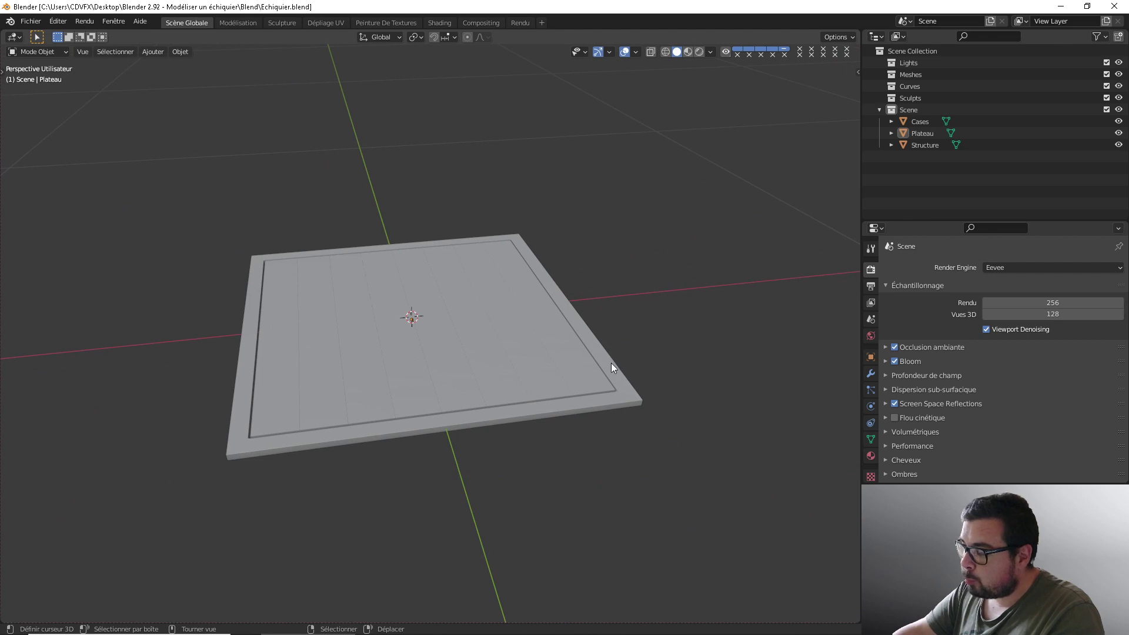
Create a new material on the Structure object and name it M_Structure
click(591, 326)
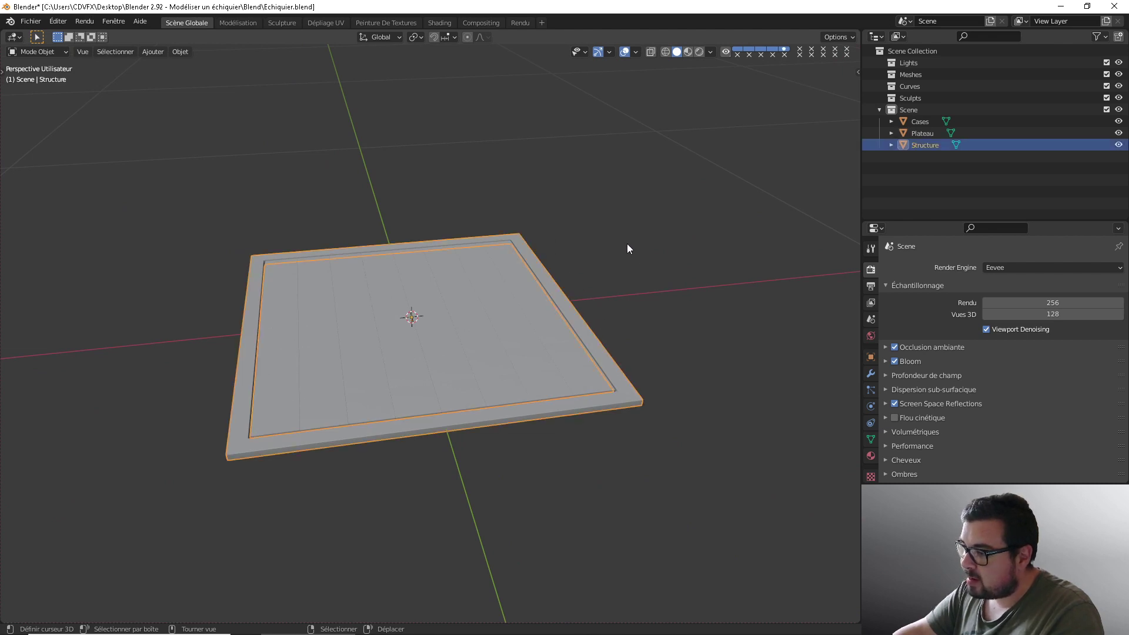
click(871, 457)
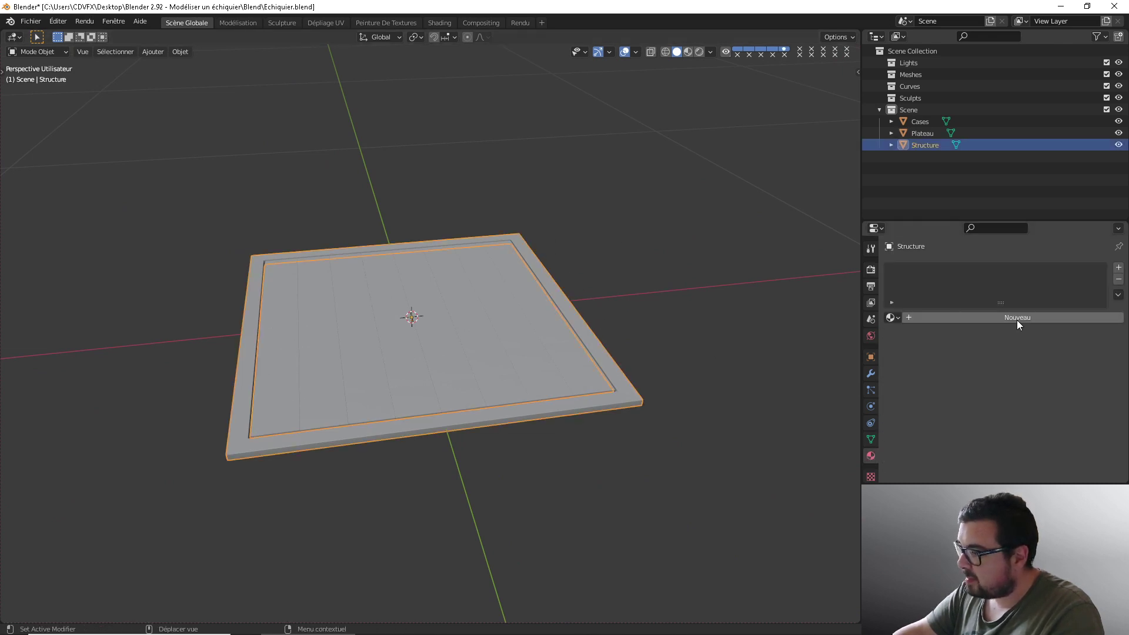
click(1018, 319)
click(976, 317)
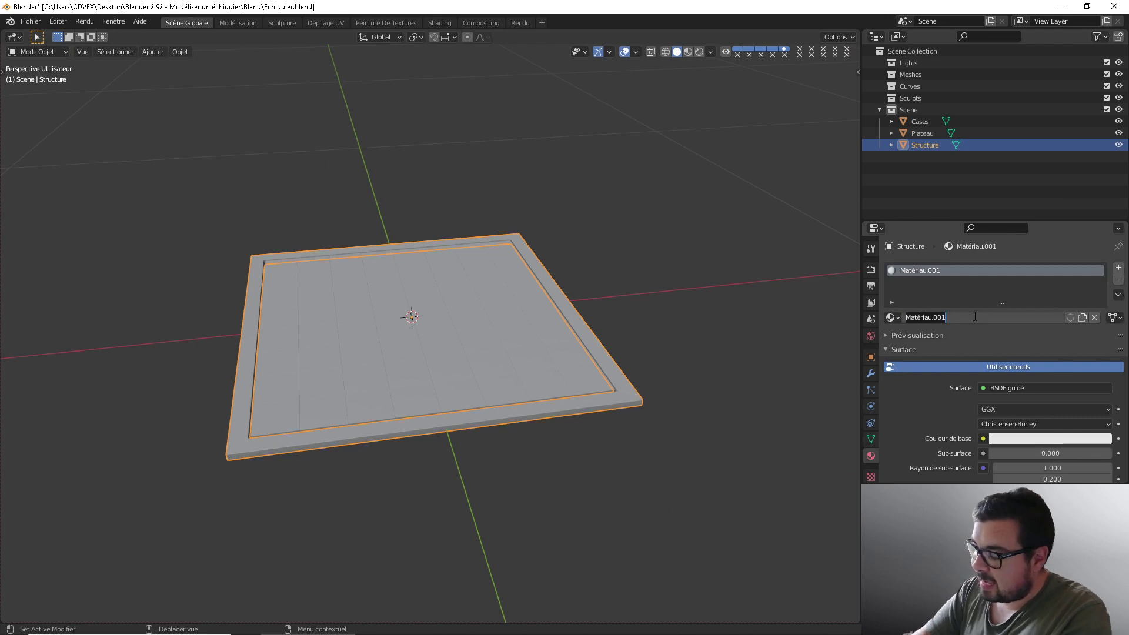
text(M_Structure)
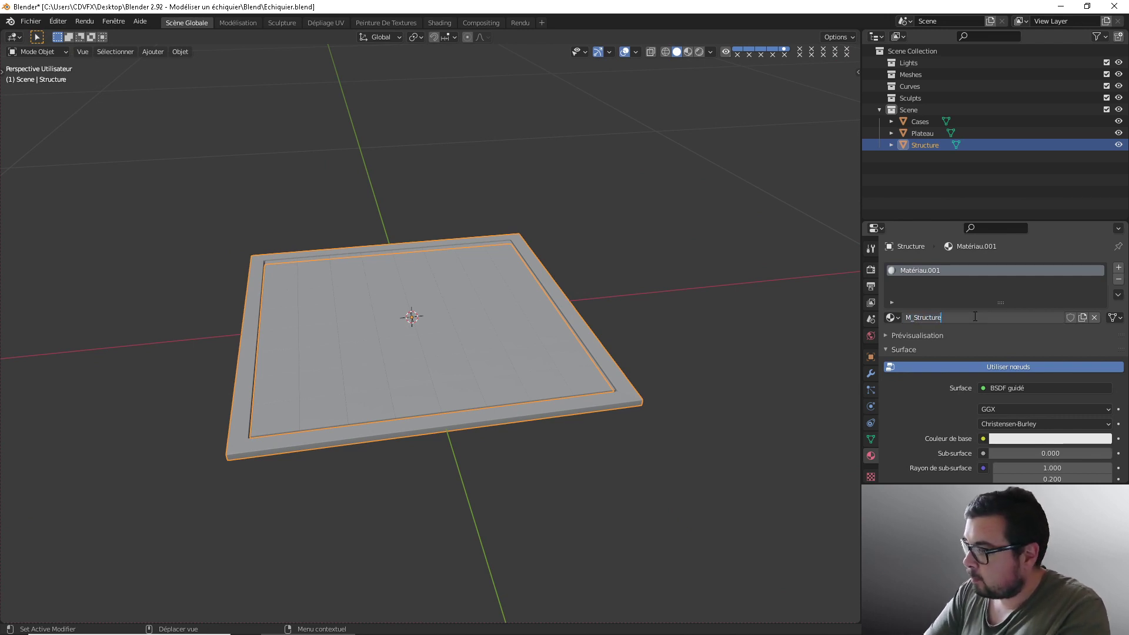
key(Return)
Create a new material on the Plateau object and name it M_Plateau
click(923, 133)
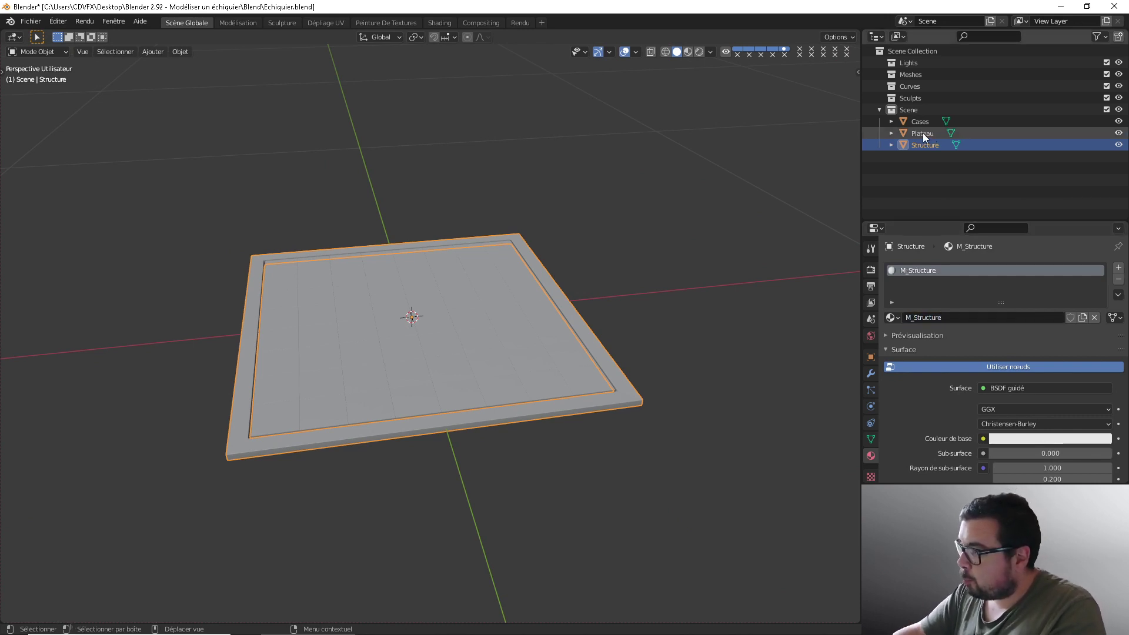
click(986, 316)
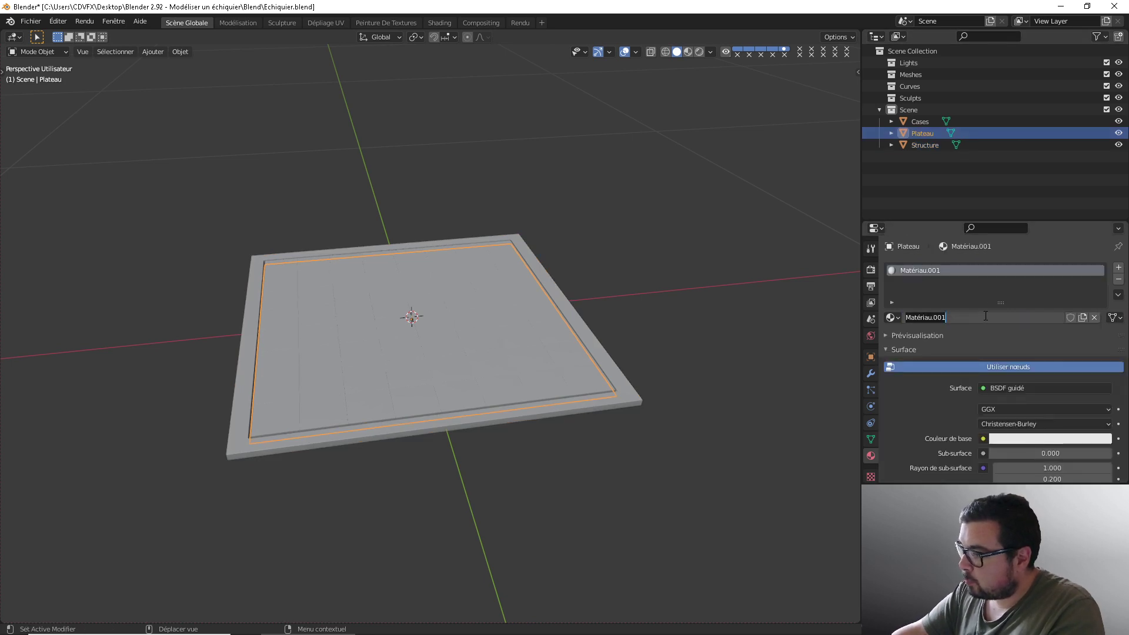
text(M_)
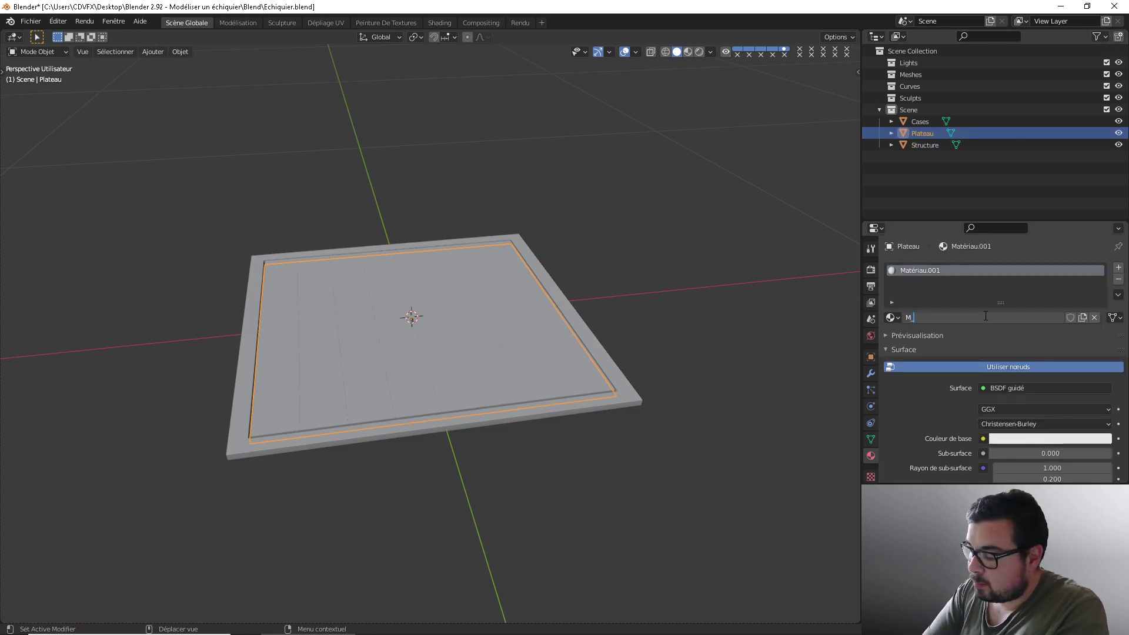
text(Plateau)
key(Return)
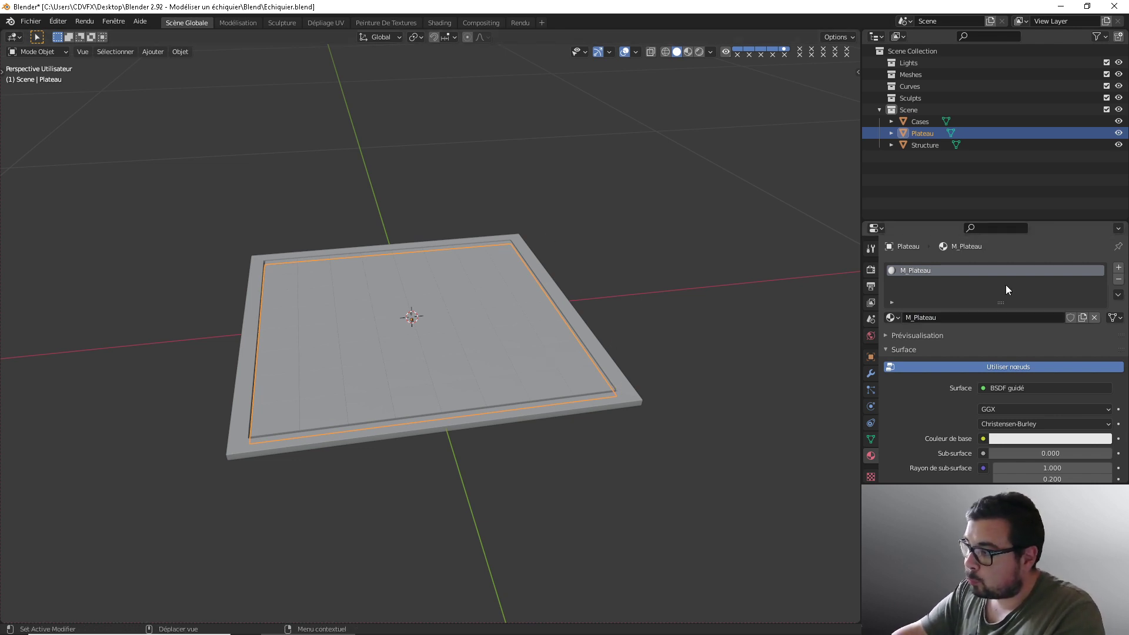
Pack the UV islands of the Structure object in the UV editing workspace, with island rotation turned off
click(924, 146)
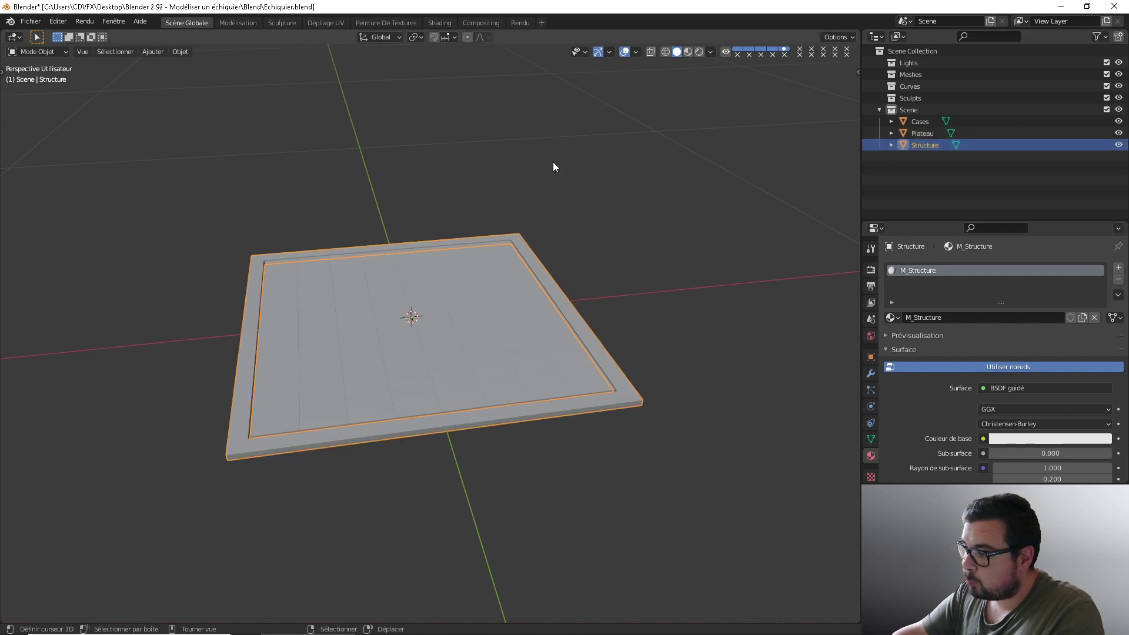
key(Tab)
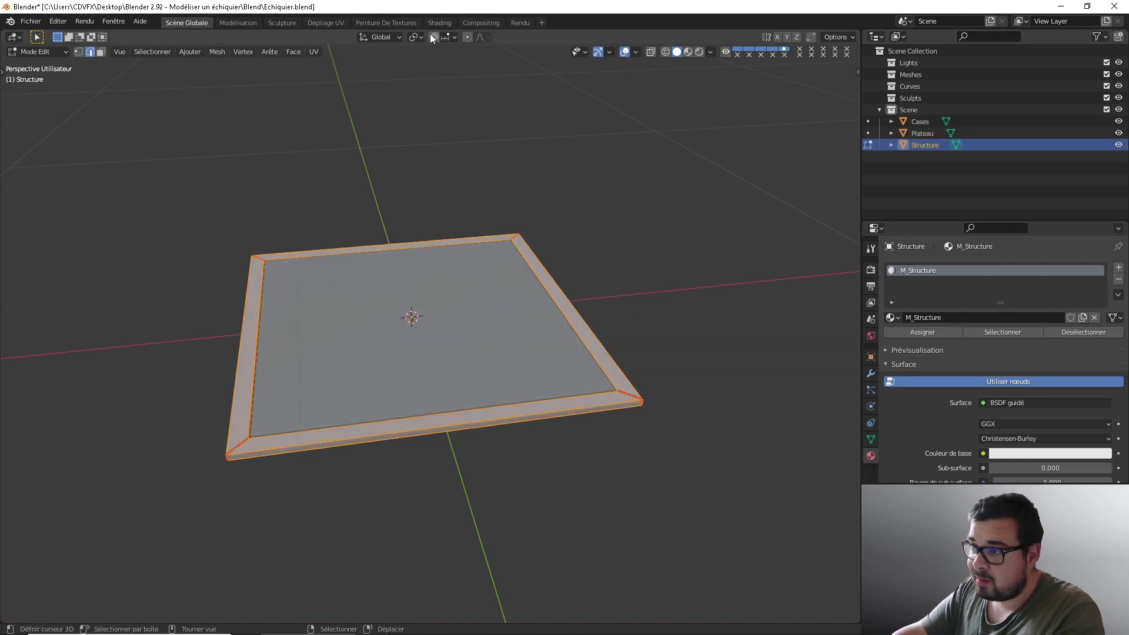
click(327, 22)
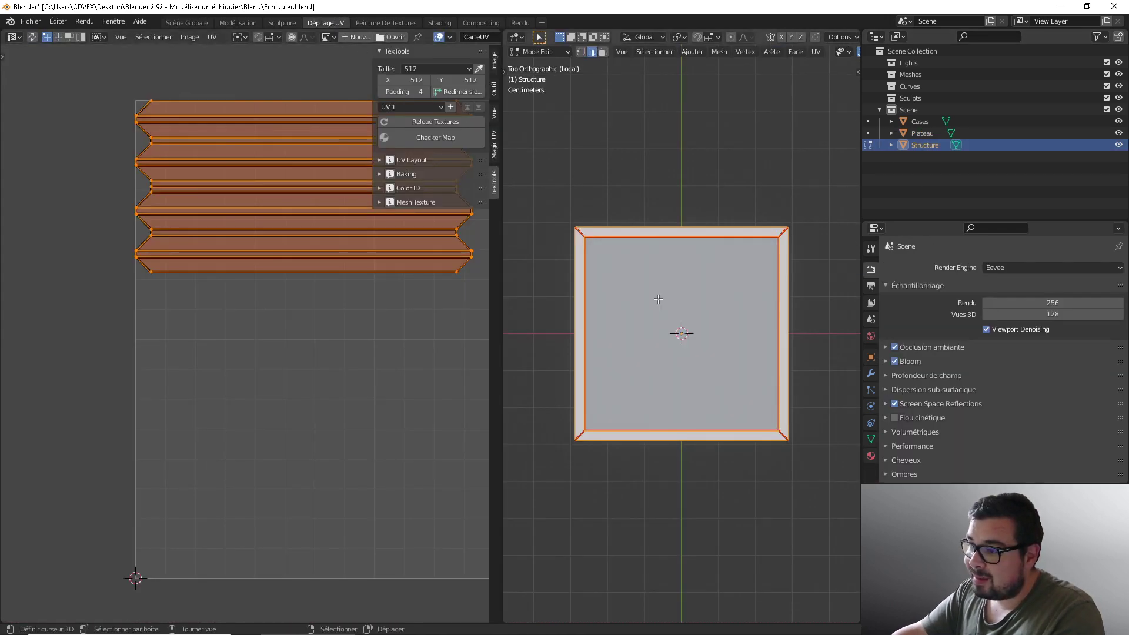
scroll(342, 282, down, 3)
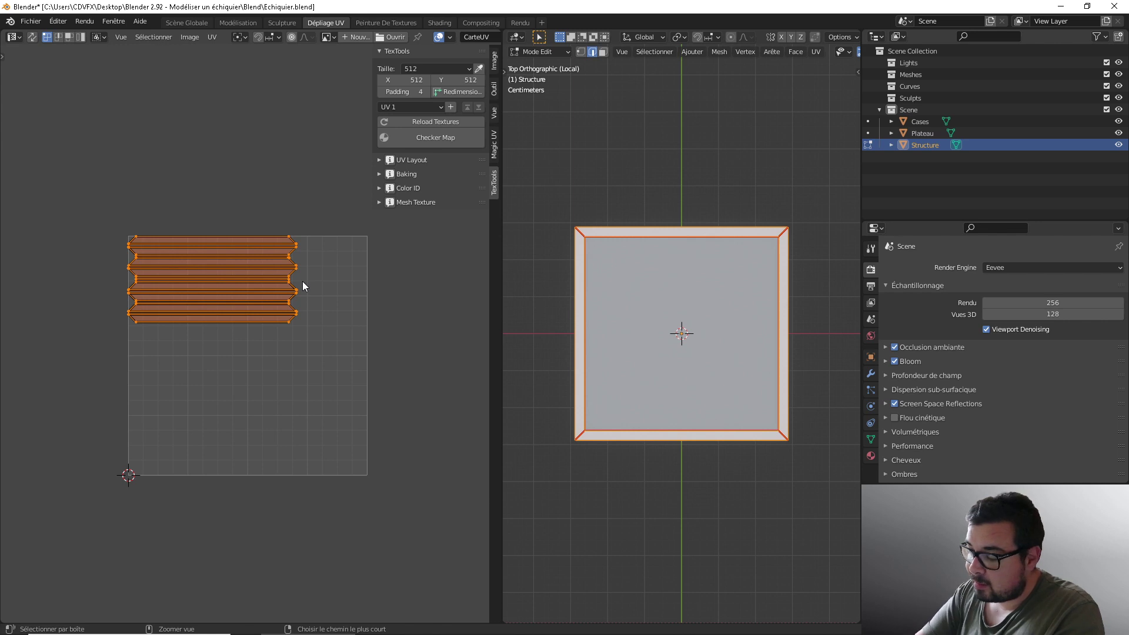
key(ctrl+p)
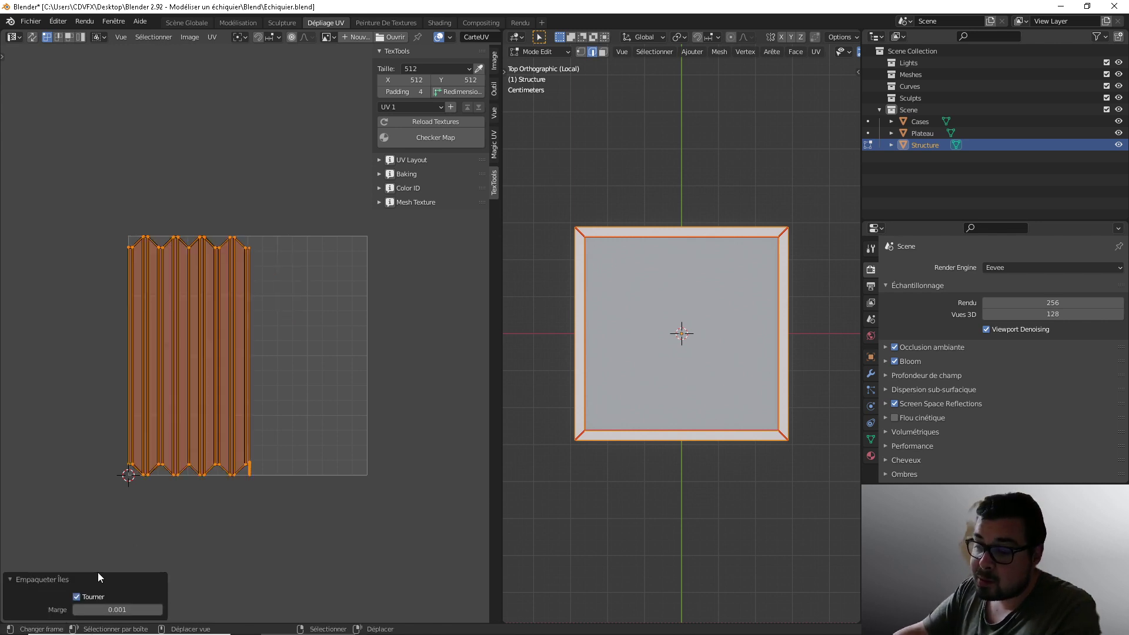
click(77, 597)
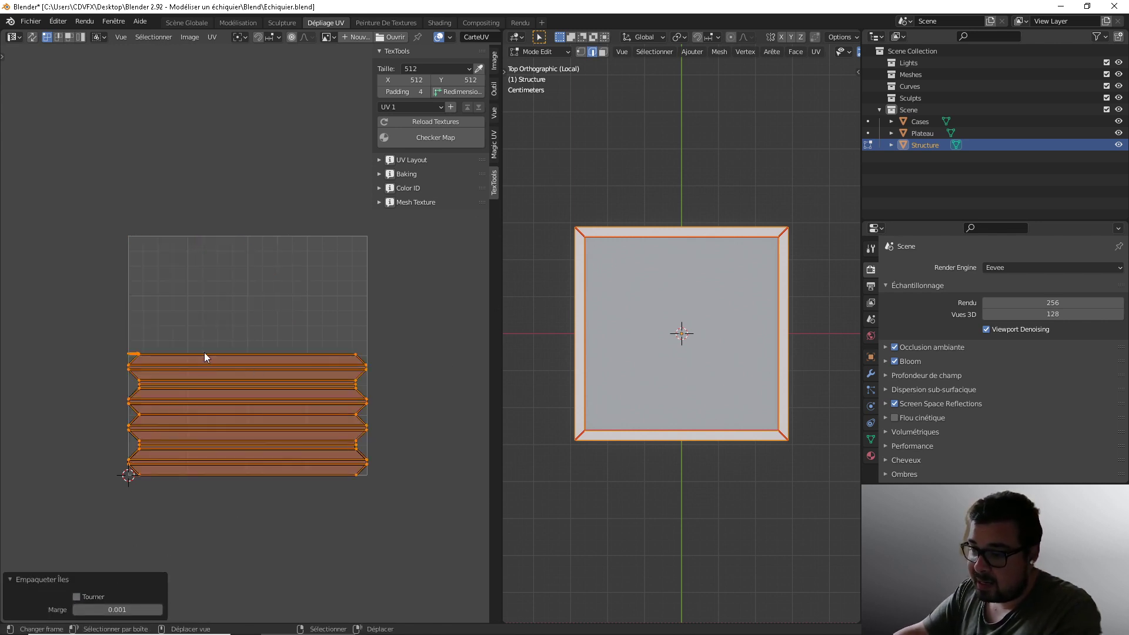
key(Tab)
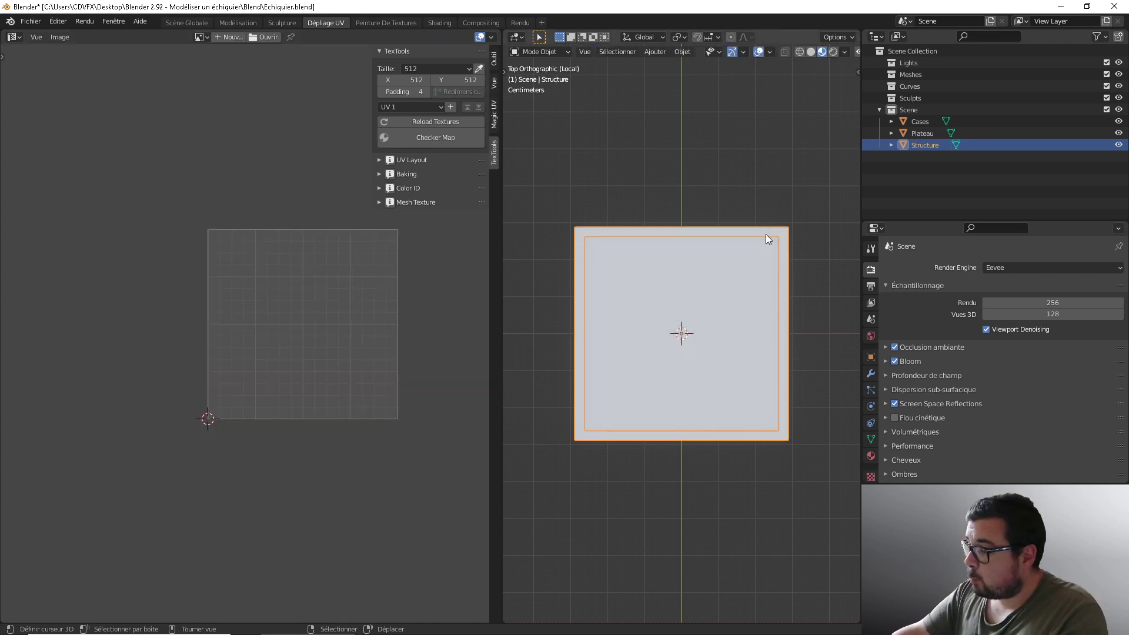
Pack the UV islands of the Plateau object without rotation
click(925, 134)
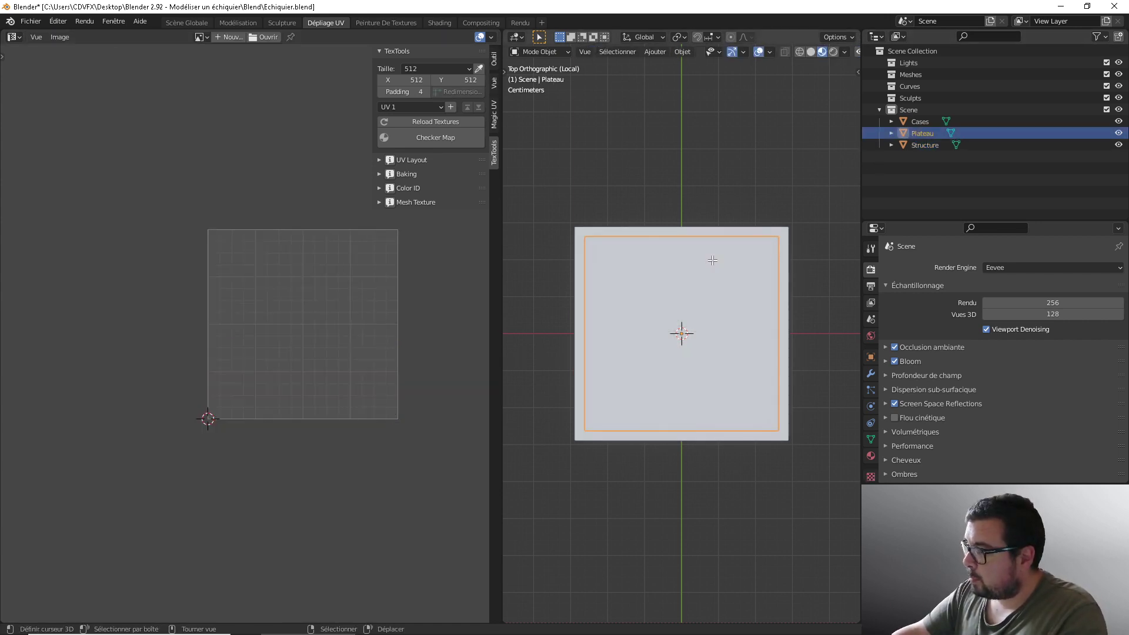
key(Tab)
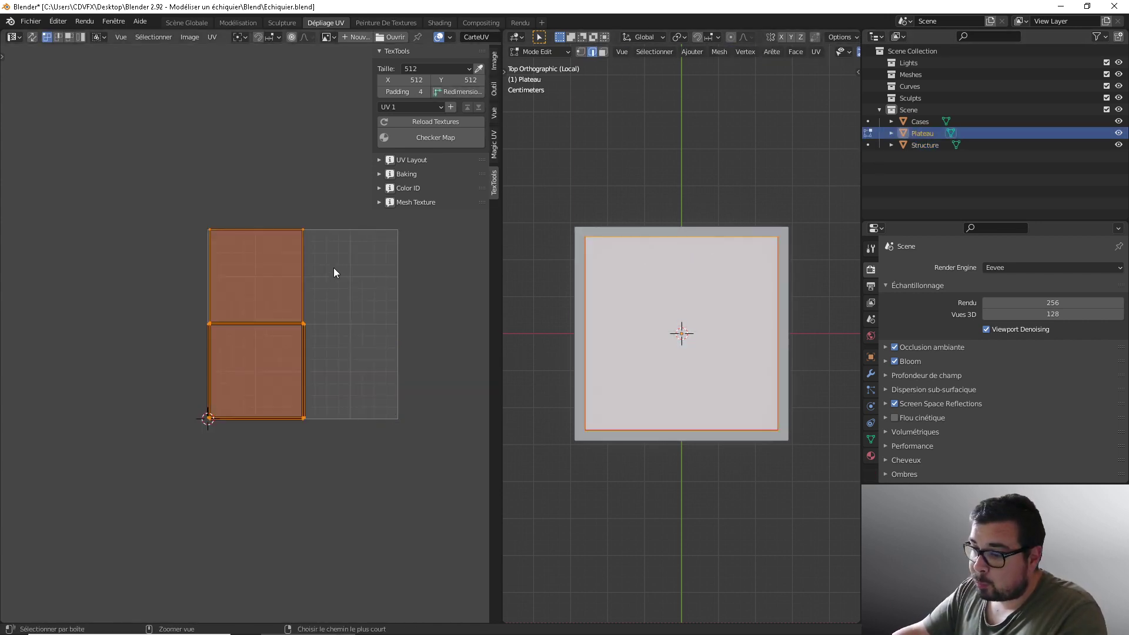
key(ctrl+p)
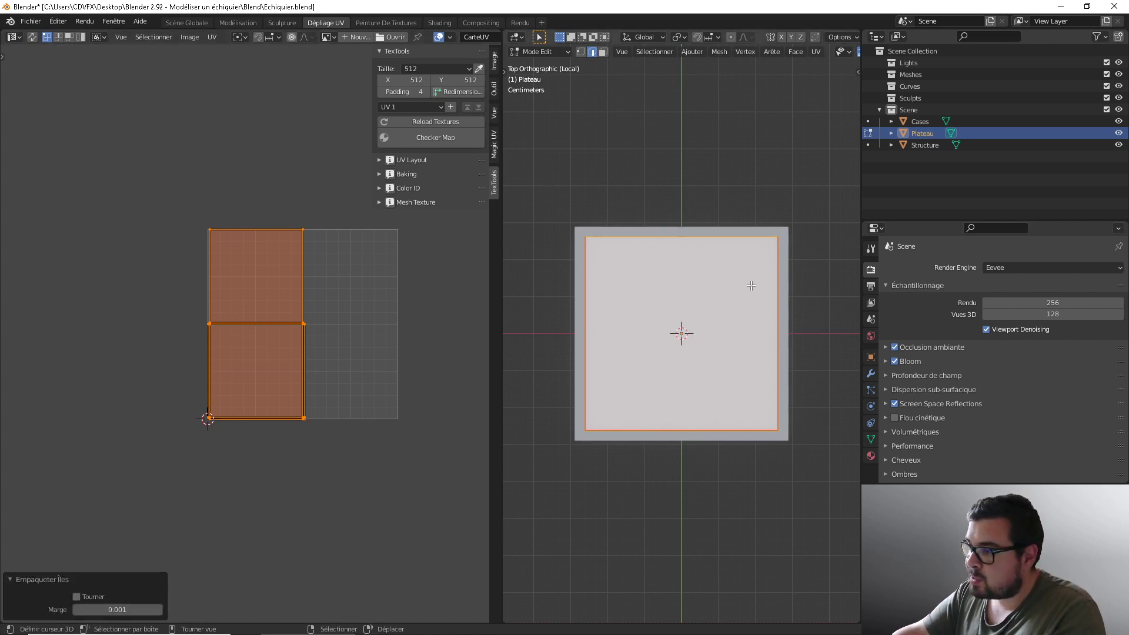
key(Tab)
Join the Plateau object into Structure and rename the joined object "Structure + Plateau"
middle_drag(739, 286, 709, 231)
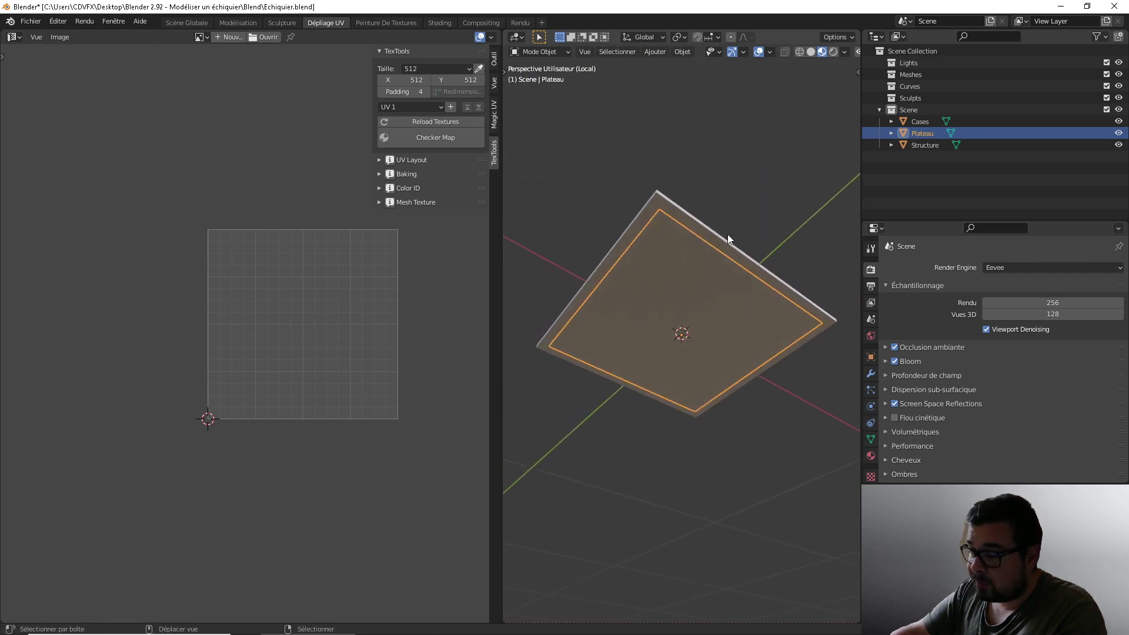
shift+click(725, 234)
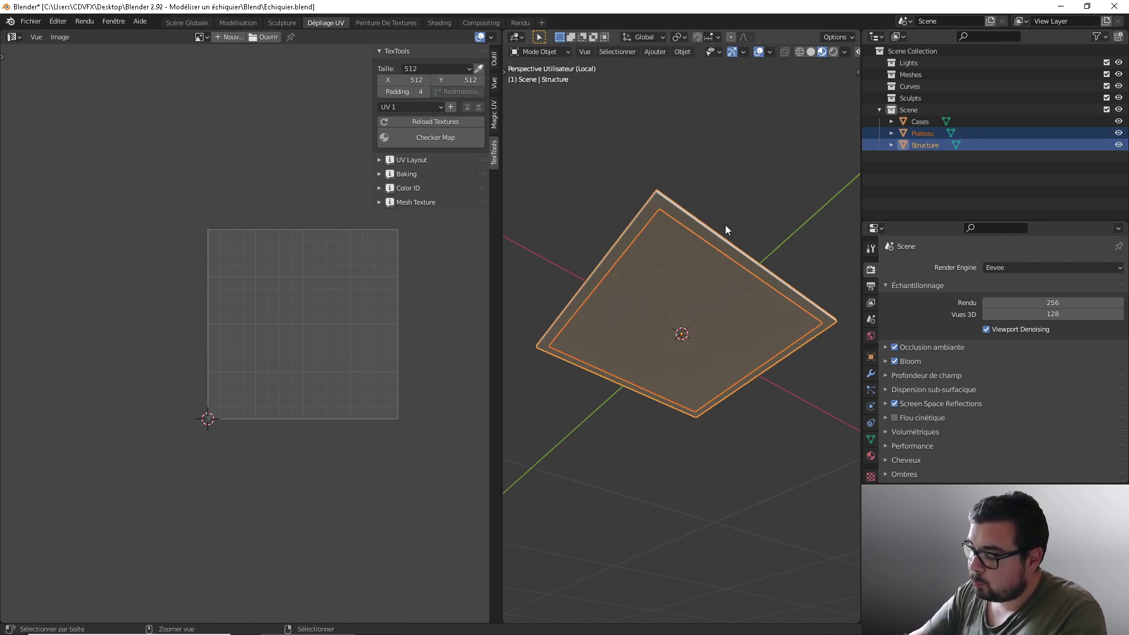
key(ctrl+j)
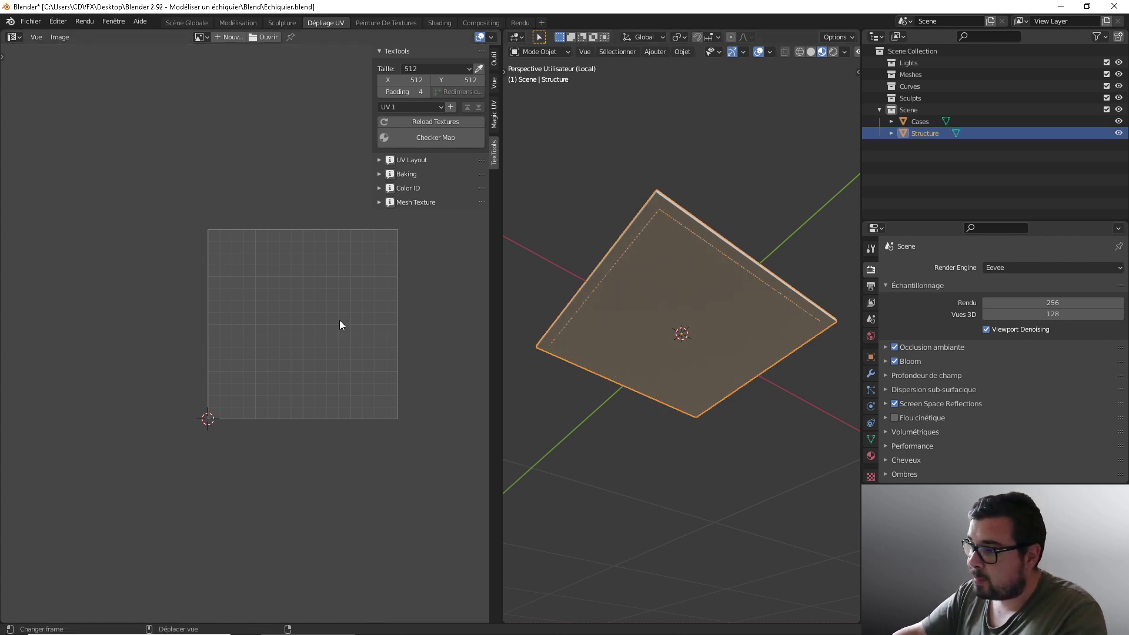
double_click(930, 132)
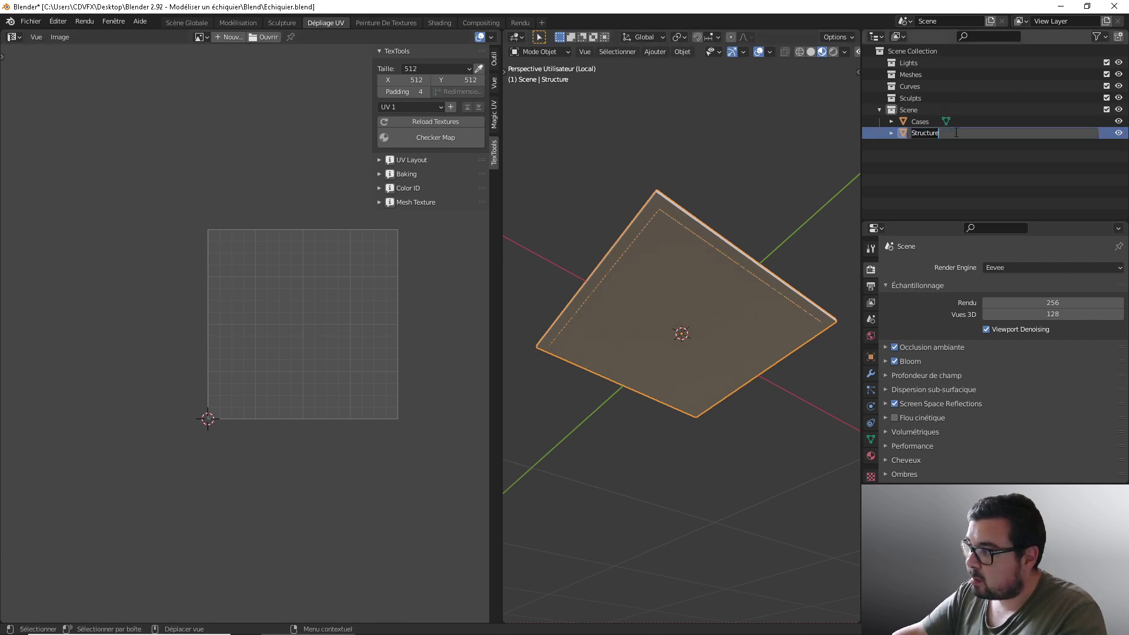
key(End)
text(+ Plateau)
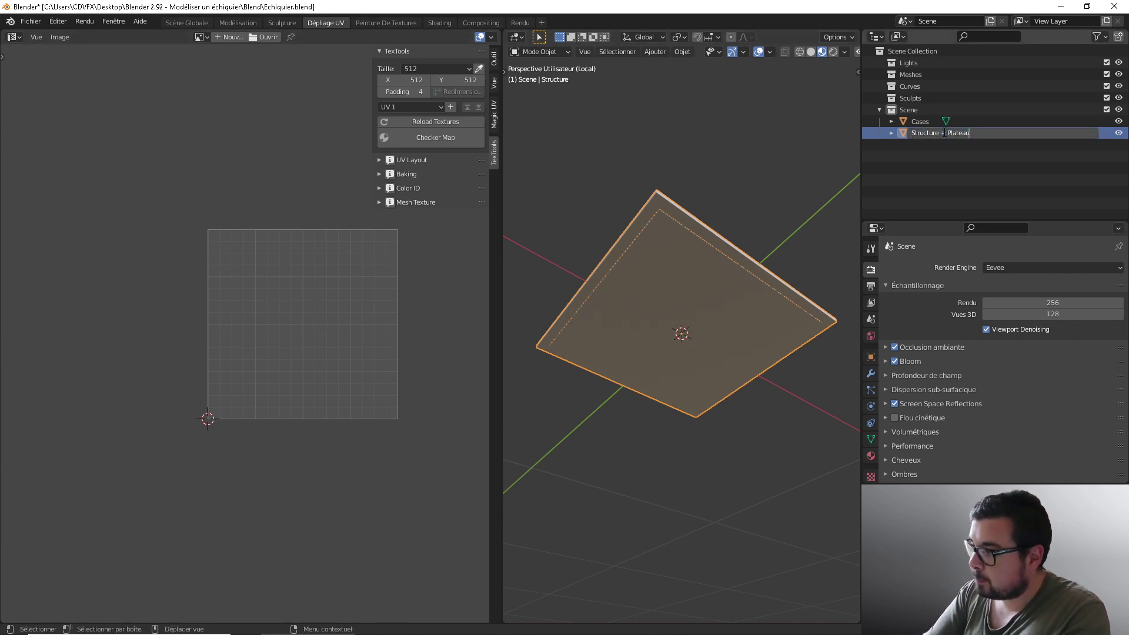
key(Return)
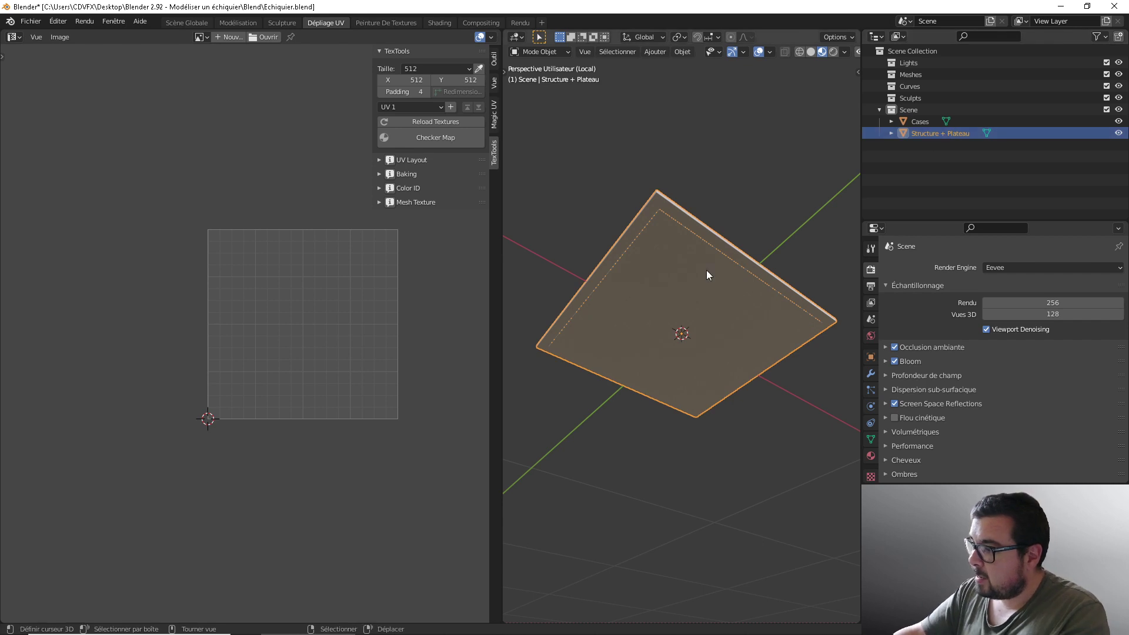
Pack all UV islands of Structure + Plateau together without rotation so they no longer overlap
key(Tab)
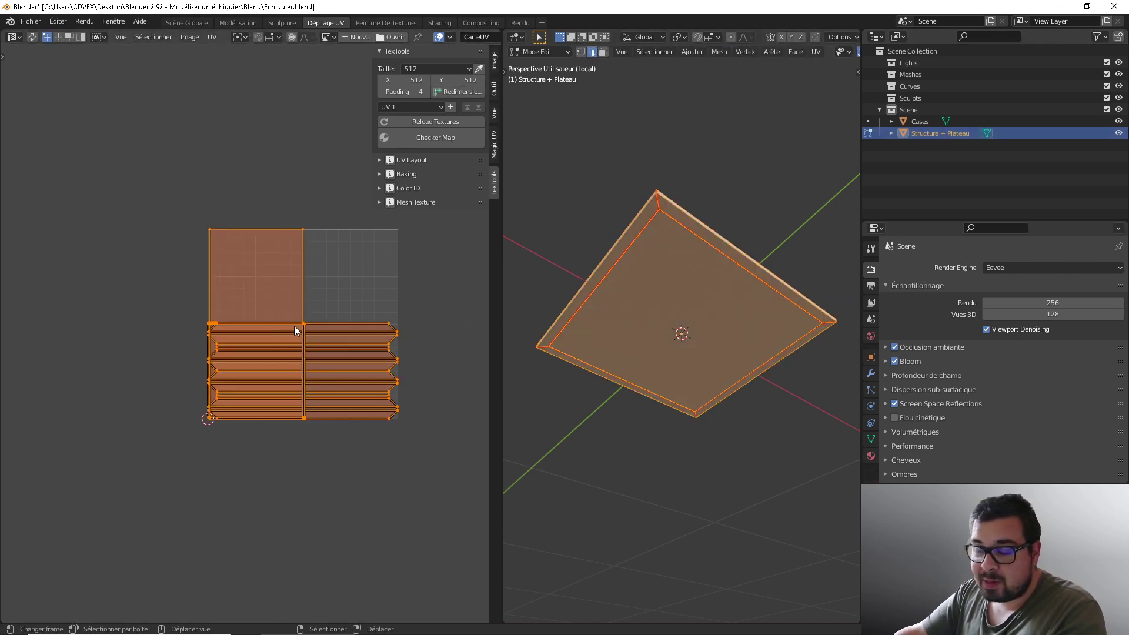
click(328, 302)
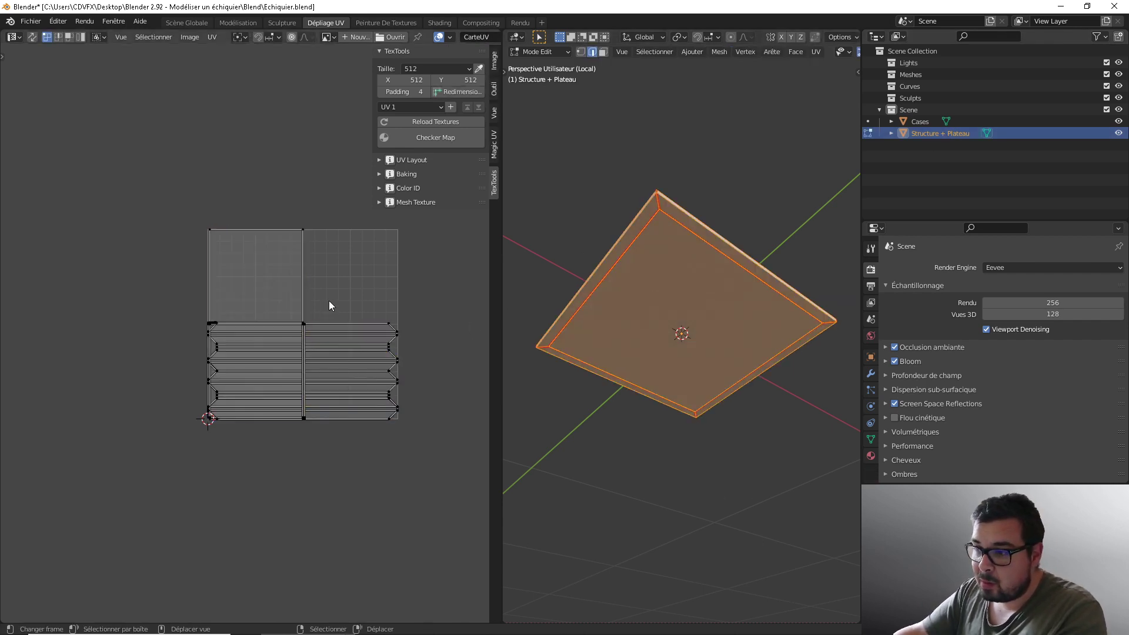
key(ctrl+z)
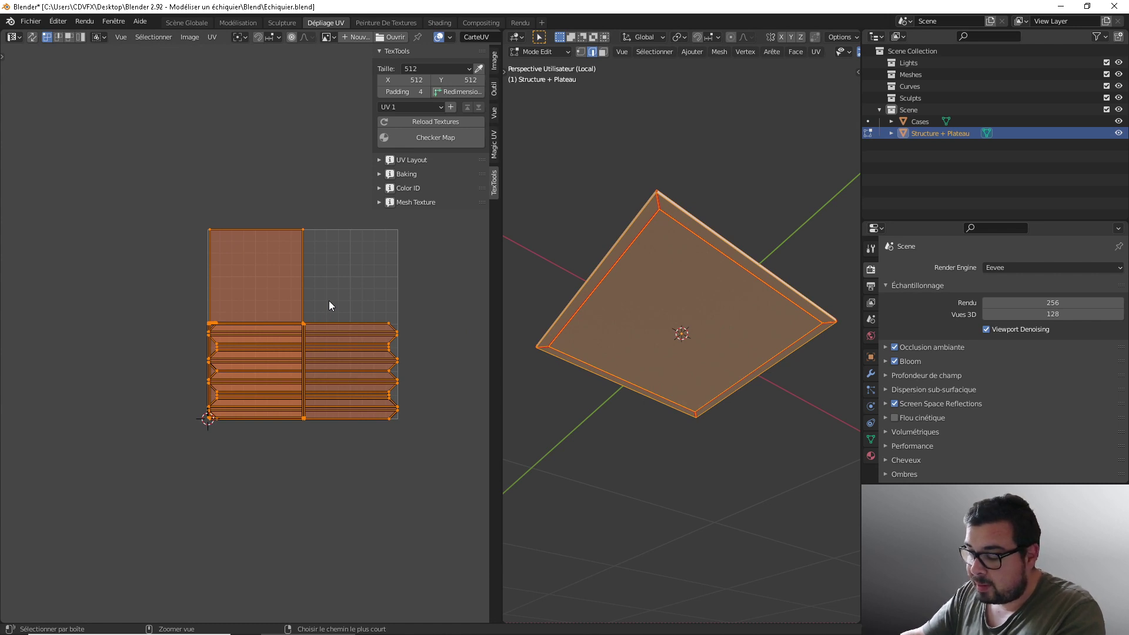
key(ctrl+a)
key(ctrl+p)
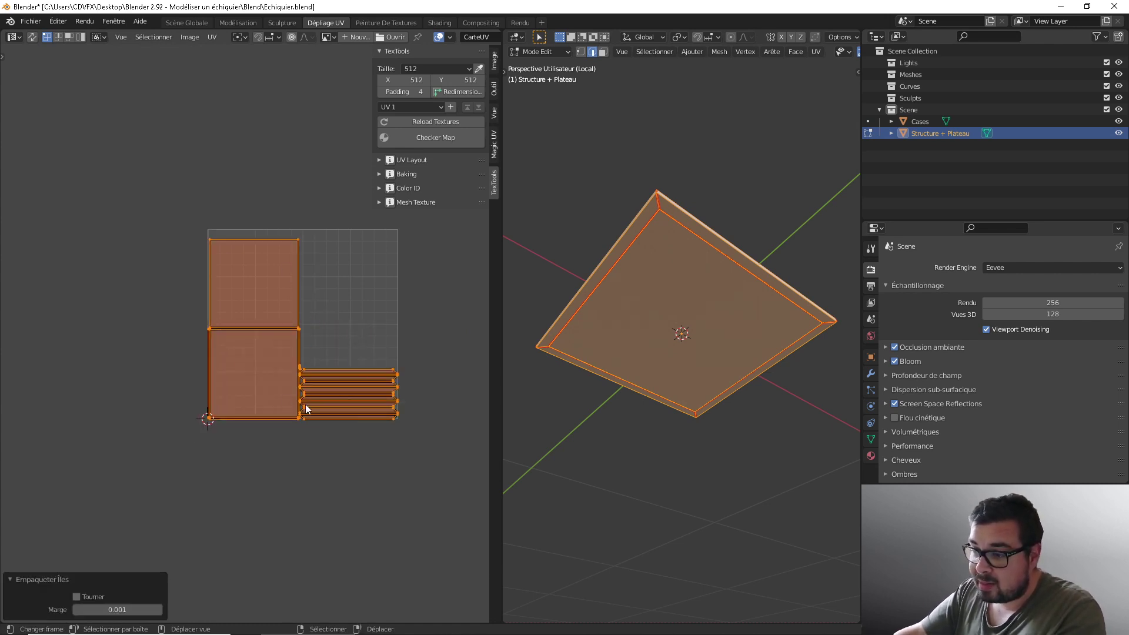
scroll(376, 404, down, 1)
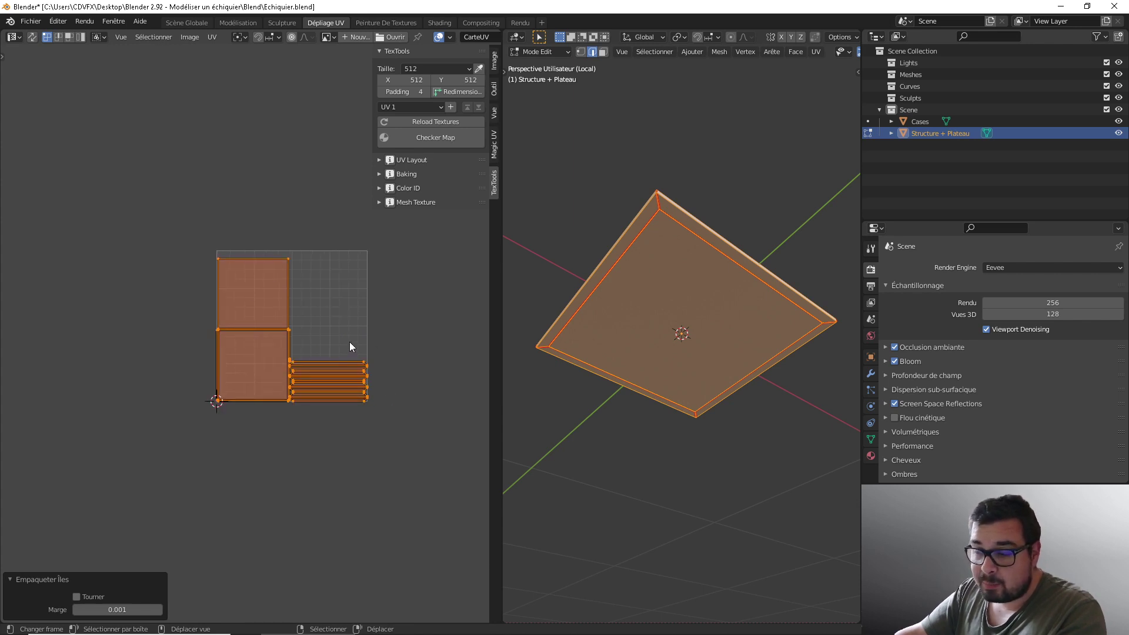
key(Tab)
Select Cases and Structure + Plateau together and exit the local view to show the whole chessboard
middle_drag(507, 324, 643, 301)
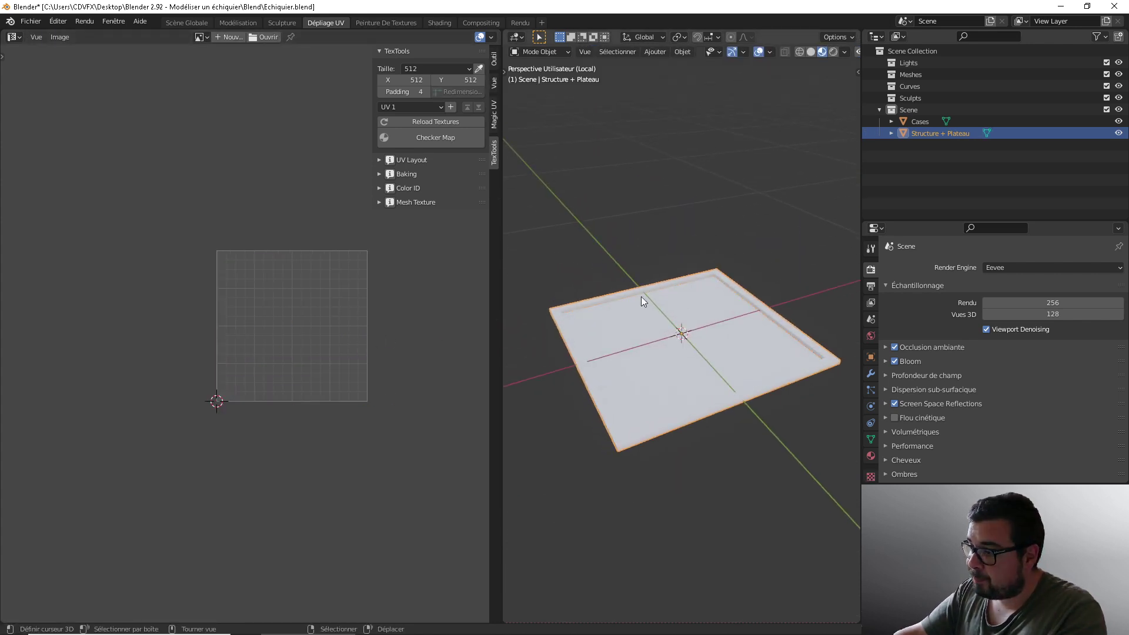
click(925, 121)
click(933, 135)
ctrl+click(924, 121)
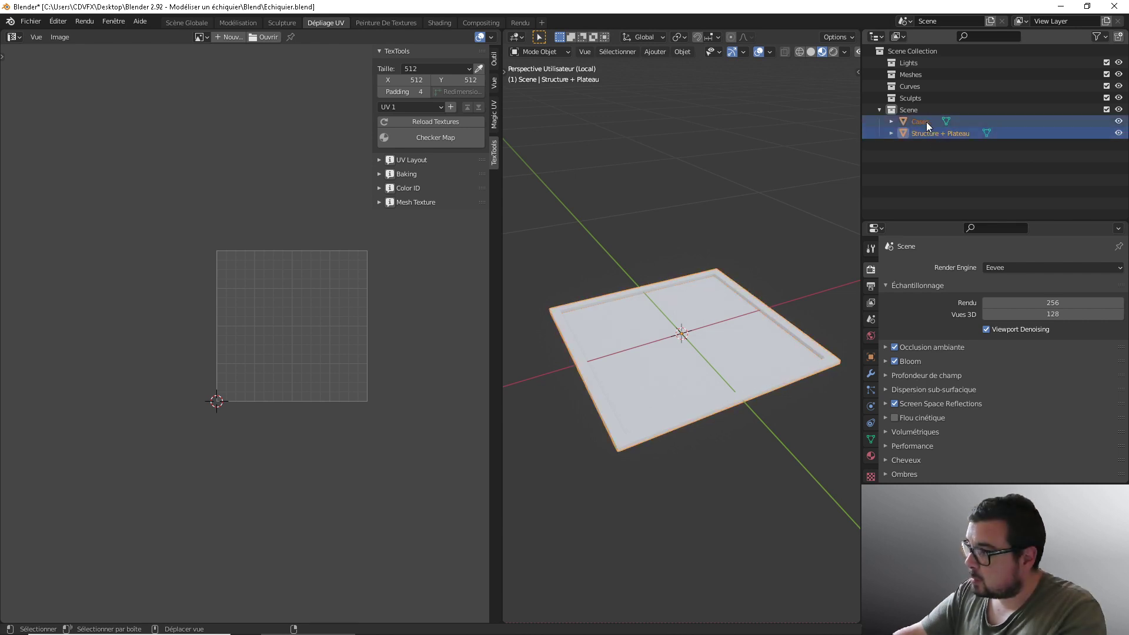
ctrl+click(935, 134)
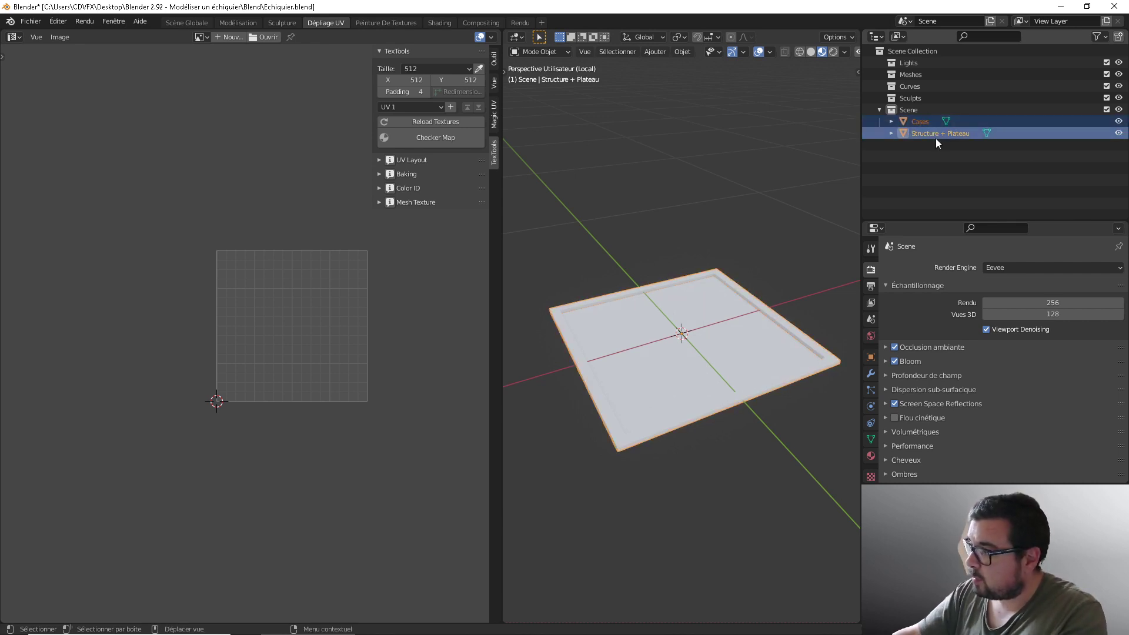
key(KP_Divide)
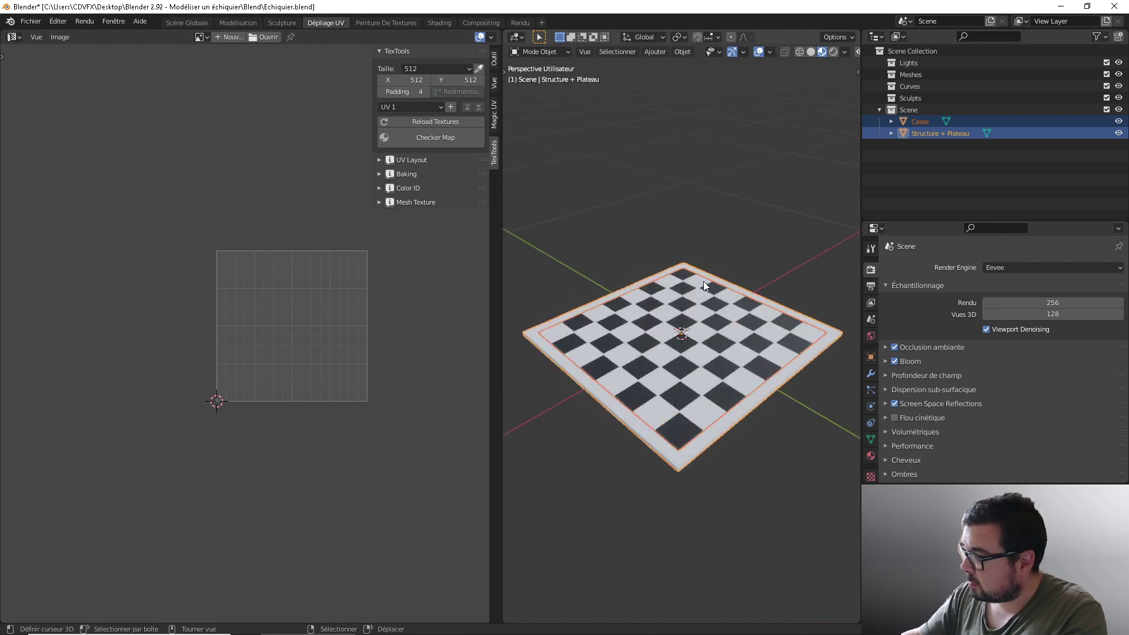
Try to join Structure + Plateau into the Cases object and undo the join
click(669, 500)
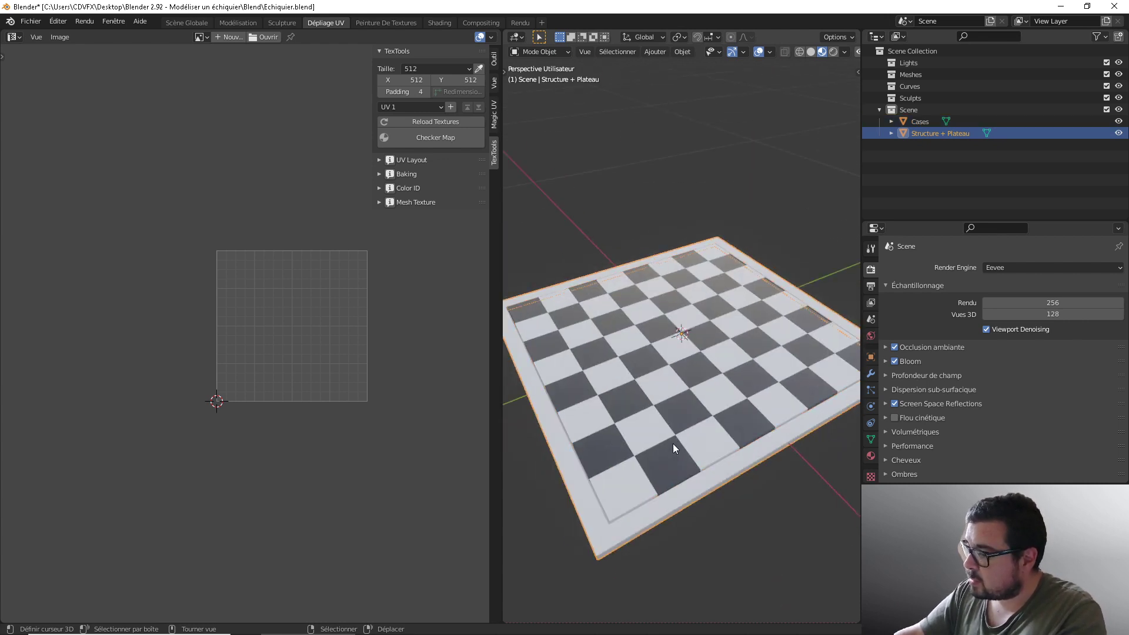
shift+click(639, 373)
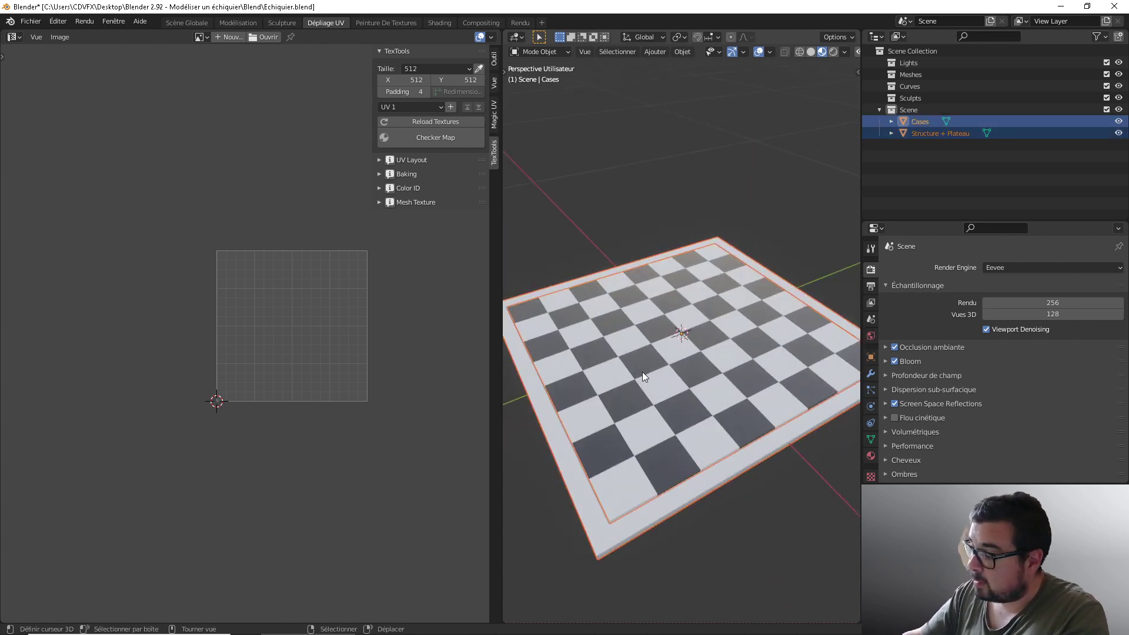
key(ctrl+j)
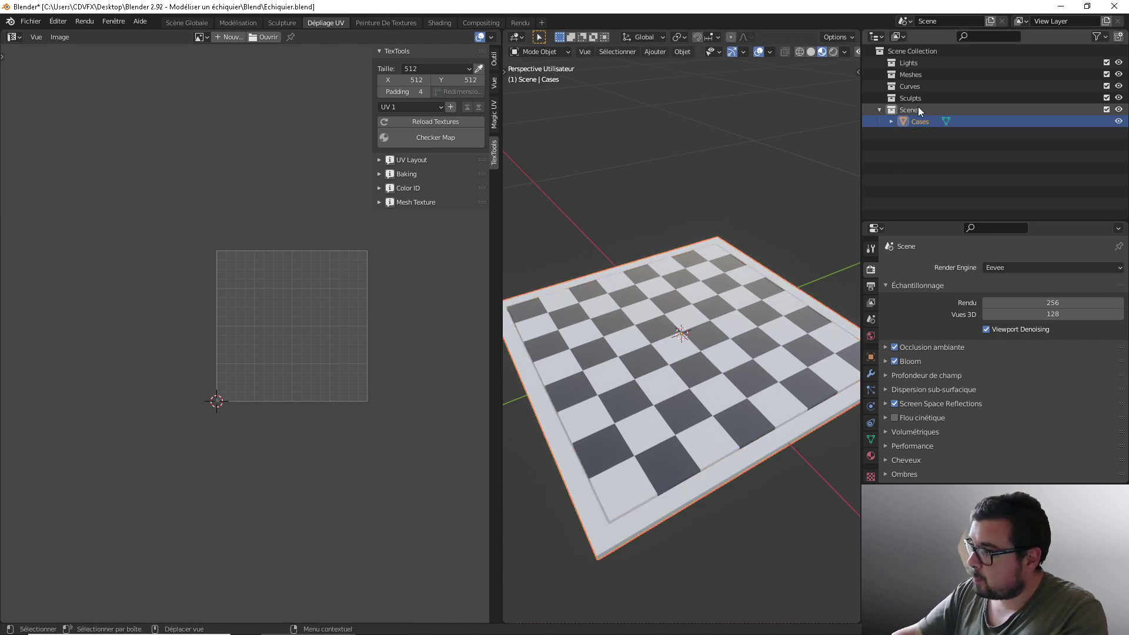
key(ctrl+z)
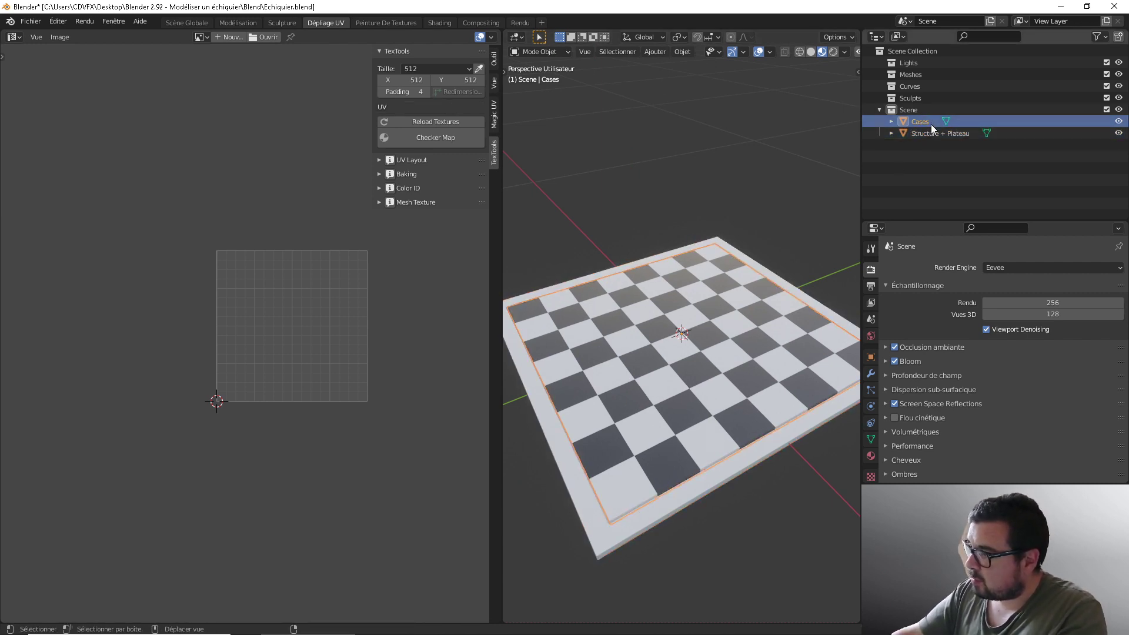
Join the Cases object into Structure + Plateau, keeping Structure + Plateau as the active object
shift+click(938, 133)
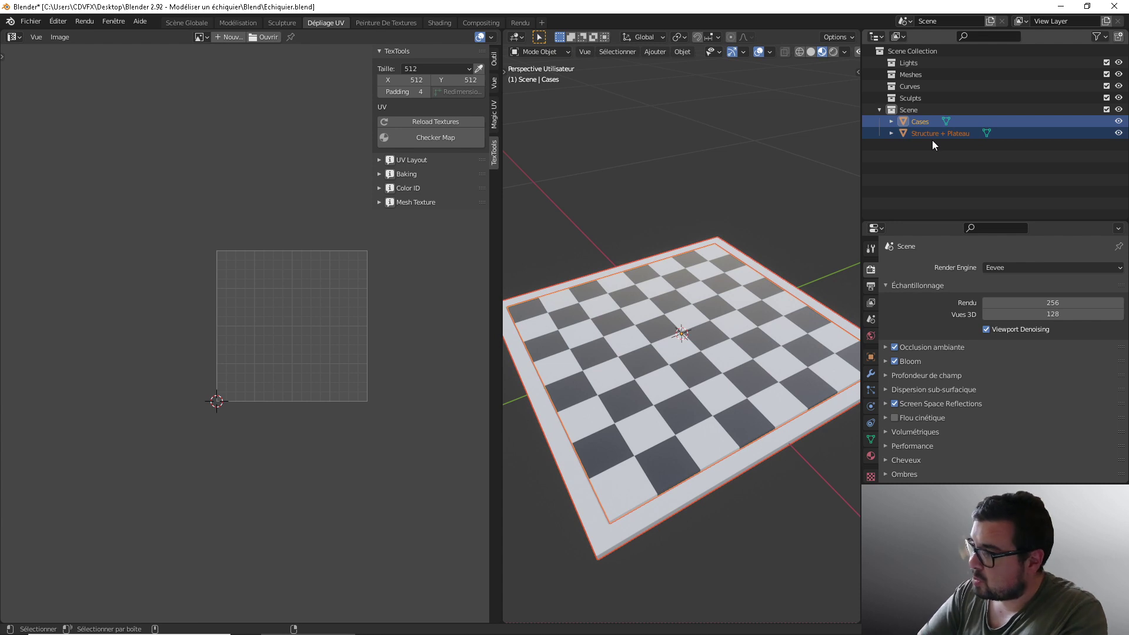
click(647, 361)
shift+click(756, 268)
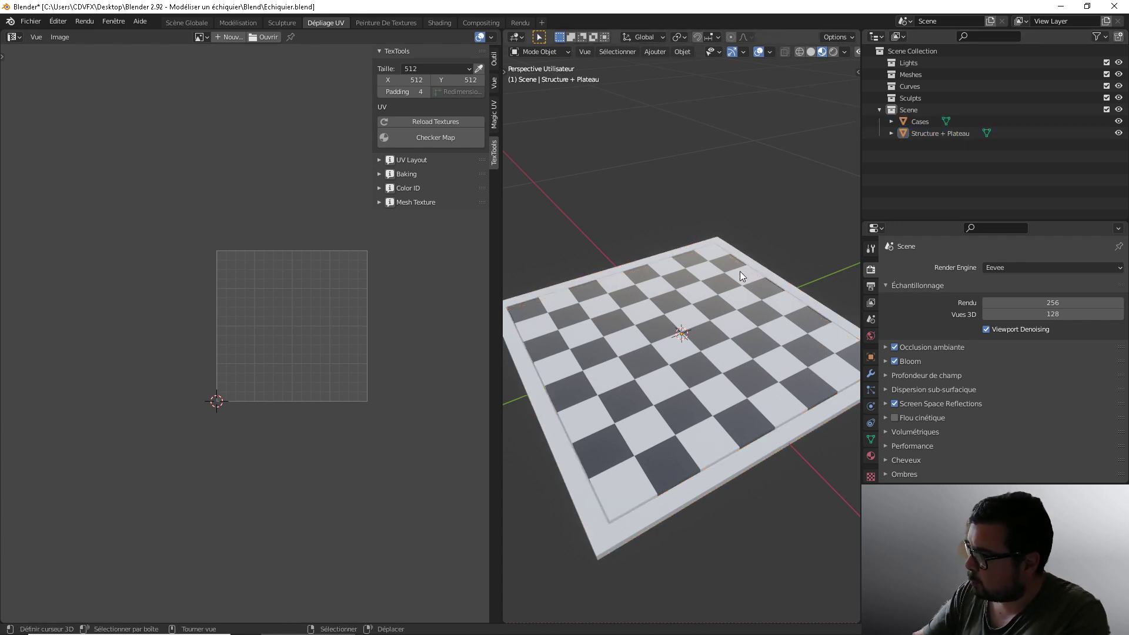
click(765, 282)
shift+click(807, 294)
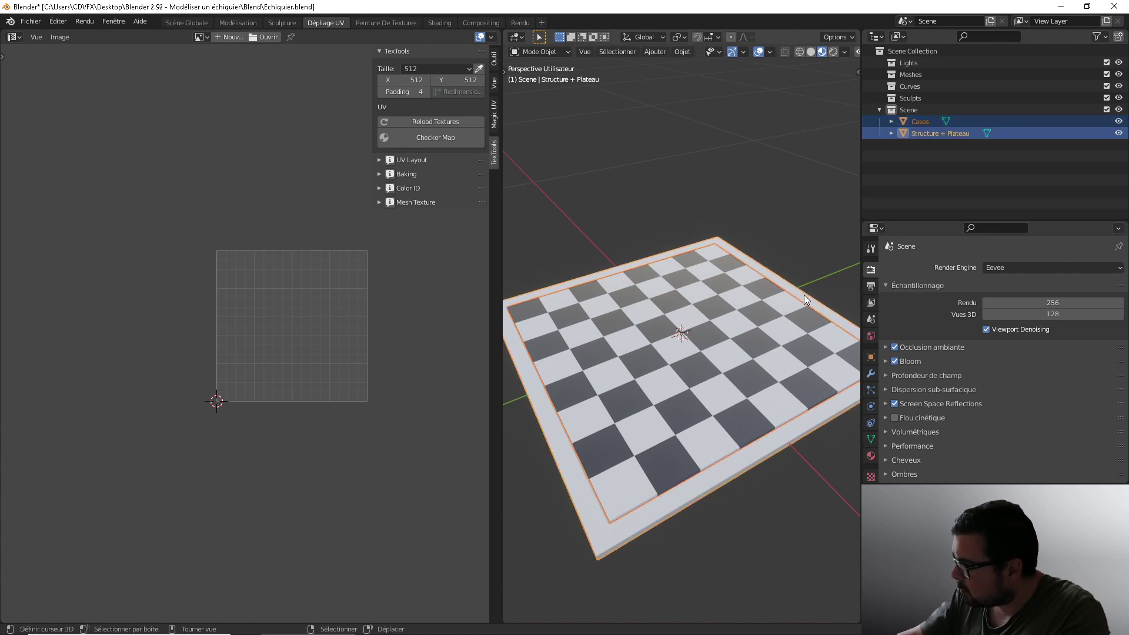
key(ctrl+j)
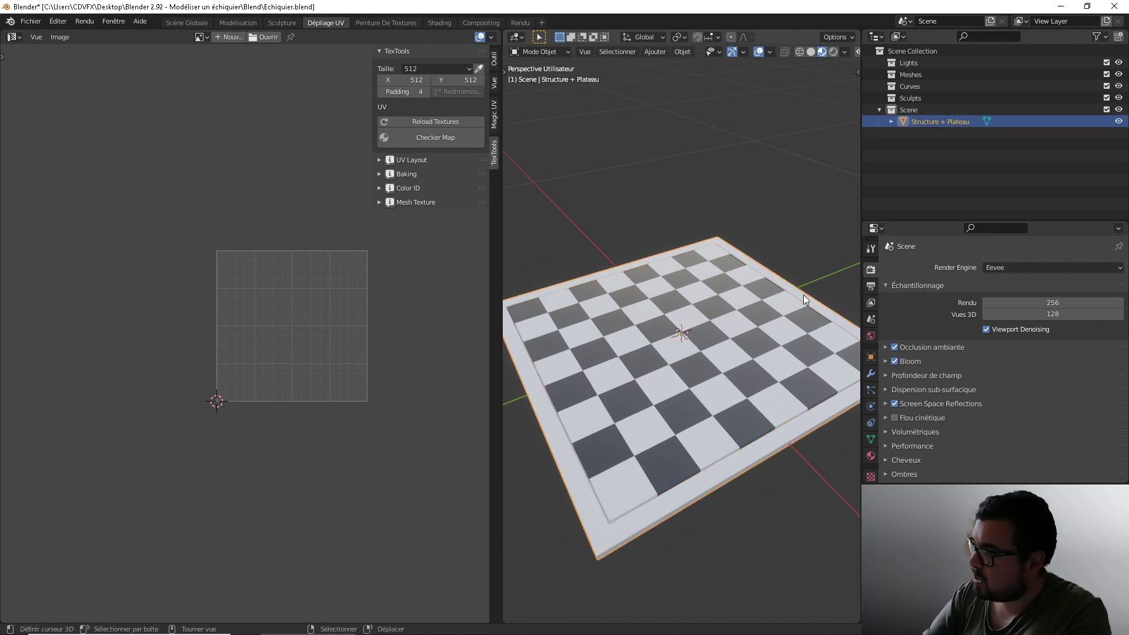
Rename the joined object "Structure + Plateau + Cases"
double_click(949, 118)
key(End)
text(+ )
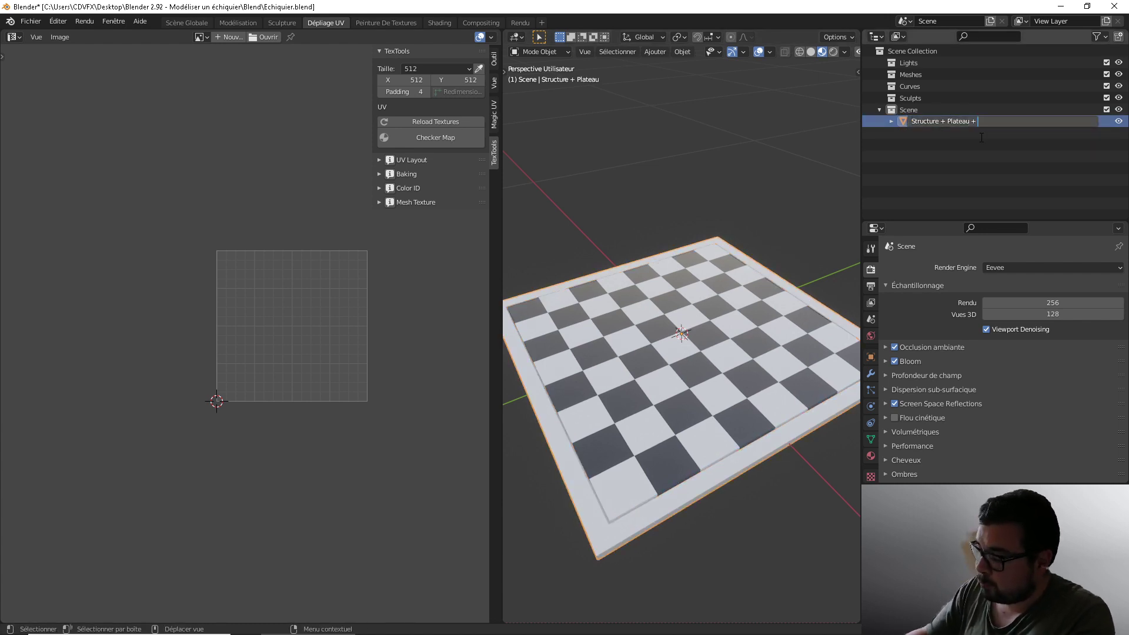
text(Cases)
key(Return)
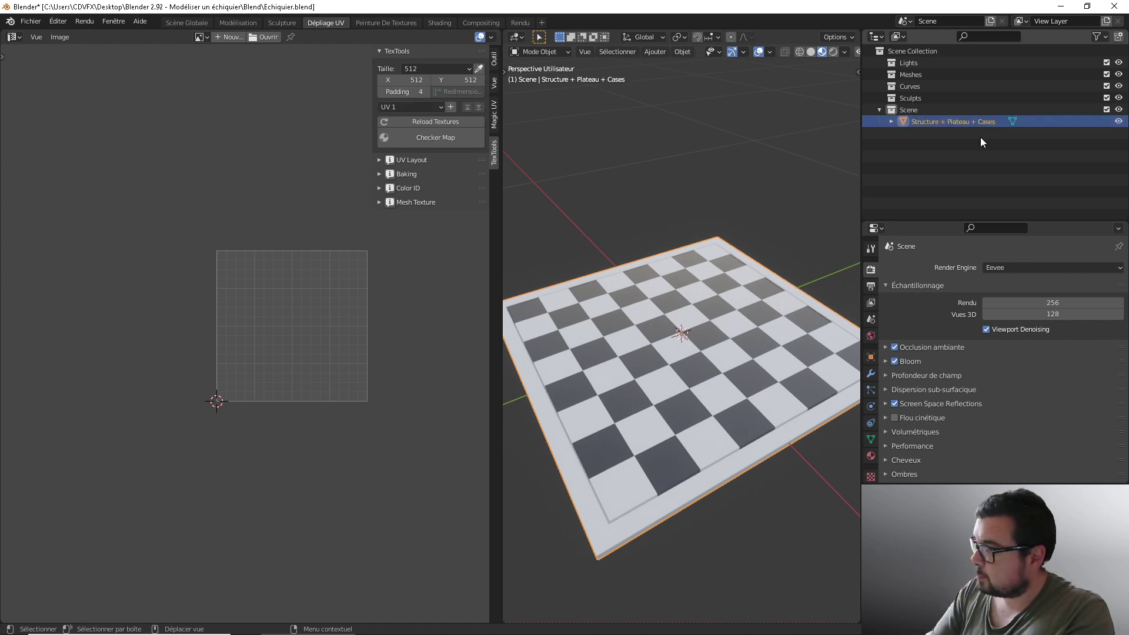
Apply the transforms of Structure + Plateau + Cases and set its origin to the geometry
key(F2)
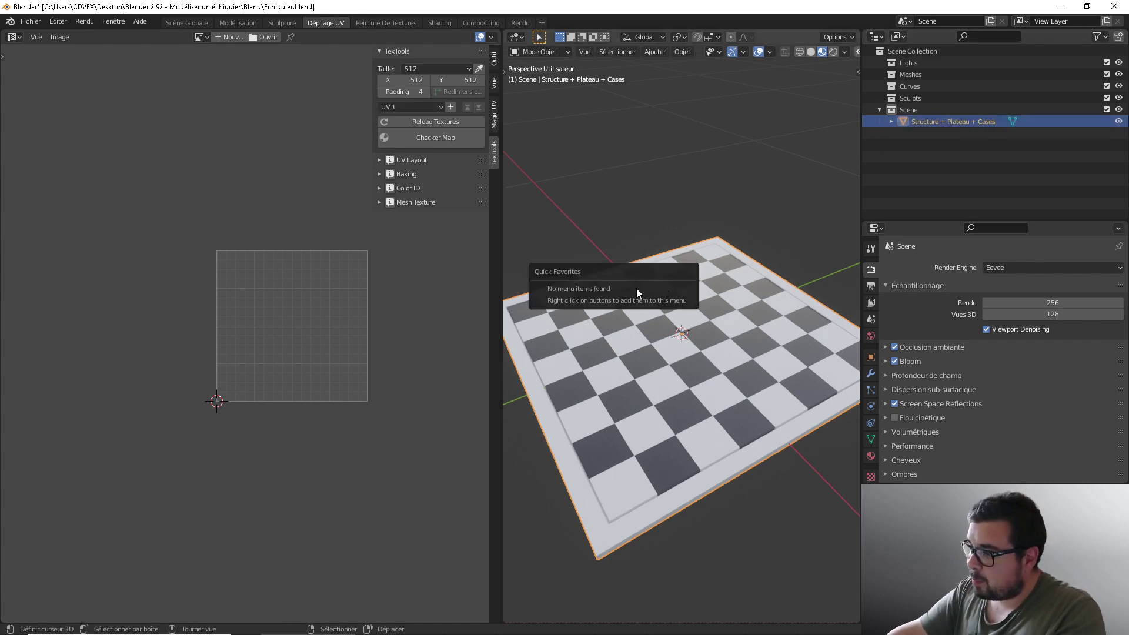
click(680, 51)
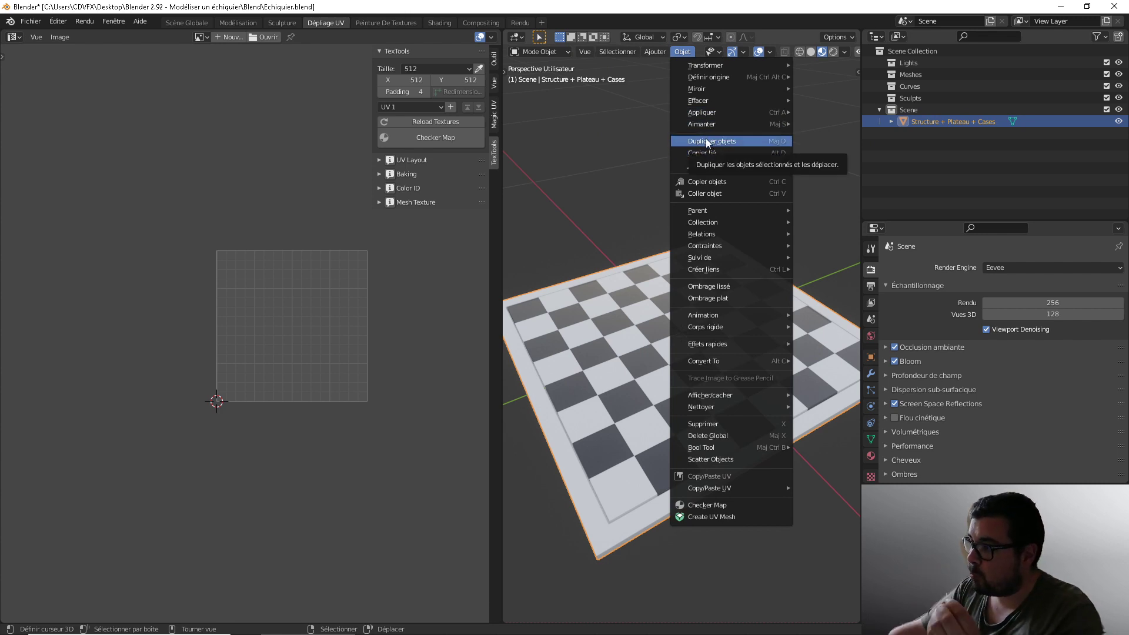
mouse_move(756, 115)
click(845, 159)
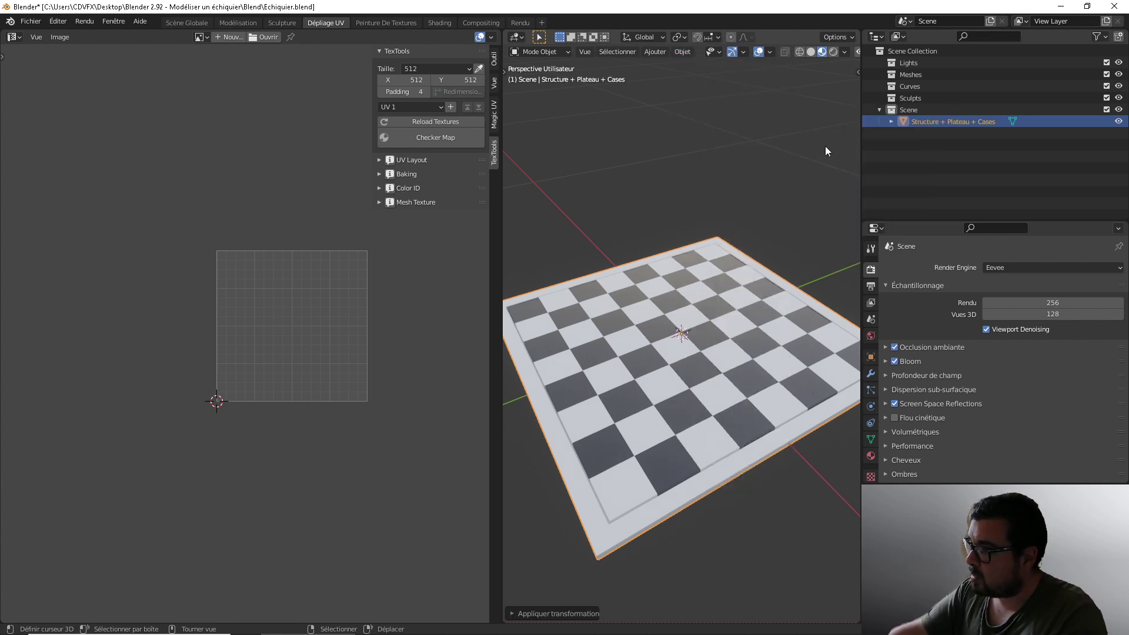
click(682, 52)
mouse_move(748, 77)
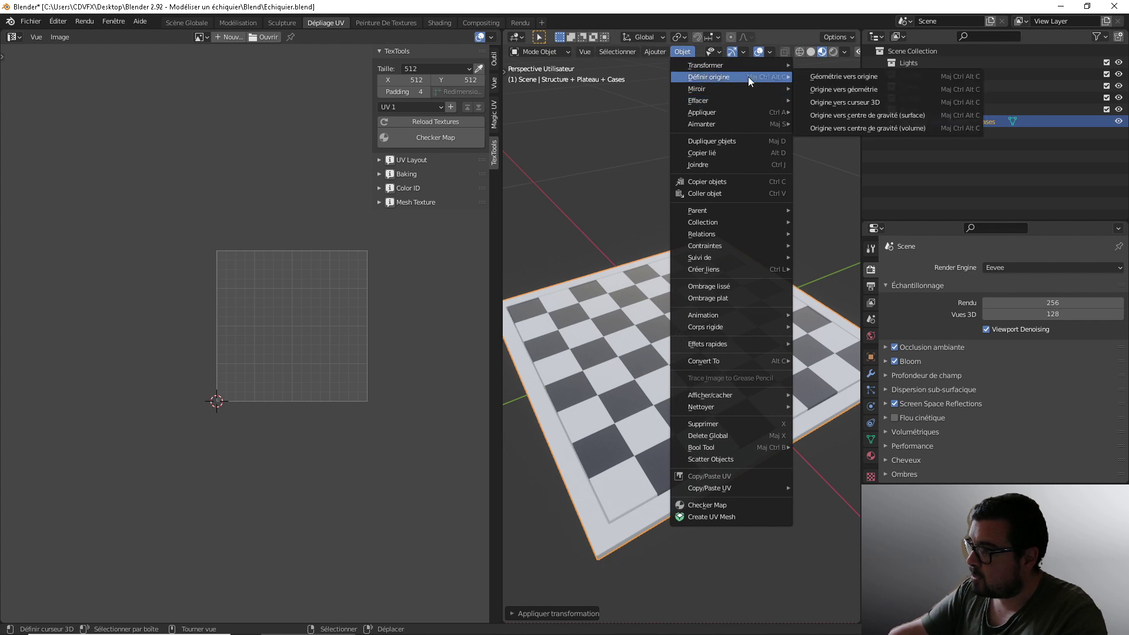
click(847, 86)
Average the scale of all UV islands of the joined object and pack them together without rotation
key(Tab)
key(alt+a)
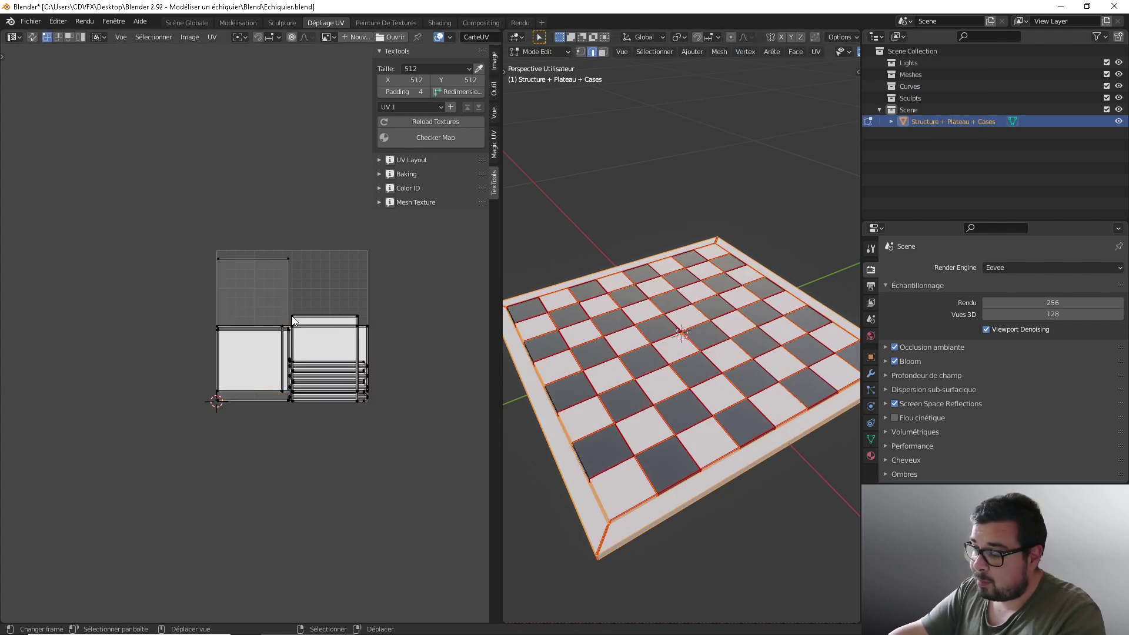
key(a)
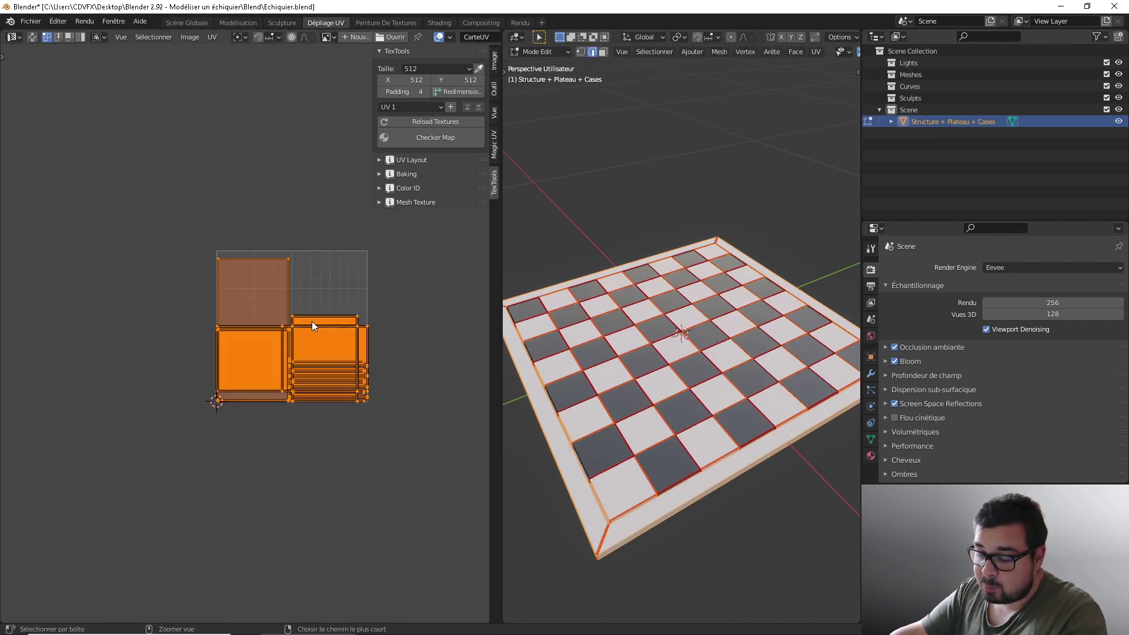
key(ctrl+a)
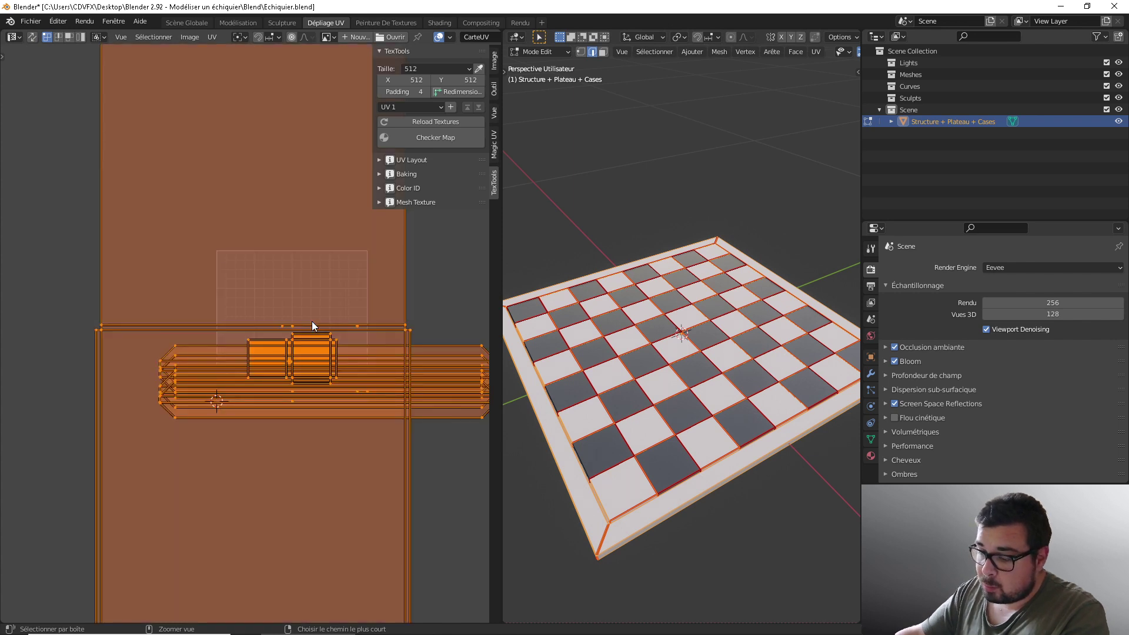
key(ctrl+p)
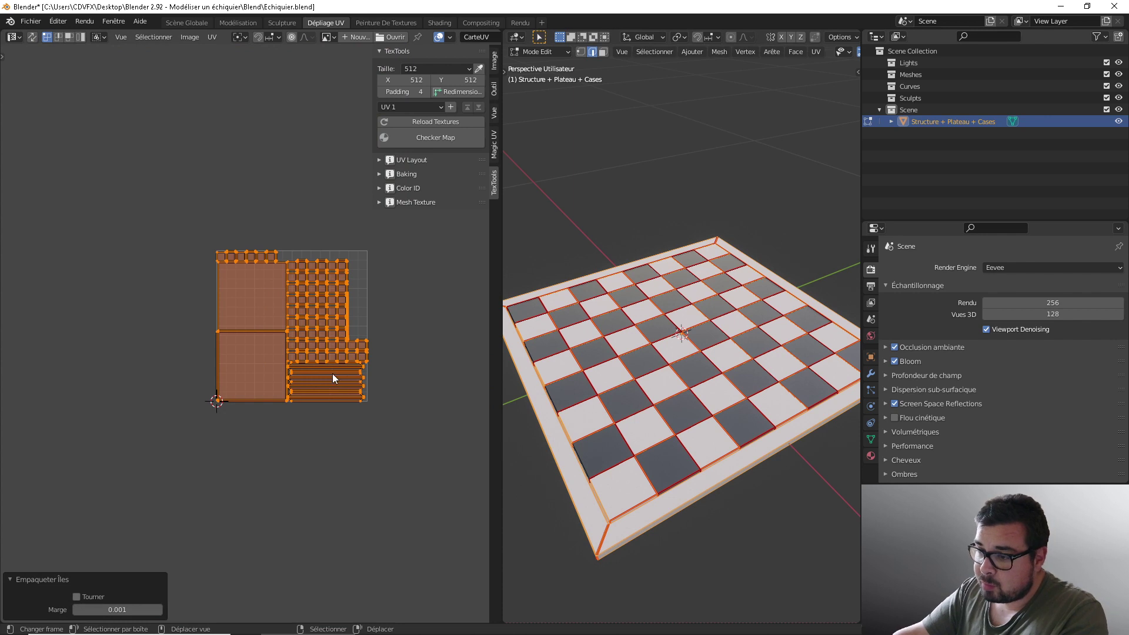
key(Tab)
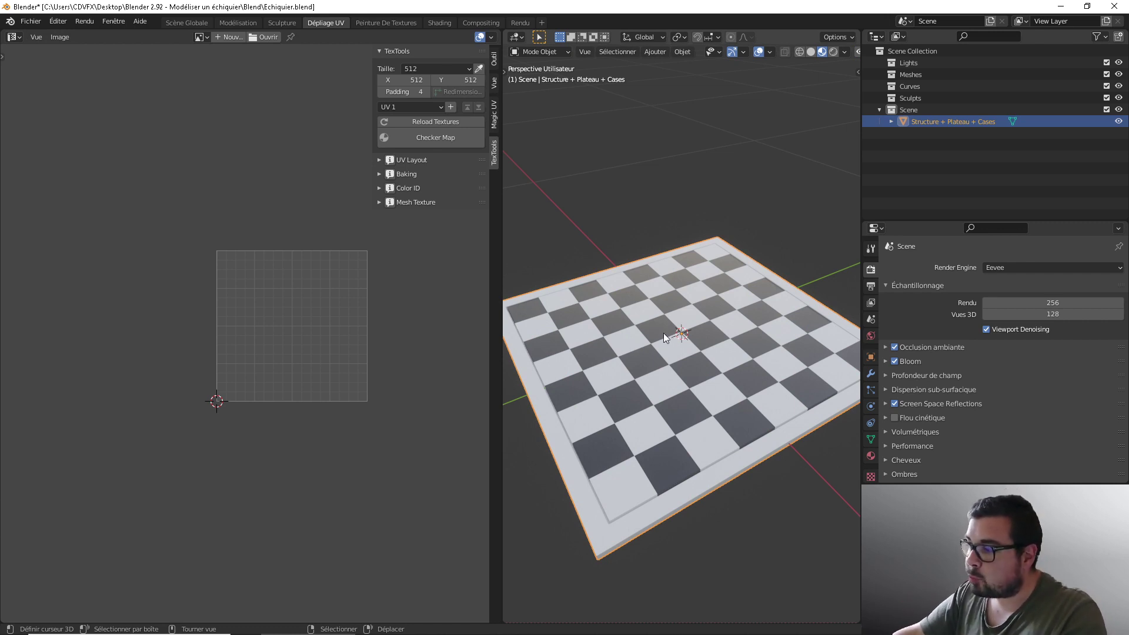
Show the material slots of the joined chessboard and check its mesh and UV layout
middle_drag(323, 338, 369, 339)
click(872, 456)
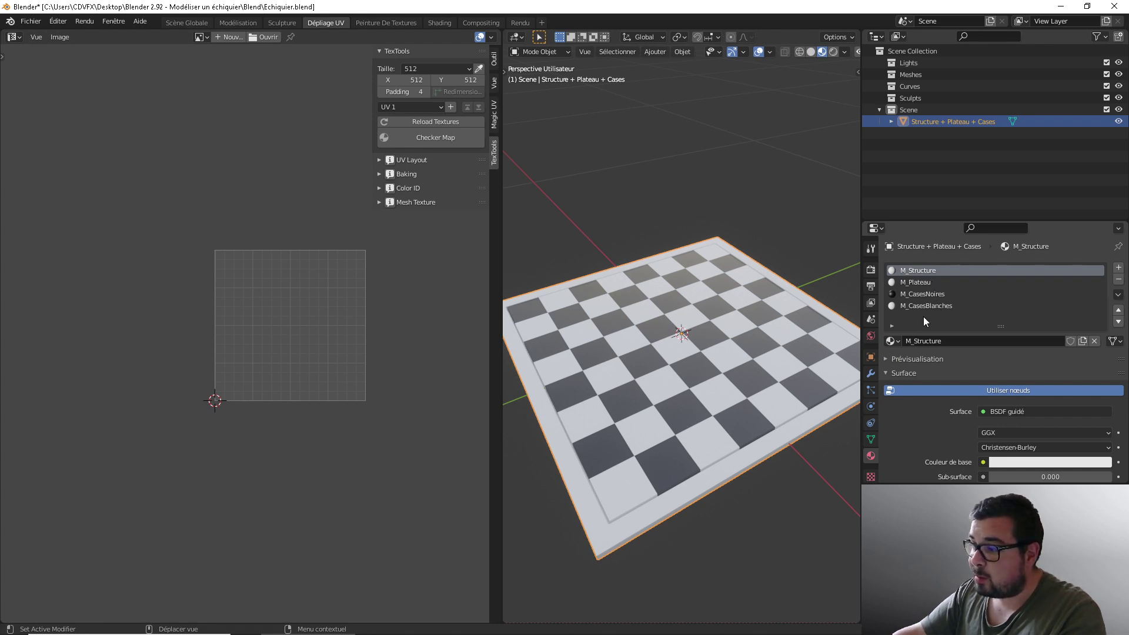
key(Tab)
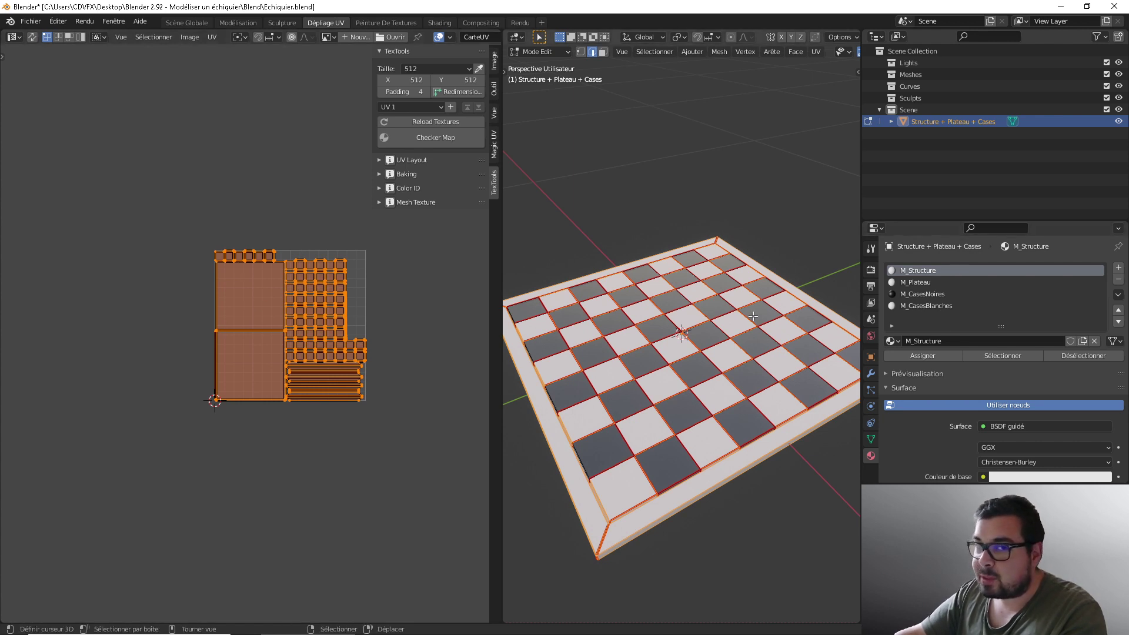
key(Tab)
middle_drag(683, 380, 769, 323)
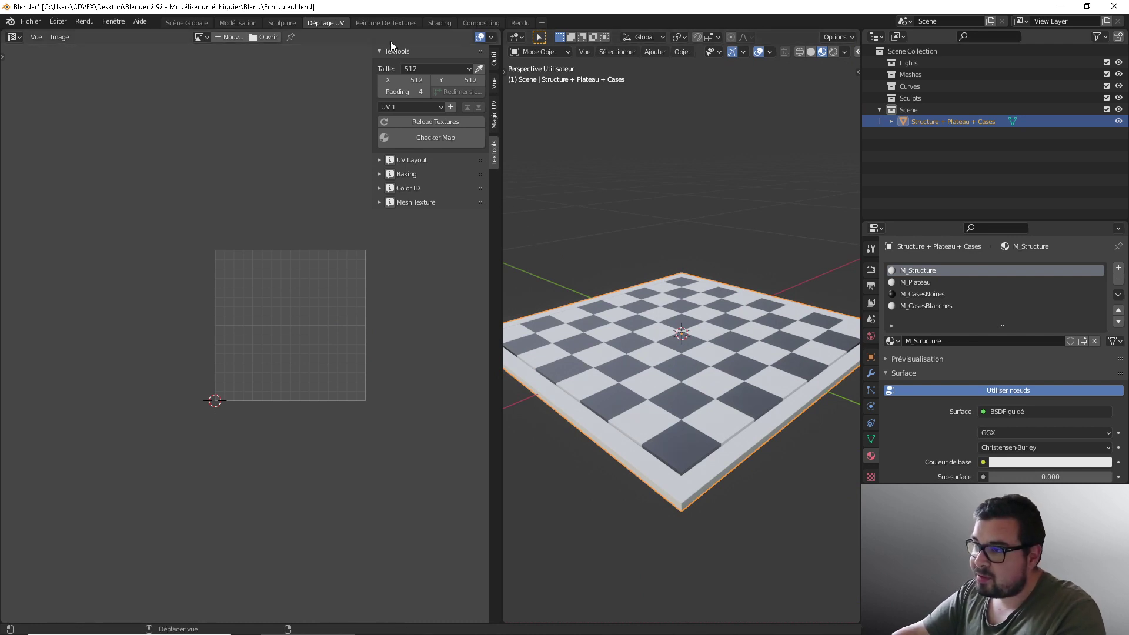
Switch to the Shading workspace and display the chessboard close up in material preview
click(440, 22)
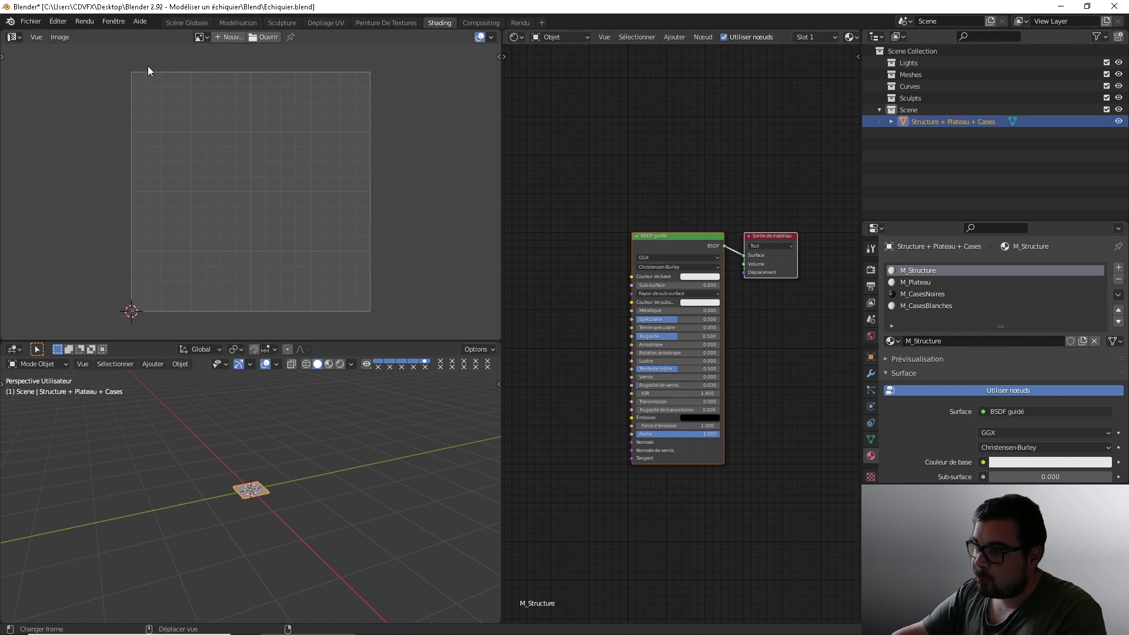
key(Tab)
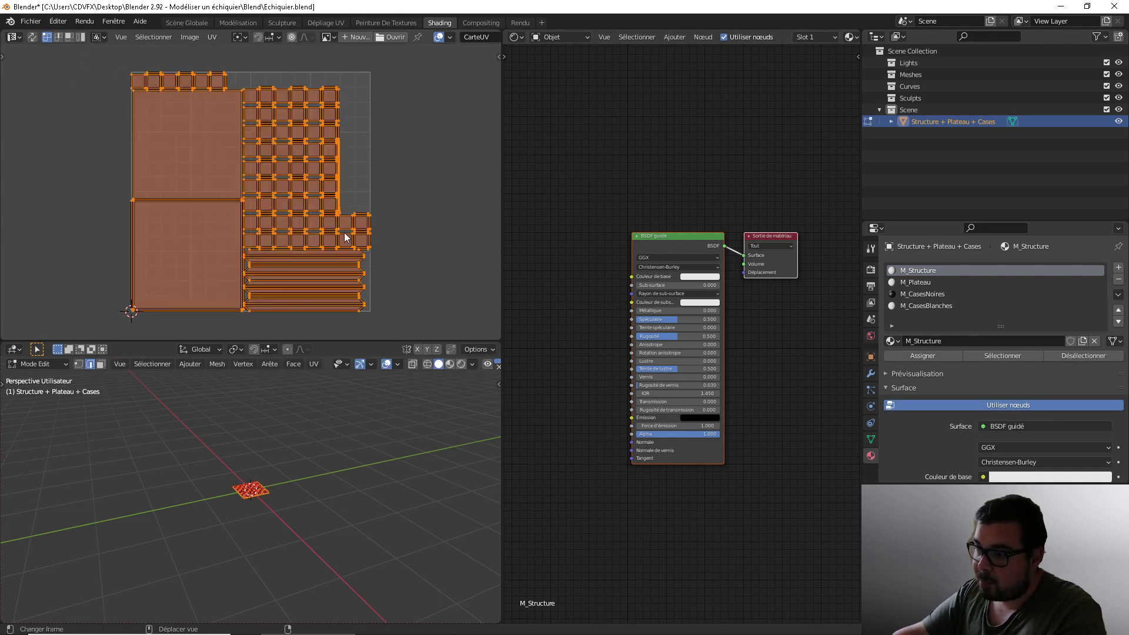
key(Tab)
scroll(285, 500, up, 5)
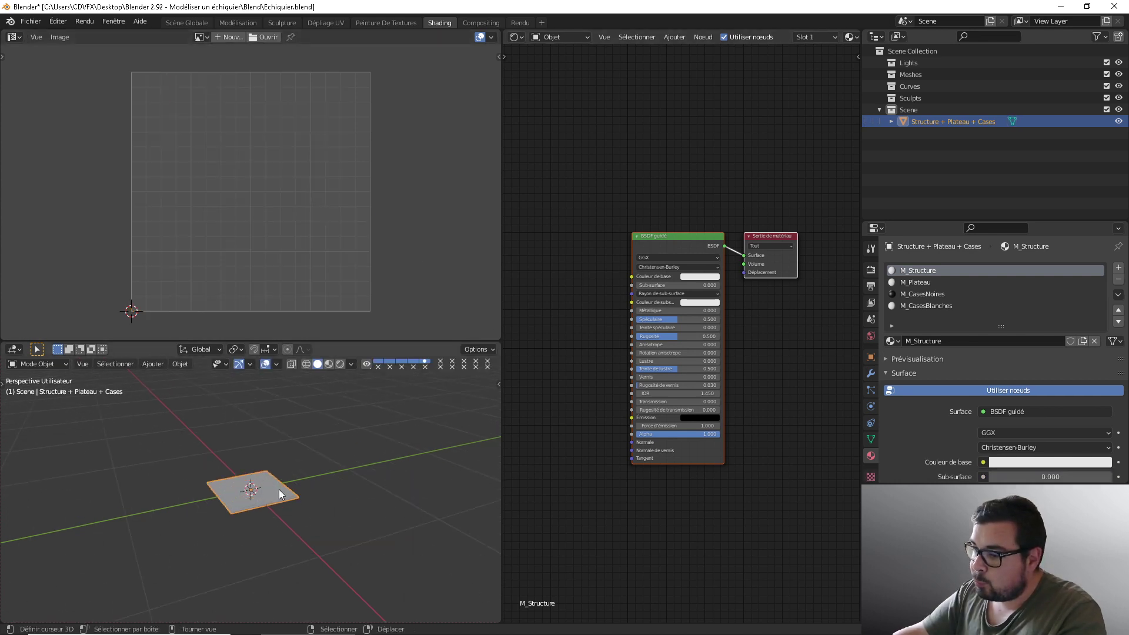
middle_drag(279, 489, 331, 385)
scroll(314, 500, up, 5)
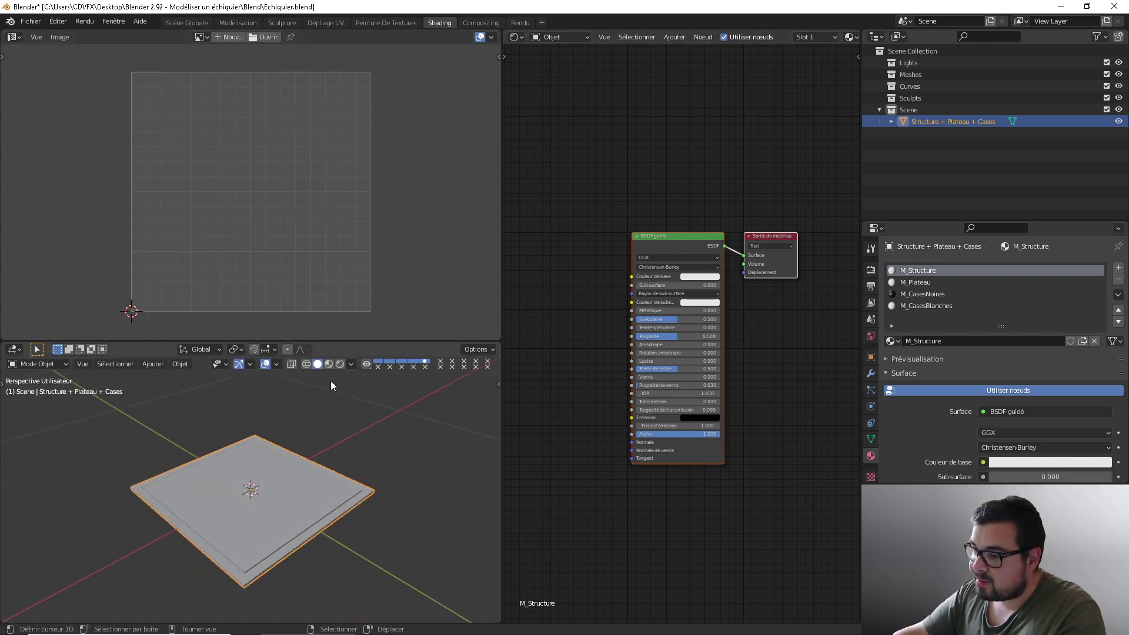
click(329, 364)
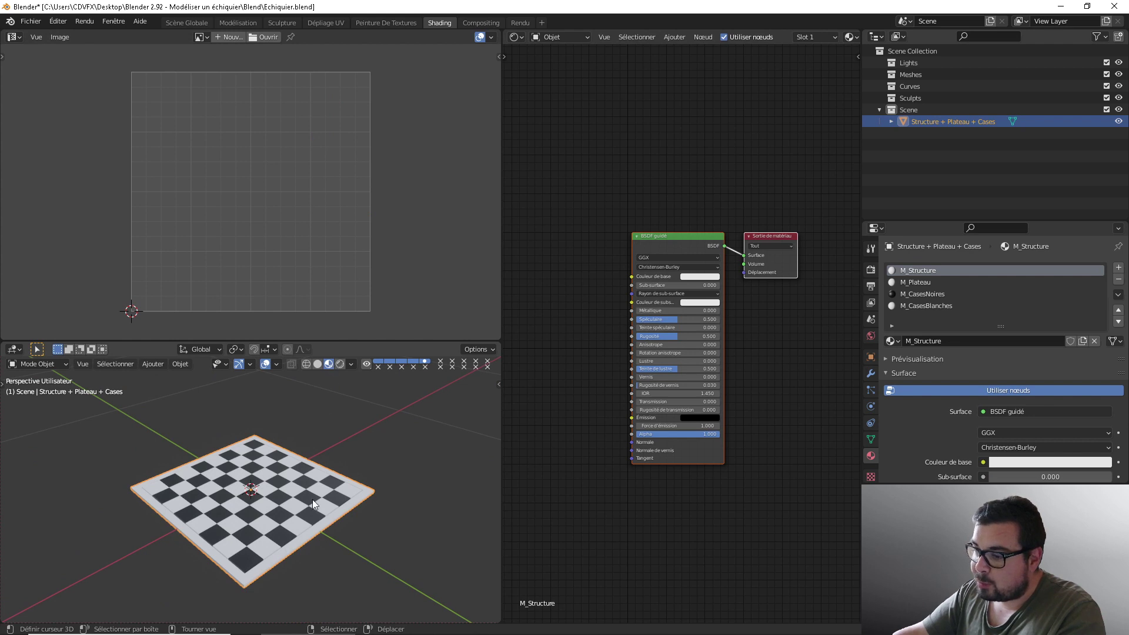
shift+middle_drag(312, 499, 325, 459)
scroll(326, 474, up, 2)
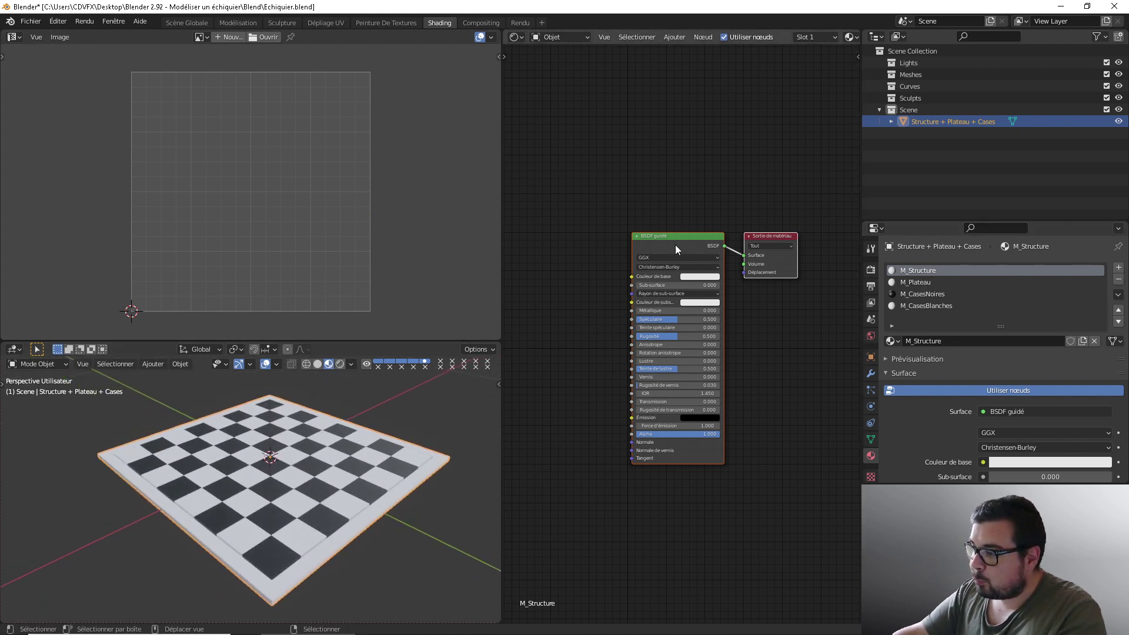
Add an Image Texture node to the M_Structure material, upstream of the Principled BSDF node
middle_drag(675, 245, 746, 254)
scroll(690, 241, down, 1)
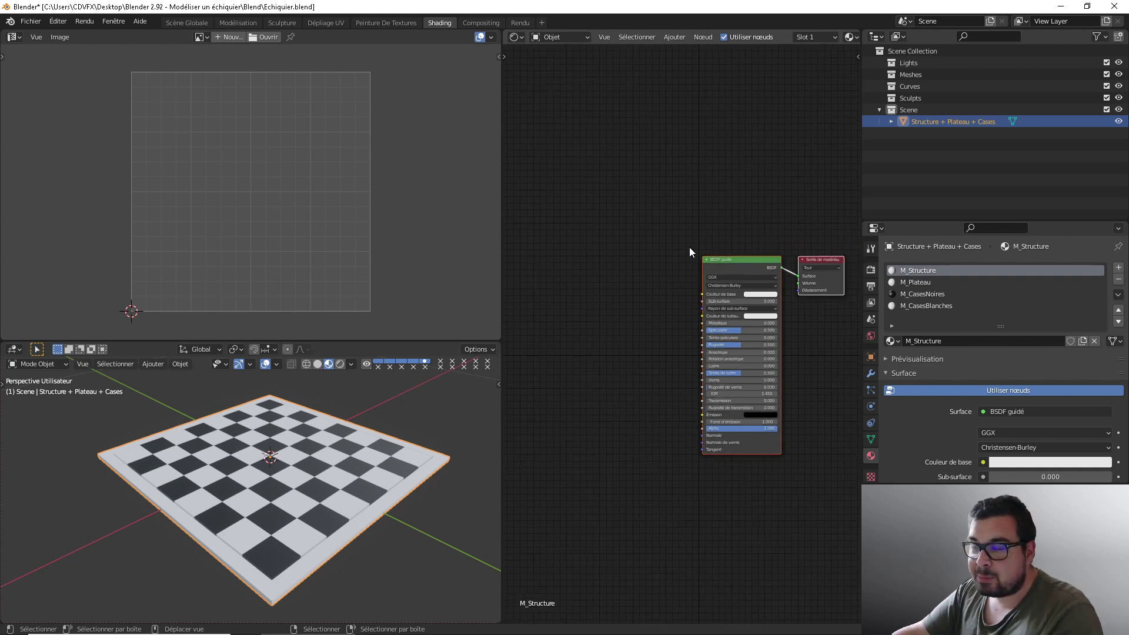
middle_drag(663, 266, 677, 259)
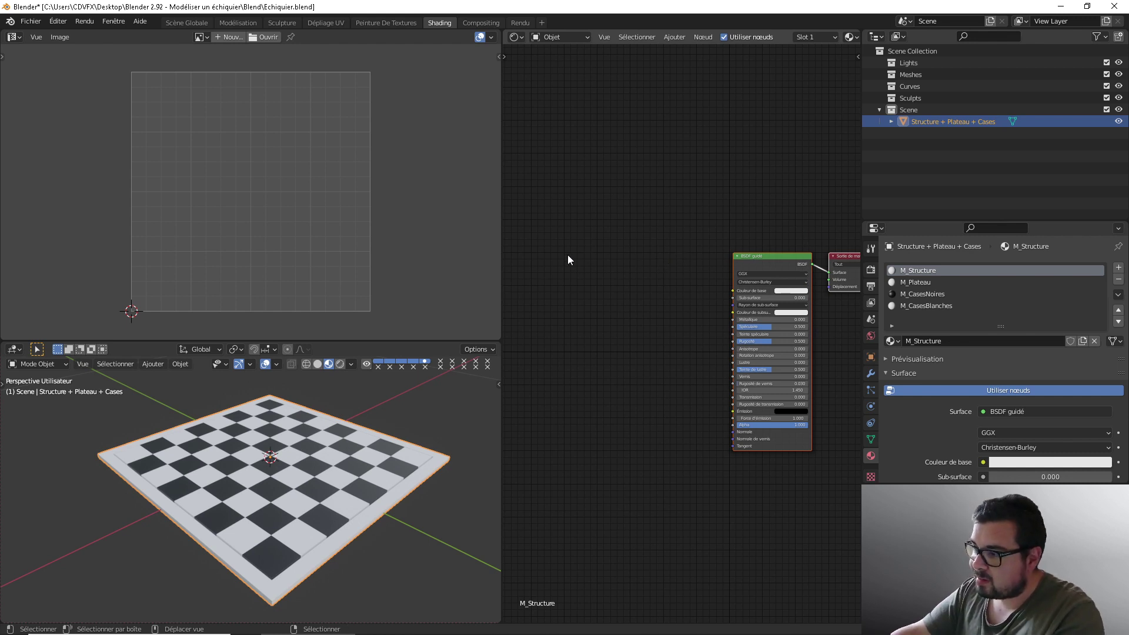
key(shift+a)
mouse_move(531, 306)
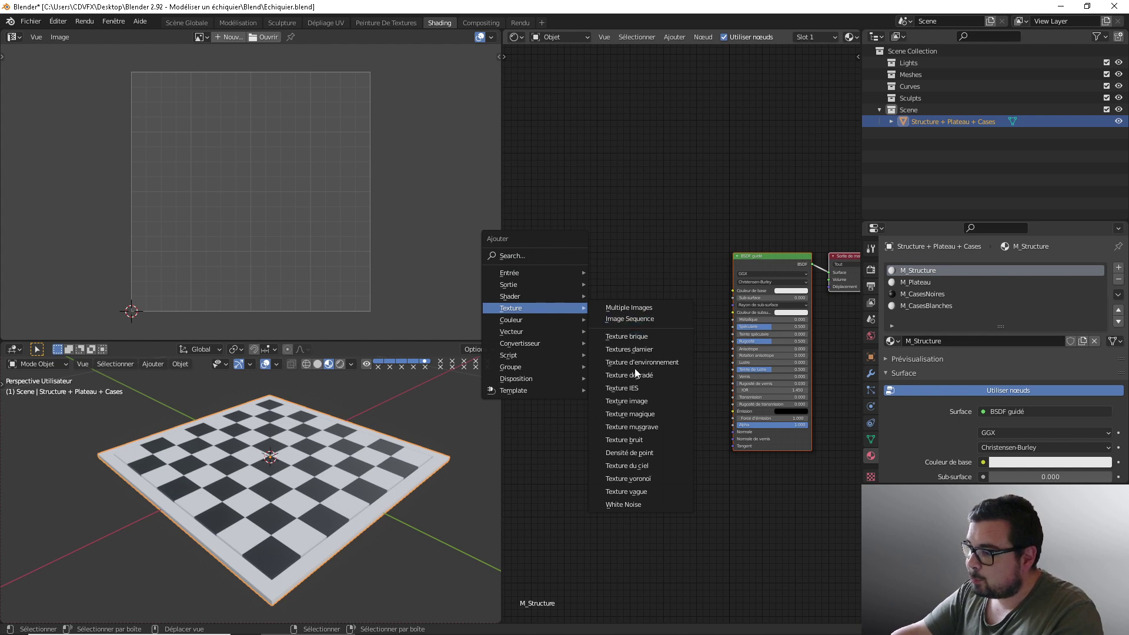
click(643, 402)
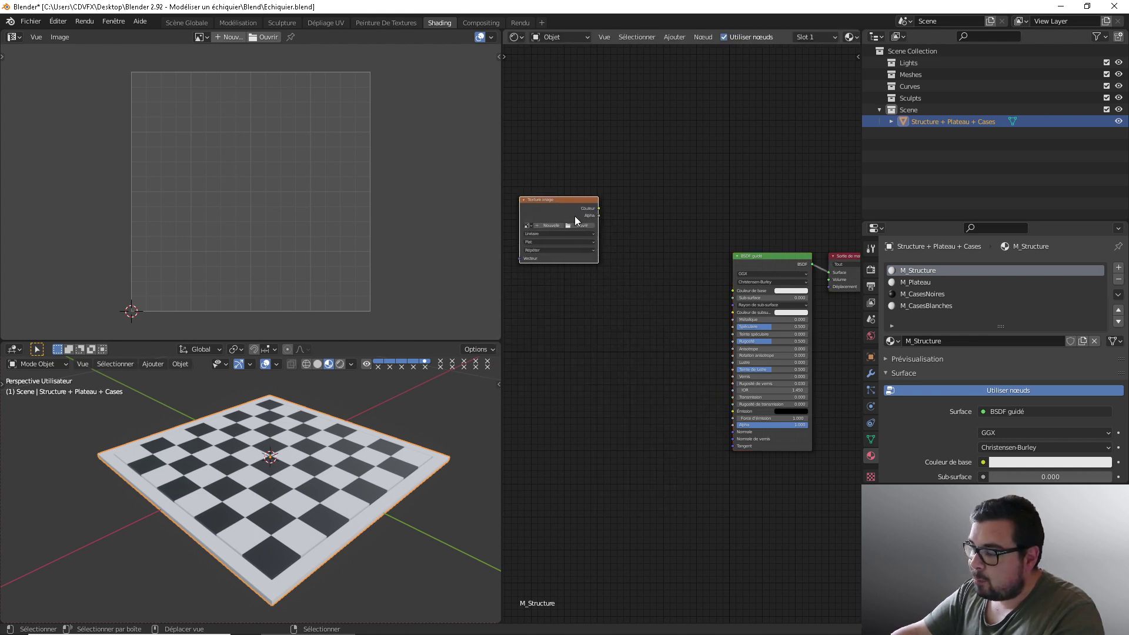
click(568, 202)
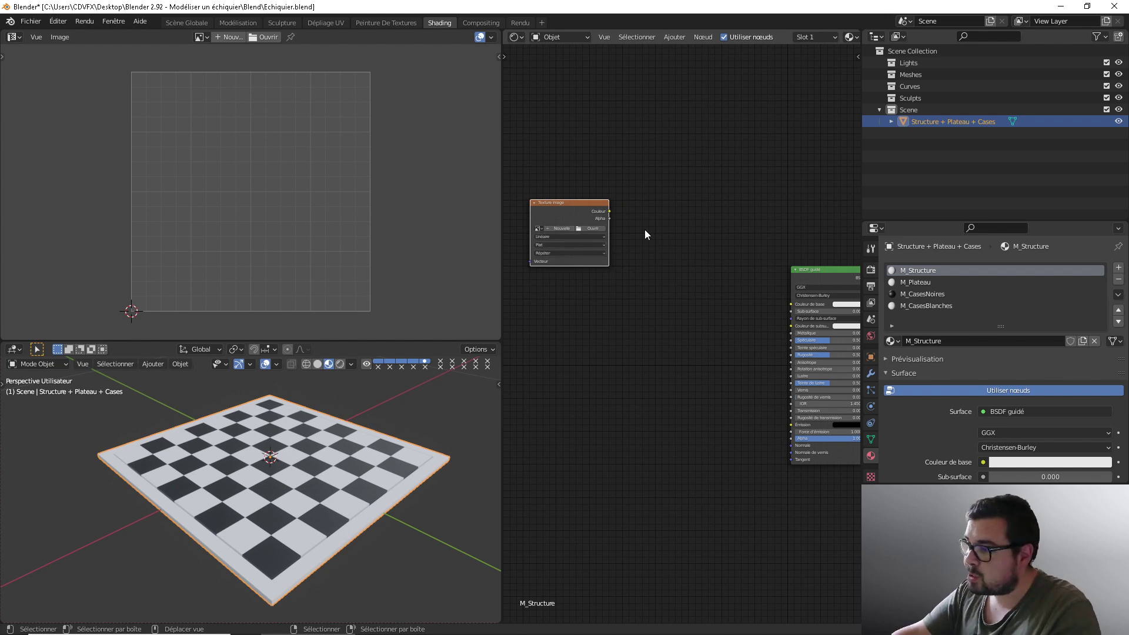
Connect the Image Texture node's colour output to the base colour of the Principled BSDF in M_Structure
middle_drag(643, 228, 628, 256)
drag(565, 236, 779, 332)
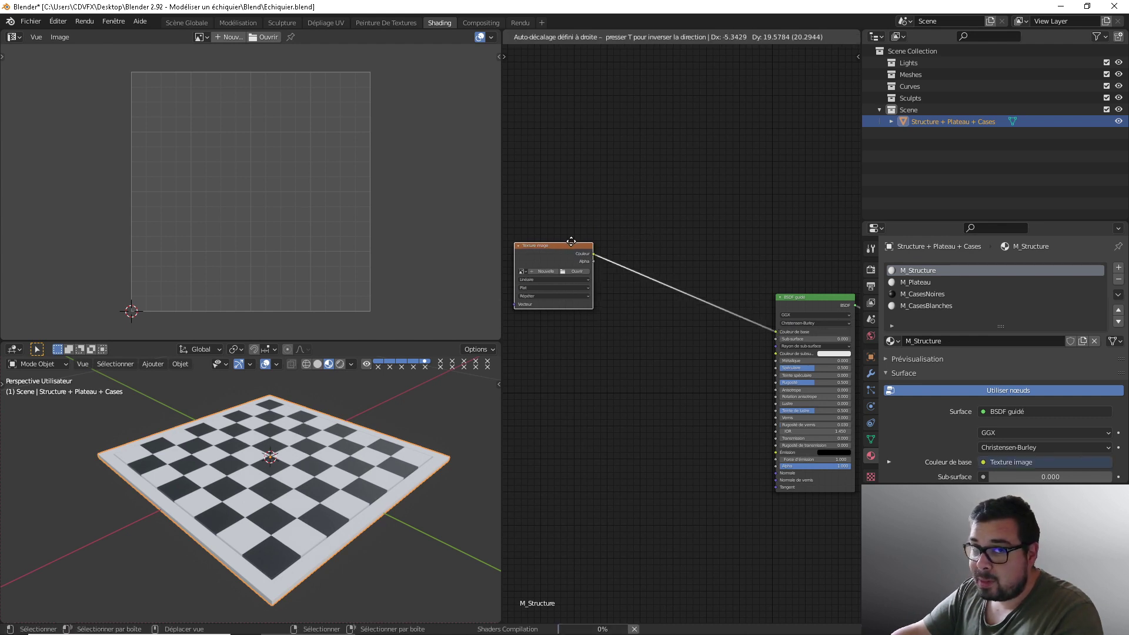
mouse_move(653, 350)
middle_down()
mouse_move(697, 292)
mouse_move(611, 279)
middle_up()
scroll(687, 301, up, 2)
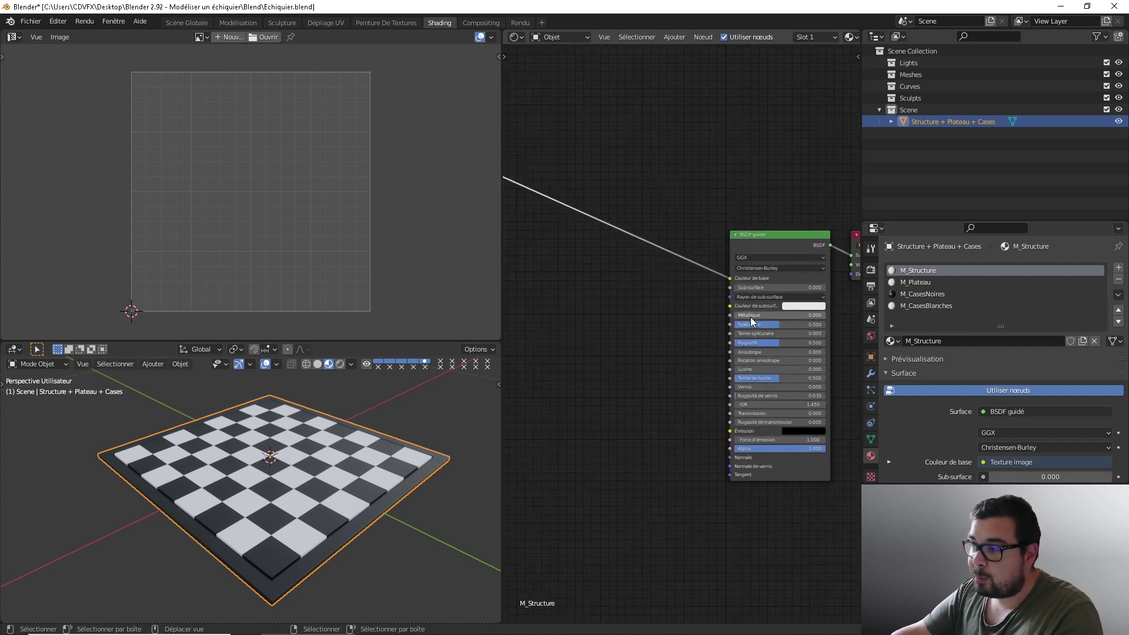
Duplicate the Image Texture node in M_Structure below the original and connect its colour output to the Principled BSDF's specular input
middle_drag(594, 316, 718, 317)
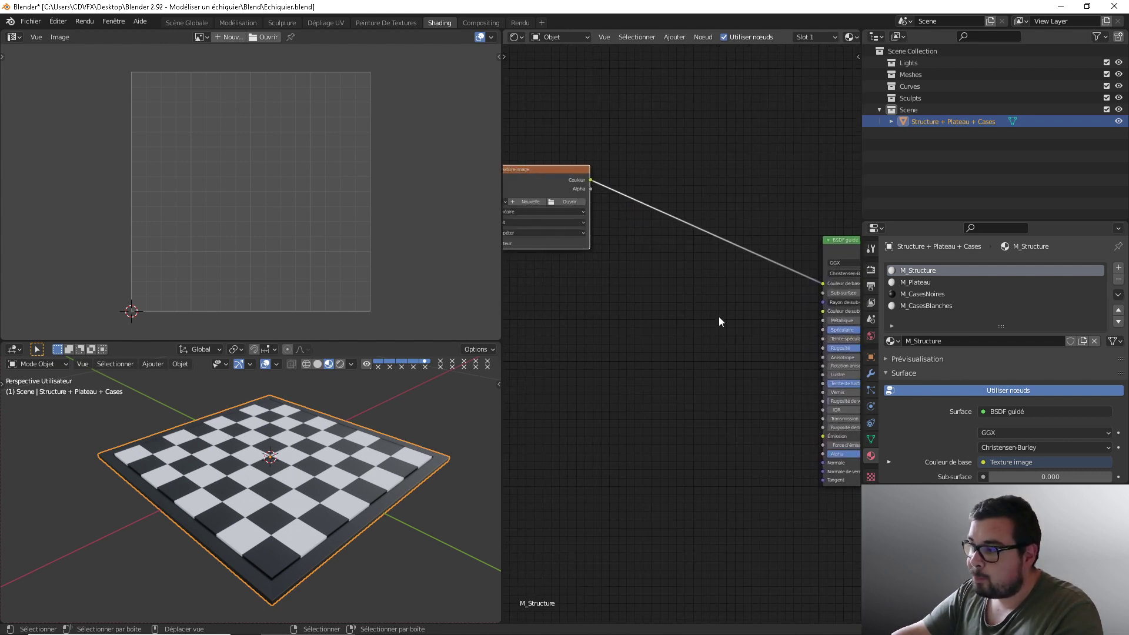
scroll(627, 307, down, 1)
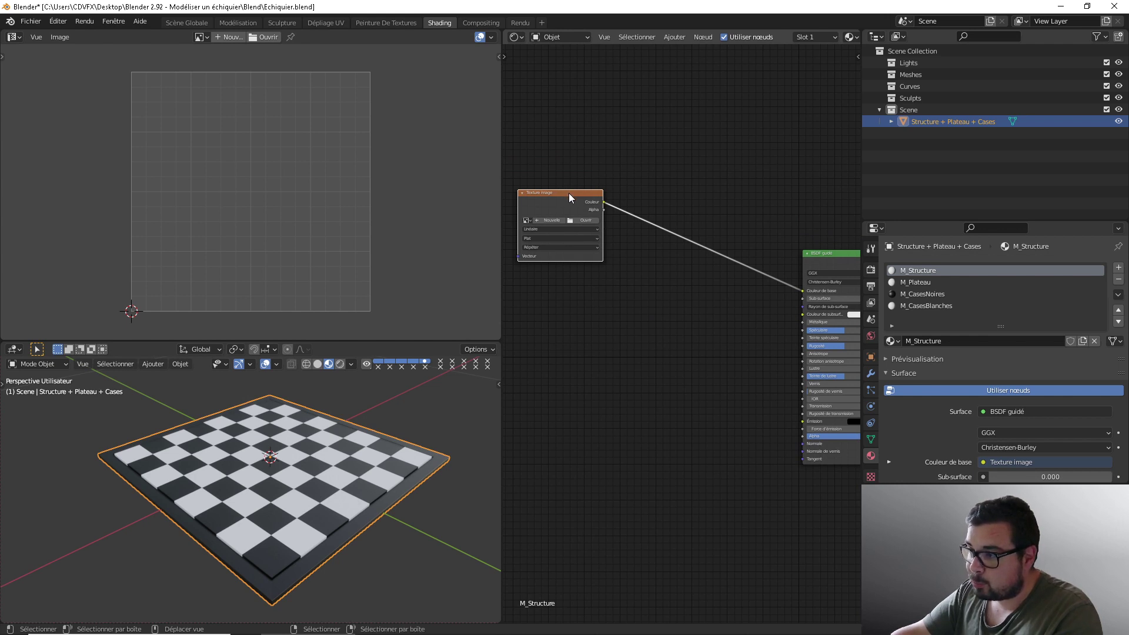
key(shift+d)
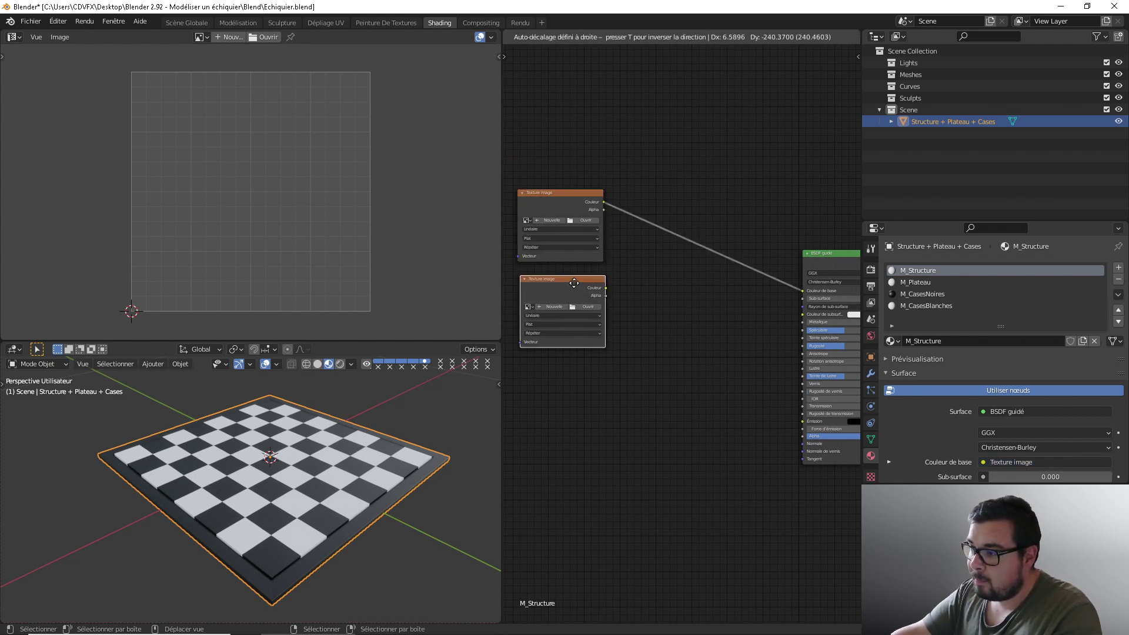
click(572, 290)
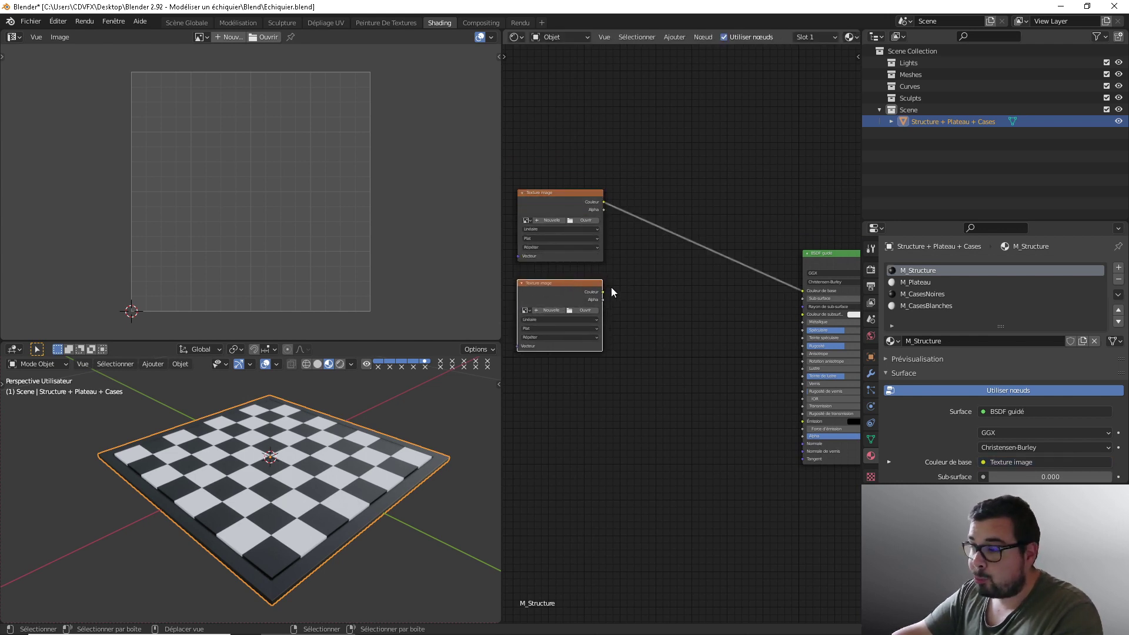
drag(604, 292, 805, 330)
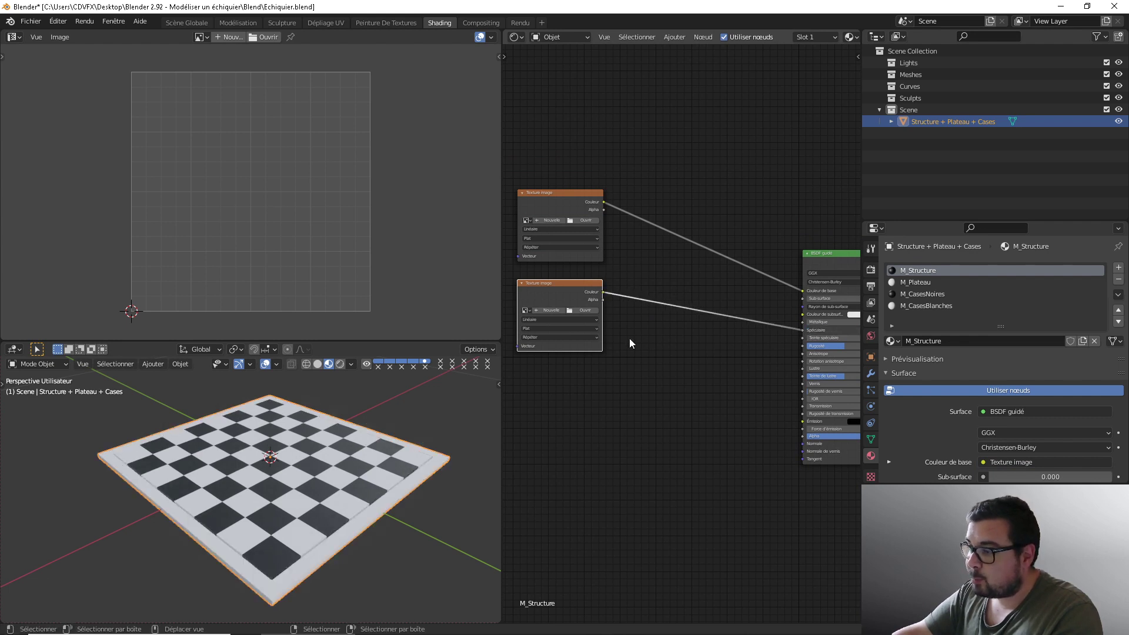
middle_drag(630, 338, 659, 295)
key(Home)
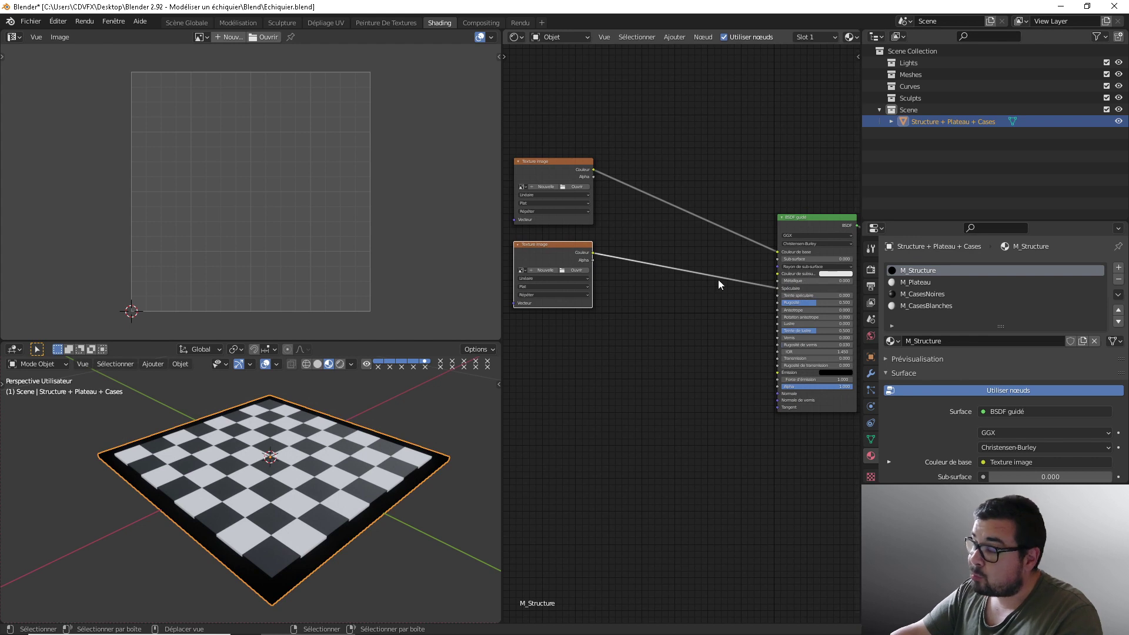
middle_drag(637, 259, 668, 241)
key(Home)
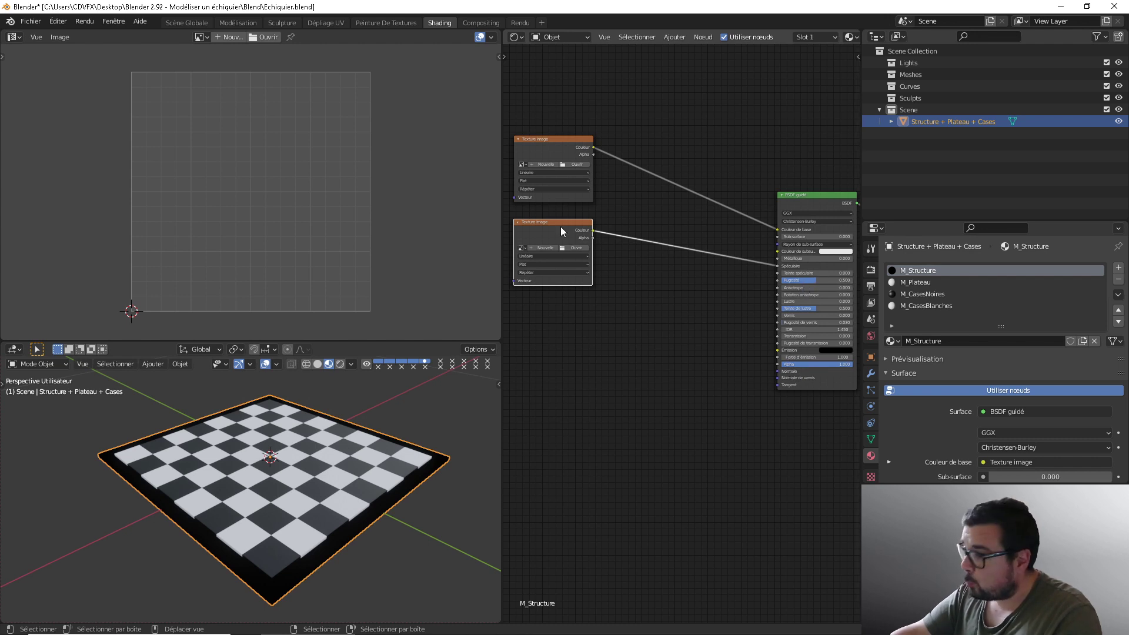
Space the two Image Texture nodes apart vertically and place a duplicate of the base colour one between them
drag(560, 227, 560, 308)
middle_drag(559, 248, 608, 259)
drag(602, 156, 601, 124)
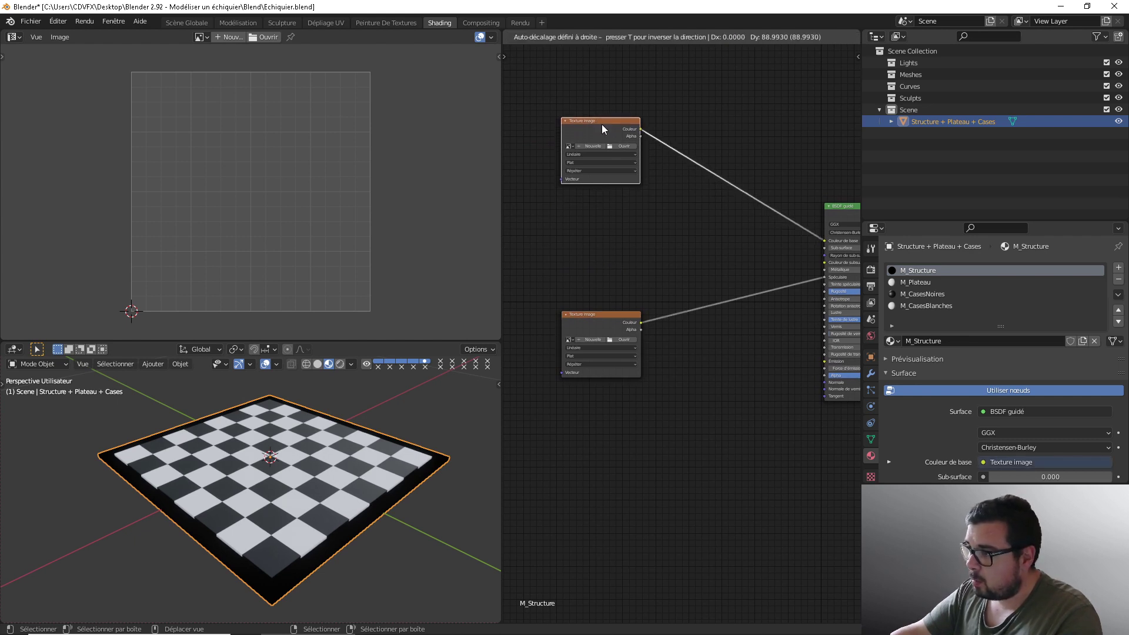
key(shift+d)
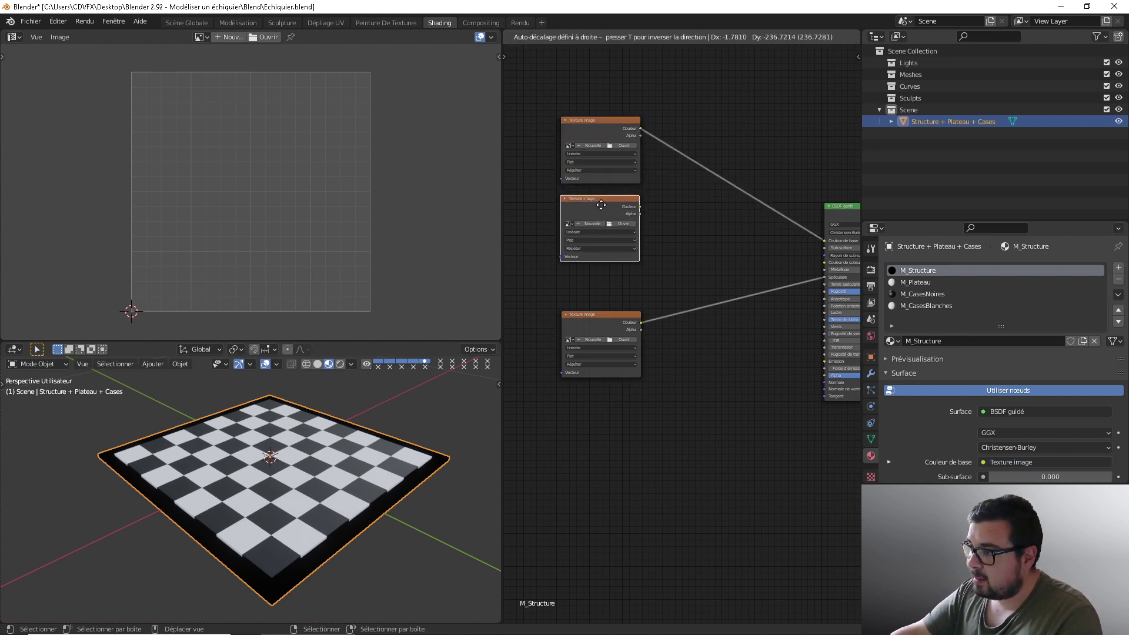
click(601, 207)
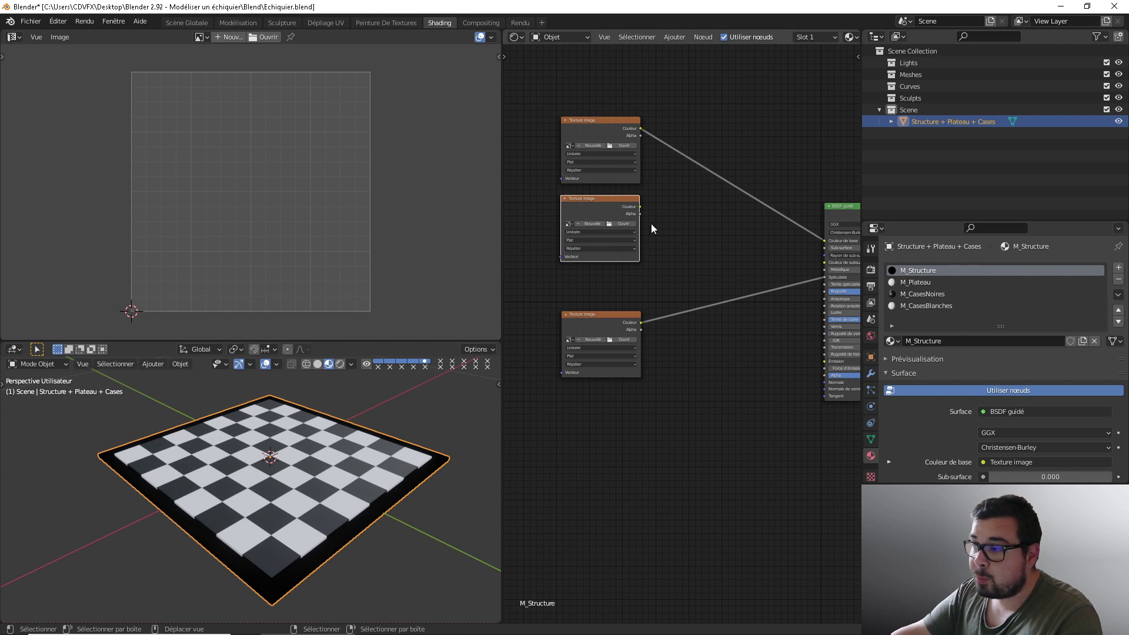
Start opening an image for the base colour Image Texture node and browse to the dark raw wood folder in D:\Stock Global\Textures Sketchup
click(624, 145)
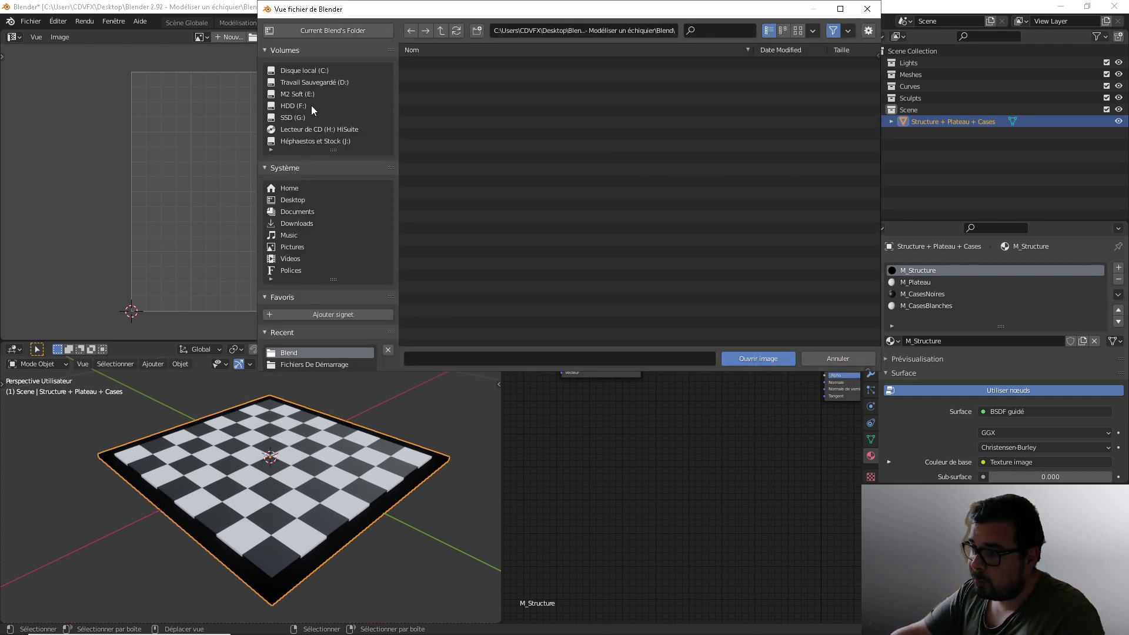
click(320, 84)
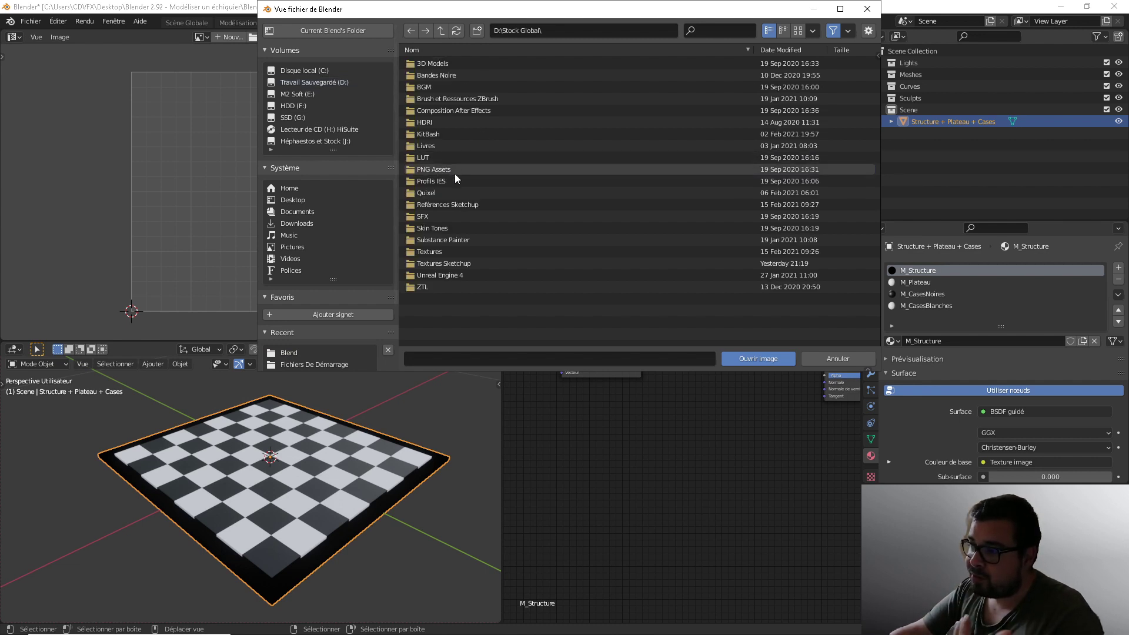
double_click(445, 263)
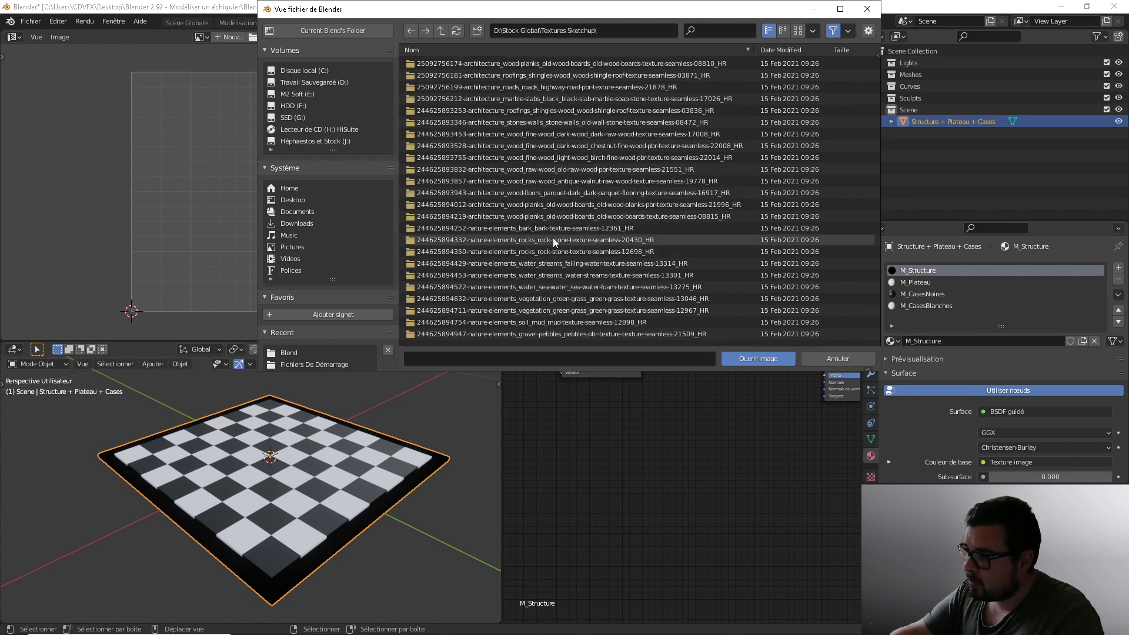
scroll(537, 236, down, 4)
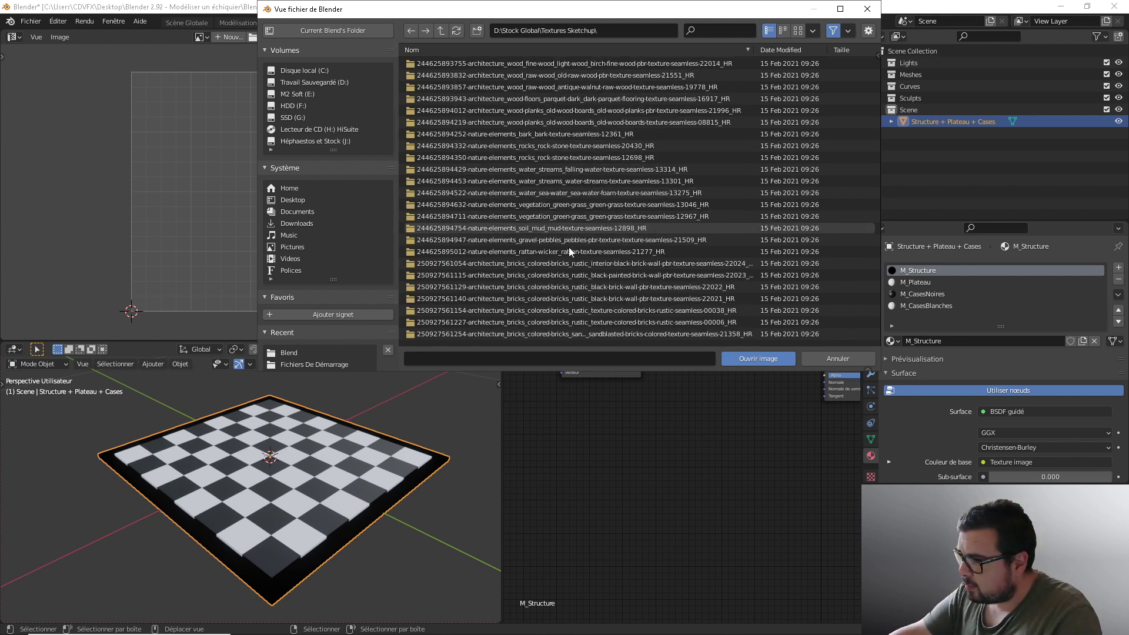
scroll(569, 251, down, 8)
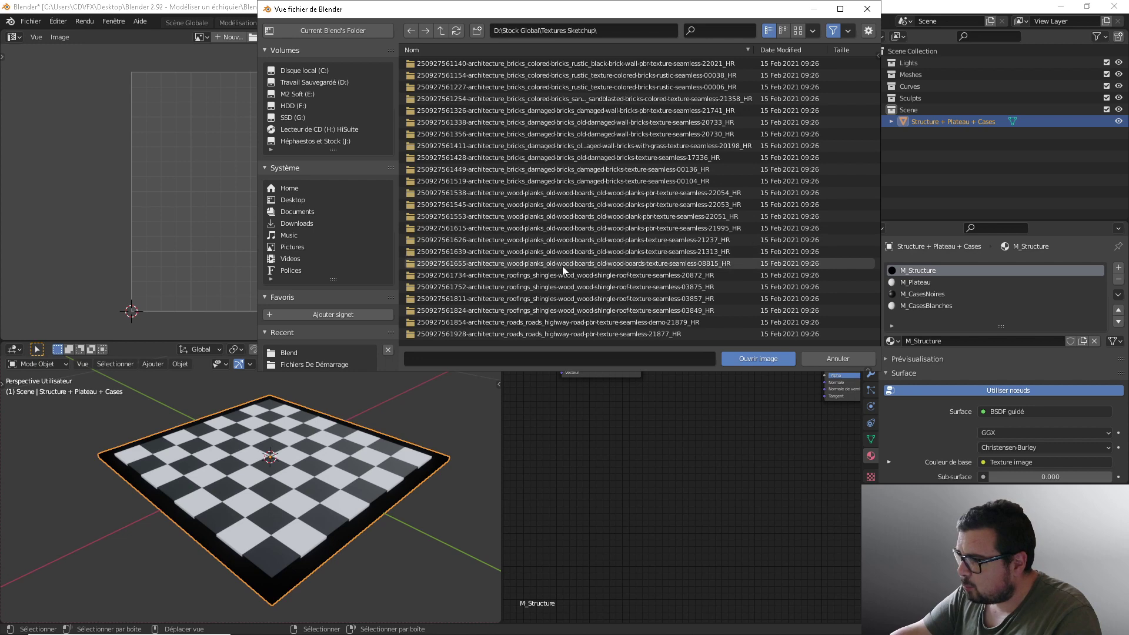
scroll(552, 301, down, 3)
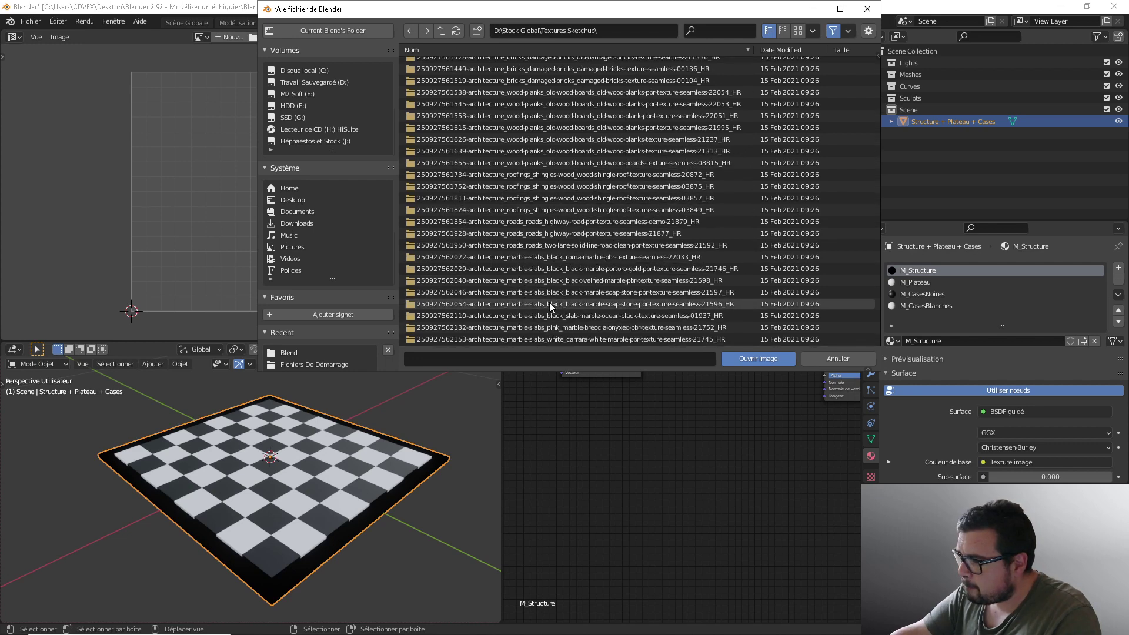
scroll(537, 253, up, 4)
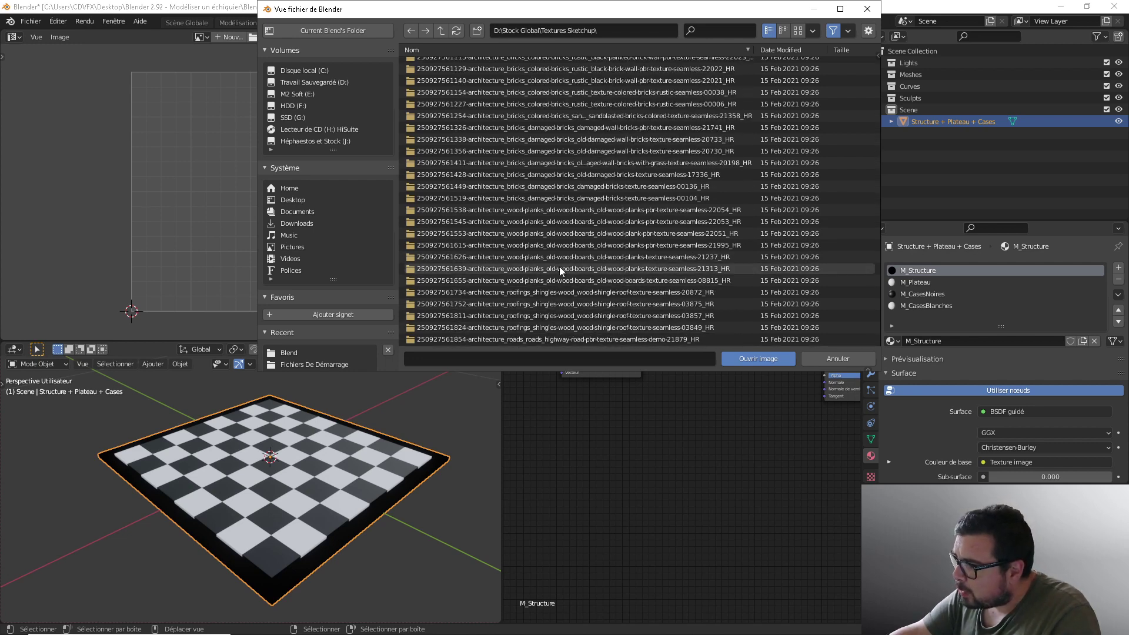
scroll(559, 271, up, 5)
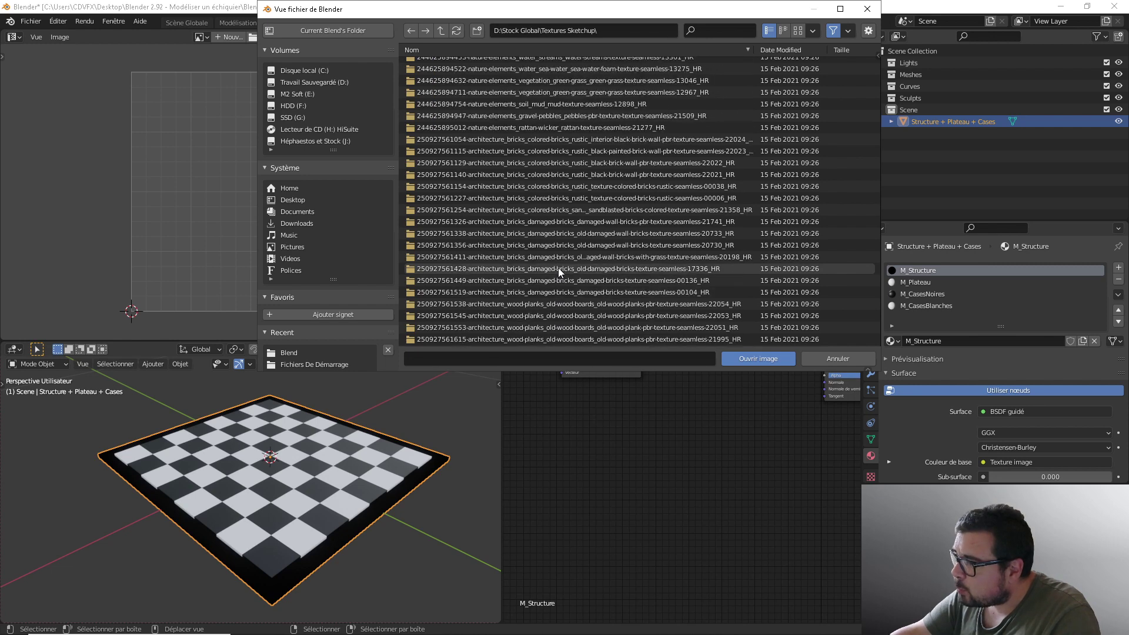
scroll(545, 231, up, 3)
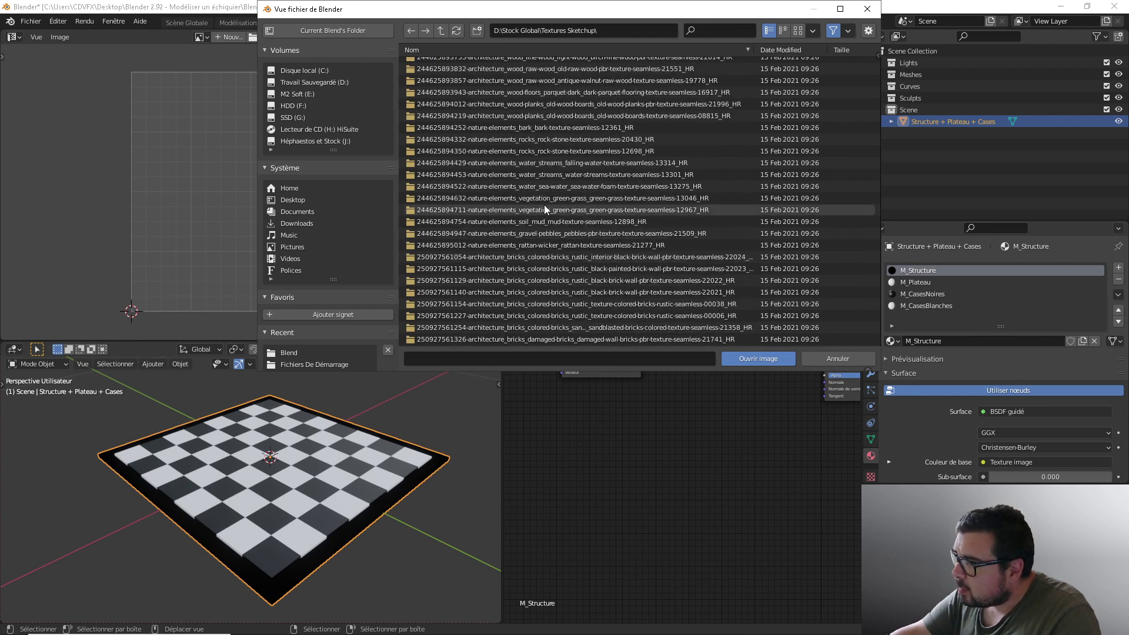
scroll(541, 198, up, 4)
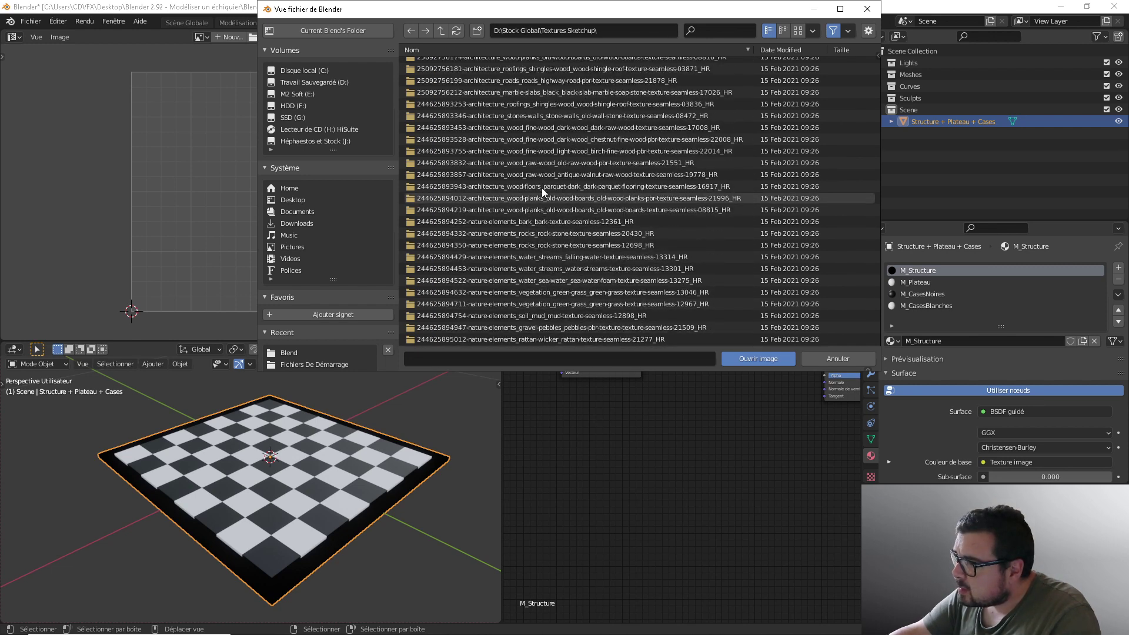
double_click(533, 128)
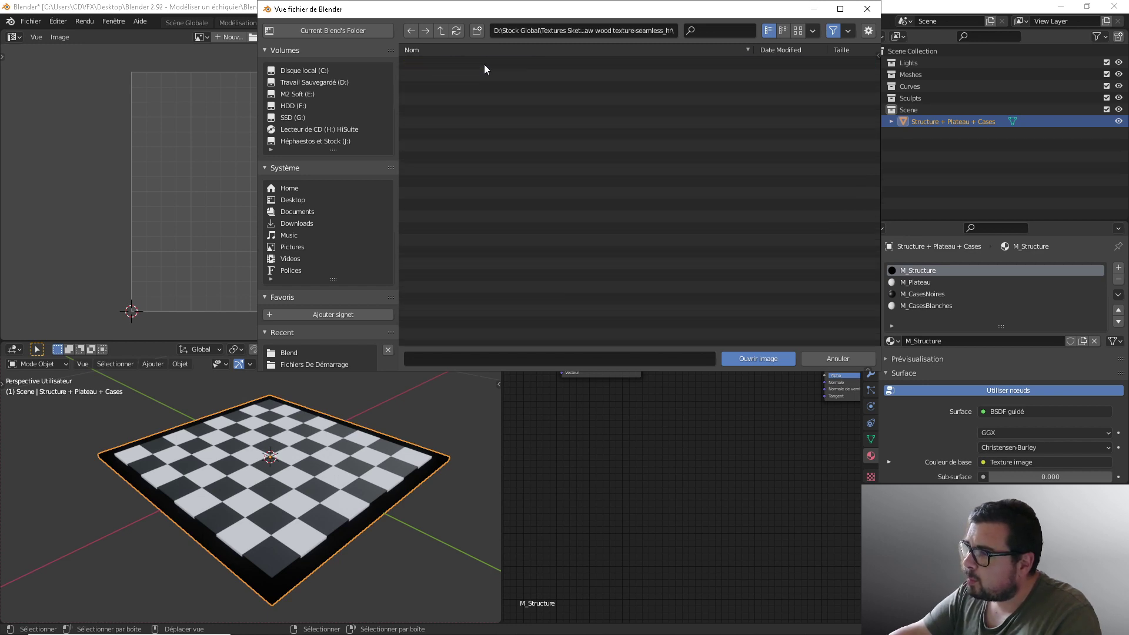
double_click(485, 63)
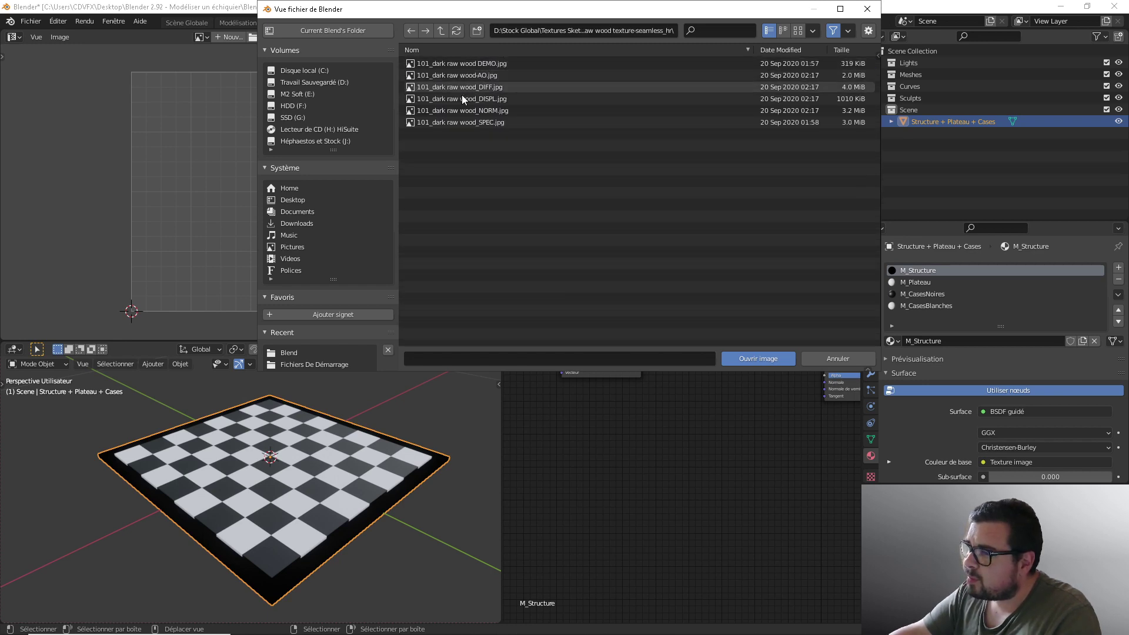
Show the files as thumbnails, load 101_dark raw wood_DIFF.jpg into the base colour texture node and inspect the wood on the chessboard frame
click(798, 29)
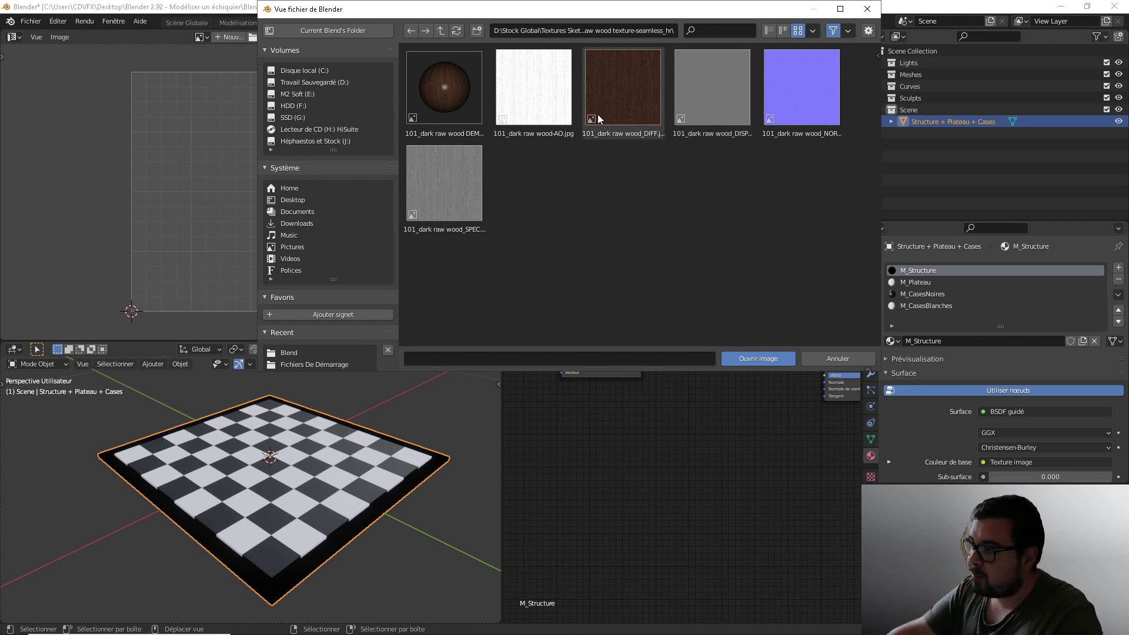
drag(713, 16, 393, 40)
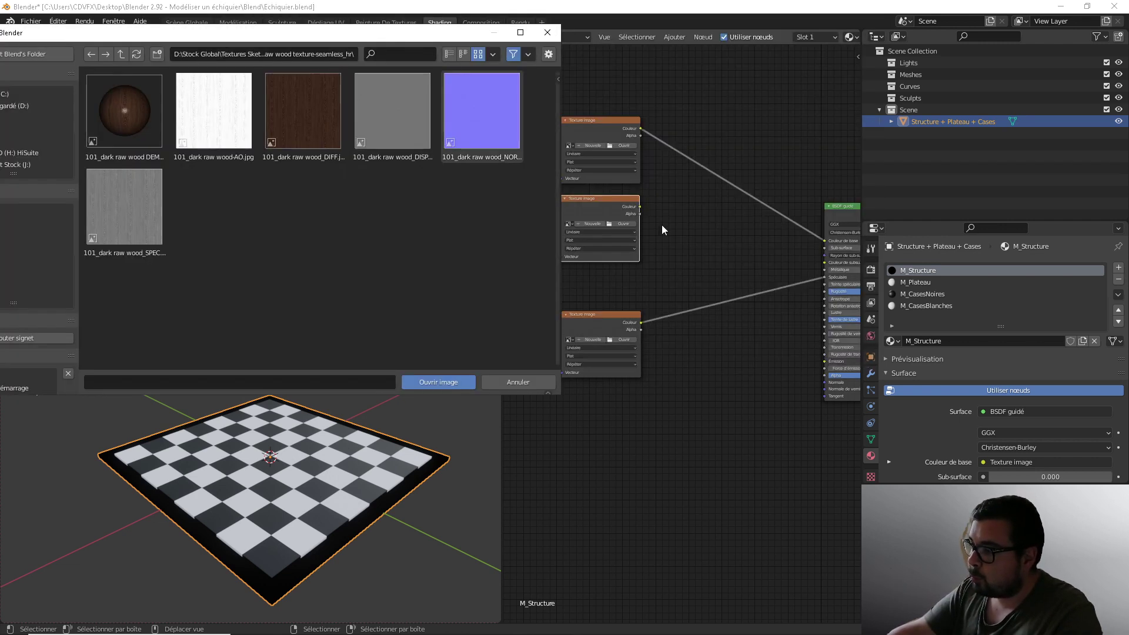
double_click(322, 123)
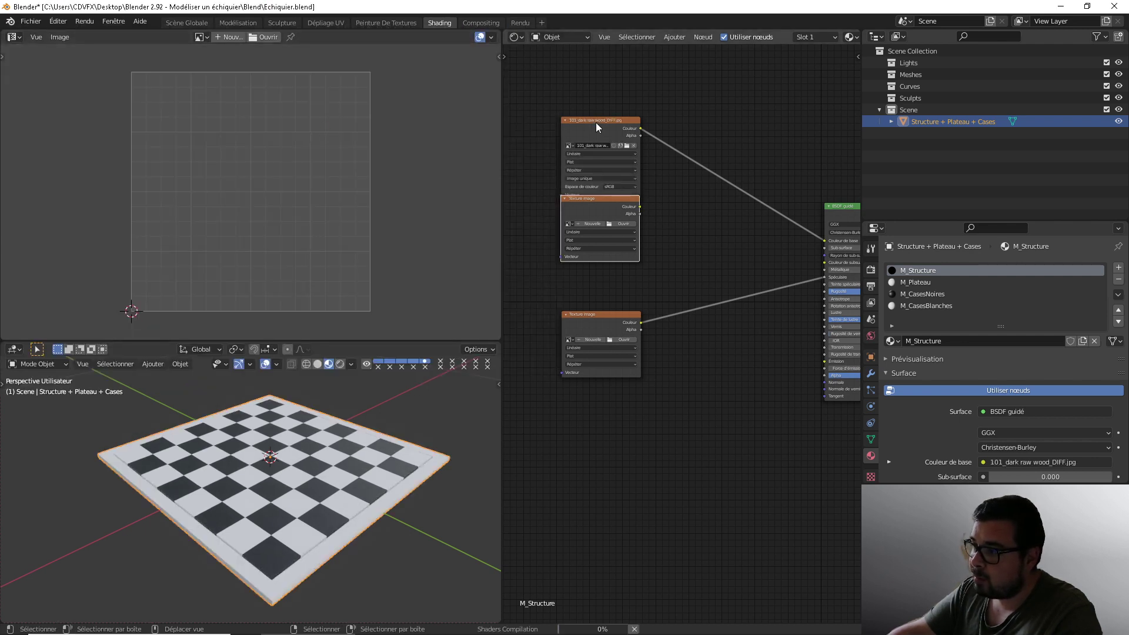
drag(598, 118, 599, 109)
middle_drag(309, 454, 266, 510)
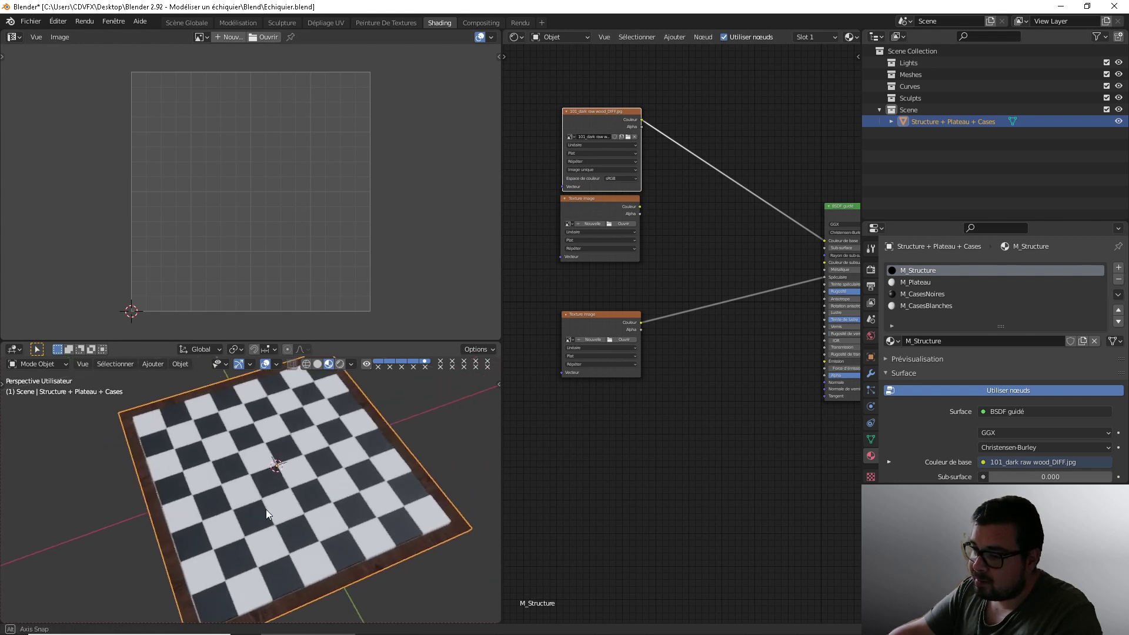
scroll(306, 504, up, 6)
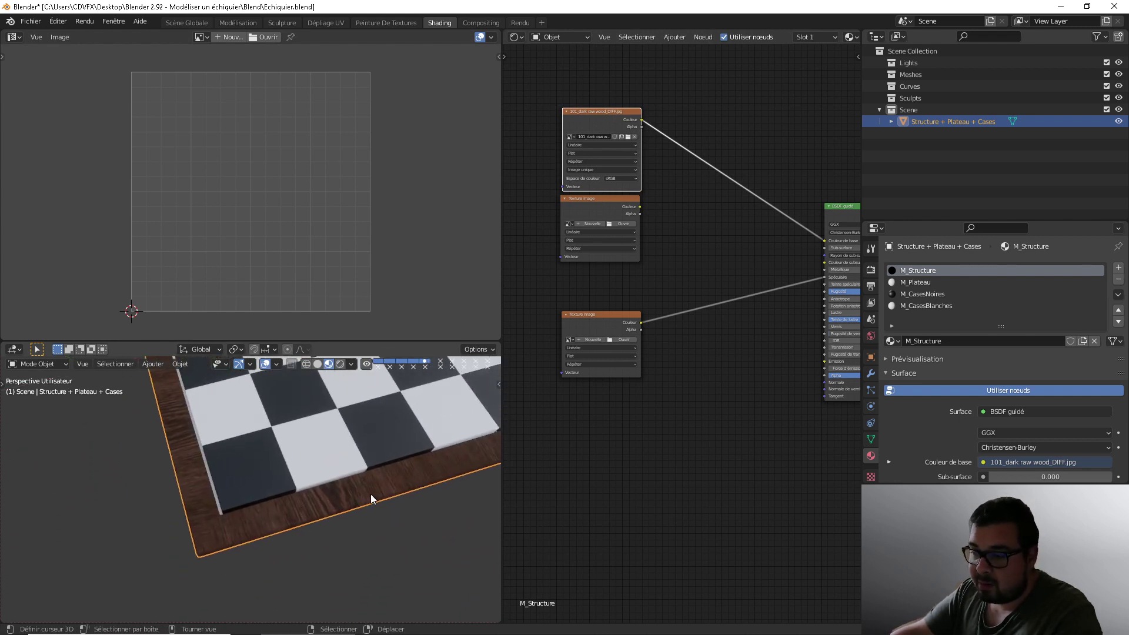
Load 101_dark raw wood-AO.jpg into the middle Image Texture node and set its colour space to Non-Color
middle_drag(612, 266, 582, 308)
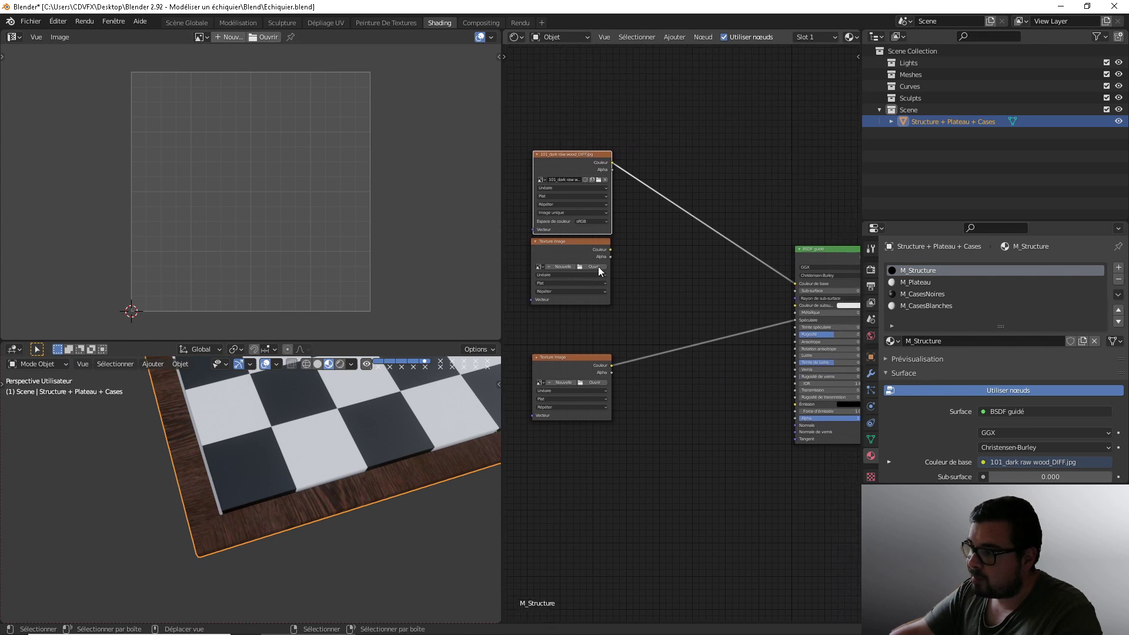
click(592, 243)
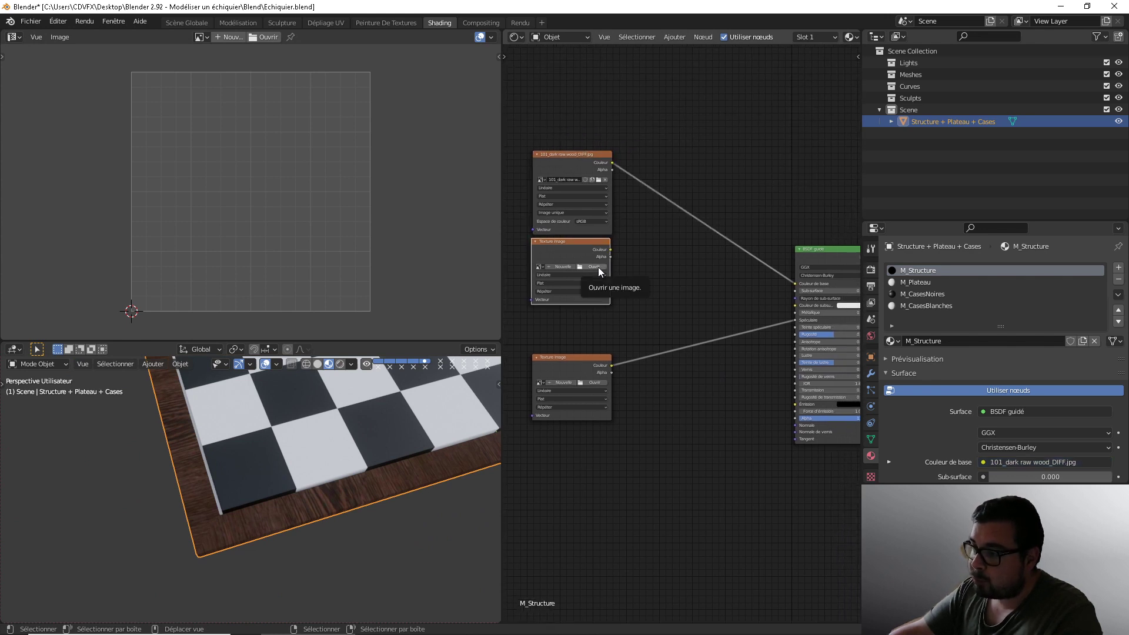
click(598, 268)
click(318, 352)
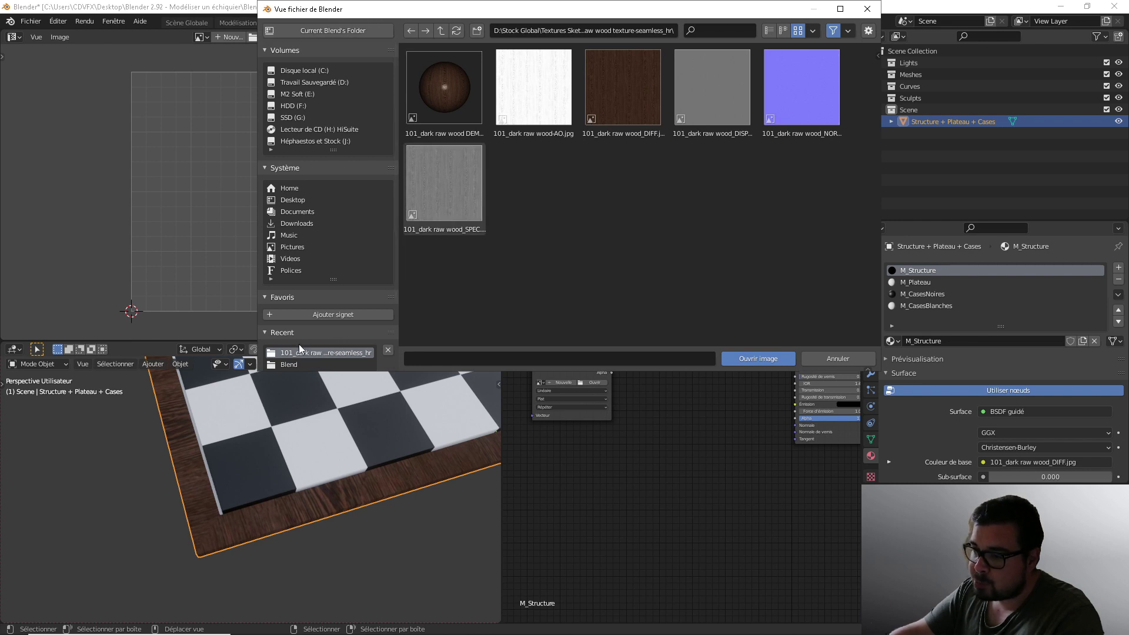
double_click(546, 105)
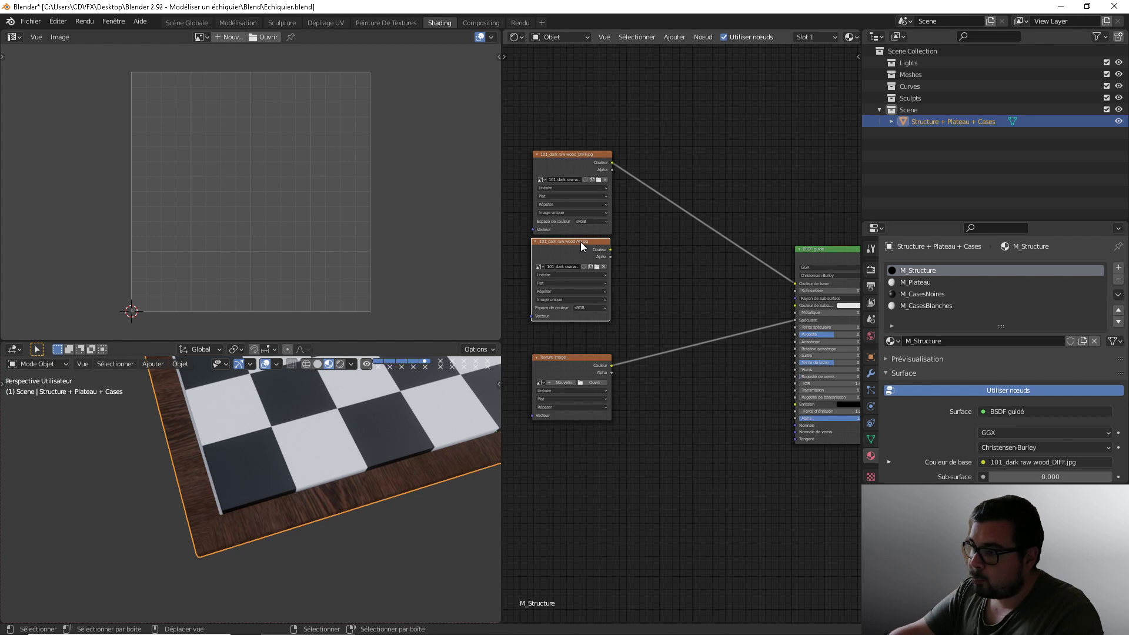
drag(580, 242, 579, 244)
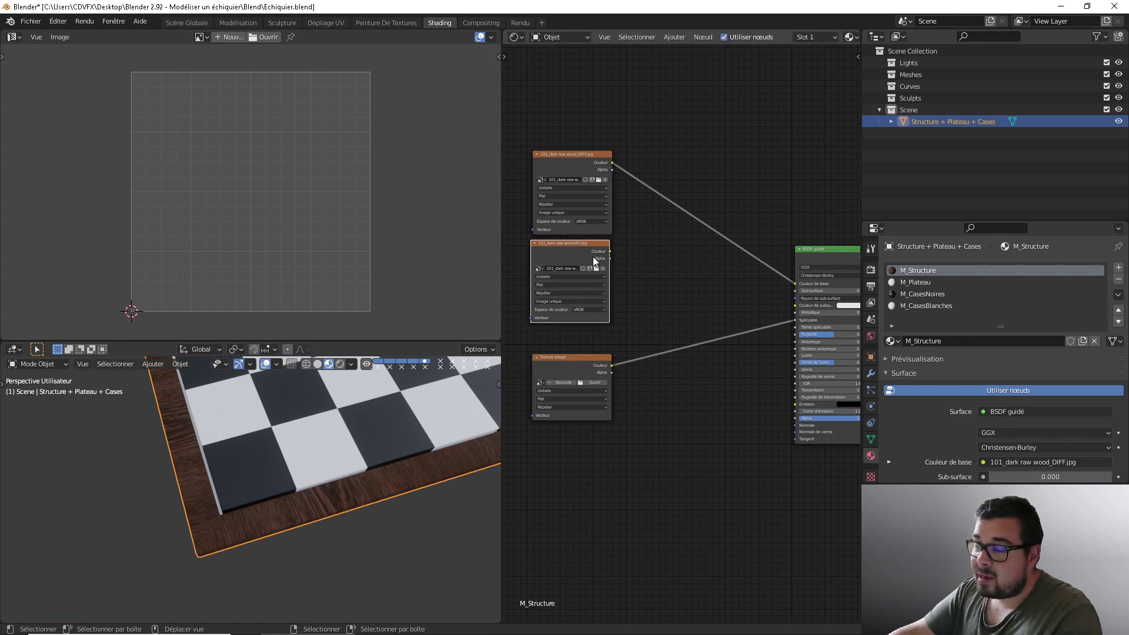
click(591, 310)
click(588, 337)
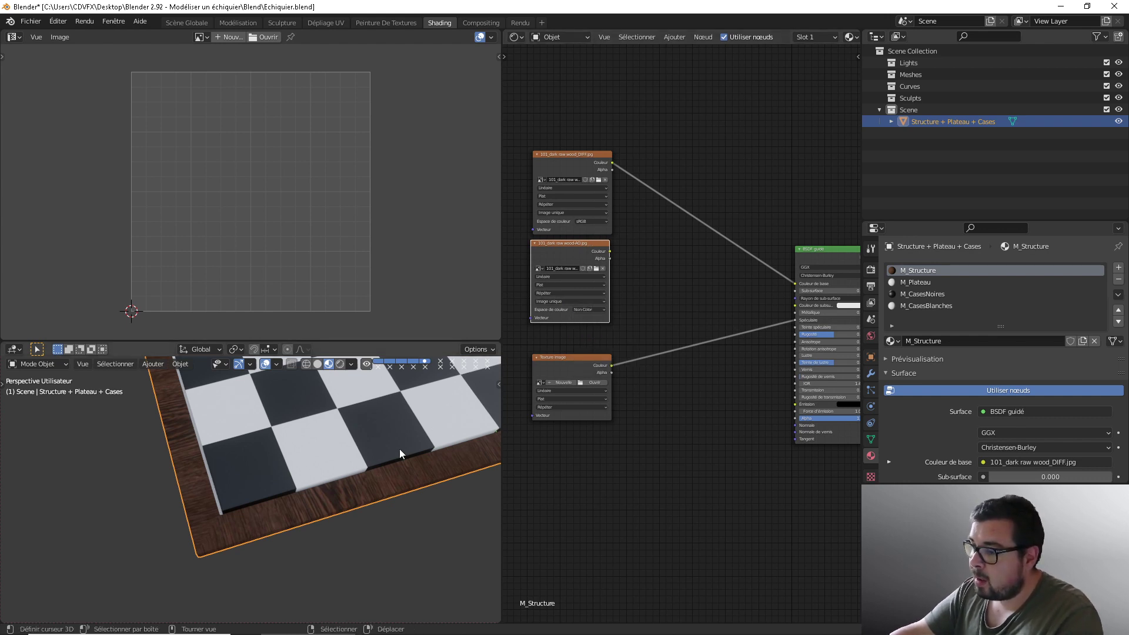
Insert a MixRGB node into the base colour link and connect the AO texture's colour output to its Color 2 input
middle_drag(400, 450, 338, 451)
scroll(402, 469, up, 6)
scroll(317, 488, down, 5)
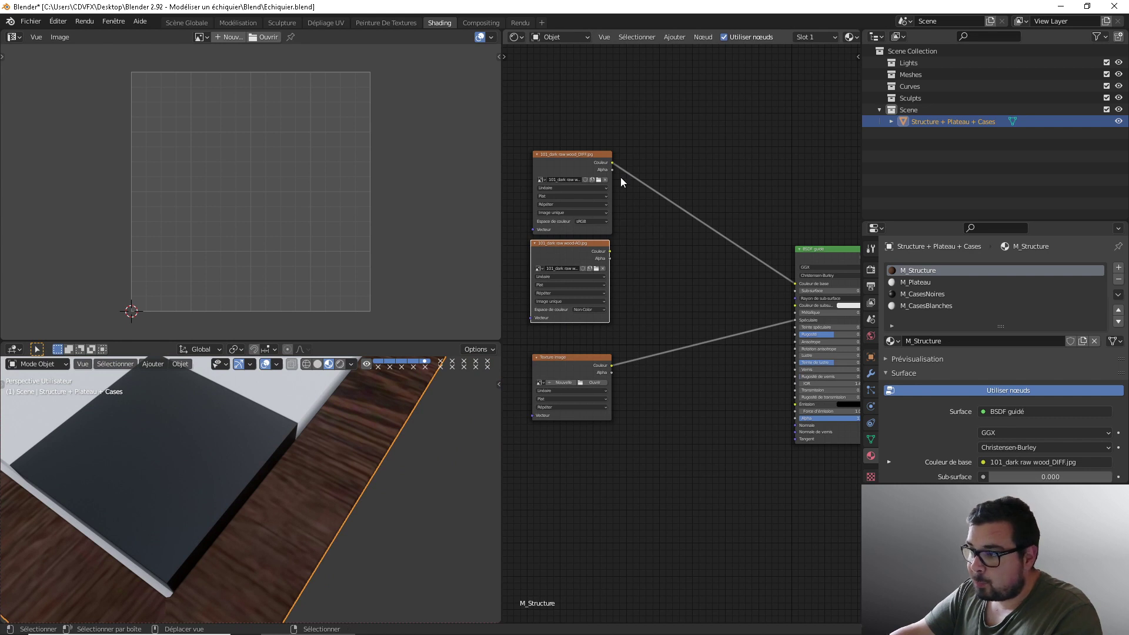
key(shift+a)
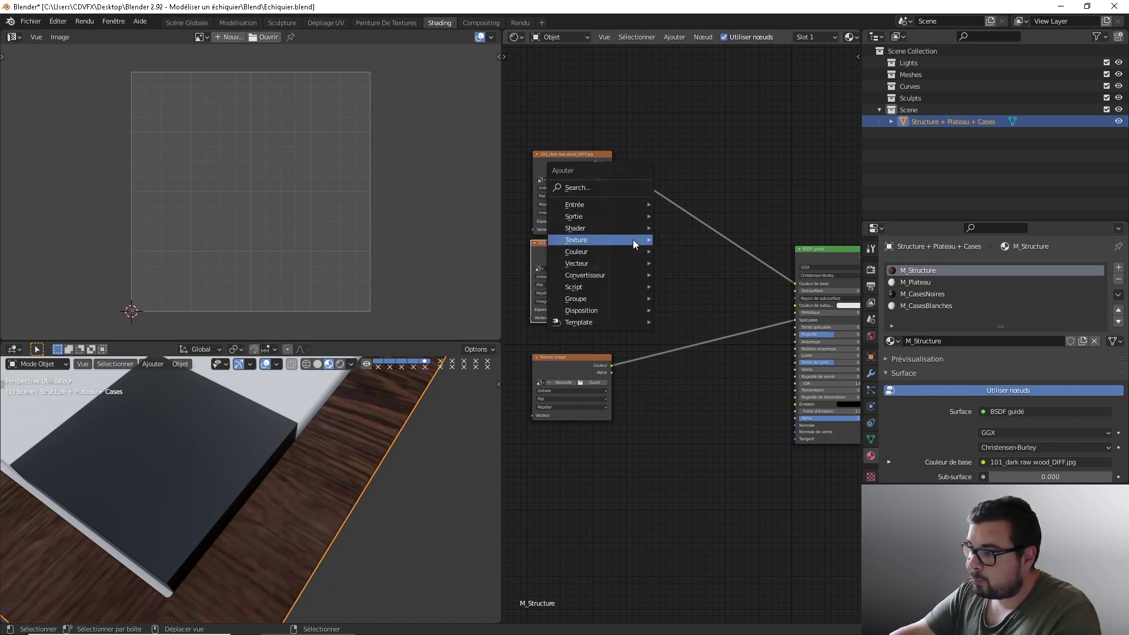
mouse_move(613, 252)
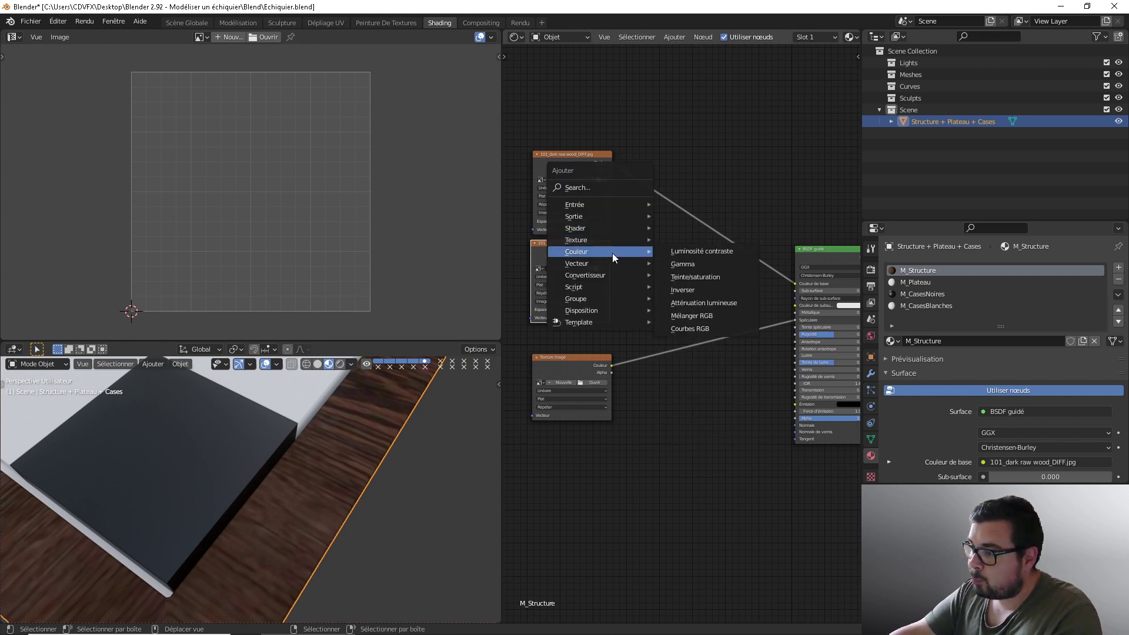
click(694, 316)
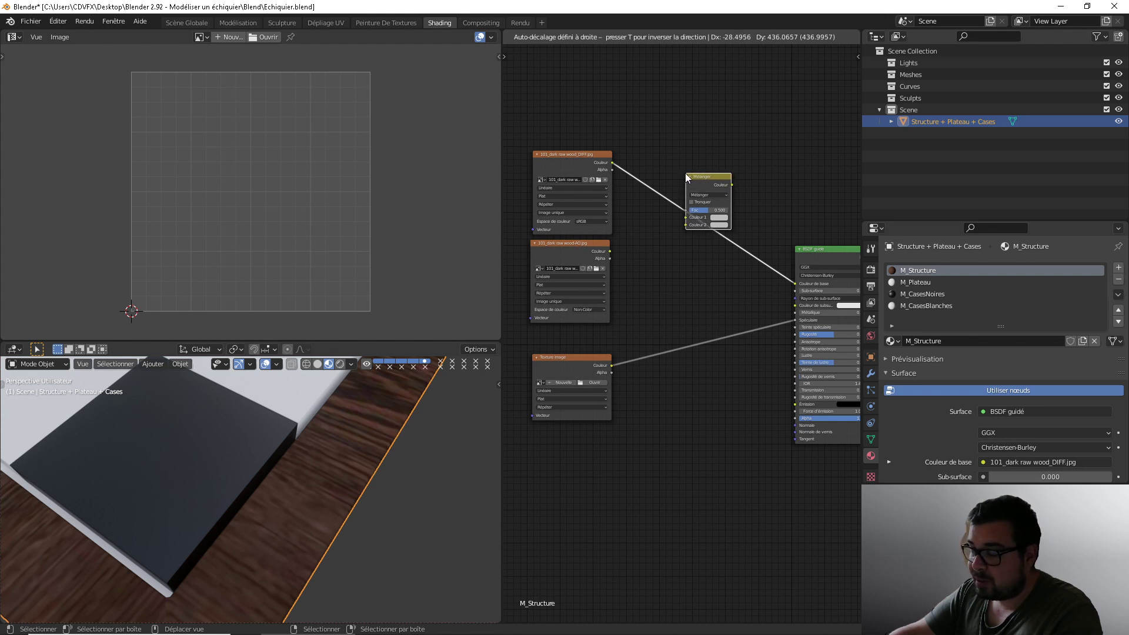
click(686, 173)
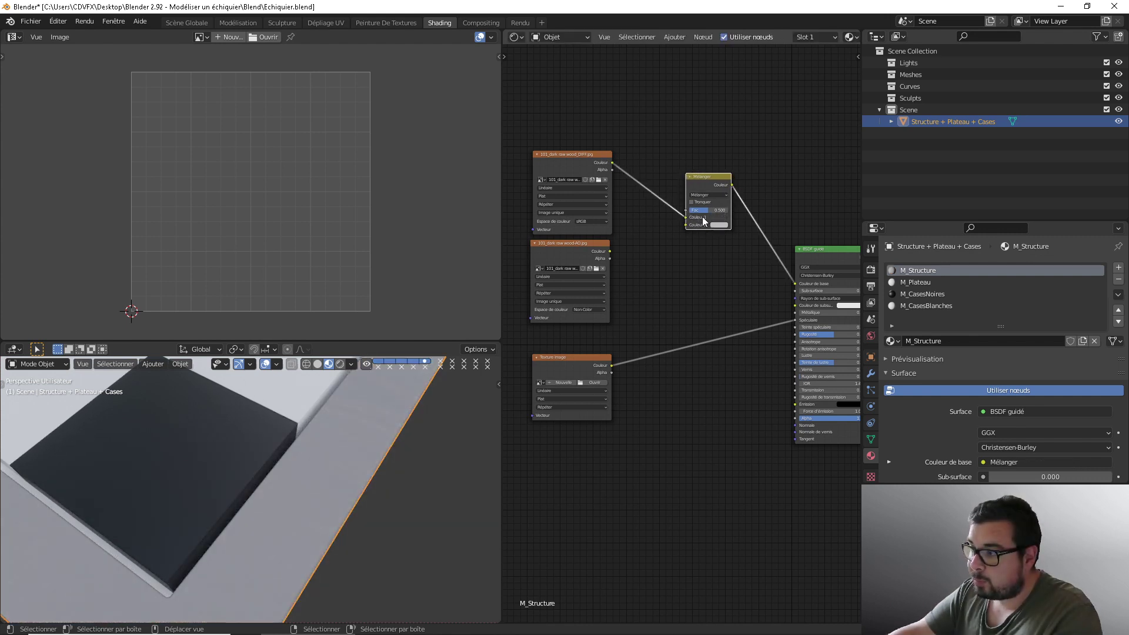
drag(609, 251, 690, 226)
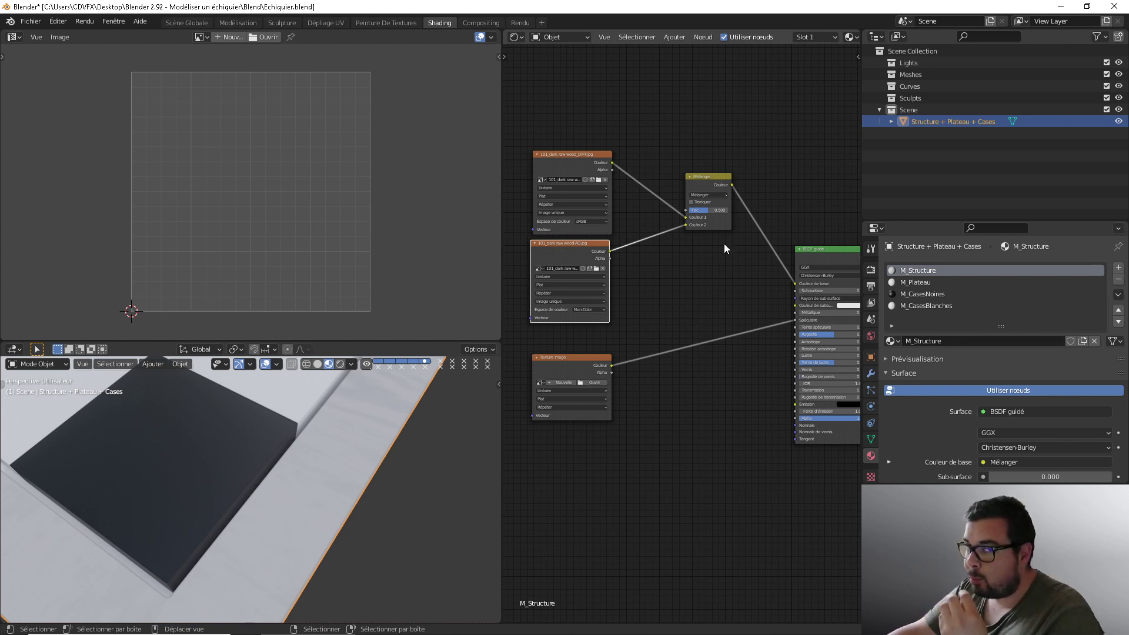
Set the MixRGB node to Multiply with a factor of 1.000 and reconnect the AO texture to its Color 2 input
click(715, 195)
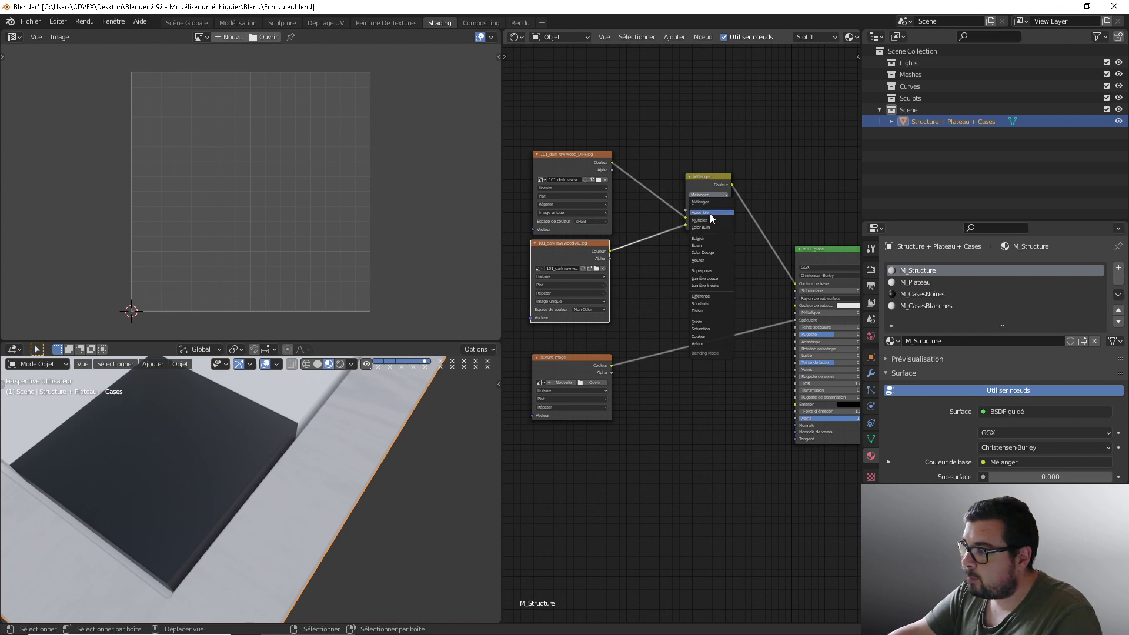
click(708, 220)
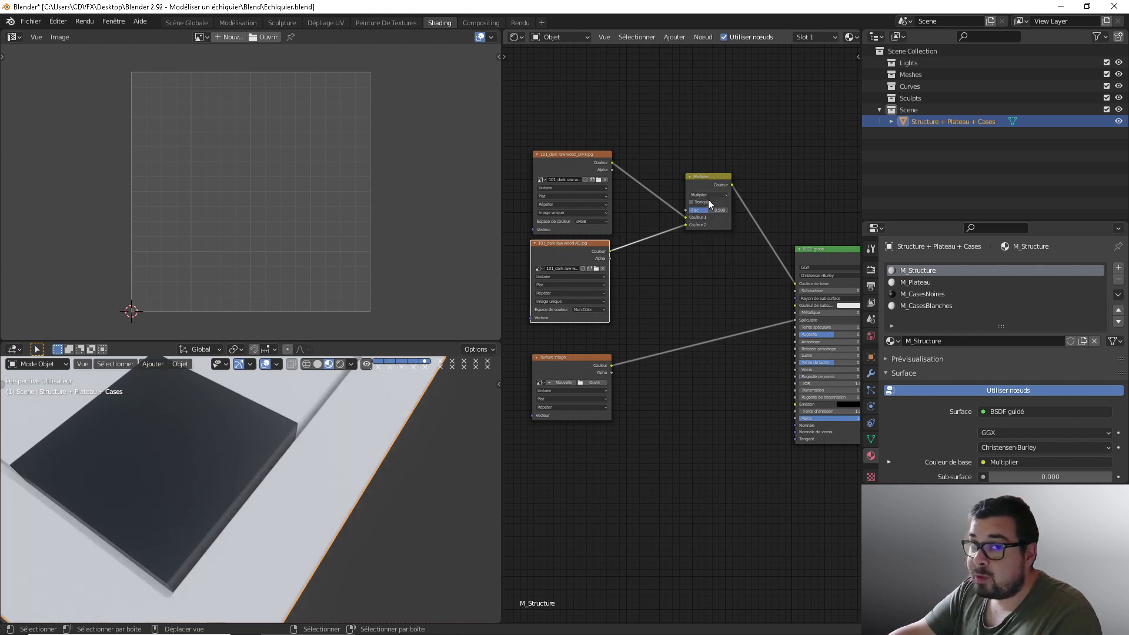
mouse_move(704, 209)
mouse_down()
mouse_move(729, 210)
mouse_move(671, 233)
mouse_up()
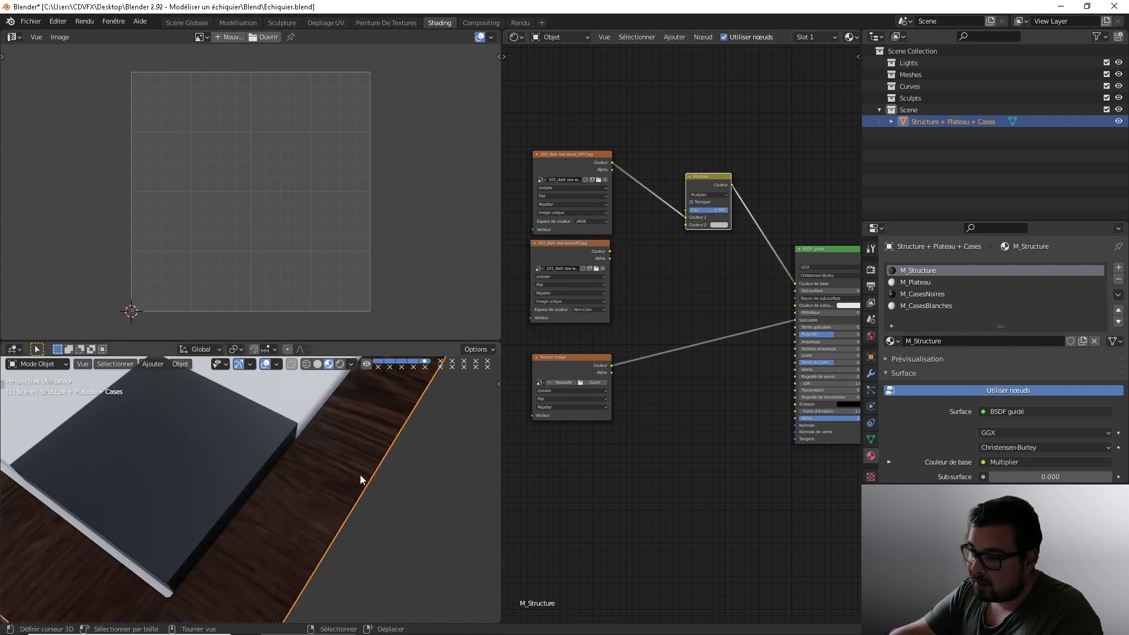
drag(610, 251, 686, 224)
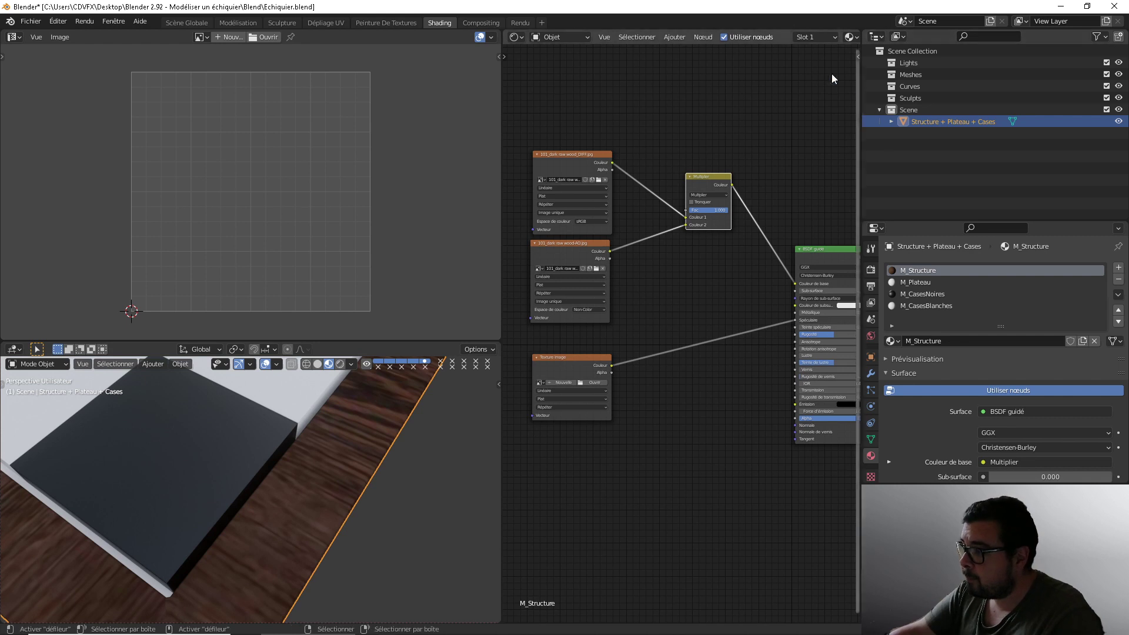
Move the DIFF texture, AO texture and Multiply nodes together up and away from the specular texture node
drag(726, 126, 569, 253)
key(g)
click(531, 227)
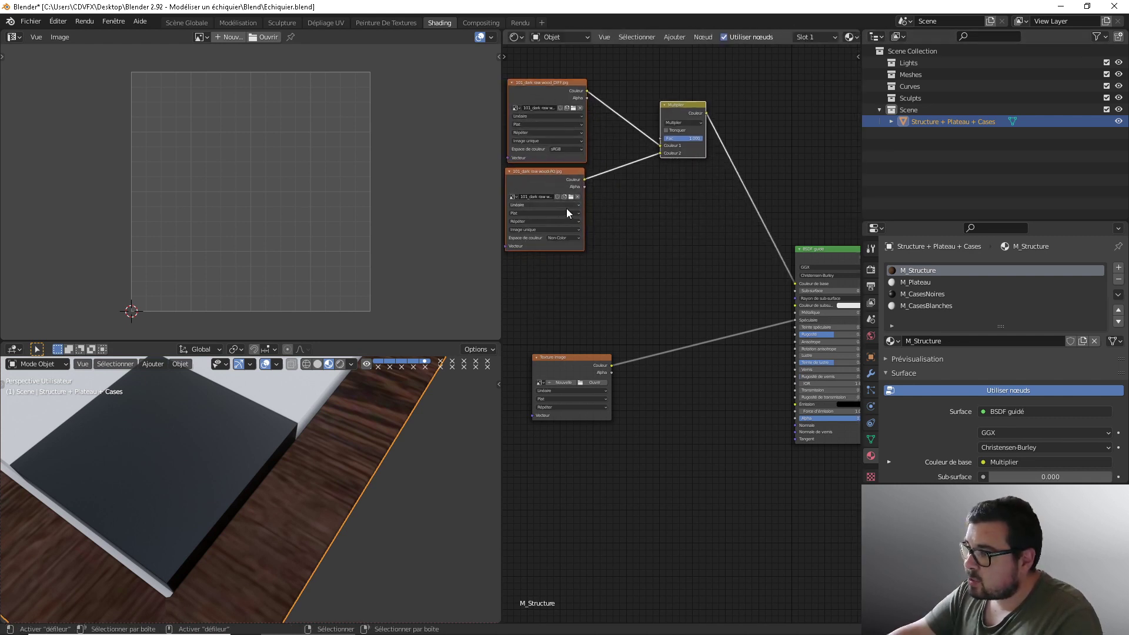
Load 101_dark raw wood_SPEC.jpg into the empty Image Texture node that feeds the Specular input
middle_drag(653, 304, 693, 275)
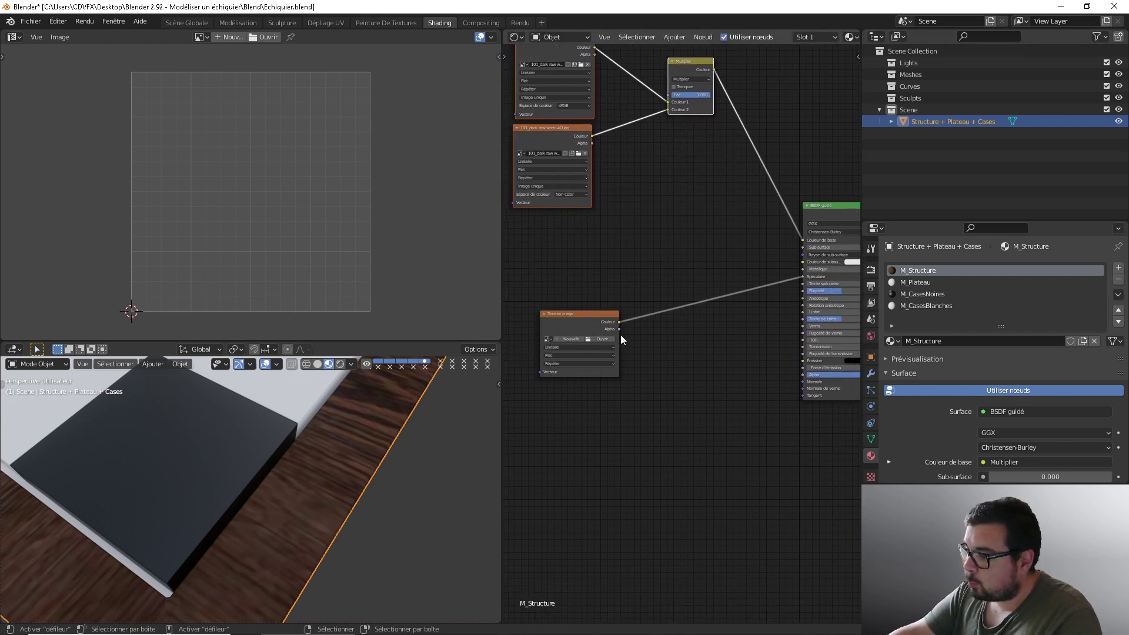
click(615, 337)
click(320, 351)
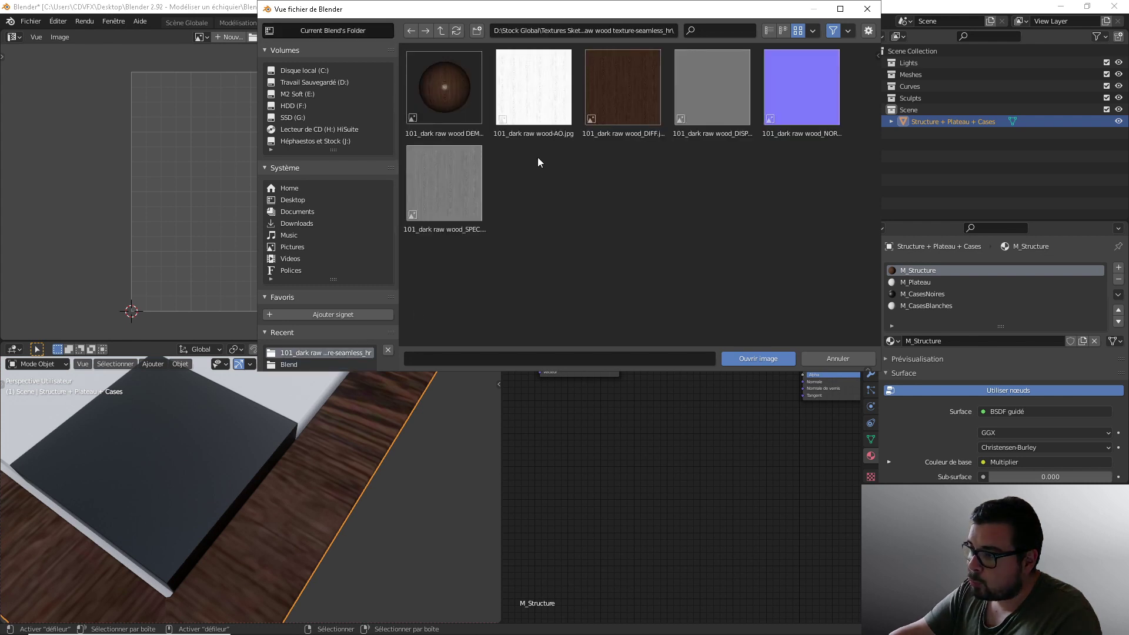
double_click(467, 199)
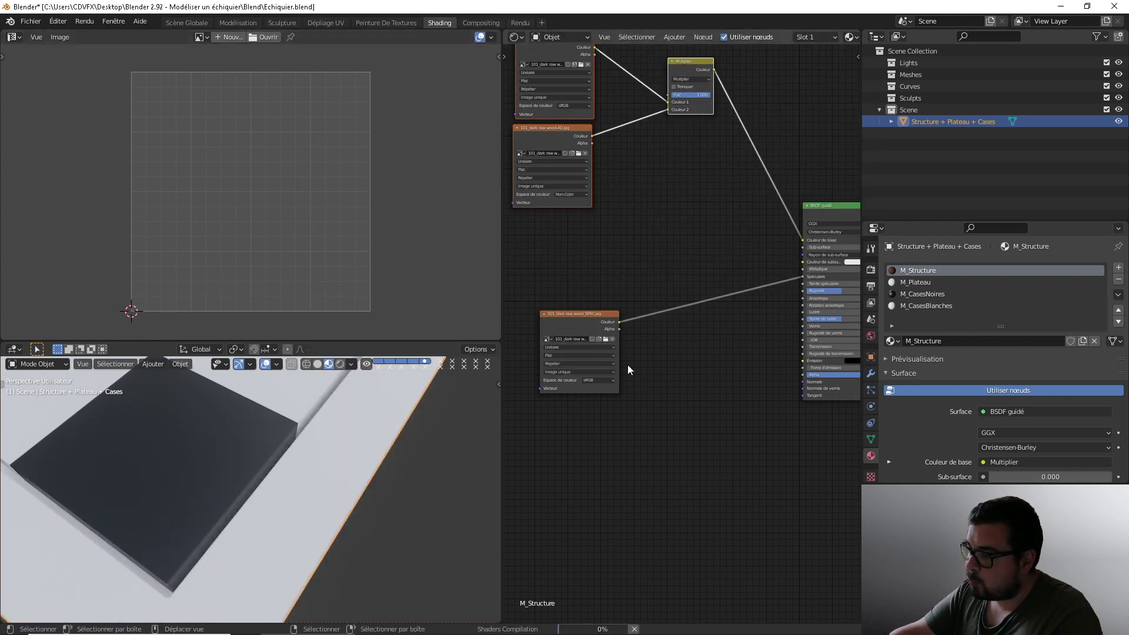
Set the SPEC texture's colour space to Non-Color and move its node directly beneath the AO texture
click(606, 381)
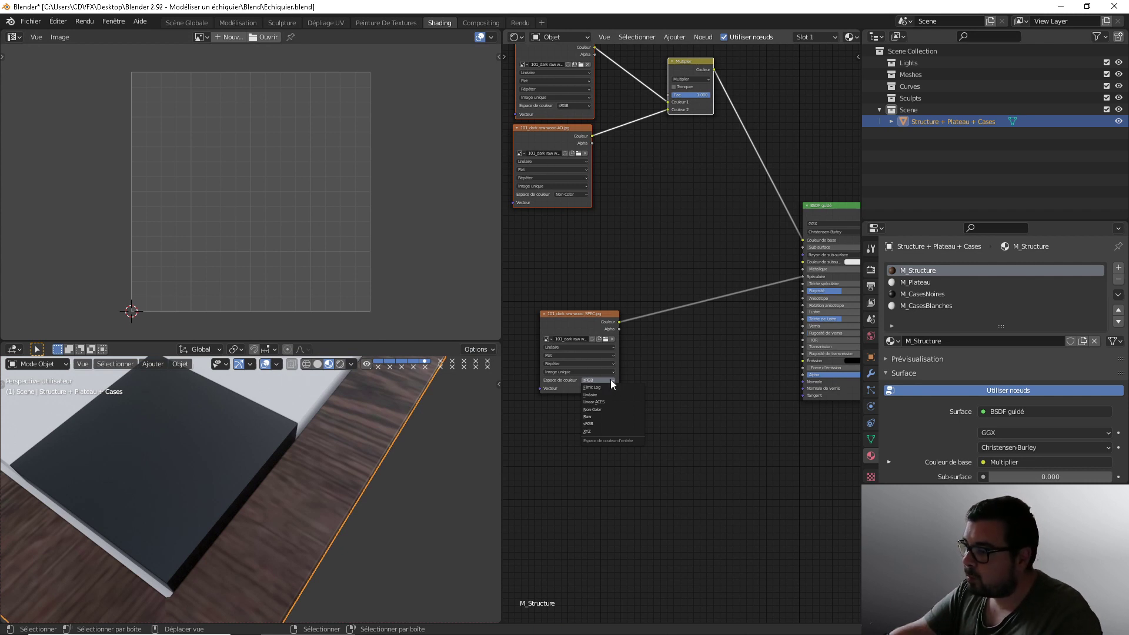
click(597, 409)
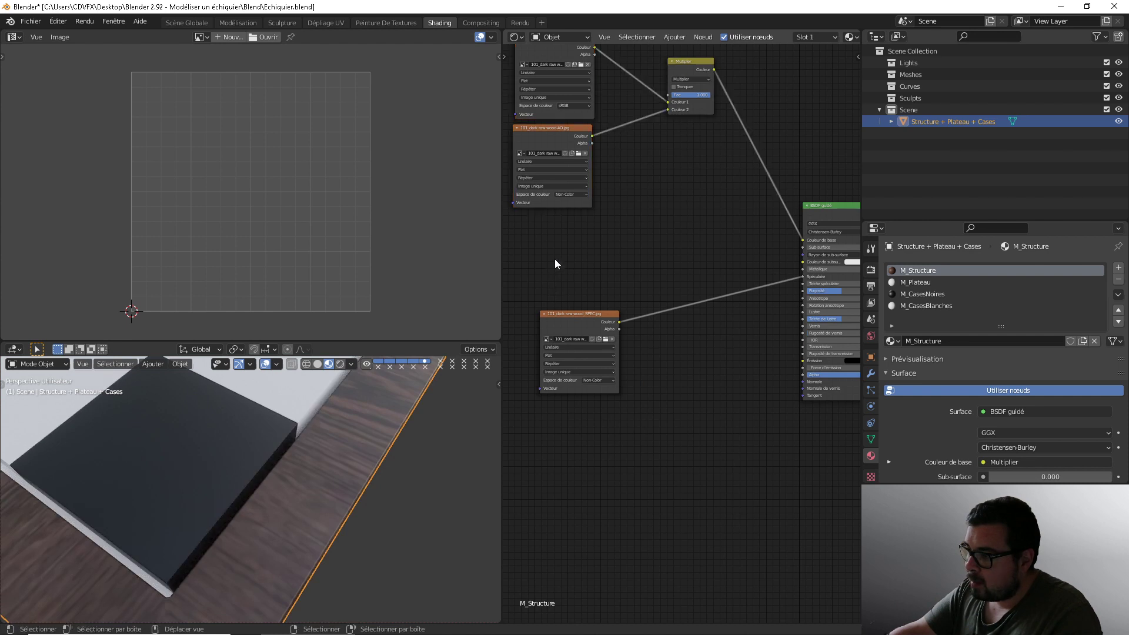
drag(580, 318, 554, 235)
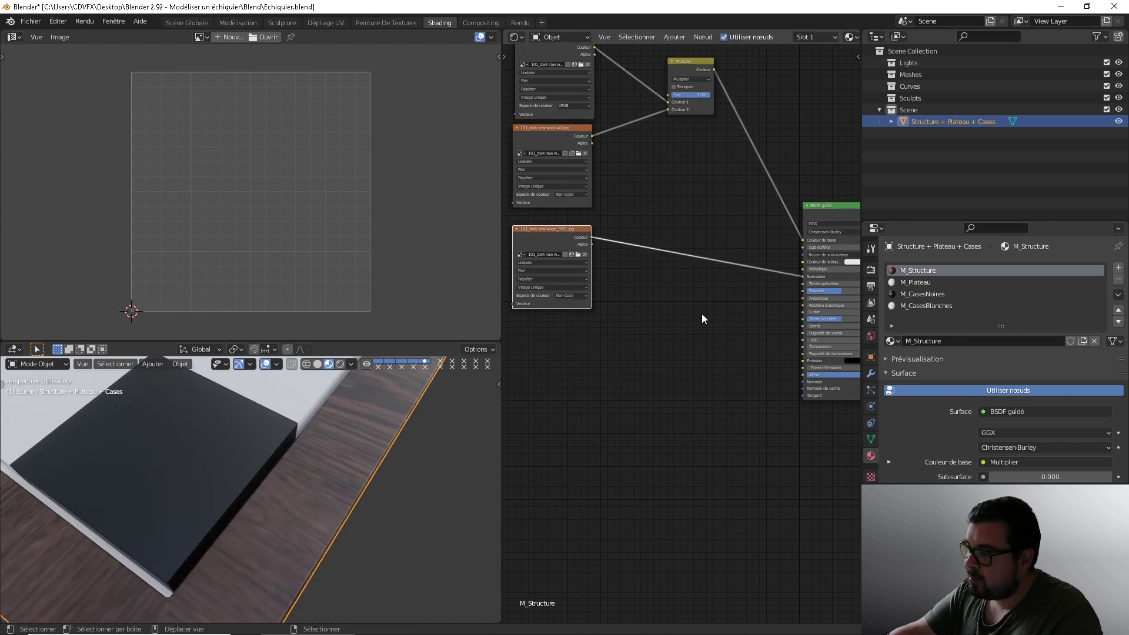
Set the roughness of M_Structure's Principled BSDF to 0.65
middle_drag(701, 314, 653, 309)
click(784, 287)
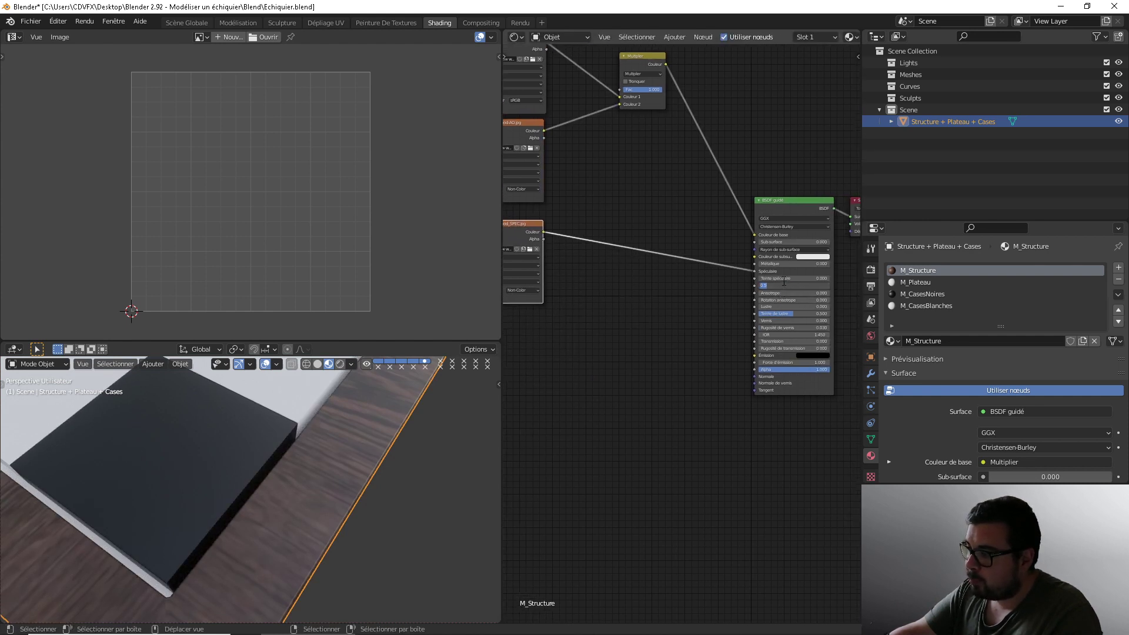
text(0.65)
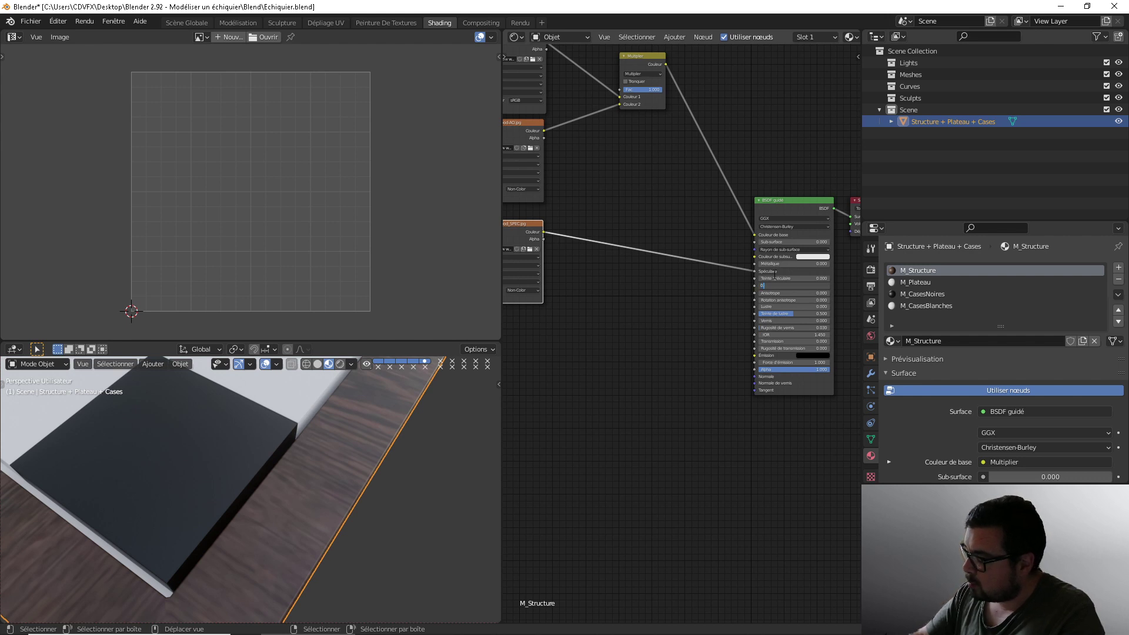
key(Return)
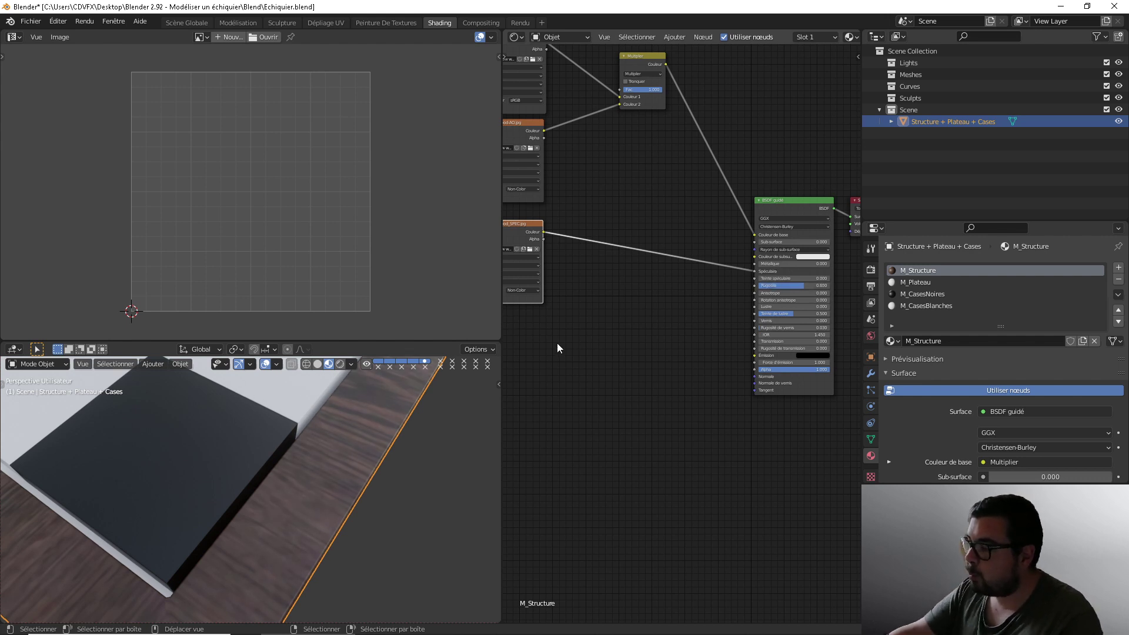
Place a duplicate of the SPEC texture node below it and replace its image with 101_dark raw wood_NORM.jpg
scroll(671, 333, down, 1)
middle_drag(616, 305, 670, 310)
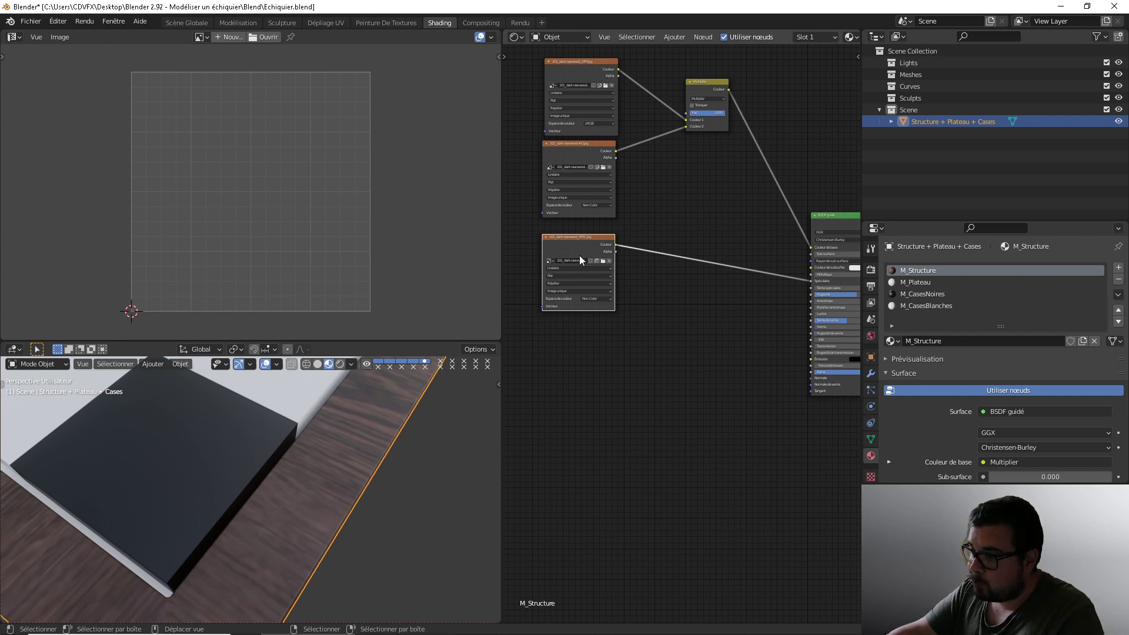
key(shift+d)
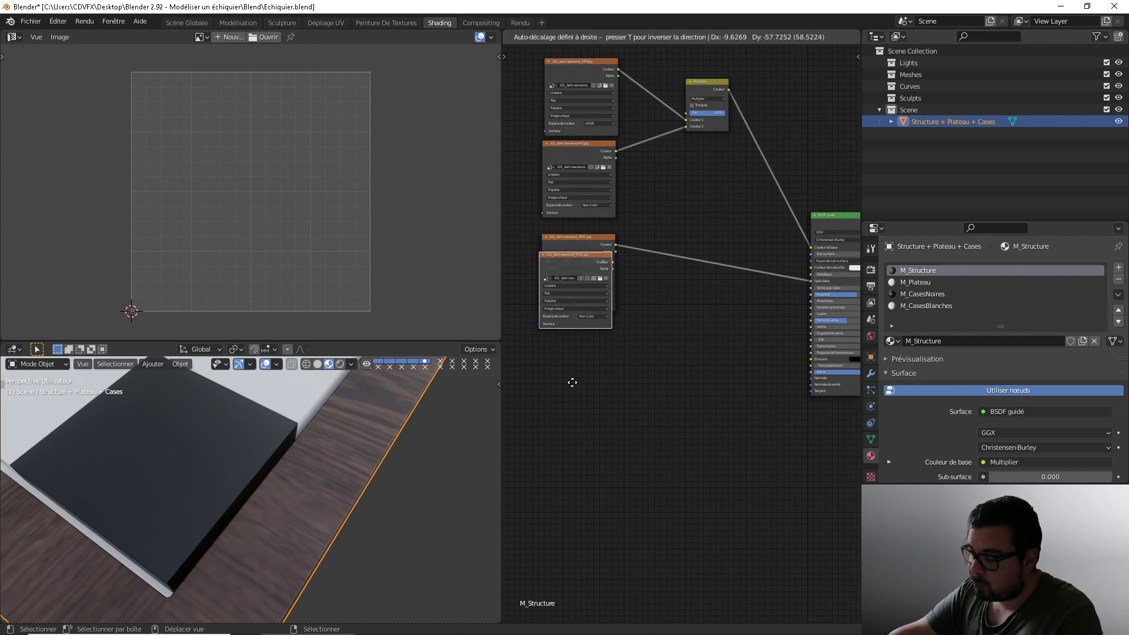
click(575, 463)
click(609, 373)
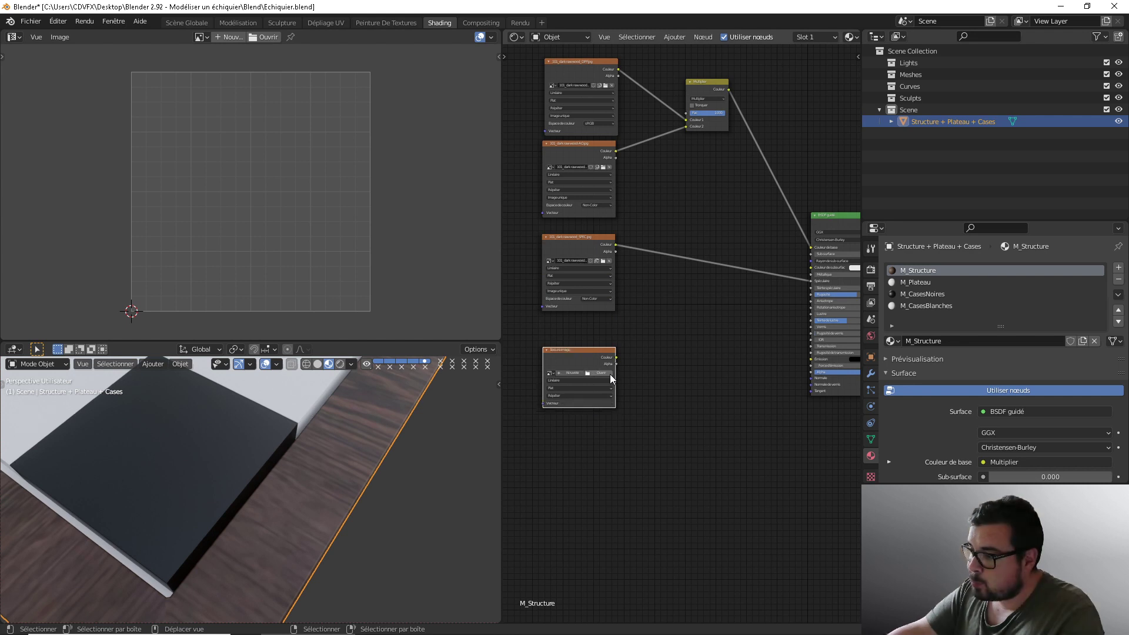
click(607, 374)
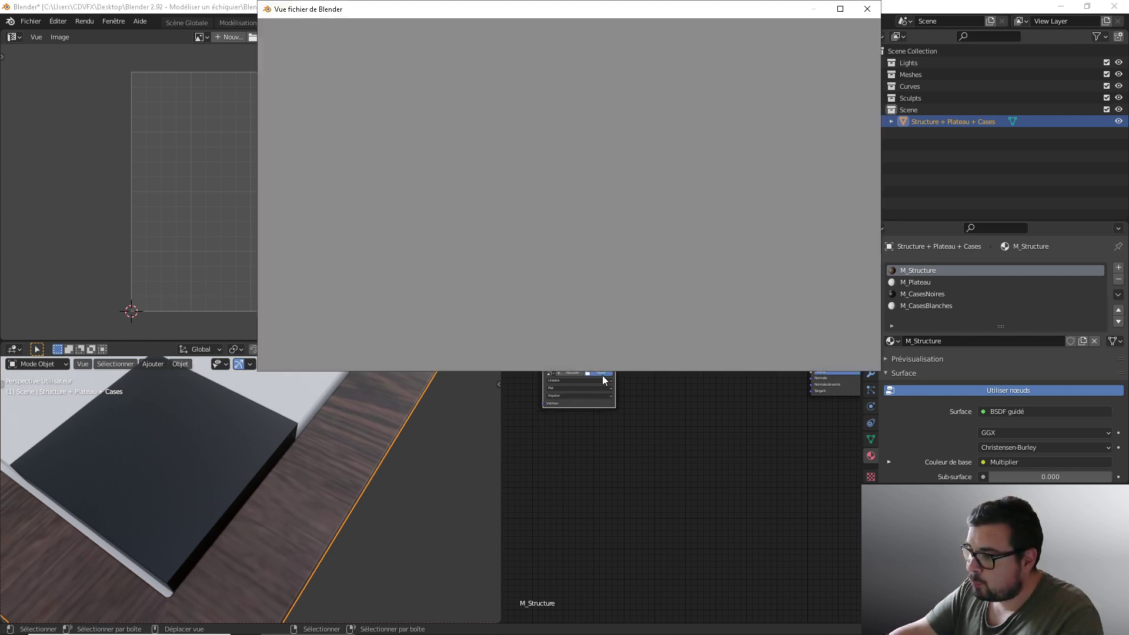
click(327, 351)
double_click(798, 104)
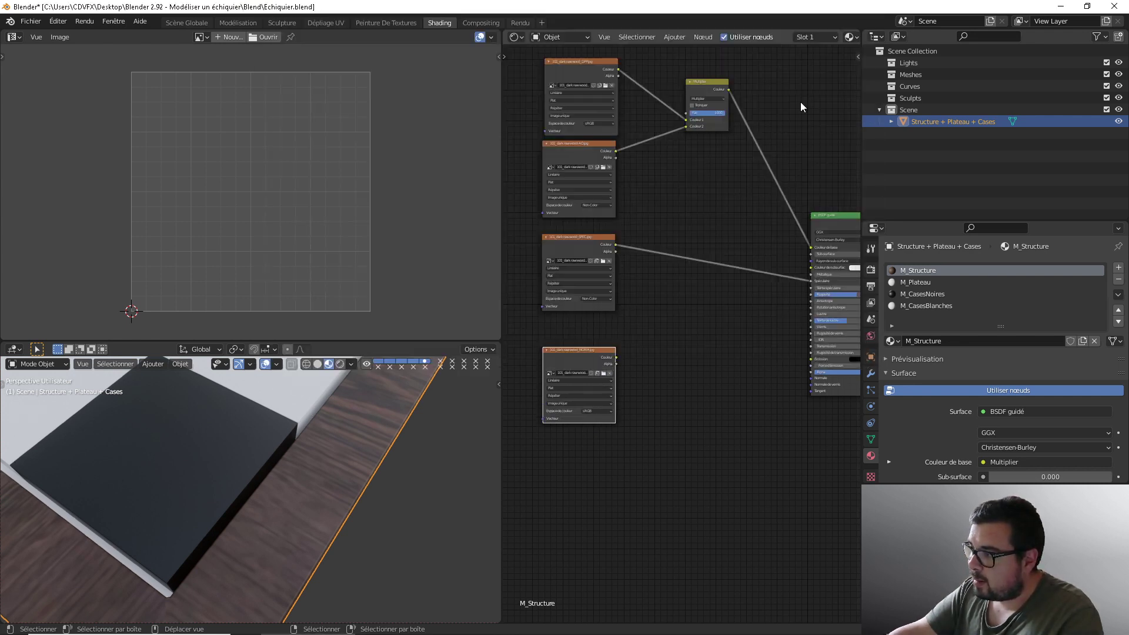
drag(597, 387, 566, 356)
Add a Normal Map node and connect it between the NORM texture's colour output and the Principled BSDF's Normal input
middle_drag(770, 380, 727, 357)
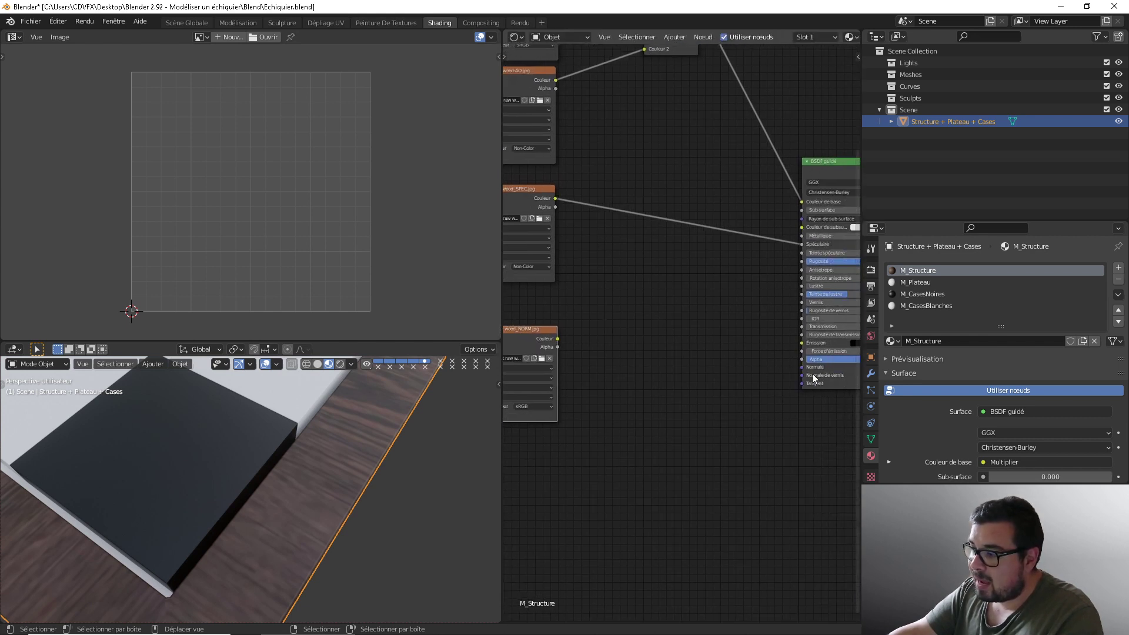
key(shift+a)
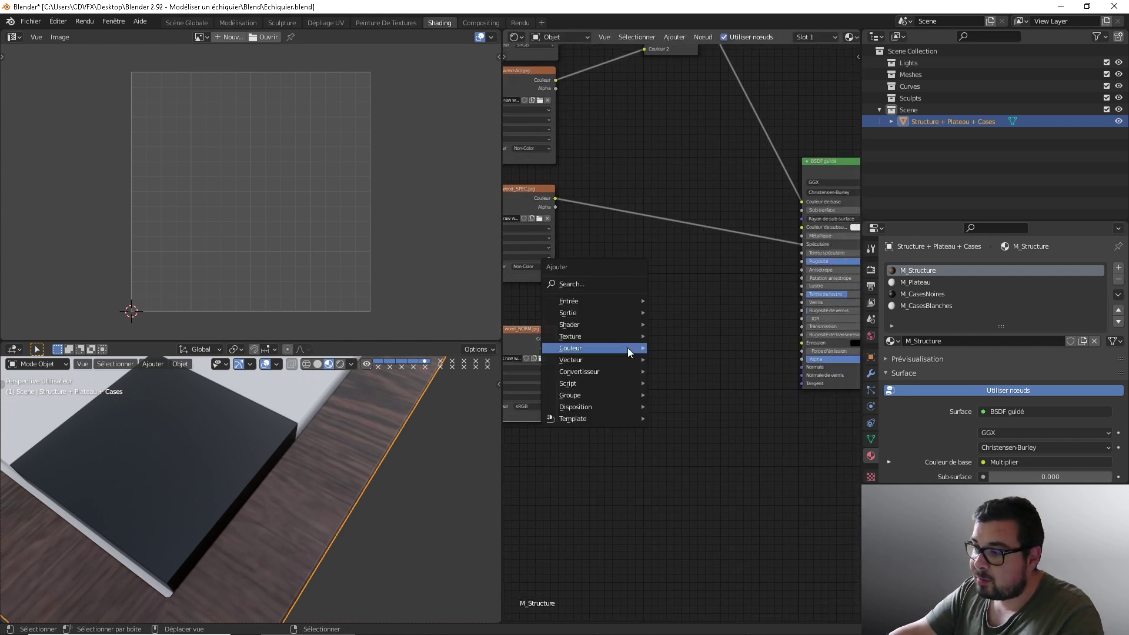
mouse_move(600, 360)
click(697, 411)
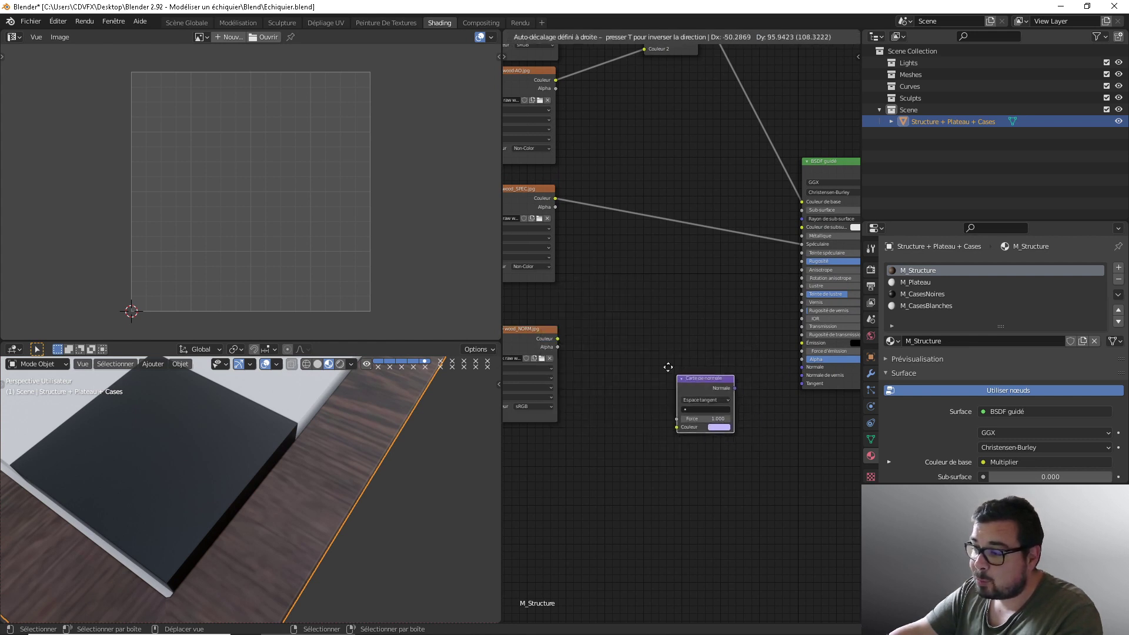
click(656, 336)
drag(557, 339, 630, 378)
drag(688, 339, 802, 367)
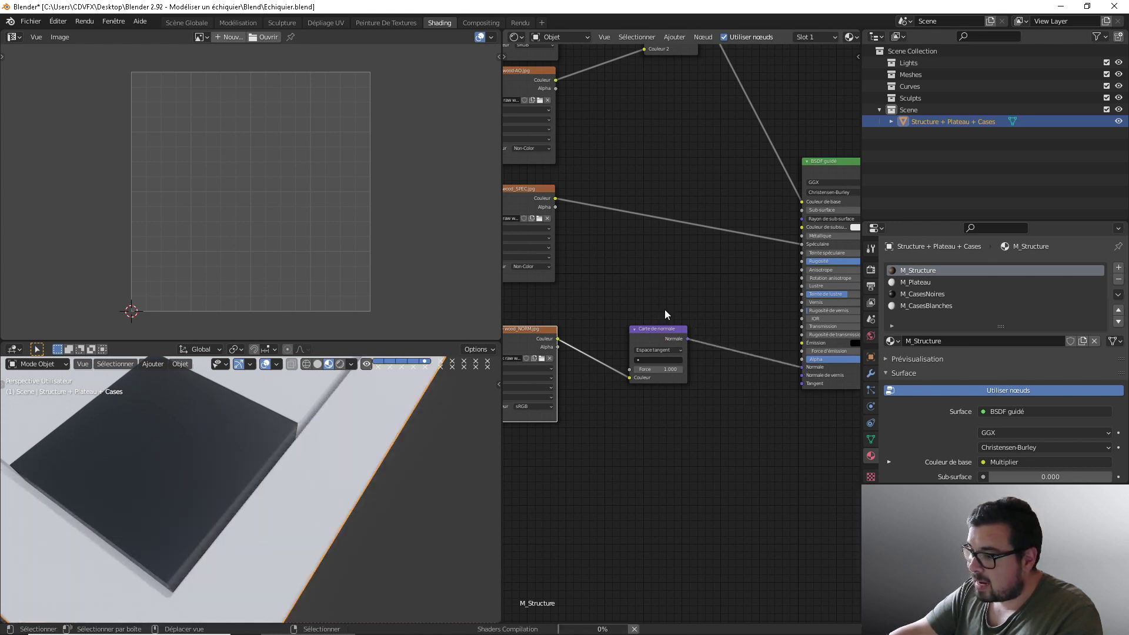
Set the NORM texture's colour space to Non-Color
scroll(694, 306, up, 3)
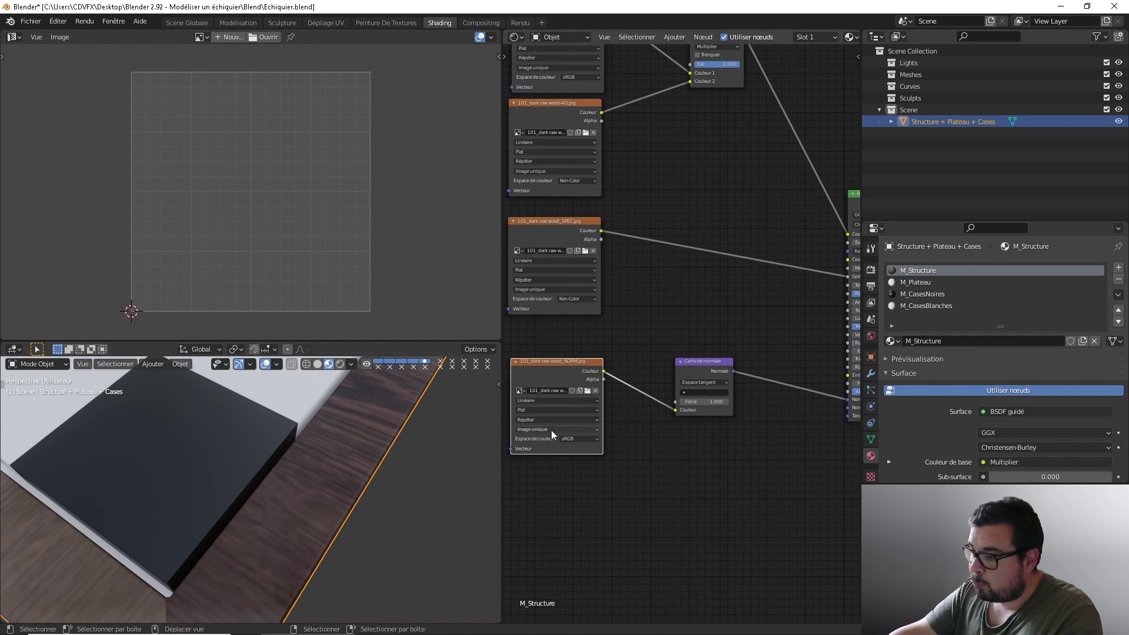
click(574, 437)
click(577, 473)
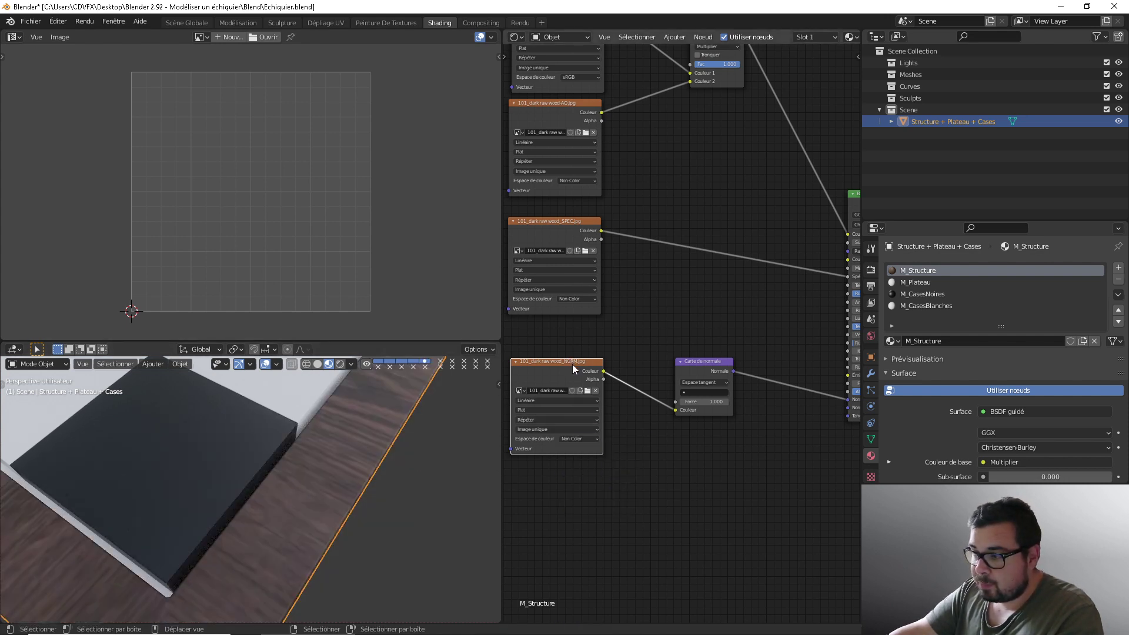
Review the M_Structure node tree and inspect the wood texture around the corner of the chessboard frame
scroll(650, 306, down, 2)
middle_drag(651, 306, 652, 320)
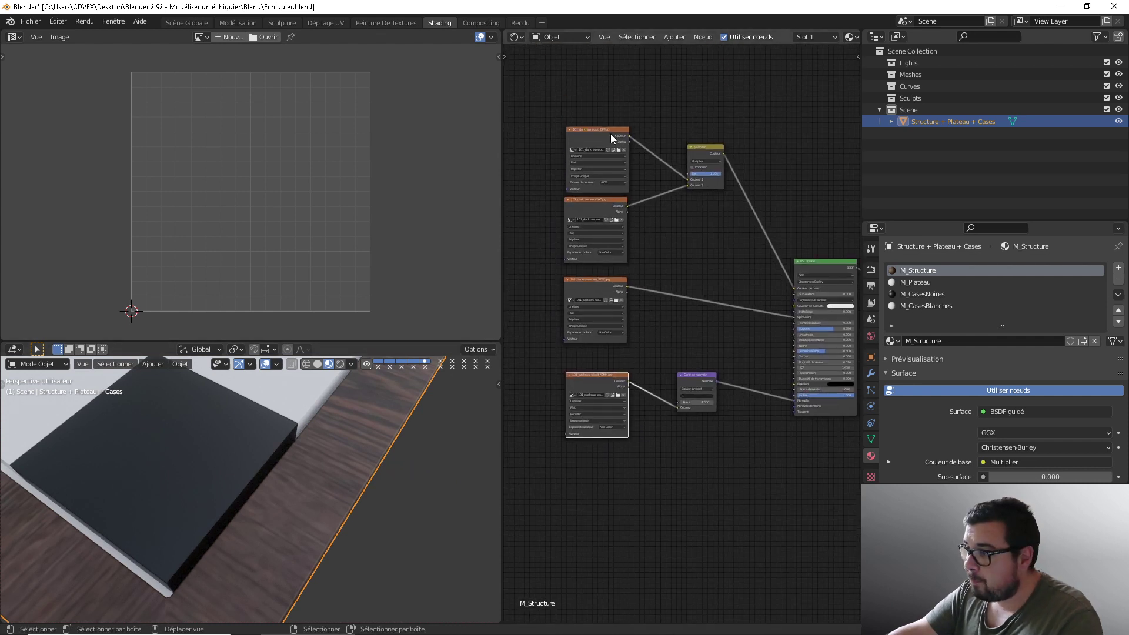
middle_drag(700, 223, 630, 220)
scroll(693, 293, up, 1)
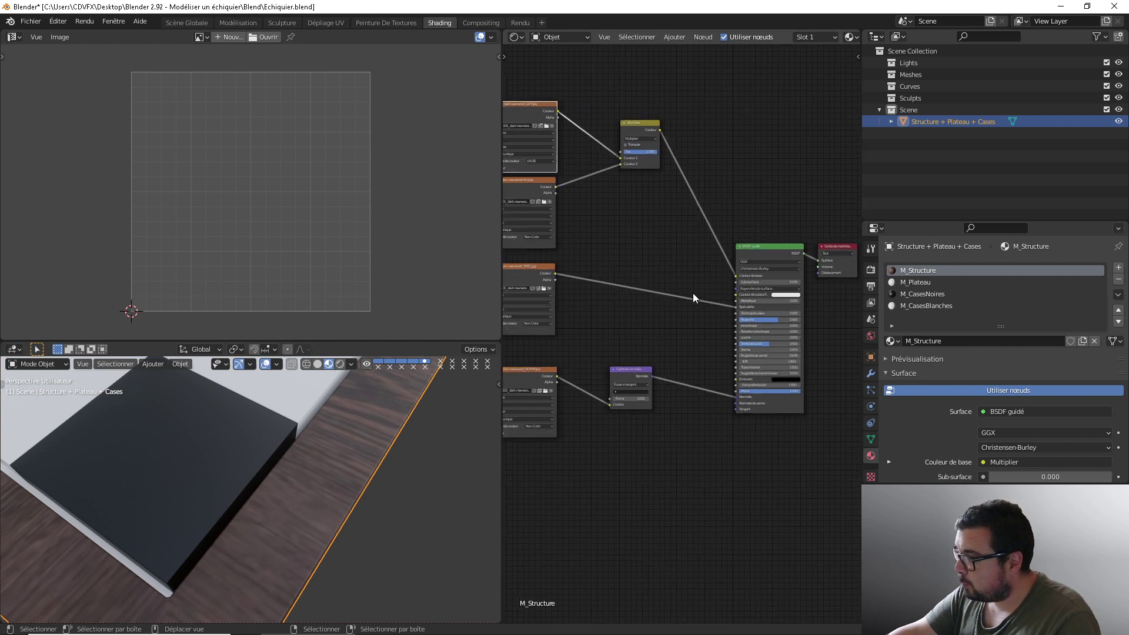
scroll(693, 293, up, 1)
scroll(653, 239, up, 1)
scroll(260, 445, down, 4)
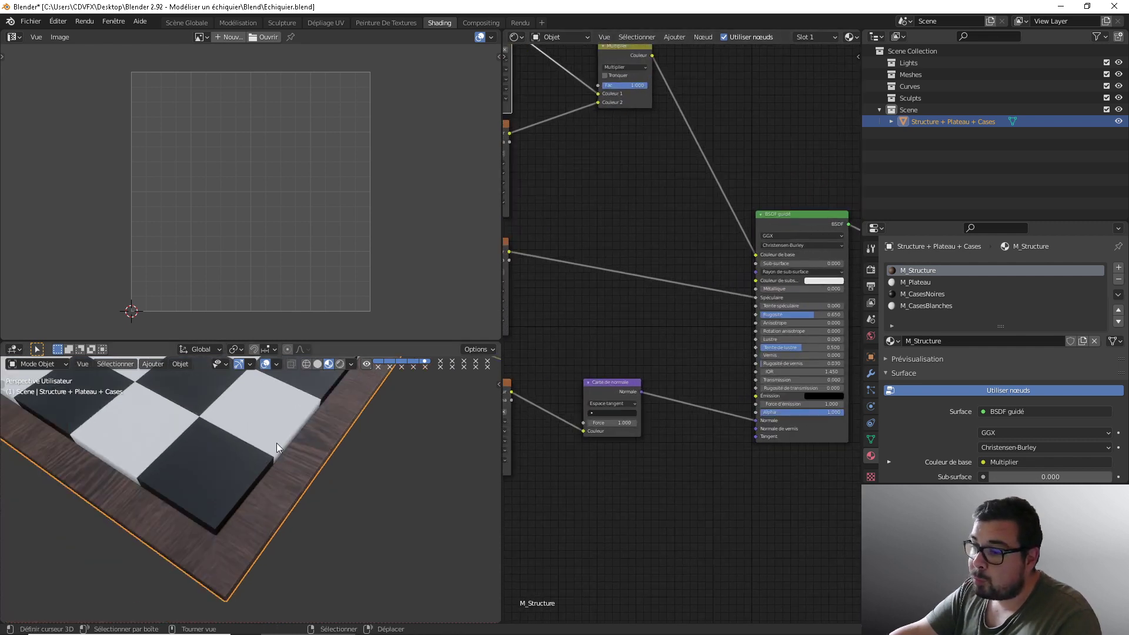
middle_drag(276, 448, 316, 448)
scroll(341, 433, up, 2)
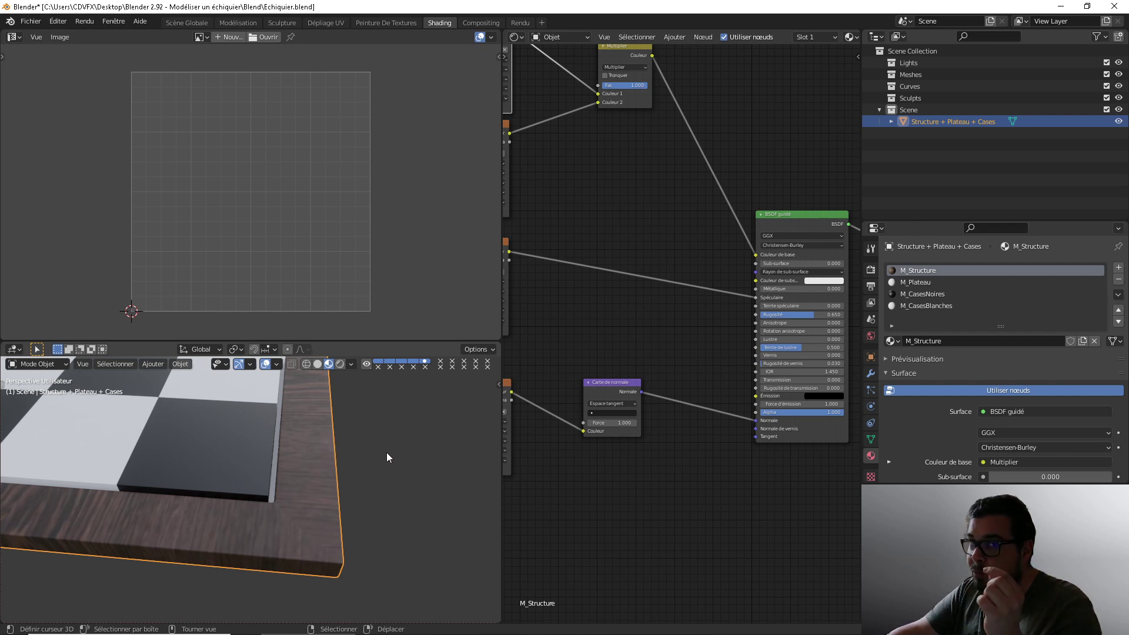
Insert an Ambient Occlusion node in M_Structure between the Multiply node's colour output and the Principled BSDF's base colour
scroll(610, 351, down, 1)
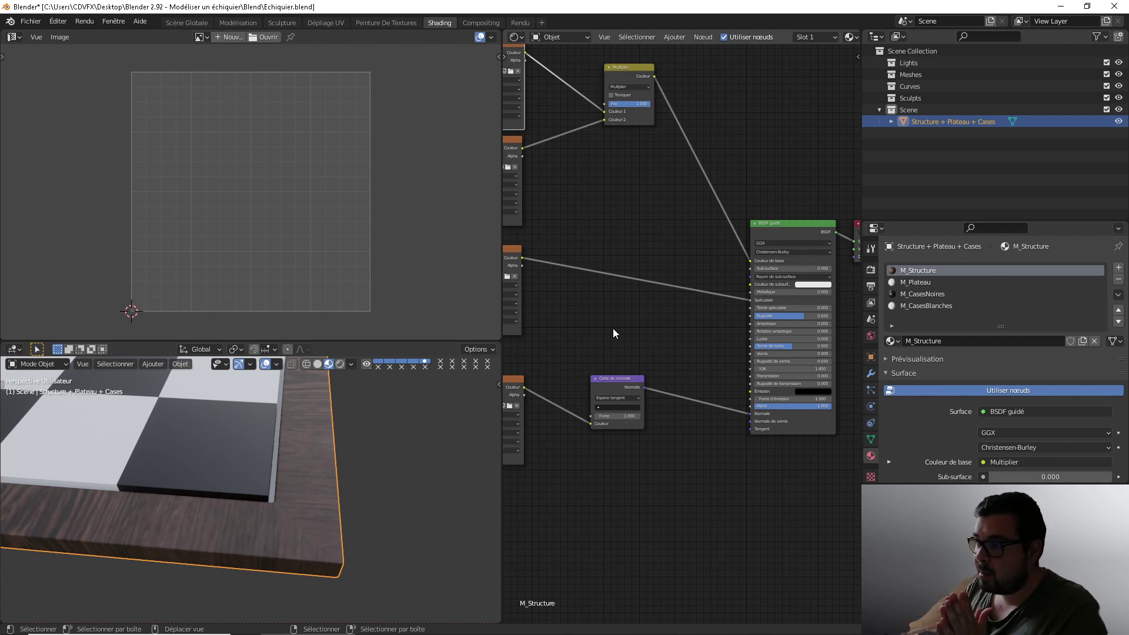
scroll(610, 323, up, 1)
middle_drag(509, 113, 617, 177)
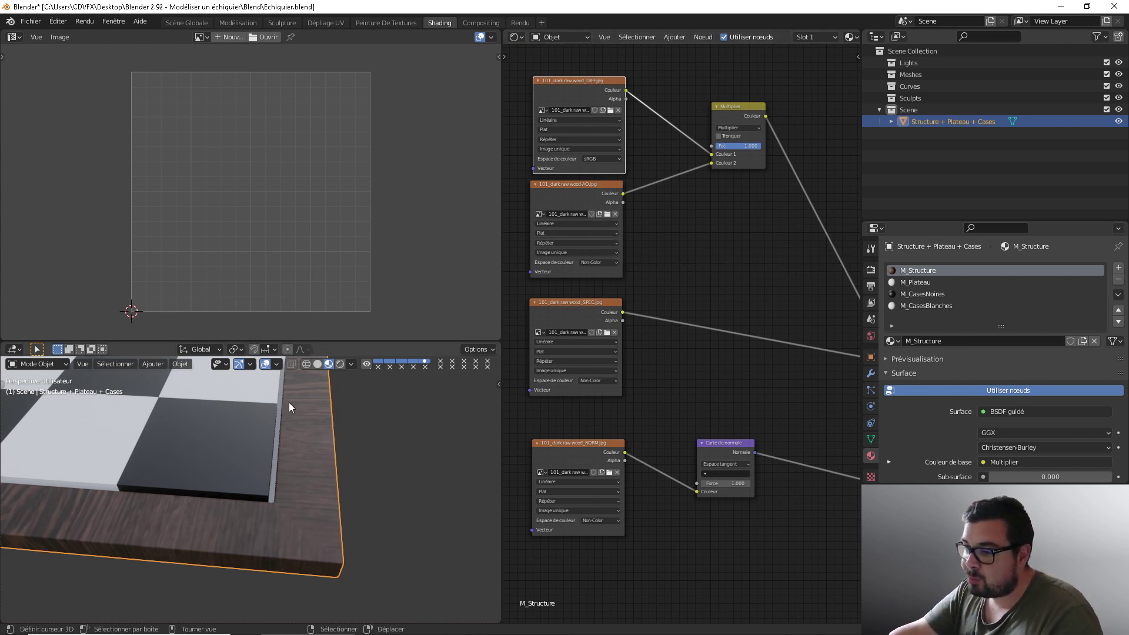
middle_drag(280, 483, 333, 478)
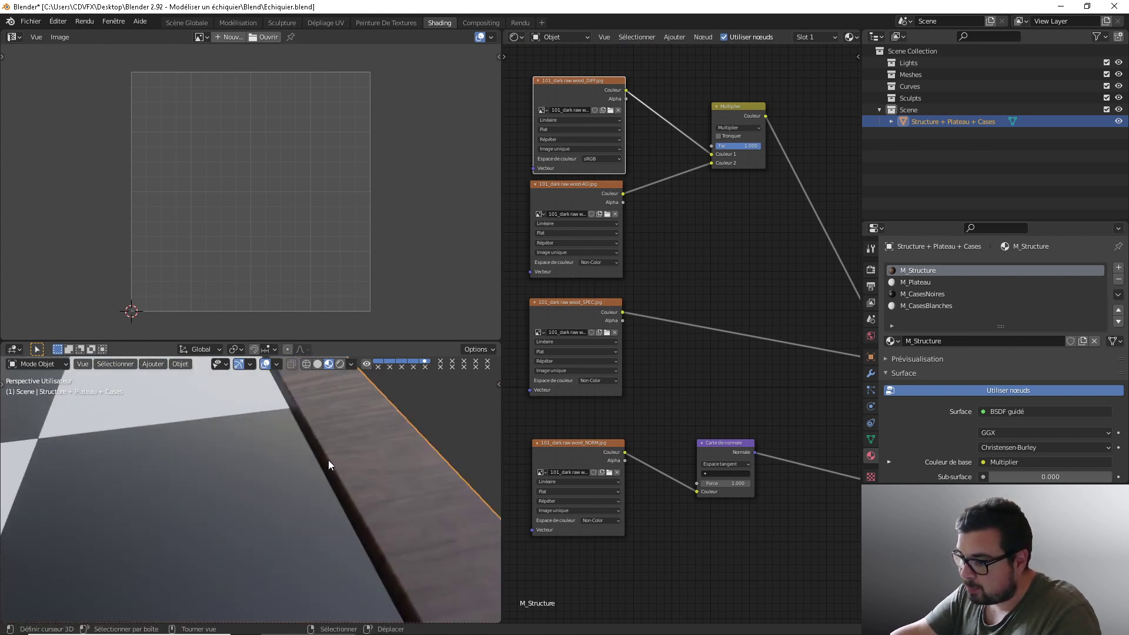
key(shift+a)
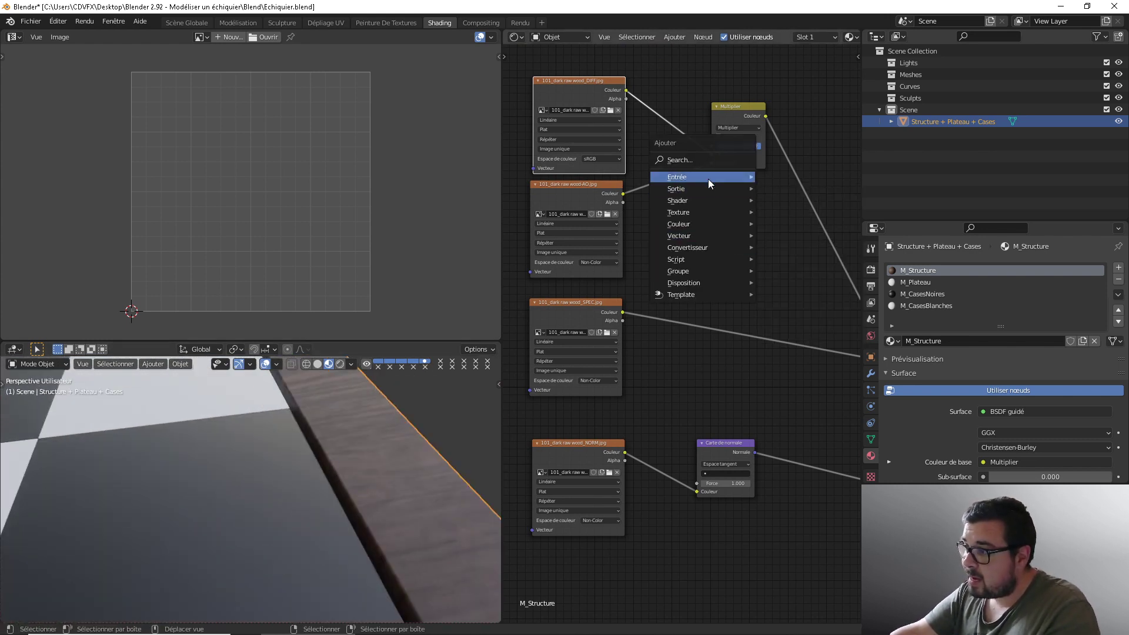
mouse_move(708, 179)
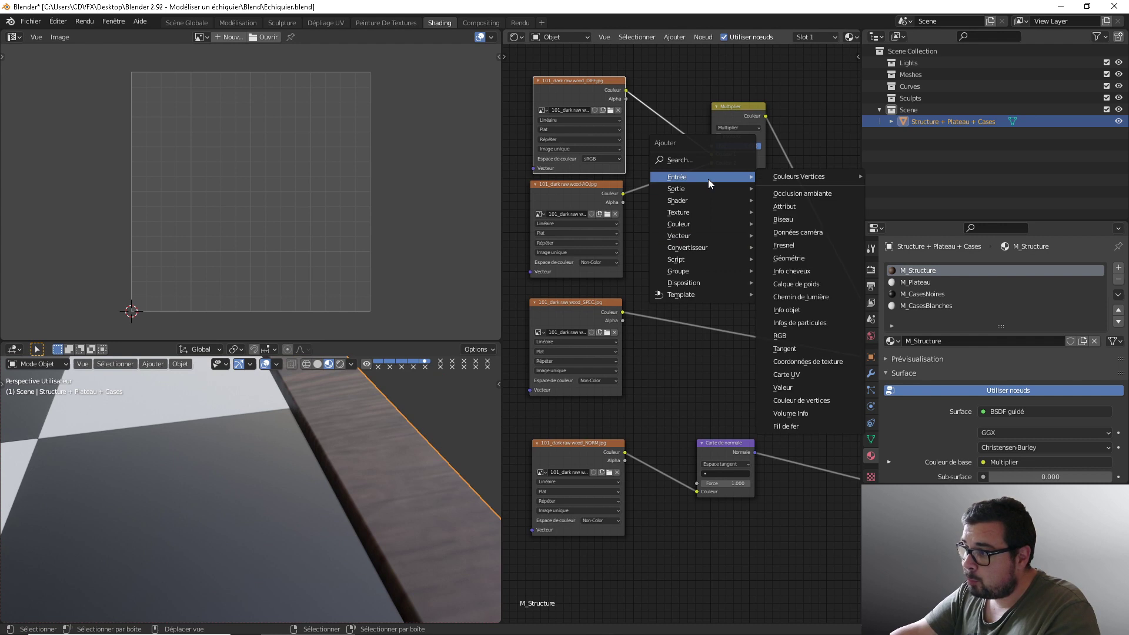
click(802, 193)
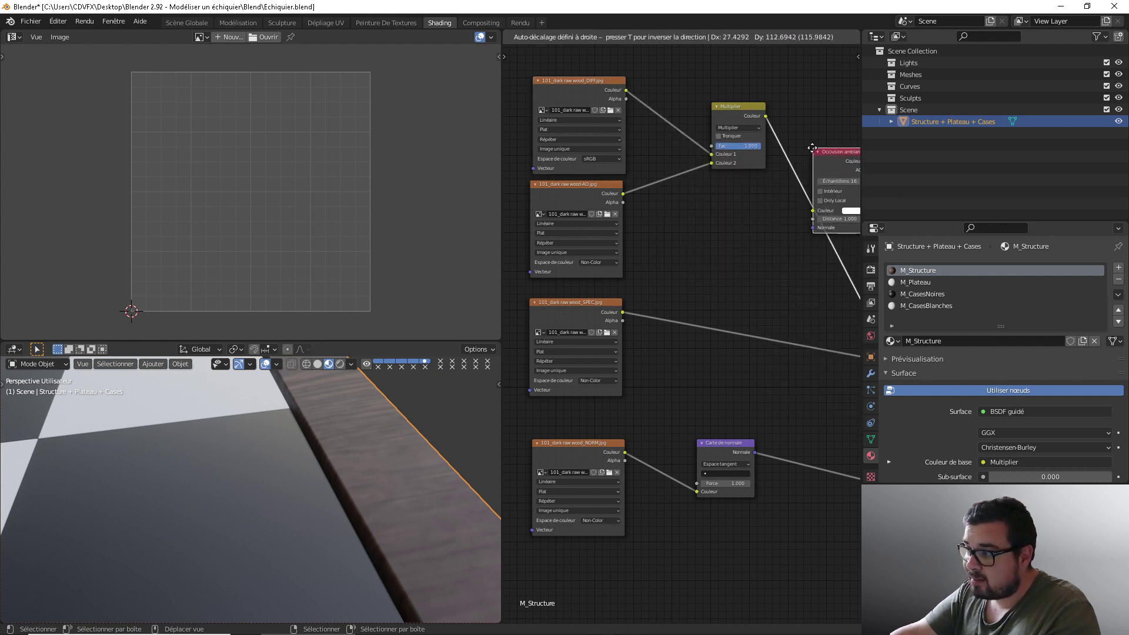
click(813, 148)
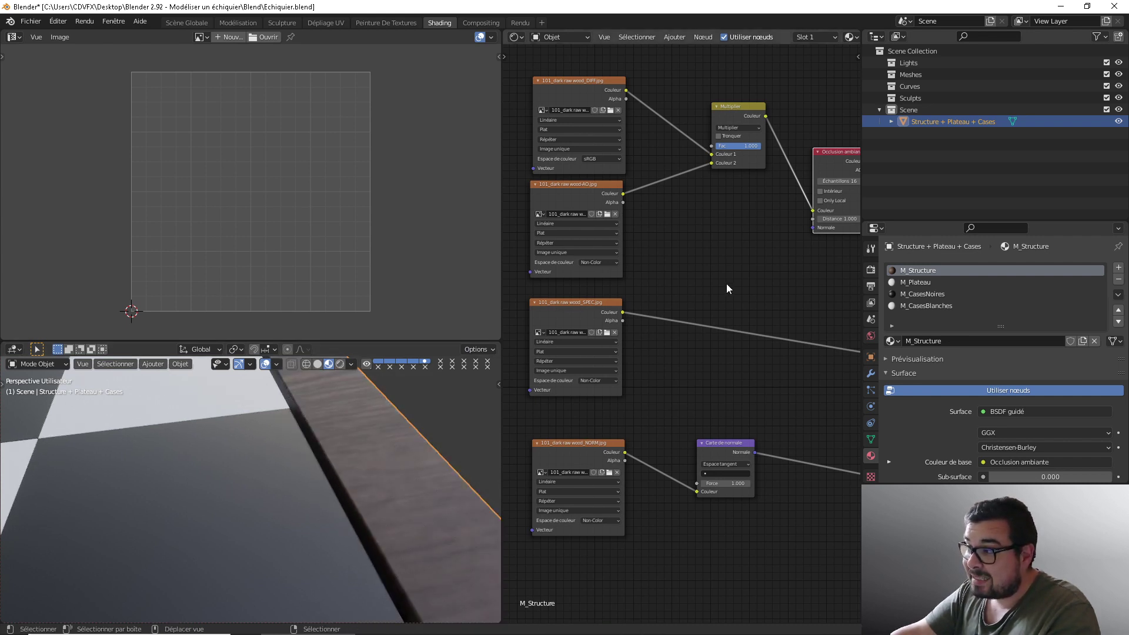
middle_drag(726, 283, 648, 295)
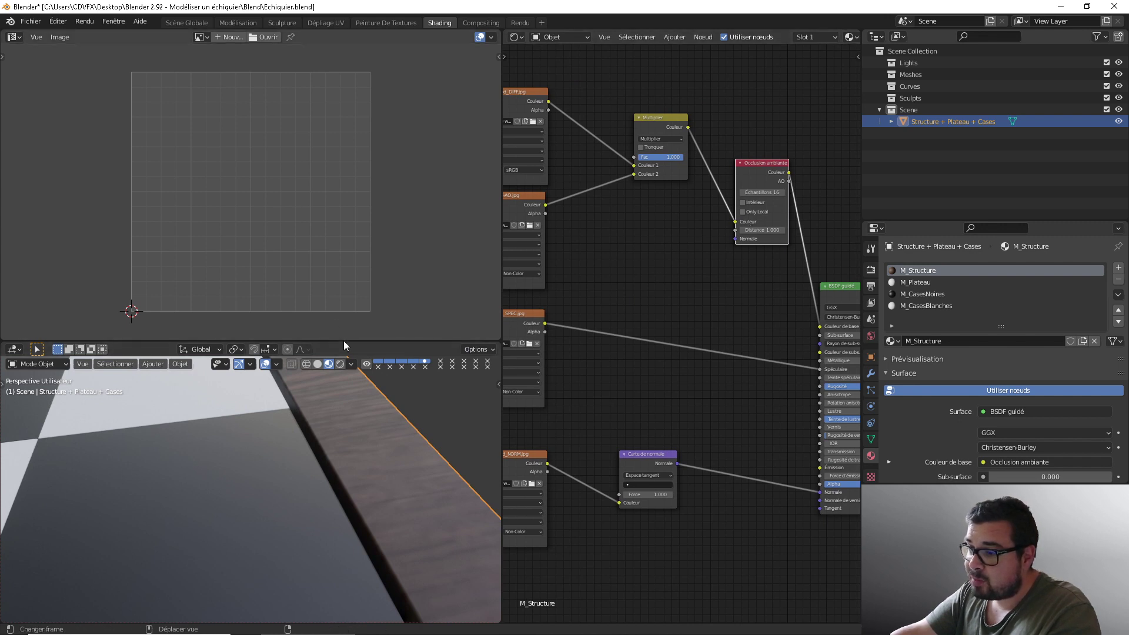
Connect the Normal Map node's Normal output to the Ambient Occlusion node's Normal input as well
drag(675, 464, 736, 239)
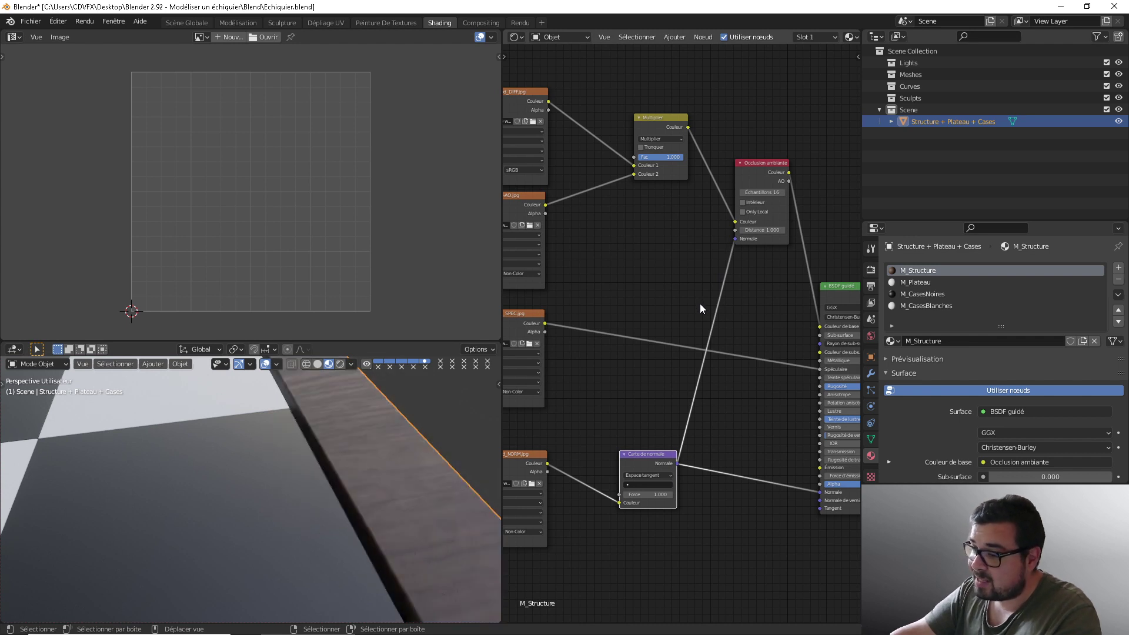
click(766, 168)
mouse_move(766, 169)
mouse_down()
mouse_move(765, 156)
mouse_move(764, 171)
mouse_up()
middle_drag(744, 296, 659, 285)
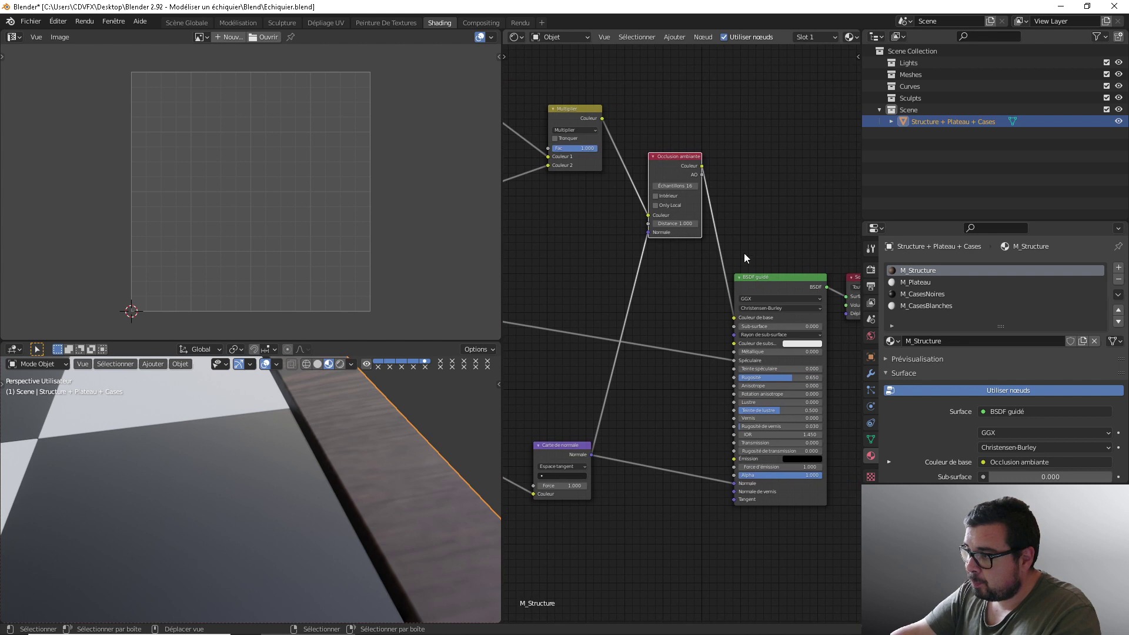
scroll(729, 340, down, 2)
middle_drag(698, 364, 742, 343)
scroll(693, 330, down, 2)
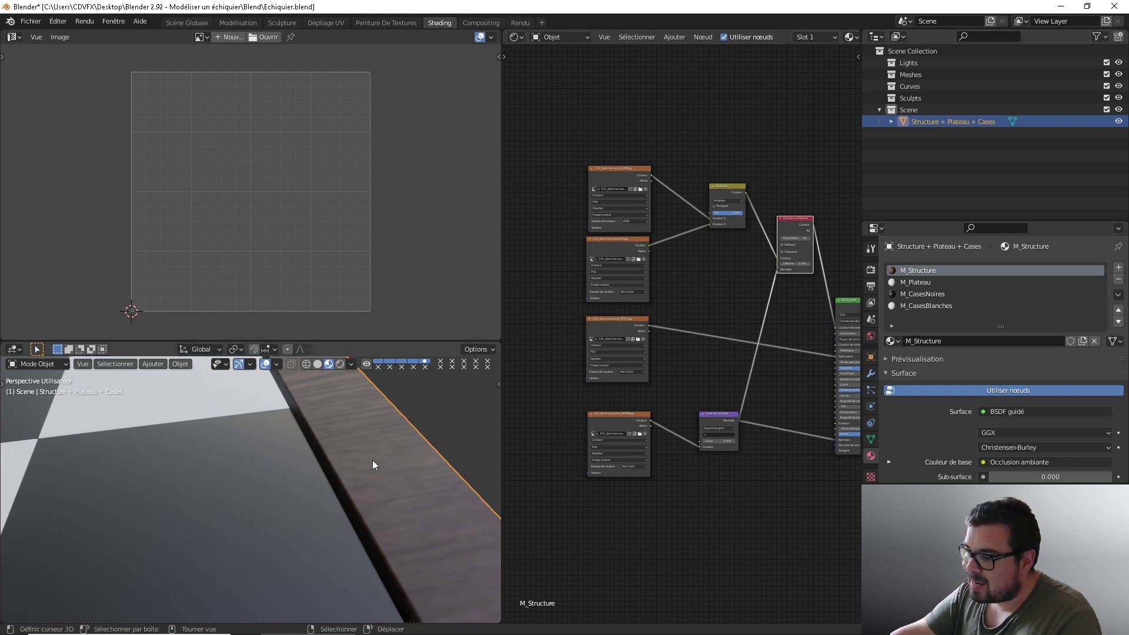
Try a strength of 10 on M_Structure's Normal Map node and restore the strength to 1
ctrl+scroll(648, 249, right, 4)
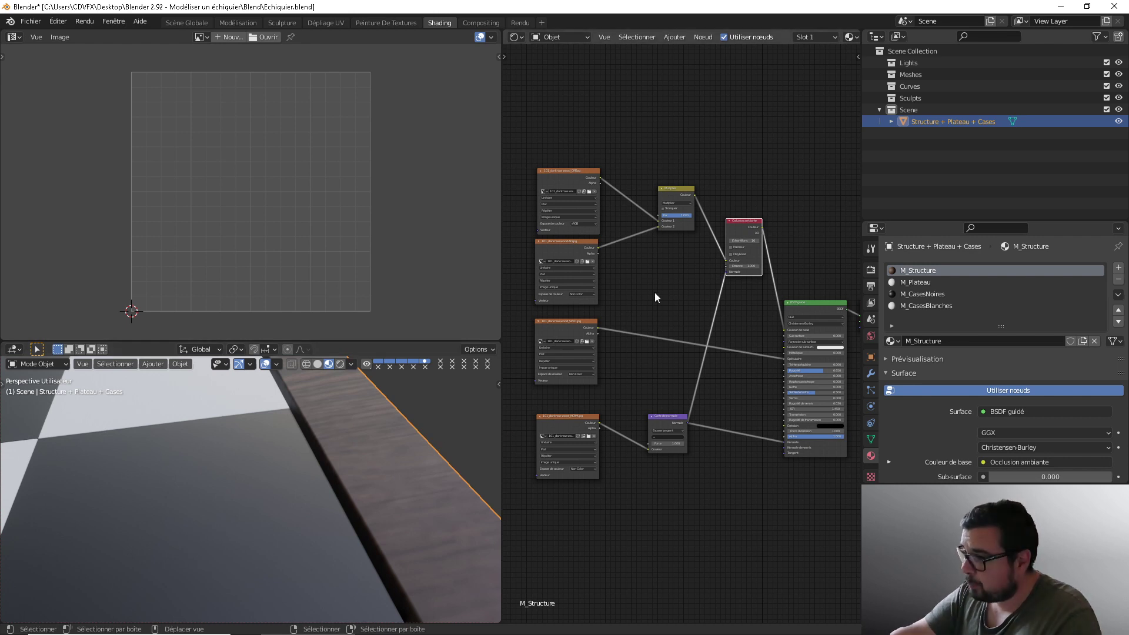
middle_drag(560, 346, 576, 320)
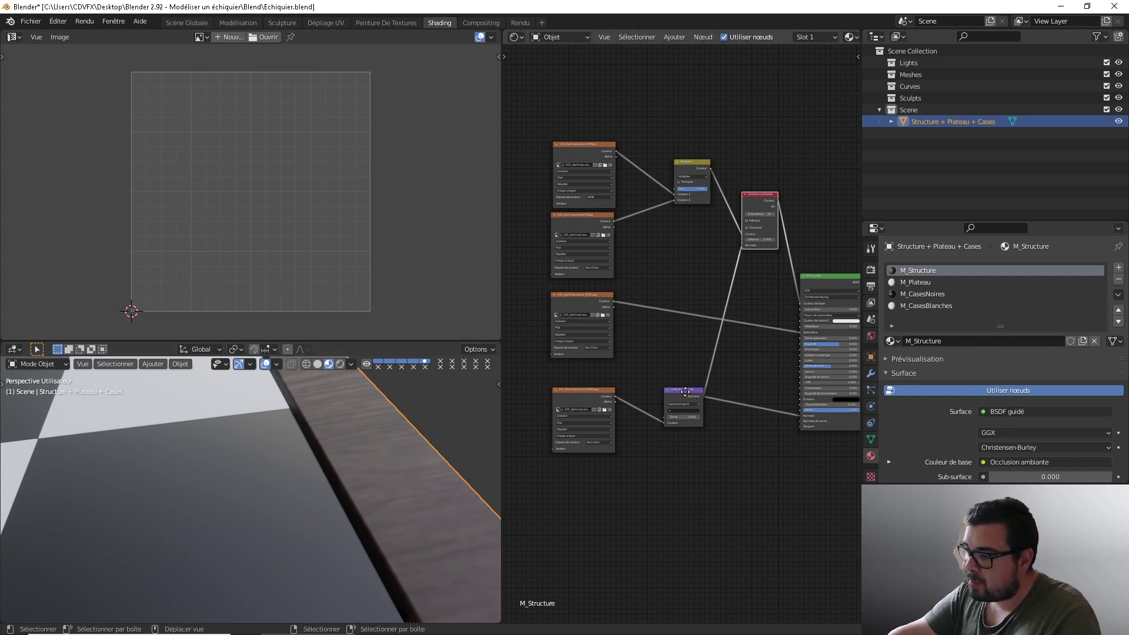
middle_drag(685, 392, 635, 384)
double_click(632, 414)
text(10)
key(Return)
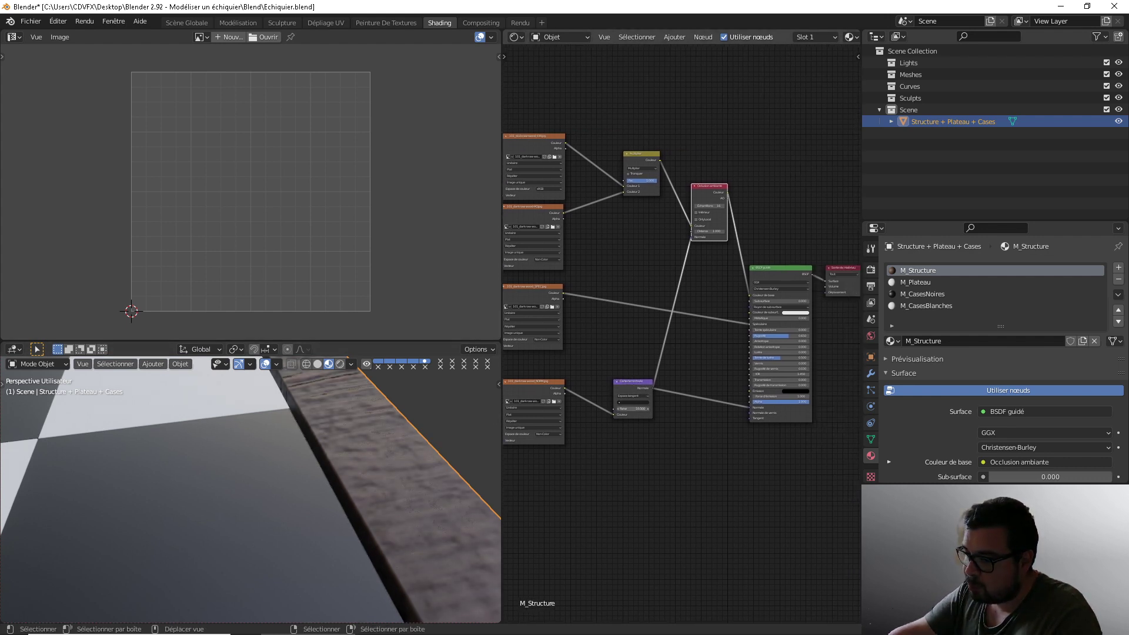
double_click(633, 409)
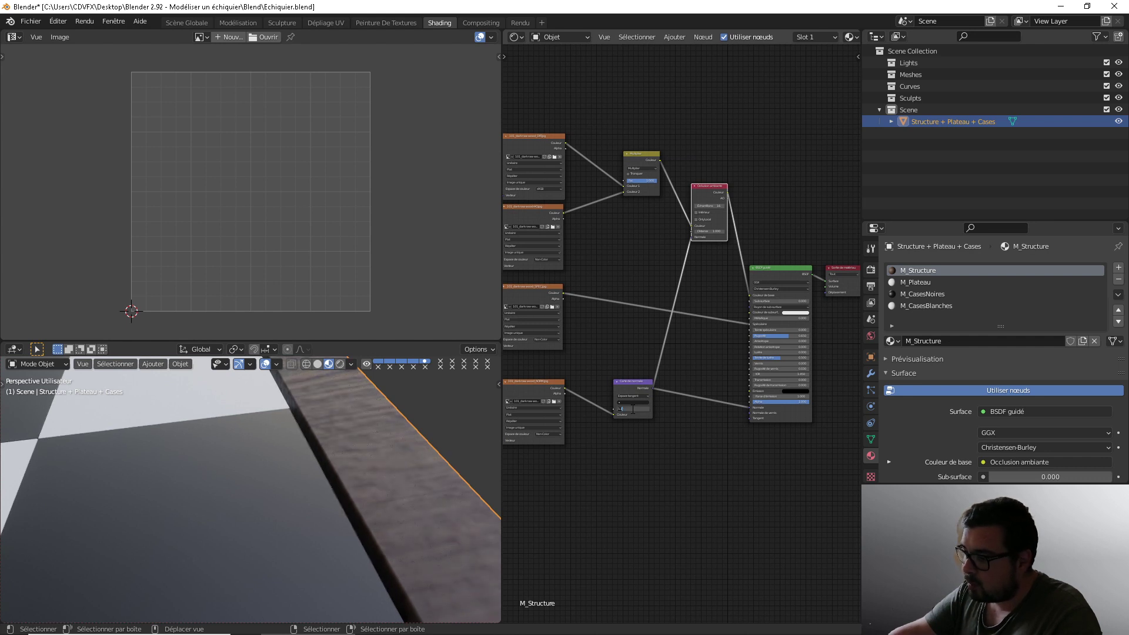
key(Escape)
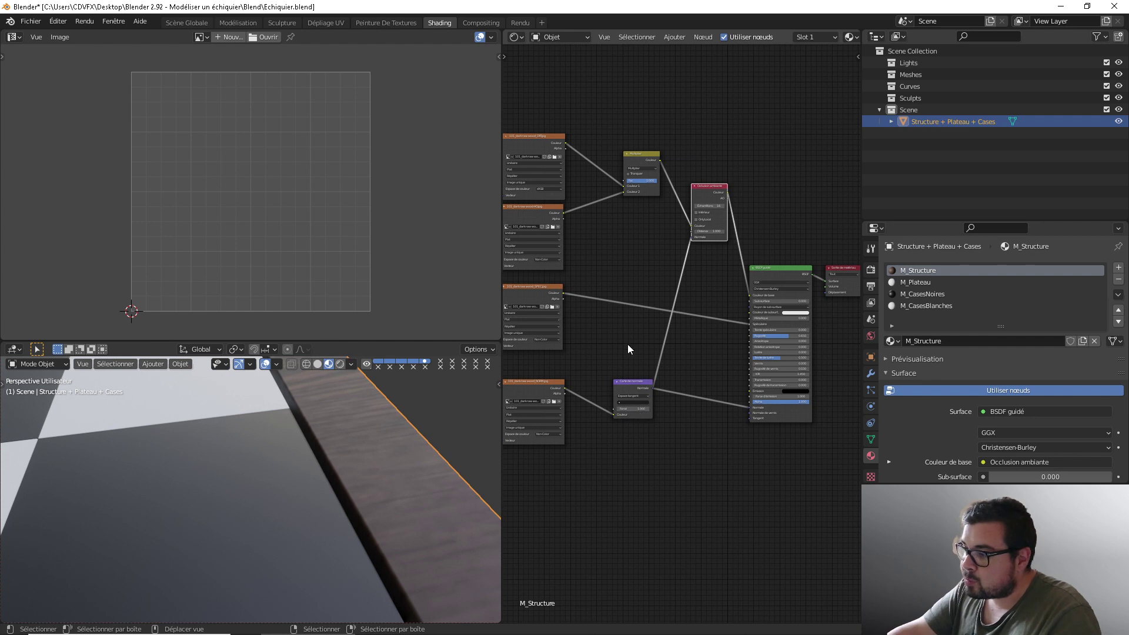
Review the whole M_Structure node tree and inspect the wood grain direction along the chessboard frame
middle_drag(661, 325, 632, 355)
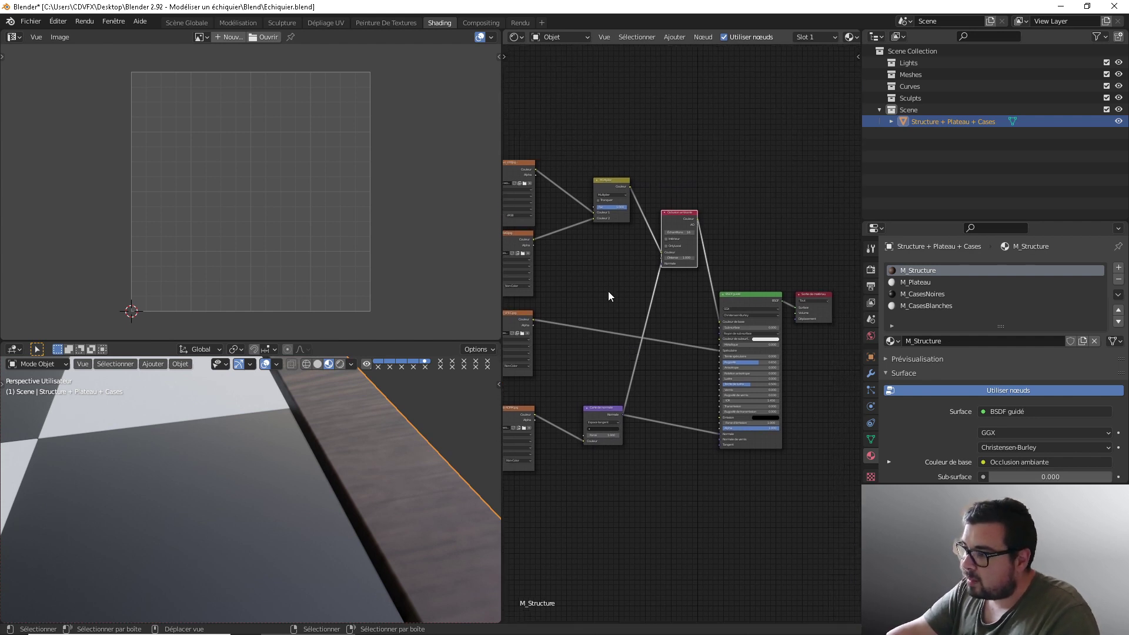
scroll(609, 289, down, 1)
mouse_move(611, 308)
middle_down()
mouse_move(686, 300)
mouse_move(627, 319)
middle_up()
scroll(677, 298, down, 1)
scroll(298, 500, down, 5)
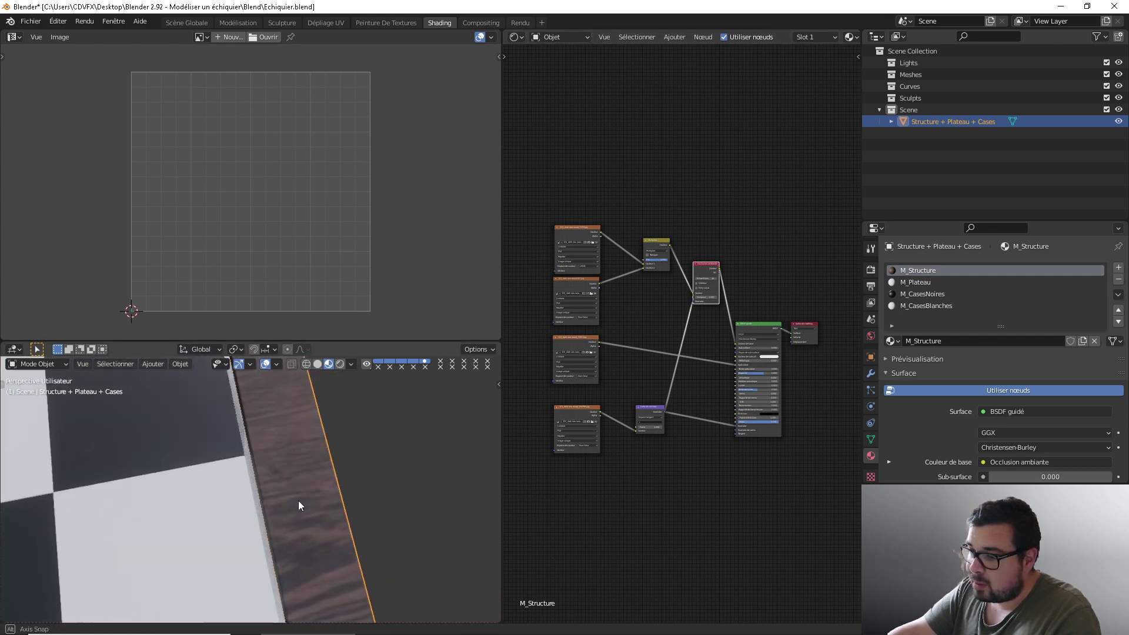
middle_drag(291, 482, 151, 499)
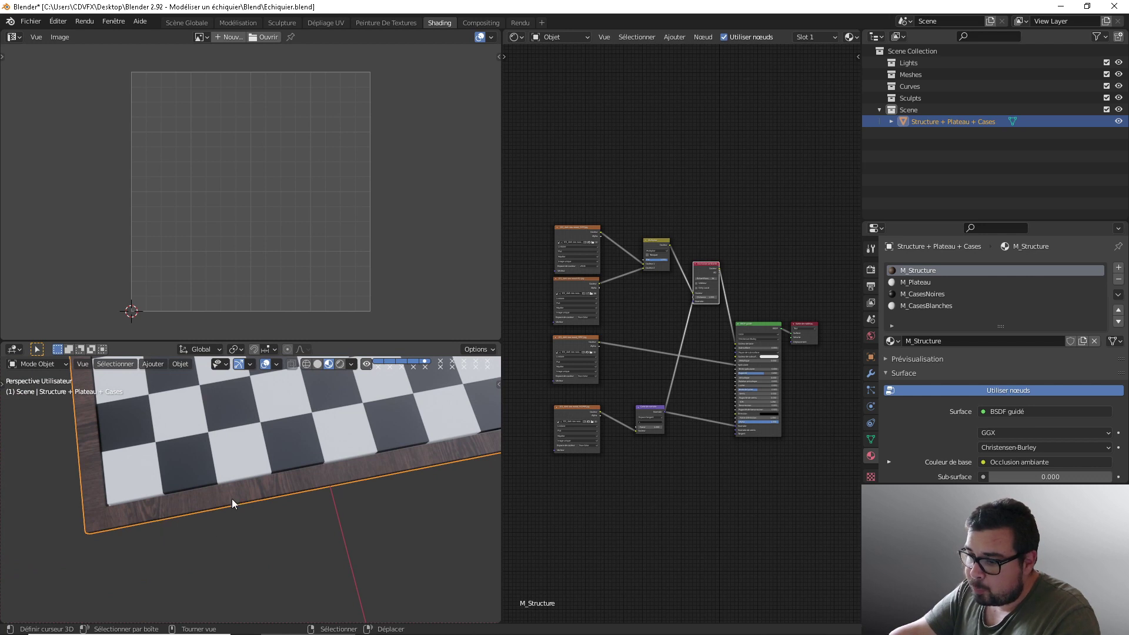
scroll(330, 299, up, 1)
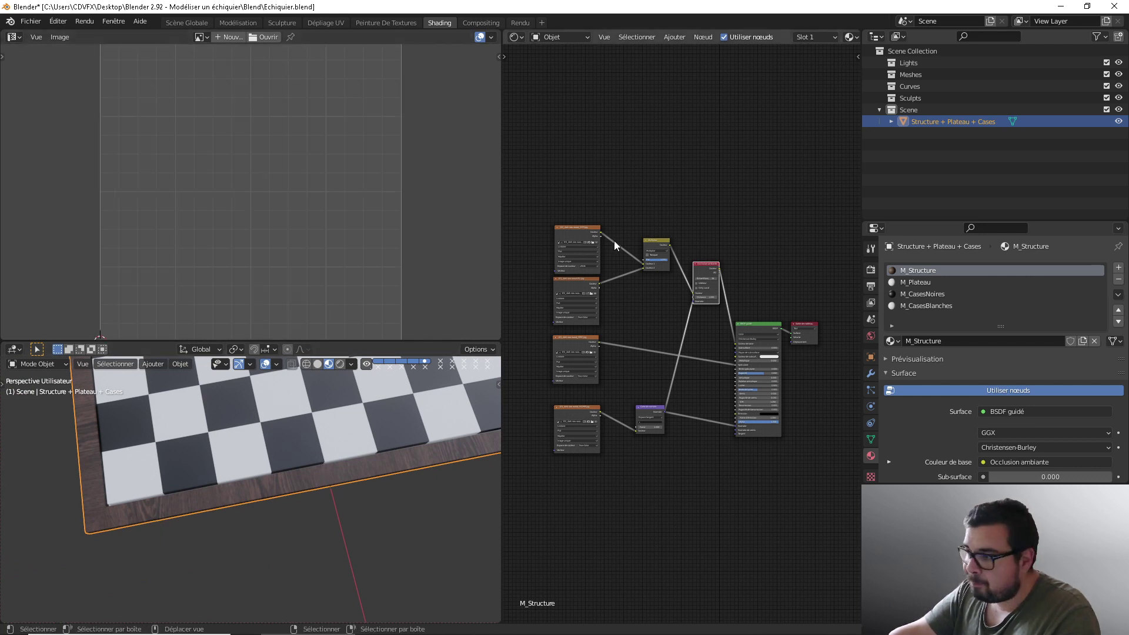
Enter edit mode, select the four frame UV islands and rotate them by 90° to follow the wood grain
key(Tab)
scroll(345, 224, down, 3)
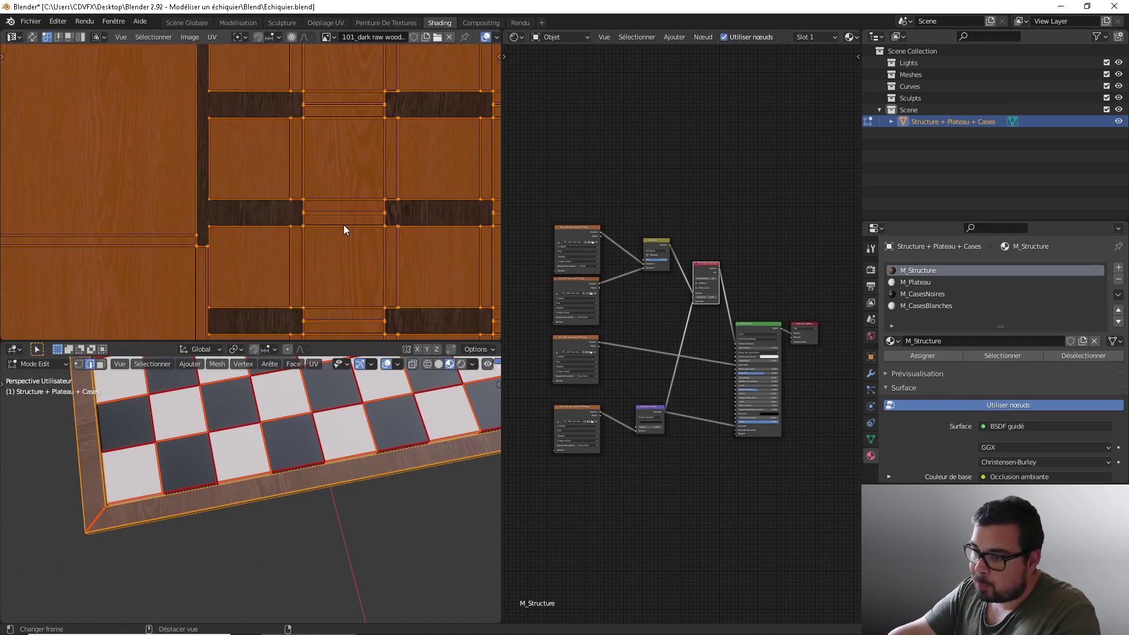
scroll(319, 205, down, 6)
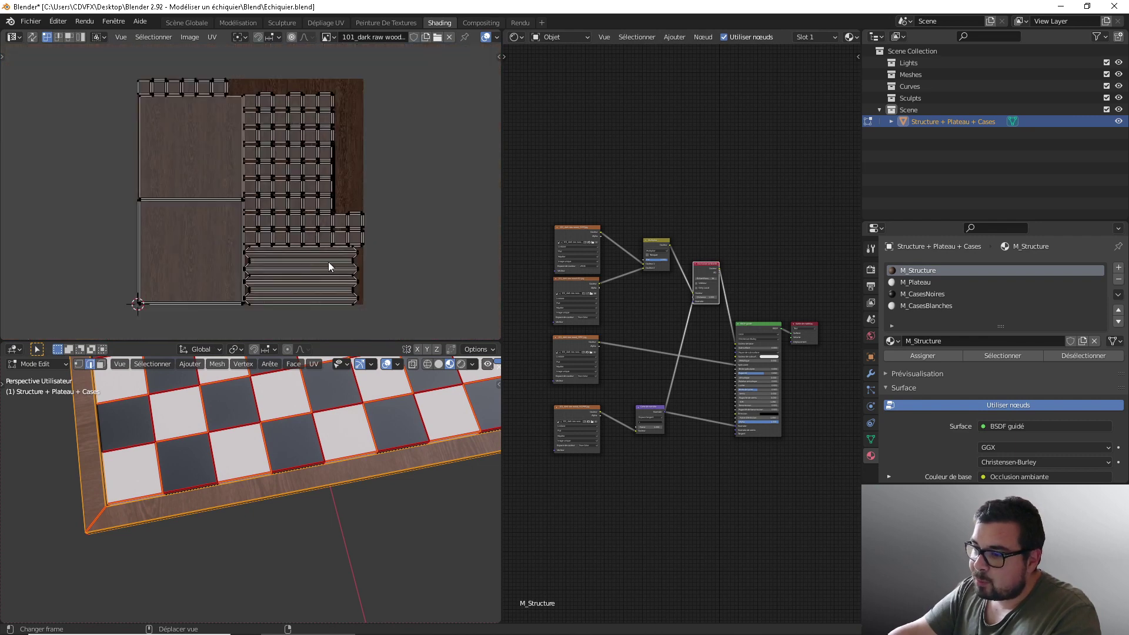
scroll(328, 262, up, 2)
middle_drag(339, 275, 340, 231)
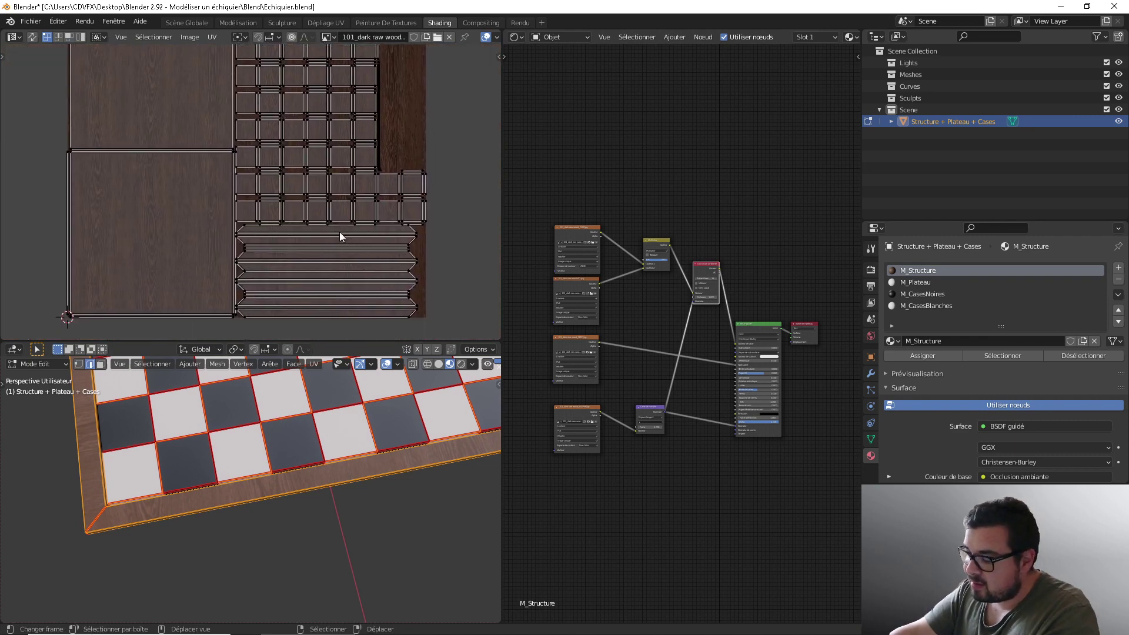
key(l)
key(l)
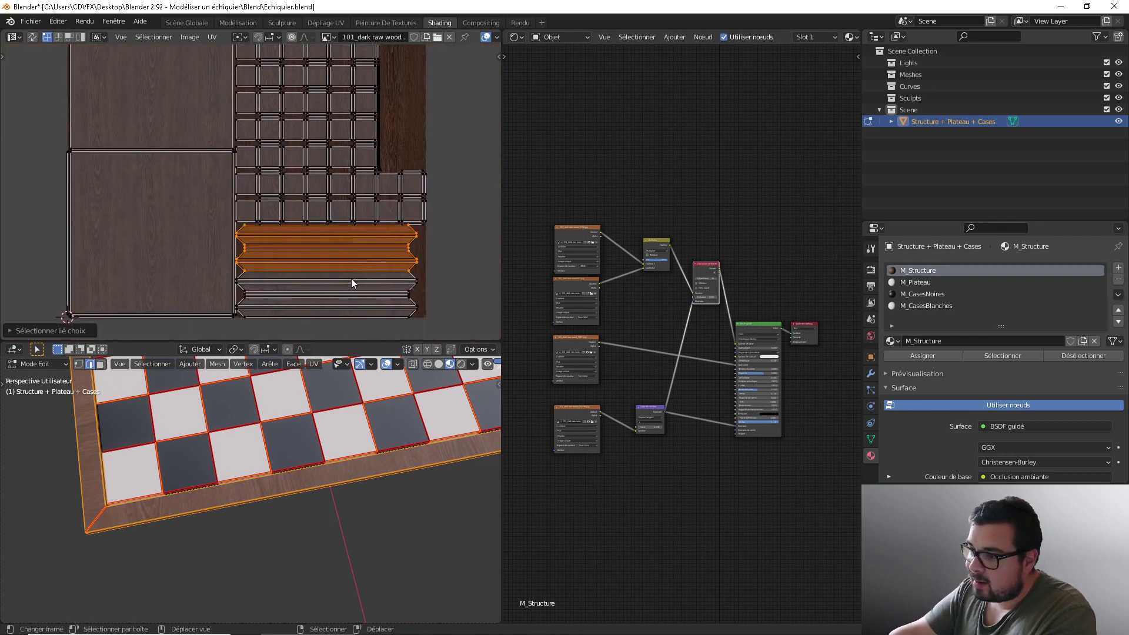
key(l)
key(l)
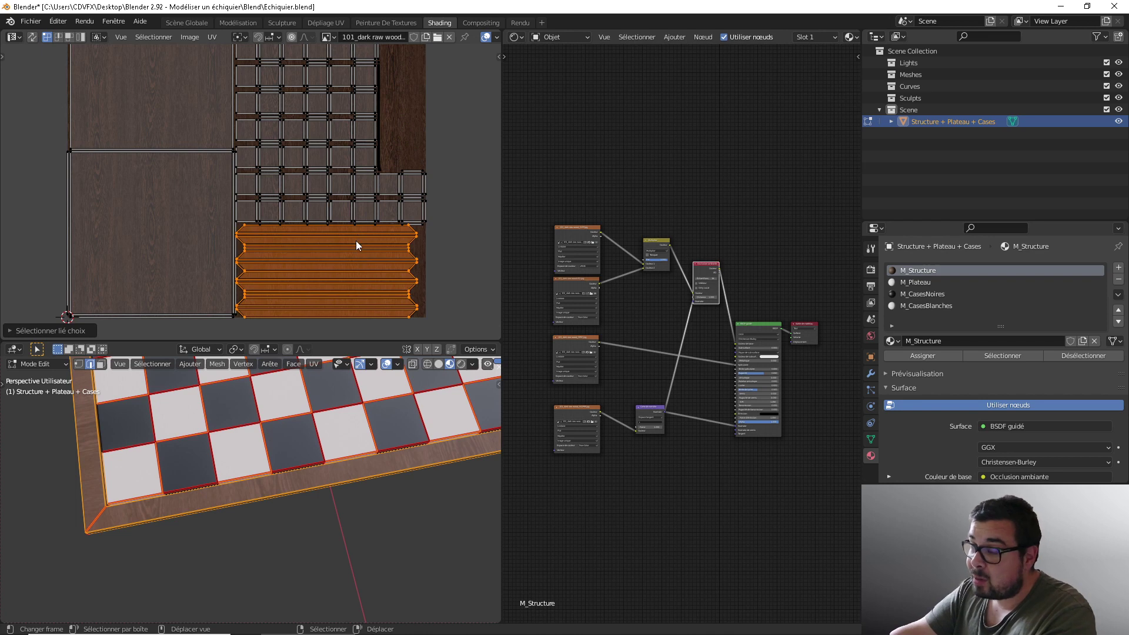
text(r90)
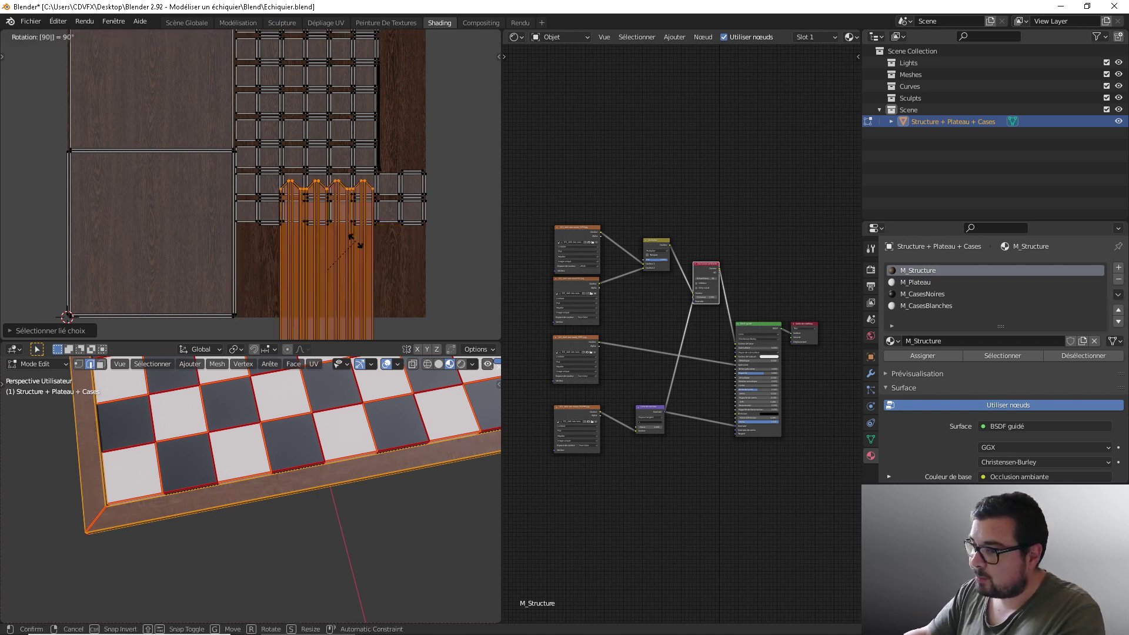
key(Return)
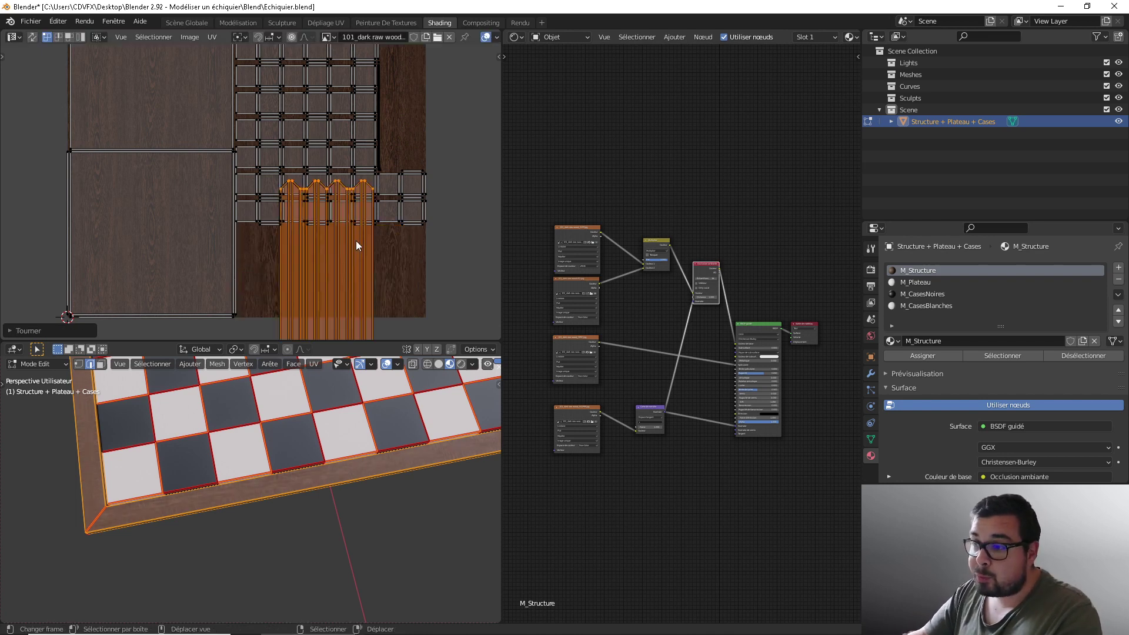
Pack all of the chessboard's UV islands again and return to object mode
key(a)
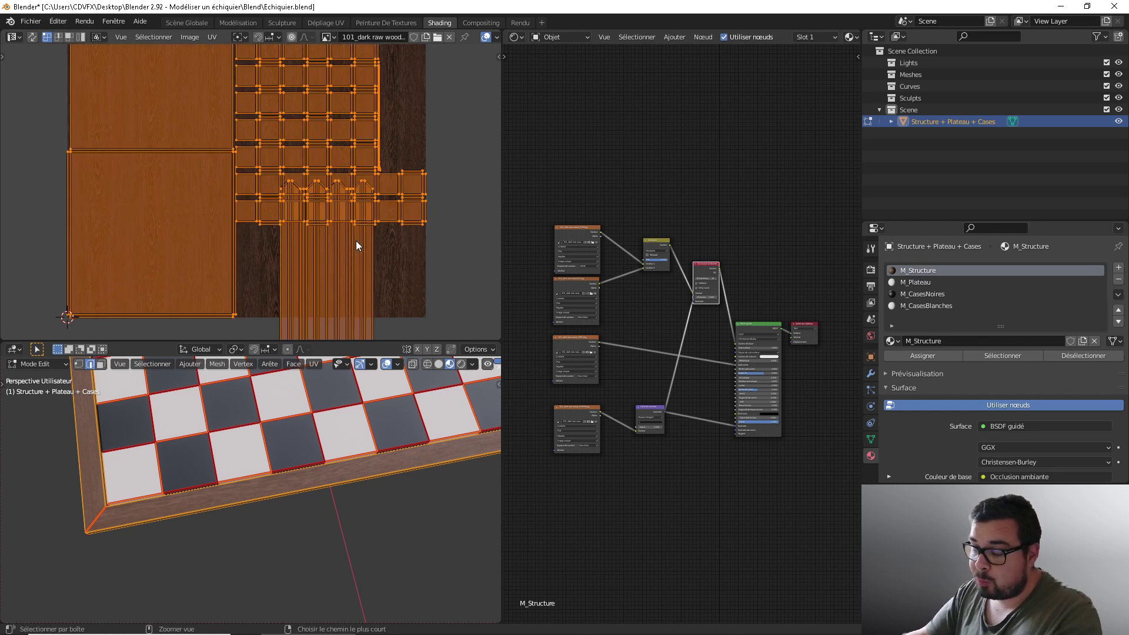
key(ctrl+p)
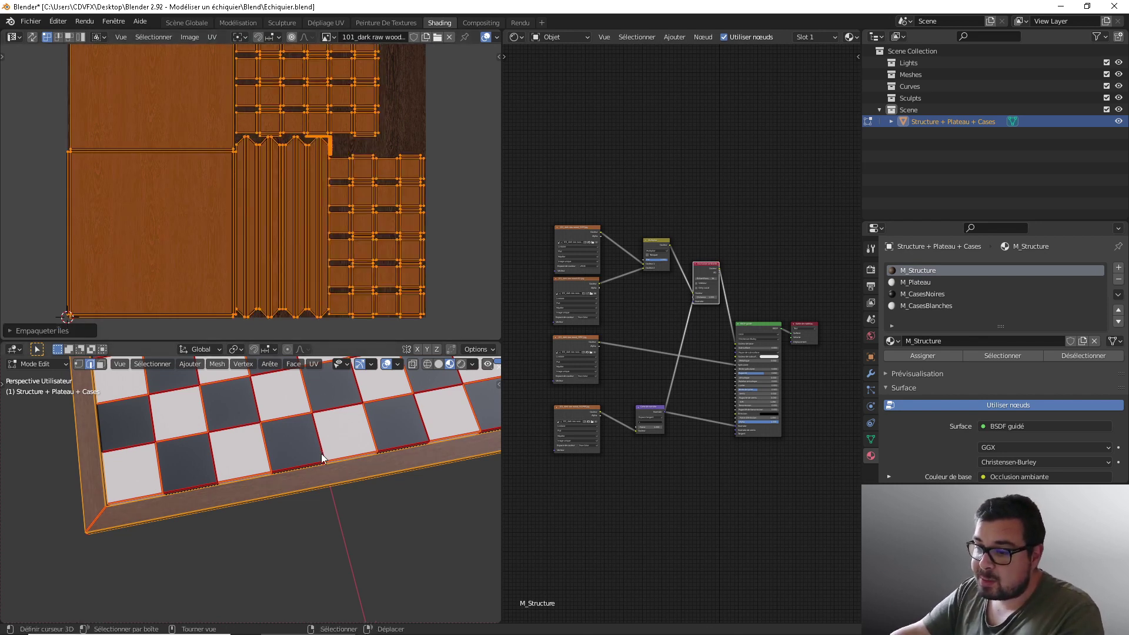
key(Tab)
Inspect the wood grain direction on the frame's corners and sides around the chessboard
scroll(299, 485, up, 3)
scroll(298, 485, up, 3)
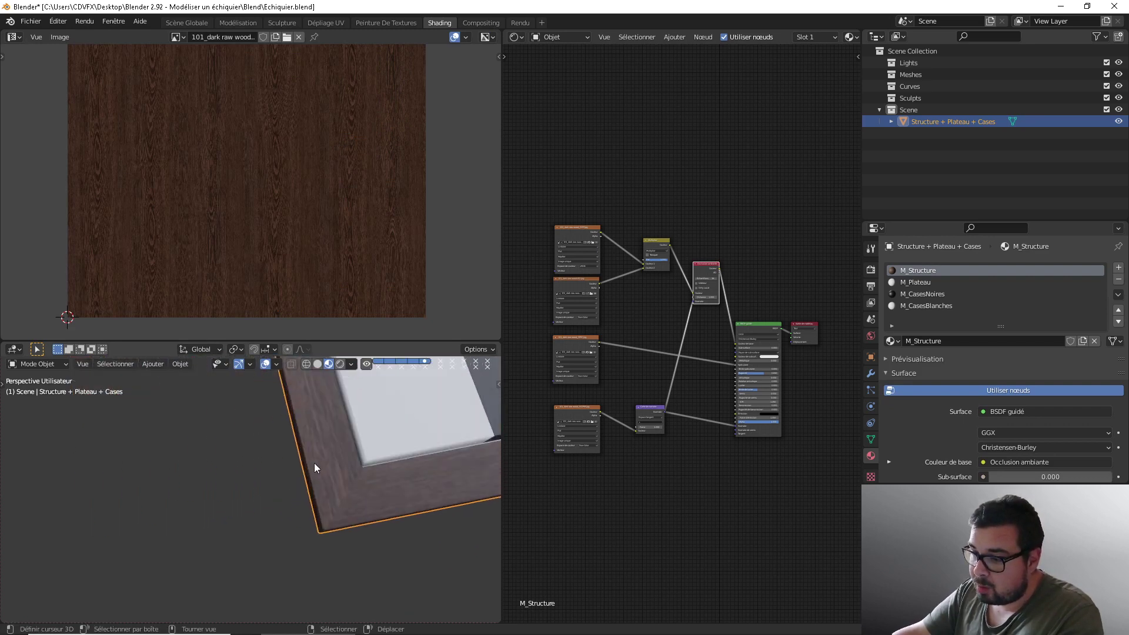
shift+middle_drag(489, 490, 353, 548)
scroll(355, 570, down, 2)
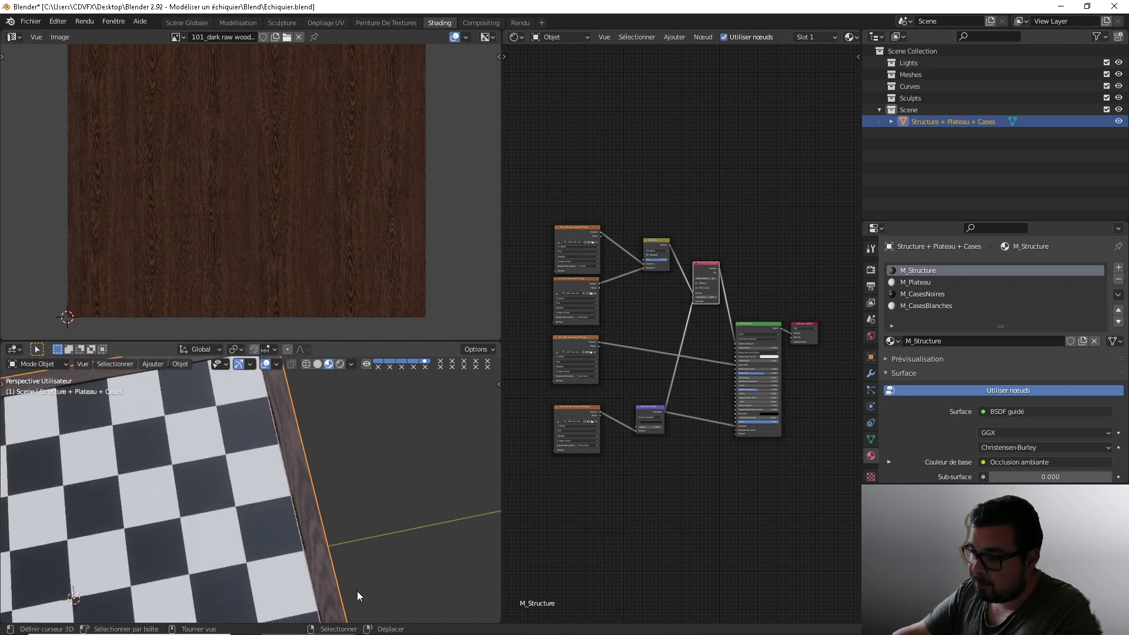
shift+middle_drag(308, 472, 361, 583)
scroll(210, 444, down, 1)
shift+middle_drag(209, 444, 344, 407)
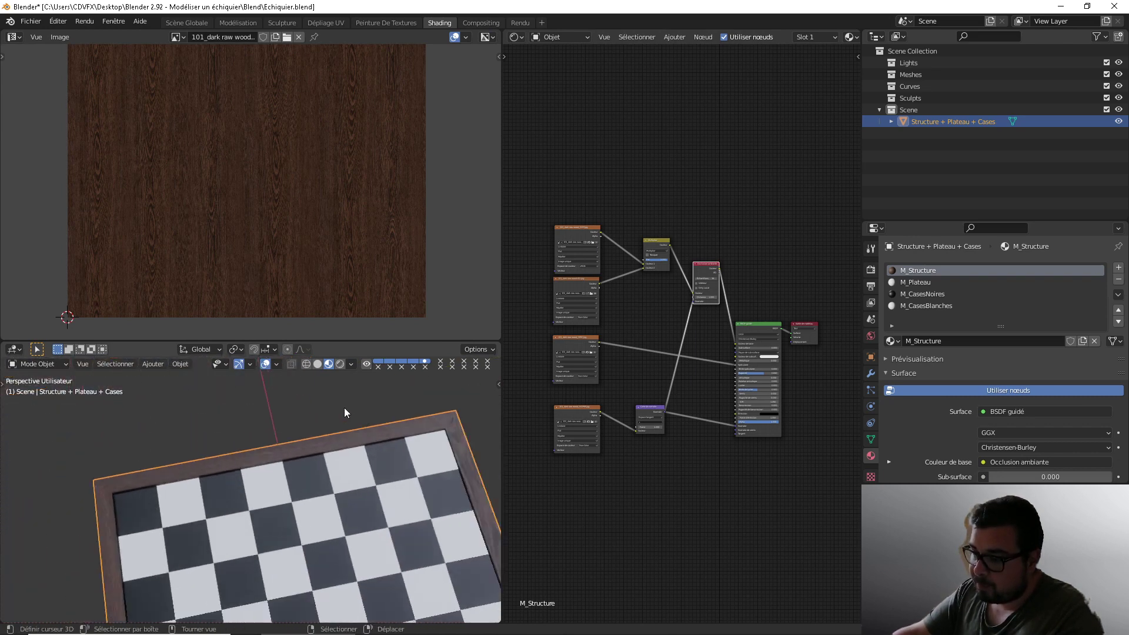
scroll(344, 407, down, 1)
scroll(357, 377, down, 1)
shift+middle_drag(429, 500, 334, 429)
scroll(359, 471, up, 2)
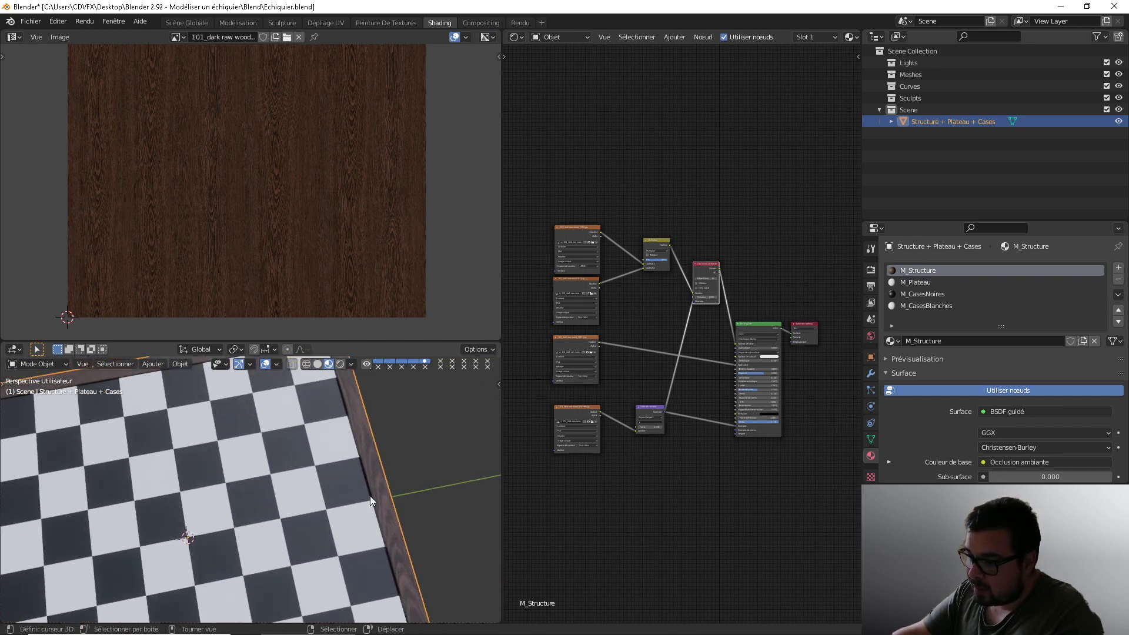
Average the scale of all the chessboard's UV islands in edit mode, pack them again and return to object mode
key(Tab)
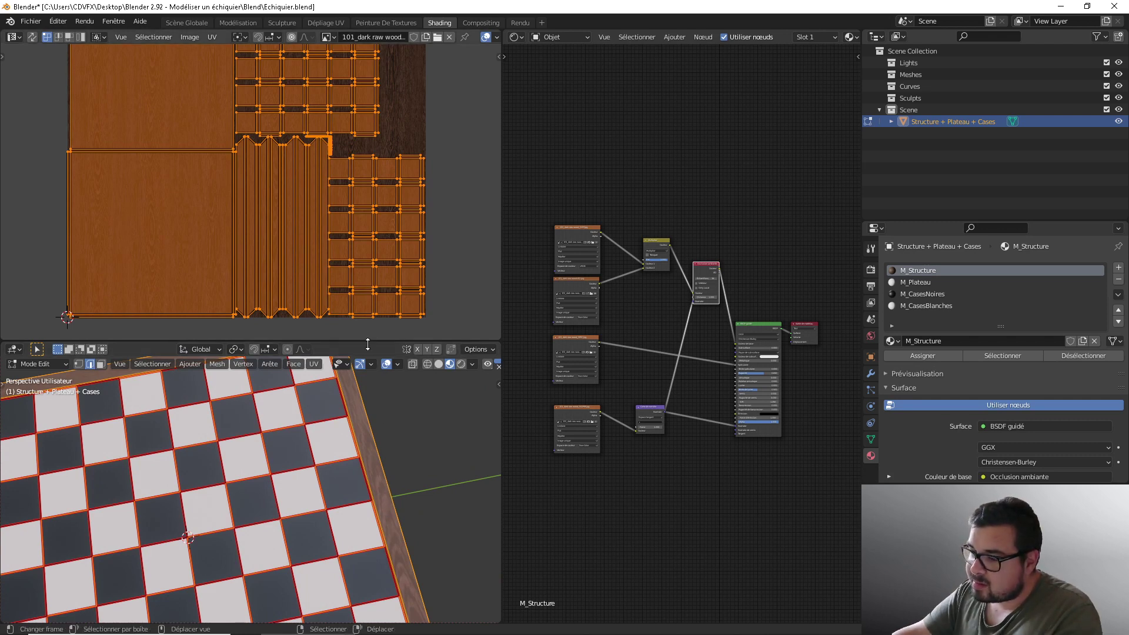
key(a)
click(353, 284)
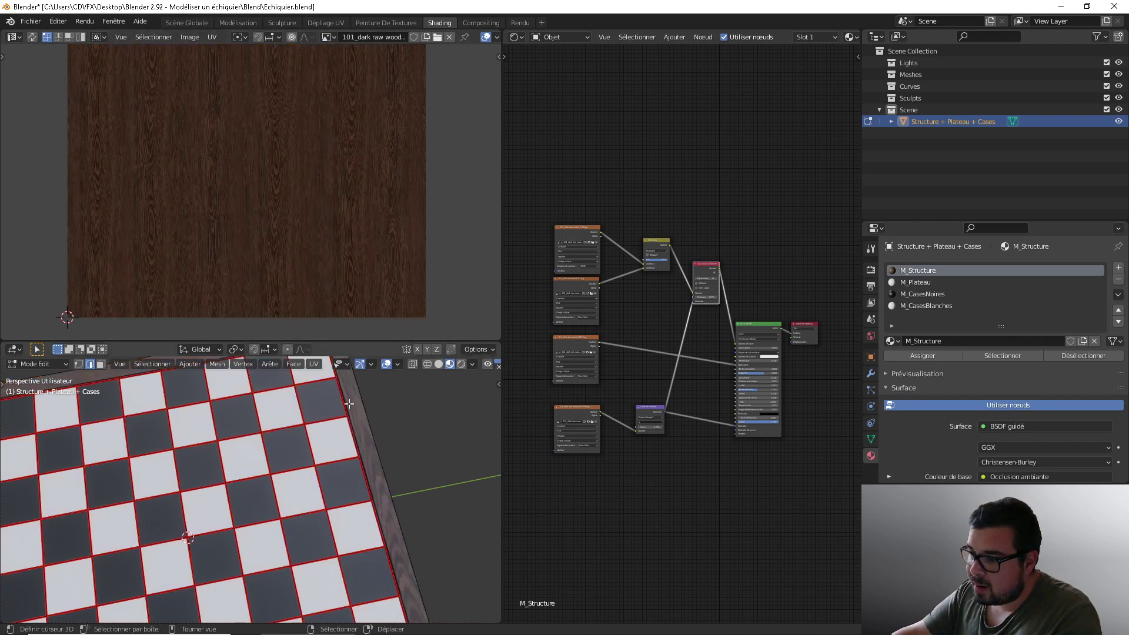
key(a)
click(358, 352)
key(a)
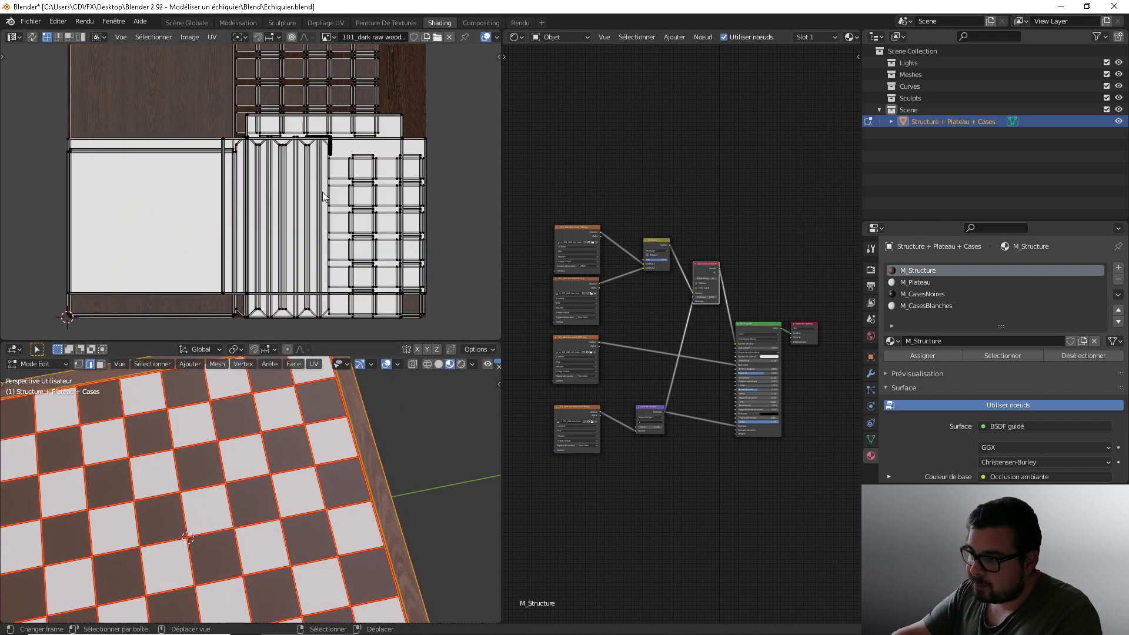
key(a)
key(ctrl+a)
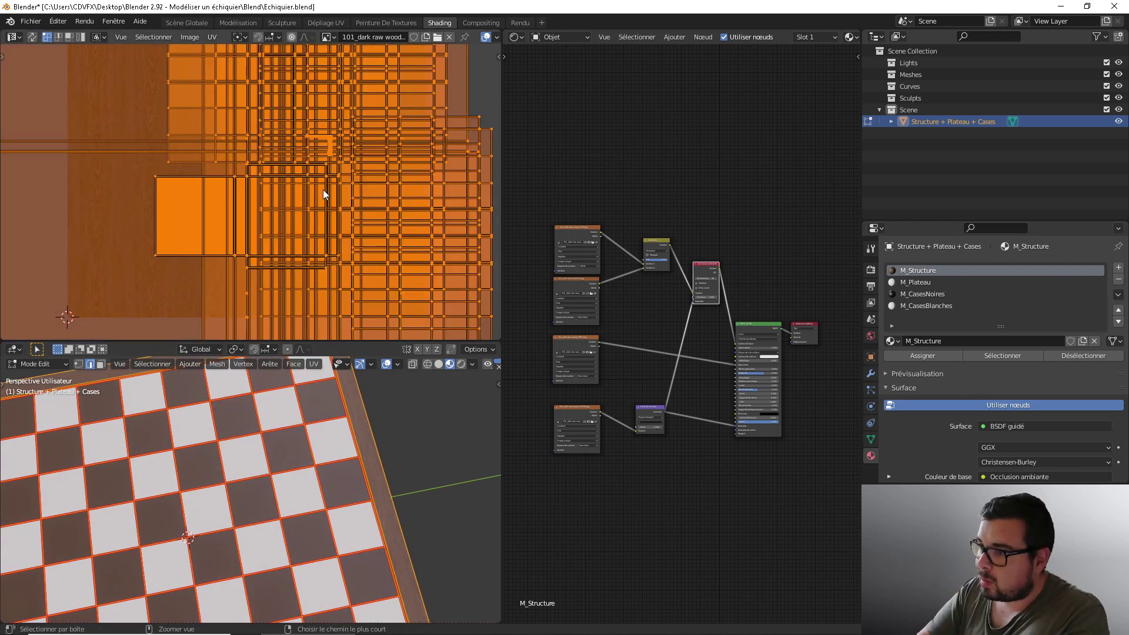
key(ctrl+p)
key(a)
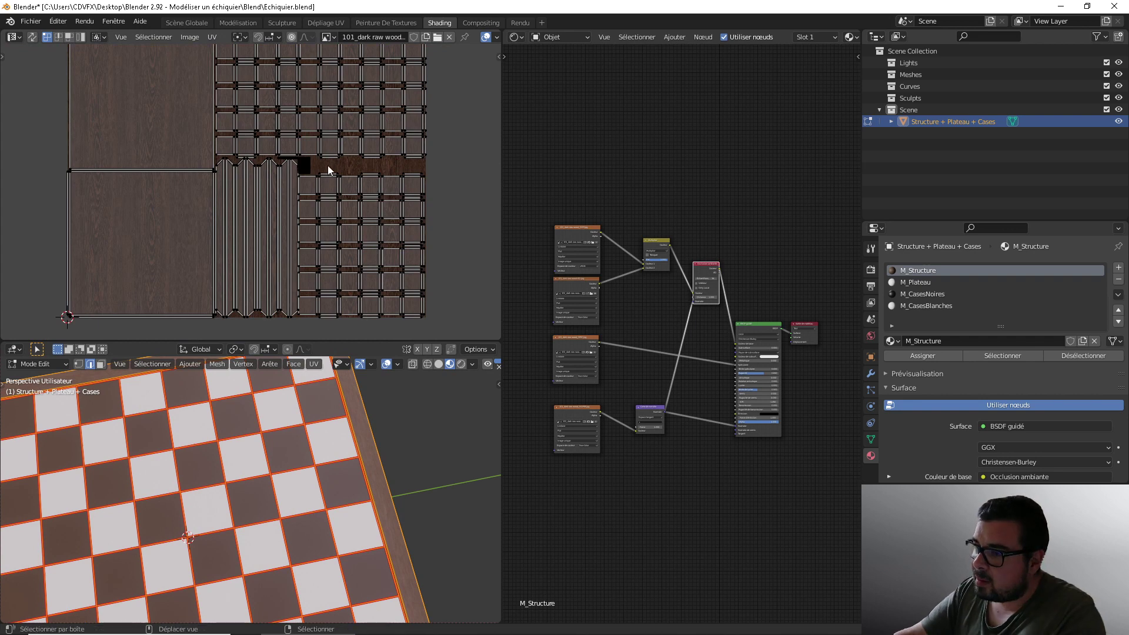
middle_drag(327, 165, 335, 257)
scroll(284, 278, down, 3)
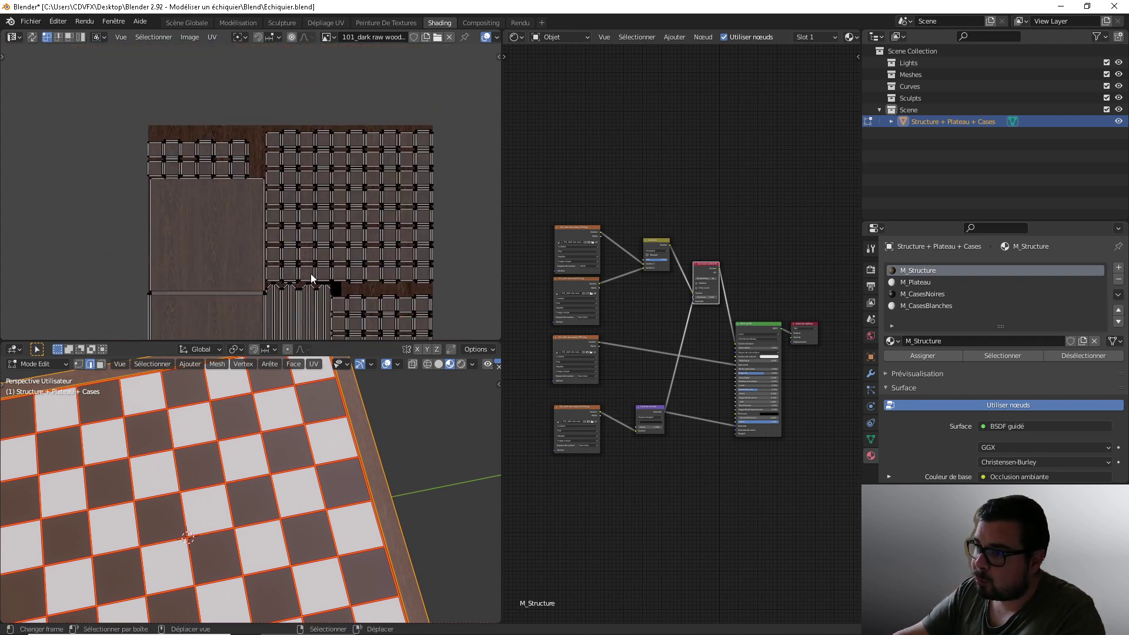
key(Tab)
Inspect the wood grain scale and direction along the chessboard frame's sides and corners
scroll(376, 540, down, 3)
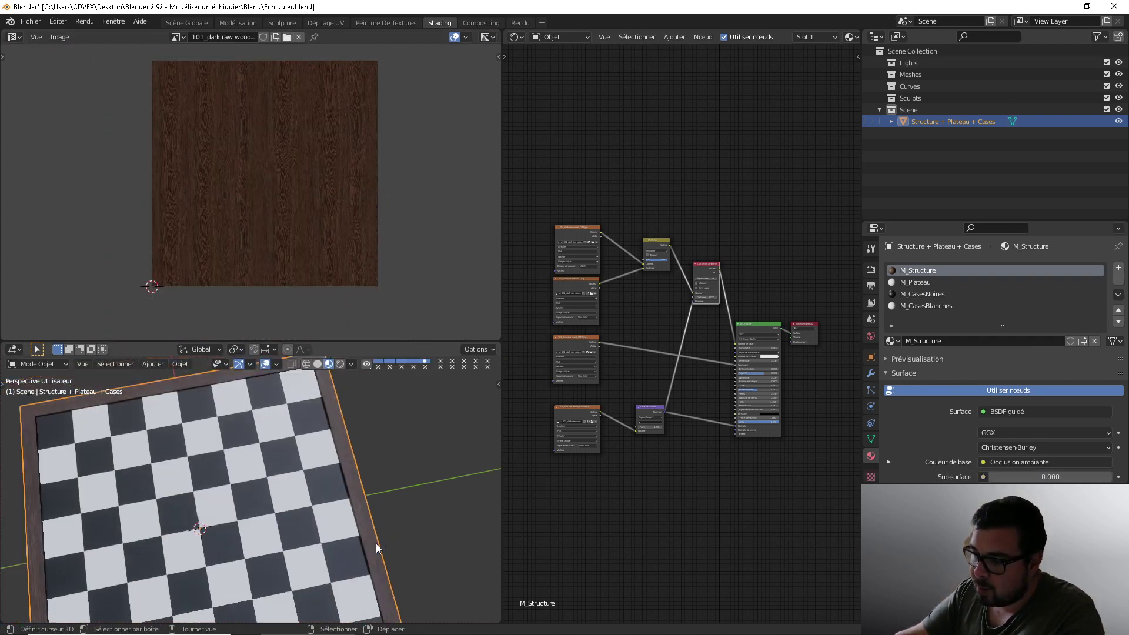
shift+middle_drag(376, 540, 368, 405)
scroll(362, 457, up, 4)
middle_drag(362, 457, 392, 477)
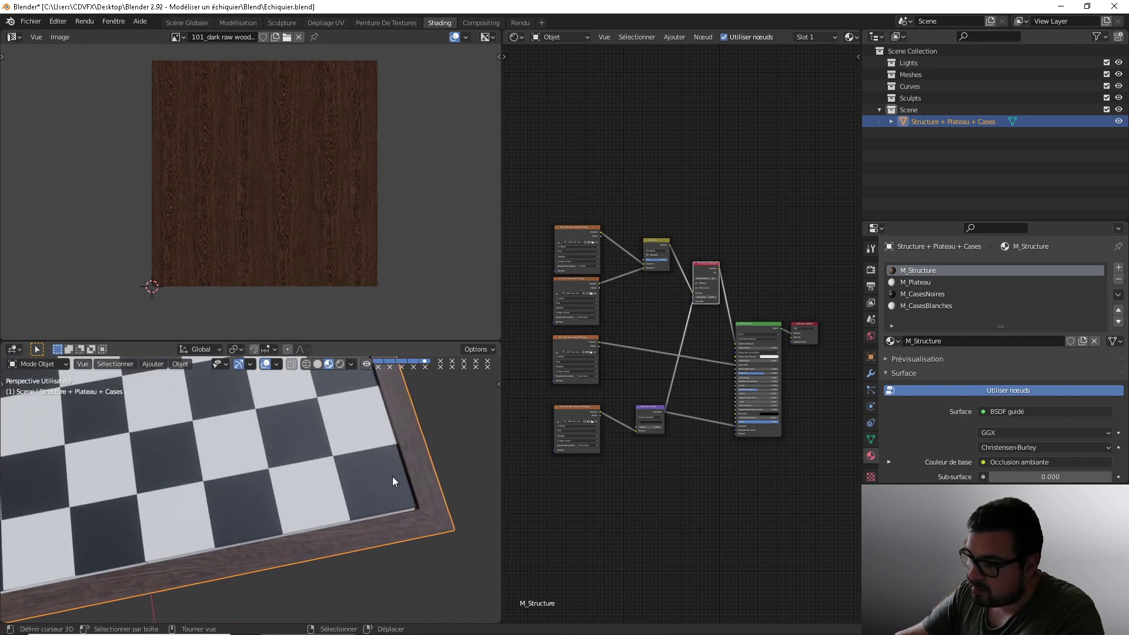
shift+middle_drag(212, 556, 272, 541)
shift+middle_drag(176, 501, 171, 514)
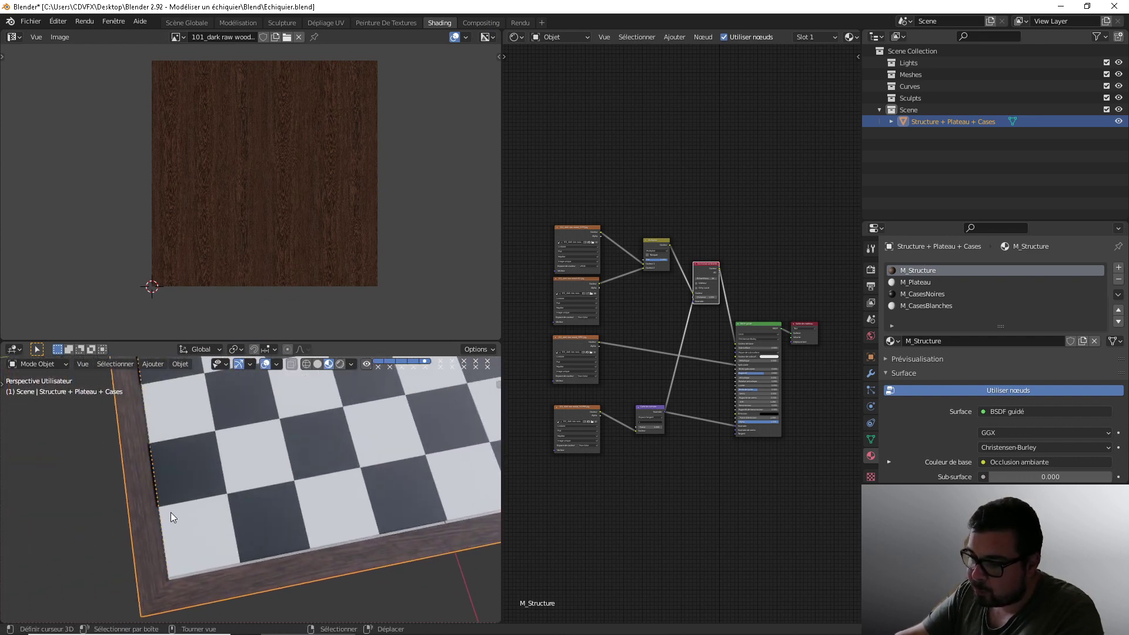
middle_drag(156, 463, 267, 451)
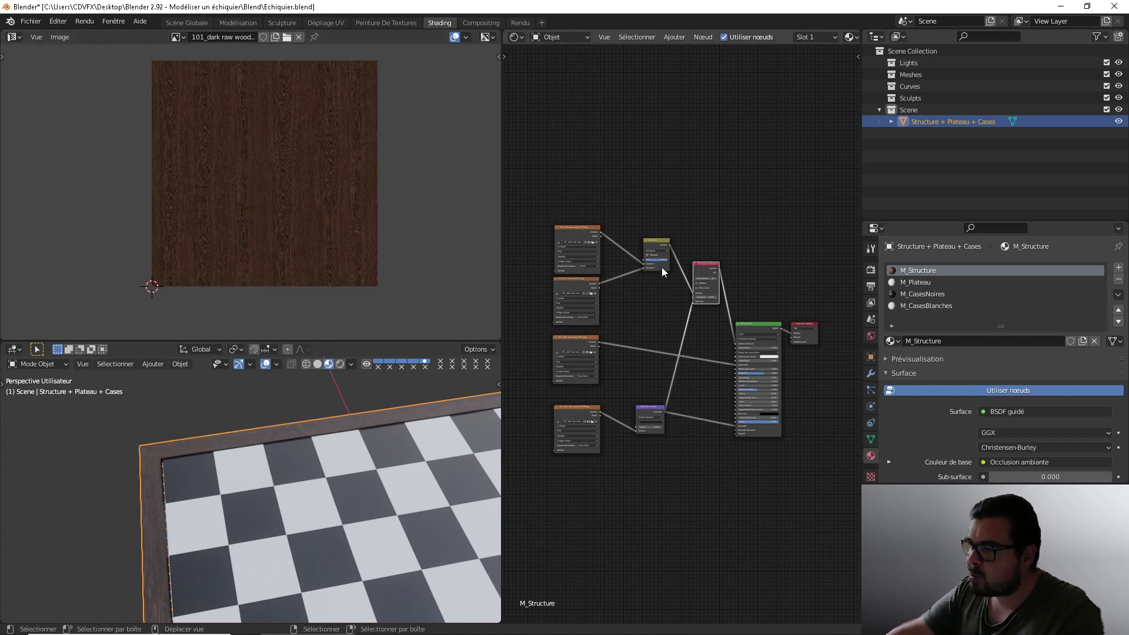
scroll(306, 153, down, 3)
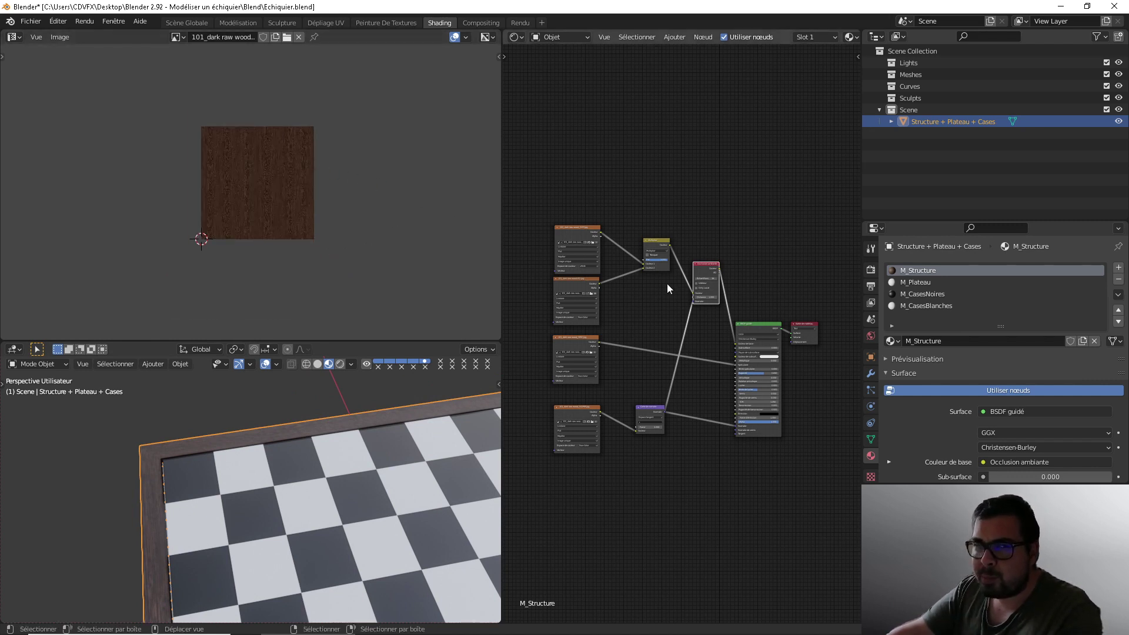
Copy all the nodes of the M_Structure material into the M_Plateau material and view the board's wooden underside
drag(826, 217, 538, 479)
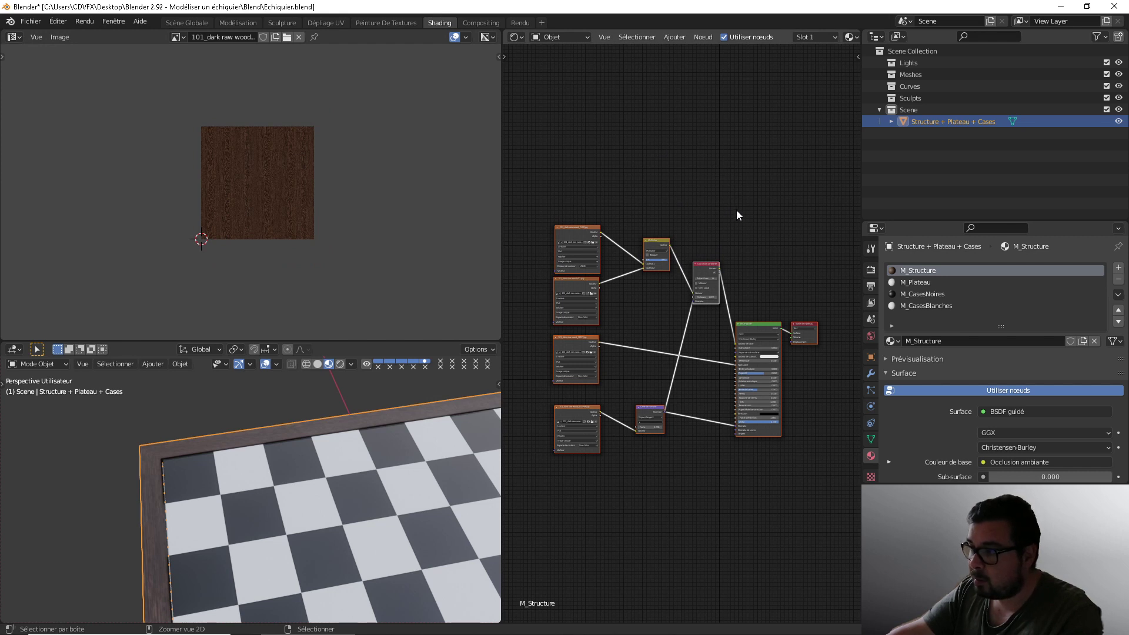
click(926, 282)
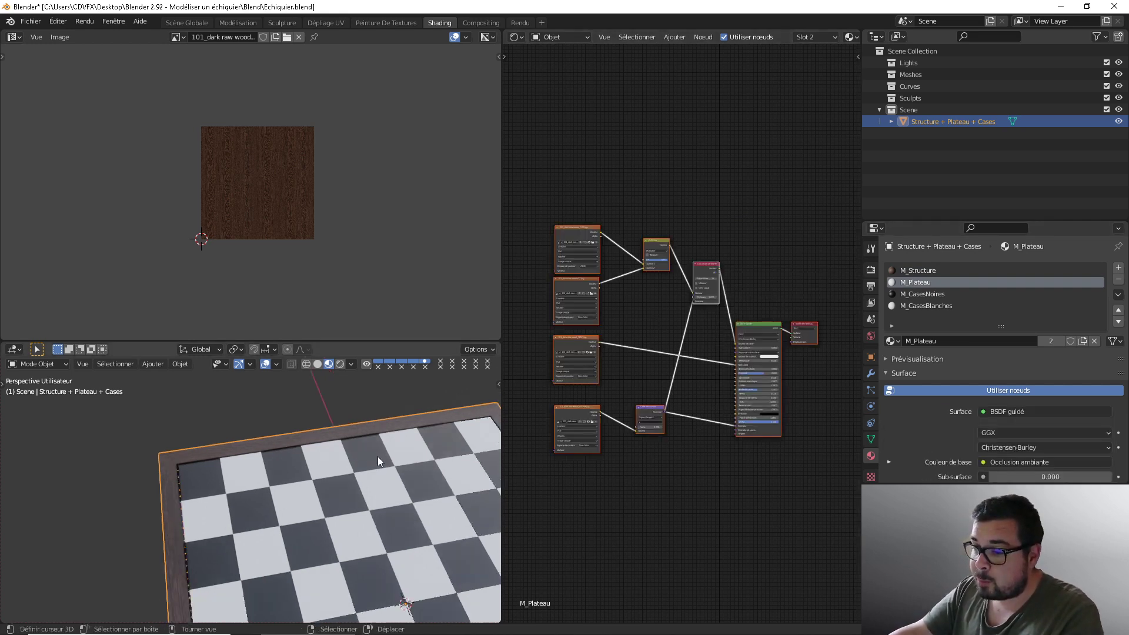
middle_drag(378, 457, 265, 467)
scroll(267, 464, up, 2)
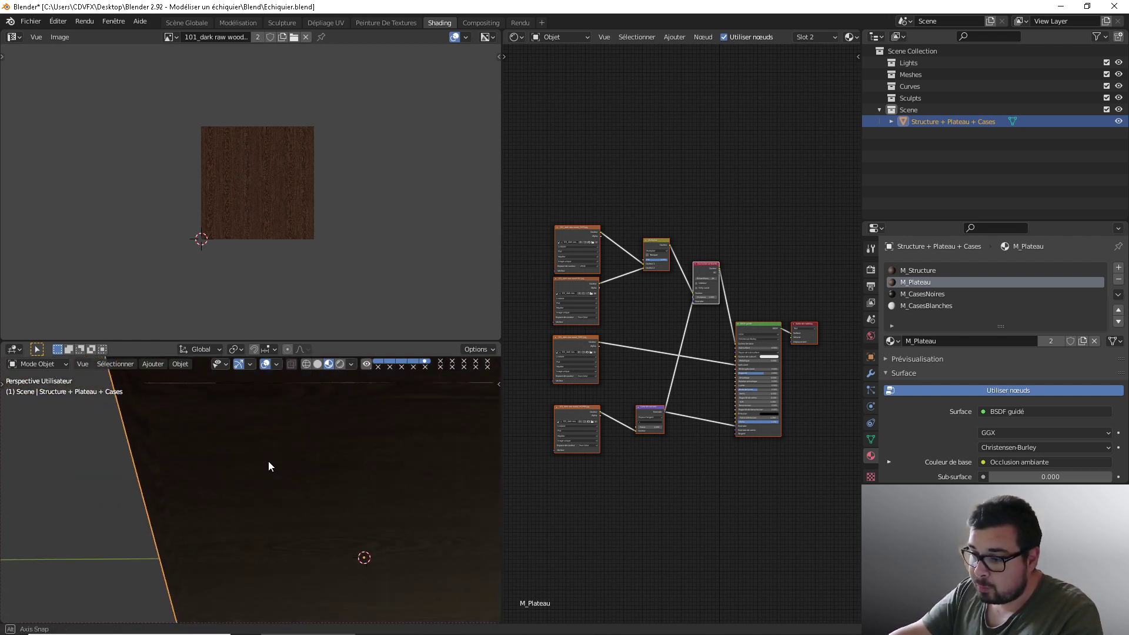
Move M_Plateau's diffuse texture node aside and insert a Hue/Saturation (Teinte/saturation) node between it and the Multiply node
scroll(544, 440, up, 4)
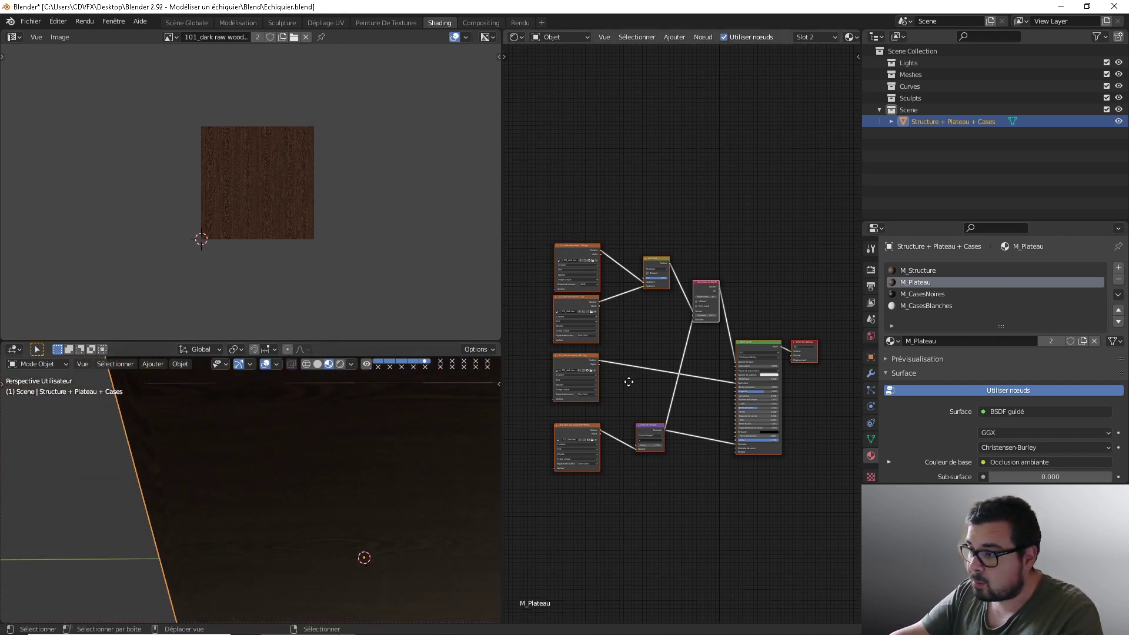
scroll(644, 461, up, 2)
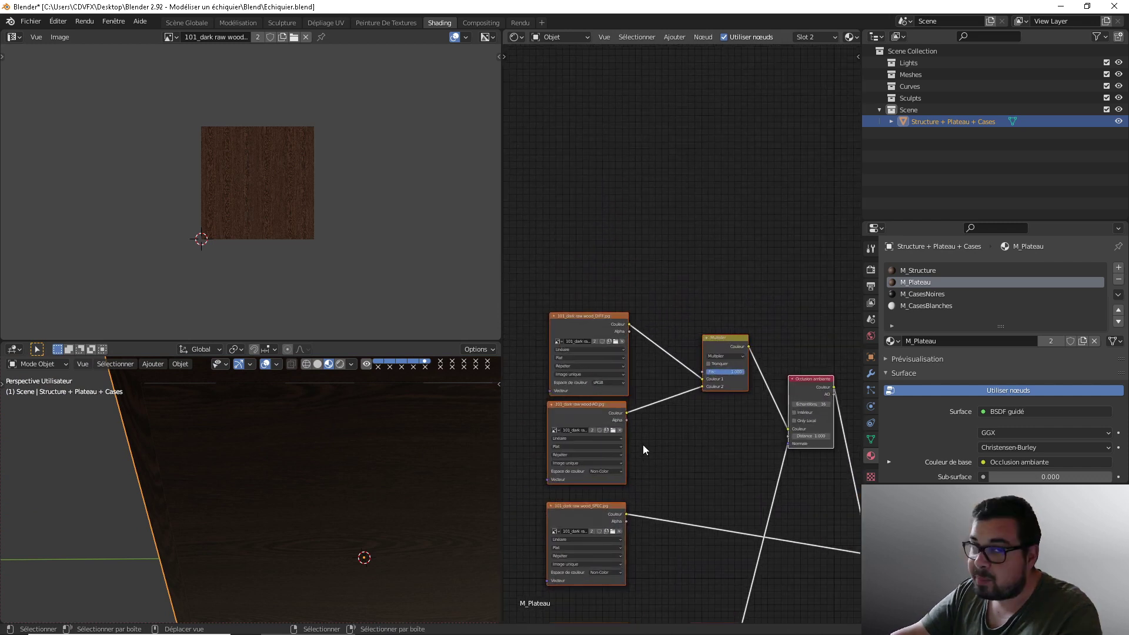
drag(592, 318, 537, 230)
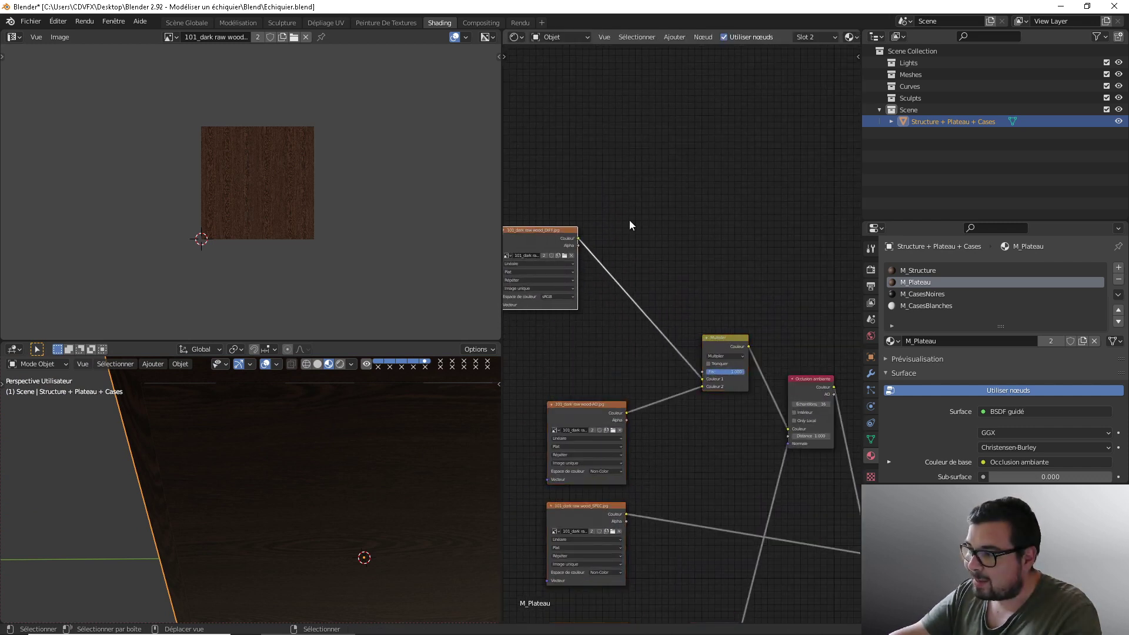
key(shift+a)
mouse_move(600, 268)
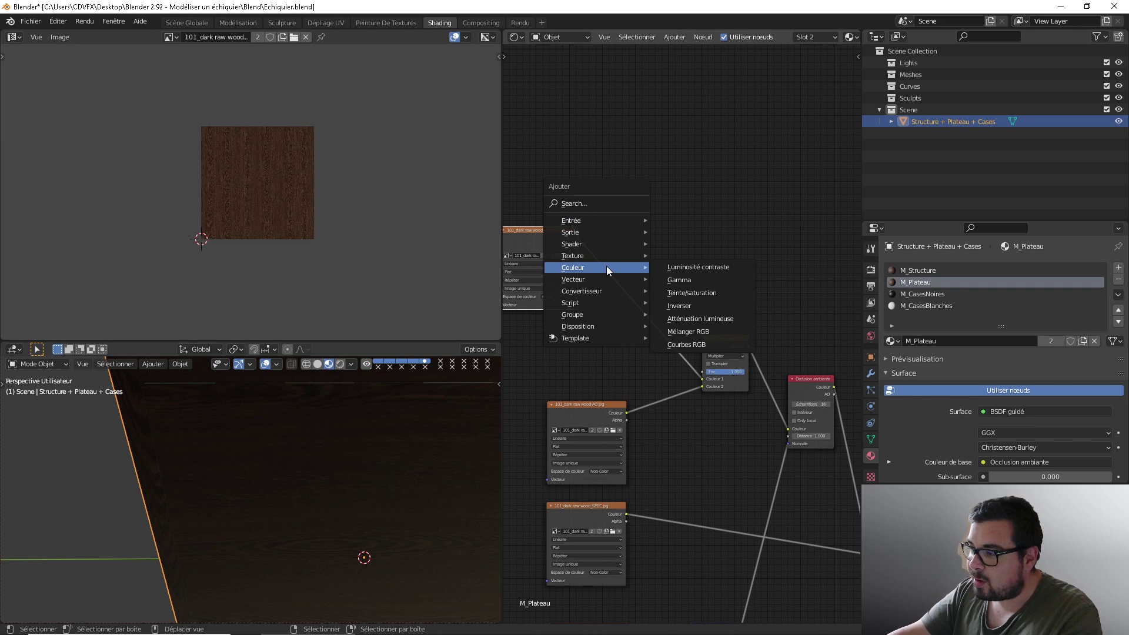
click(700, 292)
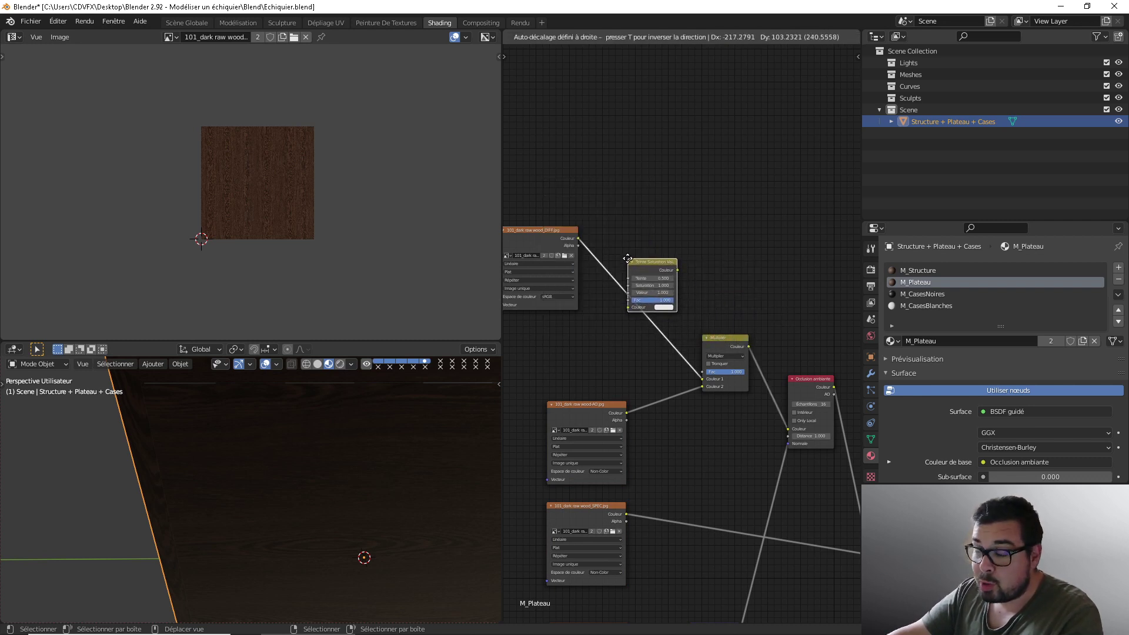
click(627, 259)
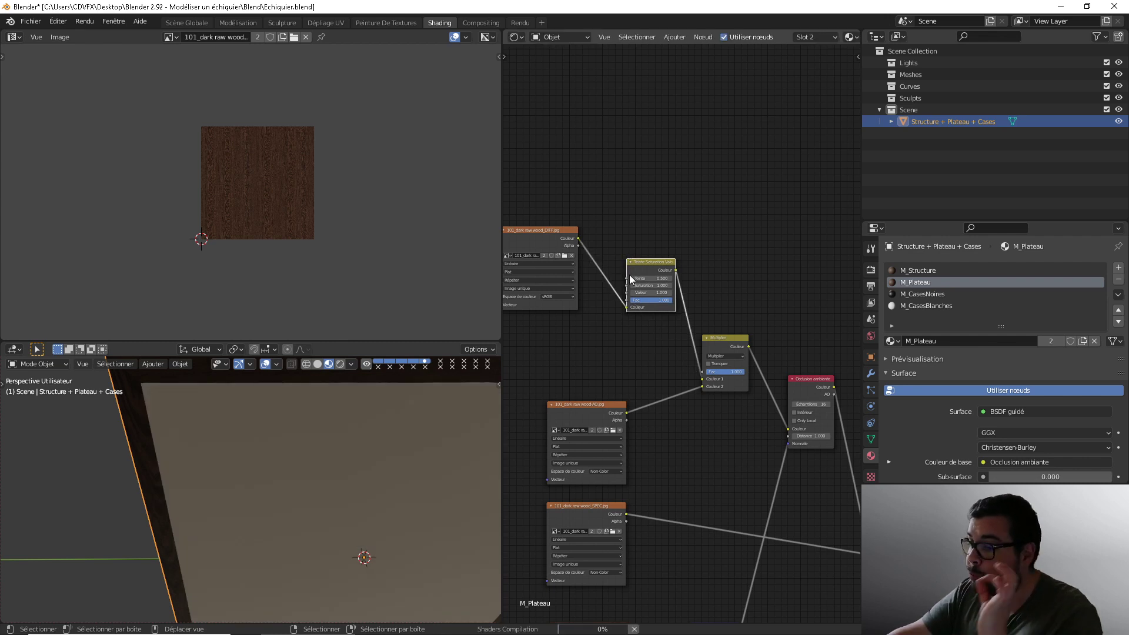
Set the Hue/Saturation node's saturation to 2.000 and its value to 2.000
scroll(647, 316, up, 2)
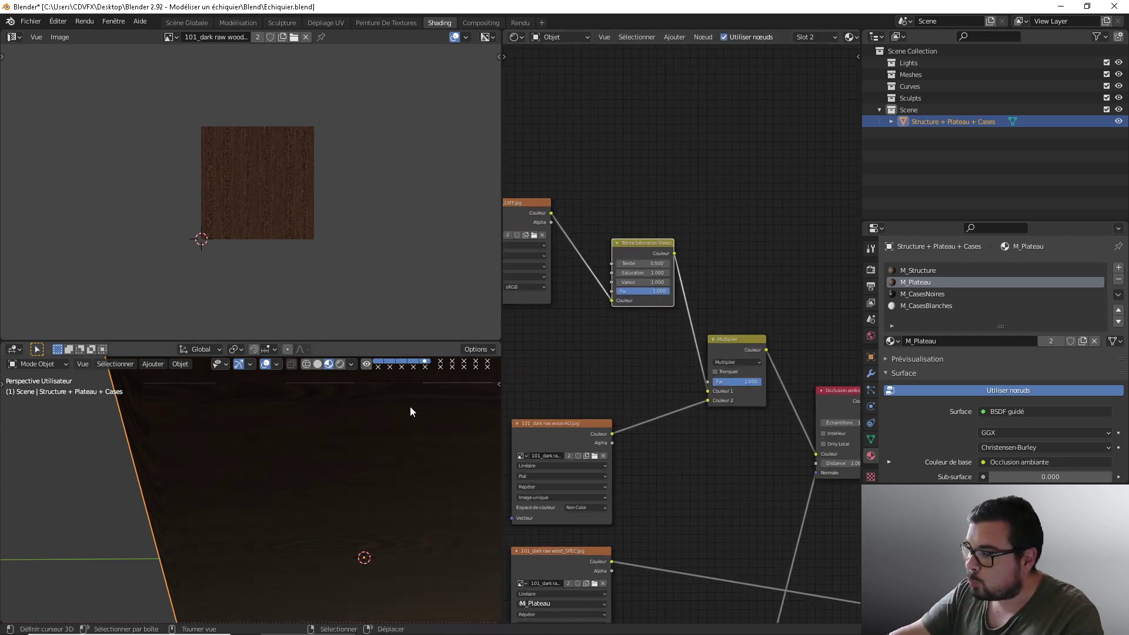
mouse_move(411, 405)
middle_down()
mouse_move(418, 427)
mouse_move(397, 402)
mouse_move(394, 421)
mouse_move(414, 419)
middle_up()
scroll(619, 299, up, 4)
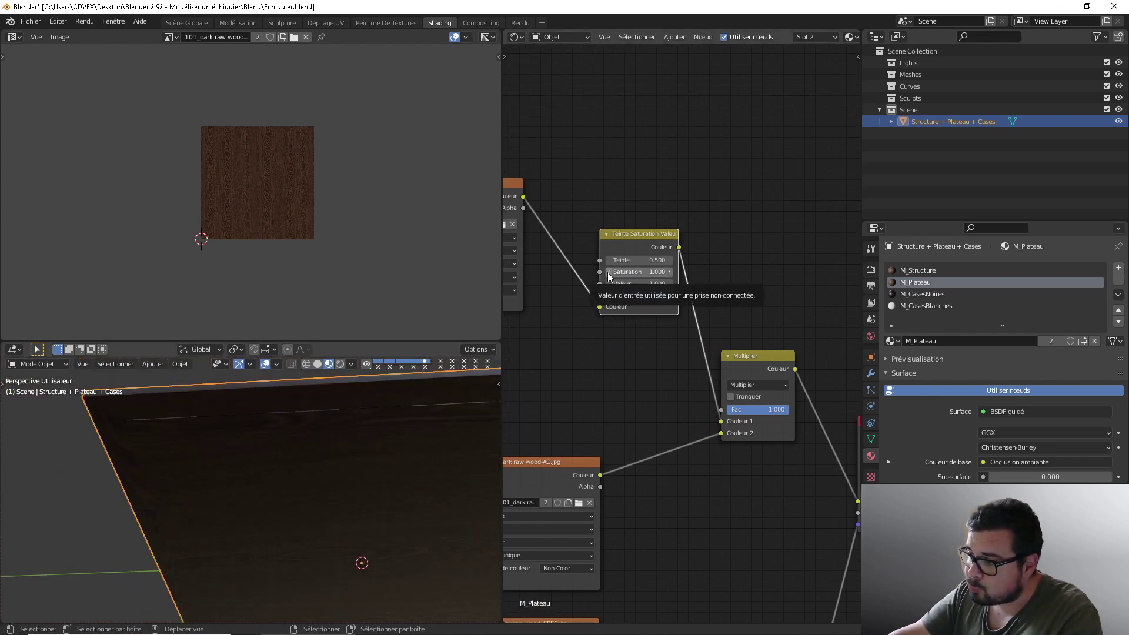
click(669, 273)
click(669, 273)
click(669, 273)
click(670, 272)
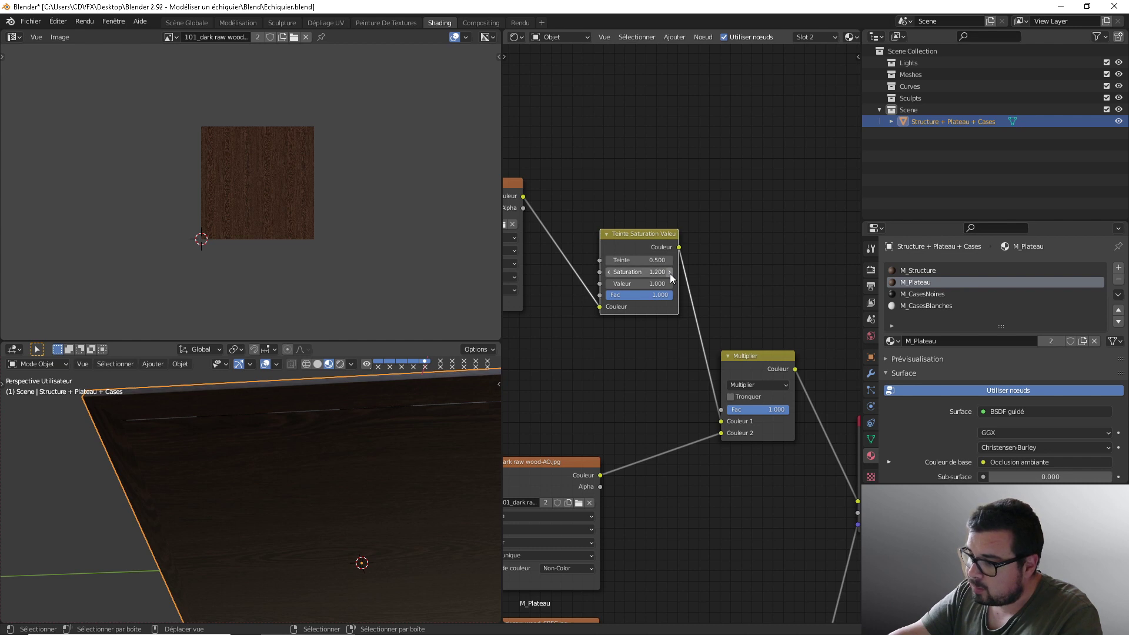
click(669, 273)
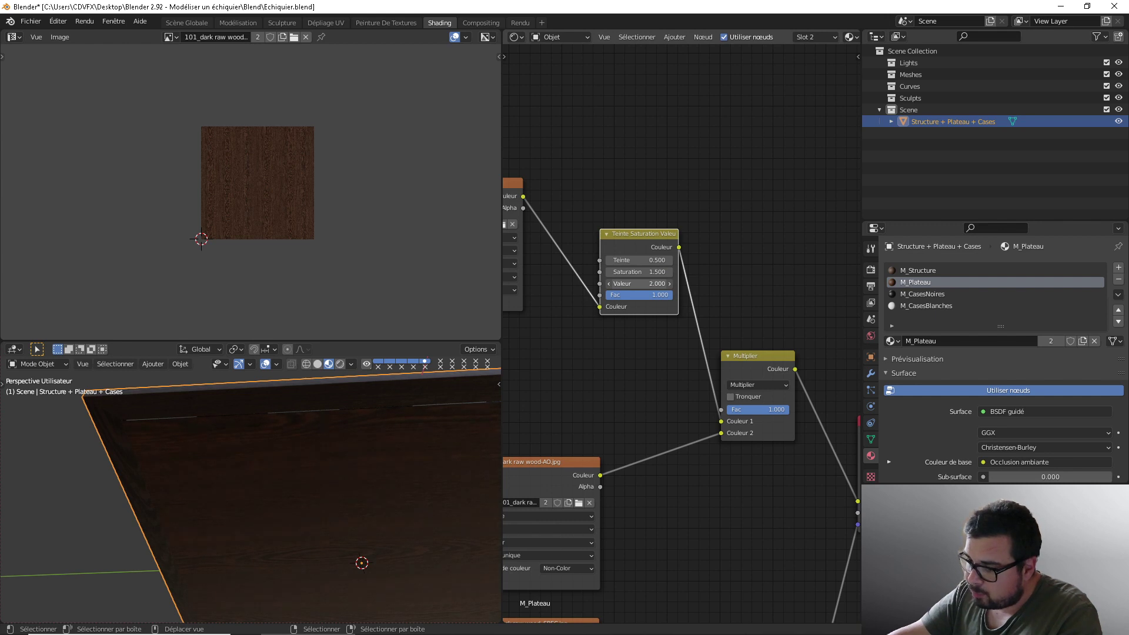
click(672, 273)
click(672, 273)
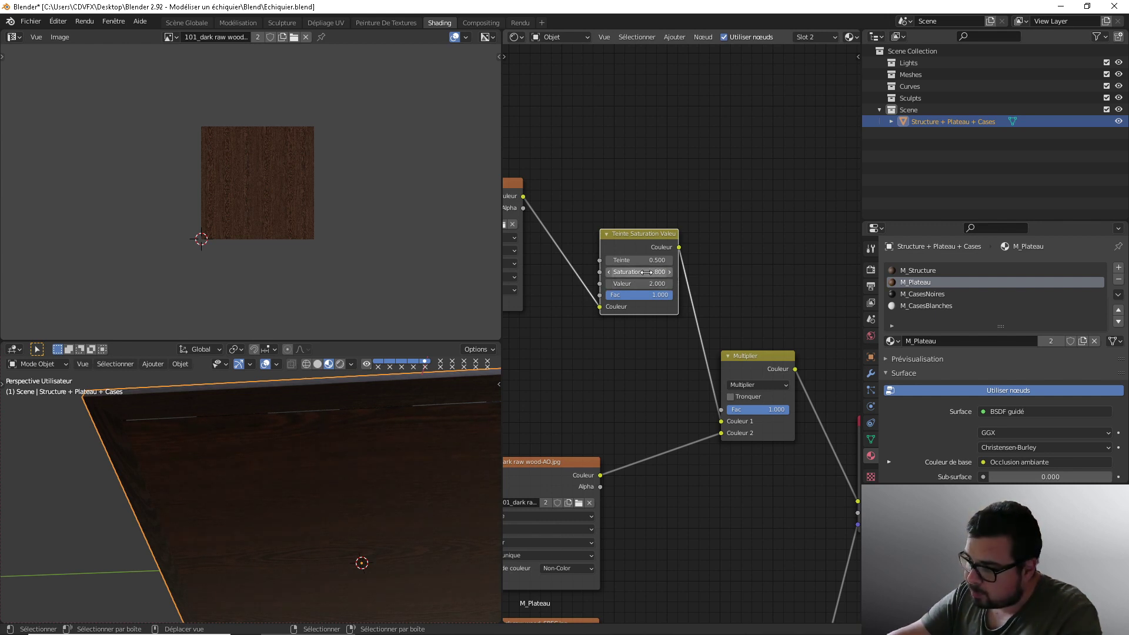
click(672, 273)
Deselect the chessboard and look closely at the recoloured wood on the board
middle_drag(495, 394, 327, 522)
scroll(326, 521, up, 3)
key(a)
click(295, 457)
middle_drag(294, 457, 295, 542)
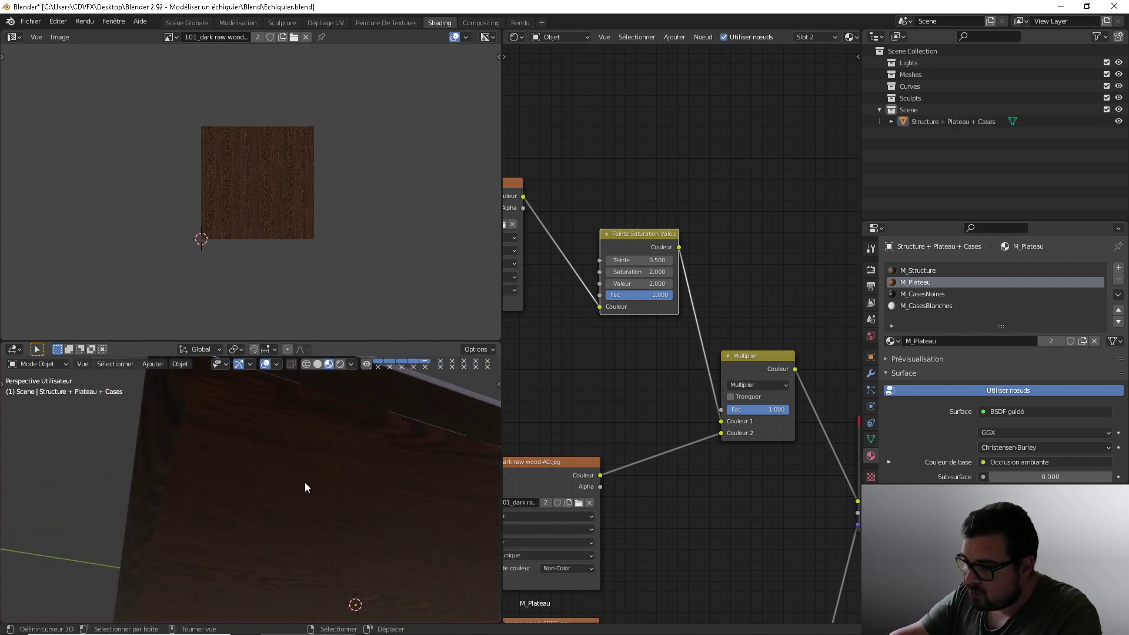
Insert a Brightness/Contrast (Luminosité contraste) node between M_Plateau's Hue/Saturation and Multiply nodes
middle_drag(655, 360, 682, 393)
scroll(320, 461, up, 1)
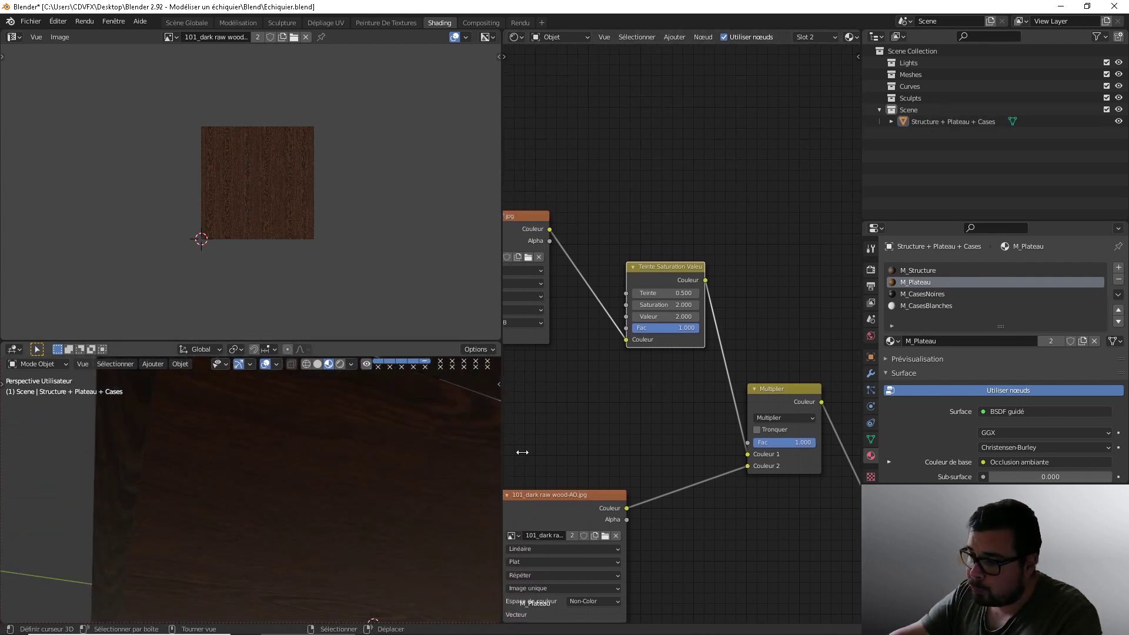
scroll(522, 452, down, 1)
key(shift+a)
mouse_move(588, 411)
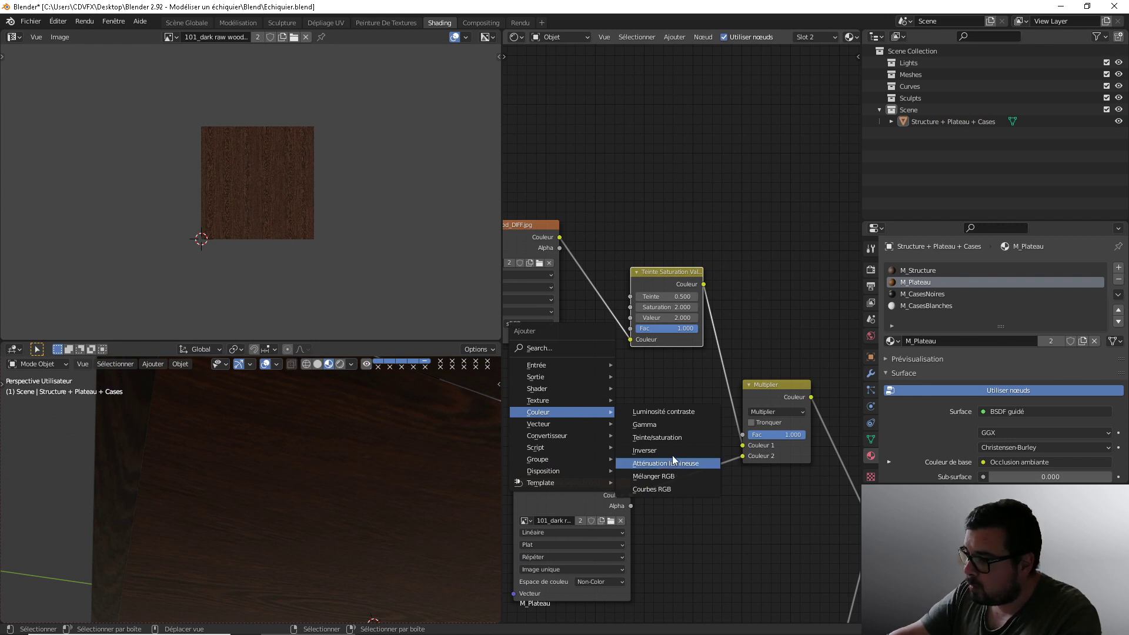
click(676, 415)
click(717, 301)
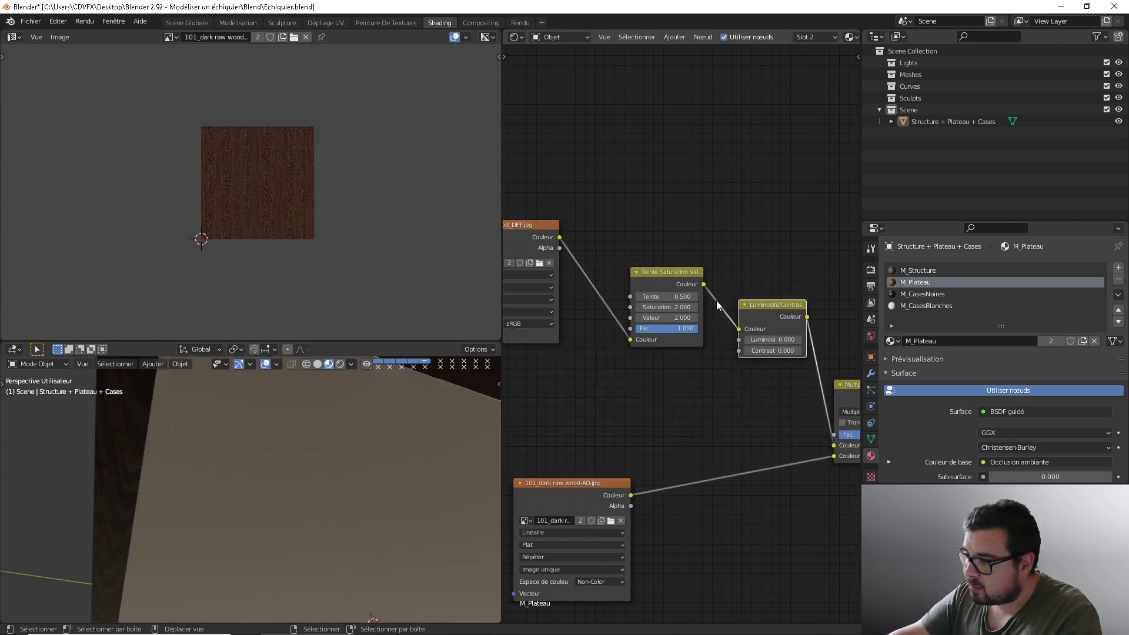
Set the Brightness/Contrast node's brightness to 0.400 and its contrast to 0.100
middle_drag(713, 313, 673, 324)
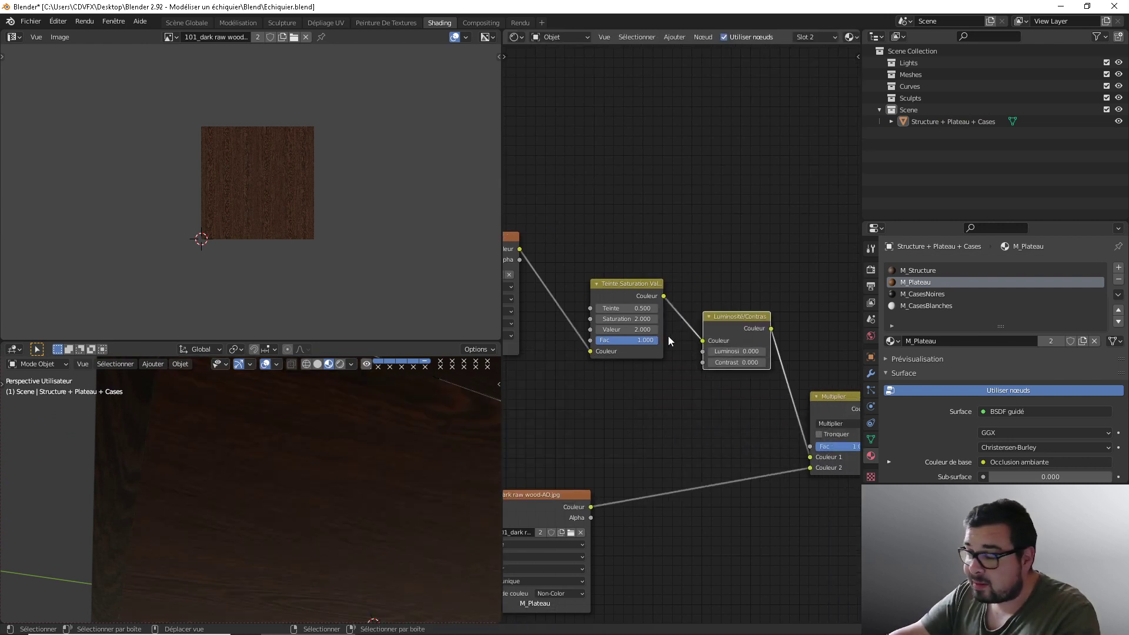
click(764, 351)
click(764, 351)
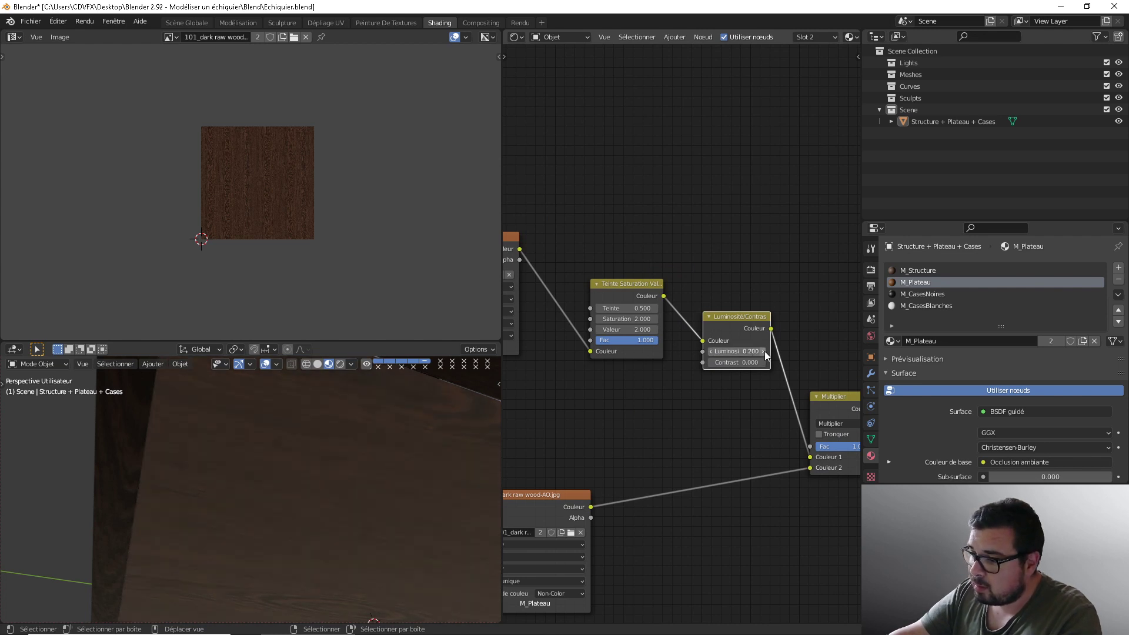
click(765, 351)
click(765, 352)
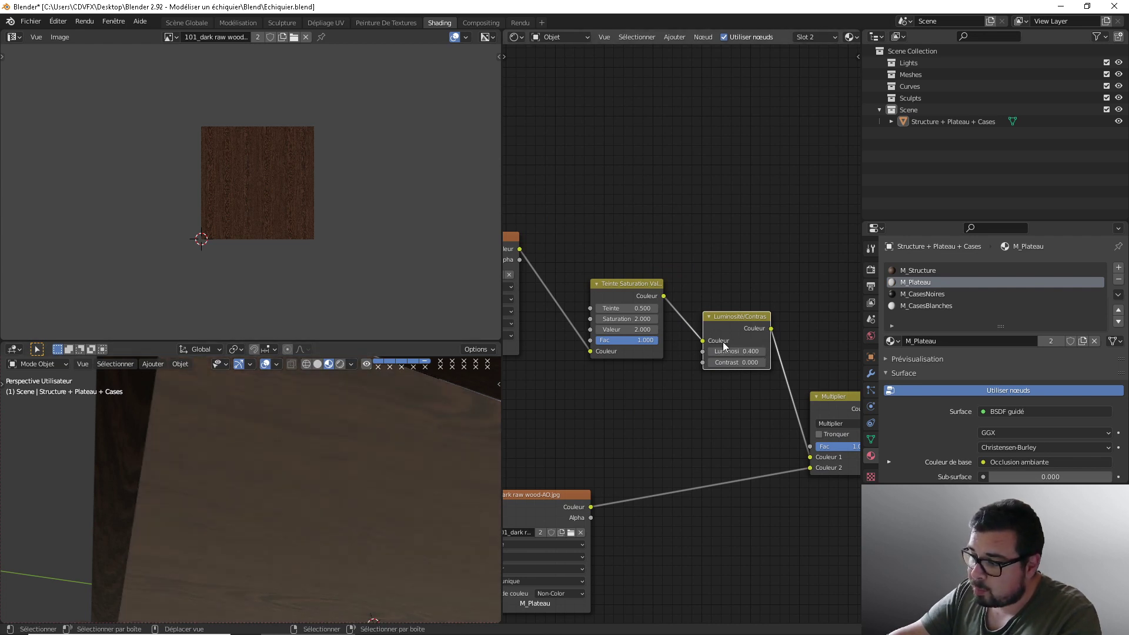
click(715, 363)
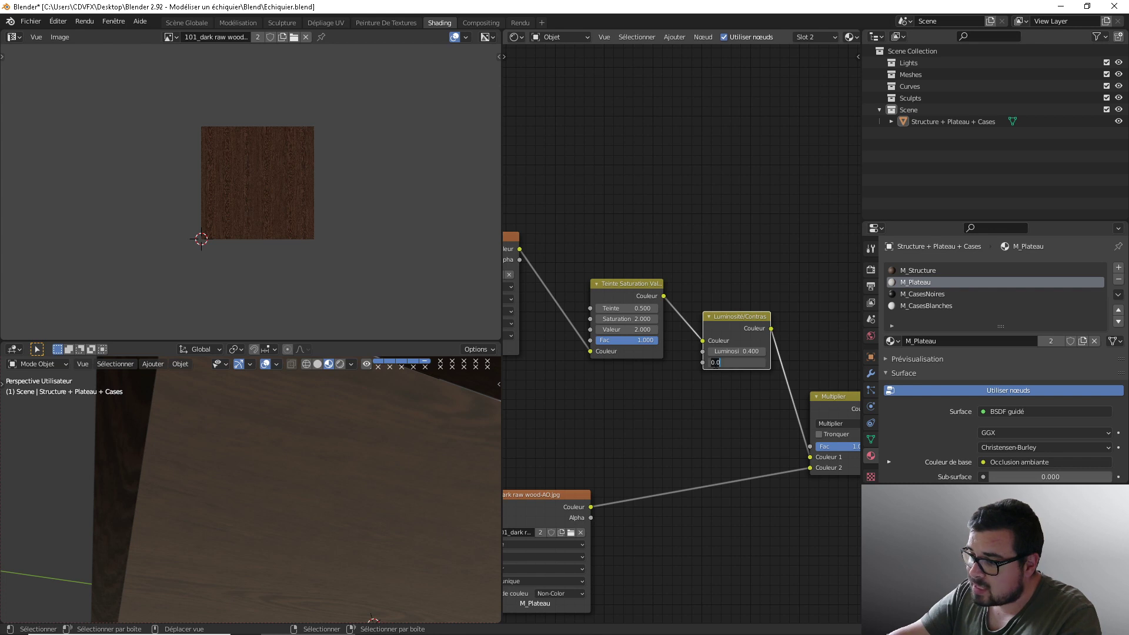
text(-0.2)
key(Return)
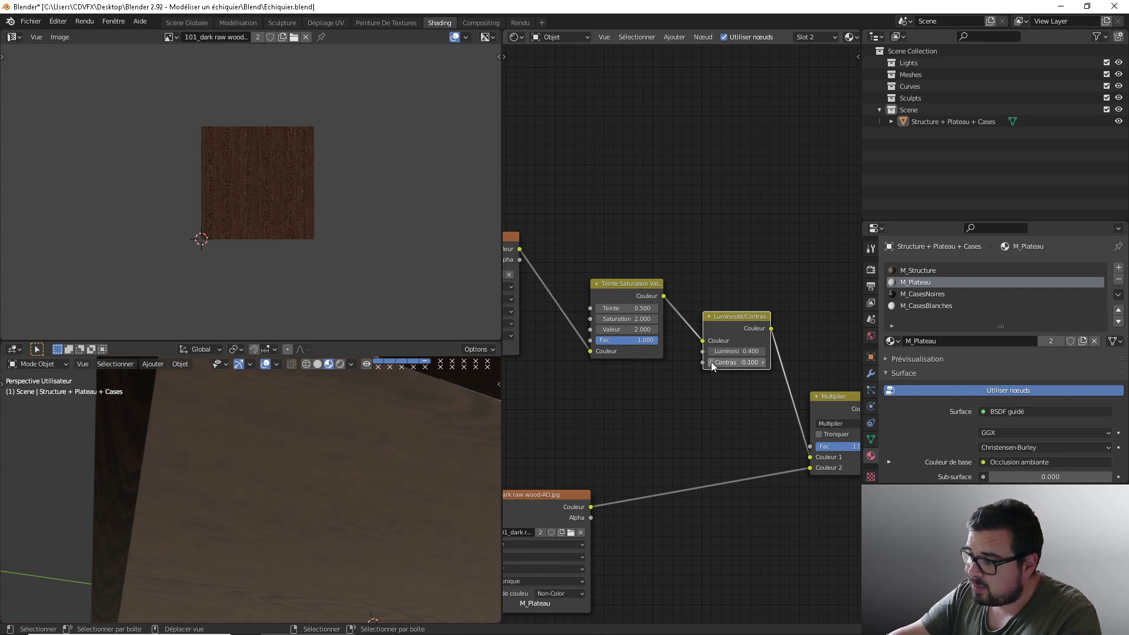
click(762, 363)
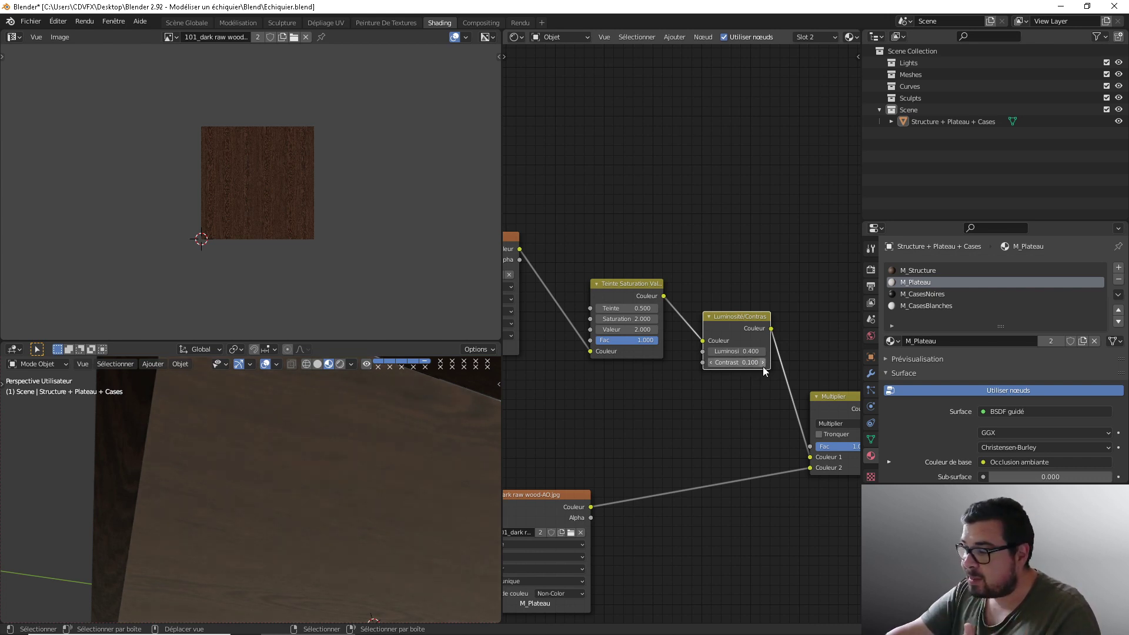
Set the contrast of M_Plateau's Brightness/Contrast node to 0.800 and check the wood on the board
click(763, 363)
click(763, 363)
click(763, 363)
click(763, 362)
click(762, 363)
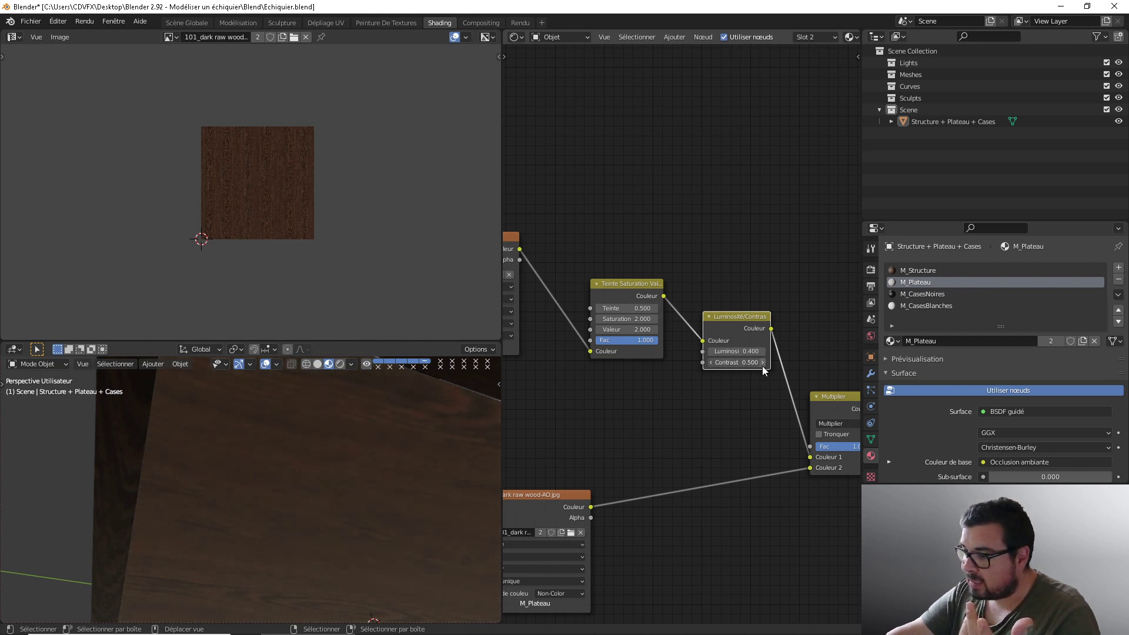
click(762, 363)
click(763, 363)
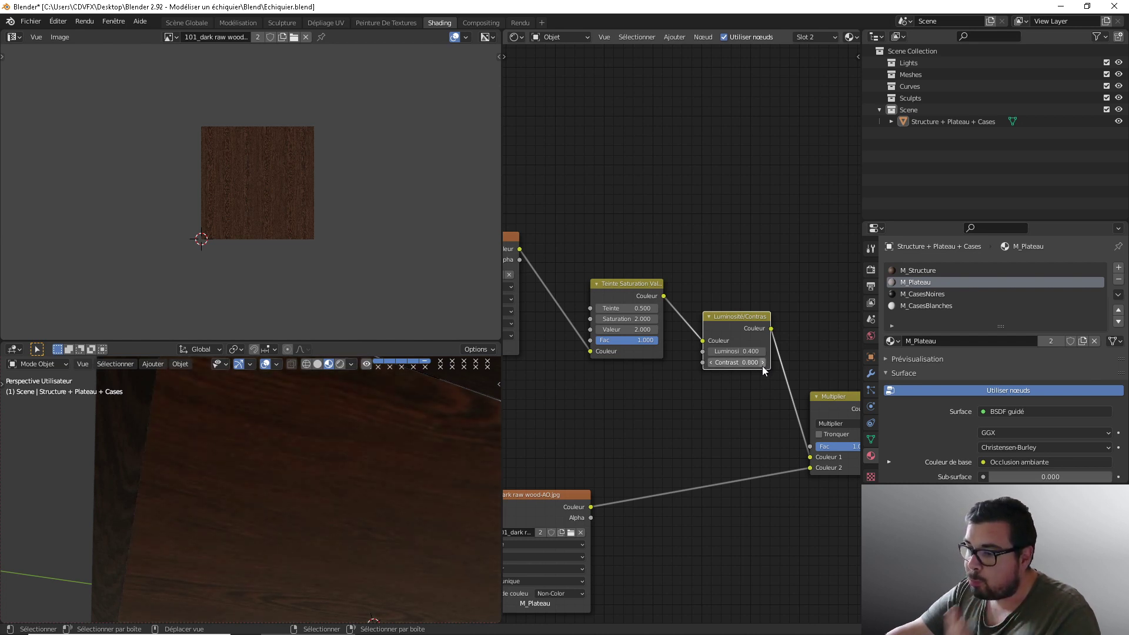
middle_drag(316, 457, 296, 562)
middle_drag(266, 516, 270, 421)
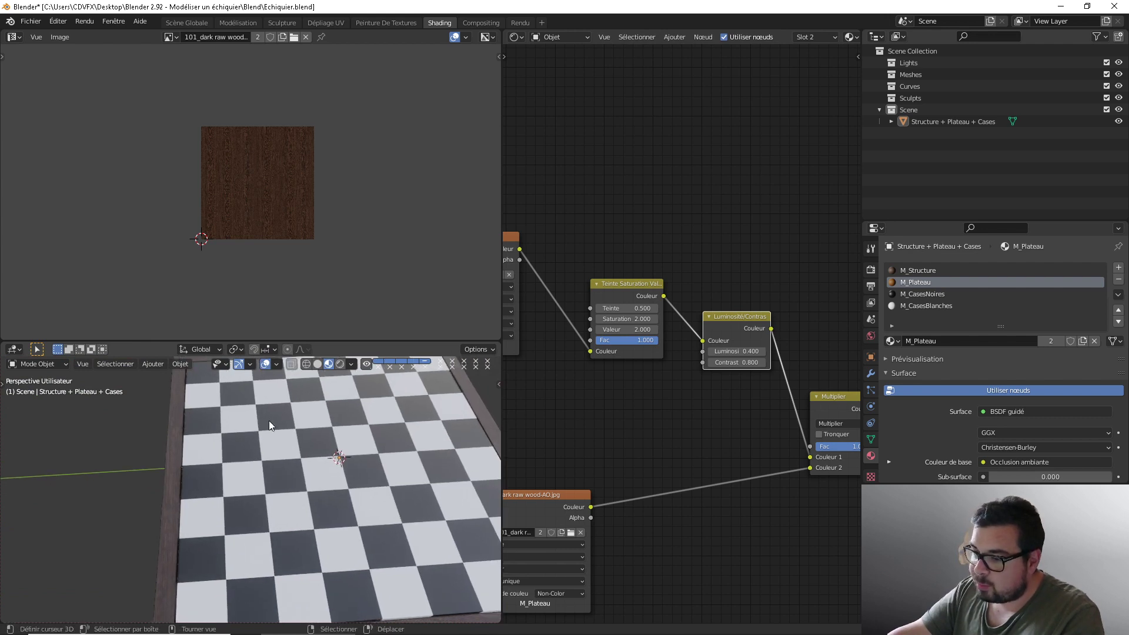
Copy all of M_Structure's shader nodes for reuse in the M_CasesNoires material
click(924, 294)
scroll(672, 393, down, 5)
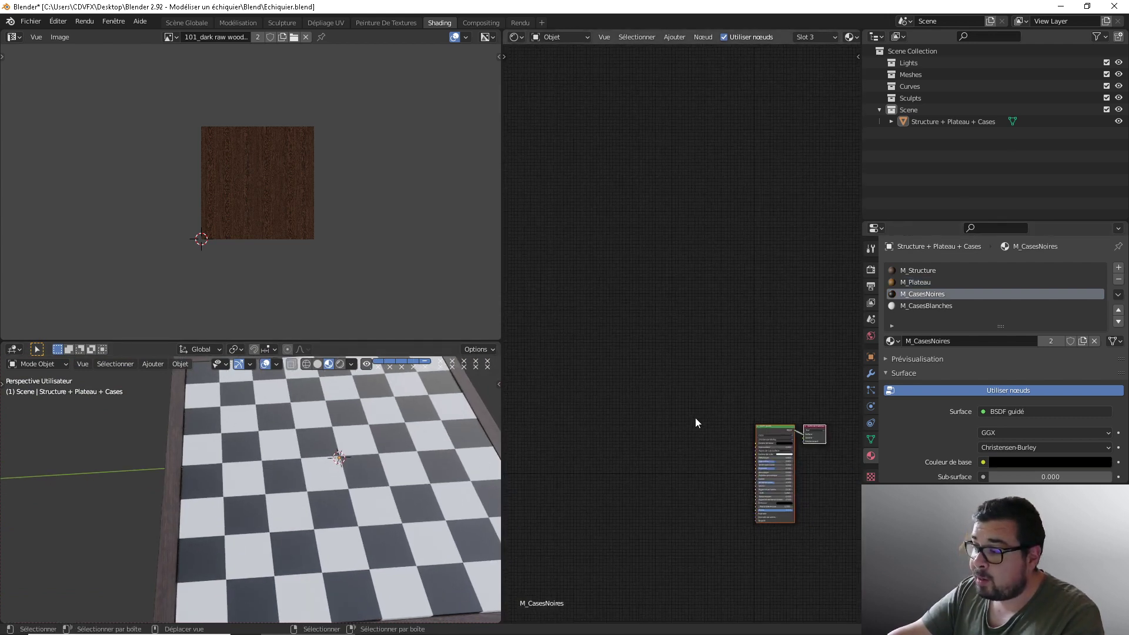
scroll(677, 342, up, 2)
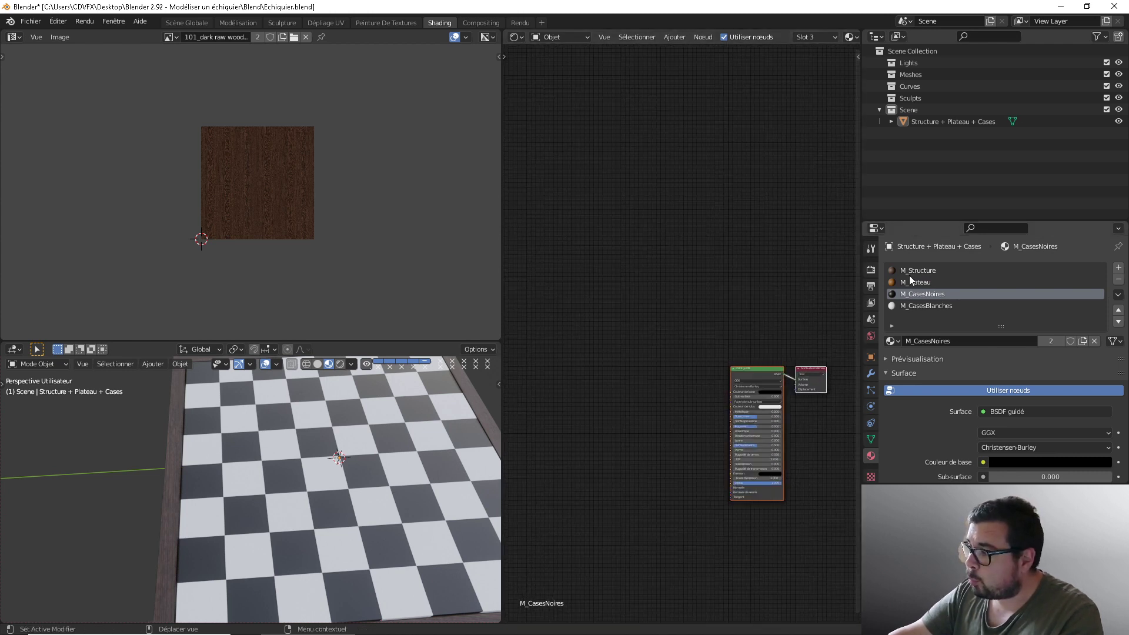
click(927, 271)
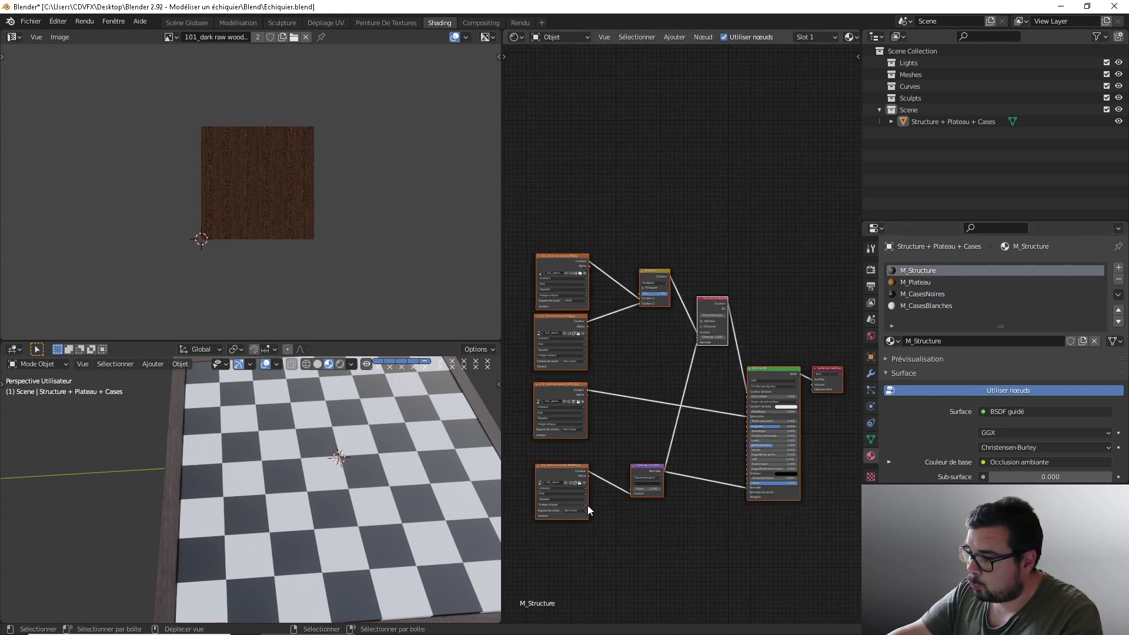
drag(734, 247, 515, 528)
drag(836, 254, 538, 556)
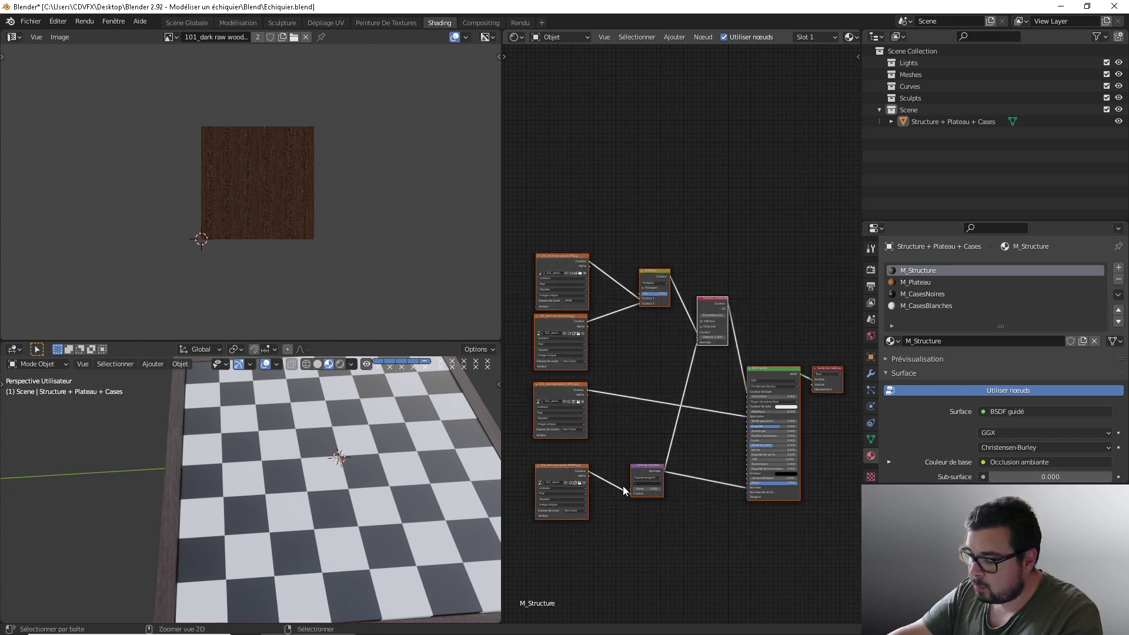
Replace M_CasesNoires' default shader nodes with the nodes copied from M_Structure
click(926, 295)
drag(804, 301, 643, 552)
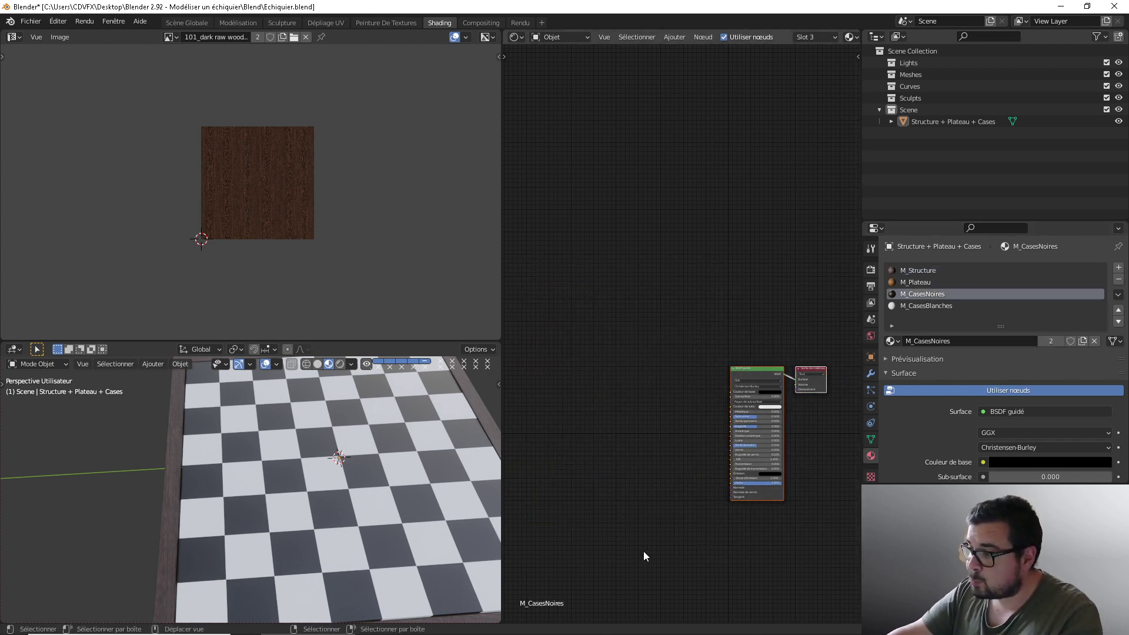
key(Delete)
key(ctrl+v)
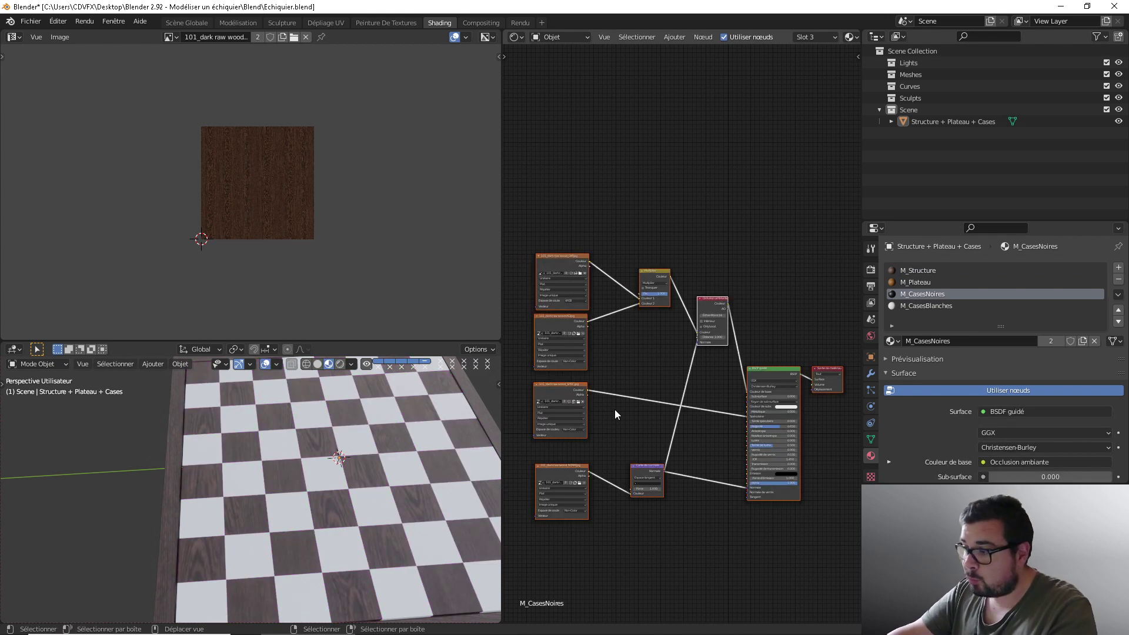
Unlink the dark raw wood images from M_CasesNoires' four image texture nodes
scroll(580, 280, up, 4)
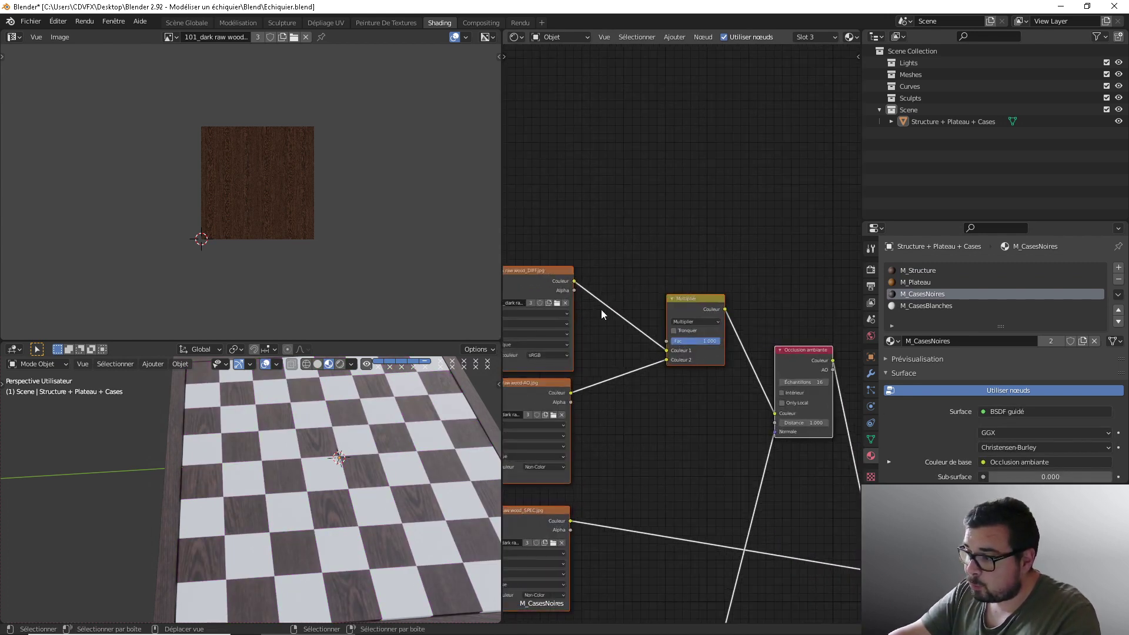
middle_drag(569, 301, 660, 304)
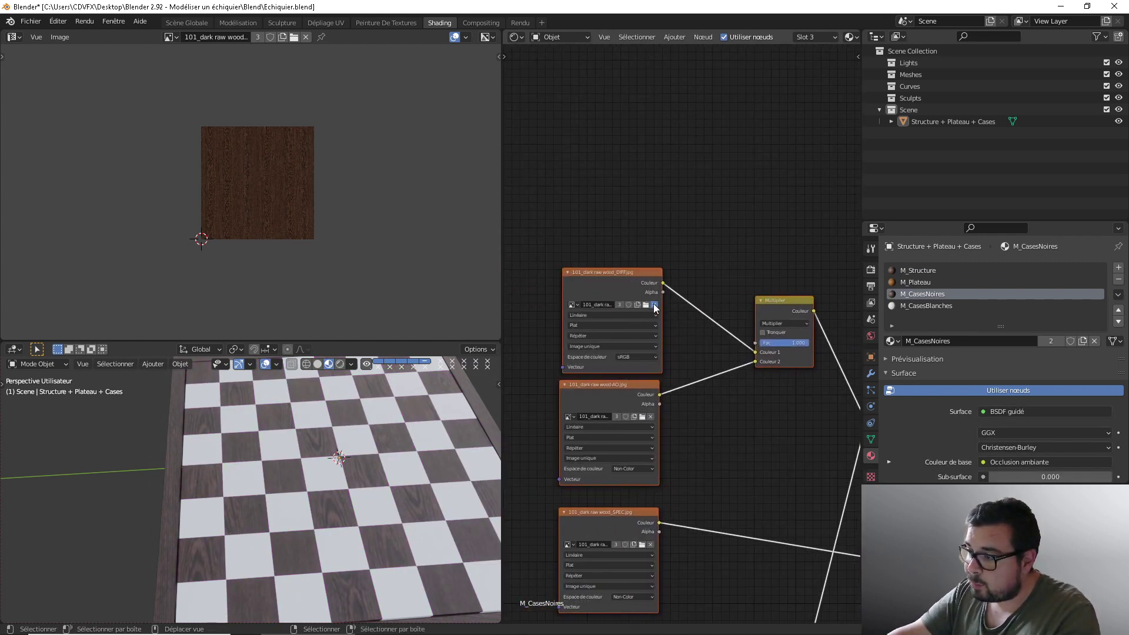
click(655, 305)
click(651, 417)
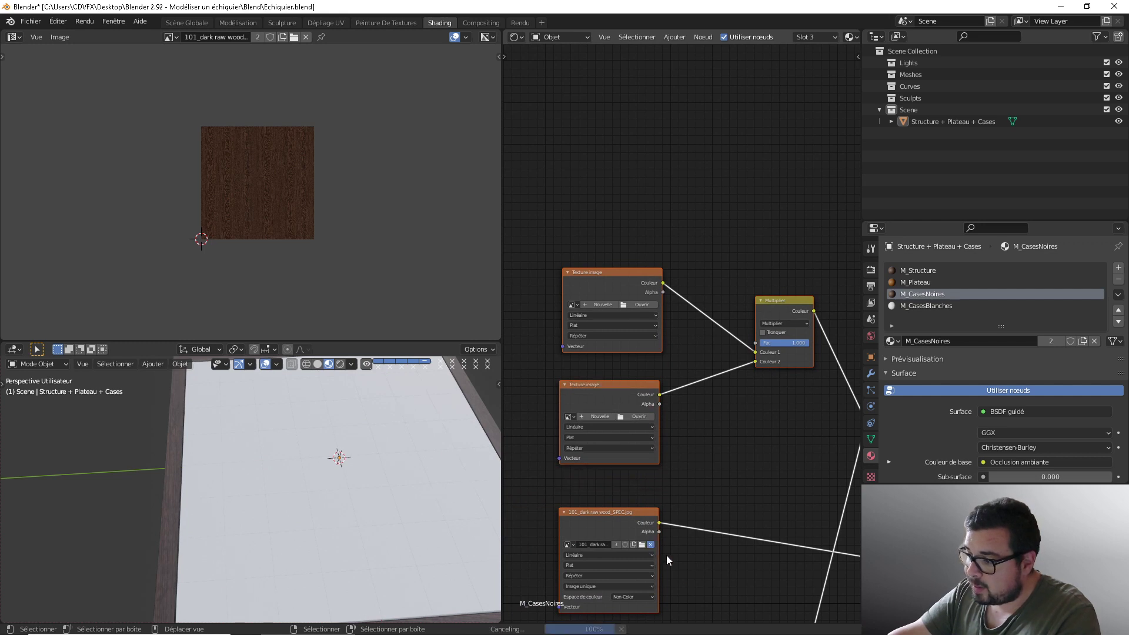
click(651, 545)
shift+scroll(681, 516, down, 3)
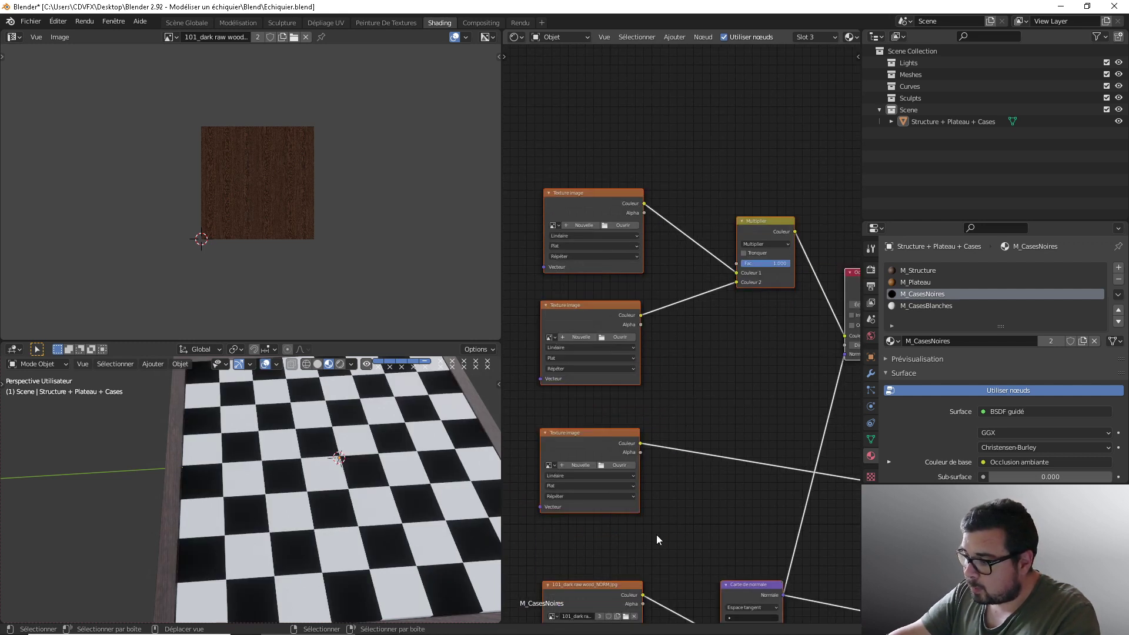
middle_drag(657, 540, 687, 331)
click(643, 531)
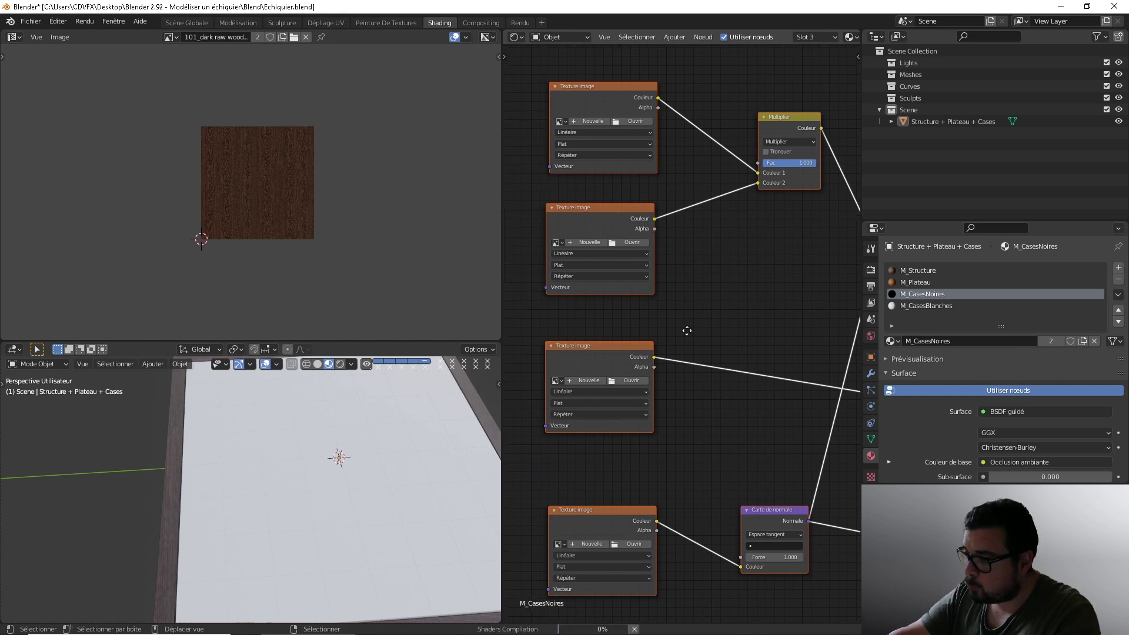
Start opening an image for M_CasesNoires' diffuse texture node and list the folders in D:\Stock Global\Textures Sketchup by full name
shift+scroll(671, 311, up, 5)
click(641, 274)
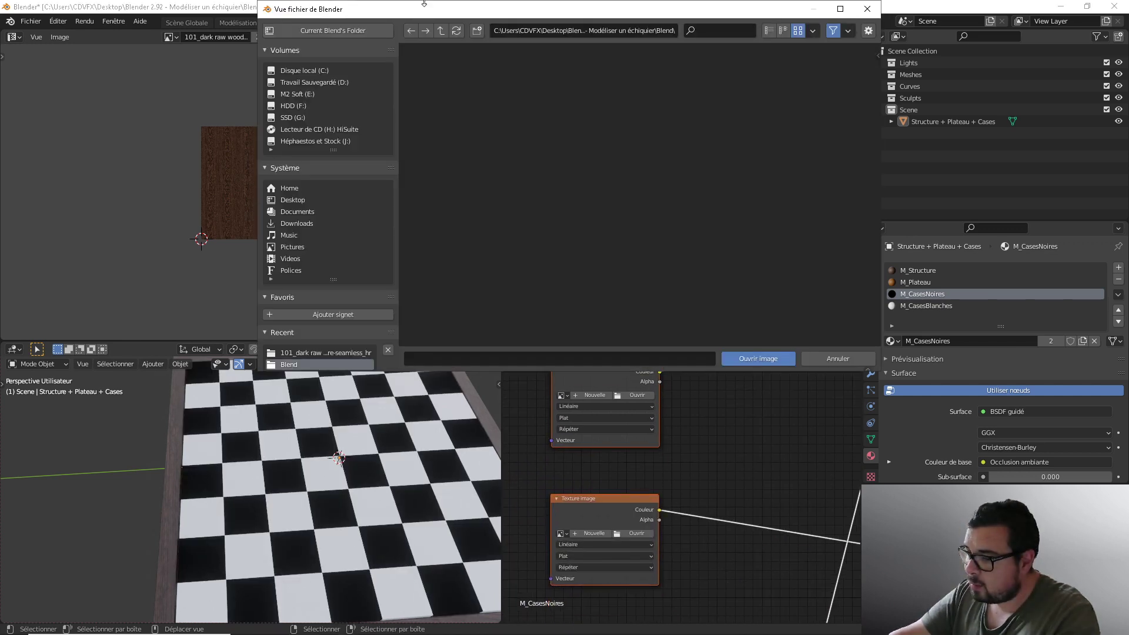
click(337, 351)
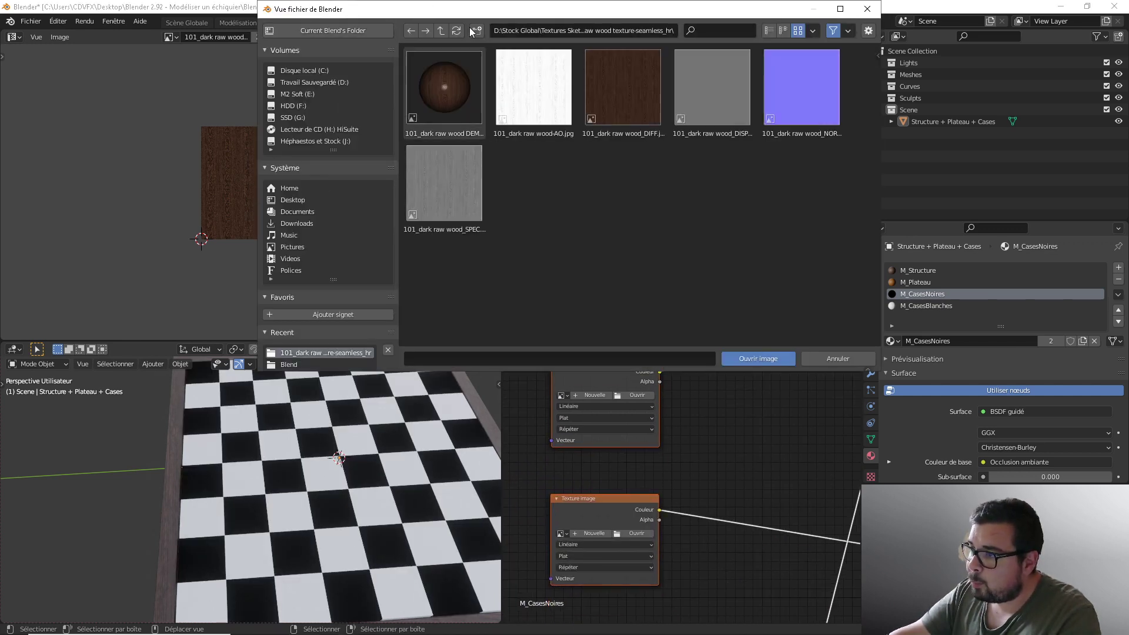
click(442, 30)
click(442, 29)
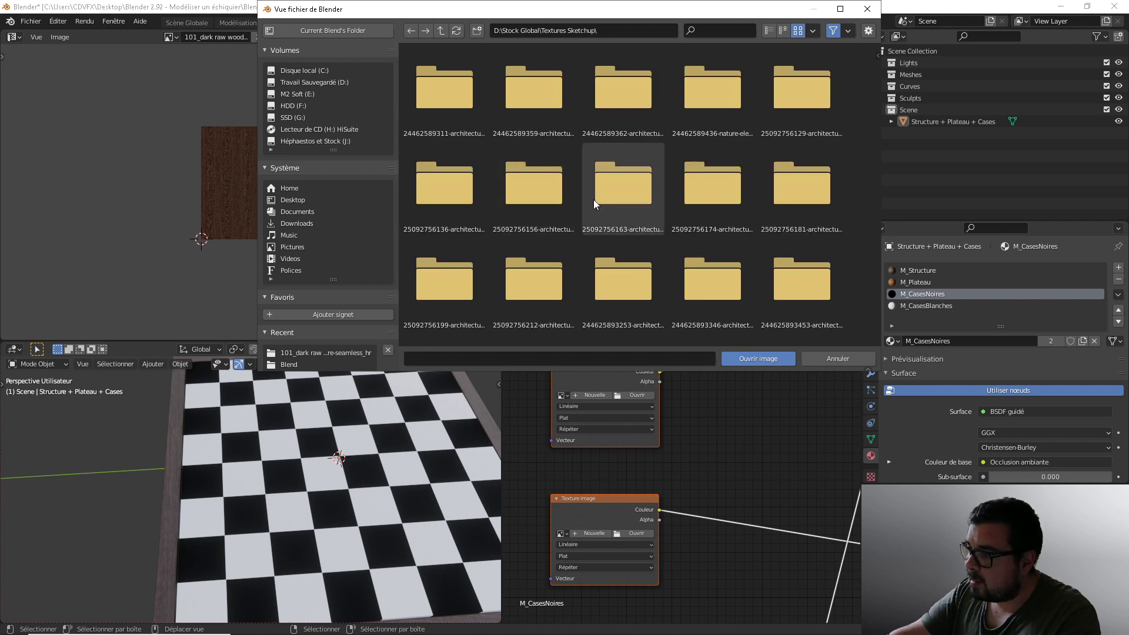
scroll(594, 200, down, 2)
click(770, 30)
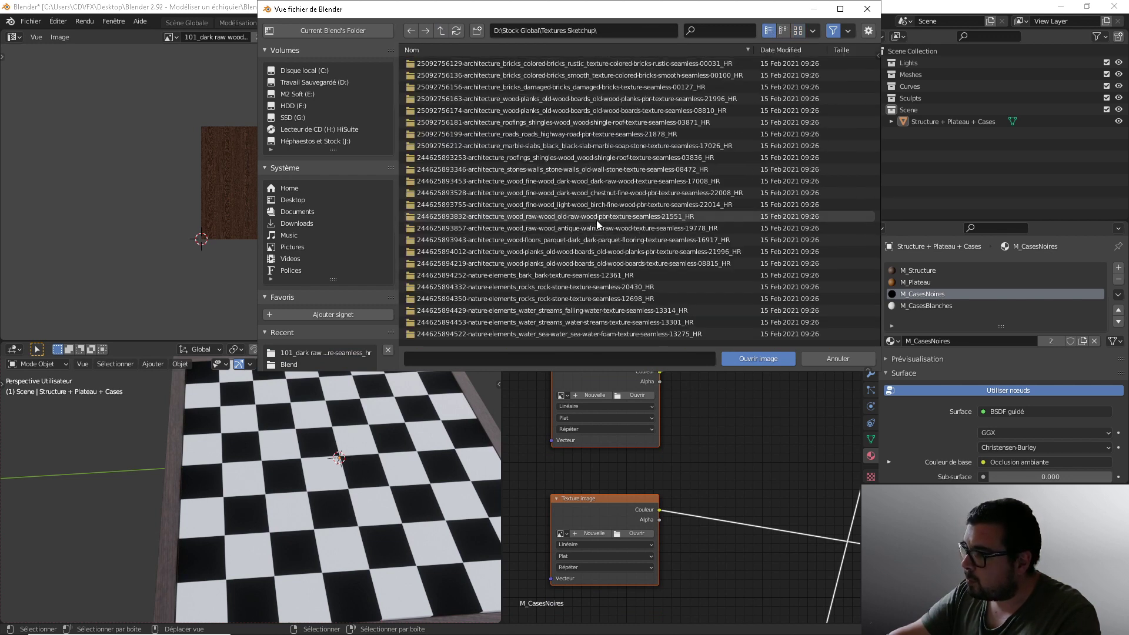
scroll(594, 220, down, 3)
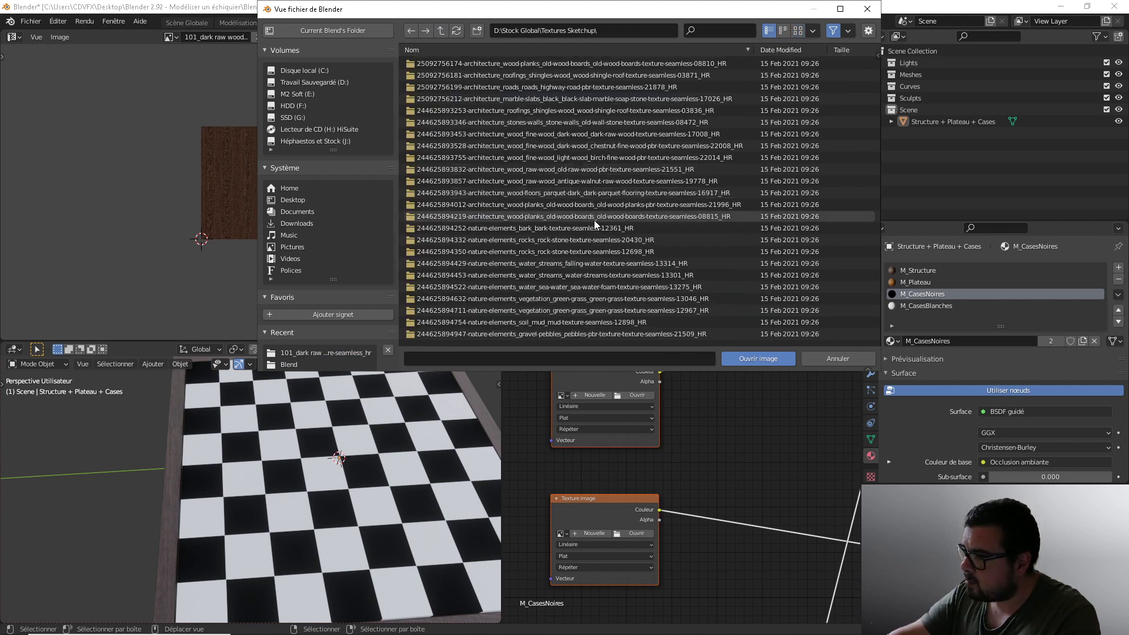
Load 140_Birch fine wood_DIFF.jpg from the birch-fine-wood PBR texture folder into the diffuse texture node
click(543, 158)
click(505, 63)
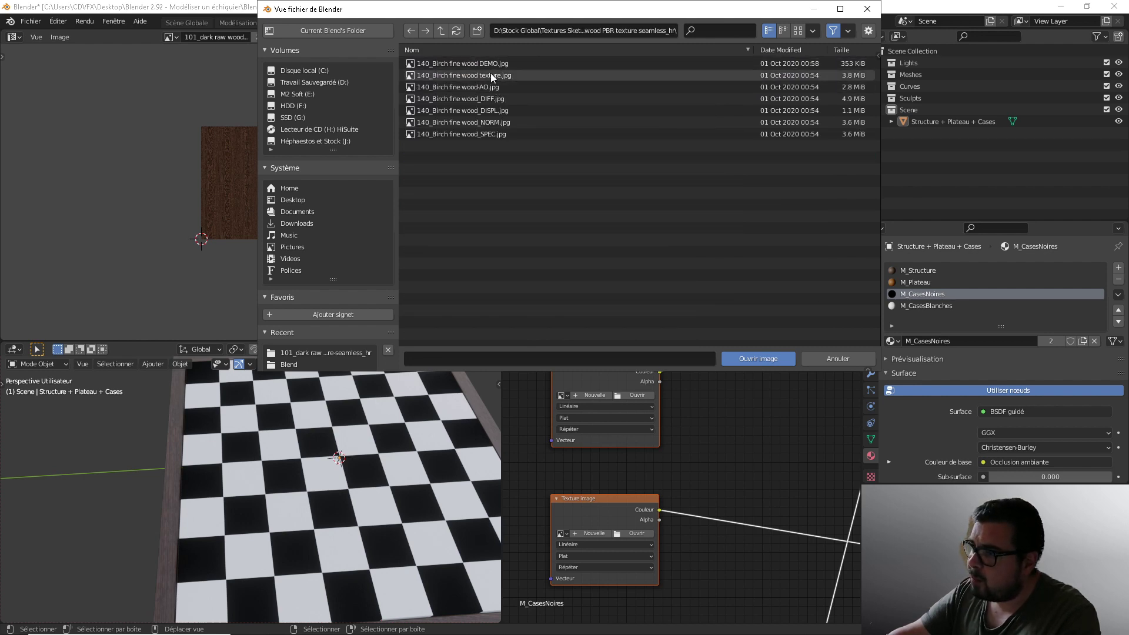
click(798, 31)
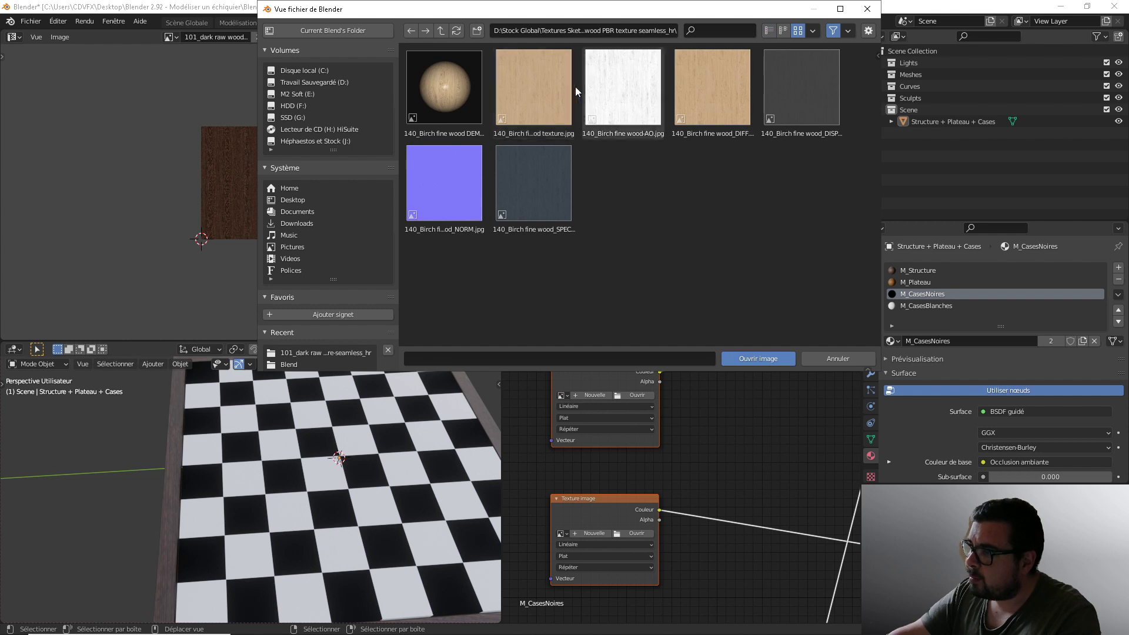
click(726, 115)
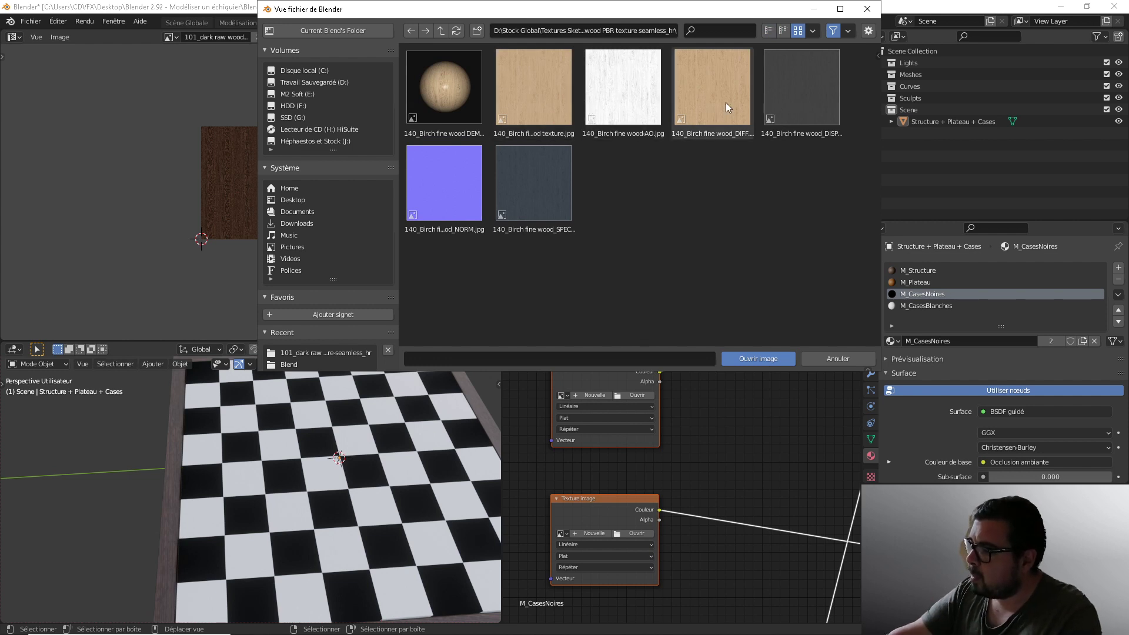
double_click(726, 103)
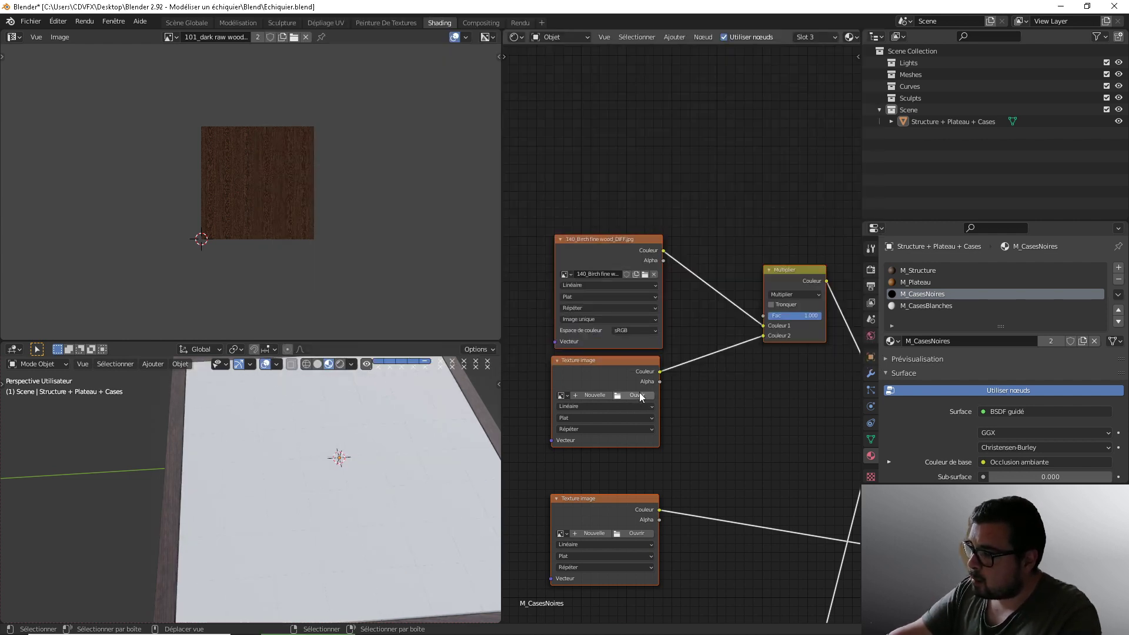
Load 140_Birch fine wood-AO.jpg into the second texture node feeding Multiply and set its colour space to Non-Color
click(638, 395)
click(623, 87)
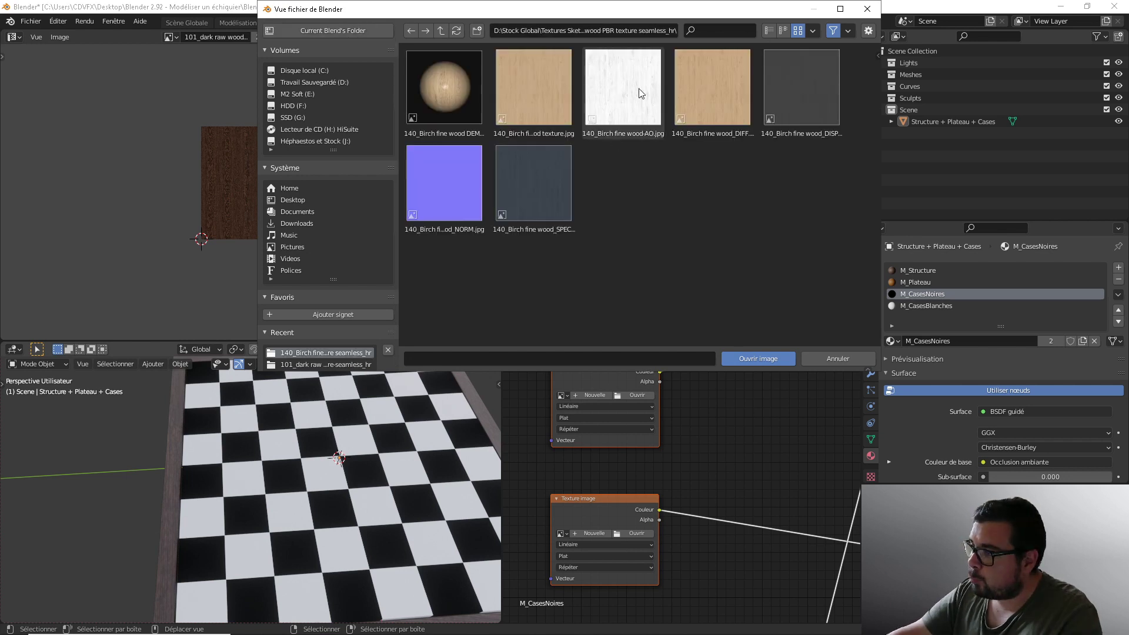
double_click(623, 88)
click(628, 451)
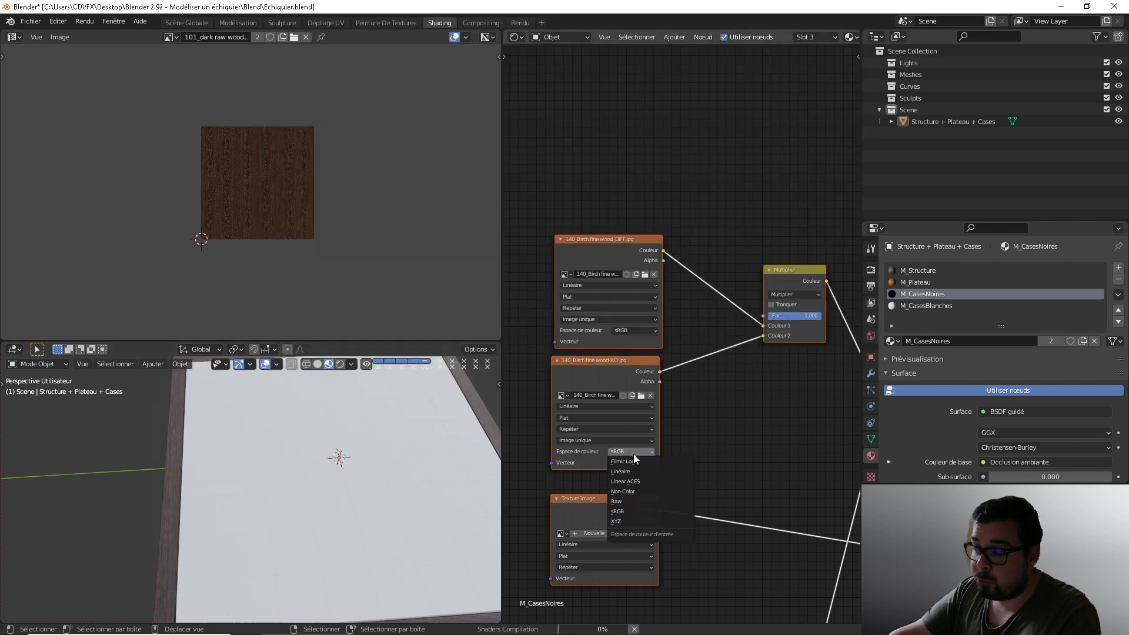
click(636, 491)
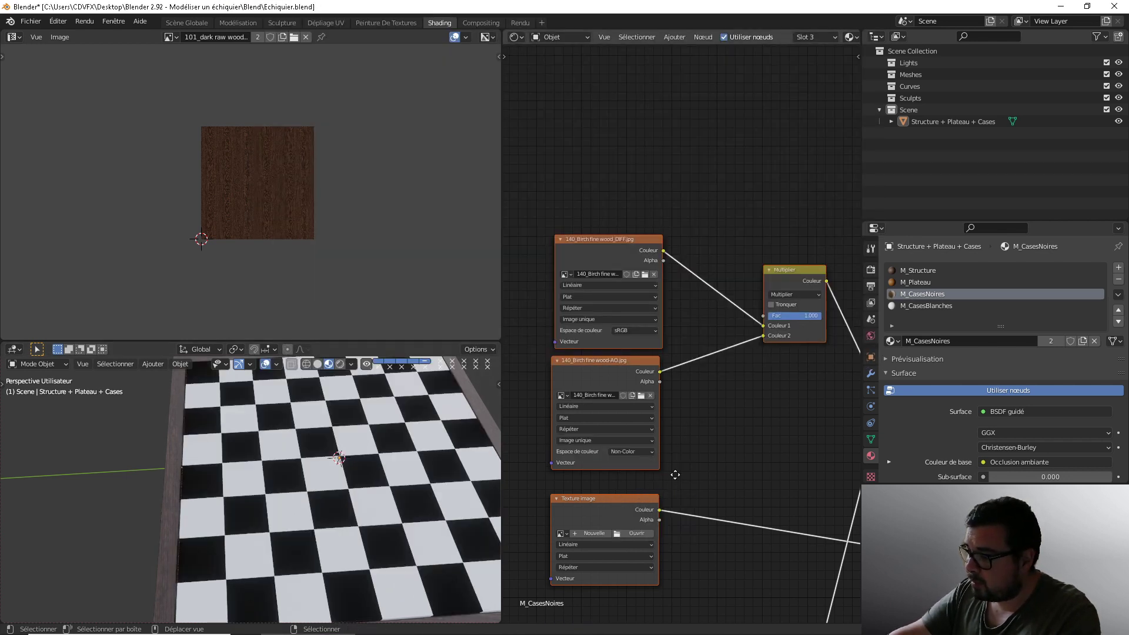
Load 140_Birch fine wood_SPEC.jpg into the third image texture node and set its colour space to Non-Color
middle_drag(654, 511, 647, 452)
click(633, 474)
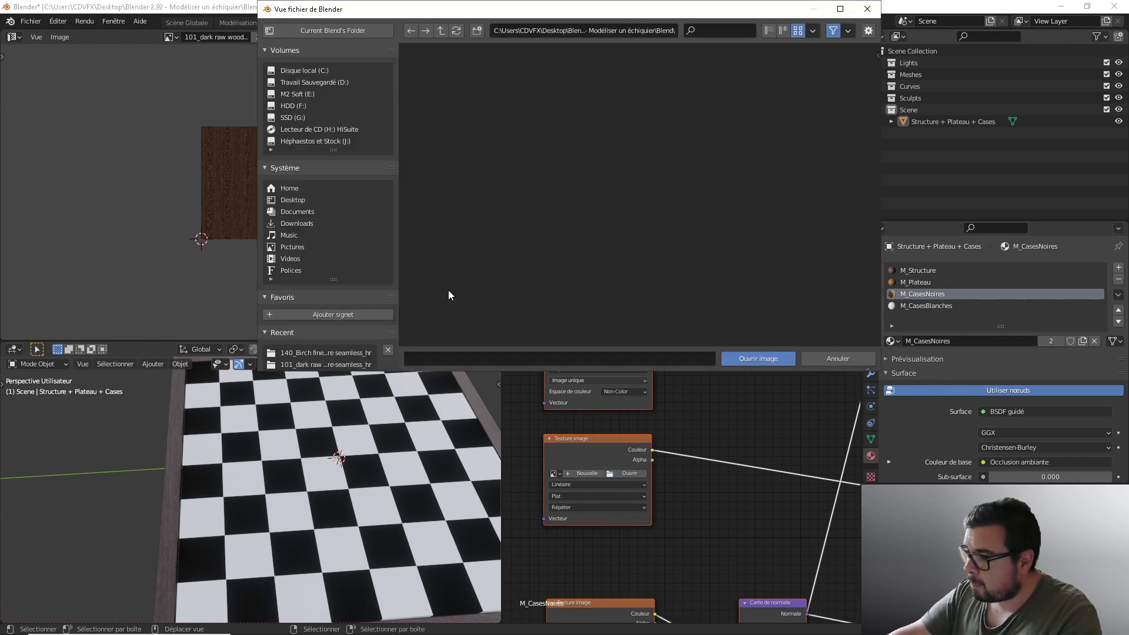
click(330, 352)
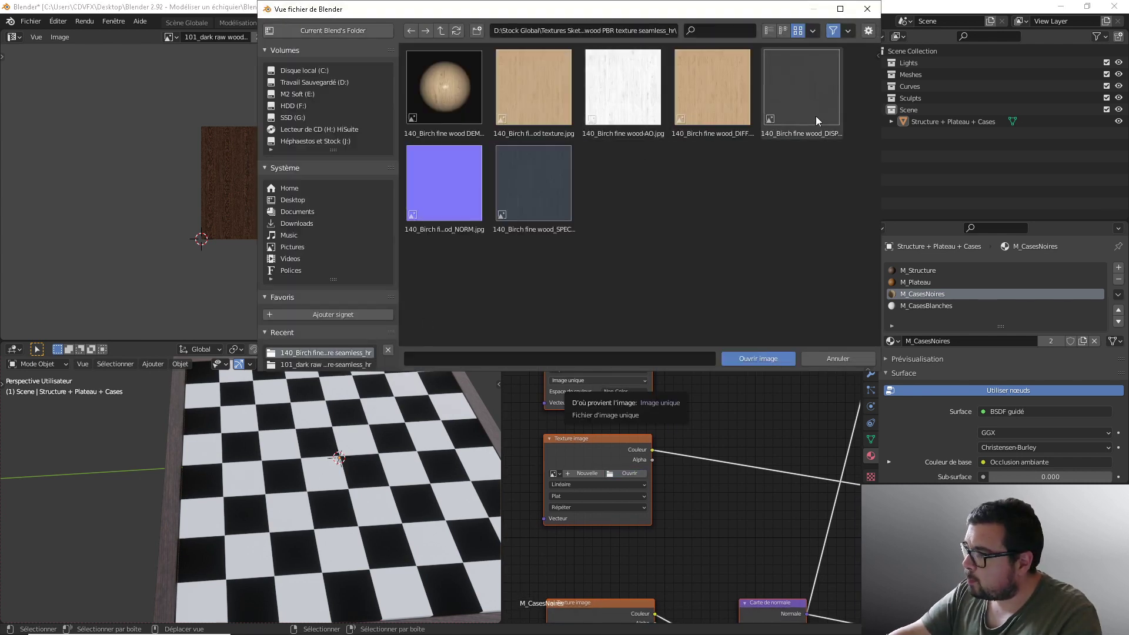
double_click(548, 202)
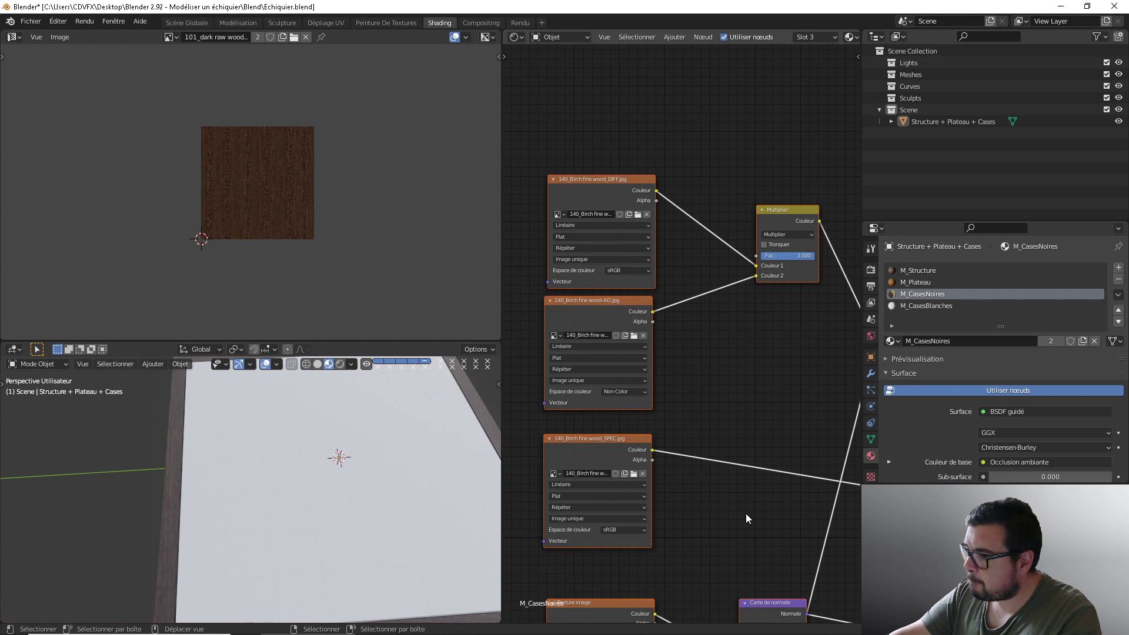
middle_drag(698, 489, 683, 451)
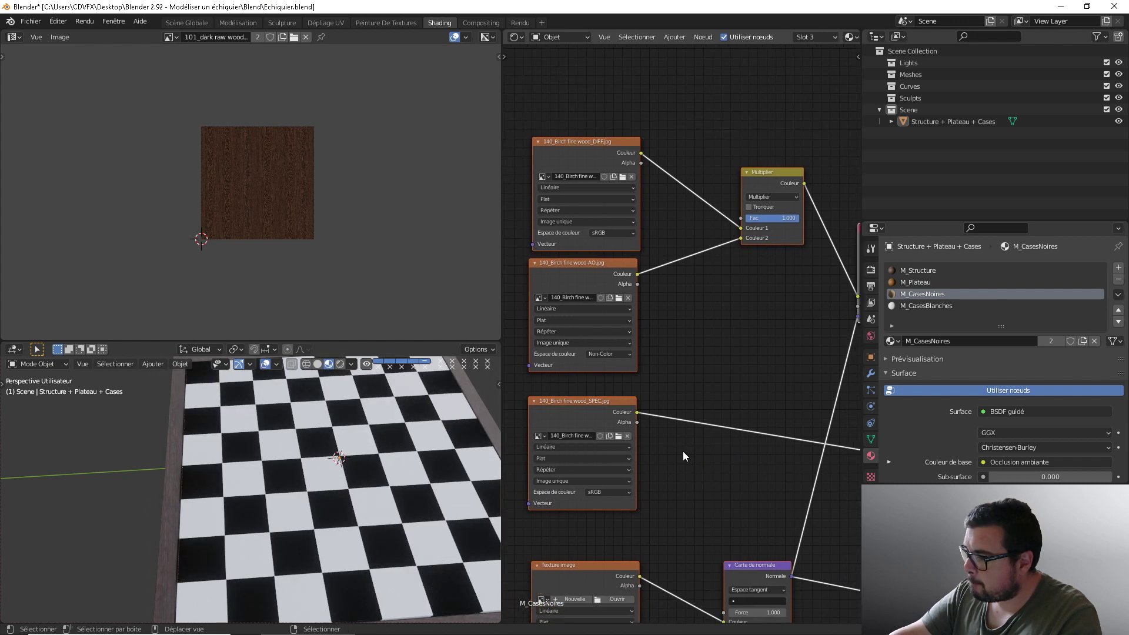
click(607, 492)
click(610, 532)
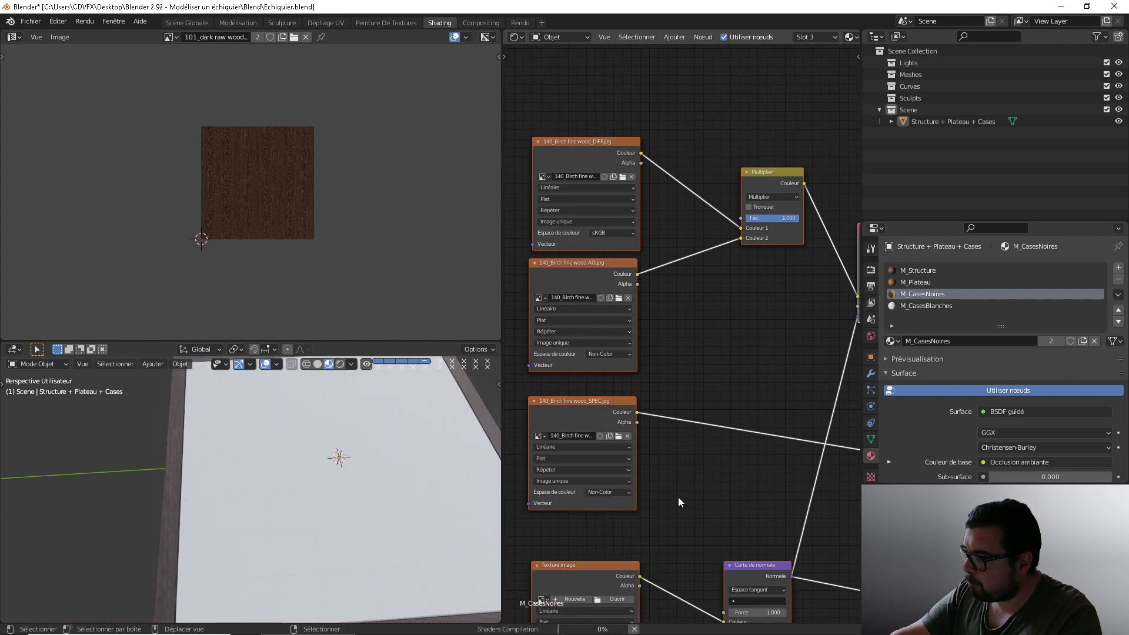
Load 140_Birch fine wood_NORM.jpg into the texture node feeding the normal map and set its colour space to Non-Color
middle_drag(678, 489, 674, 349)
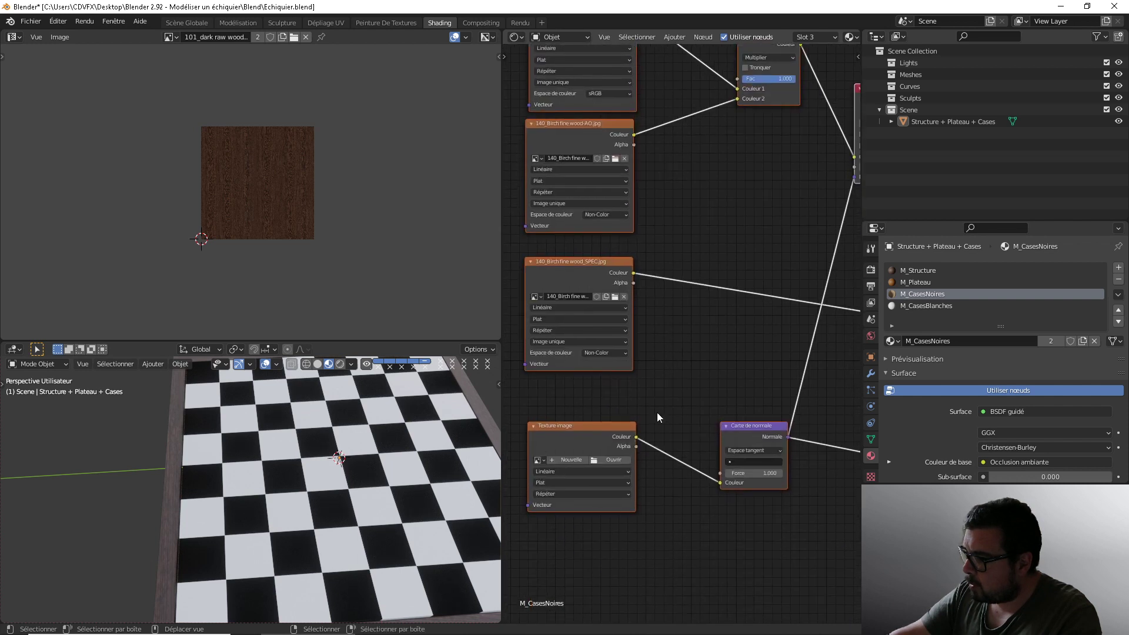
click(618, 459)
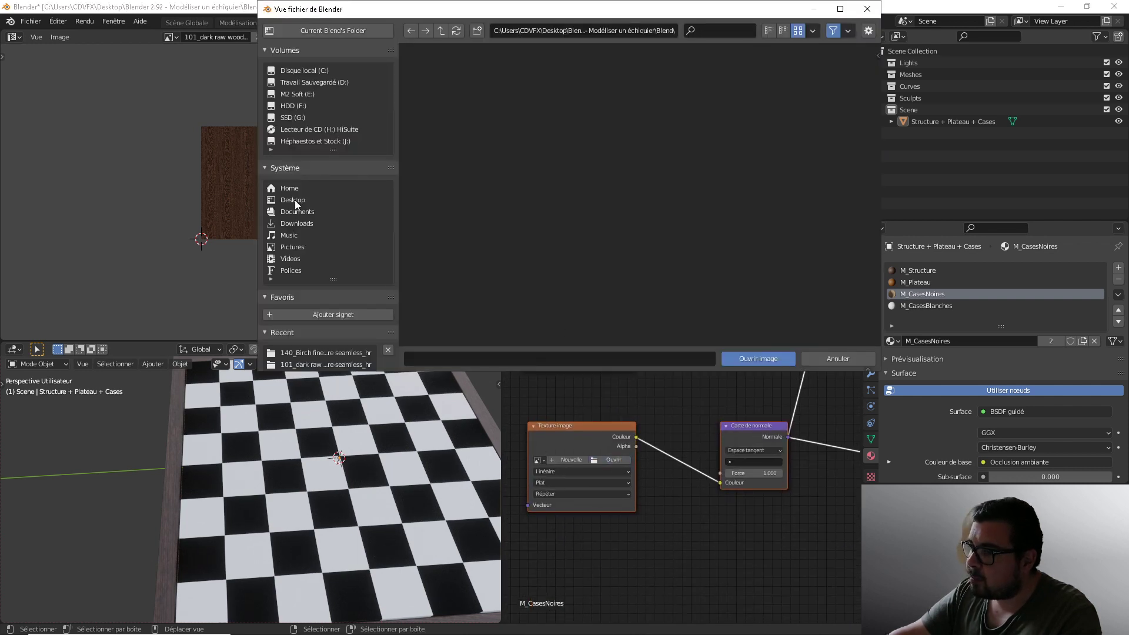
click(343, 351)
double_click(433, 200)
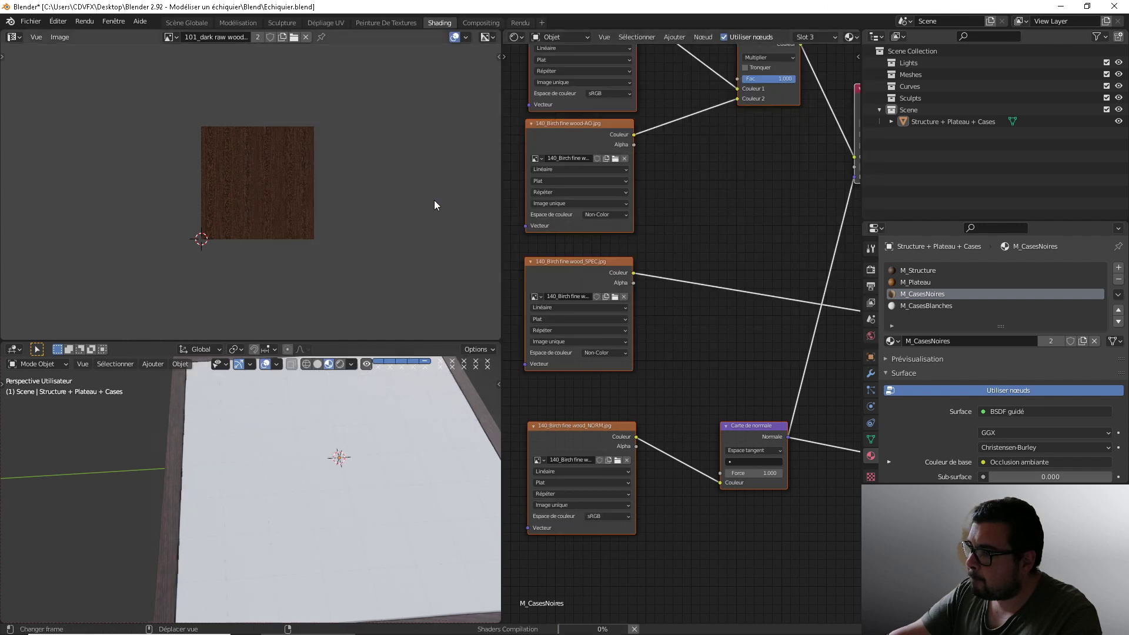
click(614, 517)
click(609, 556)
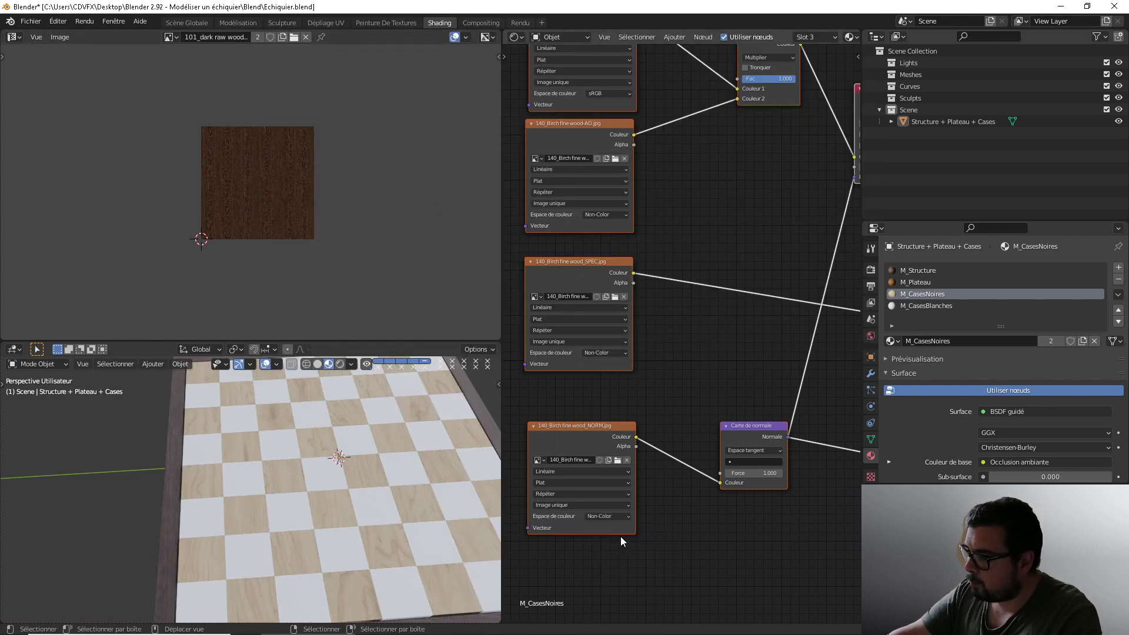
Copy M_CasesNoires's whole node tree and paste it into M_CasesBlanches in place of its existing nodes
scroll(352, 497, up, 5)
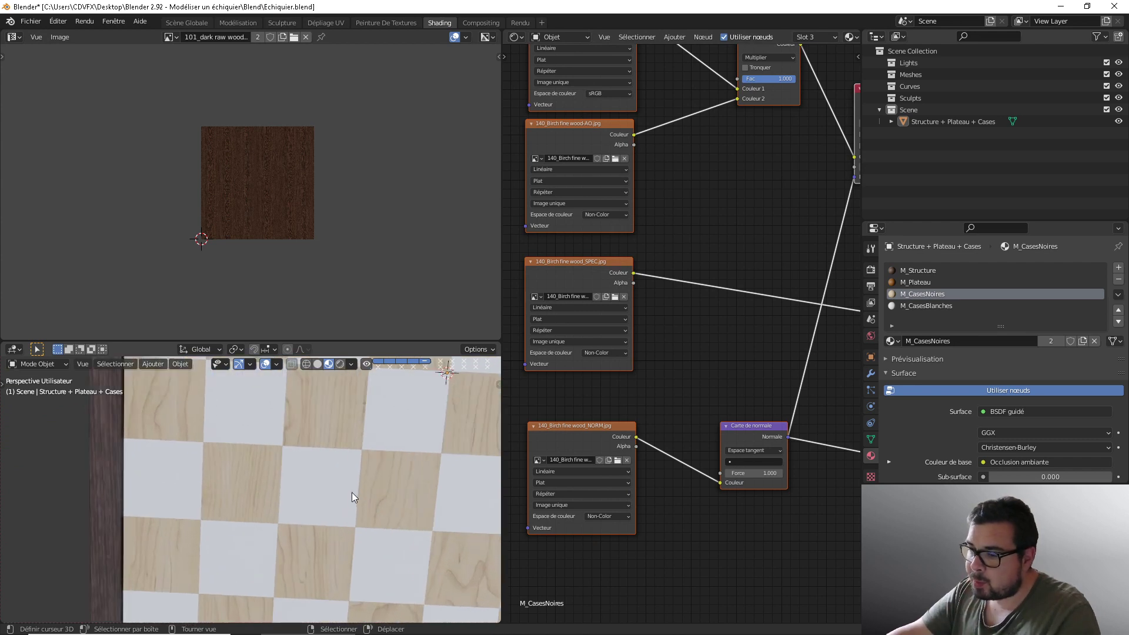
scroll(249, 509, up, 1)
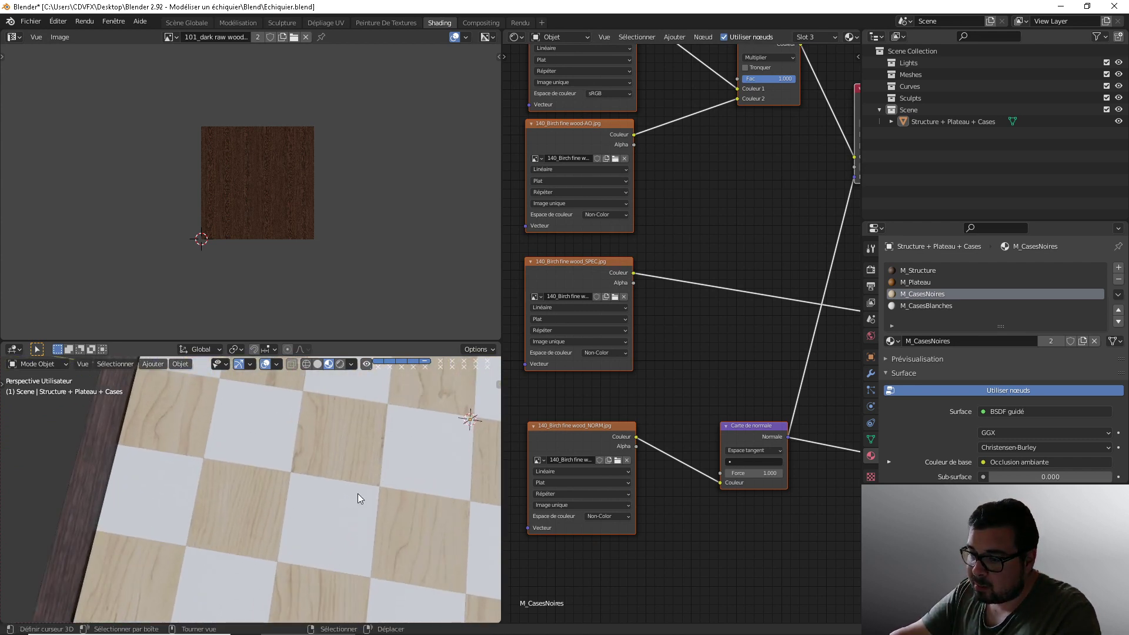
mouse_move(357, 493)
middle_down()
mouse_move(386, 474)
mouse_move(332, 410)
mouse_move(358, 437)
mouse_move(432, 457)
mouse_move(342, 486)
middle_up()
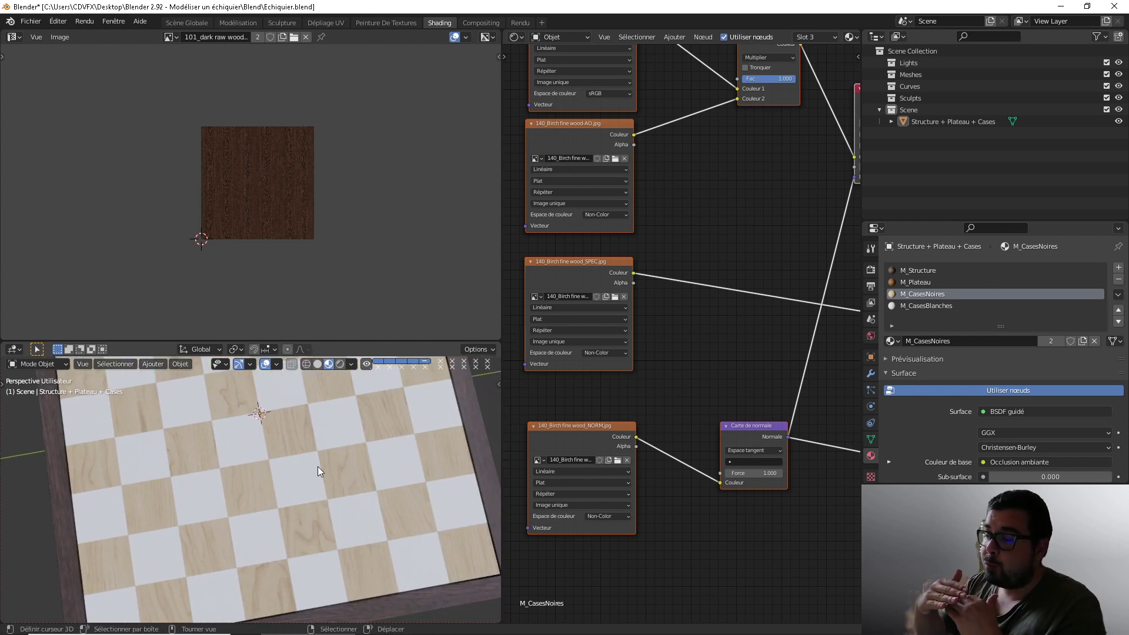
scroll(778, 373, down, 2)
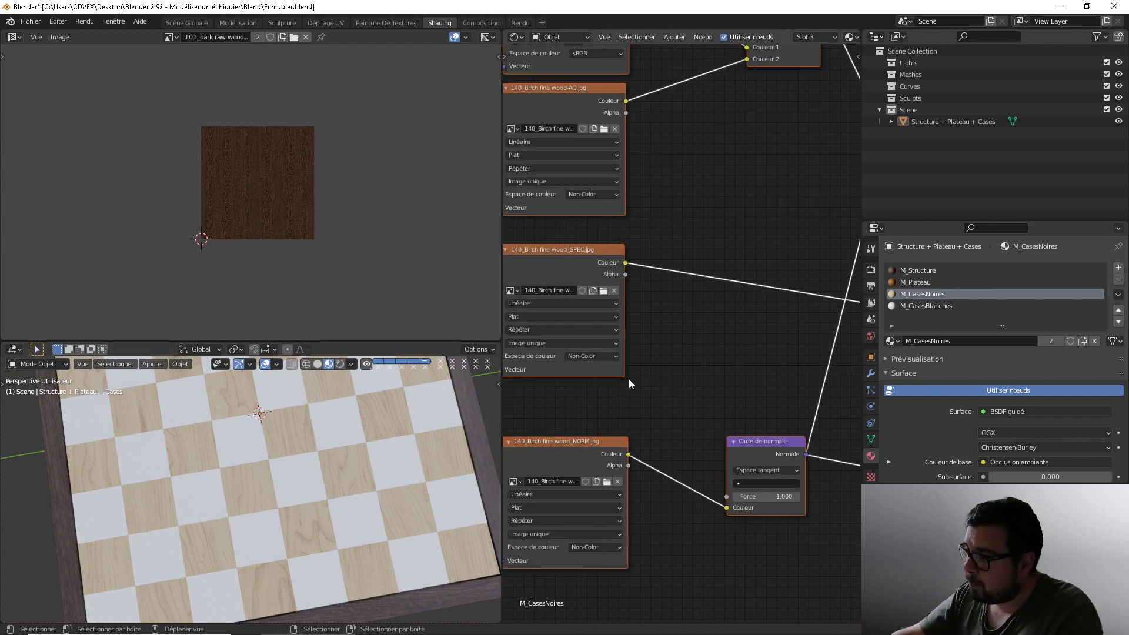
middle_drag(460, 409, 347, 419)
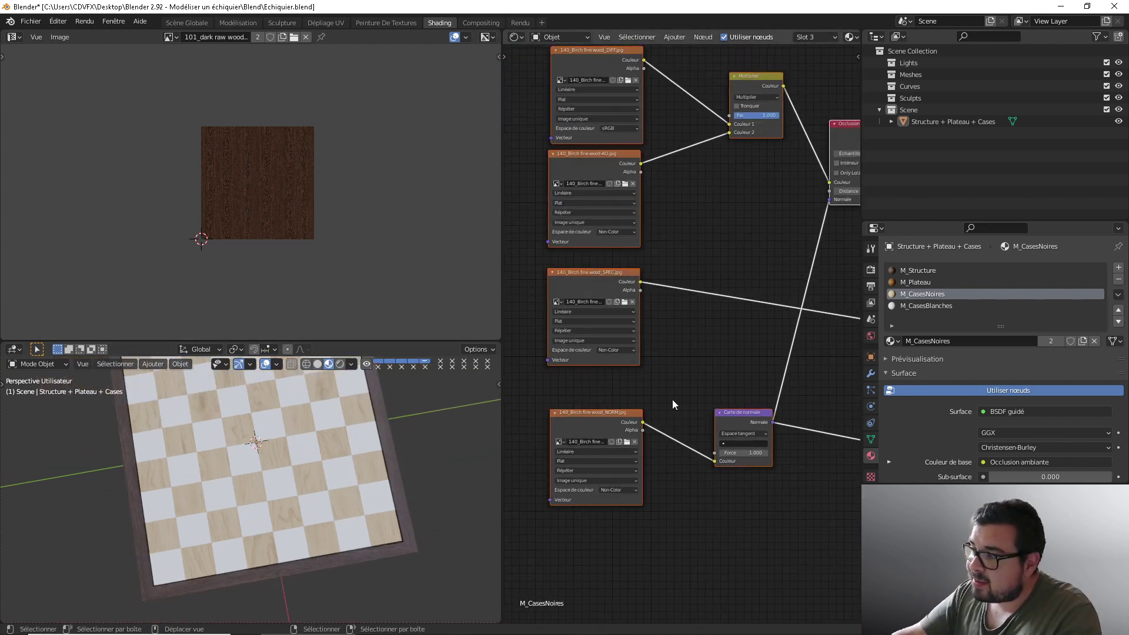
scroll(715, 340, down, 4)
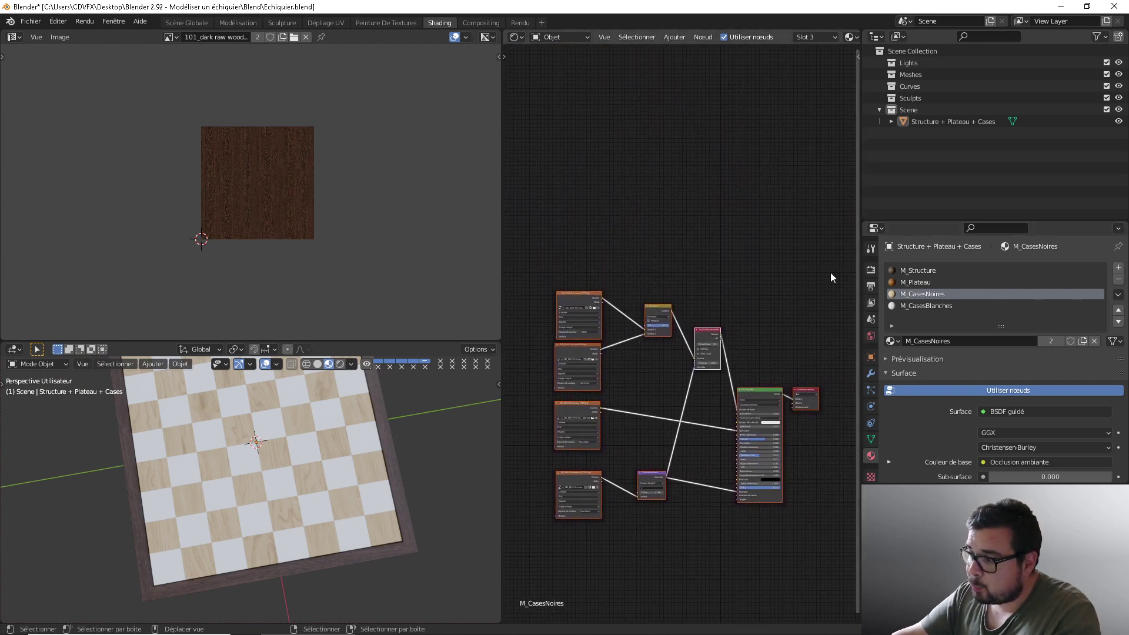
drag(830, 273, 532, 569)
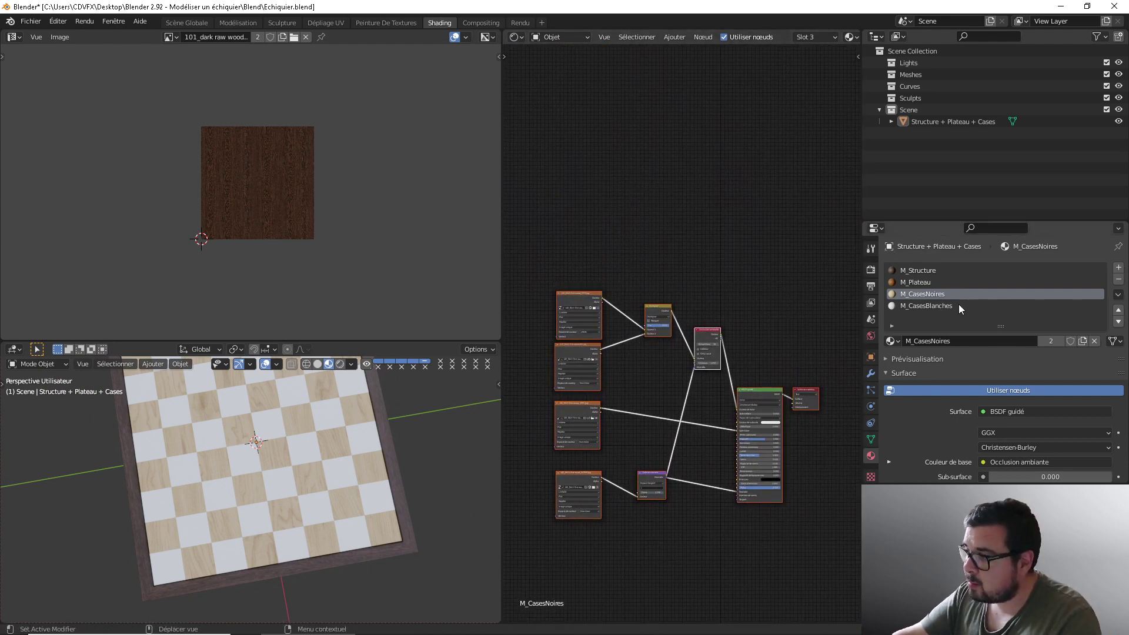
click(933, 305)
key(x)
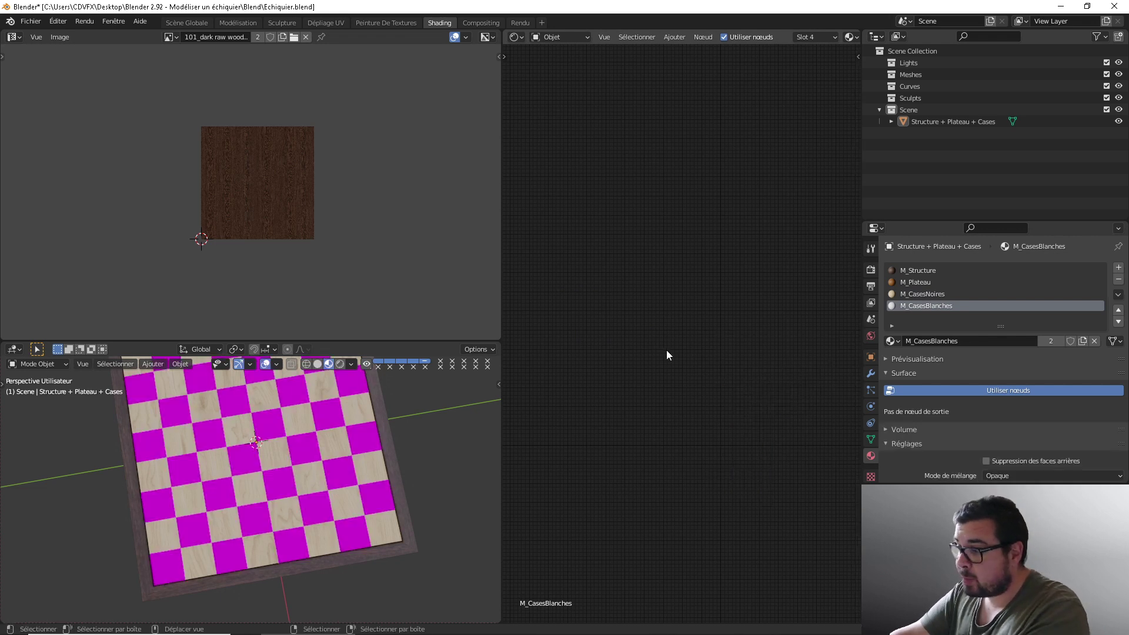
key(ctrl+v)
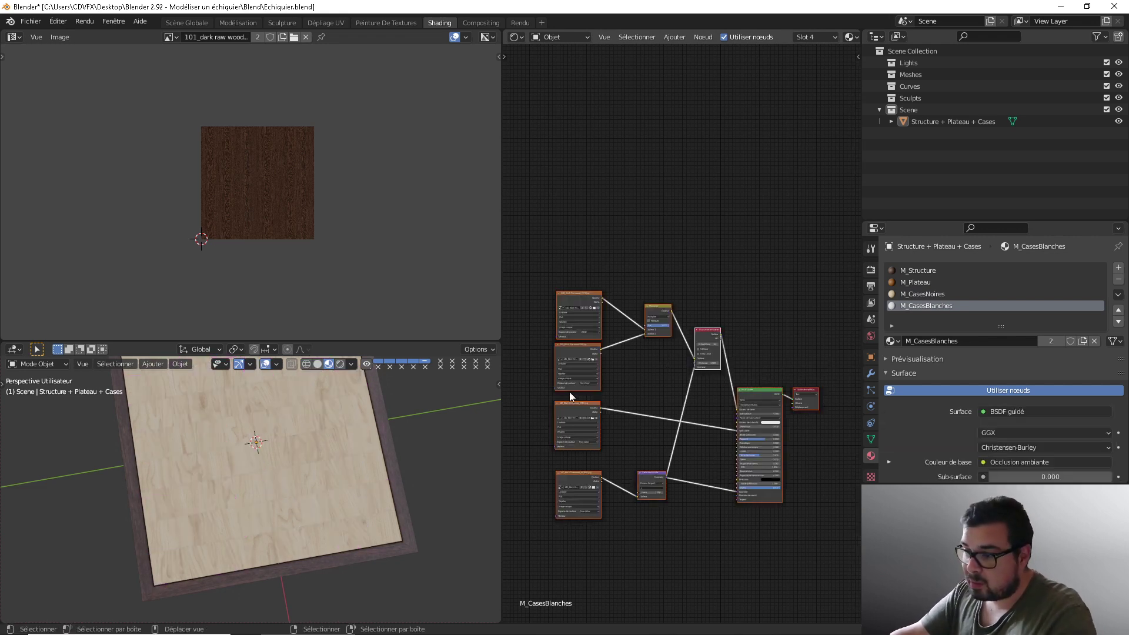
In M_CasesNoires, insert a Teinte/saturation node between the DIFF texture and Multiplier, and move the DIFF texture node clear of it
click(930, 294)
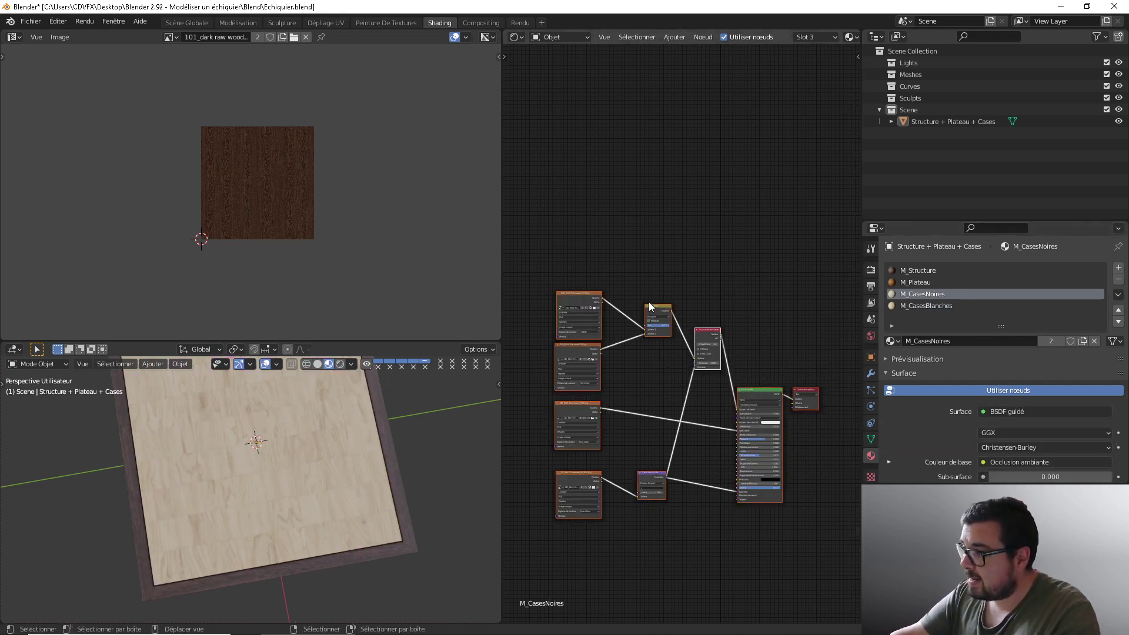
middle_drag(648, 301, 687, 333)
scroll(687, 332, up, 2)
key(shift+a)
mouse_move(659, 269)
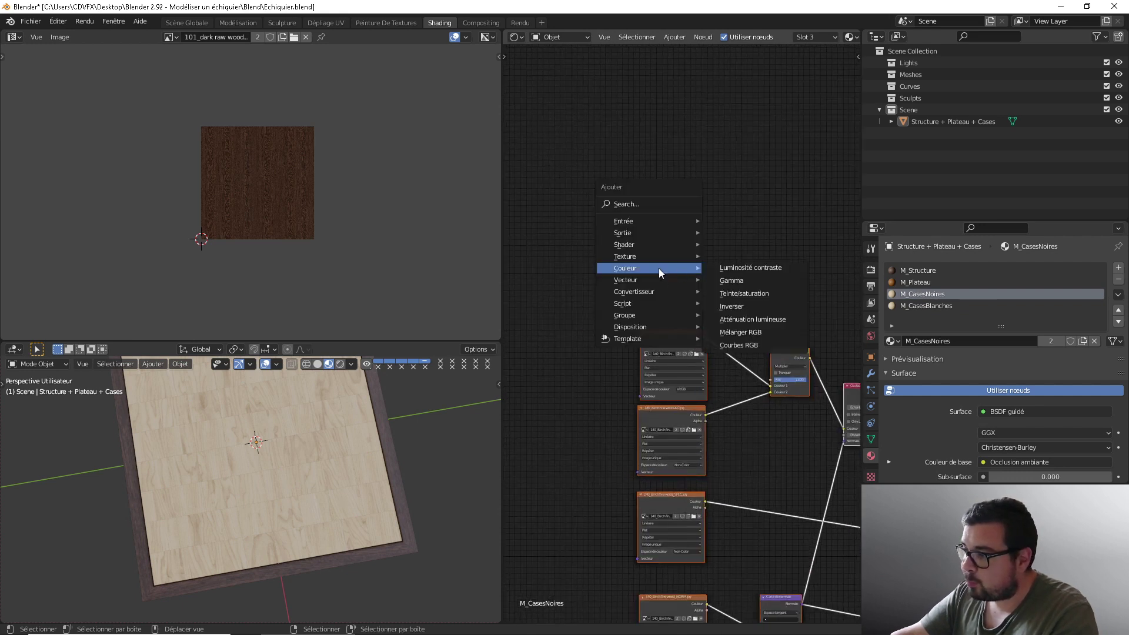
click(756, 294)
click(717, 327)
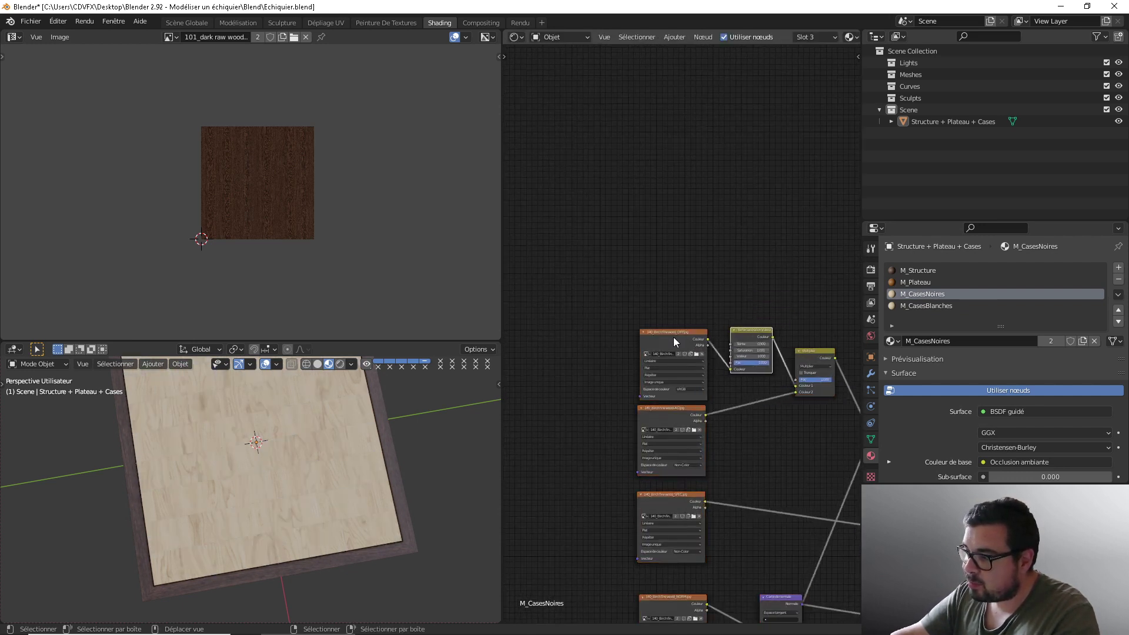
drag(673, 337, 648, 299)
Set the Saturation of M_CasesNoires's Teinte Saturation Valeur node to 1.500
scroll(712, 335, up, 3)
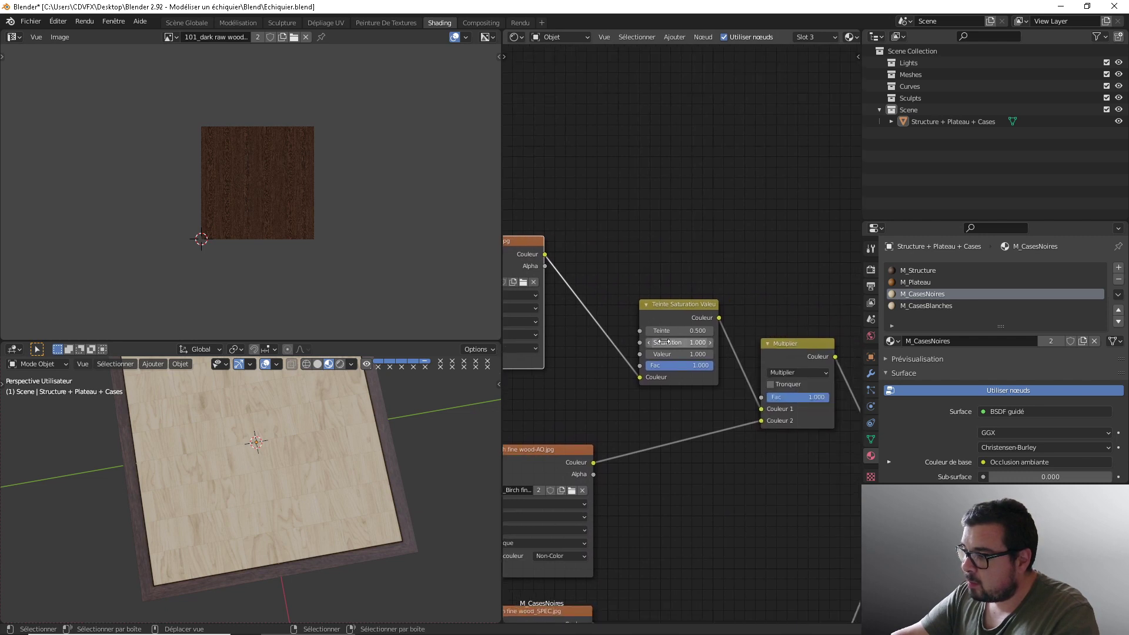
click(711, 342)
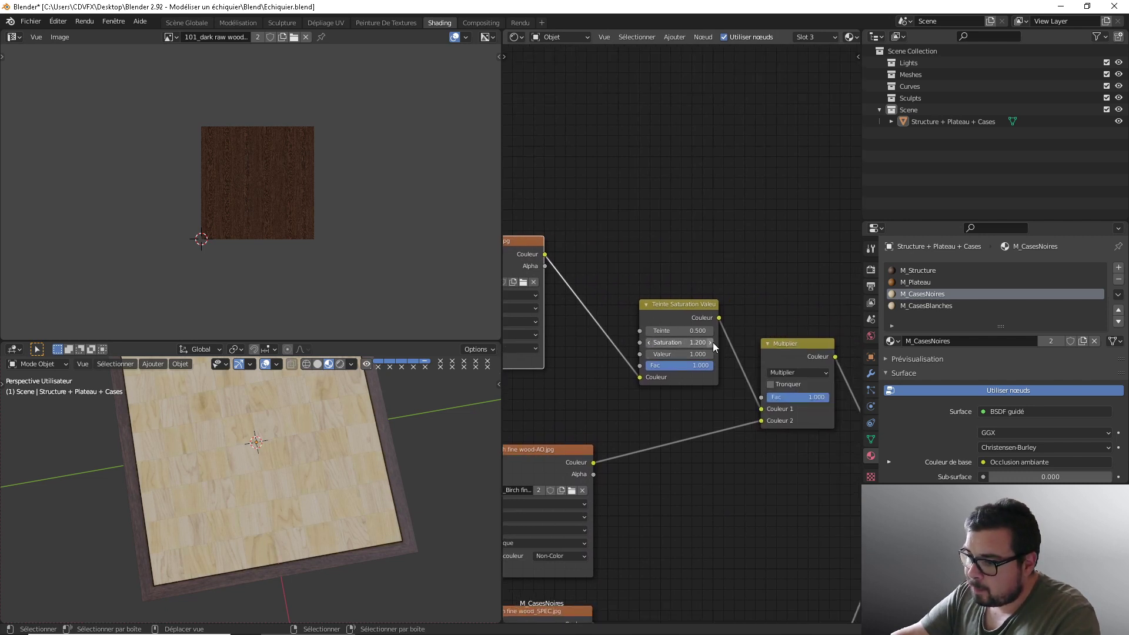
click(711, 342)
click(711, 342)
click(711, 342)
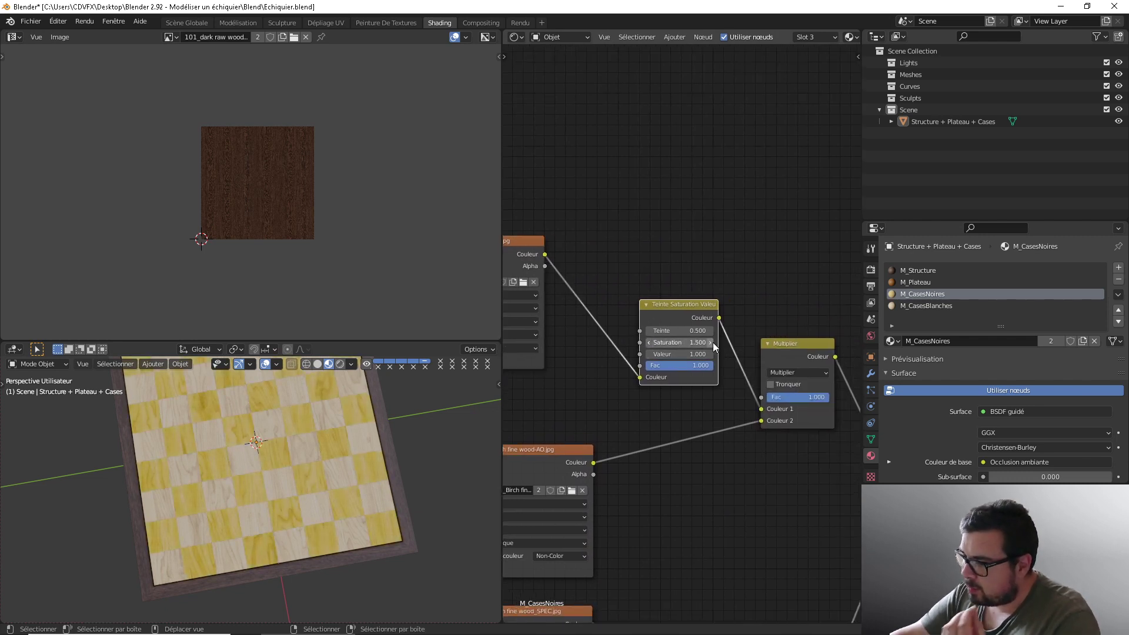
Darken the black squares by lowering the Valeur of the Teinte Saturation Valeur node to 0.05
click(649, 354)
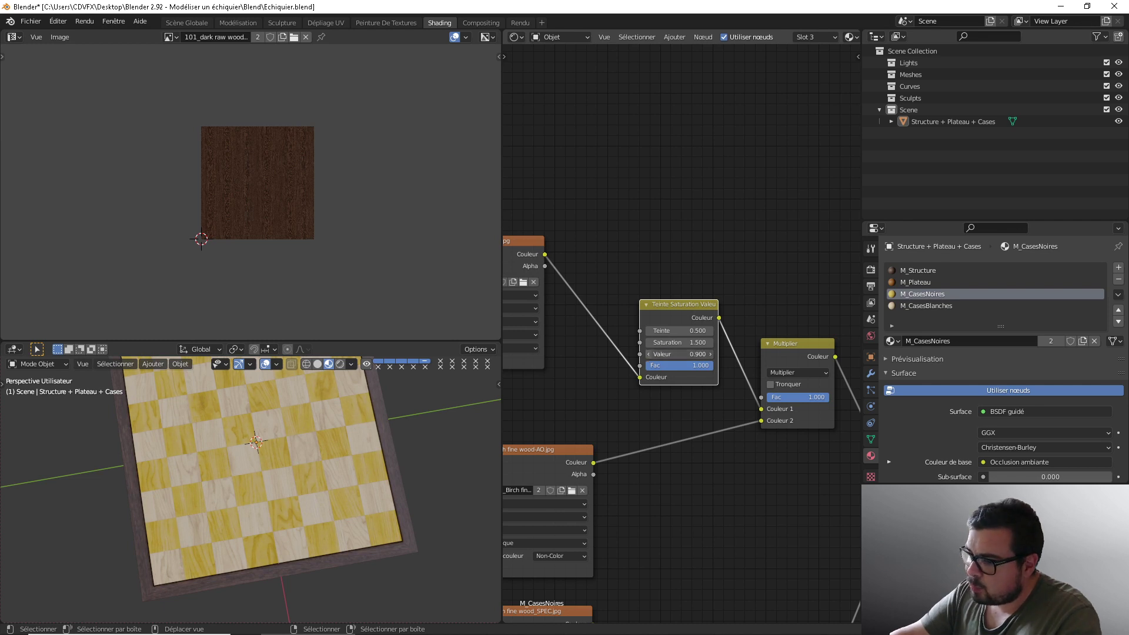
click(648, 354)
click(648, 354)
click(648, 354)
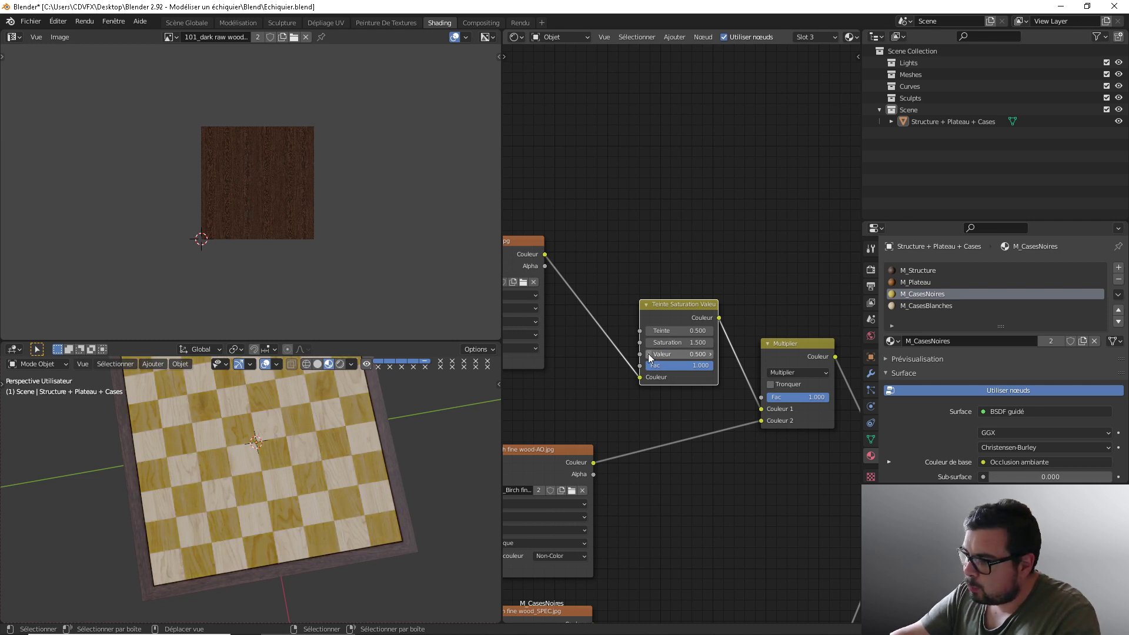
click(649, 355)
click(649, 354)
click(649, 354)
click(648, 354)
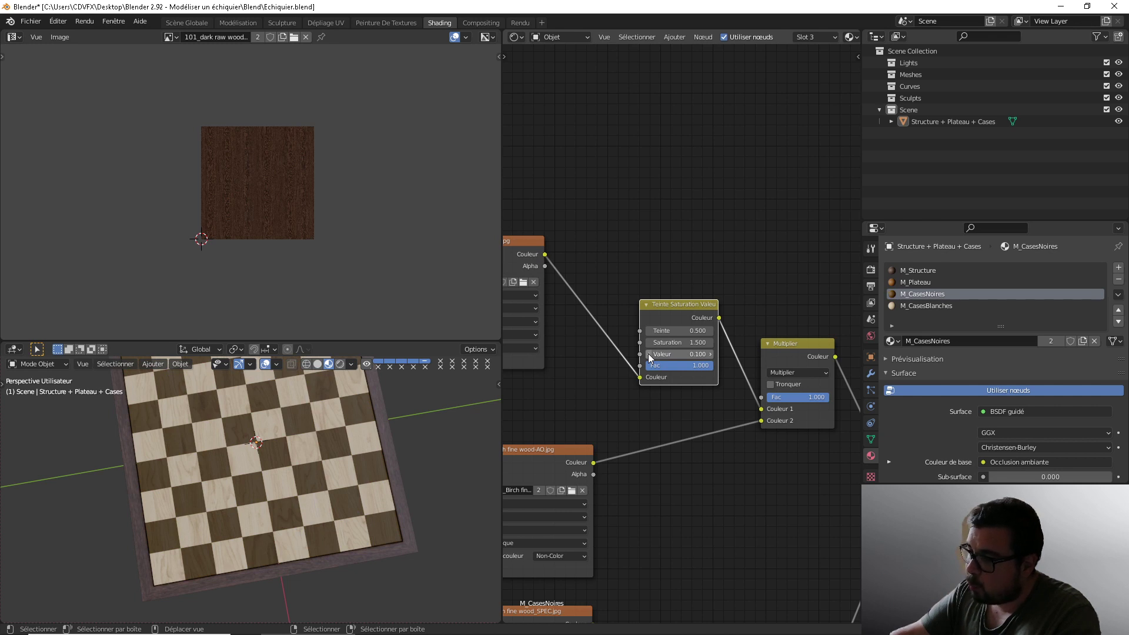
middle_drag(319, 419, 316, 479)
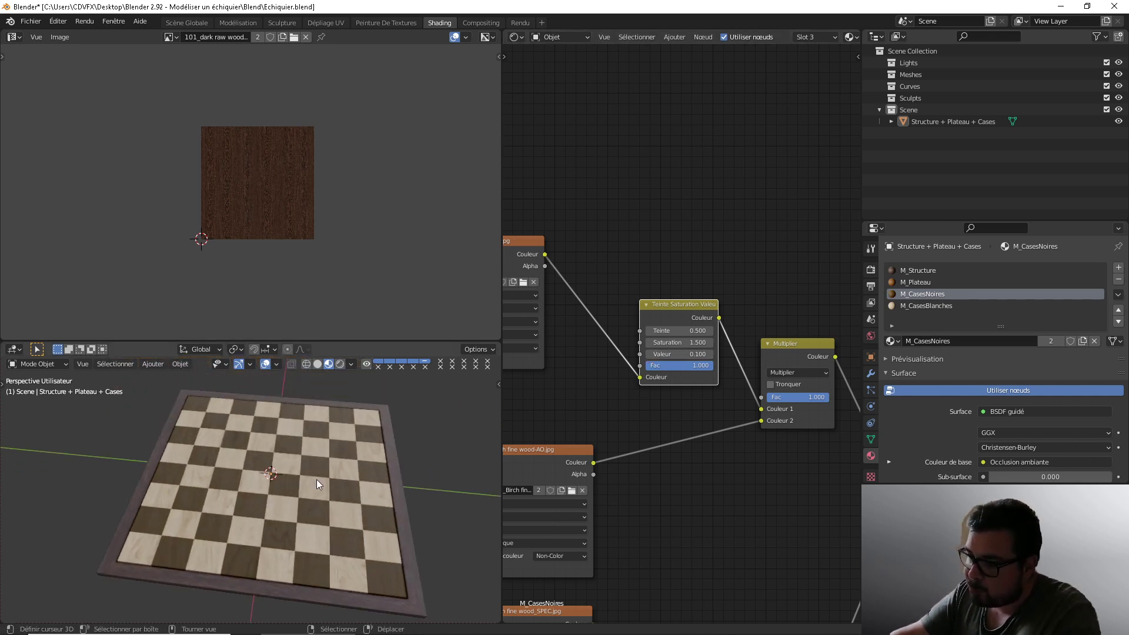
scroll(317, 478, up, 5)
double_click(694, 354)
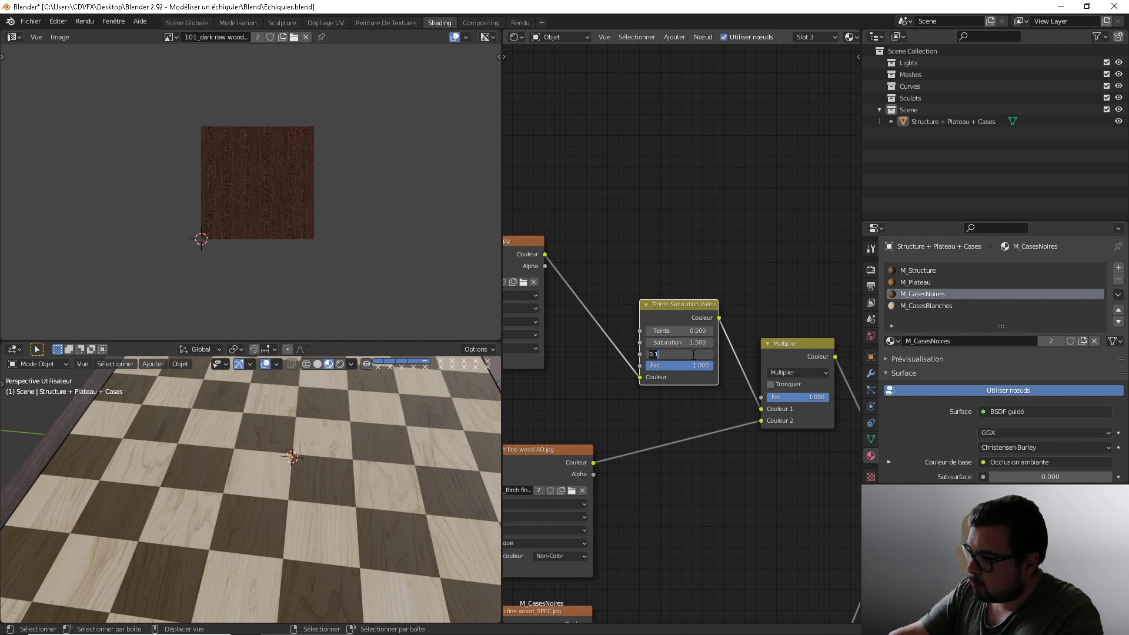
text(0.05)
key(Return)
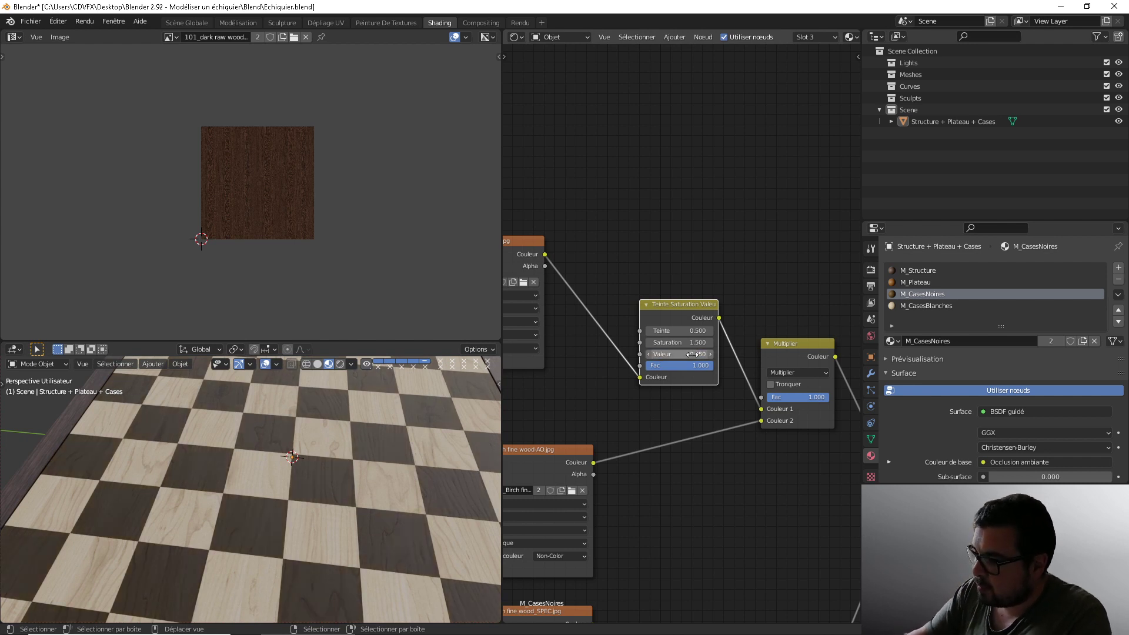
Examine the contrast between the board's dark and light squares from several angles, along with M_CasesNoires's node tree
middle_drag(411, 436, 320, 421)
scroll(290, 485, down, 2)
scroll(279, 485, down, 3)
scroll(379, 436, up, 2)
middle_drag(579, 382, 666, 366)
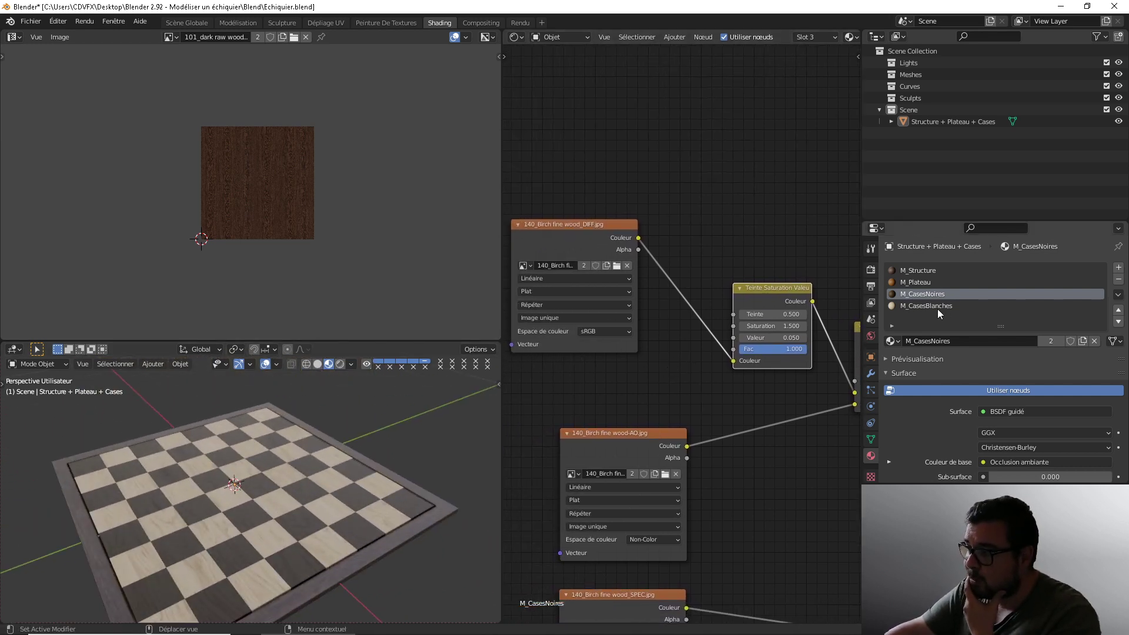
scroll(937, 309, down, 1)
mouse_move(259, 433)
middle_down()
mouse_move(182, 595)
mouse_move(348, 419)
middle_up()
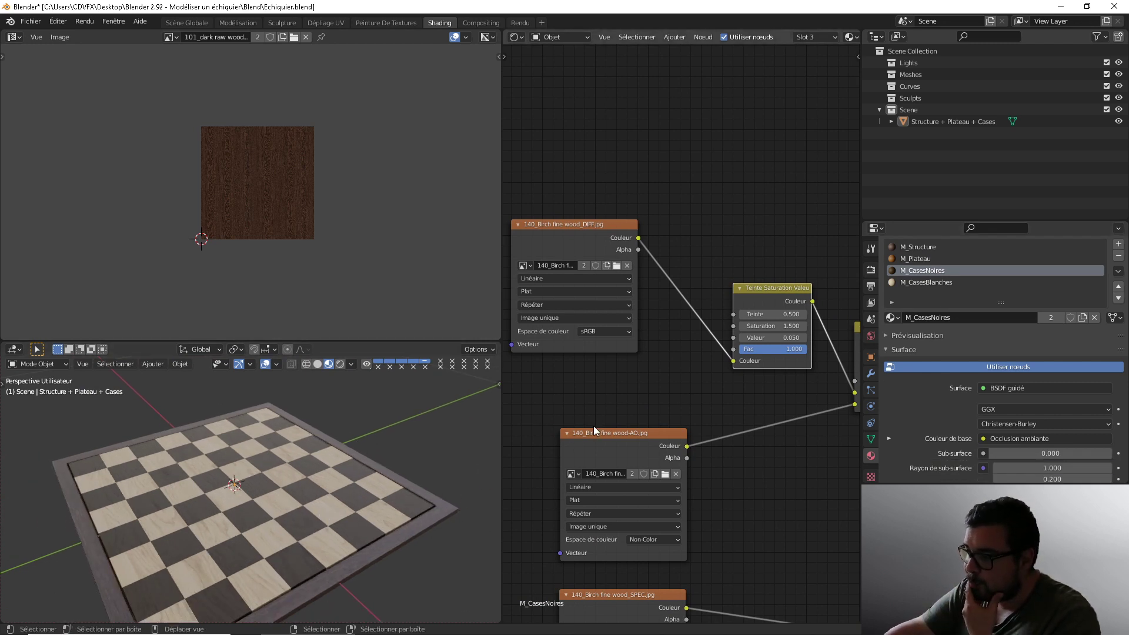
scroll(309, 470, down, 1)
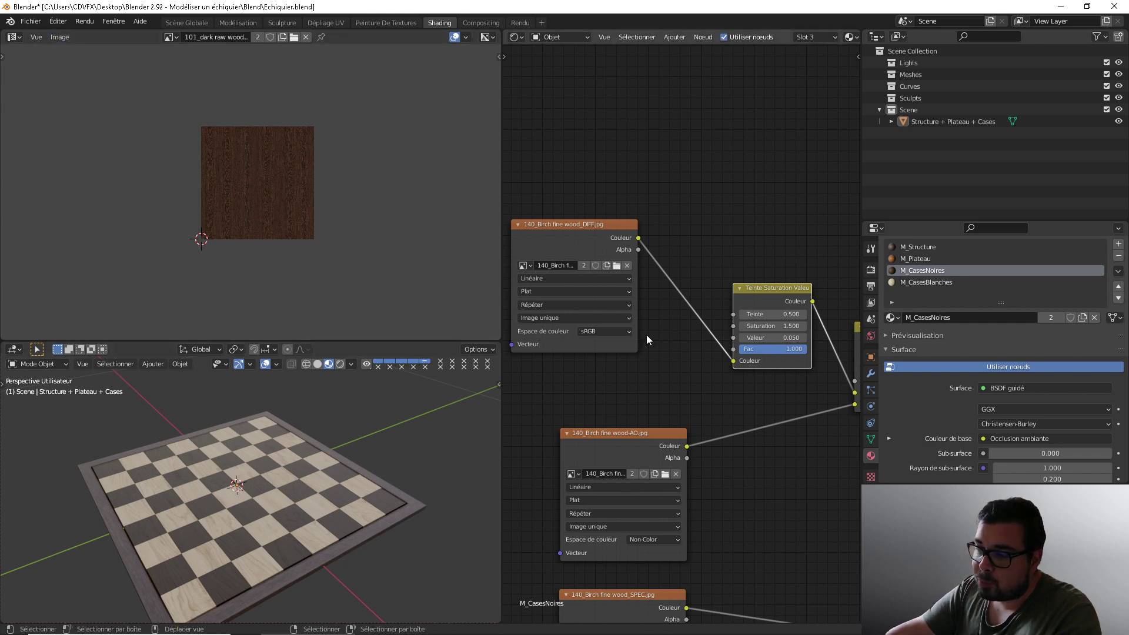
scroll(690, 326, down, 1)
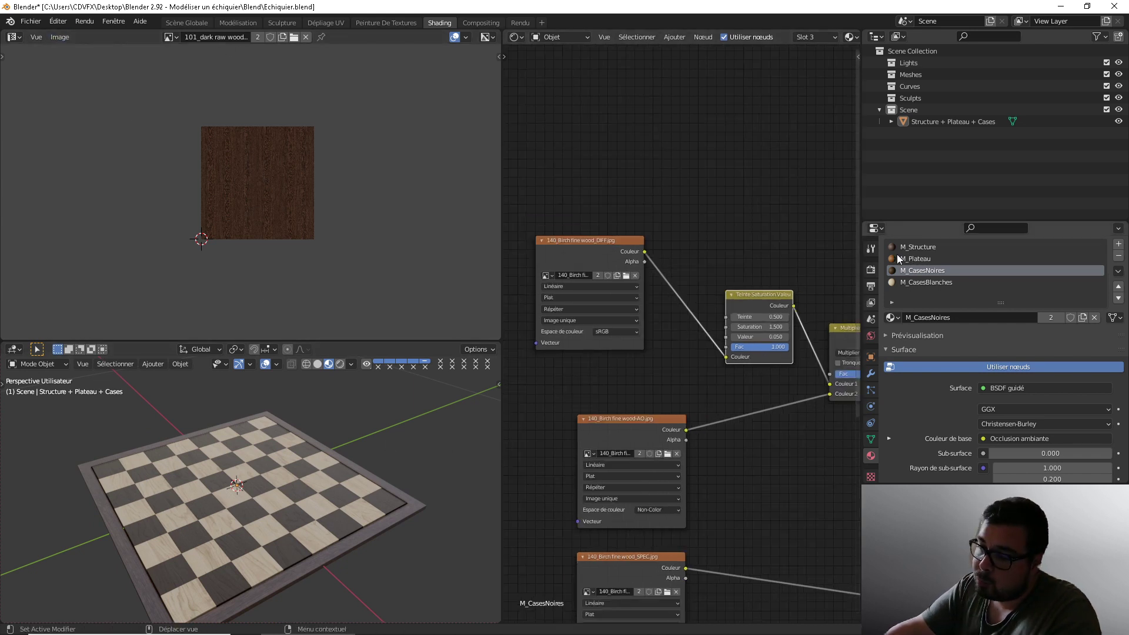
middle_drag(701, 379, 662, 348)
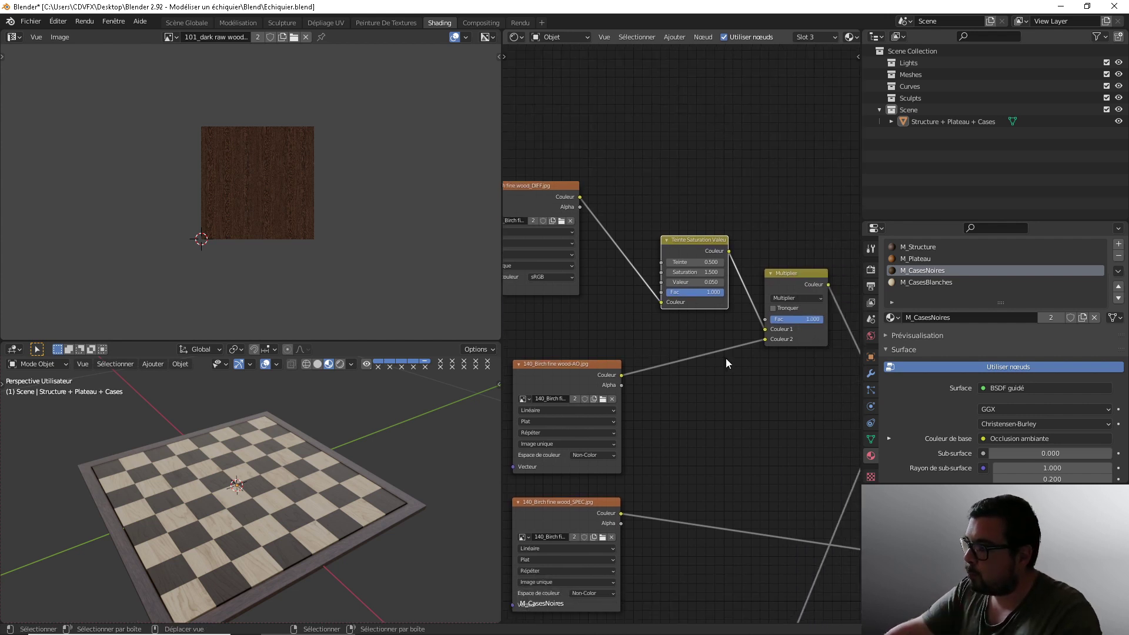
scroll(727, 360, down, 3)
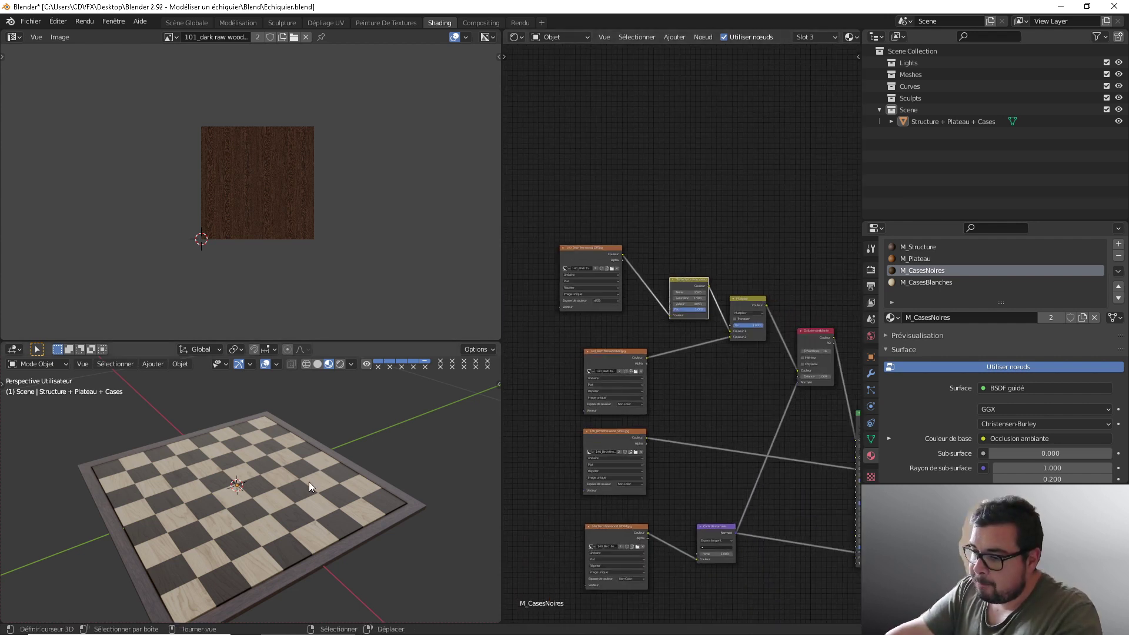
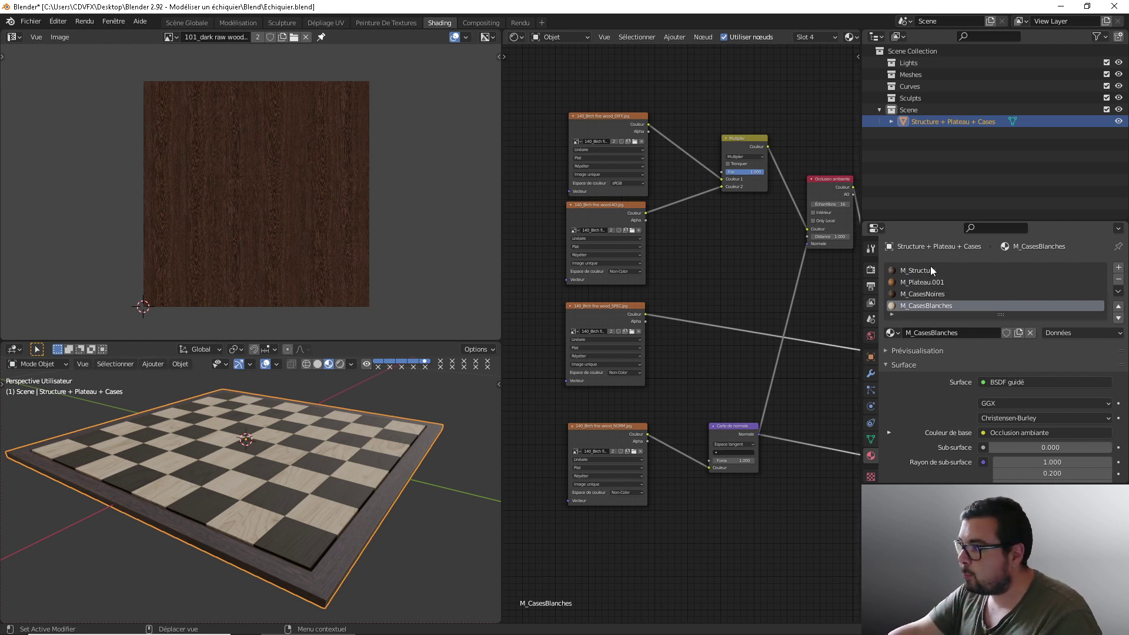
Review the node trees of M_Structure, M_Plateau.001 and M_CasesNoires against the textured chessboard
click(932, 271)
click(930, 284)
click(931, 294)
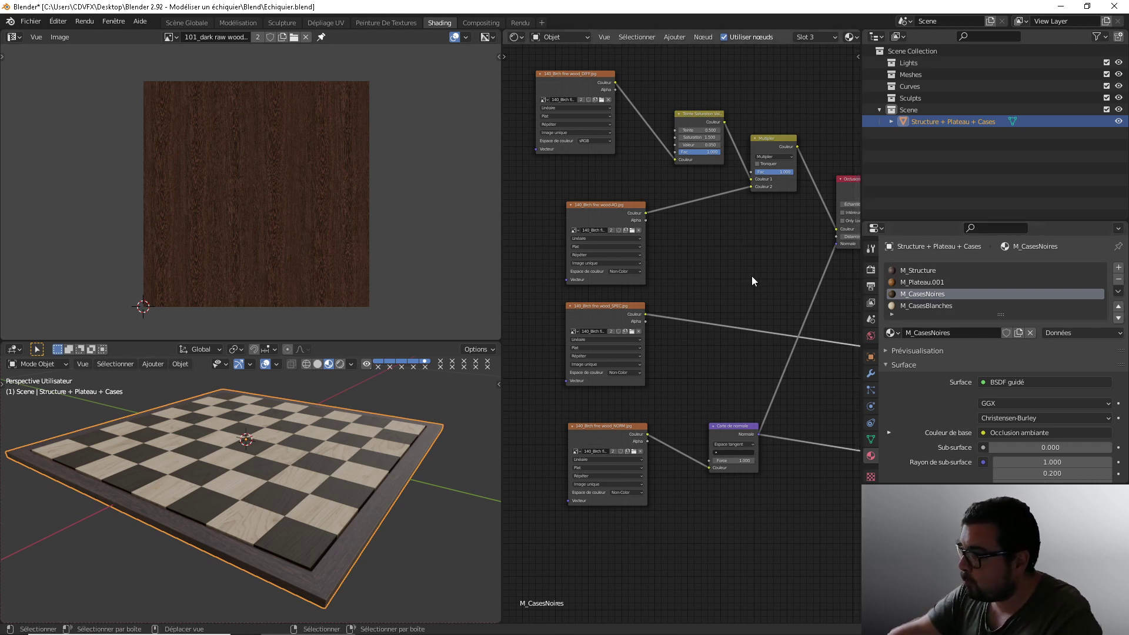
scroll(675, 326, down, 4)
middle_drag(698, 337, 627, 317)
middle_drag(227, 461, 210, 485)
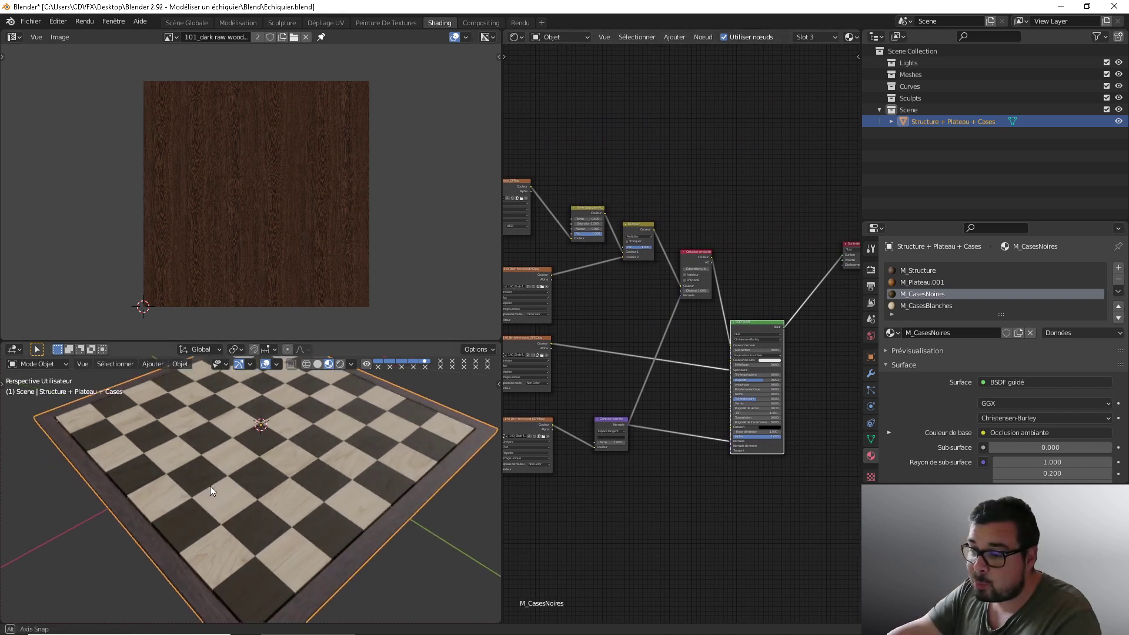
scroll(210, 486, up, 2)
middle_drag(739, 238, 712, 231)
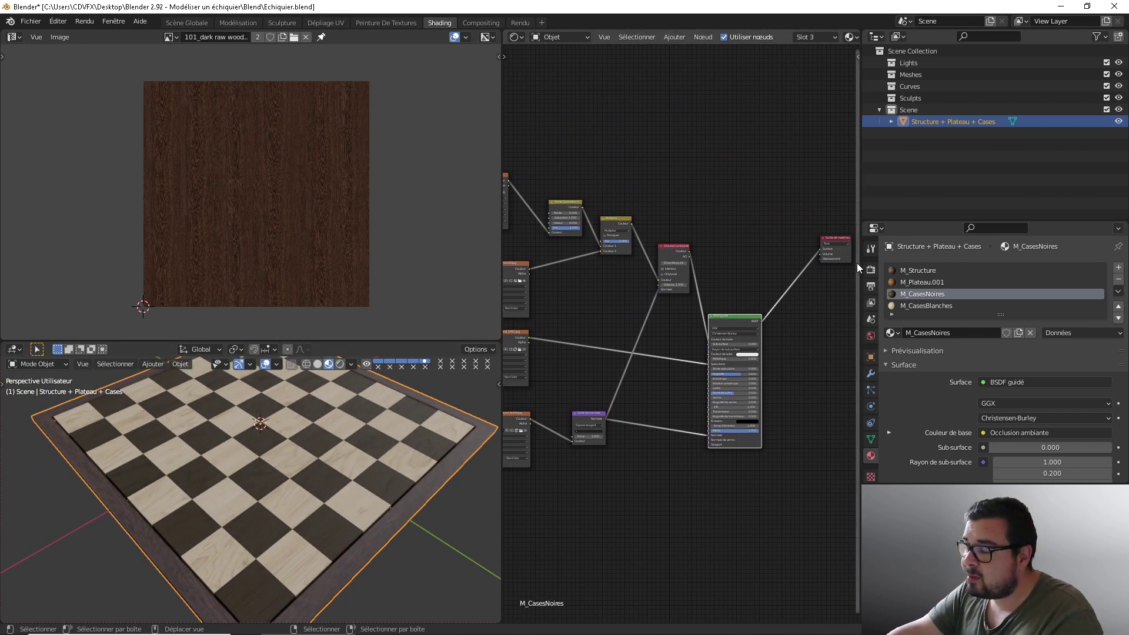
Add a Texture image node to the M_Structure material, placed above the existing node tree
click(928, 270)
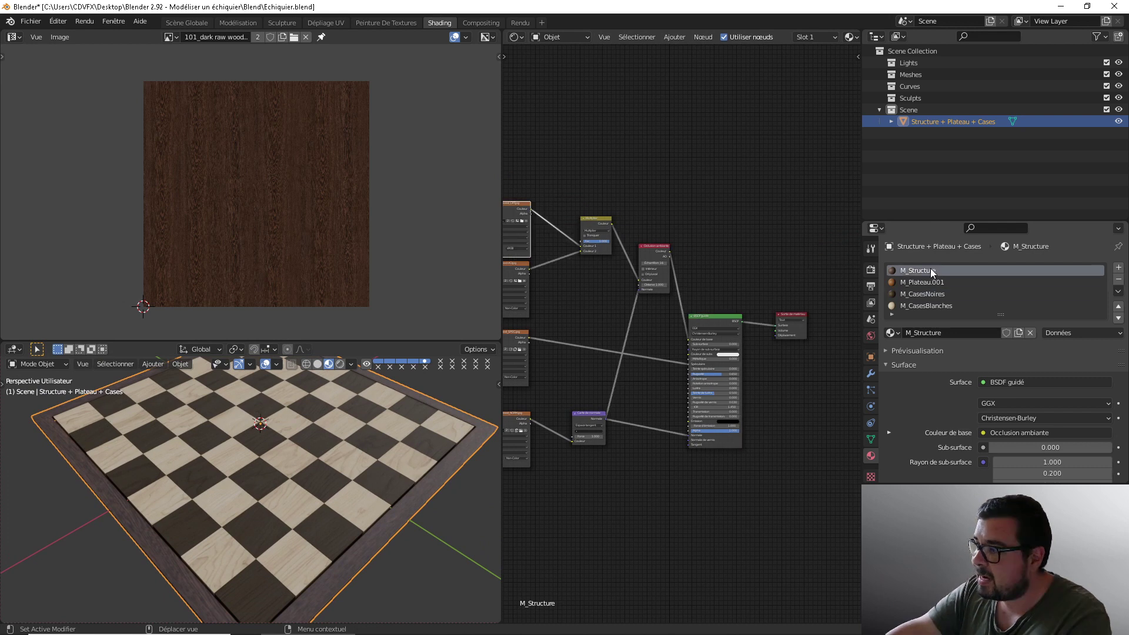
middle_drag(713, 231, 754, 232)
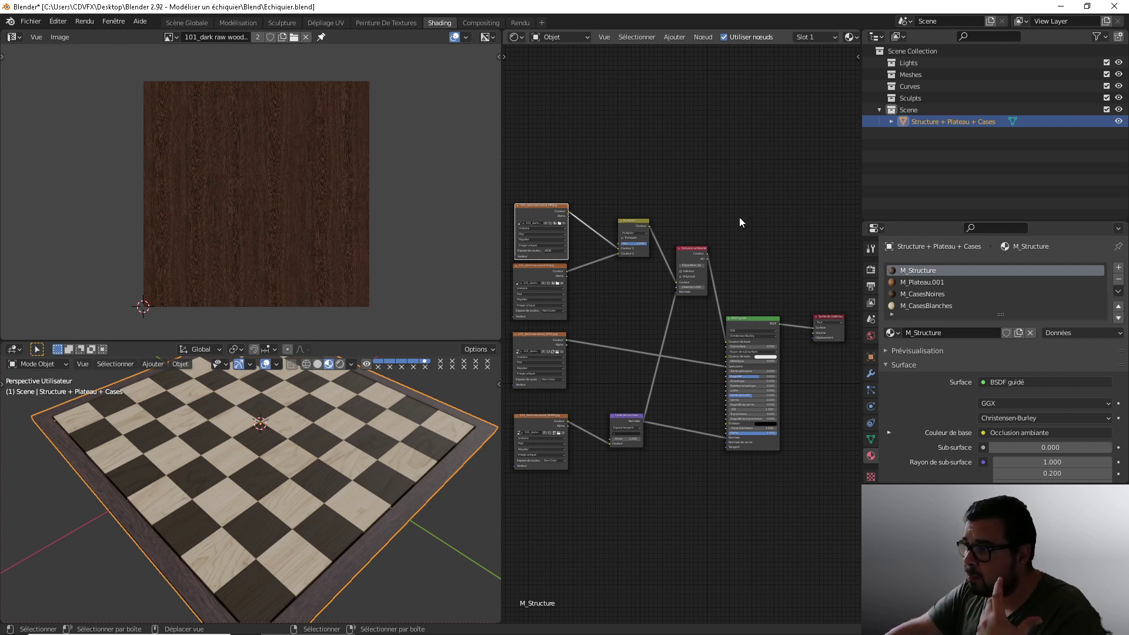
middle_drag(686, 163, 699, 189)
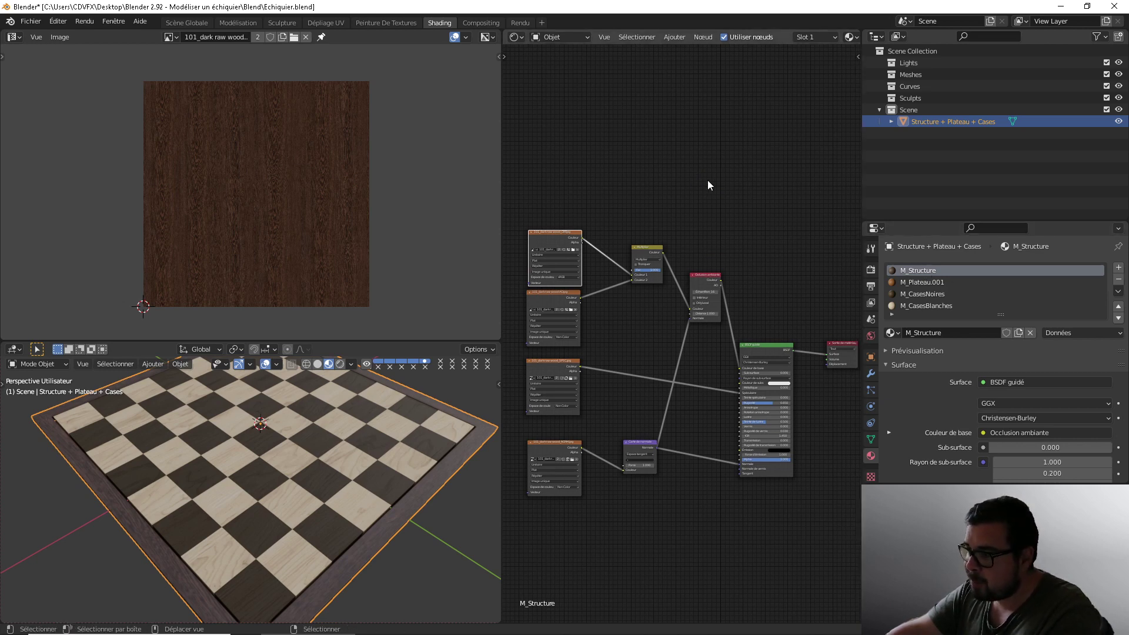
key(shift+a)
mouse_move(688, 193)
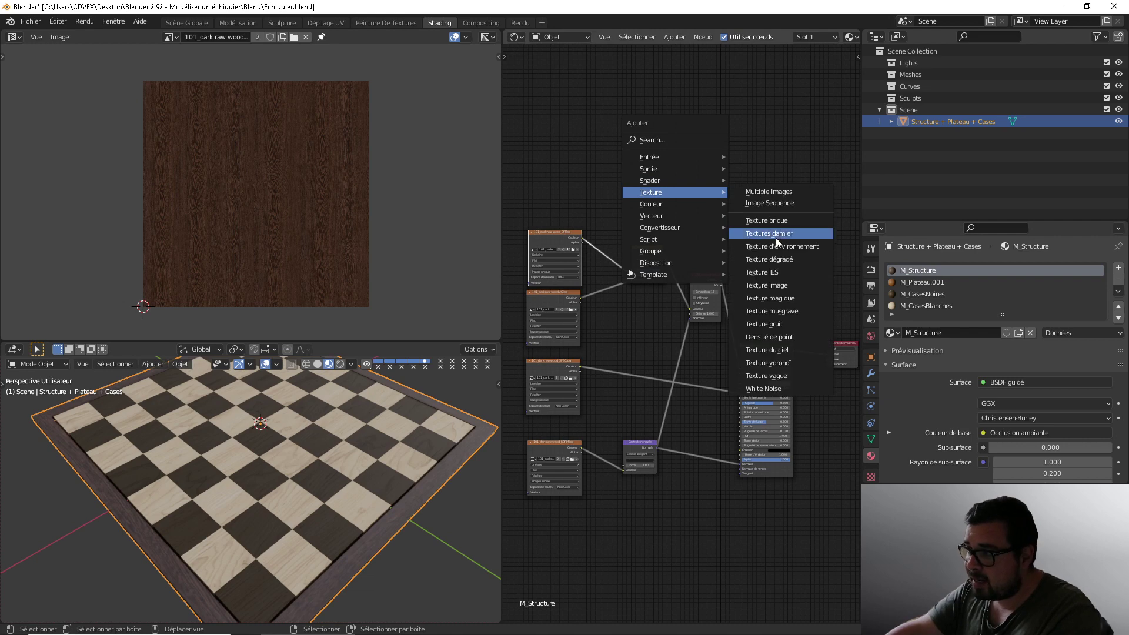
click(789, 289)
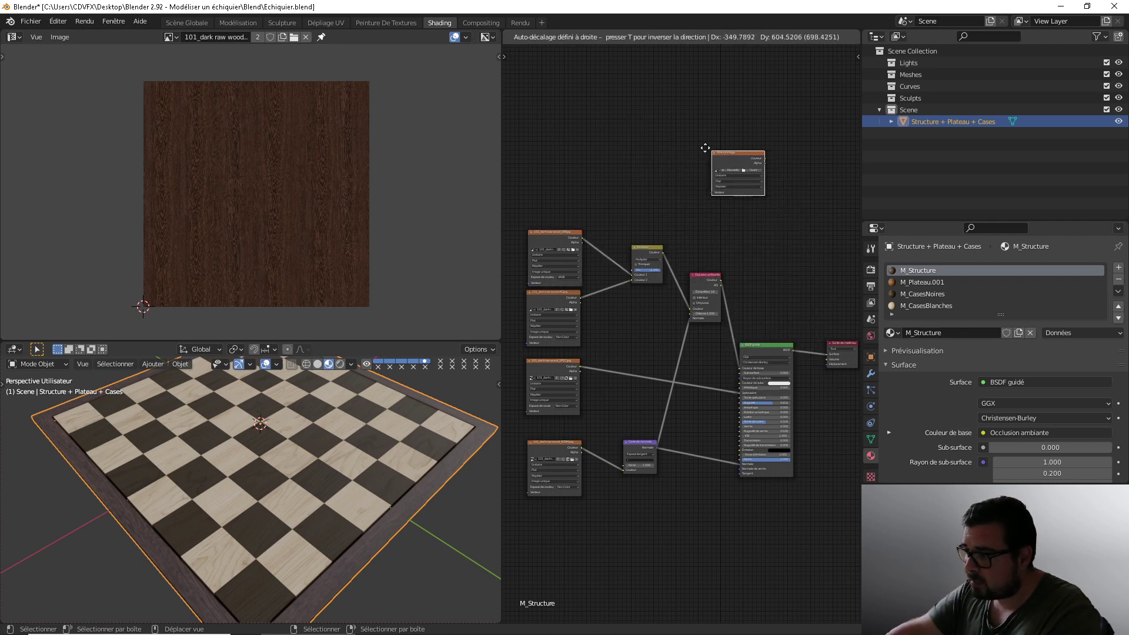
click(678, 140)
Create a new 4096 × 4096 px image without alpha named T_Plateau_Diffuse in the empty Texture image node, and move the node clear of the tree
scroll(723, 185, up, 3)
middle_drag(724, 185, 654, 324)
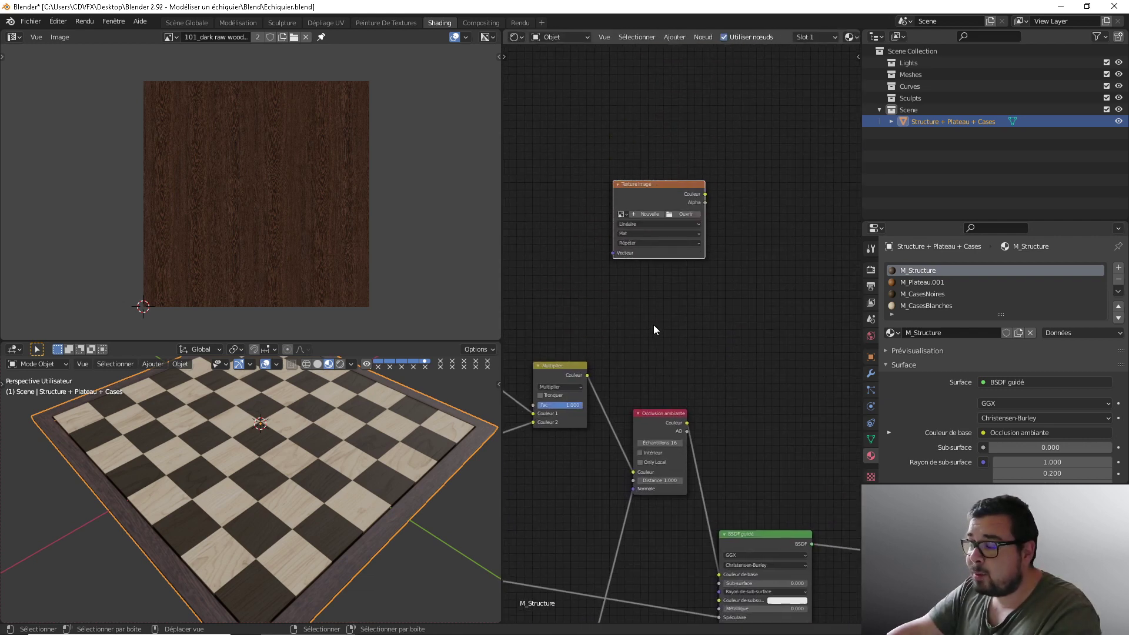
scroll(665, 306, up, 2)
scroll(656, 258, down, 1)
click(648, 209)
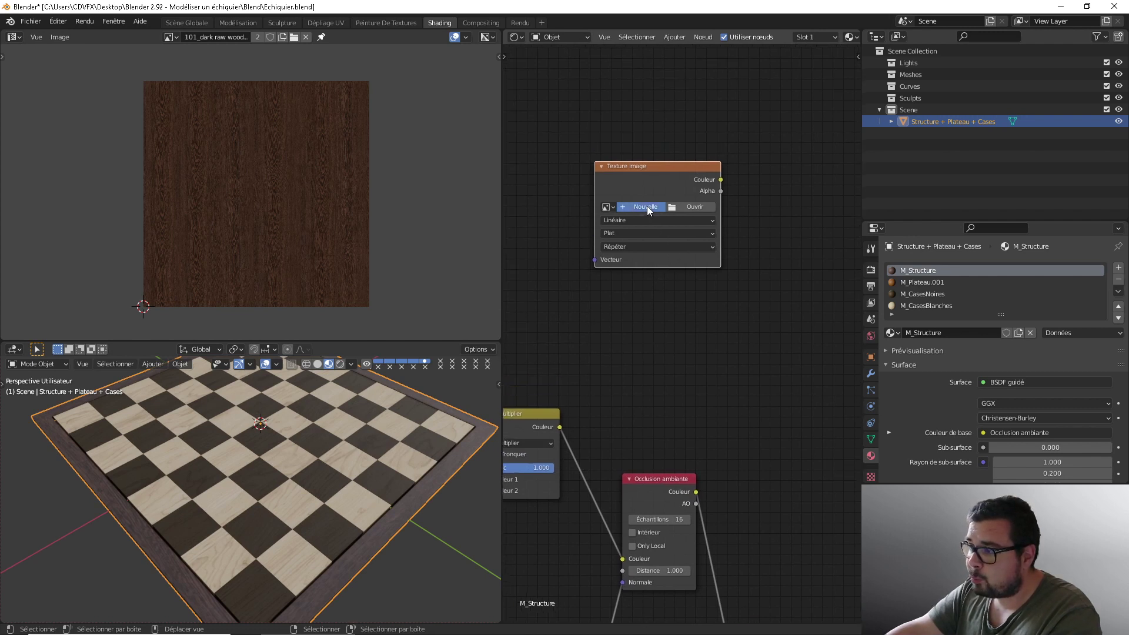
click(689, 227)
text(T)
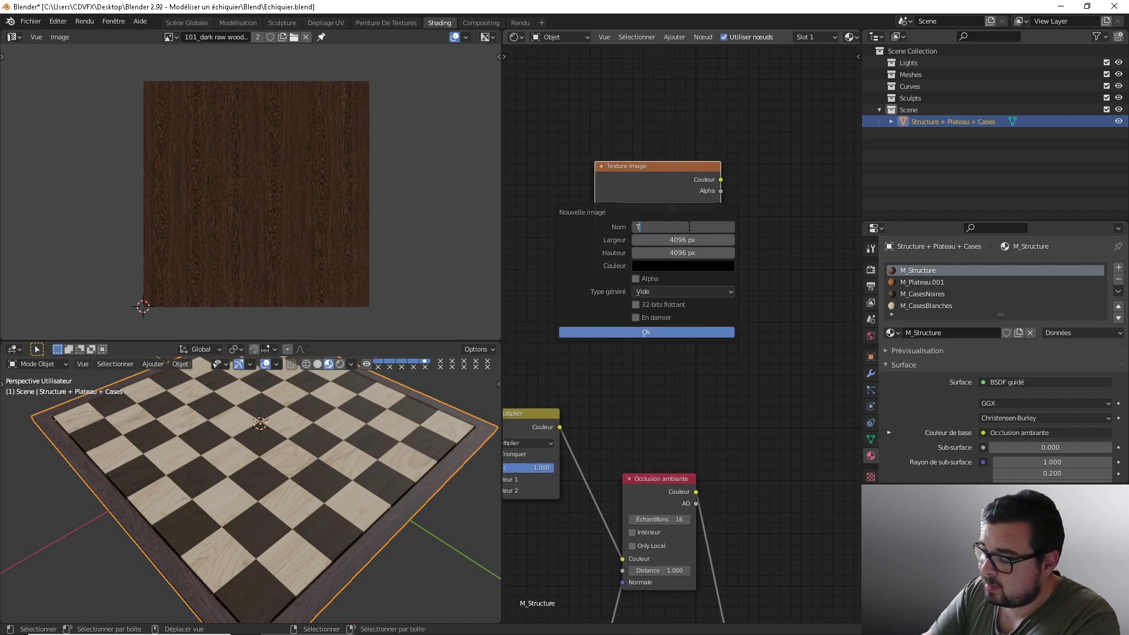
text(_Plate)
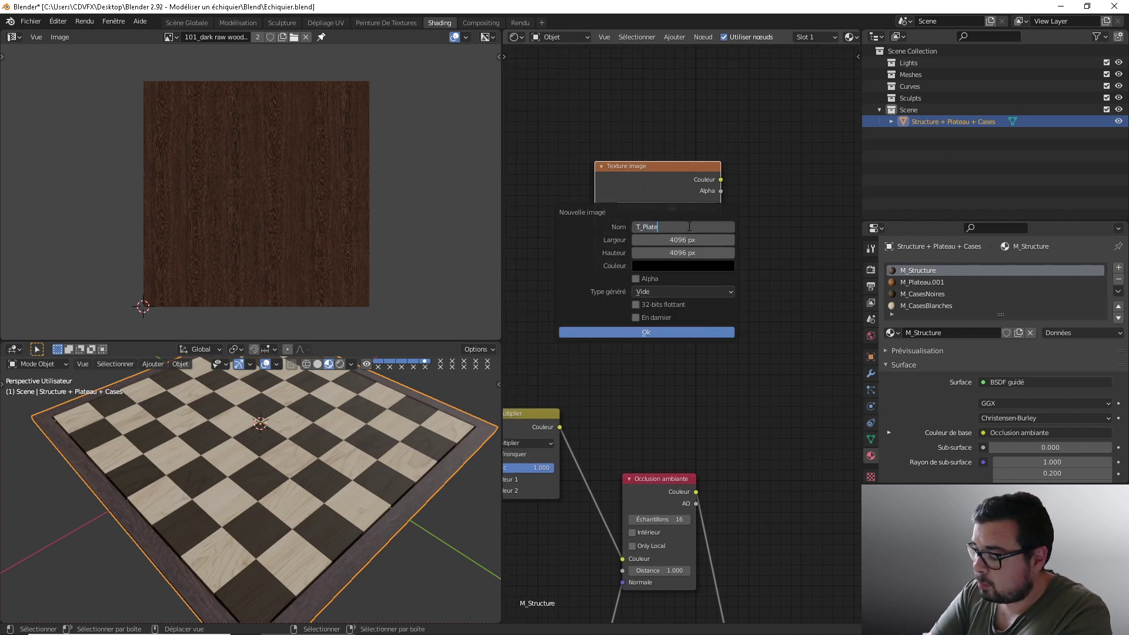
text(au)
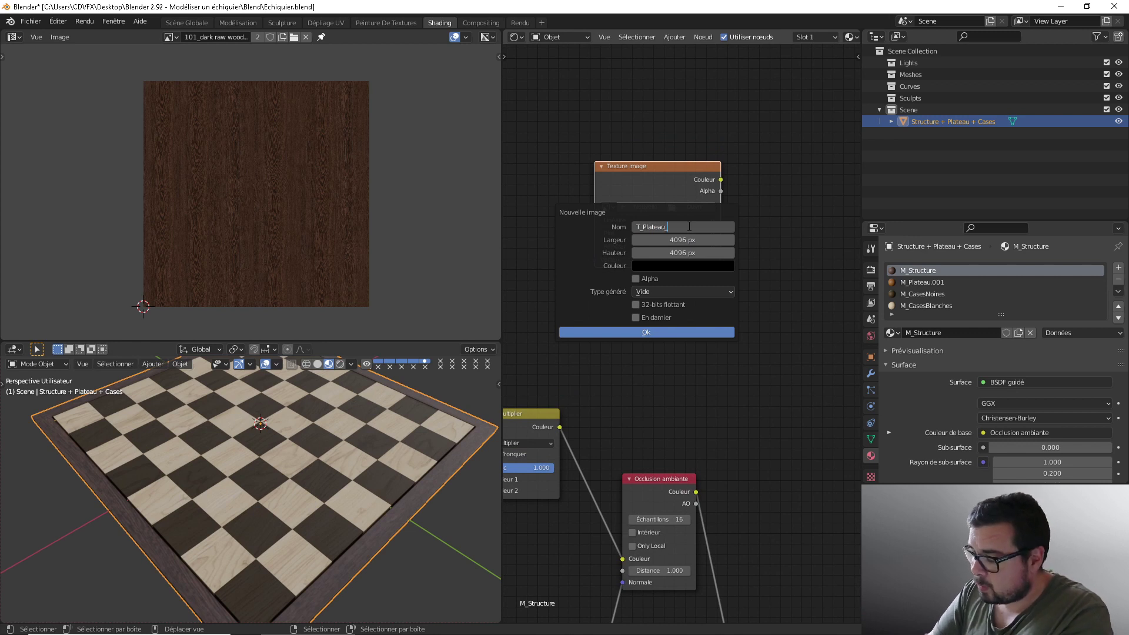
text(_Diffuse)
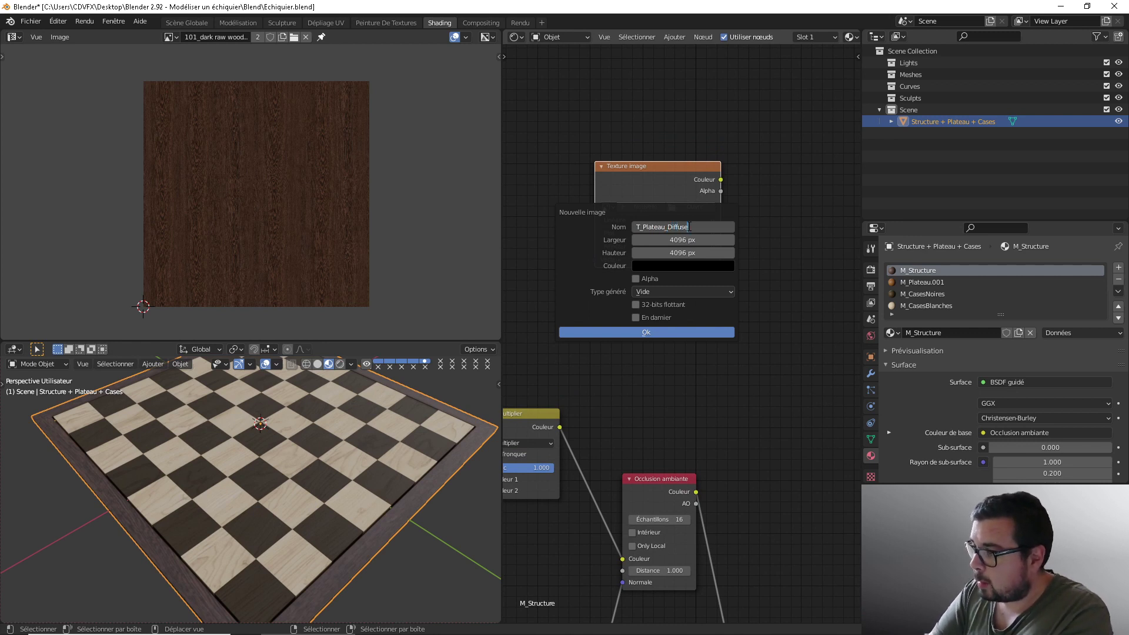
key(Return)
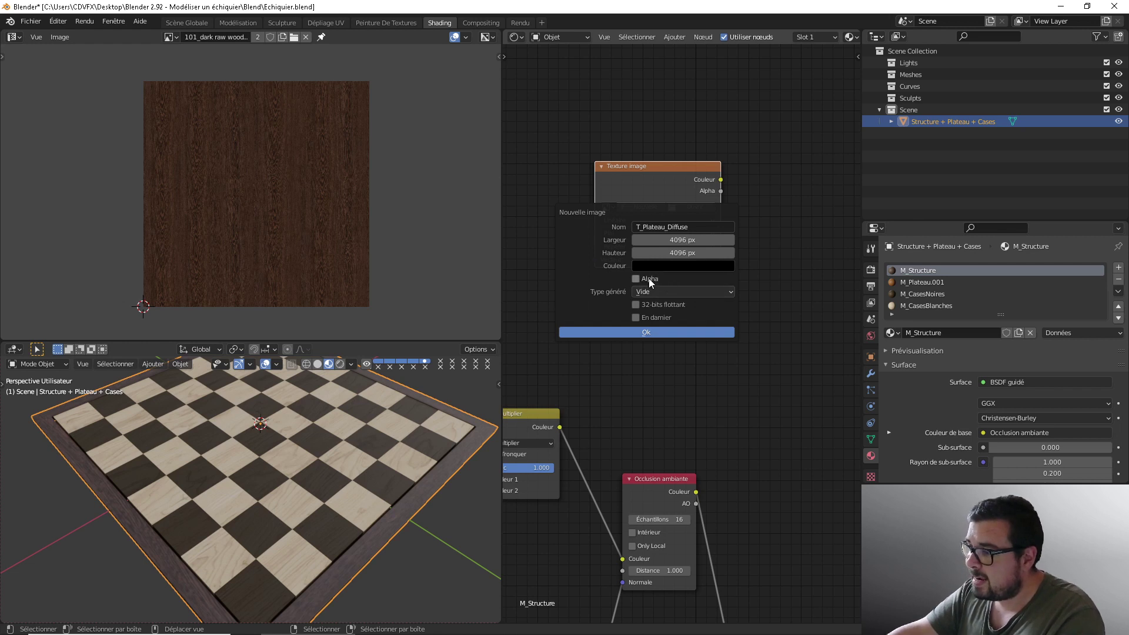
click(686, 333)
drag(673, 182, 641, 138)
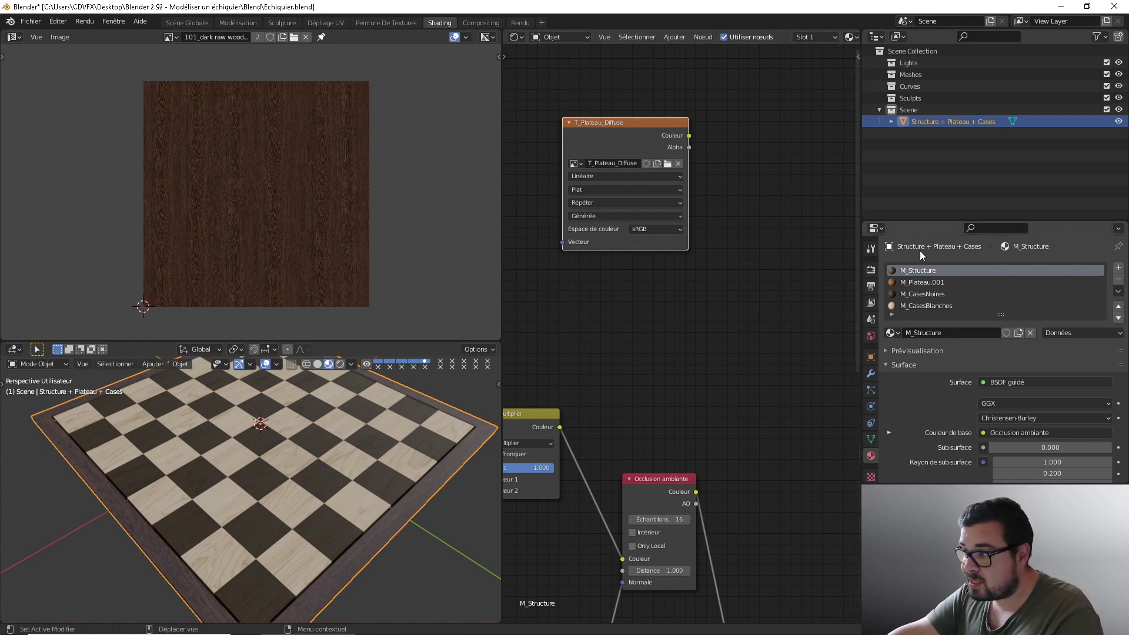
Paste the T_Plateau_Diffuse image node into M_Plateau.001, M_CasesNoires and M_CasesBlanches
click(922, 283)
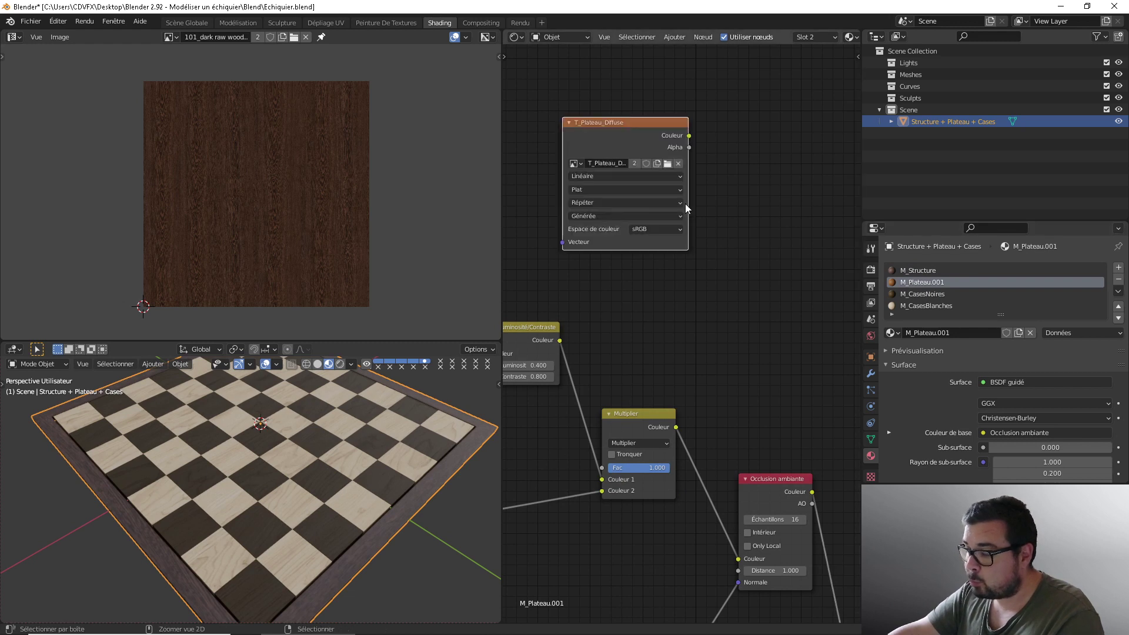
click(927, 294)
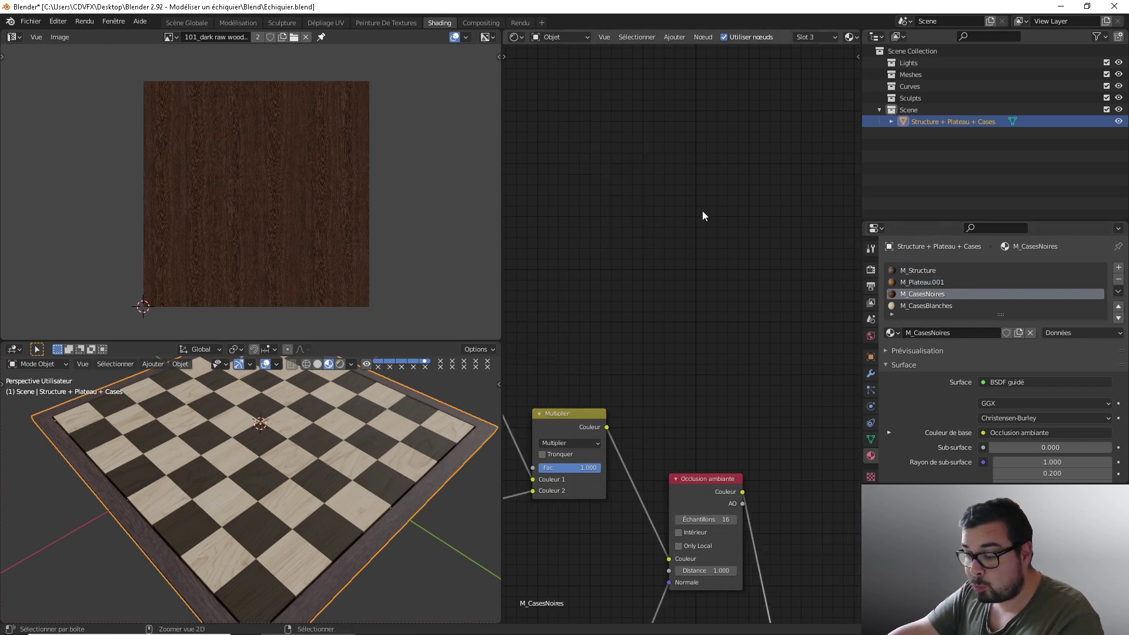
click(929, 305)
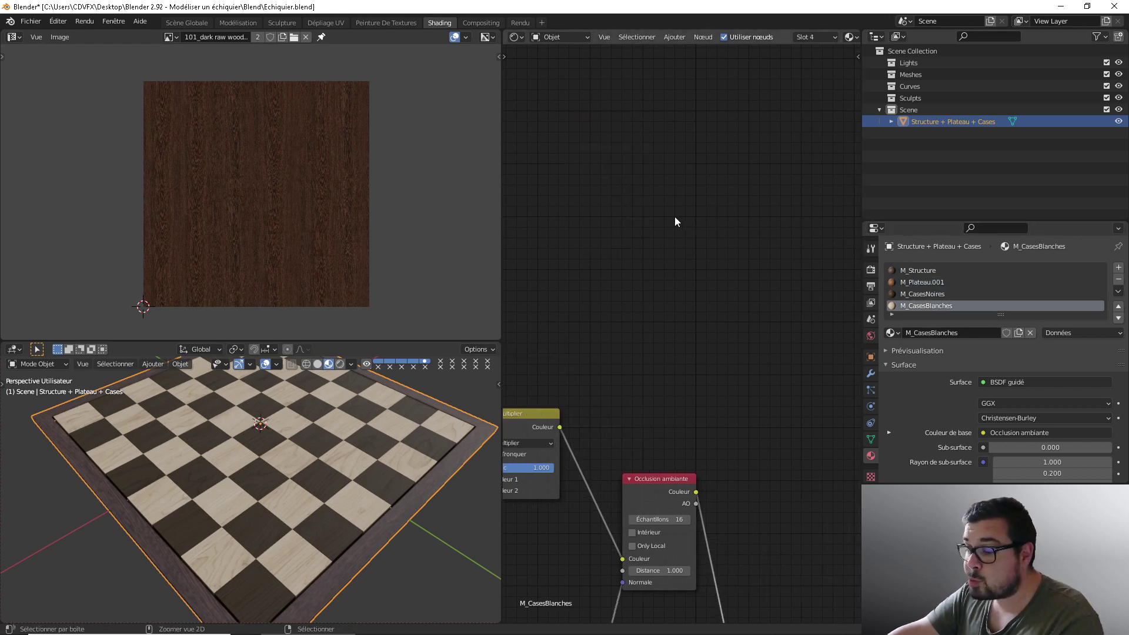
key(ctrl+v)
drag(652, 125, 662, 198)
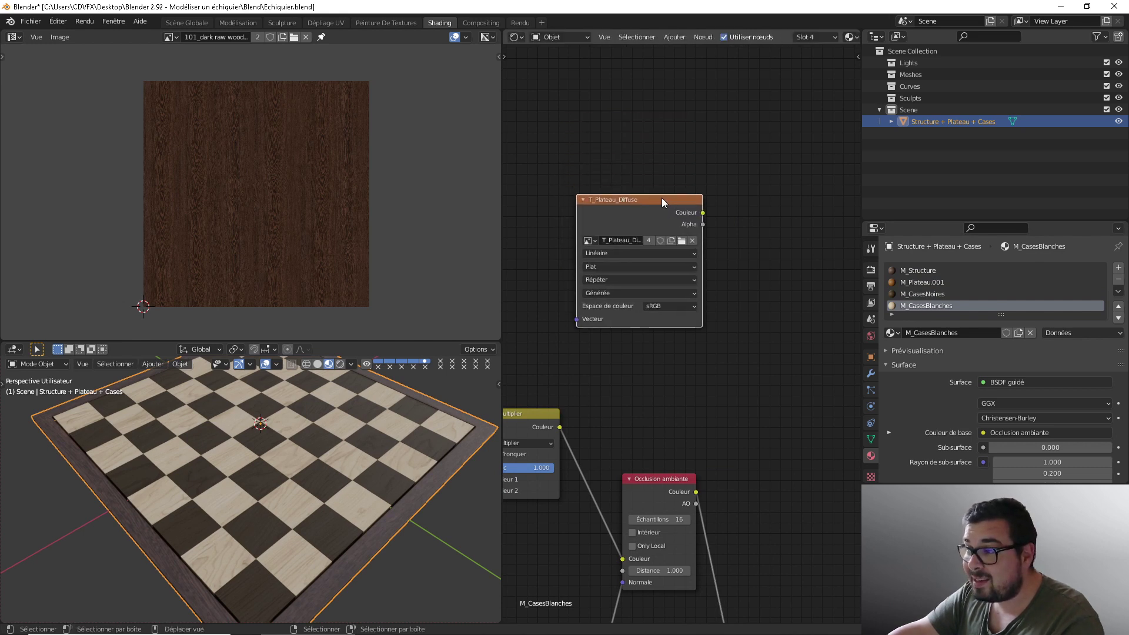
Add a BSDF diffus shader node to M_Structure, between the T_Plateau_Diffuse node and the BSDF guidé node
click(917, 270)
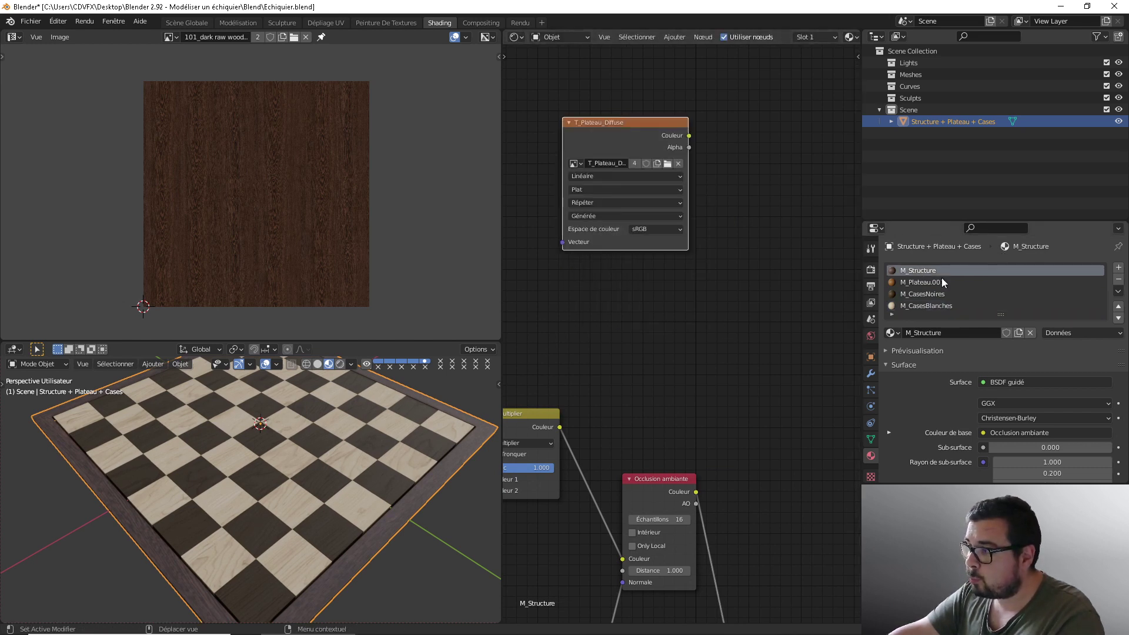
scroll(924, 305, down, 2)
scroll(920, 284, up, 2)
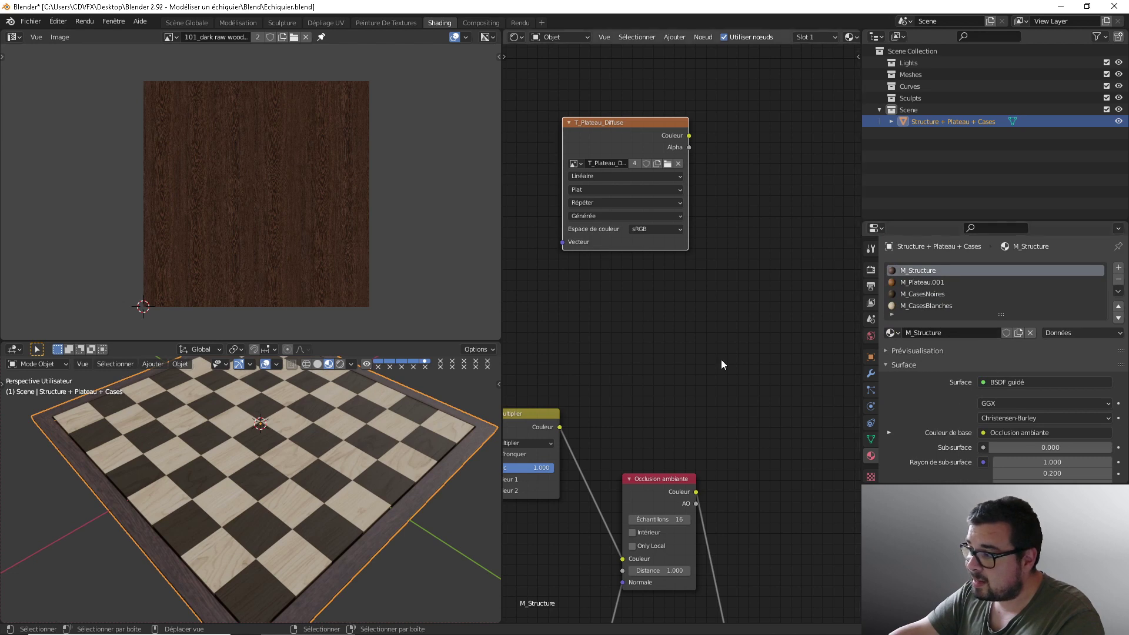
scroll(721, 359, down, 3)
scroll(724, 343, down, 5)
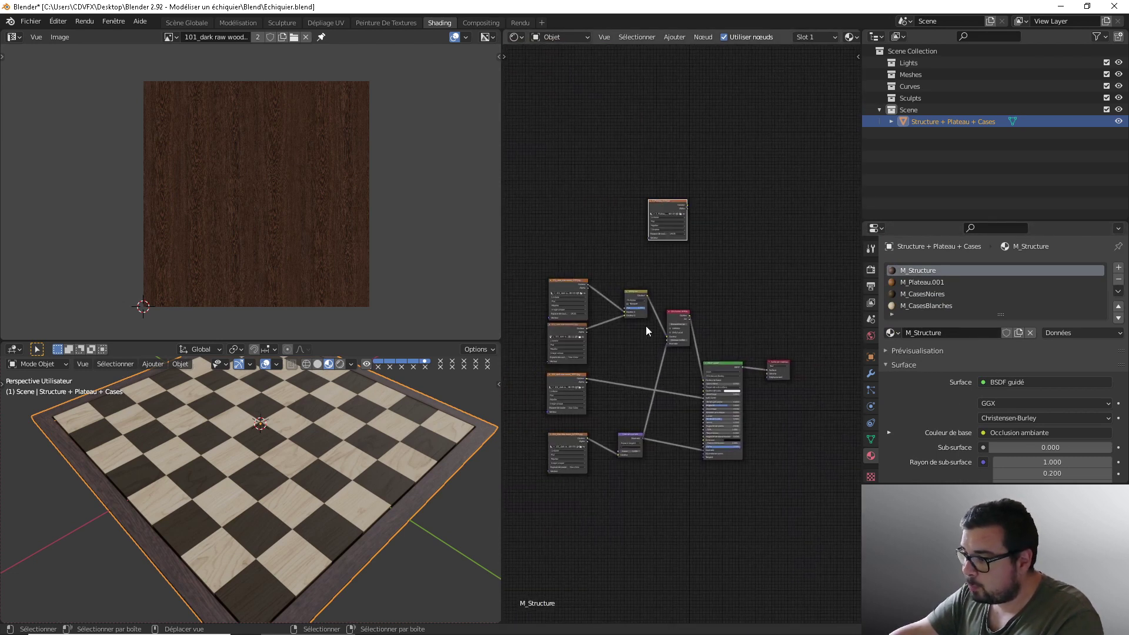
middle_drag(743, 313, 692, 314)
mouse_move(526, 284)
mouse_down()
mouse_move(527, 264)
mouse_move(527, 276)
mouse_up()
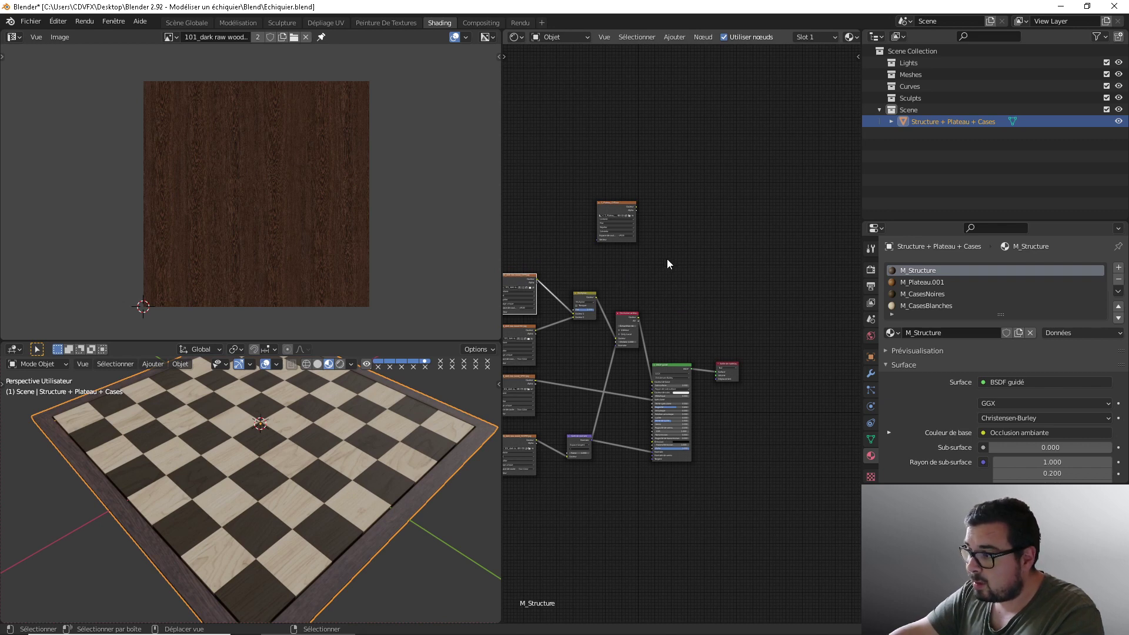
key(shift+a)
mouse_move(648, 248)
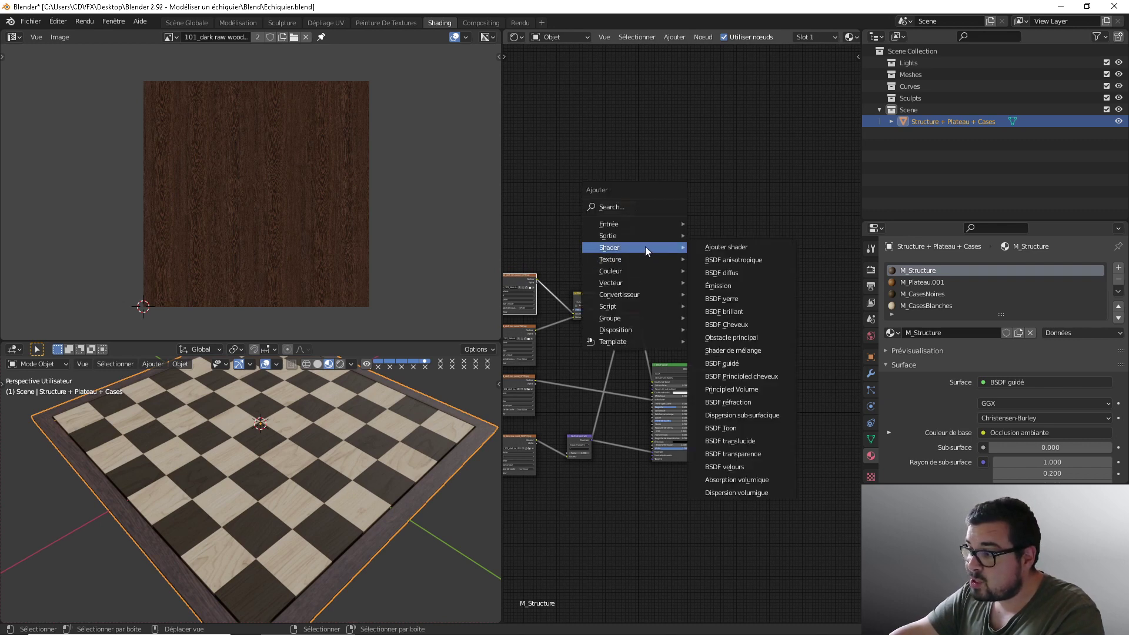
click(722, 273)
click(663, 271)
Link M_Structure's dark raw wood DIFF texture colour to the BSDF diffus node, and its BSDF output to the material output's Surface
scroll(573, 264, up, 2)
key(Home)
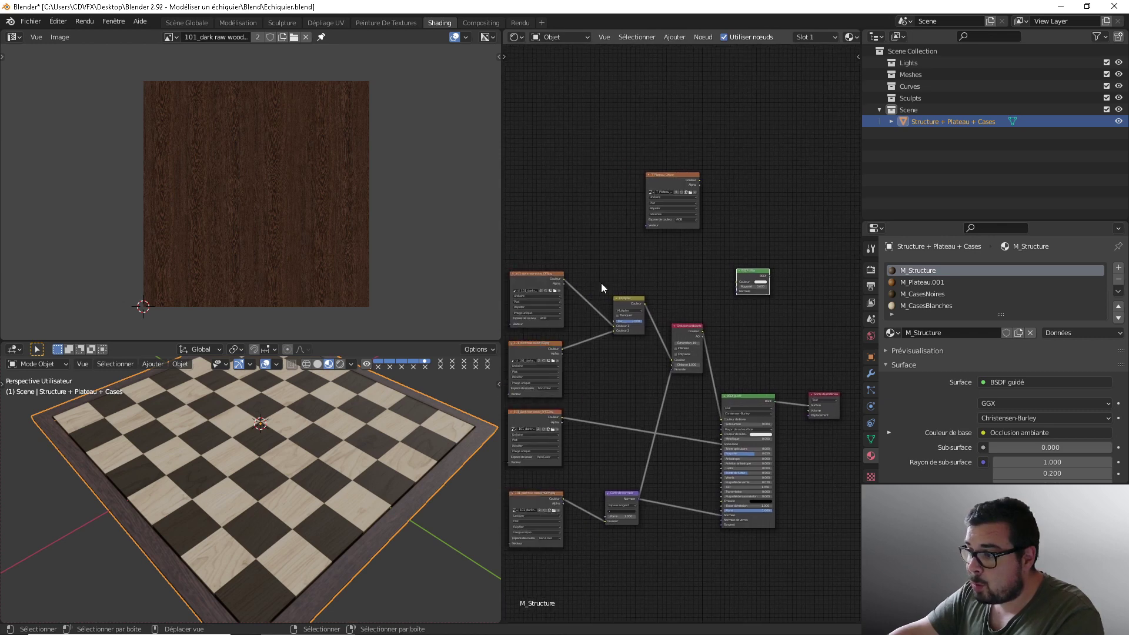
drag(563, 277, 738, 281)
middle_drag(759, 291, 659, 267)
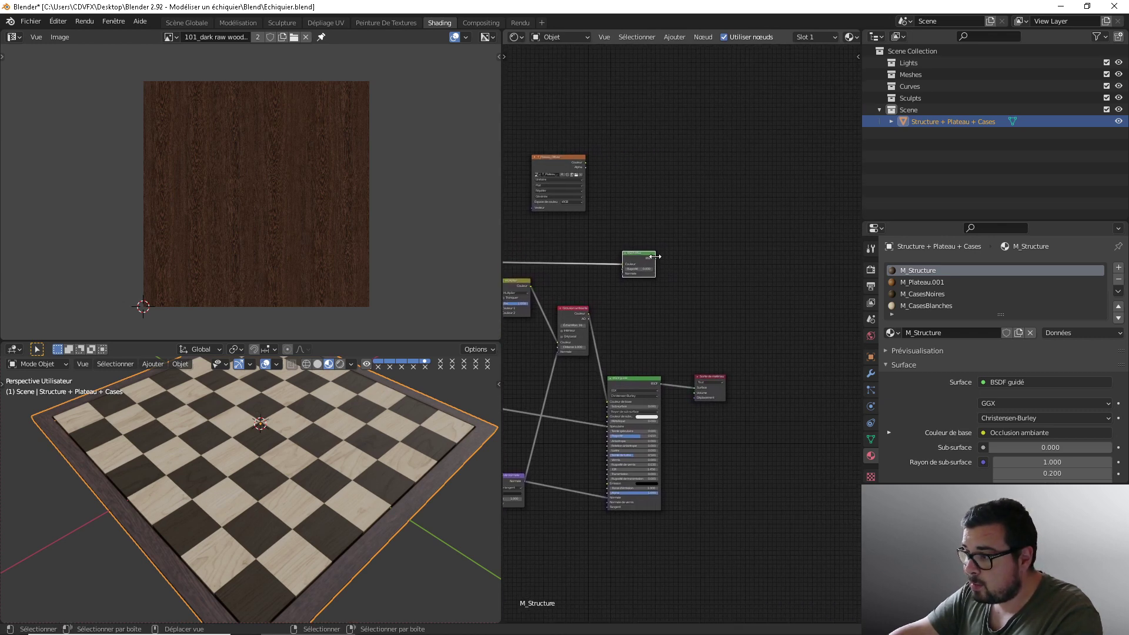
drag(656, 259, 744, 339)
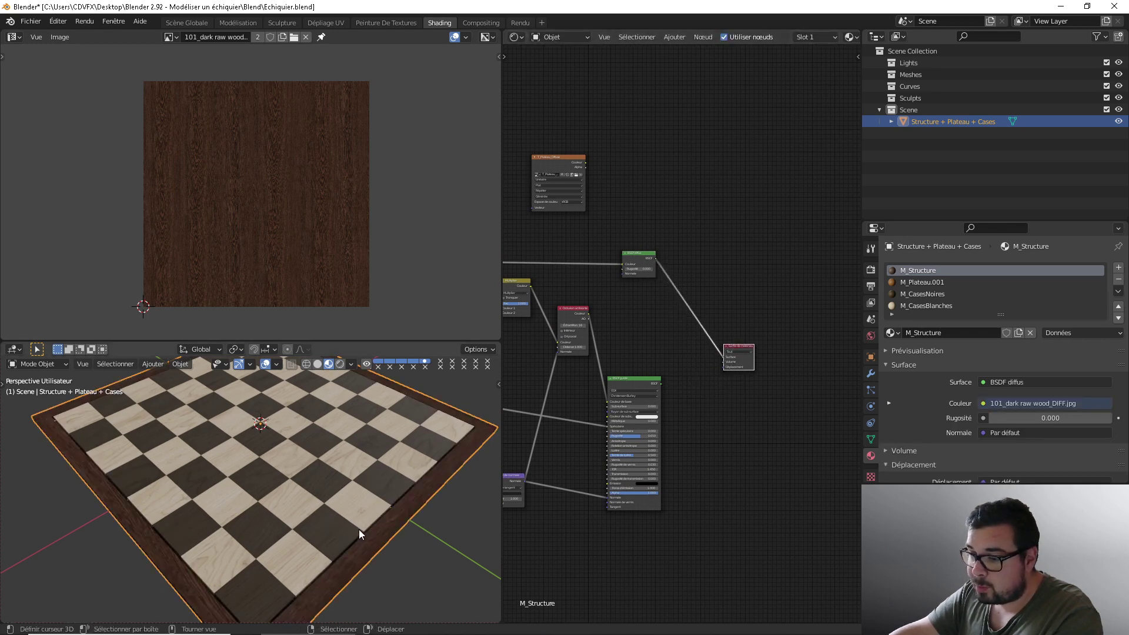
Add a BSDF diffus shader node to the M_Plateau.001 material, above its BSDF guidé node
click(923, 283)
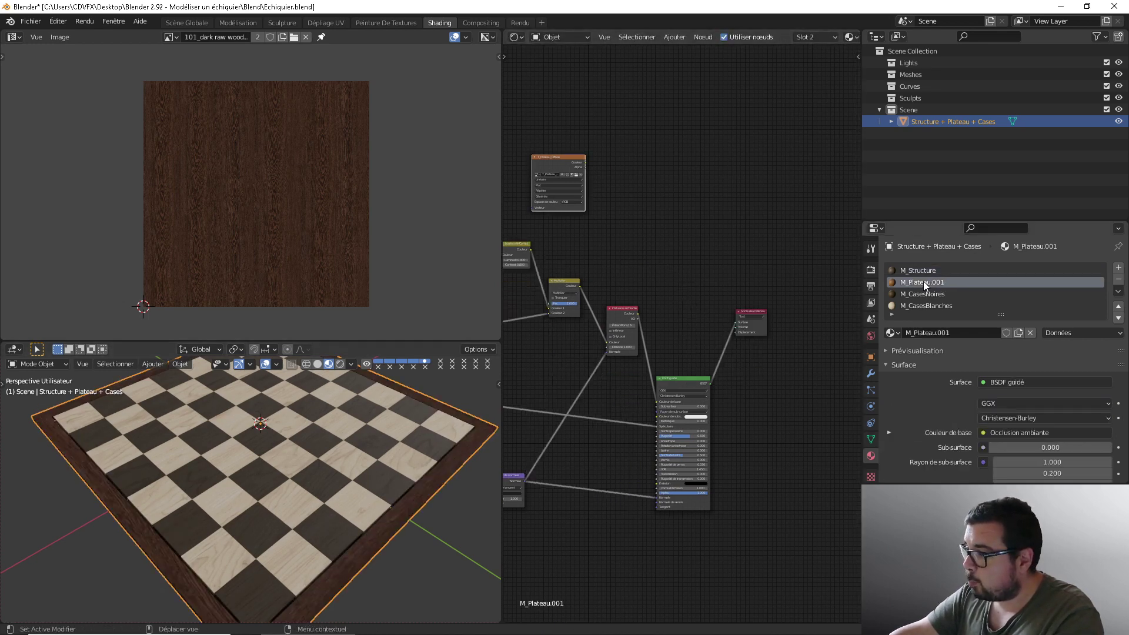
key(shift+a)
mouse_move(666, 253)
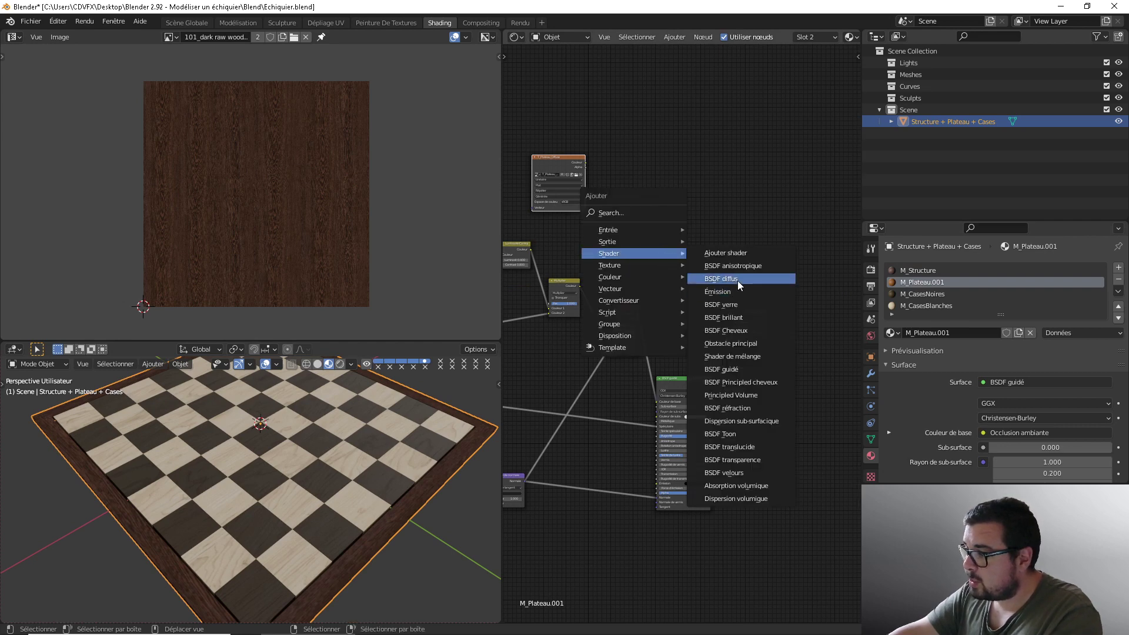
click(738, 281)
click(651, 241)
Link M_Plateau.001's Luminosité/Contraste colour to the BSDF diffus node, and that shader to the material output's Surface
middle_drag(508, 256, 624, 270)
middle_drag(542, 246, 612, 256)
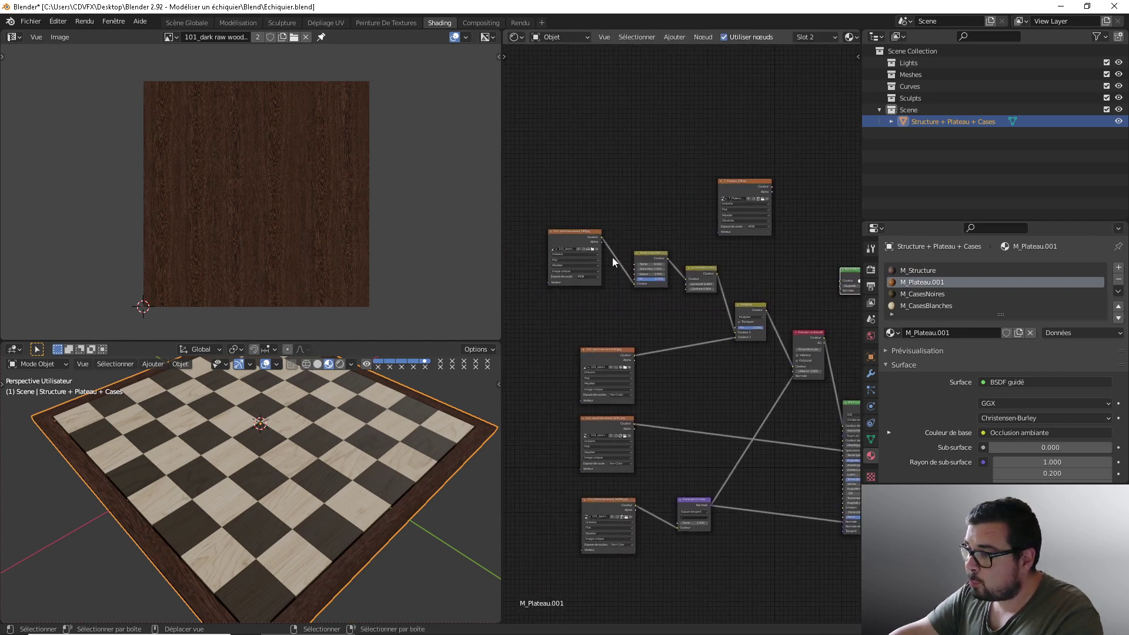
scroll(656, 246, up, 1)
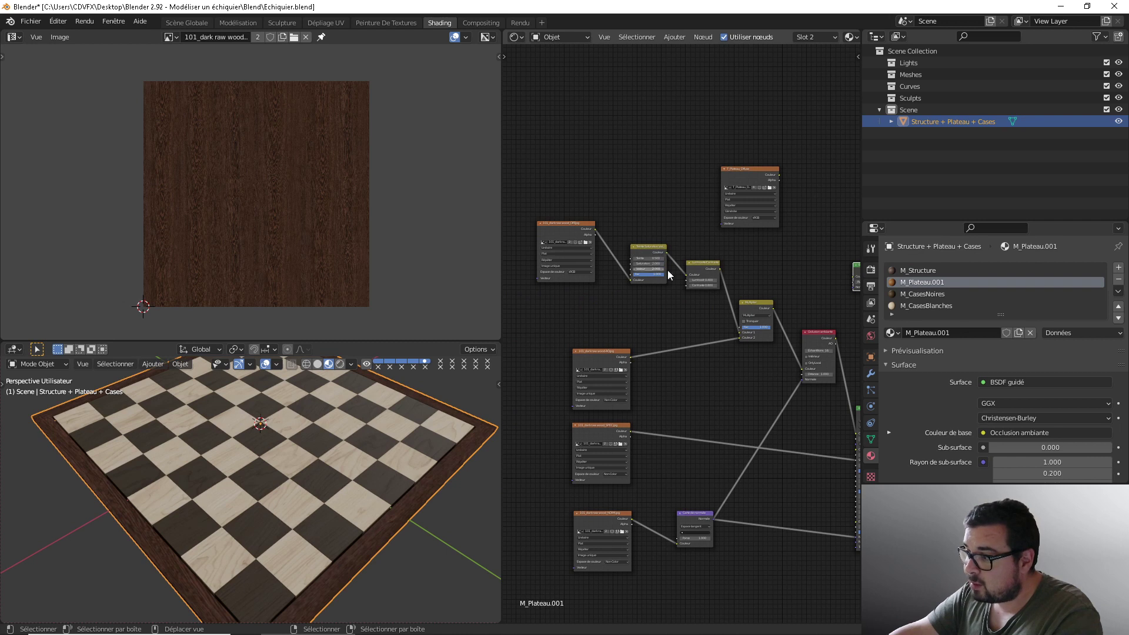
middle_drag(756, 264, 639, 249)
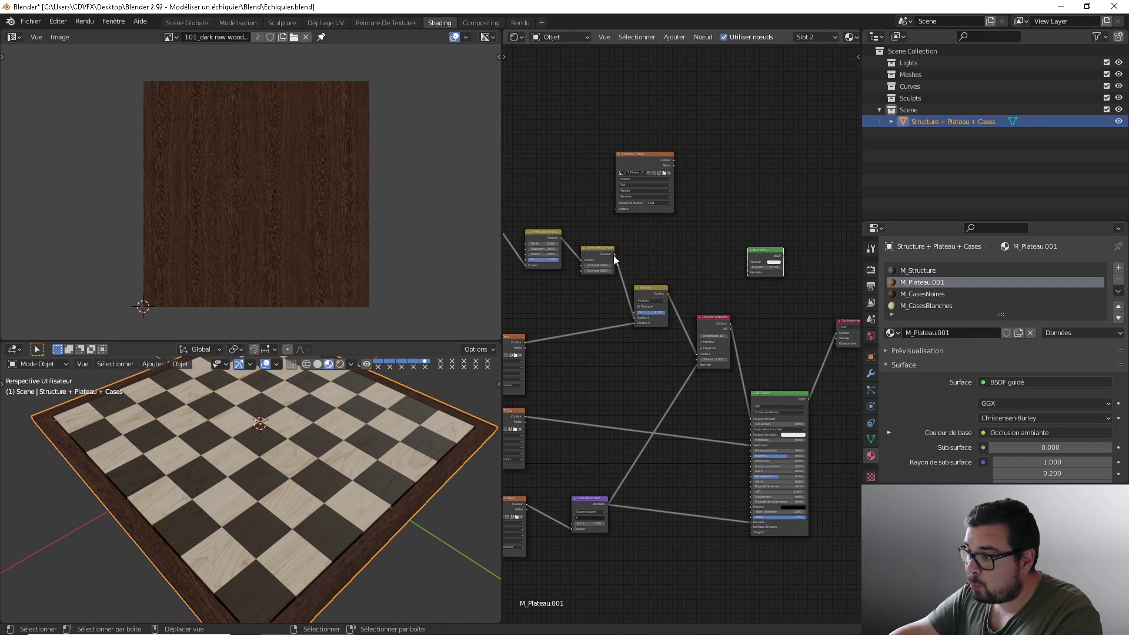
drag(614, 255, 625, 249)
drag(732, 259, 750, 262)
middle_drag(800, 270, 650, 238)
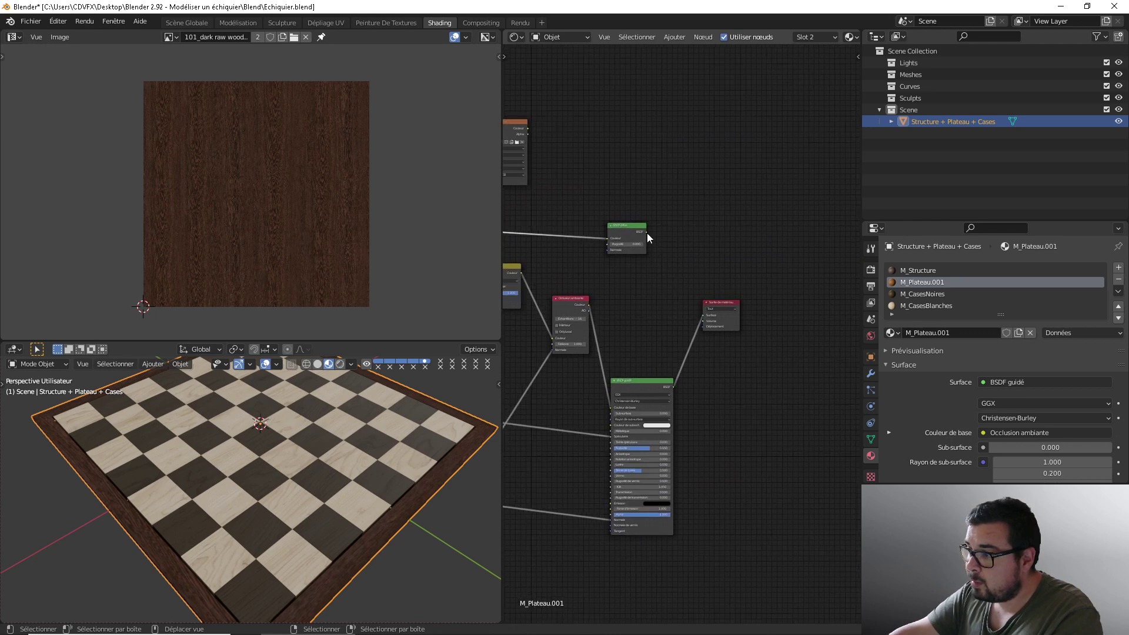
drag(646, 232, 705, 315)
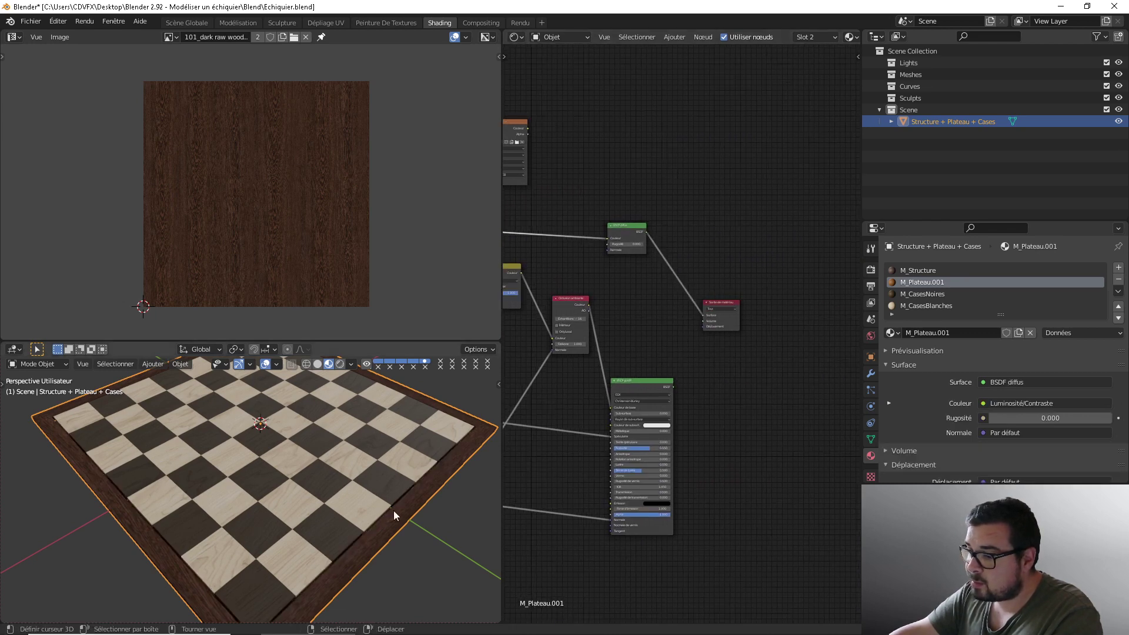
middle_drag(390, 518, 443, 478)
Add a BSDF diffus shader node to the M_CasesNoires material, above its BSDF guidé node
click(924, 294)
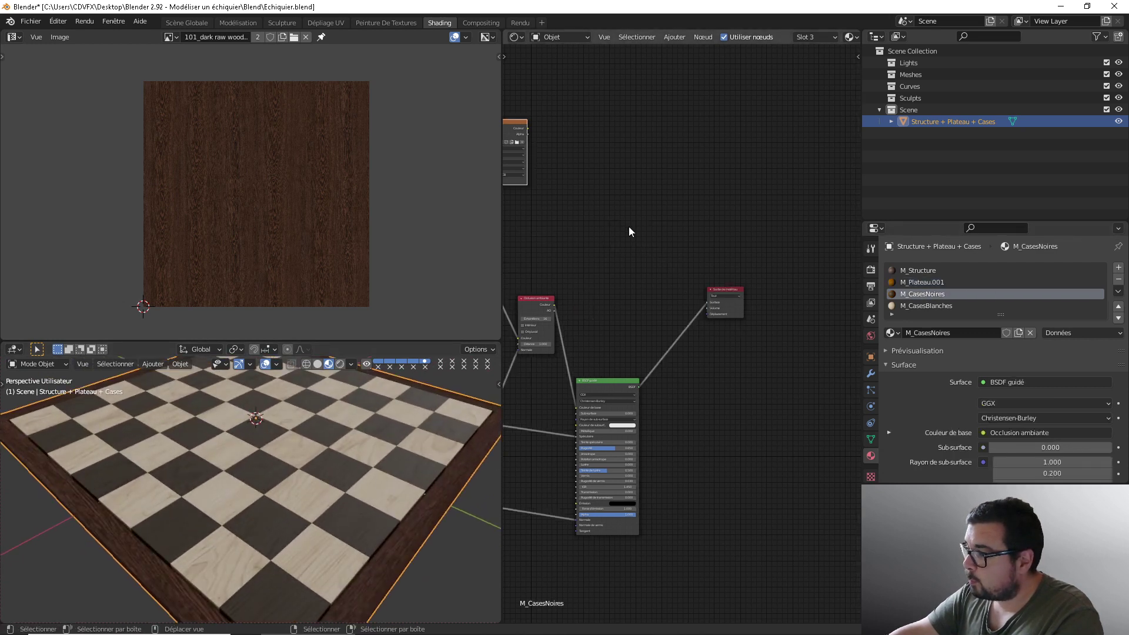
middle_drag(627, 231, 718, 251)
key(shift+a)
mouse_move(713, 246)
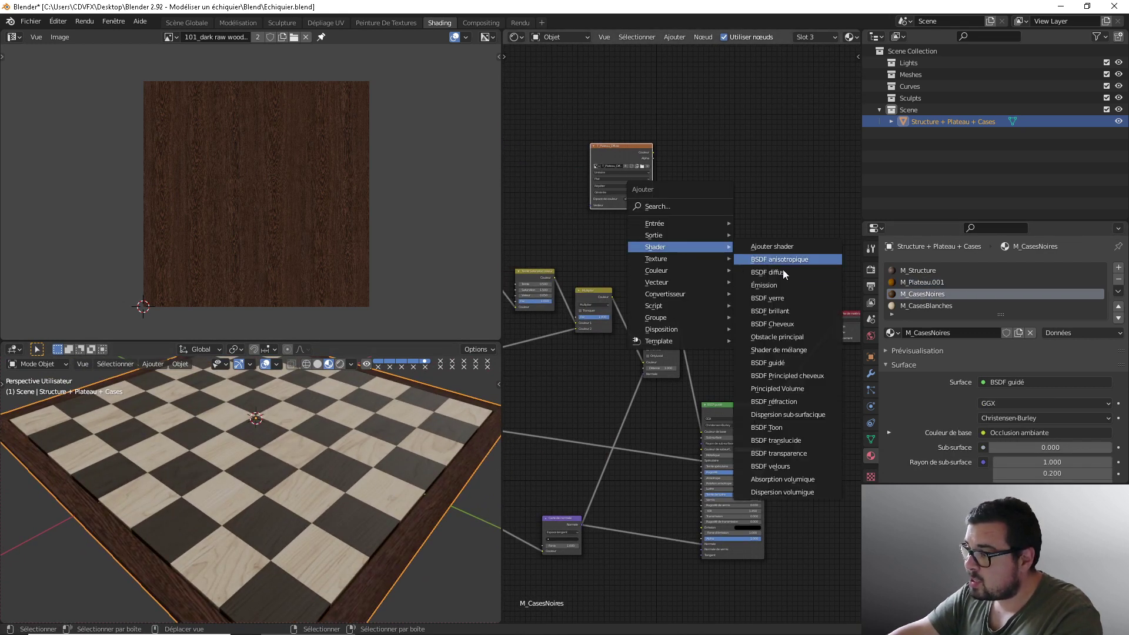
click(775, 268)
click(718, 252)
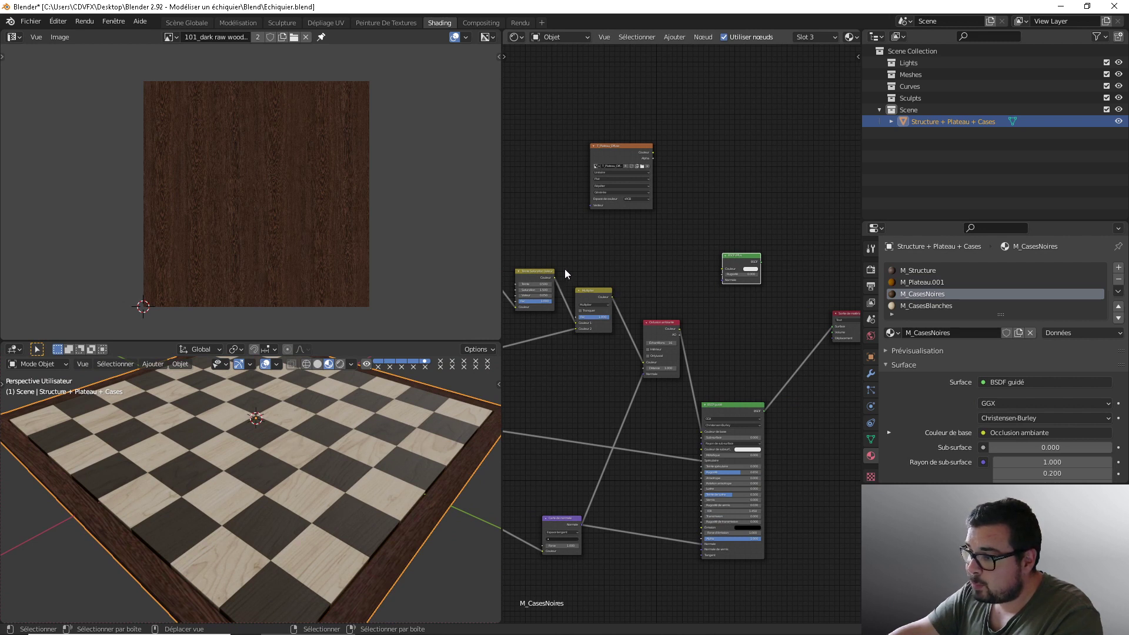
Link M_CasesNoires's Teinte Saturation Valeur colour to the BSDF diffus node, and that shader to the material output's Surface
drag(554, 278, 818, 293)
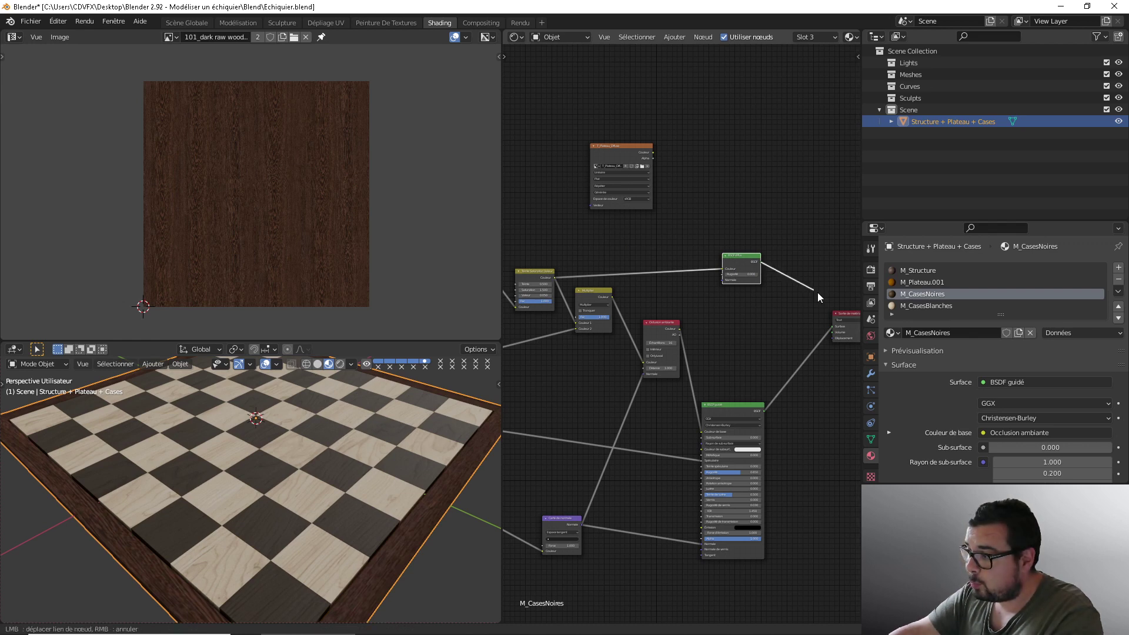
drag(838, 333, 835, 328)
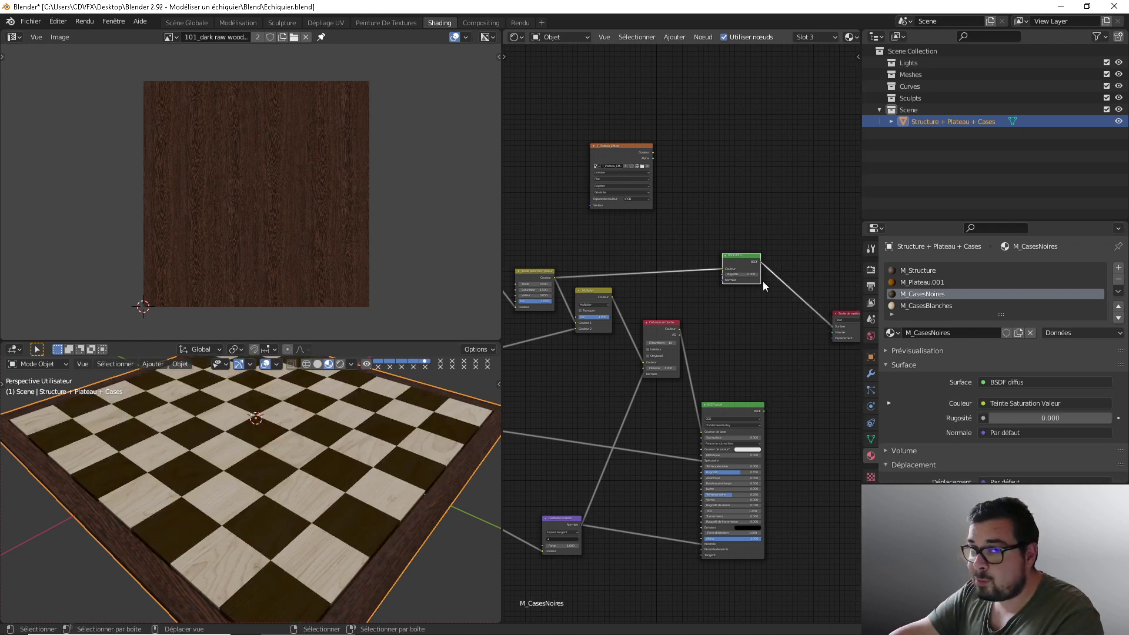
Add a BSDF diffus shader node to the M_CasesBlanches material, above its BSDF guidé node
click(937, 306)
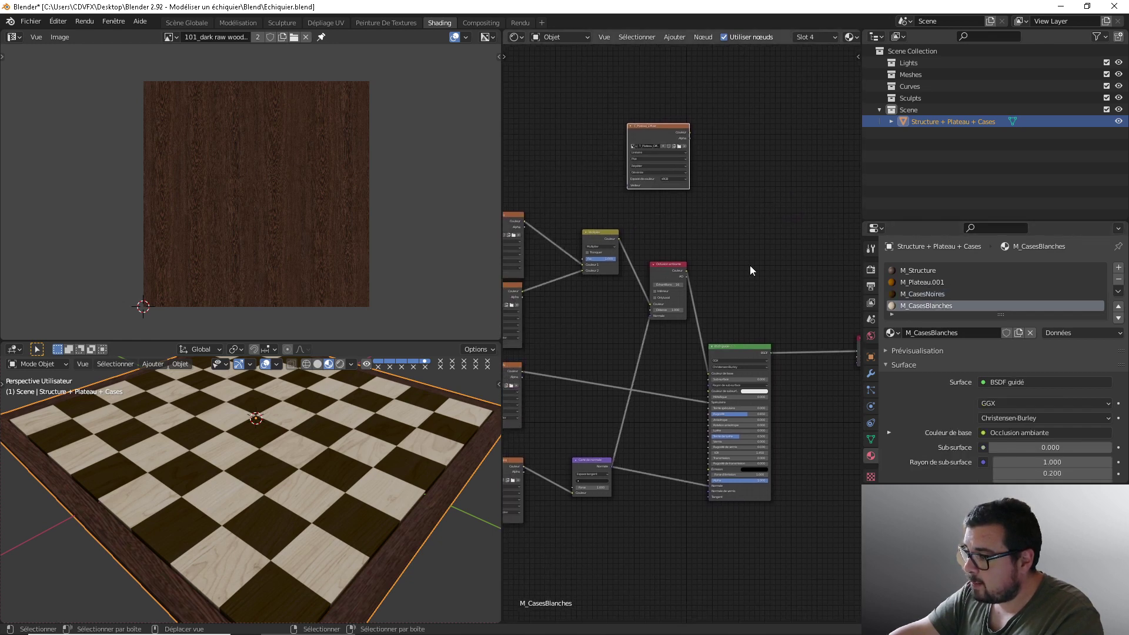
key(shift+a)
mouse_move(743, 262)
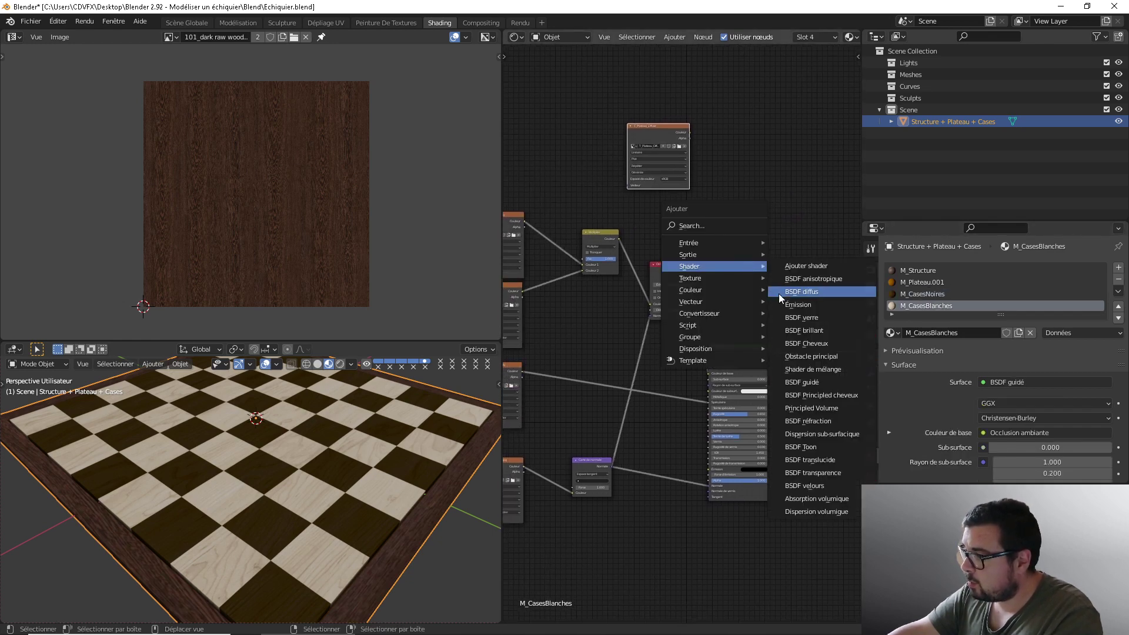
click(820, 294)
click(747, 231)
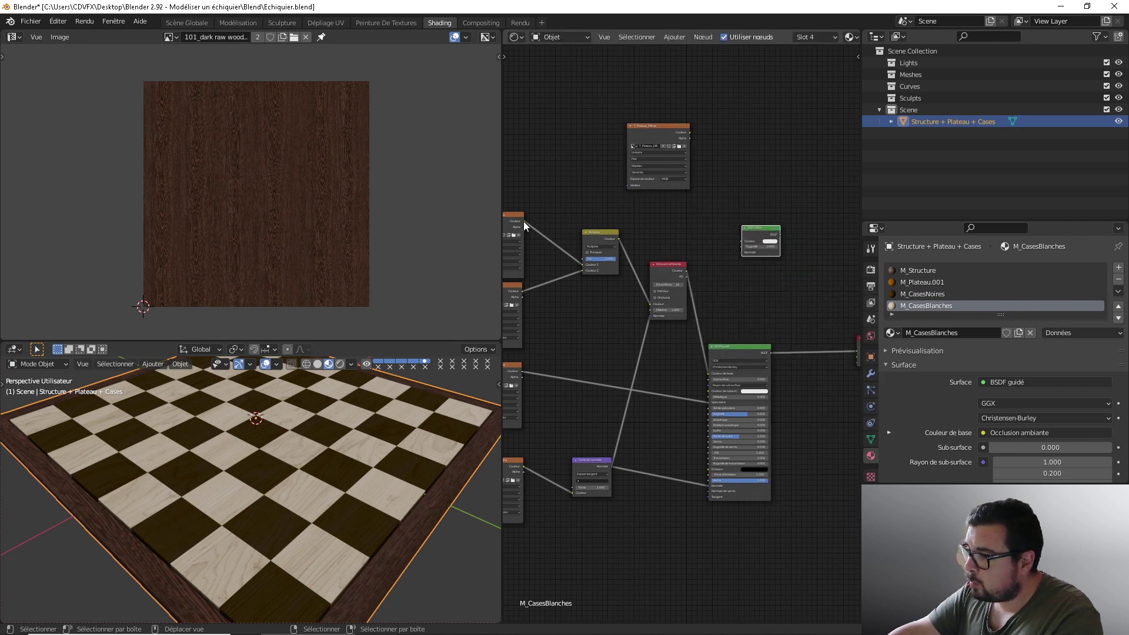
Link M_CasesBlanches's birch fine wood DIFF texture colour to the BSDF diffus node, and its BSDF output to the material output's Surface
drag(523, 221, 743, 241)
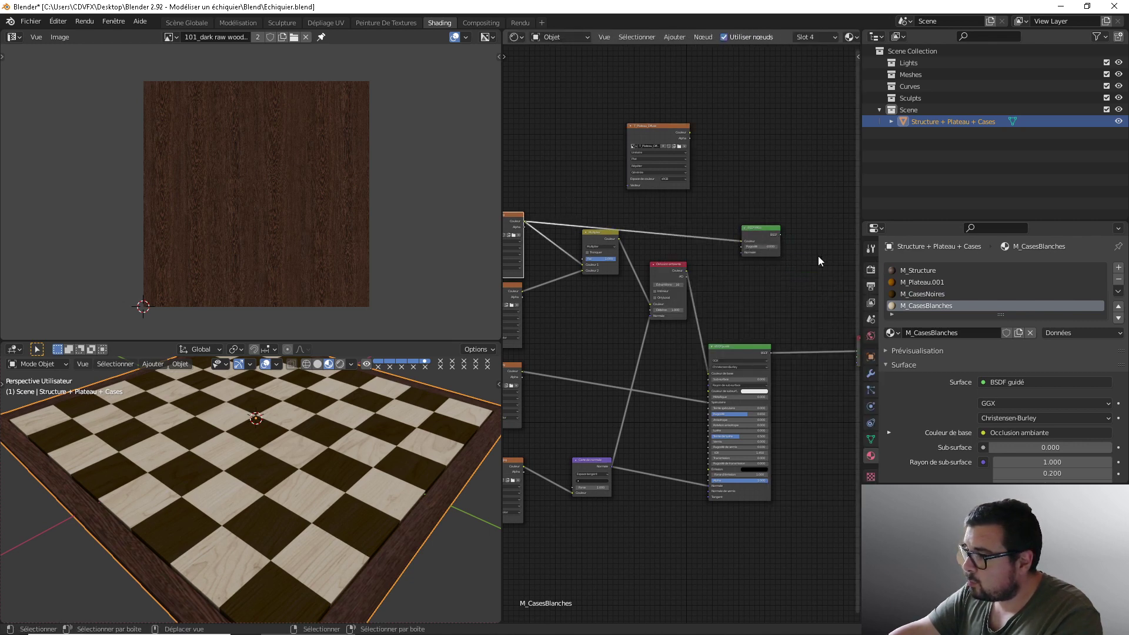
middle_drag(820, 261, 717, 243)
drag(706, 225, 678, 184)
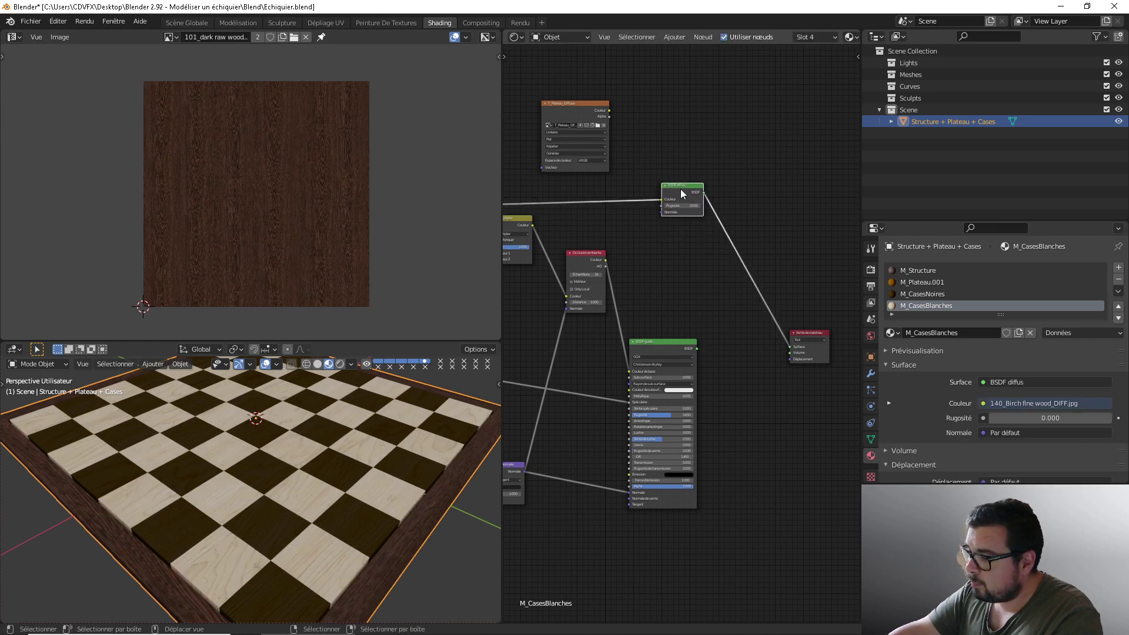
Examine the M_CasesNoires node network from its wood textures through the colour nodes to the BSDF diffus shader
click(895, 274)
click(915, 293)
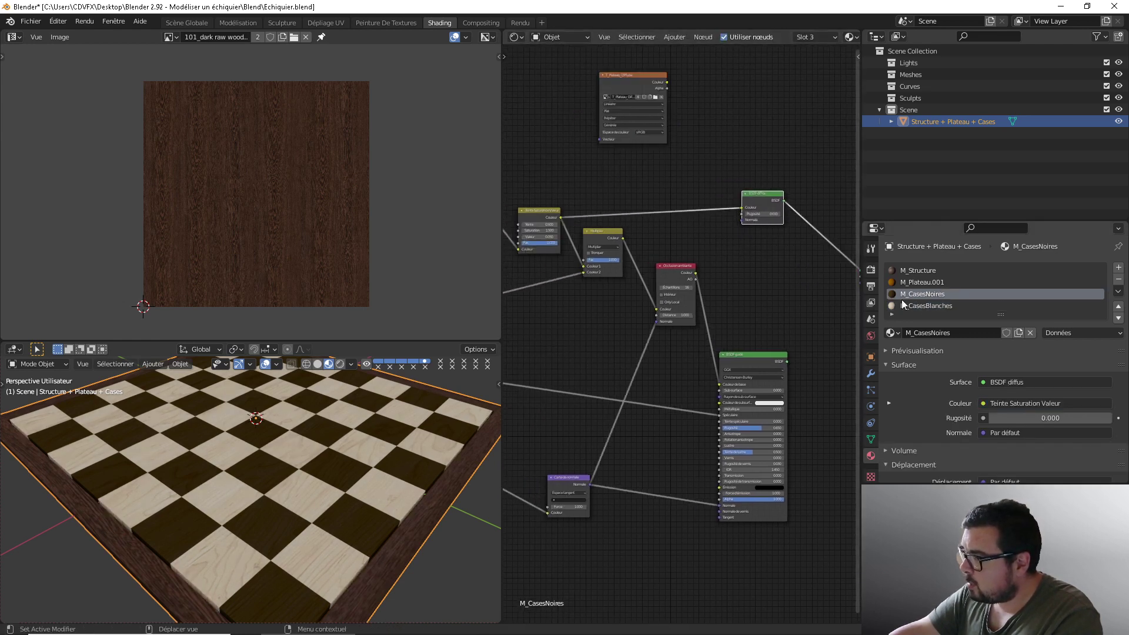
middle_drag(607, 238, 724, 262)
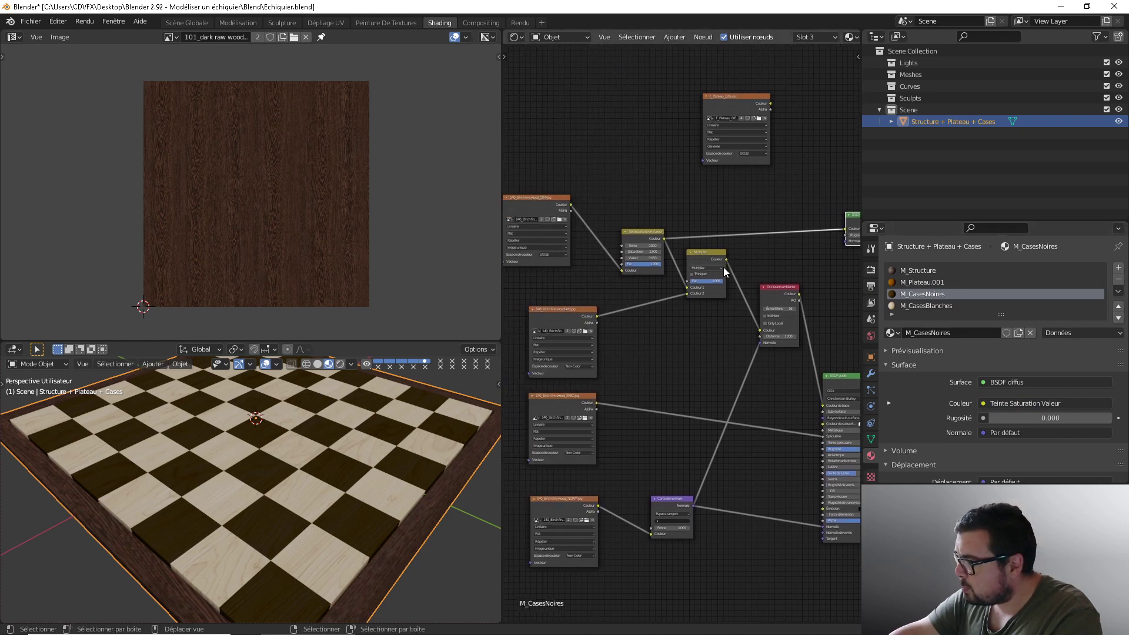
scroll(724, 267, up, 1)
scroll(722, 270, up, 1)
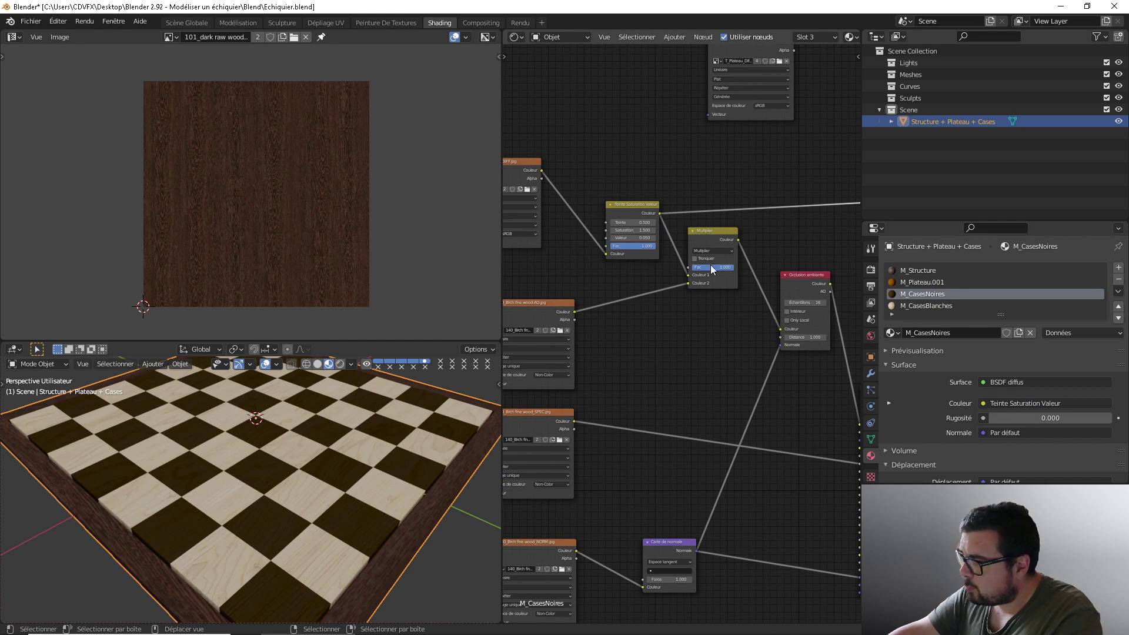
scroll(749, 302, down, 1)
middle_drag(764, 299, 677, 310)
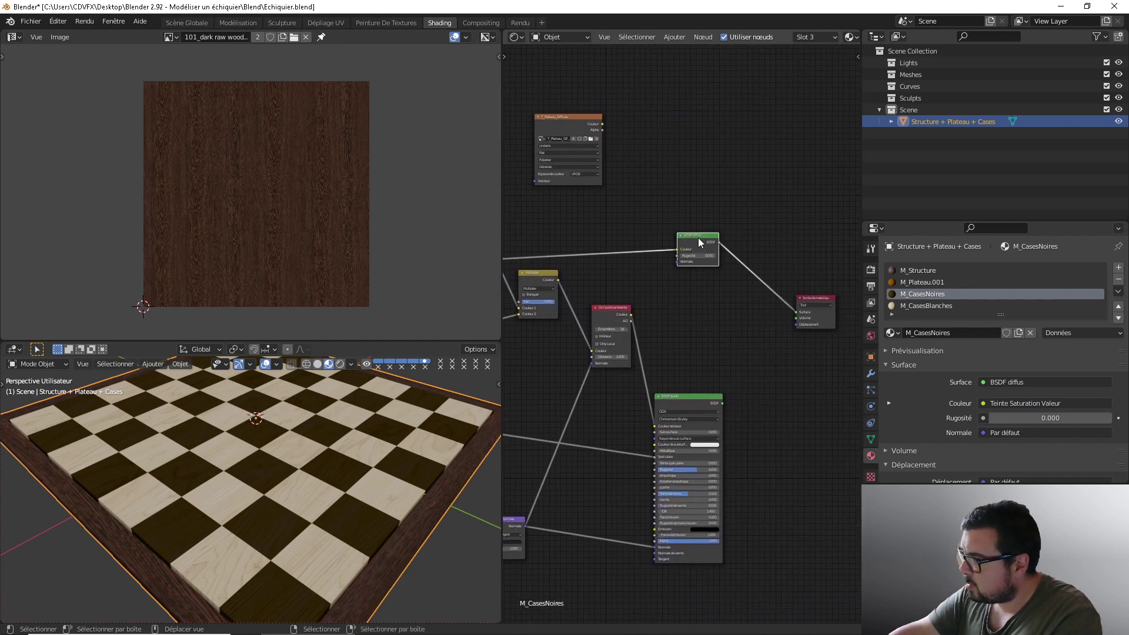
drag(697, 238, 698, 251)
scroll(803, 247, down, 1)
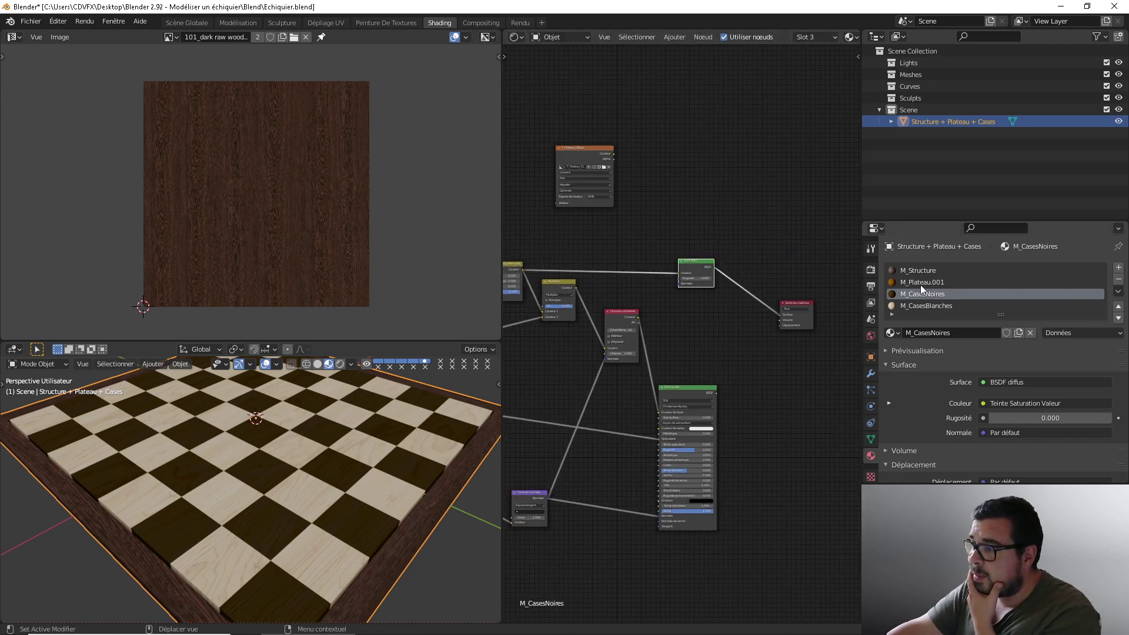
Make the T_Plateau_Diffuse image texture node active in the M_Structure material
click(931, 270)
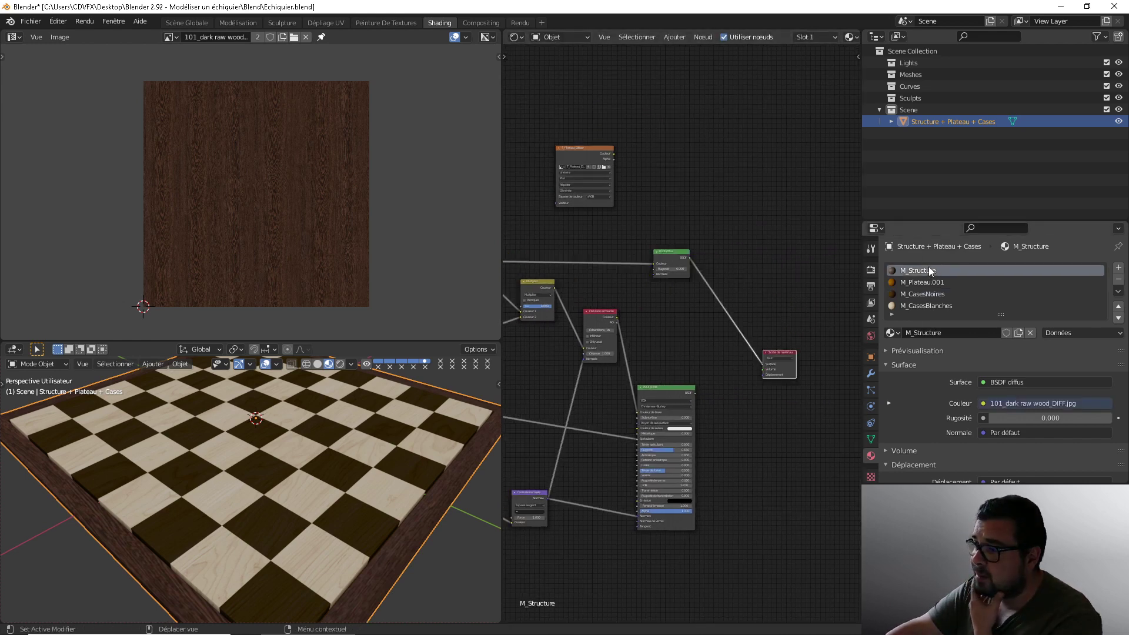
click(606, 155)
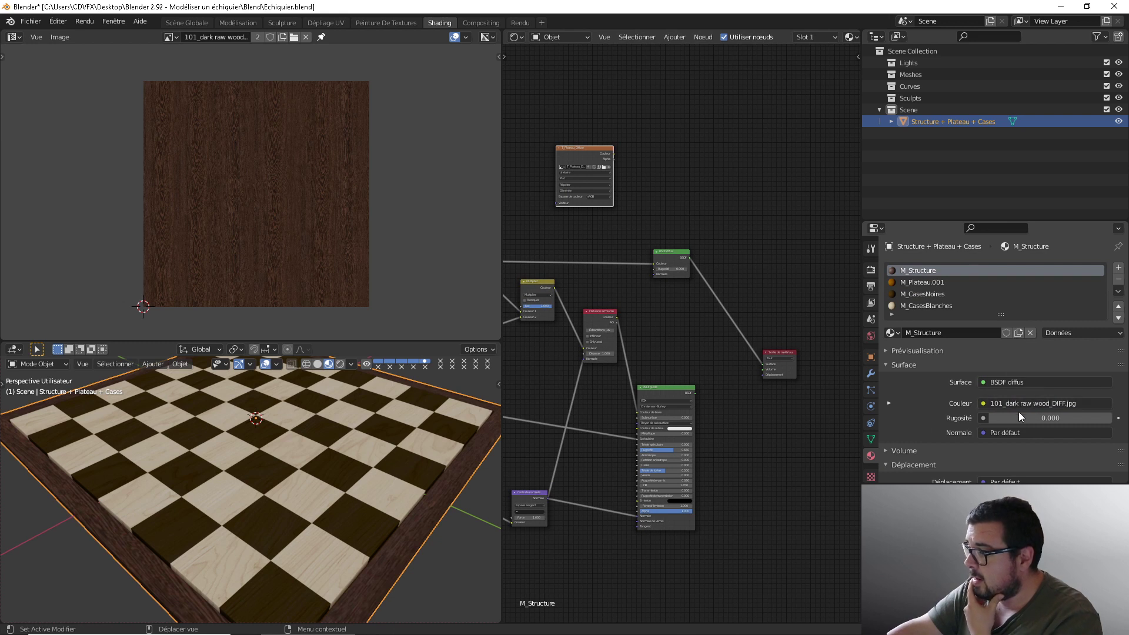
Set the bake margin to 5 px and bake the Diffuse pass to the image textures with only the Couleur contribution
click(871, 269)
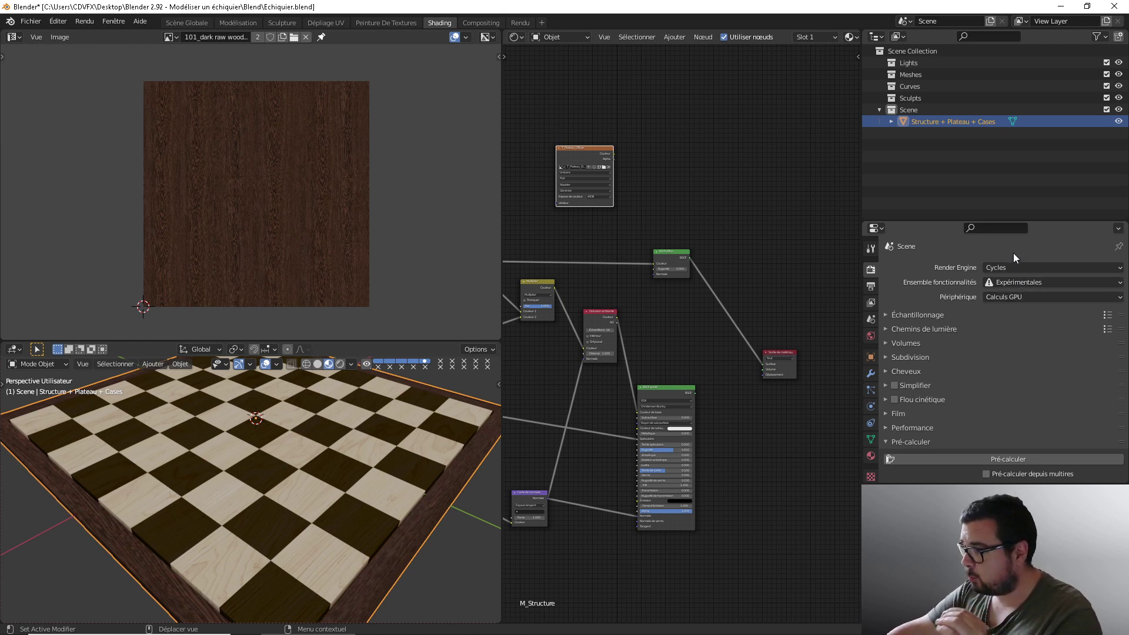
scroll(1026, 365, down, 5)
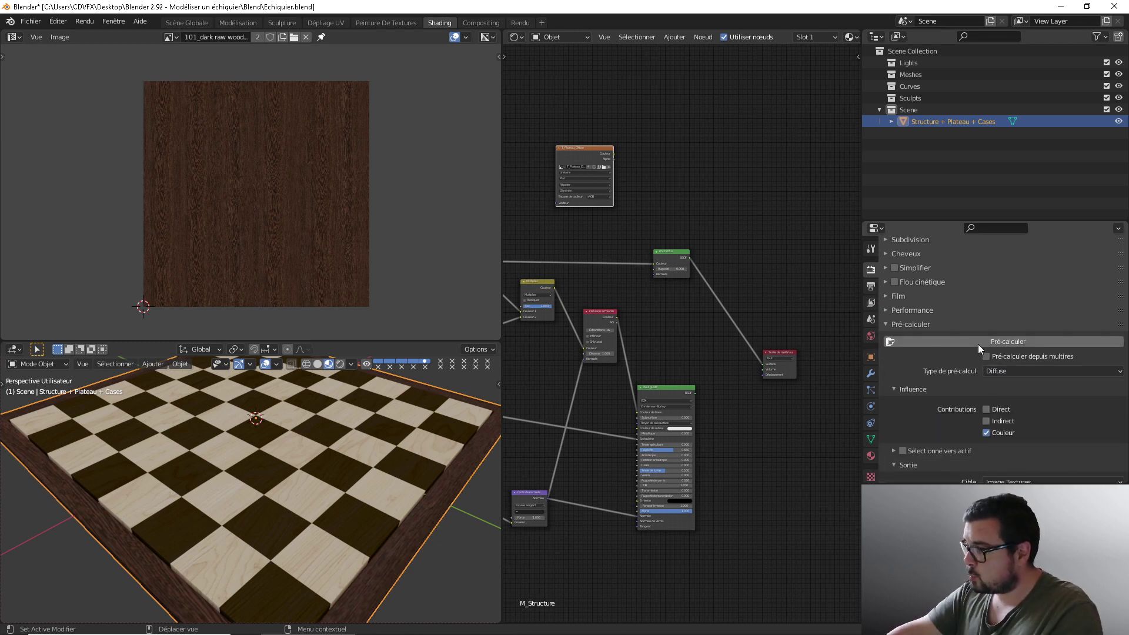
click(1033, 372)
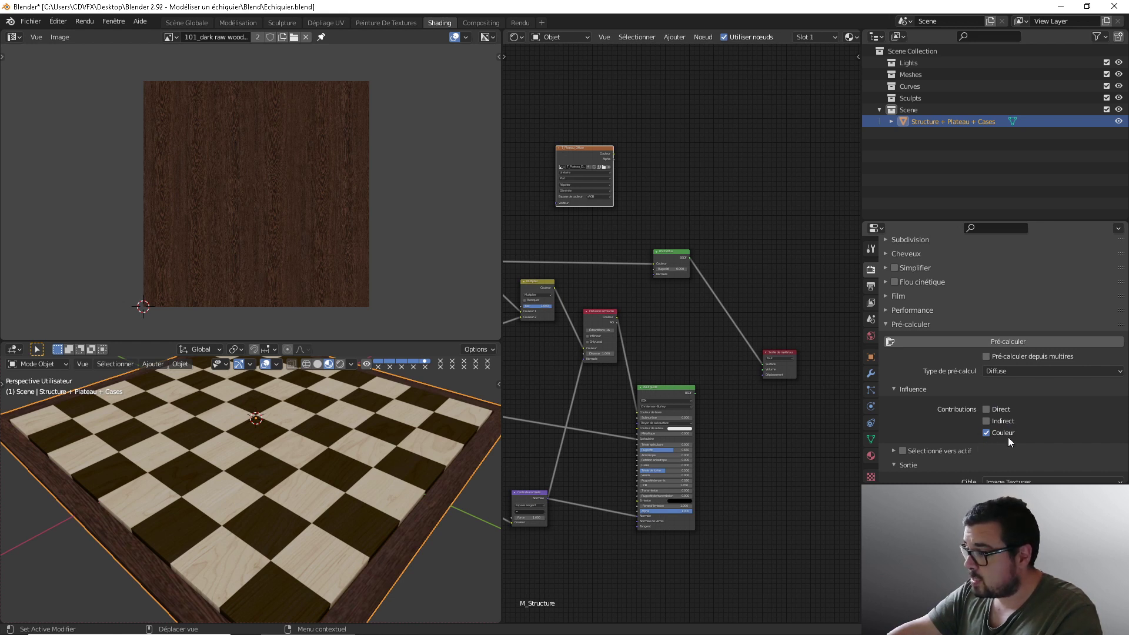
scroll(1007, 429, down, 3)
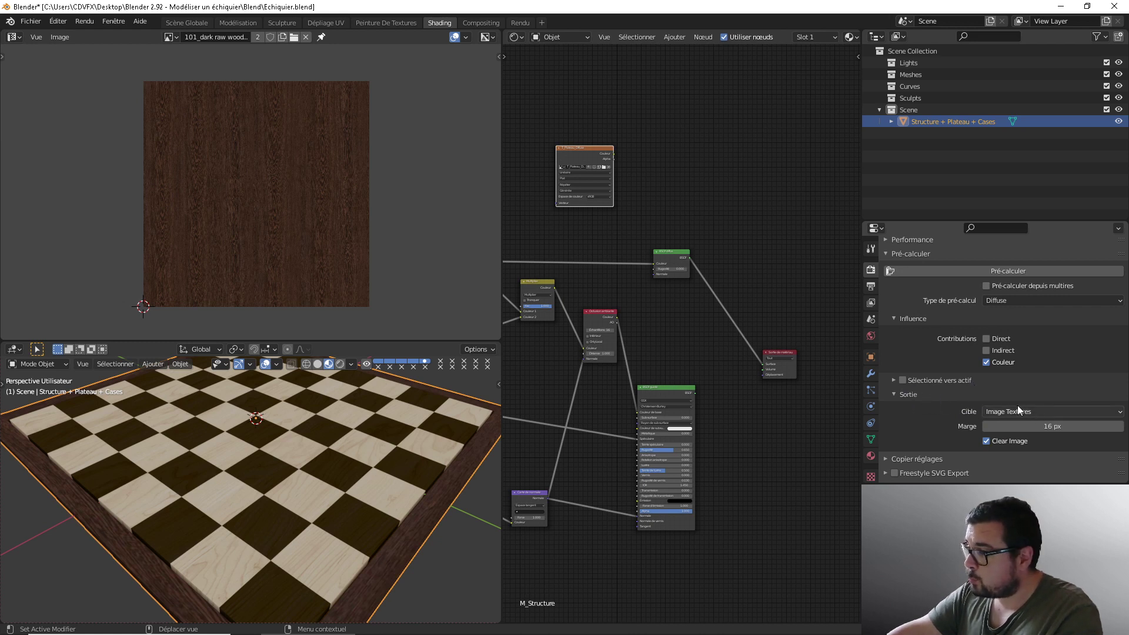
click(1040, 426)
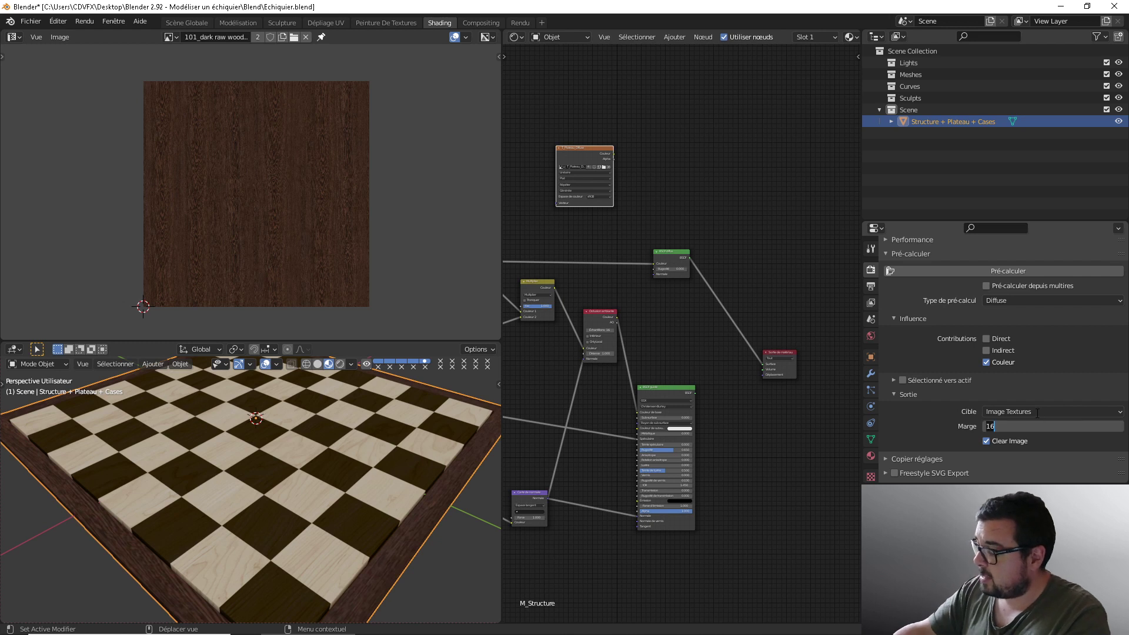
text(5)
key(Return)
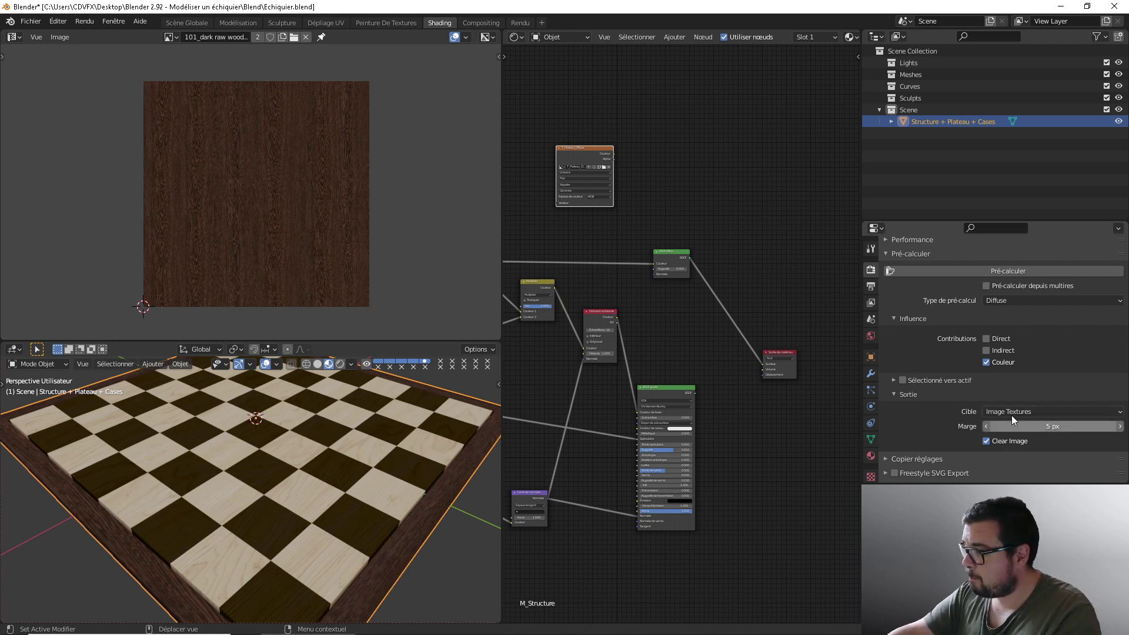
scroll(1025, 413, up, 6)
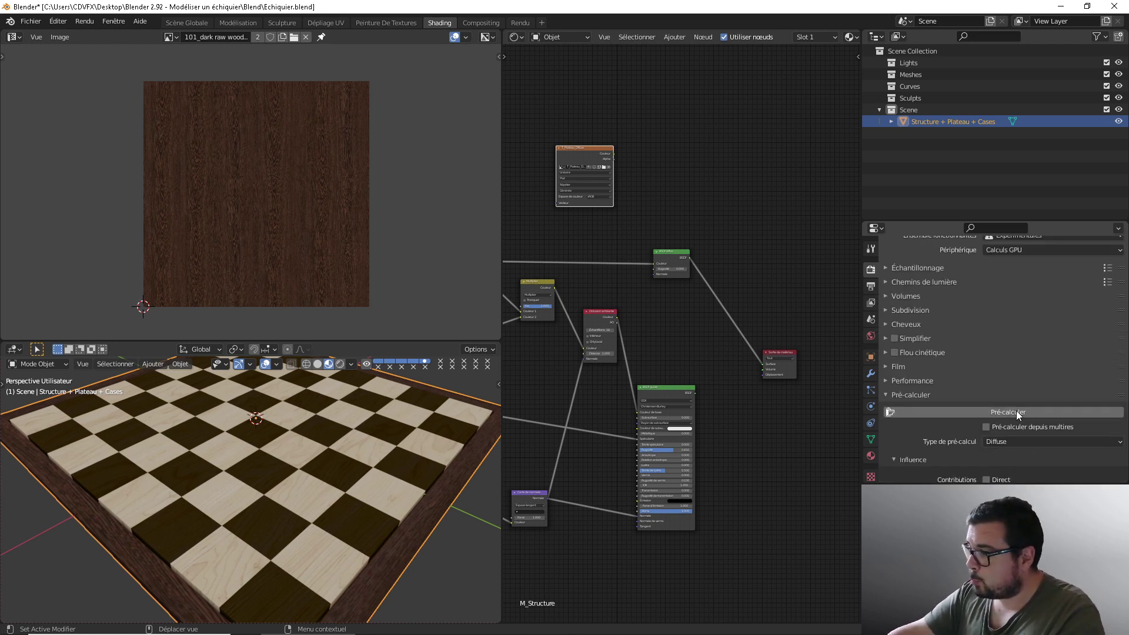
click(1015, 412)
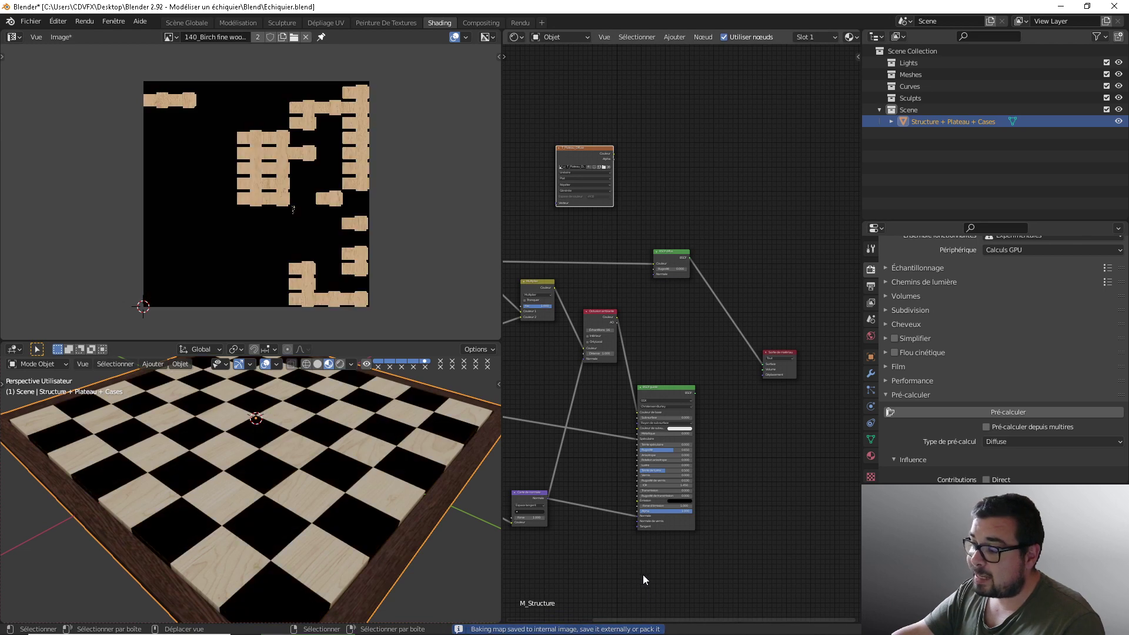
Inspect the baked birch wood image, and display the whole T_Plateau_Diffuse image in the image editor
scroll(305, 200, up, 4)
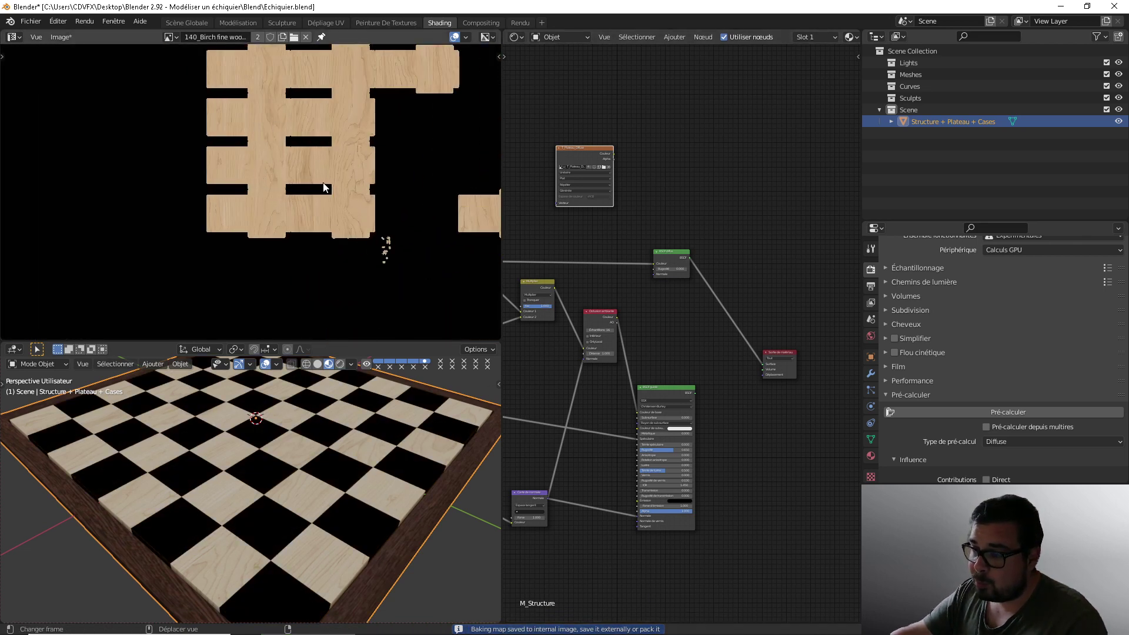
scroll(323, 202, down, 2)
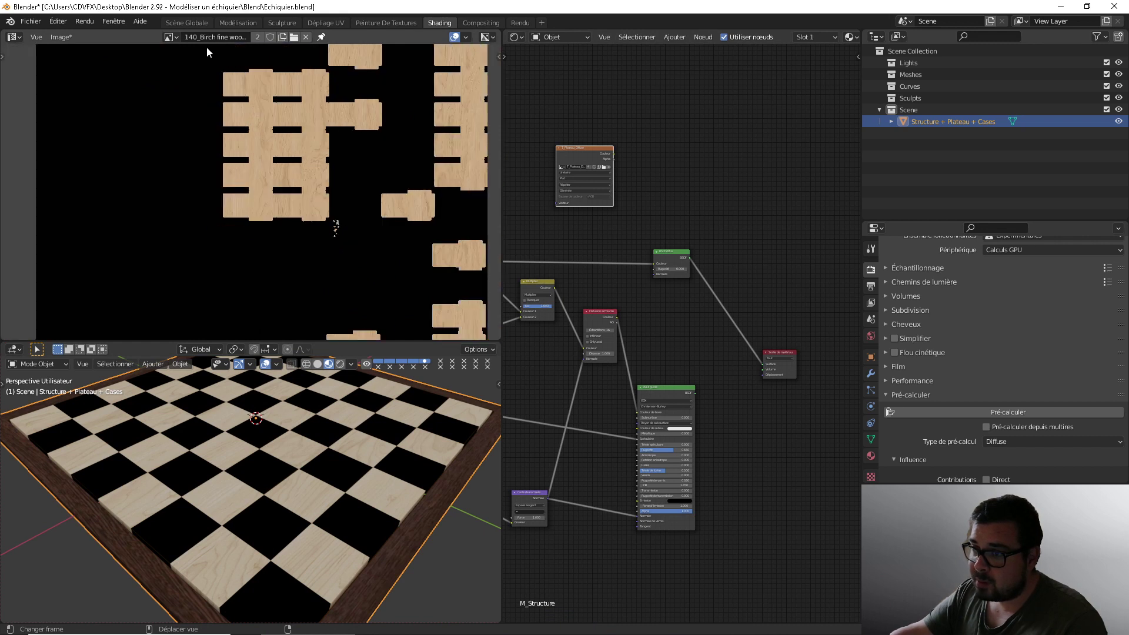
click(170, 37)
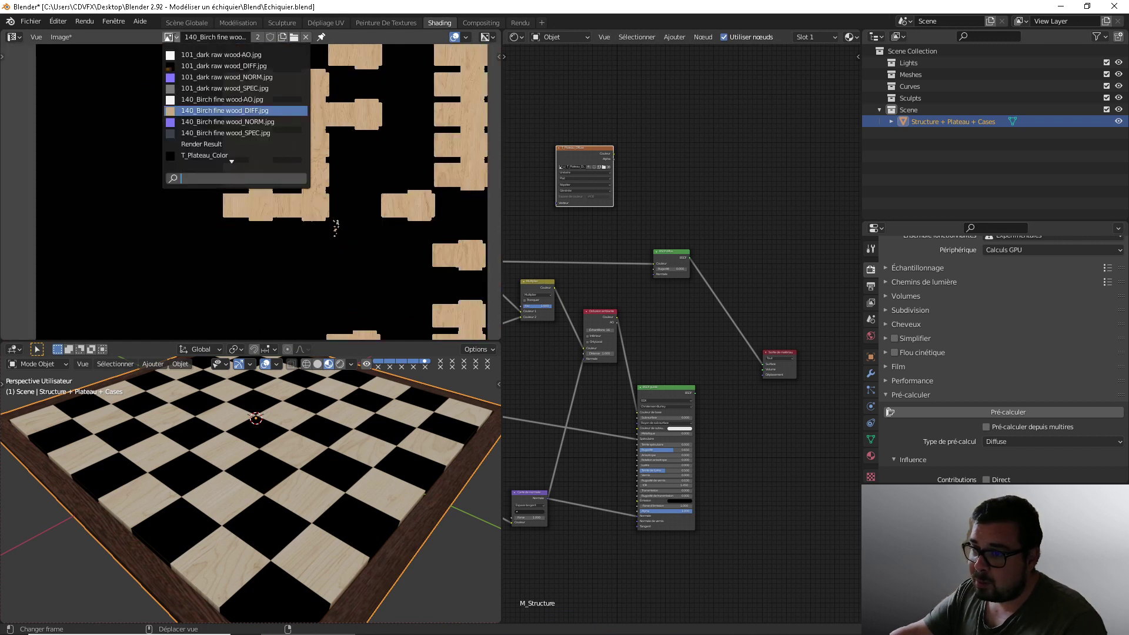
scroll(222, 136, down, 4)
click(206, 144)
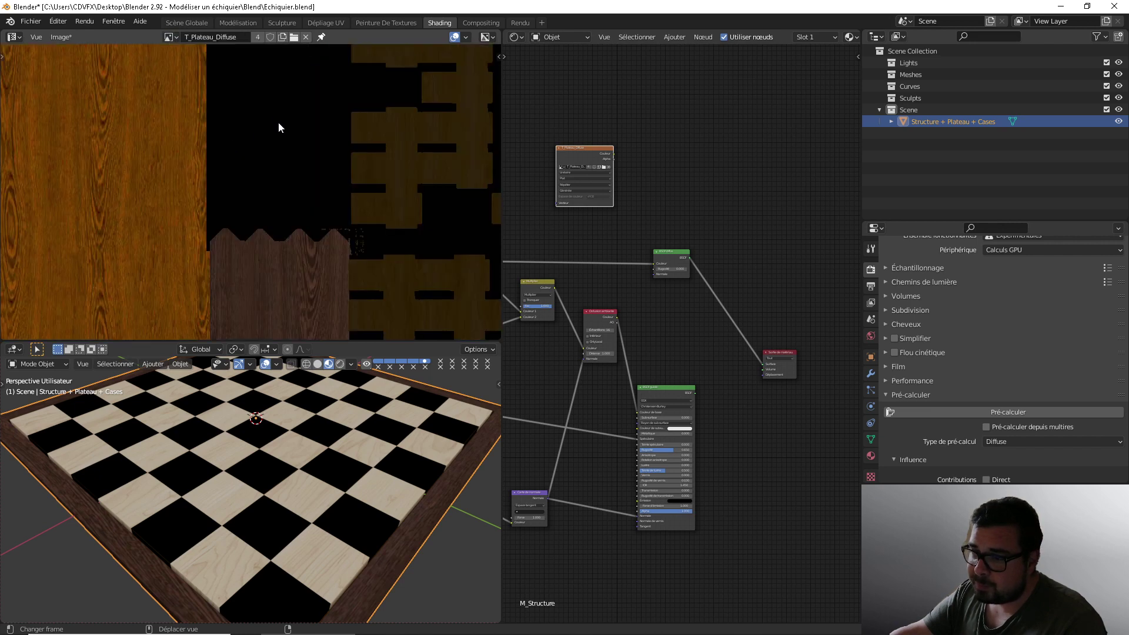
key(Home)
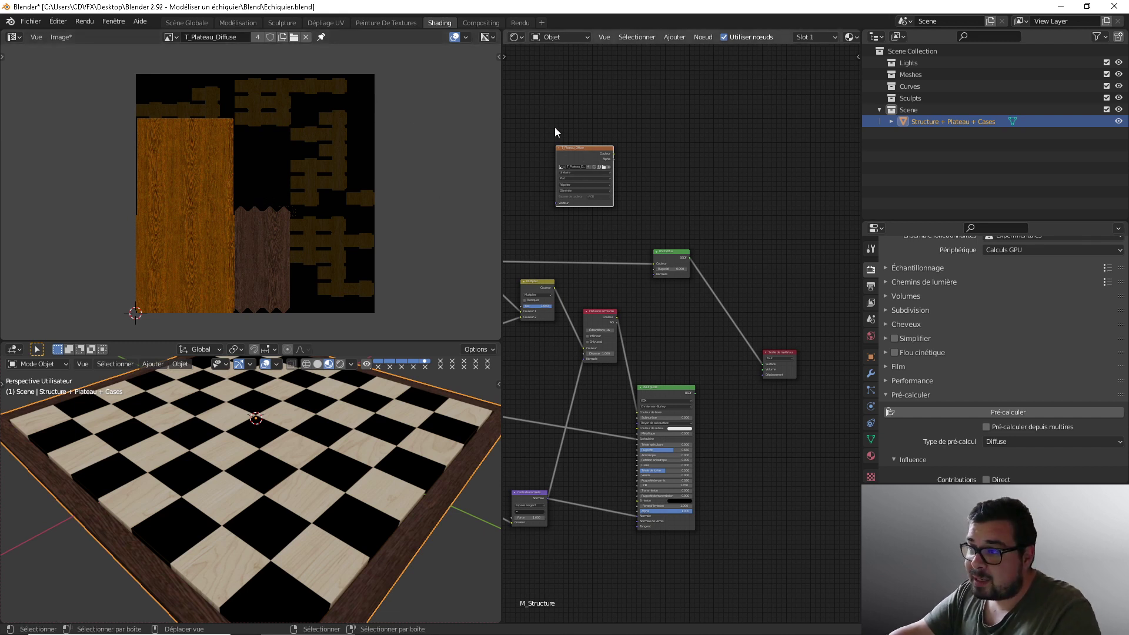
Start saving T_Plateau_Diffuse as a new image file and browse to the chessboard project folder on the desktop
click(59, 37)
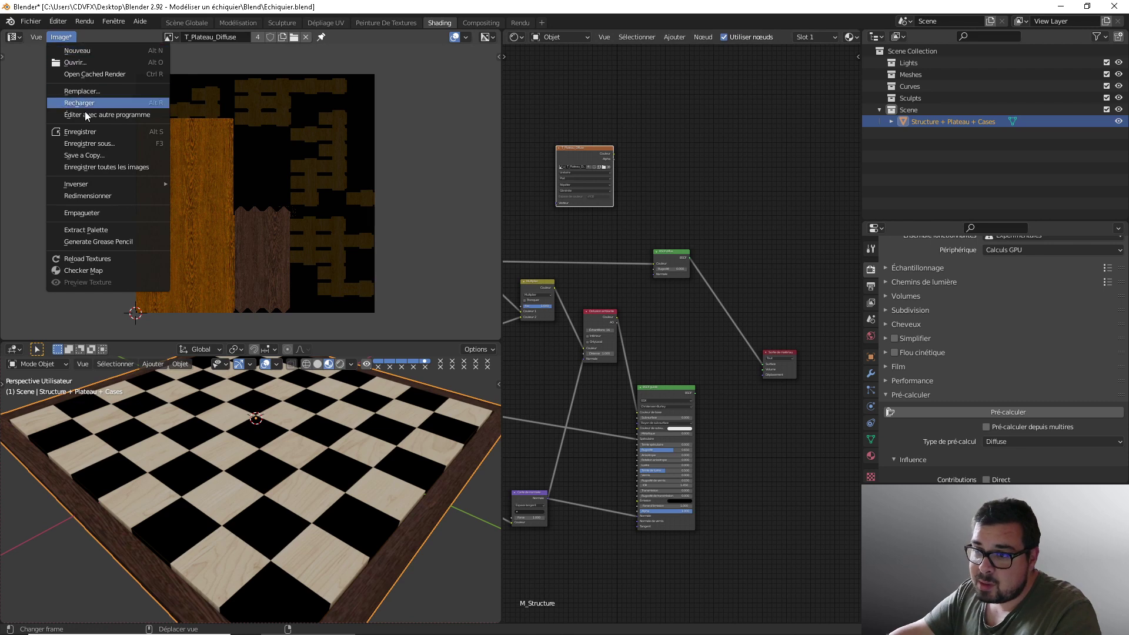
click(97, 143)
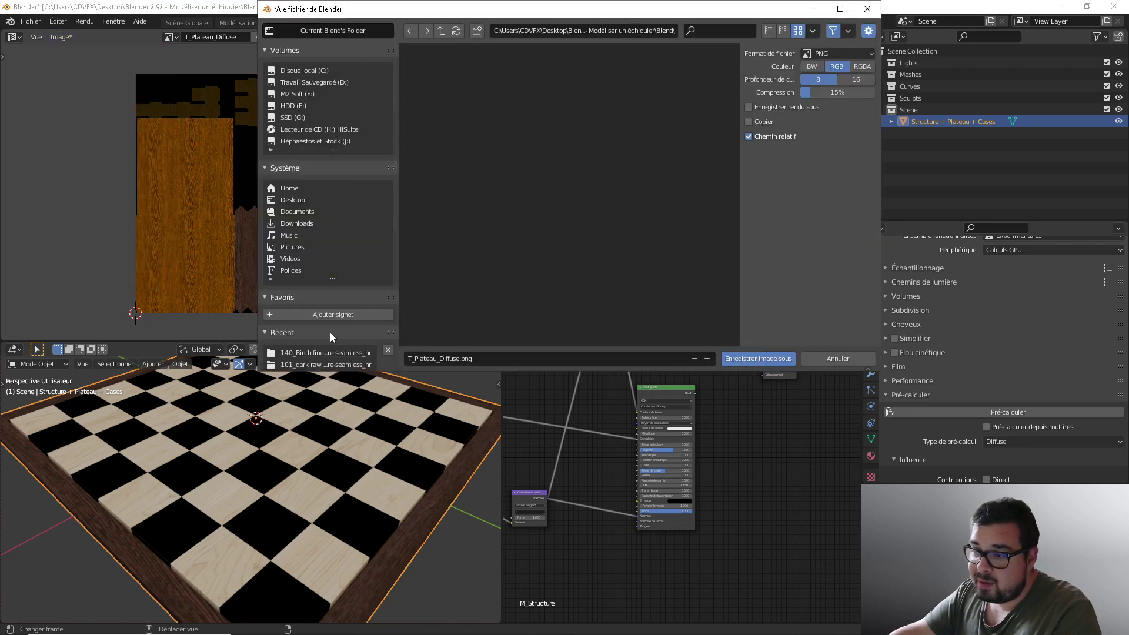
click(291, 188)
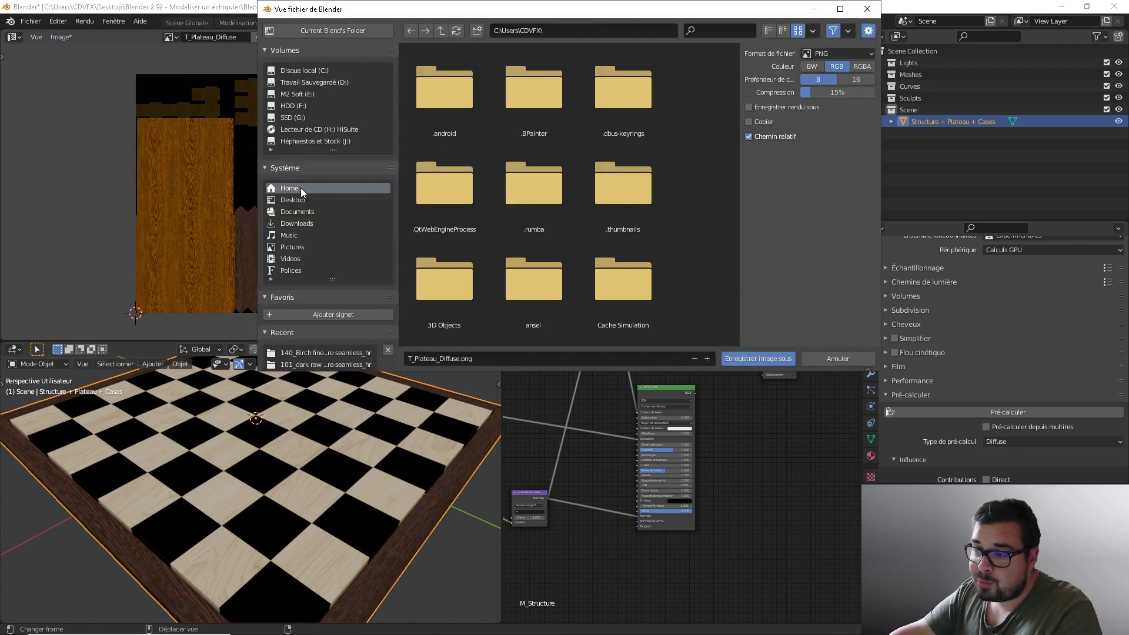
click(292, 200)
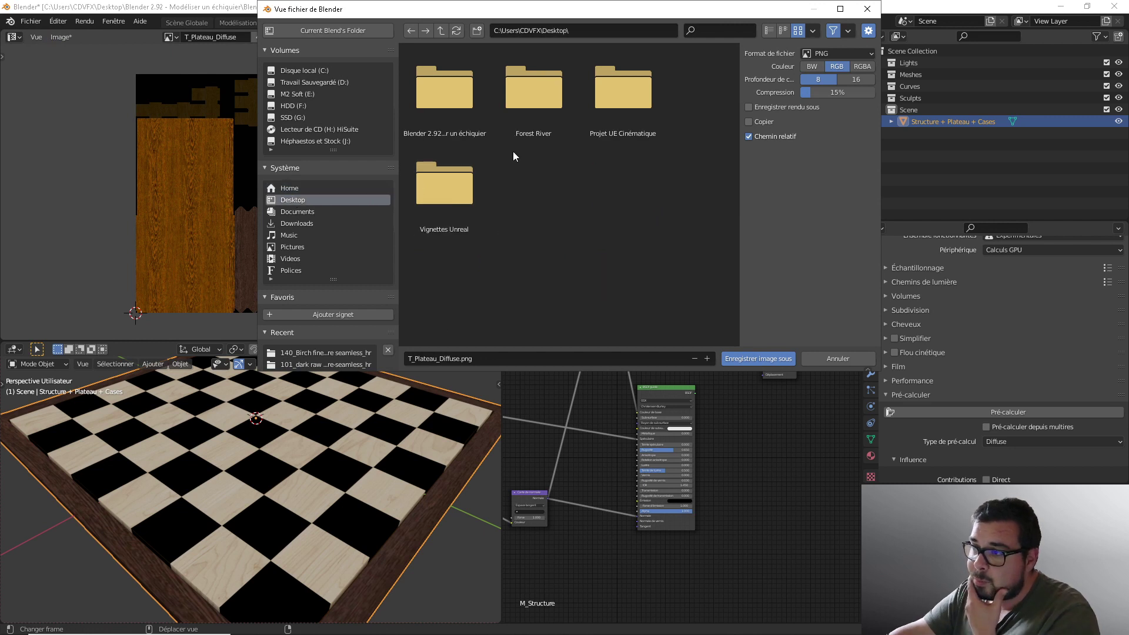
double_click(448, 100)
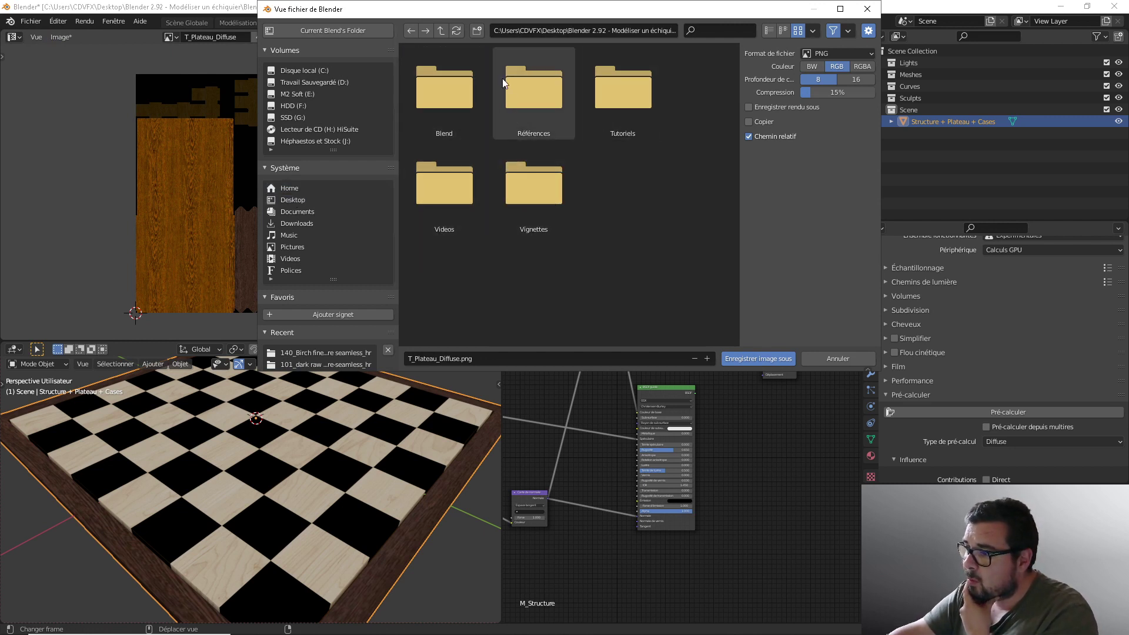
Create a folder named Textures in the project folder and open it as the save location
click(482, 33)
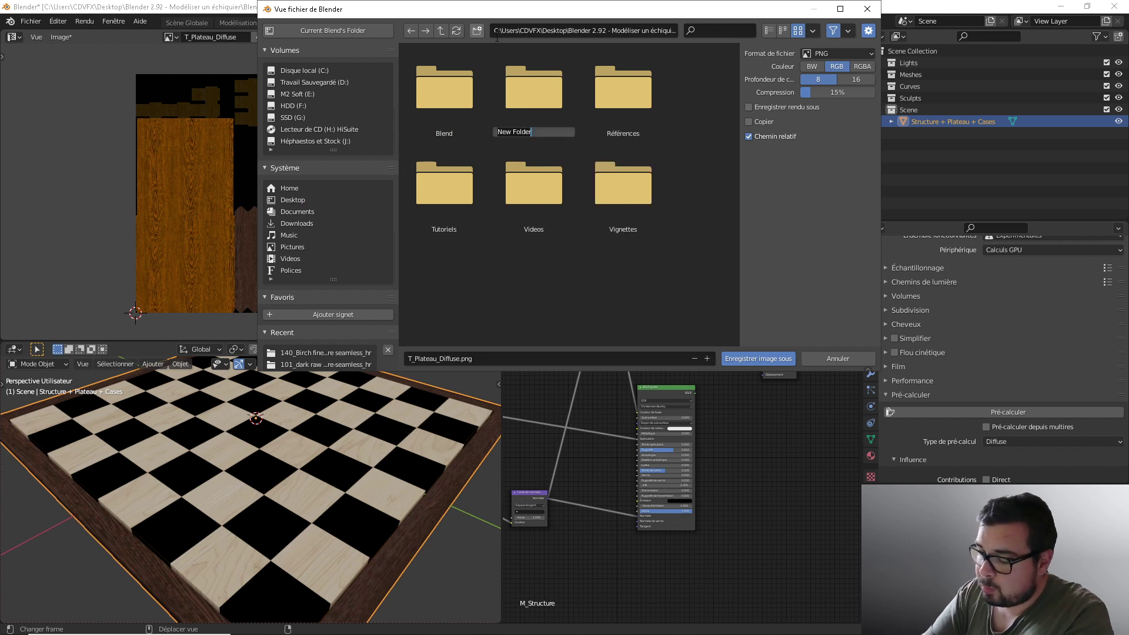
text(Textures)
key(Return)
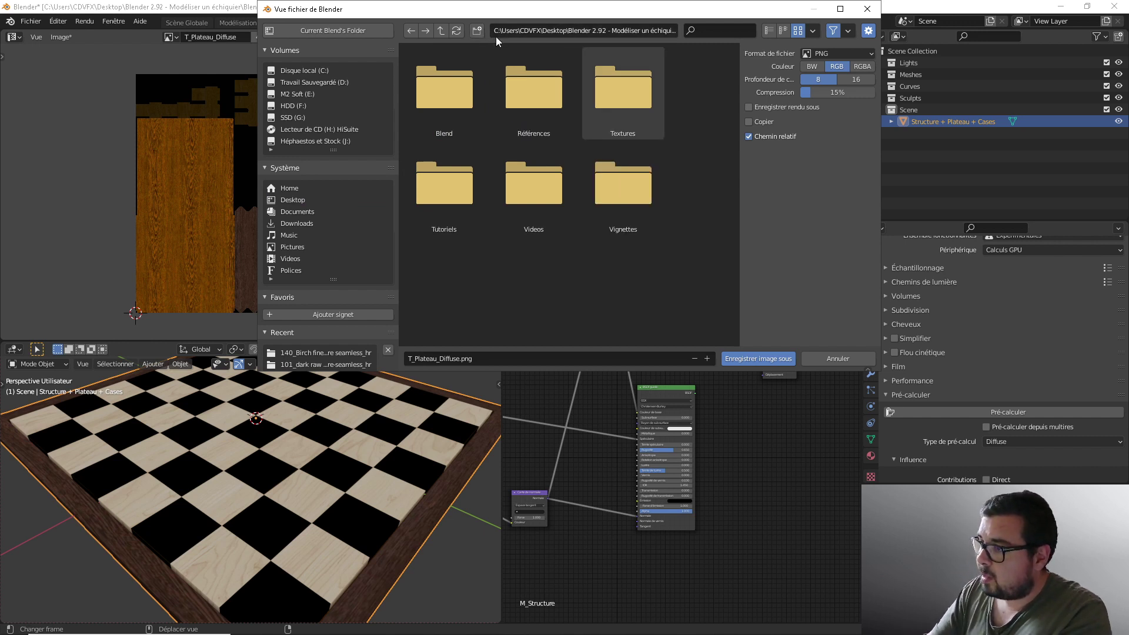
double_click(636, 88)
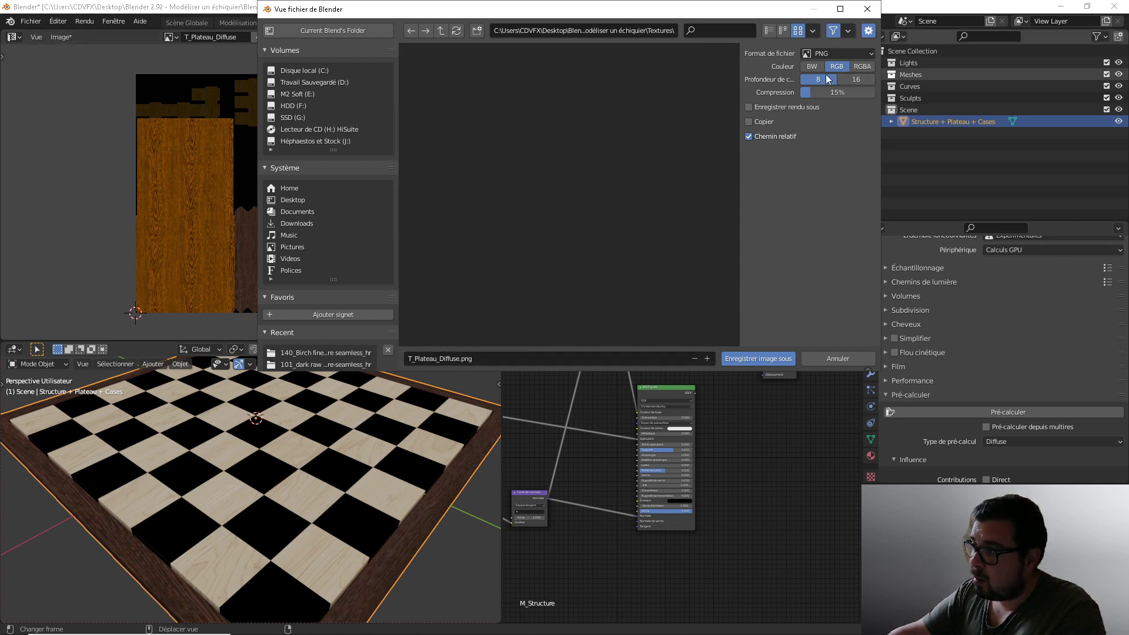
Set the PNG compression to 0% and save the baked image as T_Plateau_Diffuse.png in the Textures folder
drag(833, 105, 801, 96)
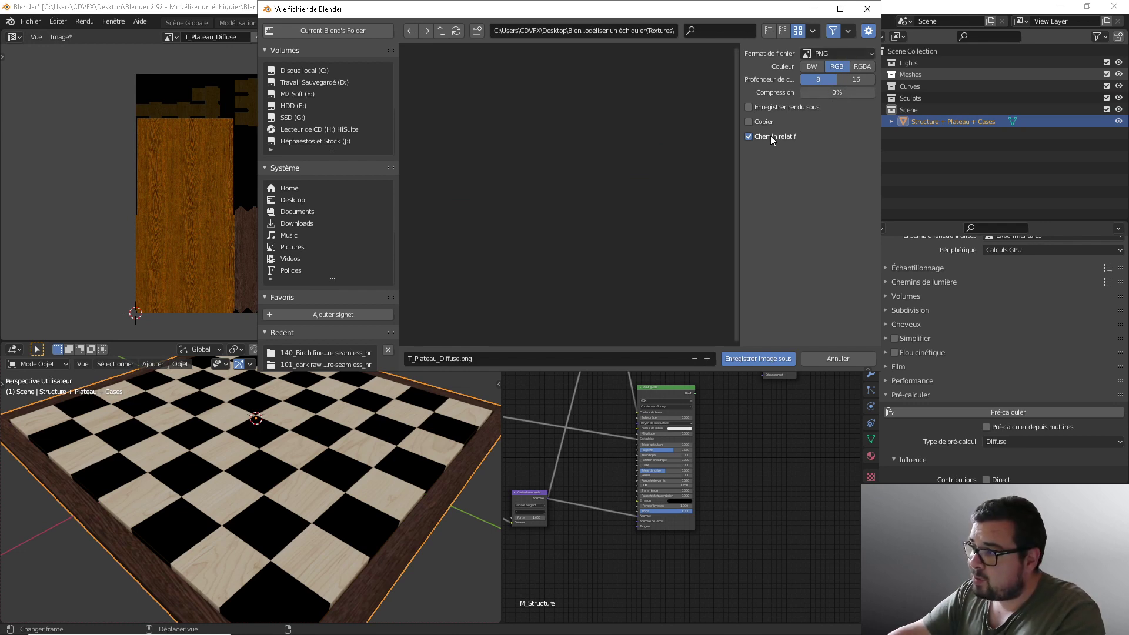
click(753, 360)
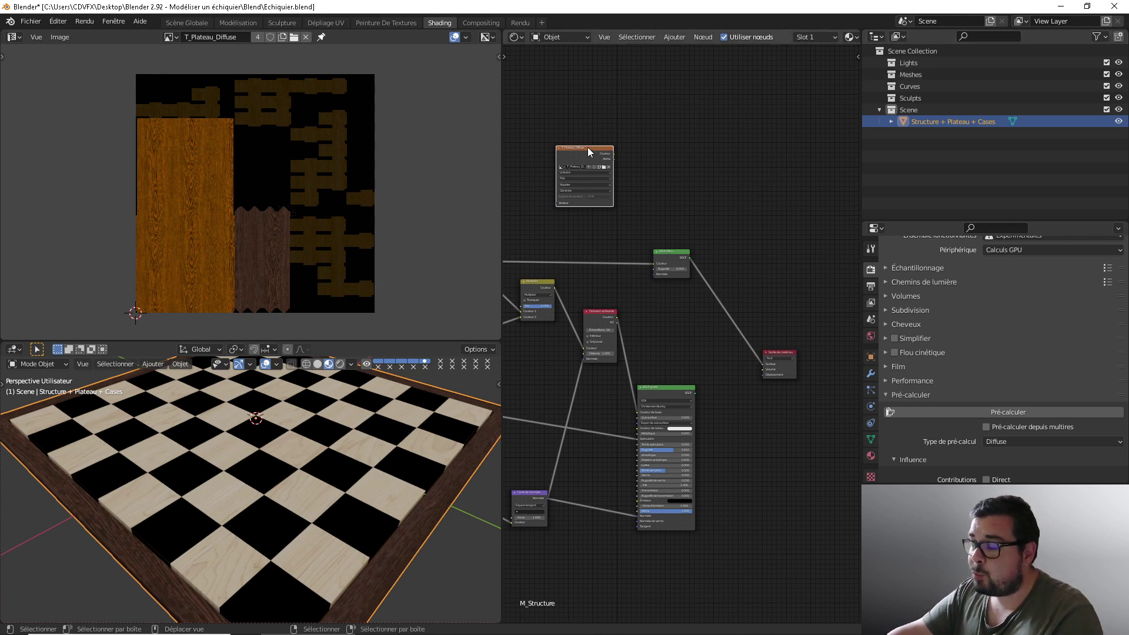
Move the unconnected T_Plateau_Diffuse texture node above and beside the wood texture nodes in the M_Structure material
middle_drag(587, 131, 678, 150)
drag(674, 169, 610, 145)
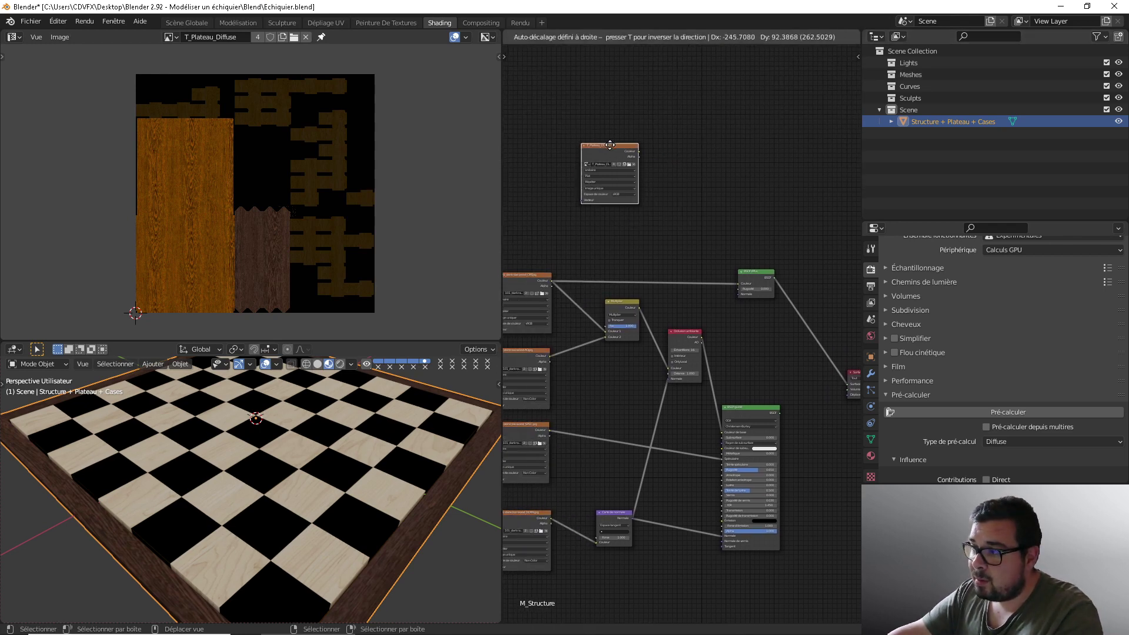
scroll(619, 190, up, 1)
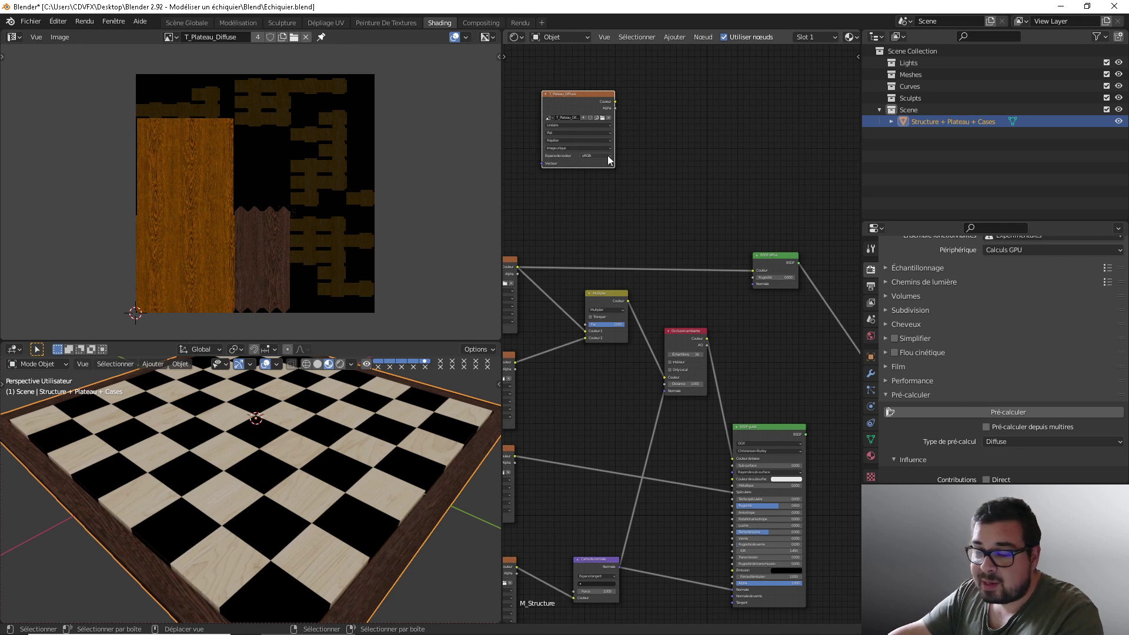
middle_drag(608, 155, 704, 136)
drag(705, 137, 532, 162)
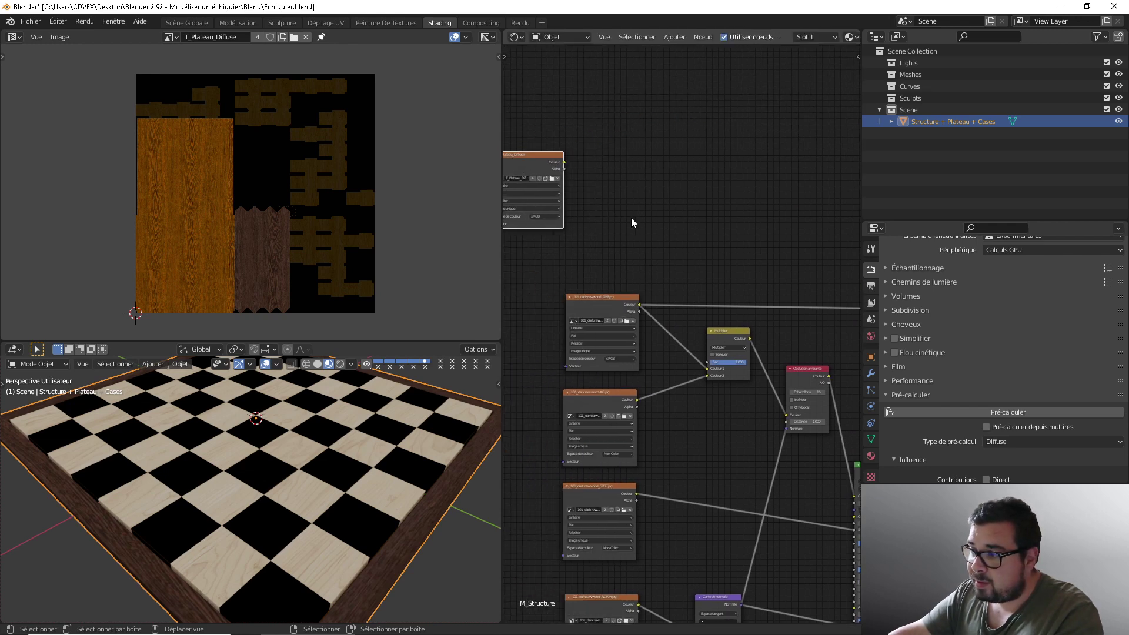
middle_drag(636, 228, 609, 217)
scroll(647, 191, down, 1)
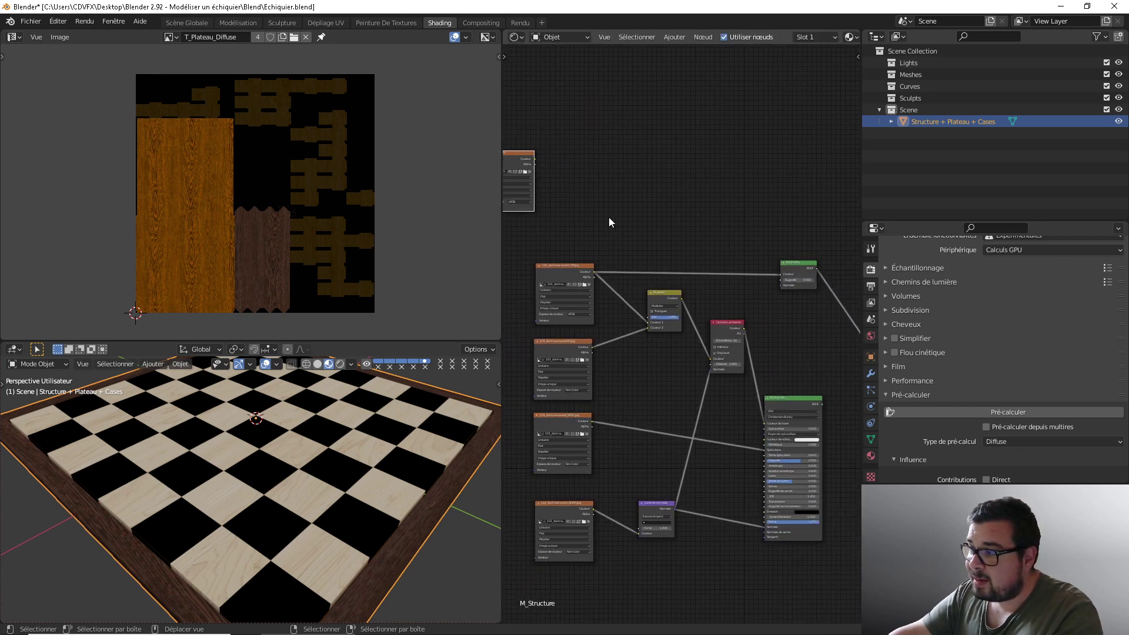
click(578, 268)
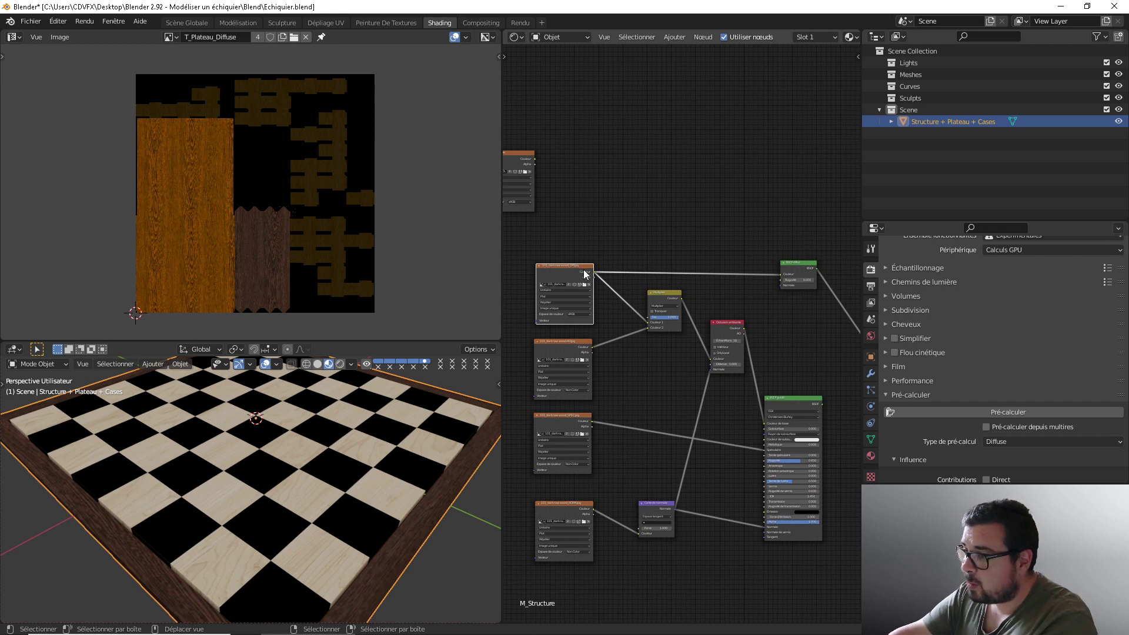
Delete the T_Plateau_Diffuse texture node from the M_Structure, M_Plateau.001, M_CasesNoires and M_CasesBlanches materials
middle_drag(569, 160, 623, 170)
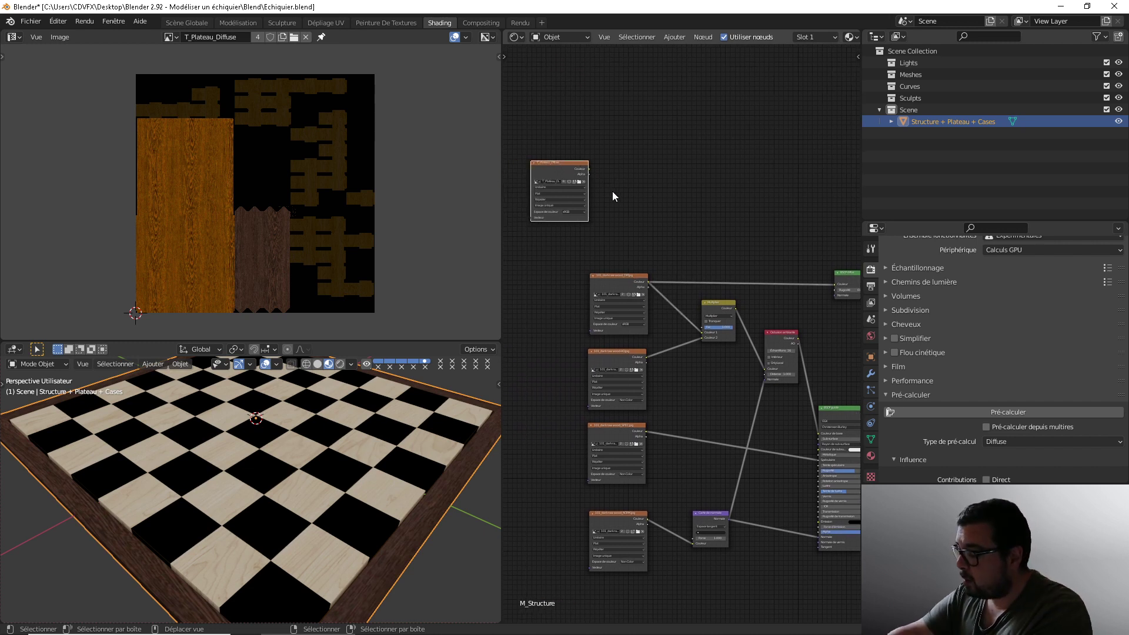
key(x)
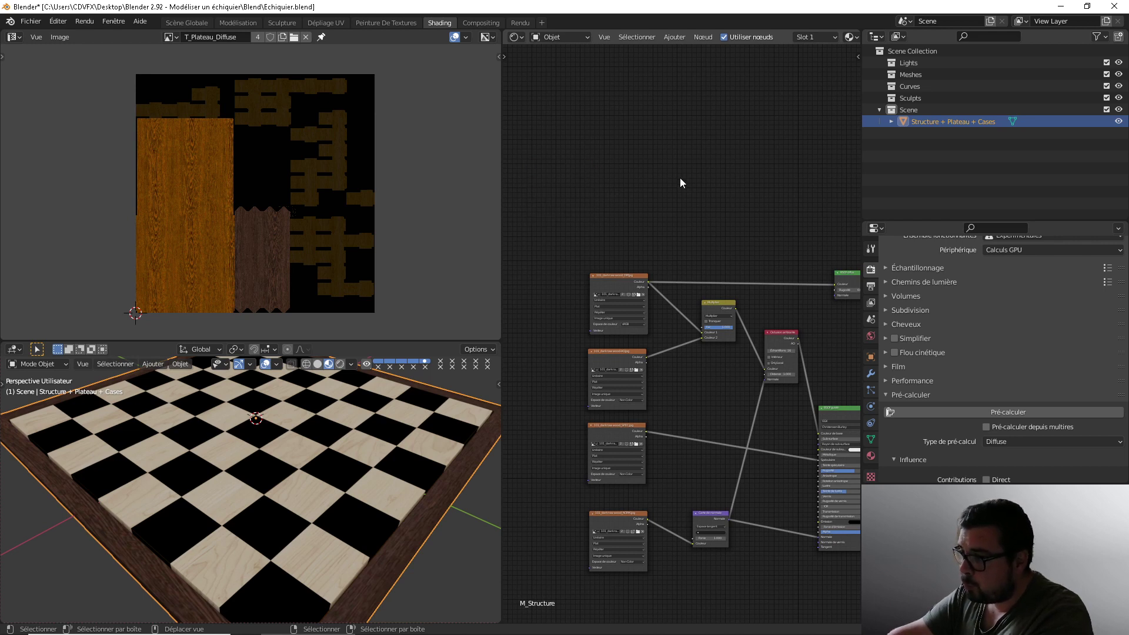
click(871, 455)
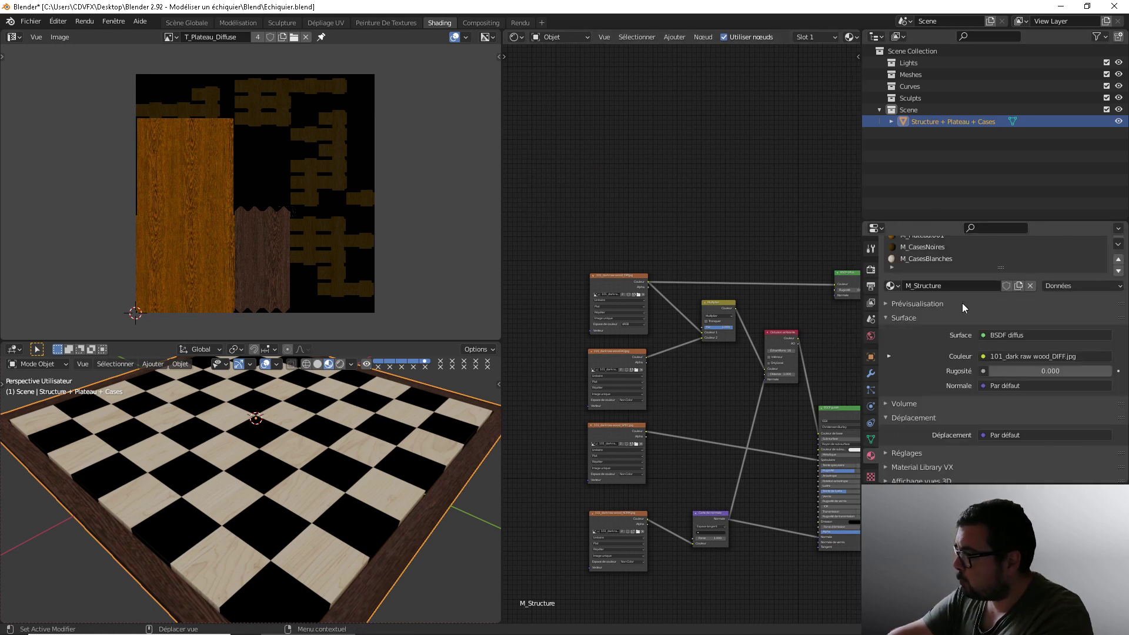
scroll(929, 247, up, 3)
click(925, 283)
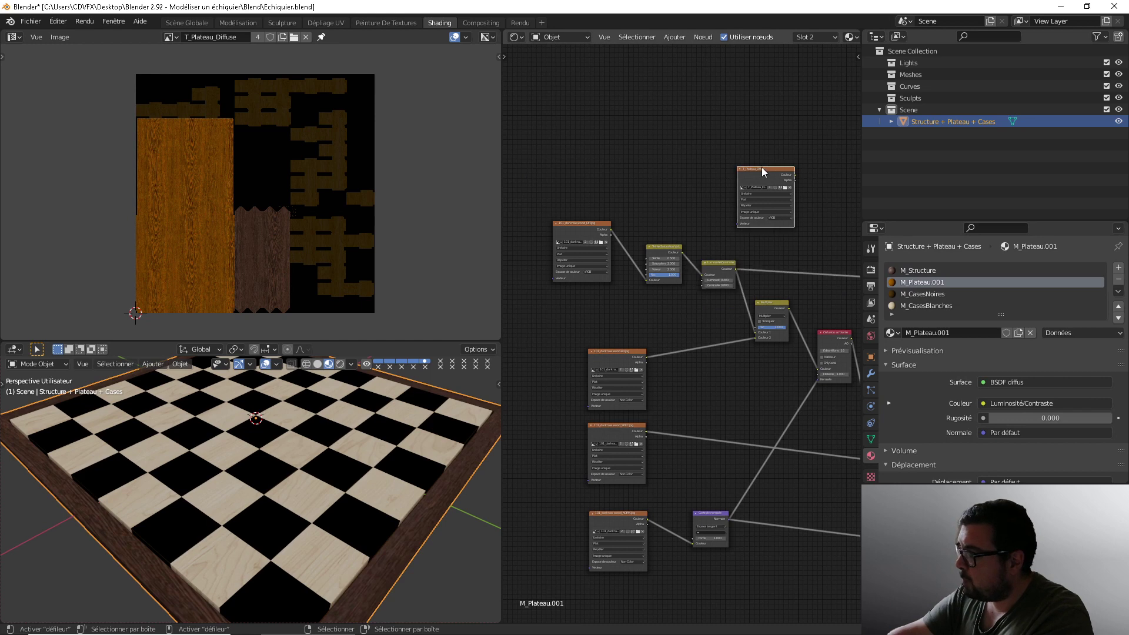
click(922, 294)
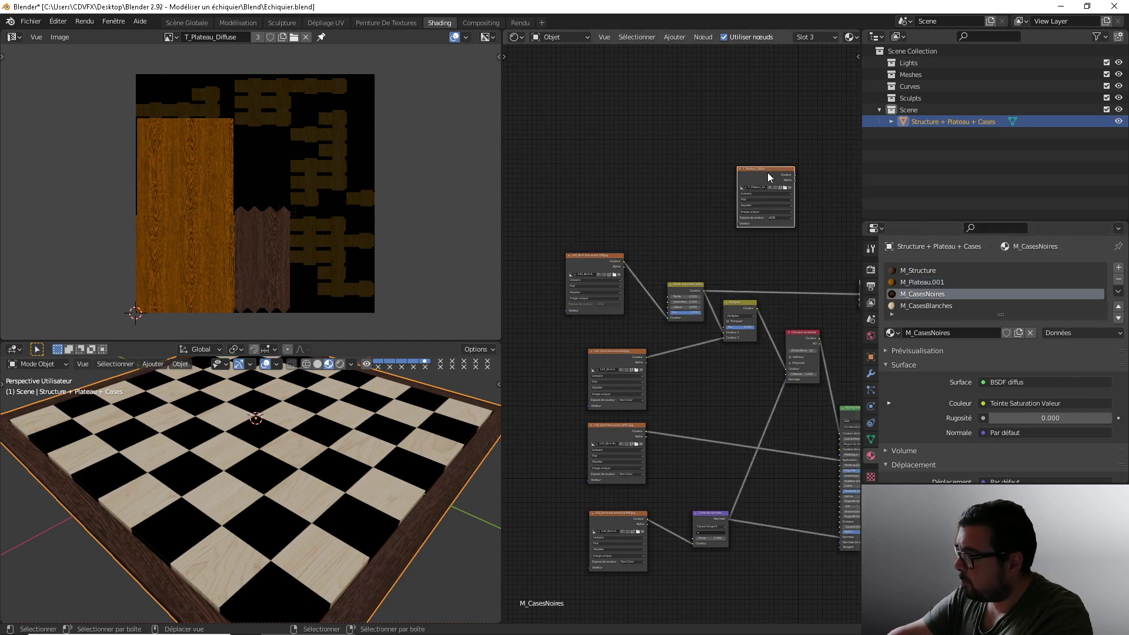
click(927, 306)
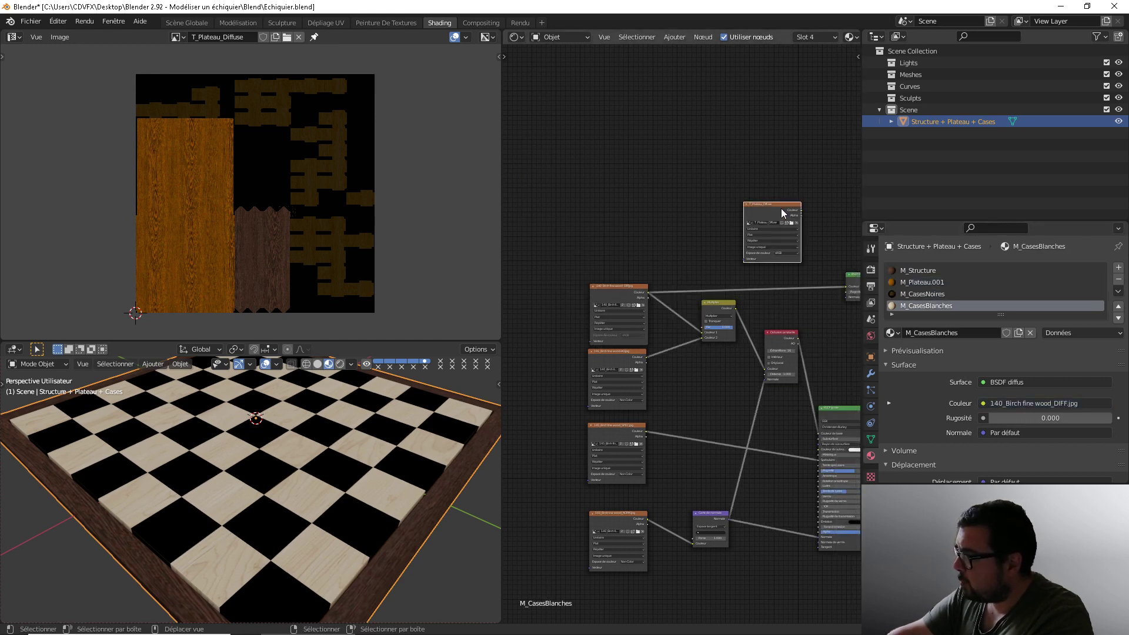
middle_drag(813, 202, 747, 199)
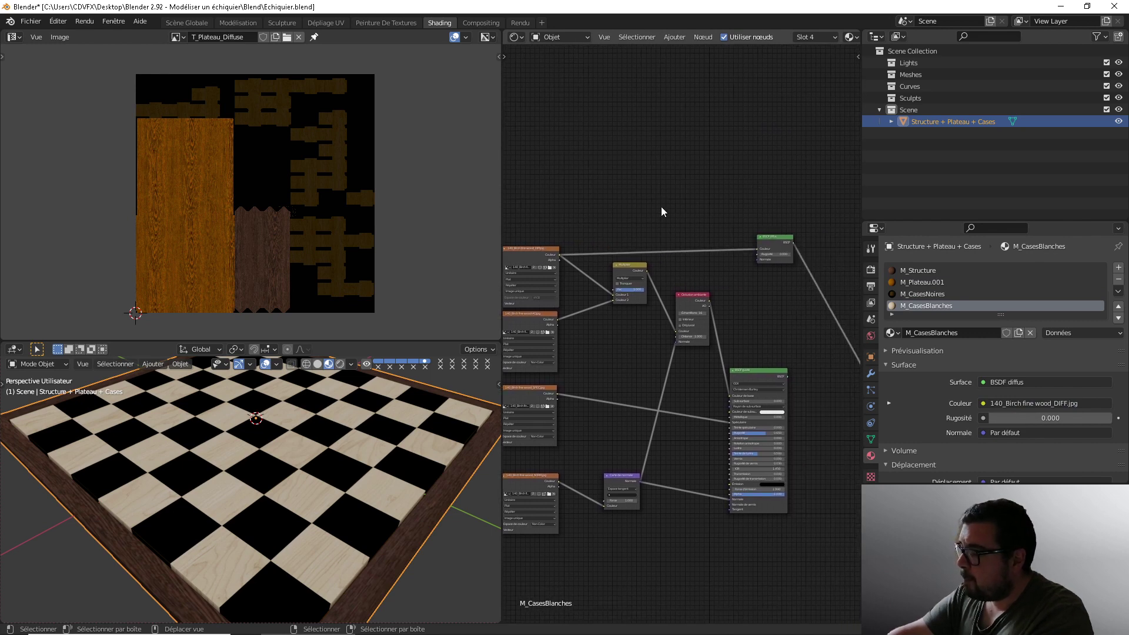
Delete the diffuse image texture node from the M_CasesBlanches material and from the M_CasesNoires material
click(531, 253)
middle_drag(551, 221, 595, 220)
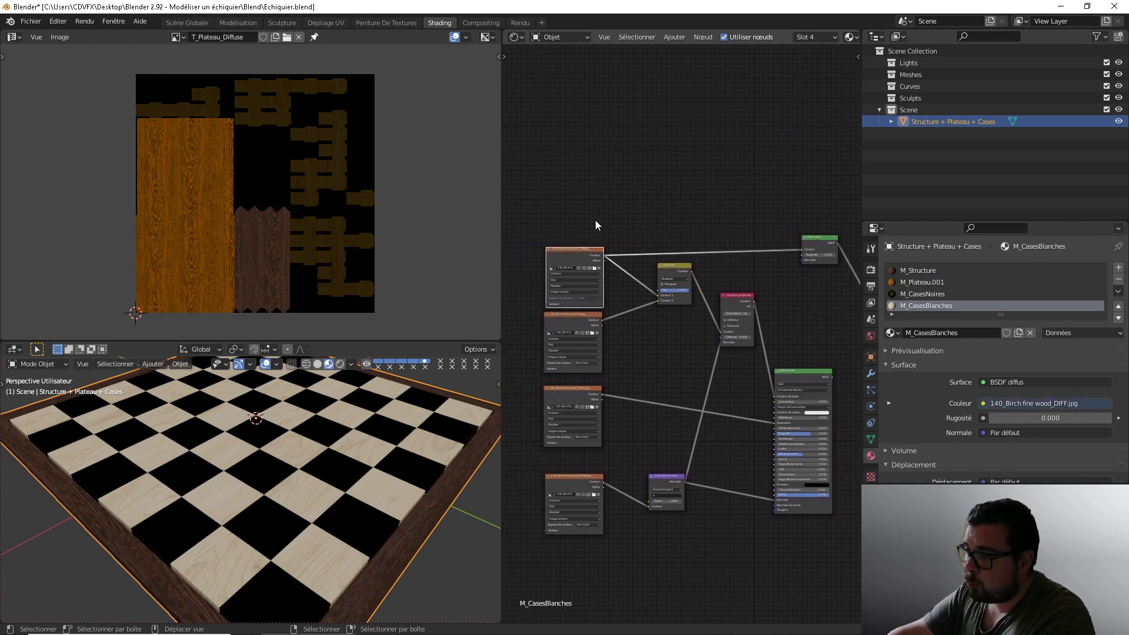
key(x)
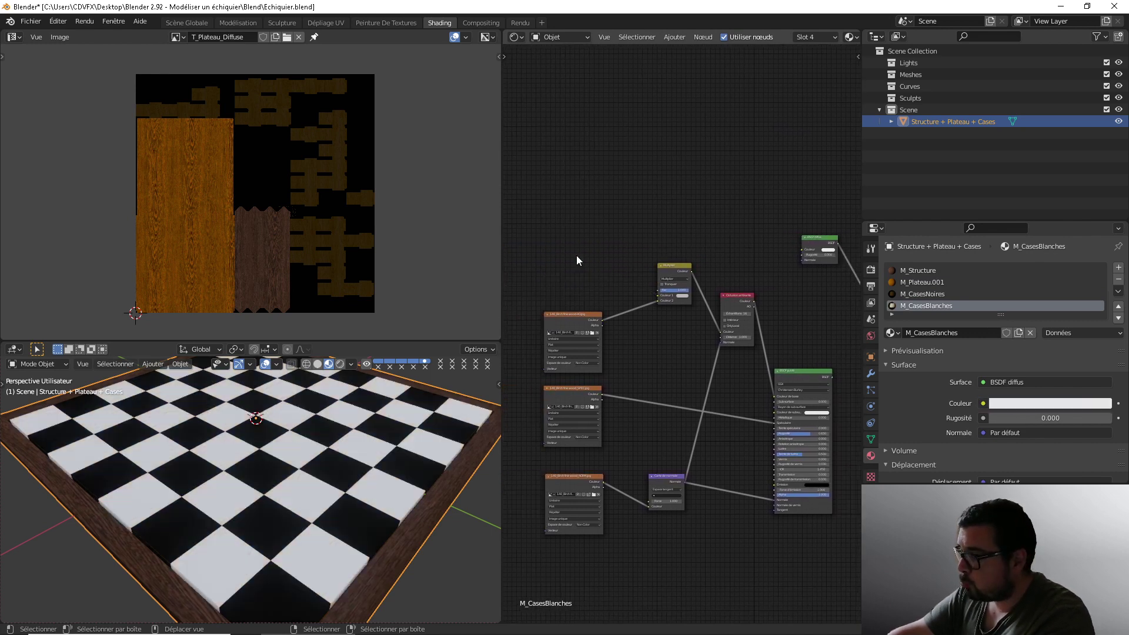
click(923, 293)
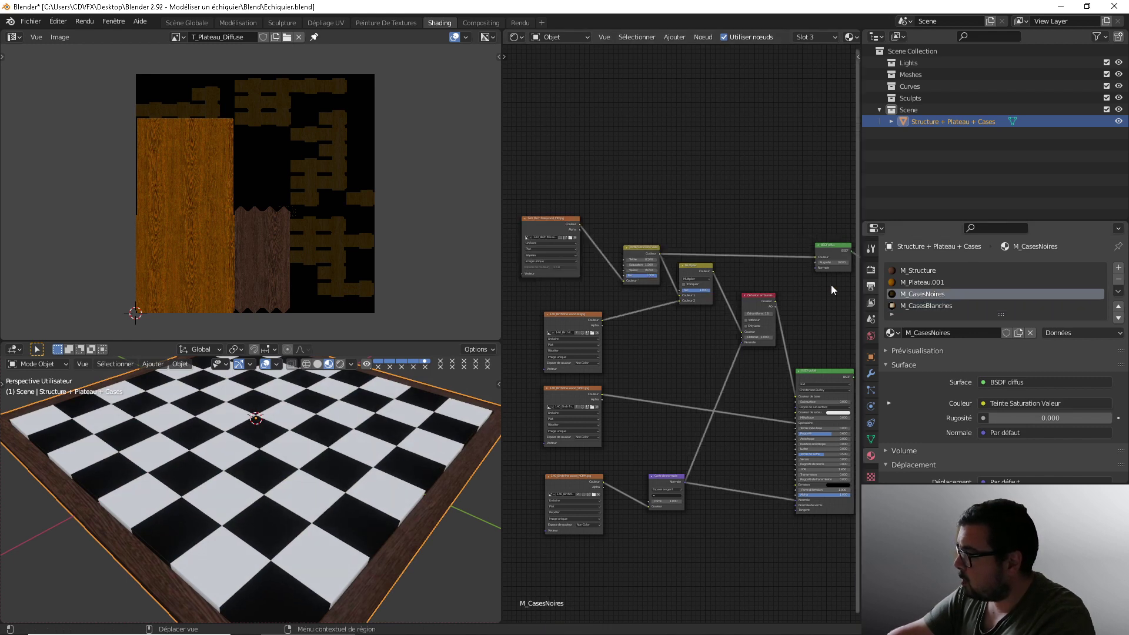
click(569, 225)
key(x)
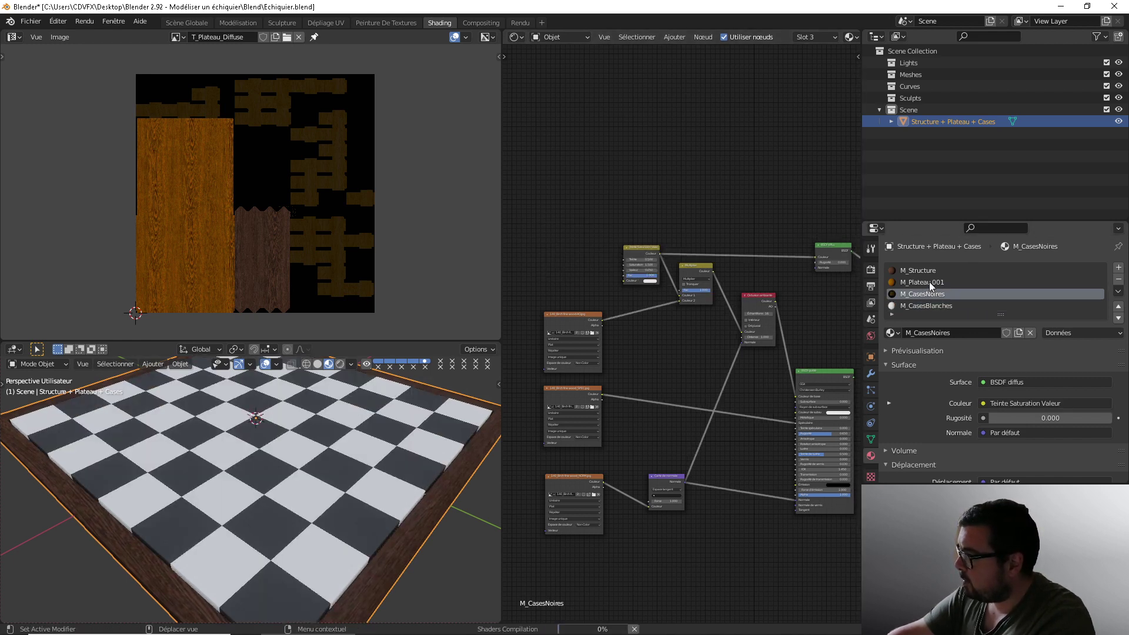
Delete the diffuse image texture node from the M_Plateau.001 material and from the M_Structure material
click(928, 282)
key(x)
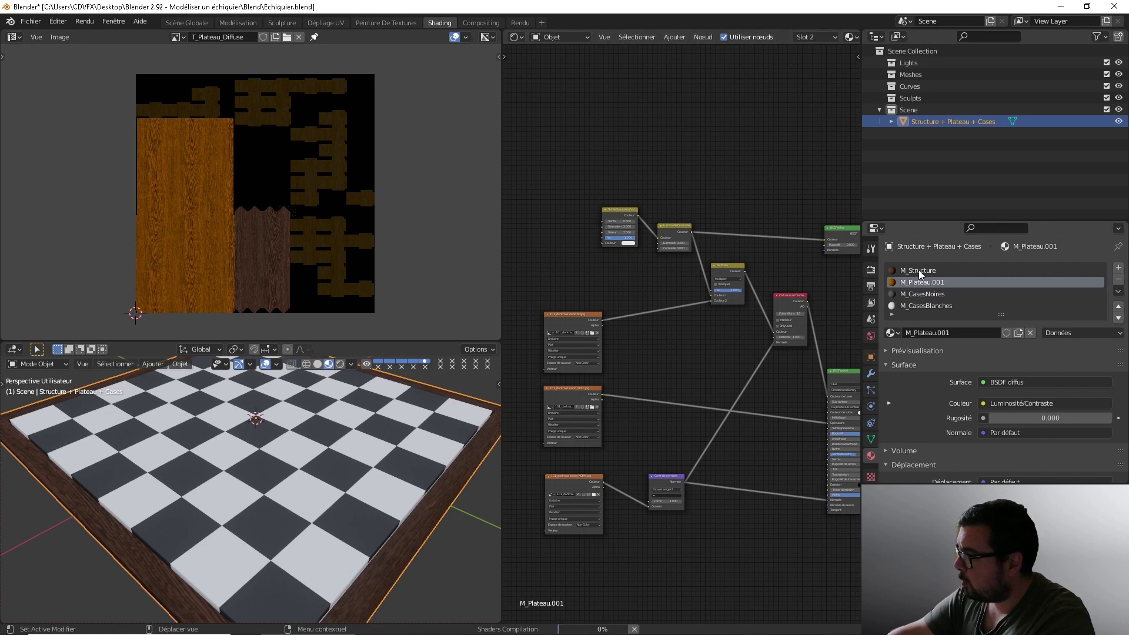
click(919, 270)
click(584, 240)
key(x)
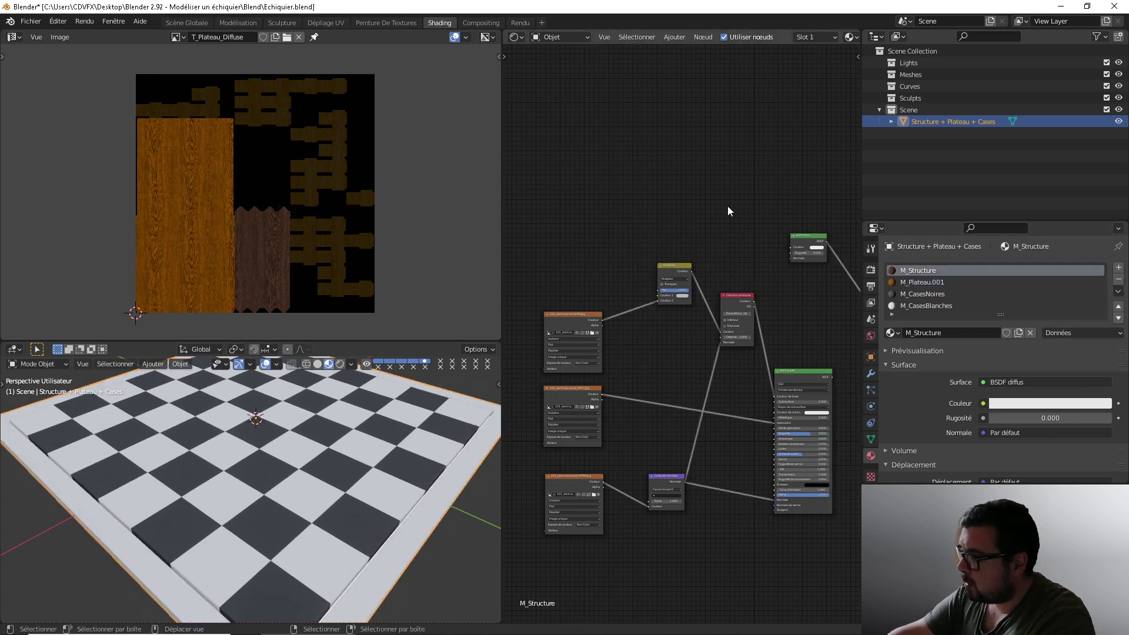
In M_Structure, connect the AO image's color to the BSDF diffus color input and move the Multiplier node down clear of the link
middle_drag(728, 211, 697, 217)
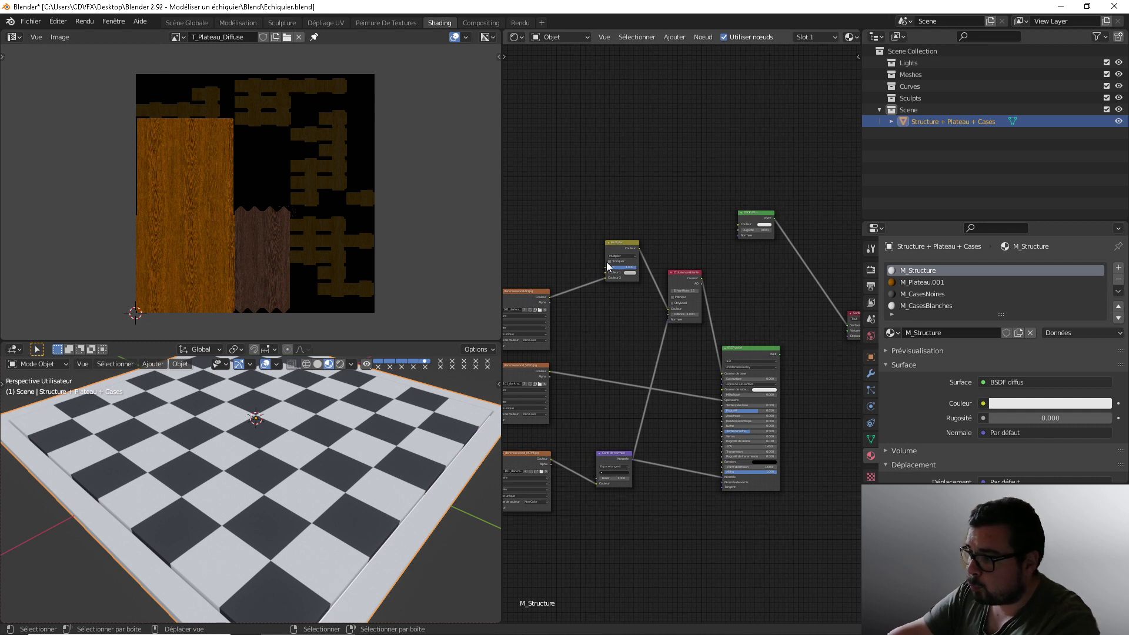
drag(549, 297, 739, 224)
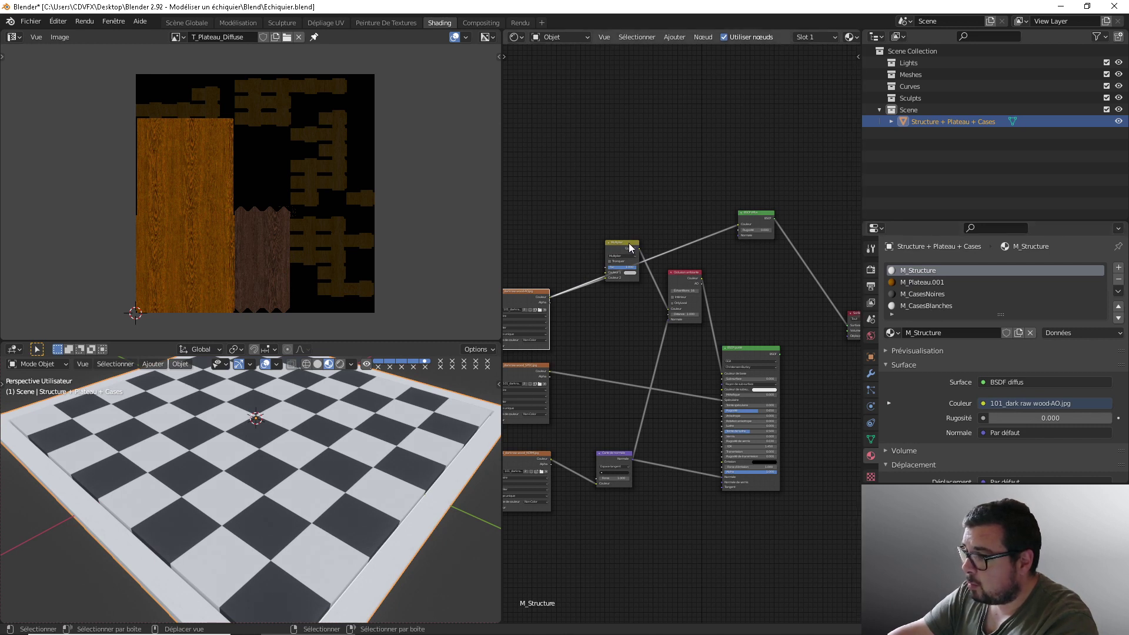
drag(630, 242, 634, 287)
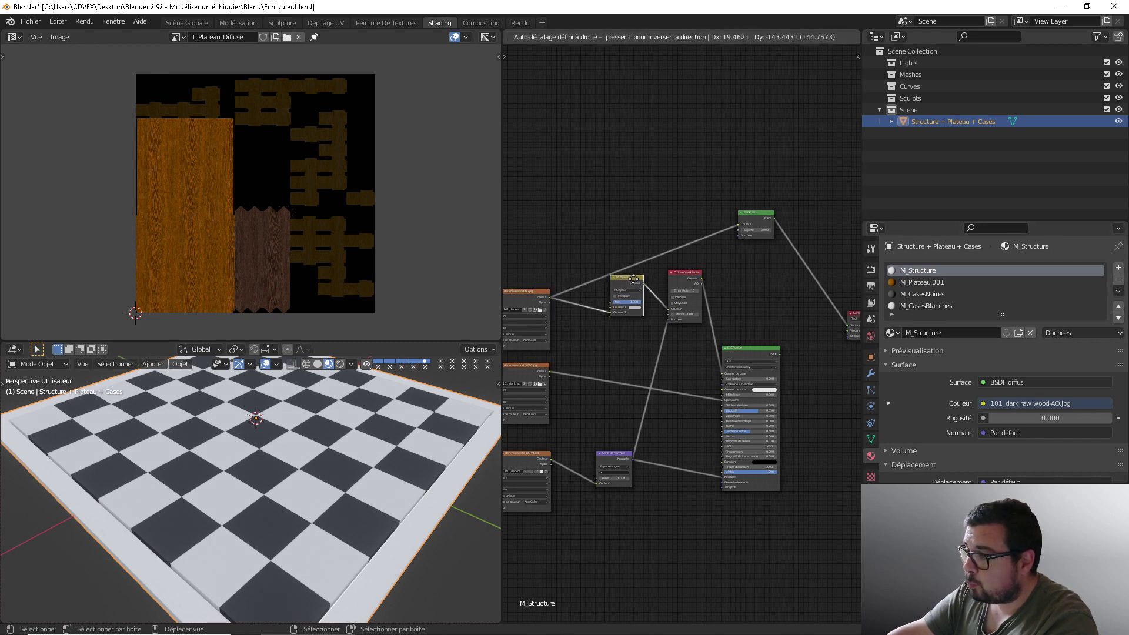
In M_Plateau.001, delete the Teinte Saturation Valeur and Luminosité/Contraste nodes and connect the AO image's color to the BSDF diffus color
click(925, 283)
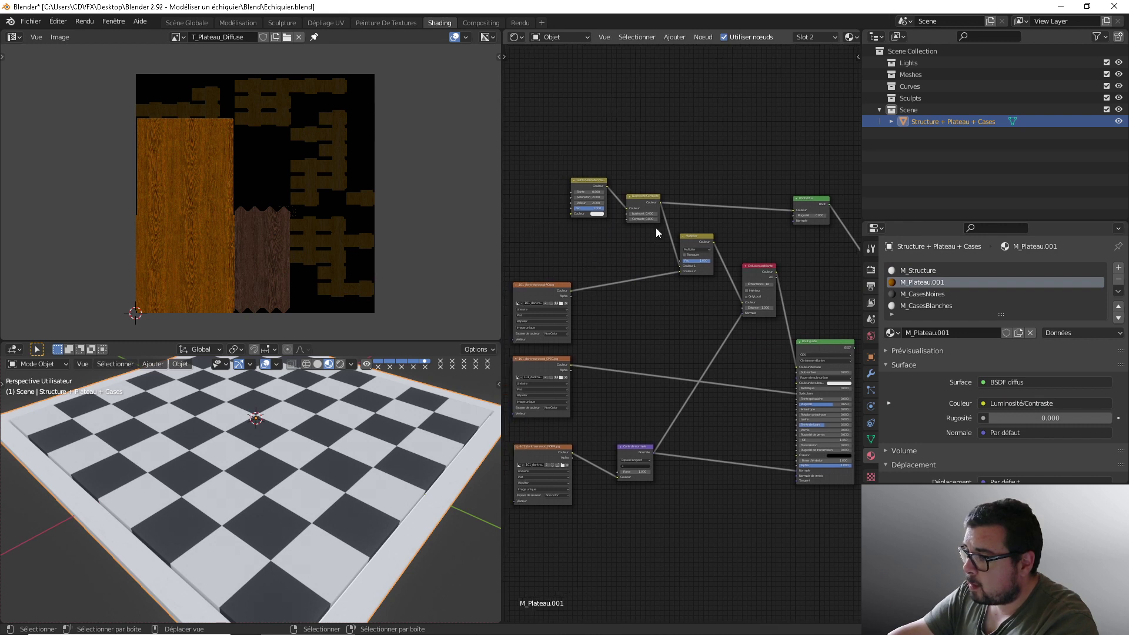
drag(625, 228, 545, 163)
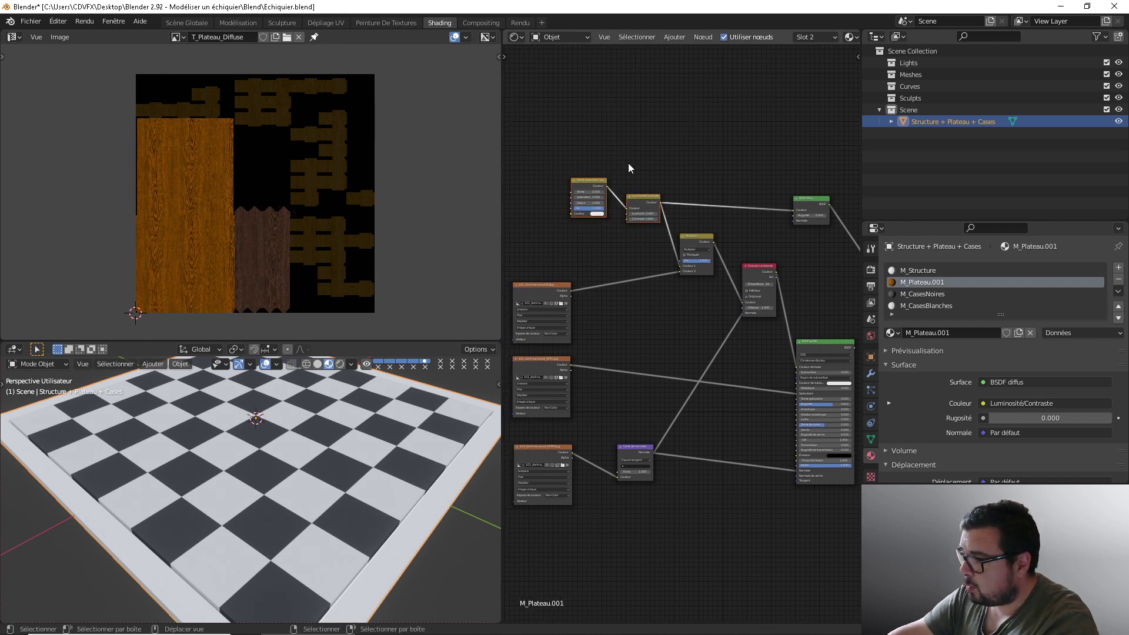
key(Delete)
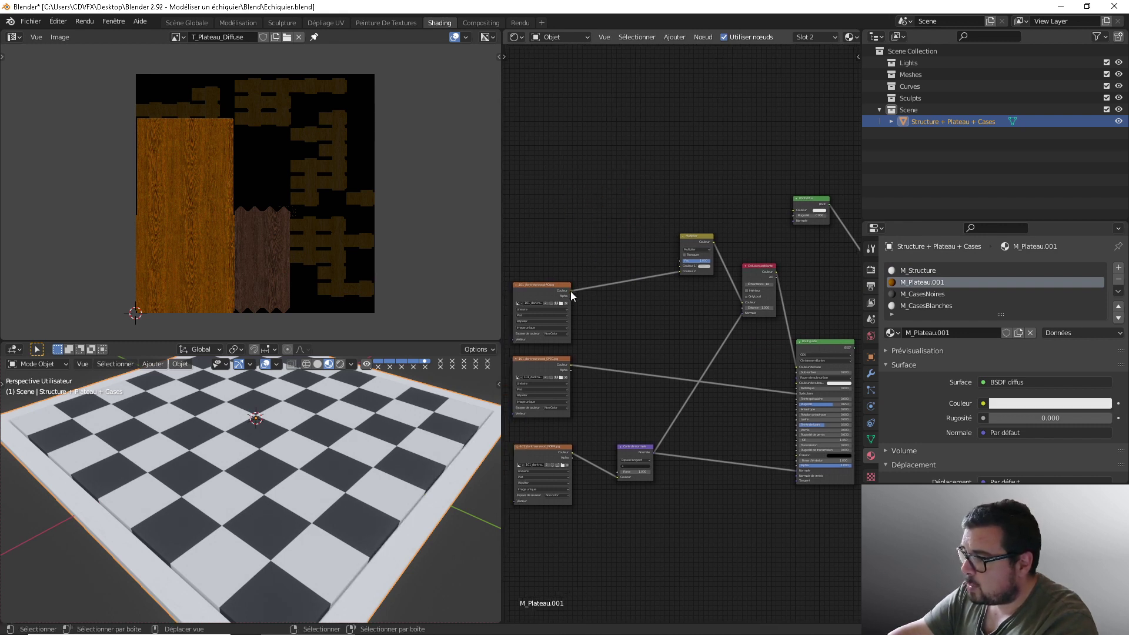
drag(570, 290, 796, 209)
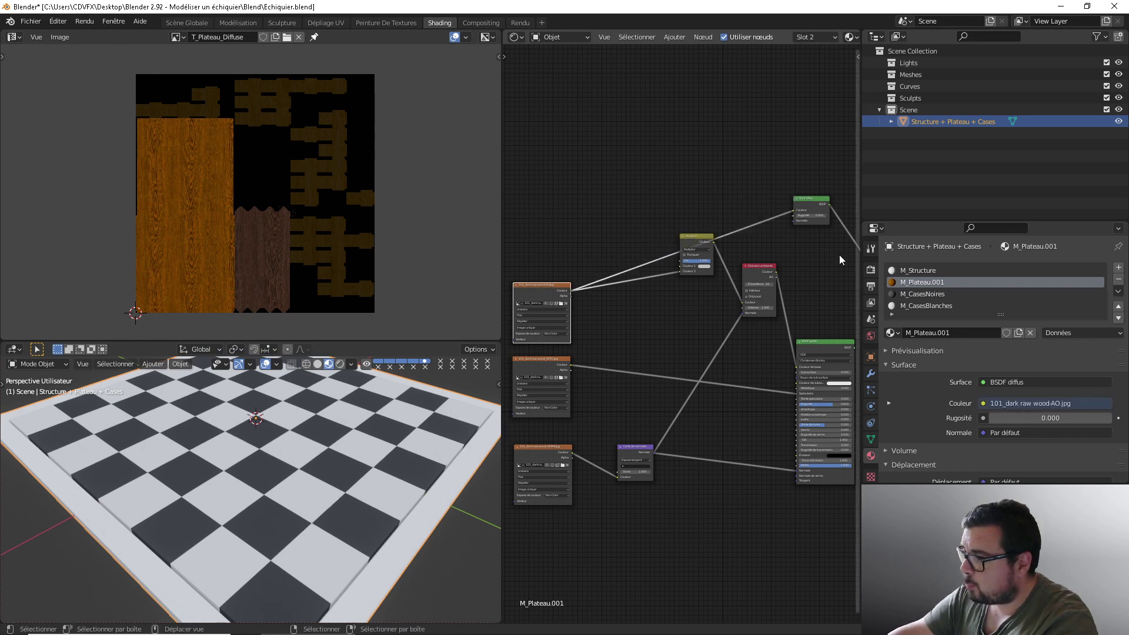
middle_drag(824, 276, 759, 267)
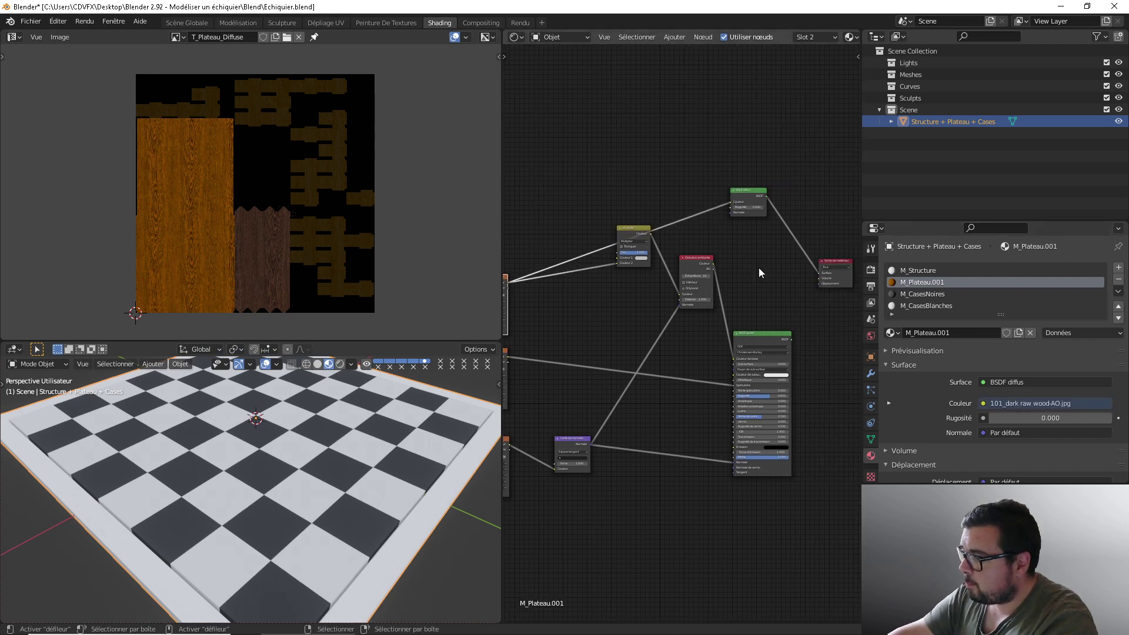
Delete M_CasesNoires's Teinte Saturation Valeur node and link the AO image to the BSDF diffus color in both M_CasesNoires and M_CasesBlanches
click(923, 294)
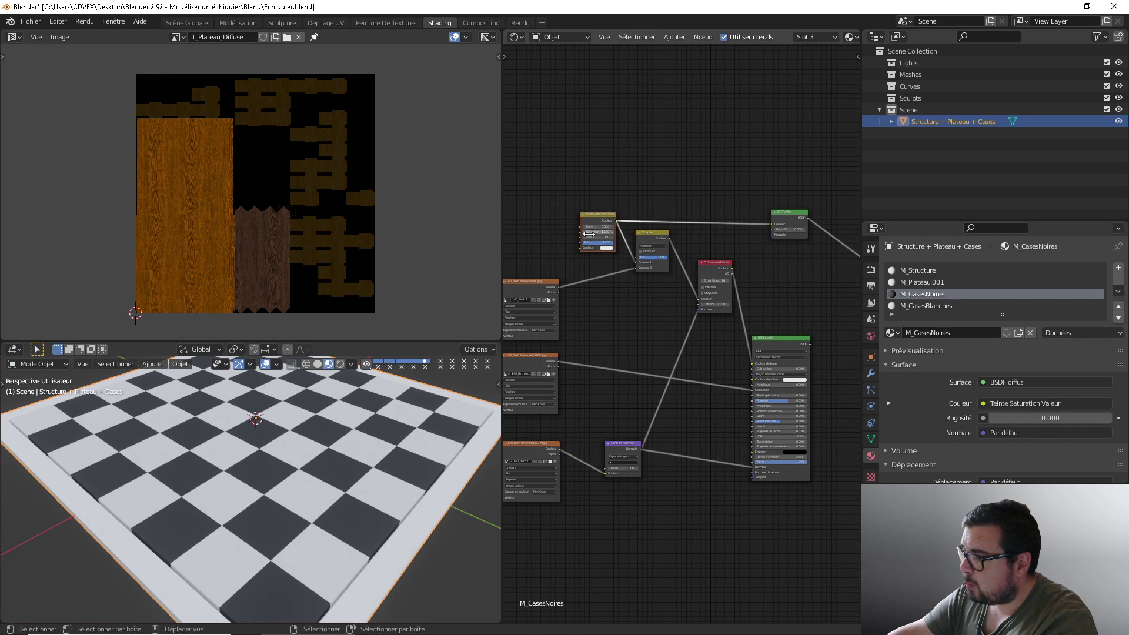
key(x)
drag(559, 287, 775, 223)
click(927, 306)
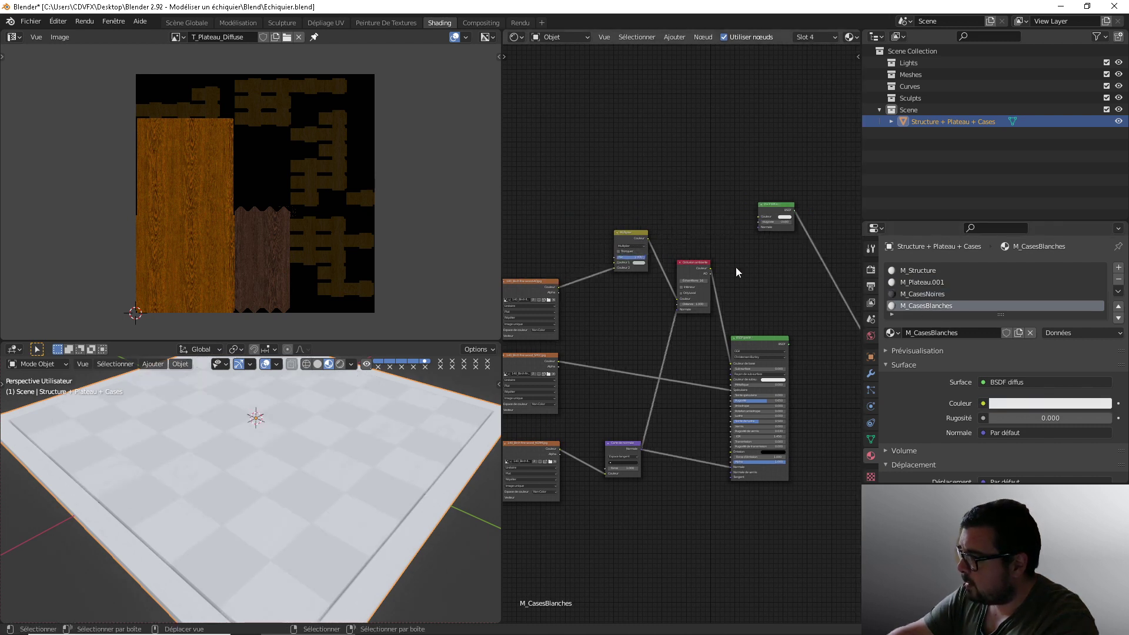
drag(559, 287, 761, 217)
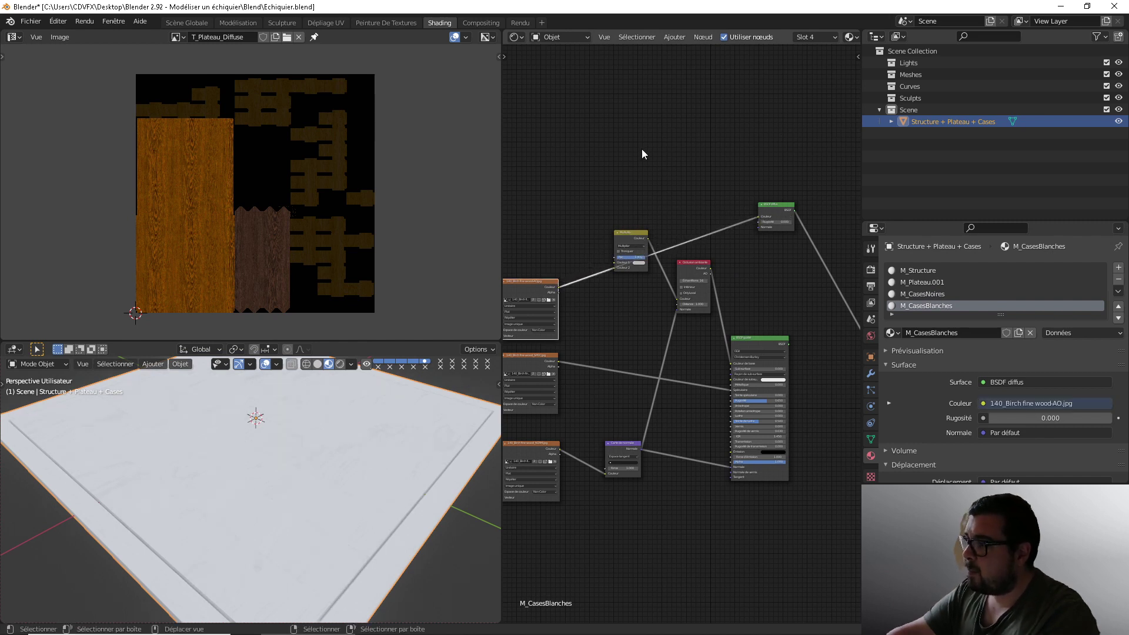
Add an Image Texture node to M_CasesBlanches in the empty area above the existing nodes
key(shift+a)
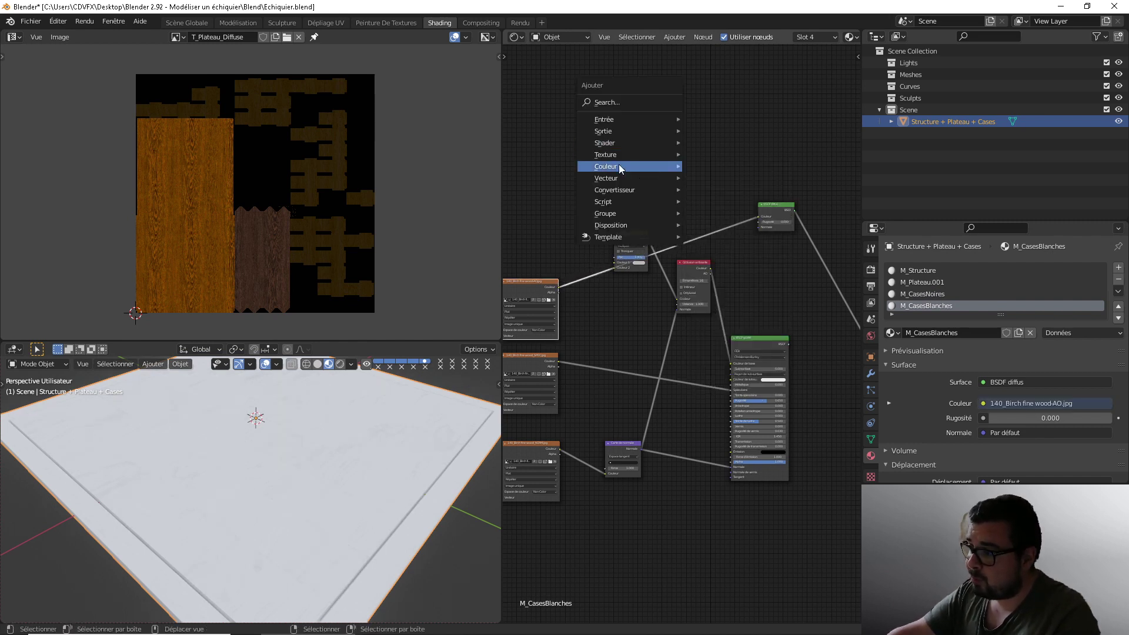
mouse_move(630, 154)
click(731, 245)
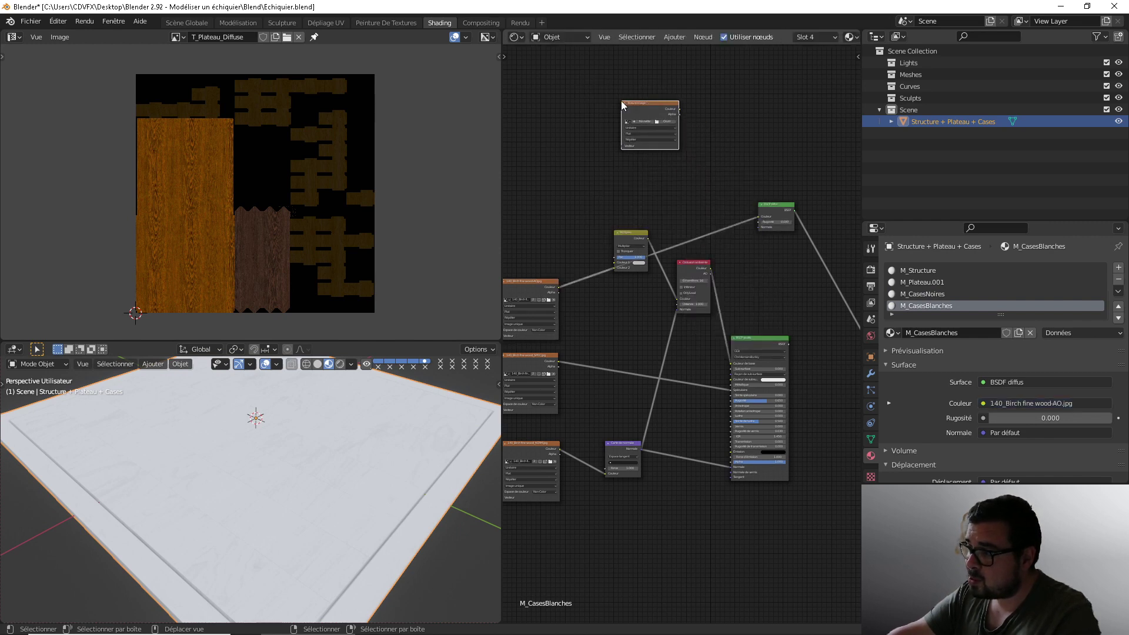
click(621, 101)
scroll(651, 129, up, 3)
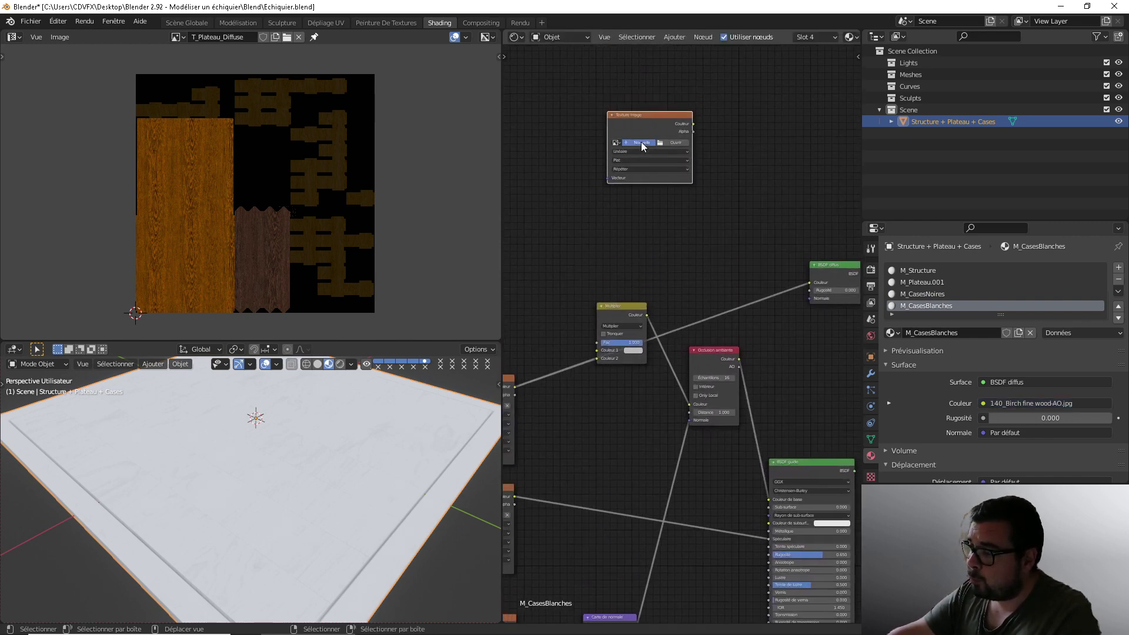
Create a new 4096 x 4096 px image named T_Plateau_AO in the empty Image Texture node
click(641, 142)
text(T_Plate)
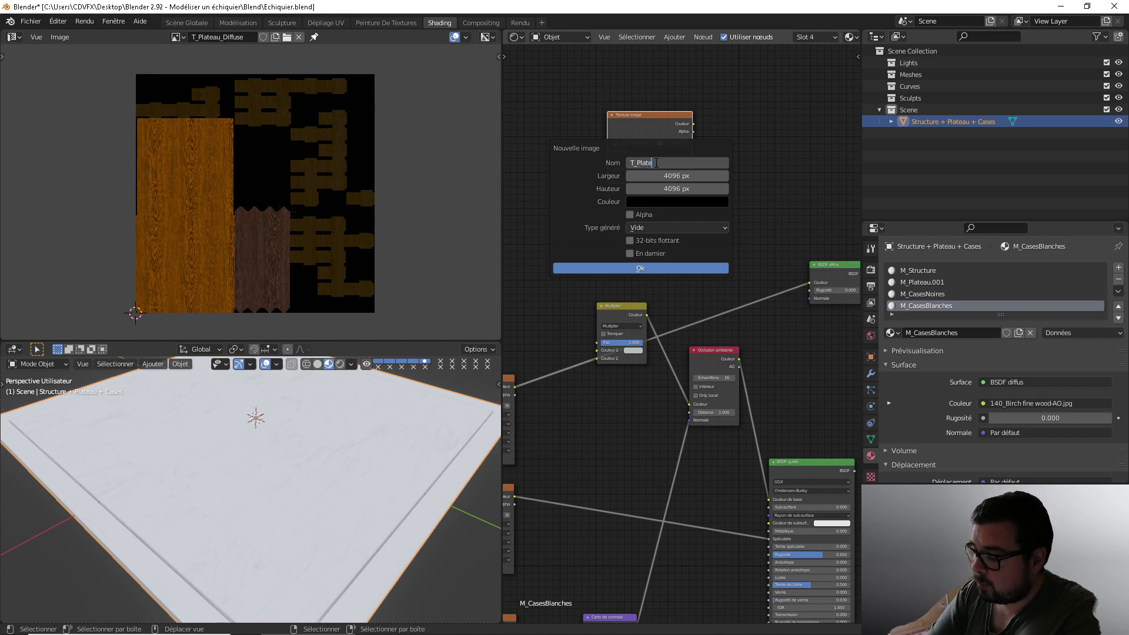
text(au_AO)
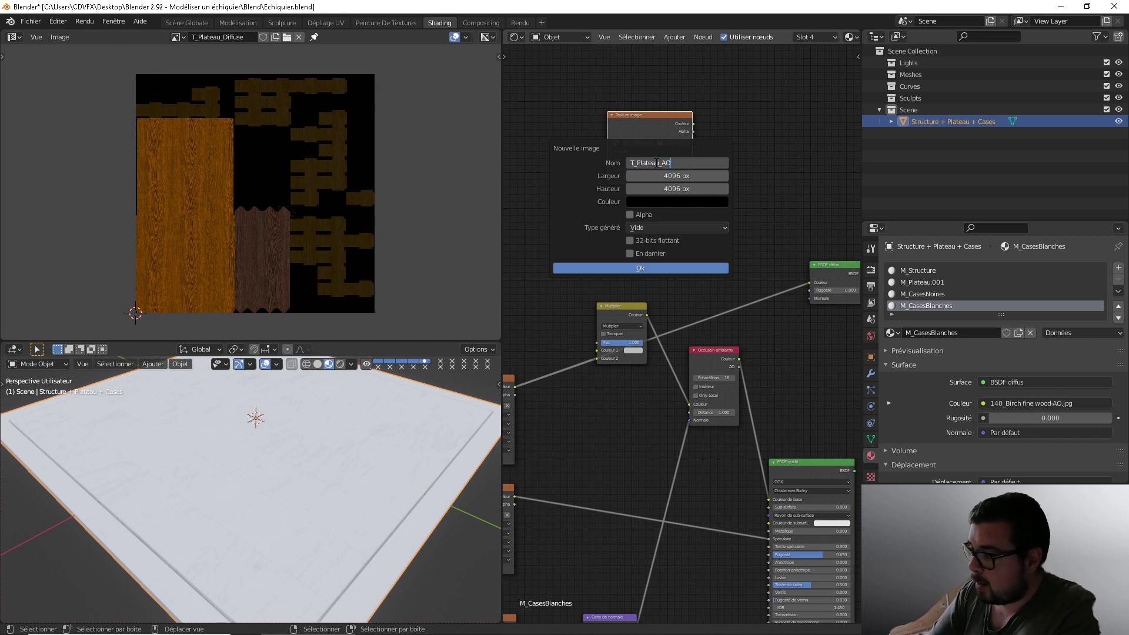
key(Return)
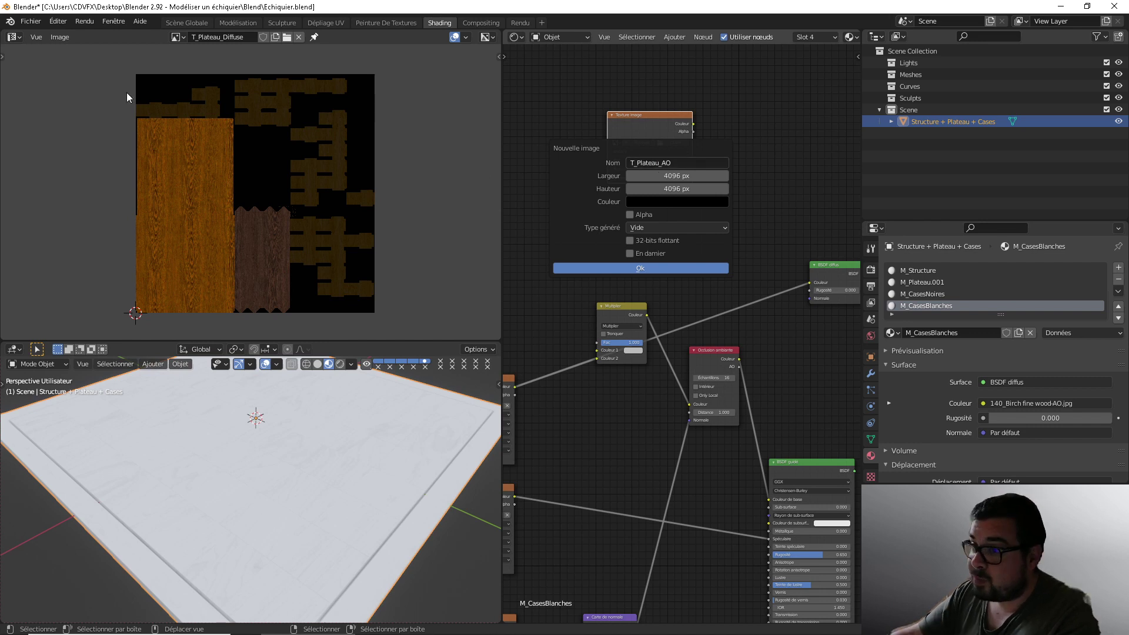
click(675, 267)
Display T_Plateau_AO in the image editor and set its texture node's color space to Non-Color
click(180, 36)
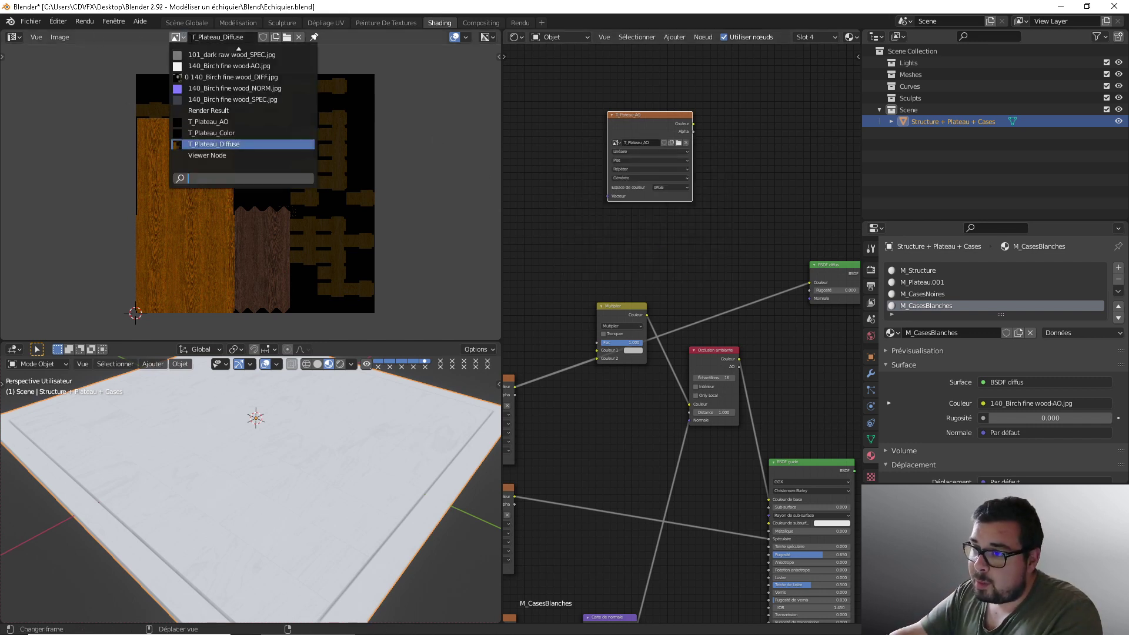
click(260, 123)
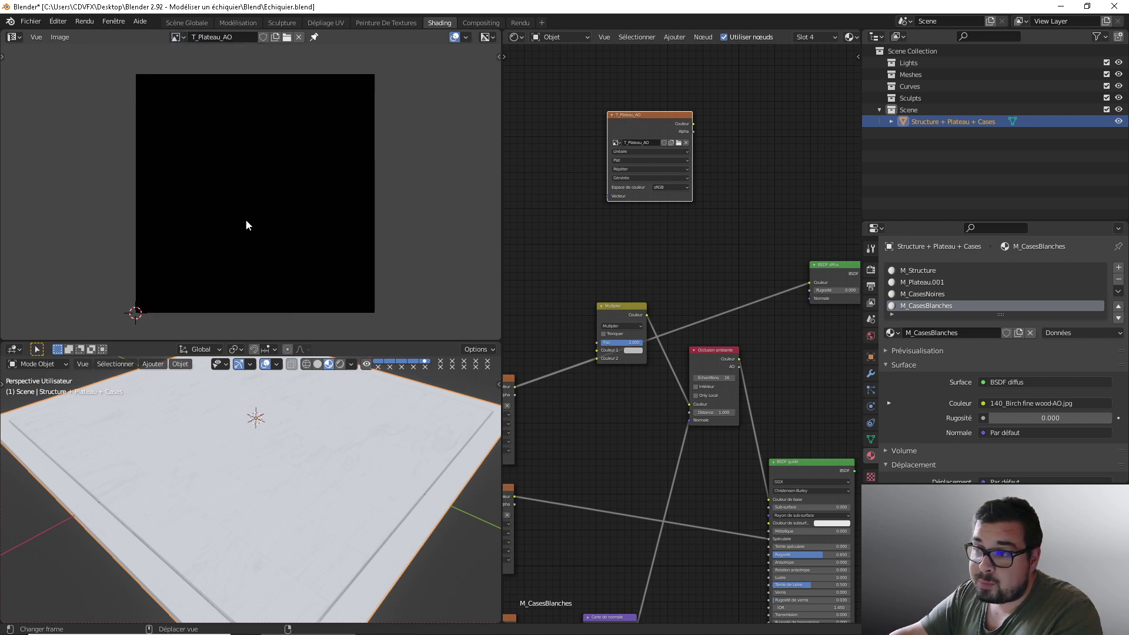
click(670, 187)
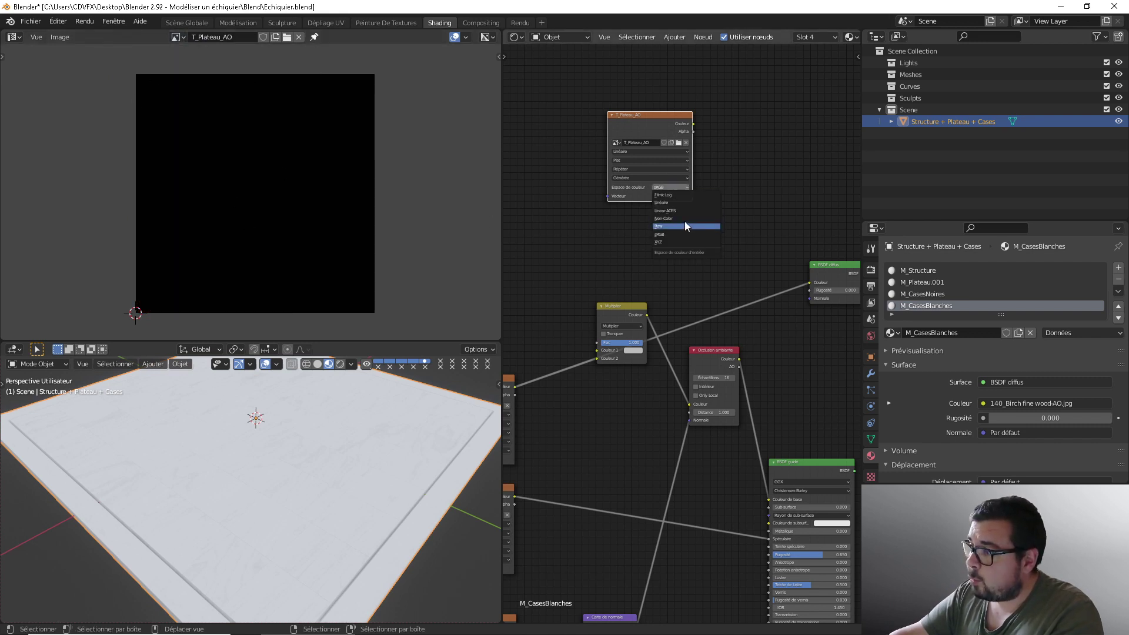
click(684, 219)
middle_drag(676, 124, 632, 112)
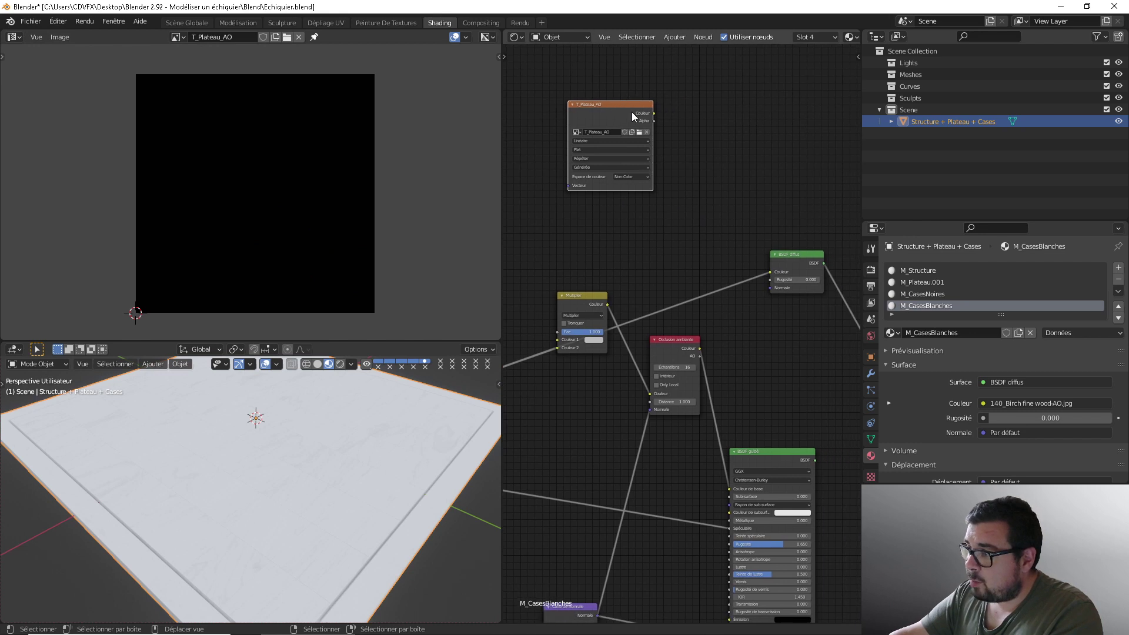
Bake the object's diffuse color into the T_Plateau_AO image from the render properties and check the bake settings
click(872, 269)
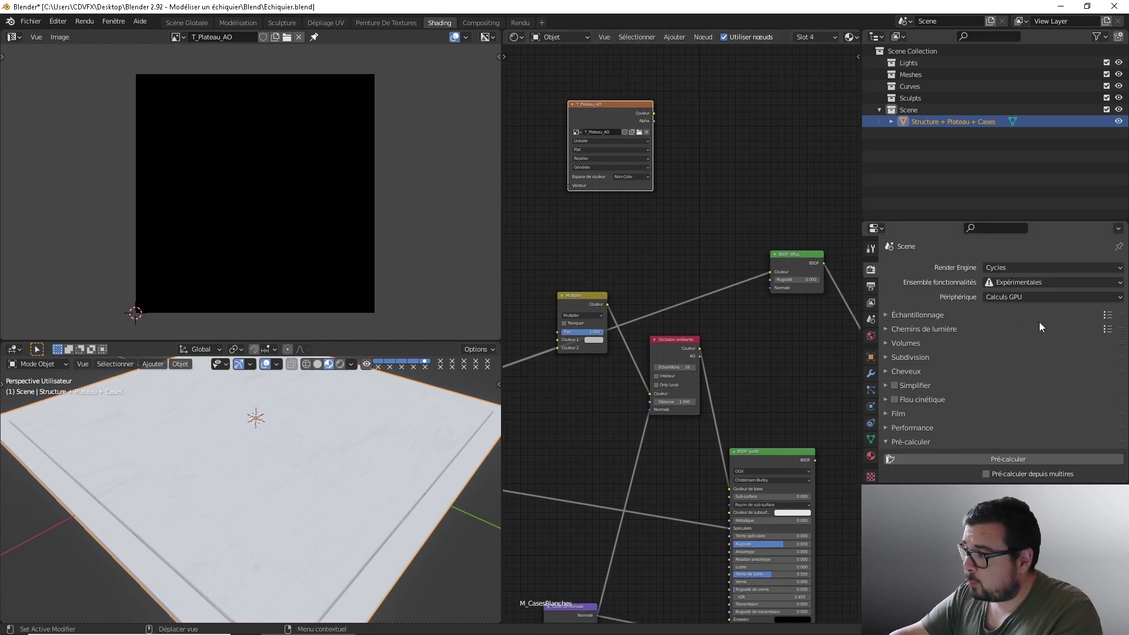
click(1035, 459)
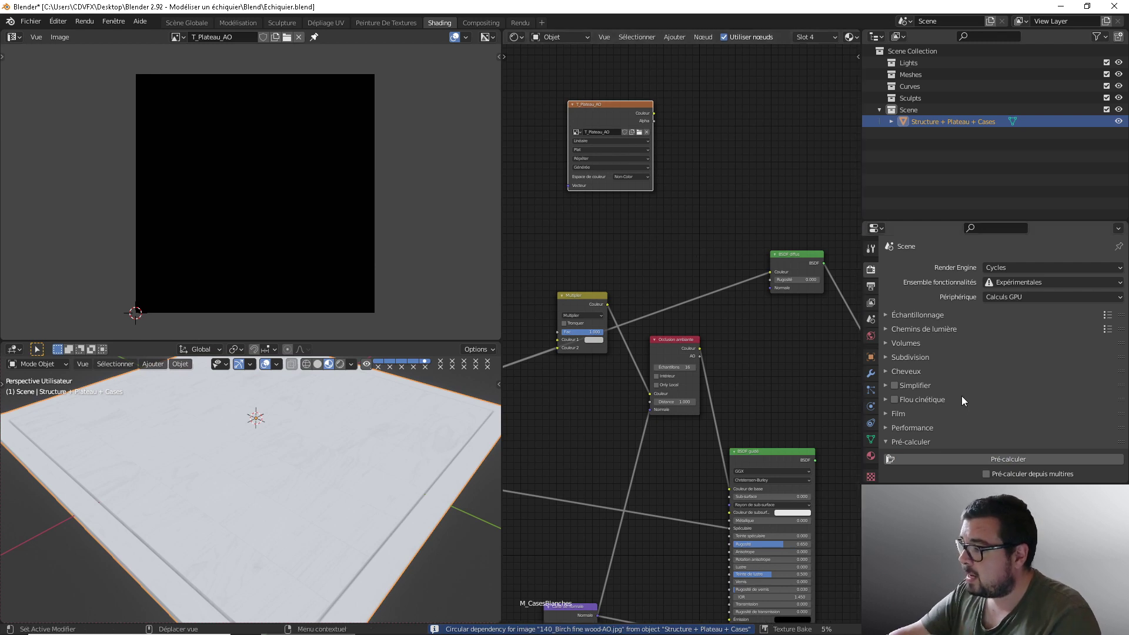
scroll(961, 397, down, 4)
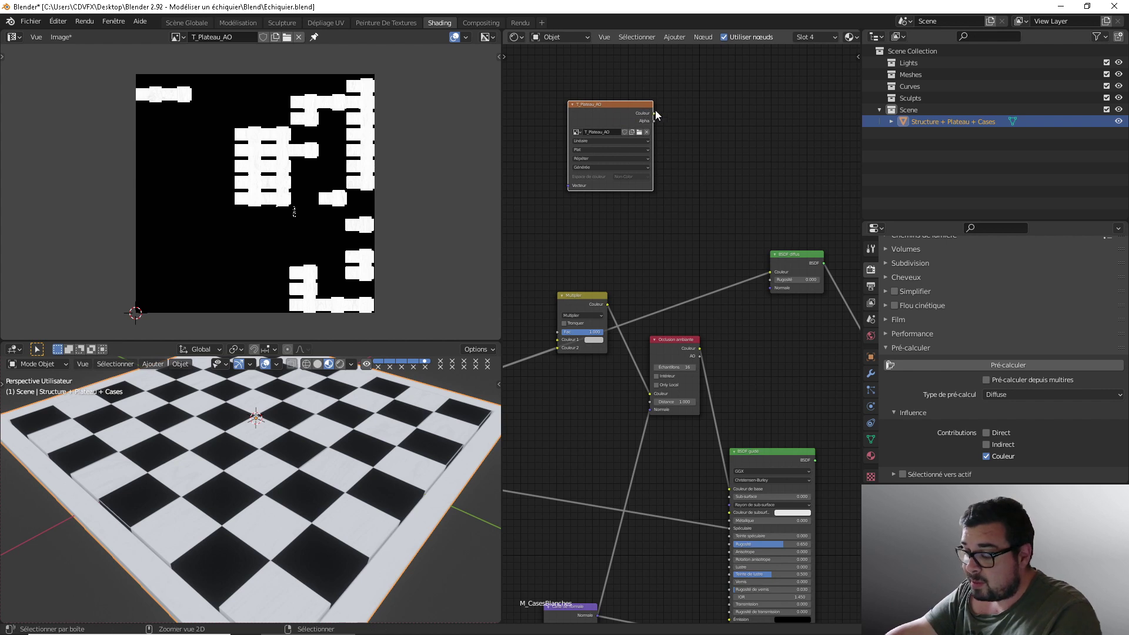
Paste the T_Plateau_AO texture node into the M_CasesNoires, M_Plateau.001 and M_Structure materials
click(871, 455)
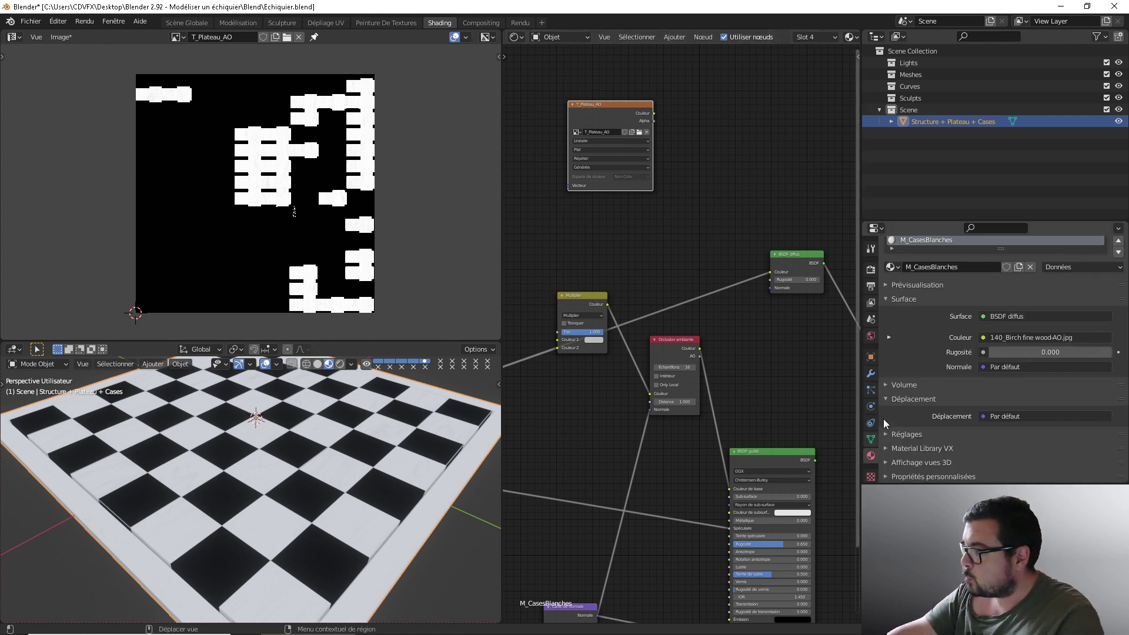
click(926, 294)
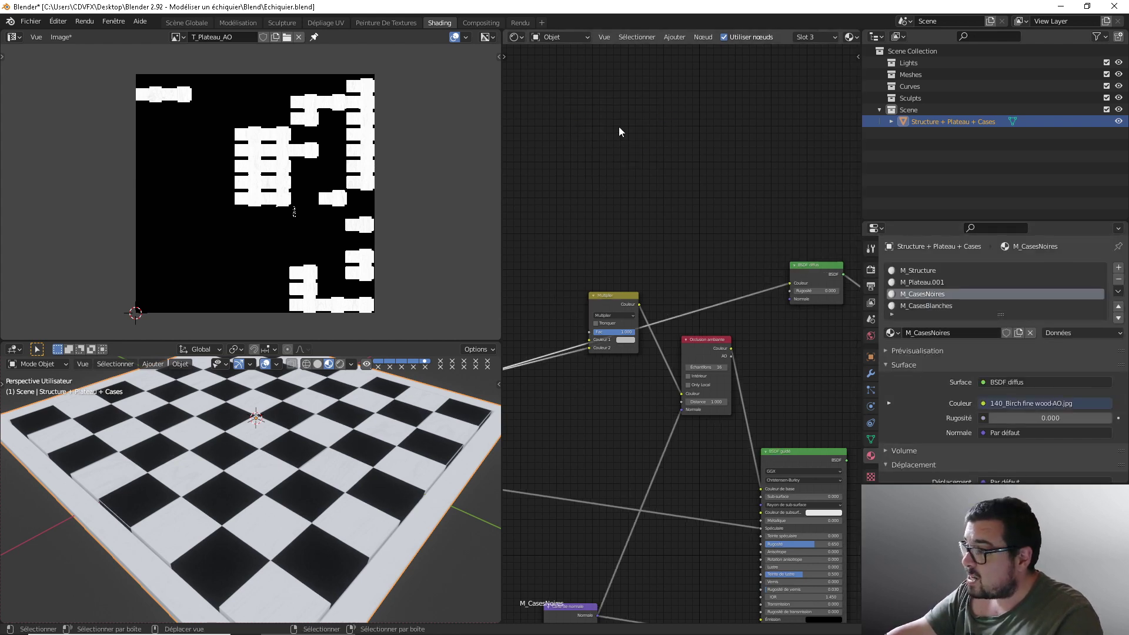
click(922, 283)
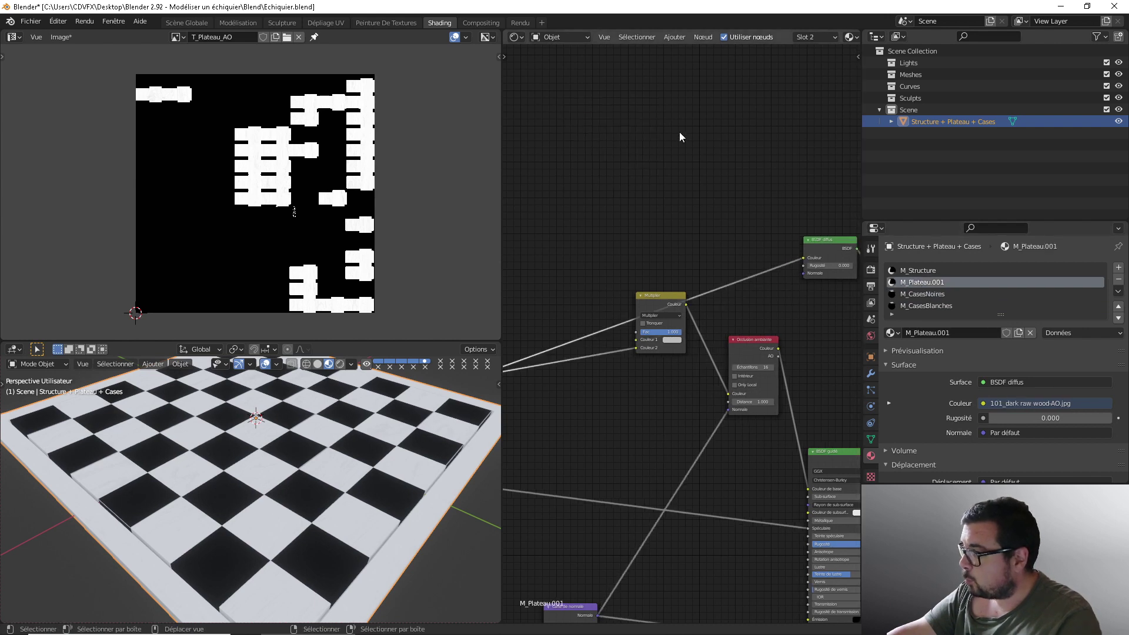
click(922, 271)
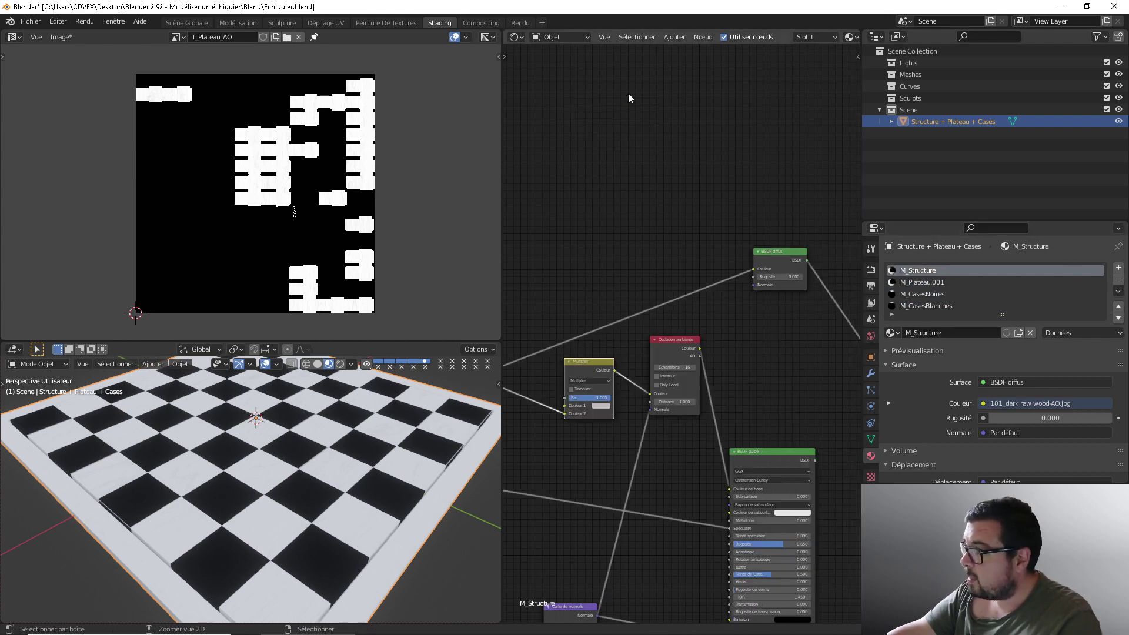
key(ctrl+v)
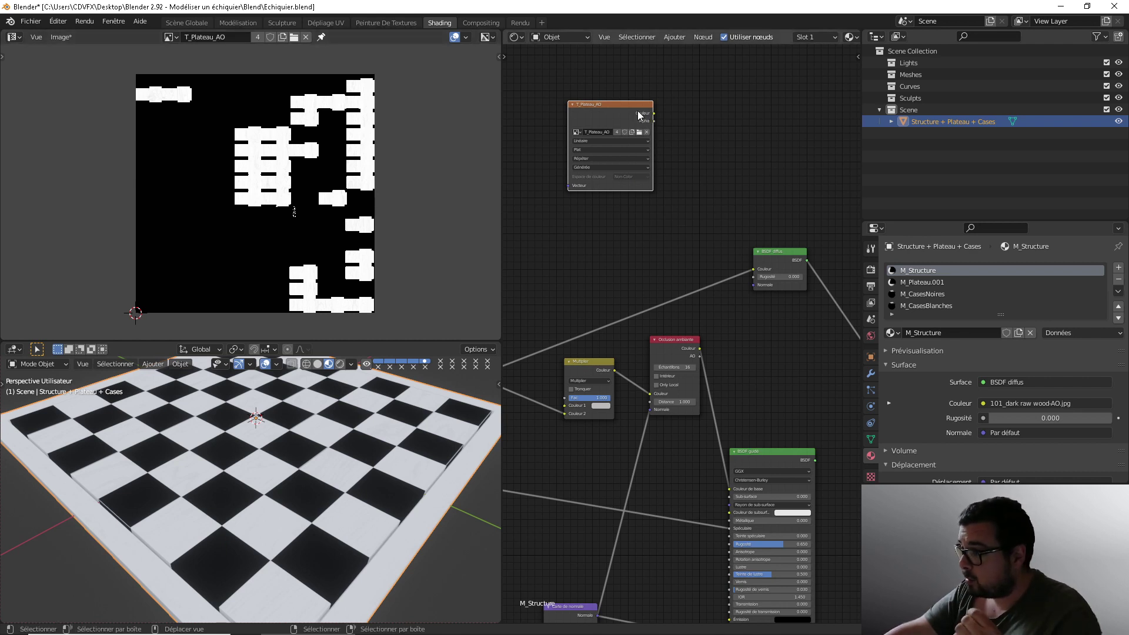
Bake the object's diffuse color into T_Plateau_AO and bring that image back up in the image editor
click(871, 270)
click(1014, 458)
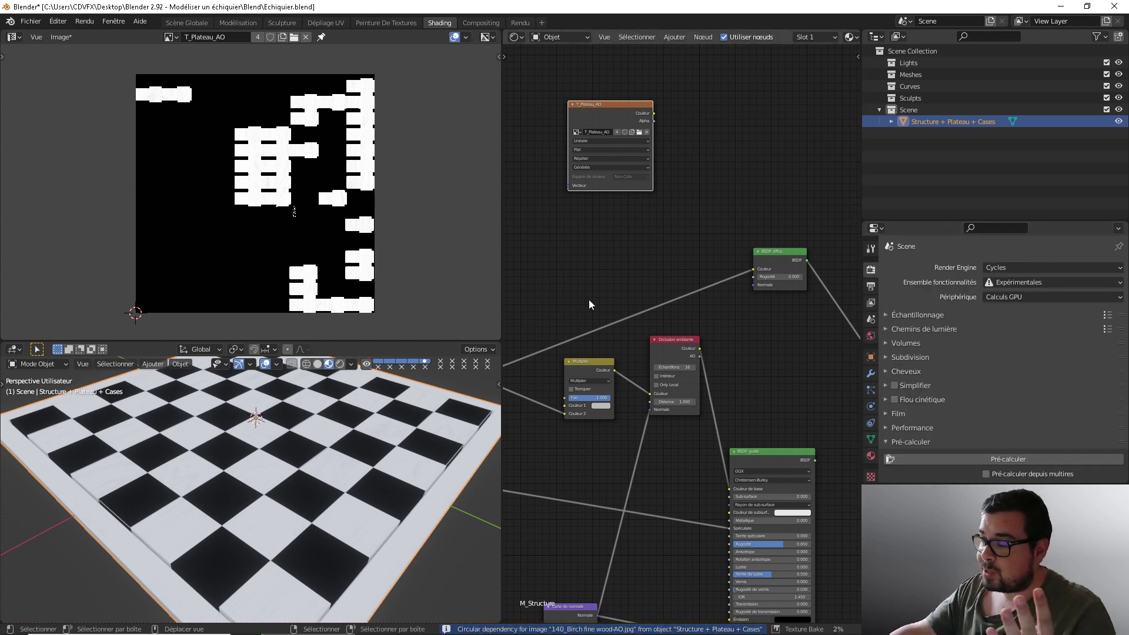
click(169, 37)
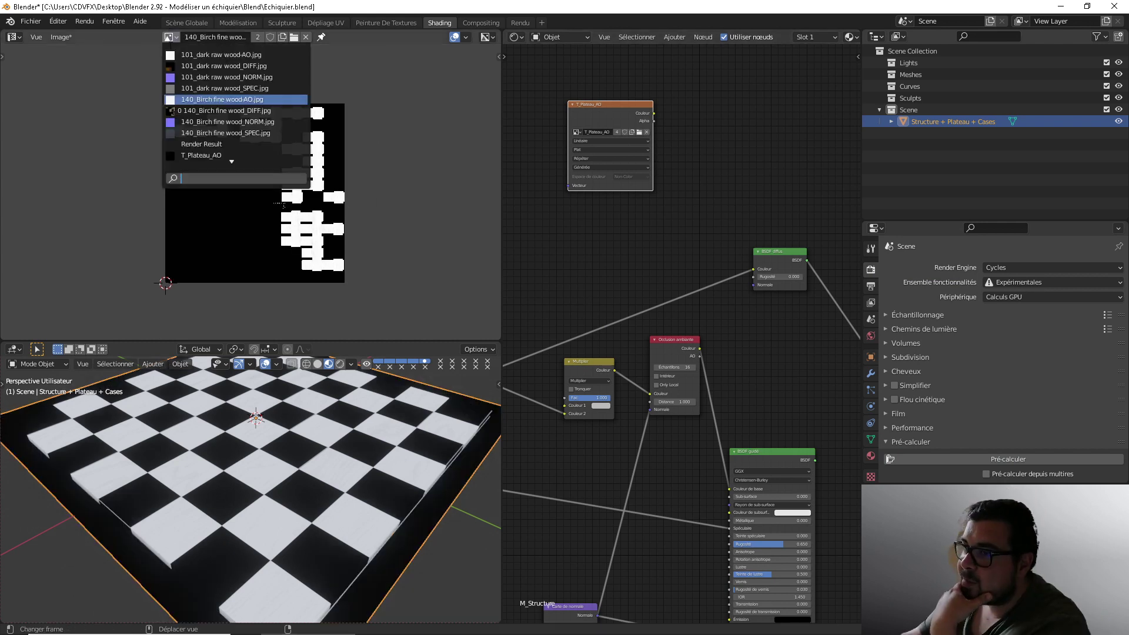
click(203, 155)
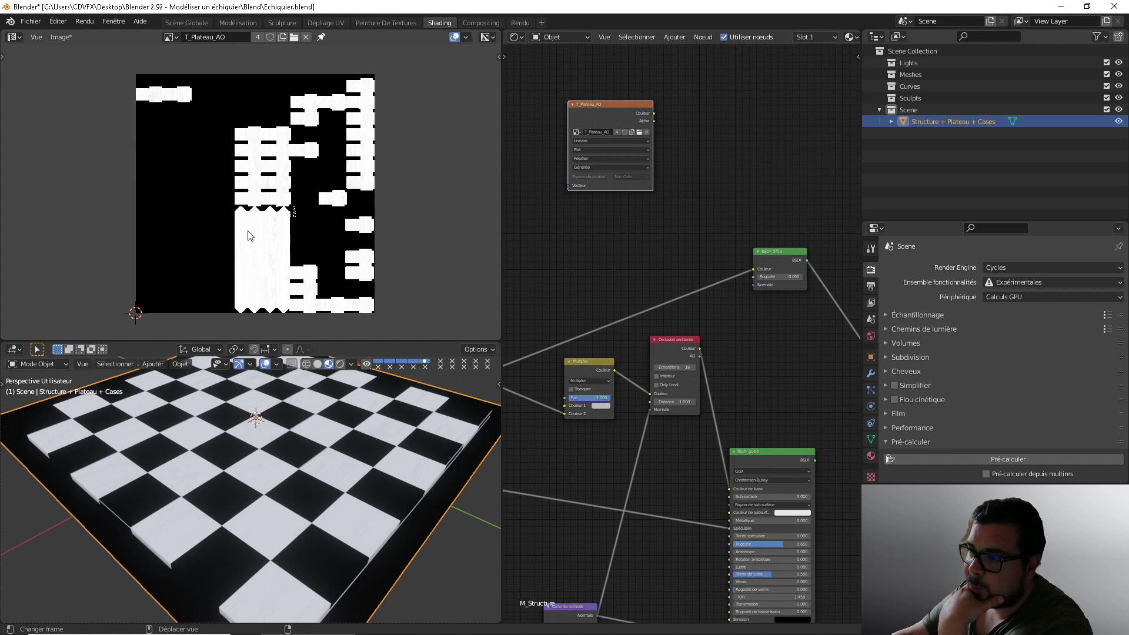
Lower the Multiply node in the M_Plateau.001 material, away from the link to the Diffuse BSDF
middle_drag(574, 287, 739, 227)
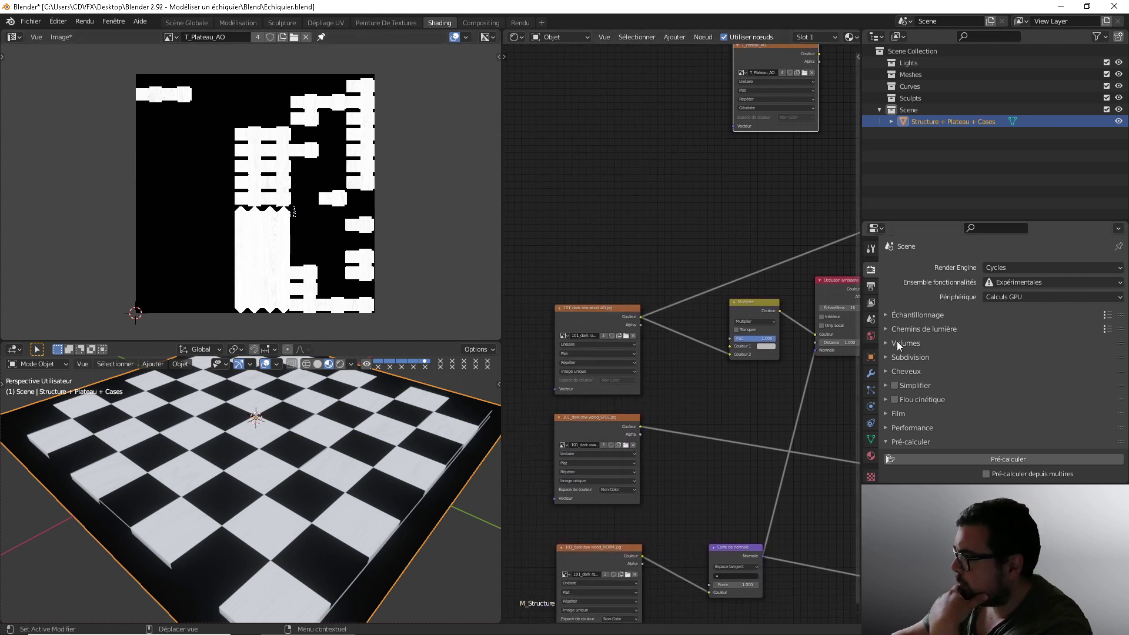
click(871, 456)
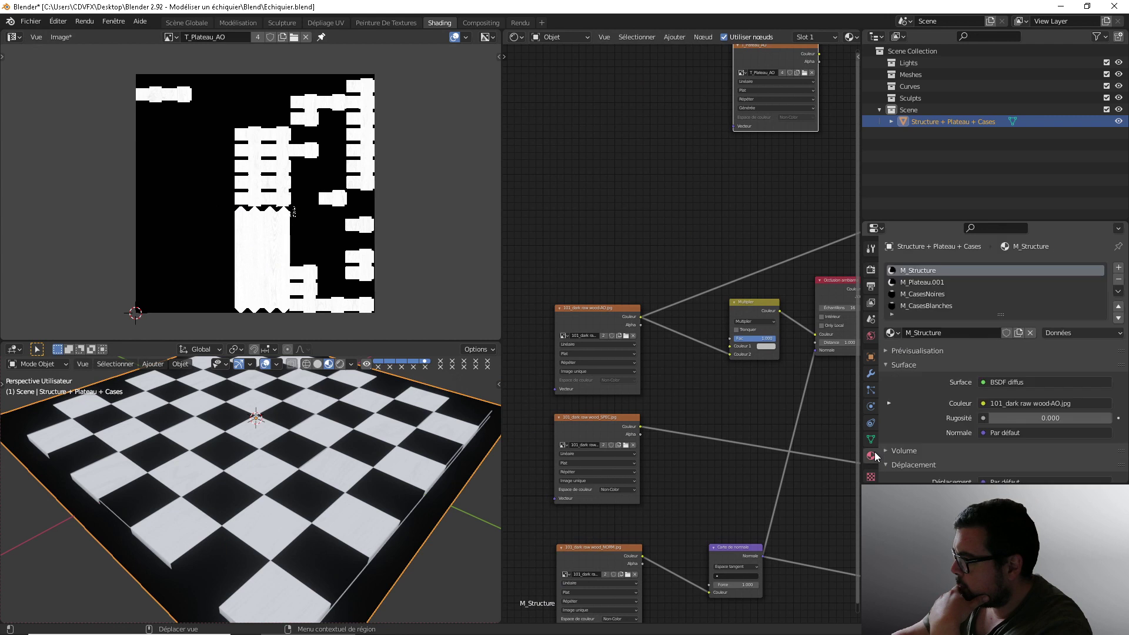
click(933, 283)
middle_drag(647, 353, 624, 359)
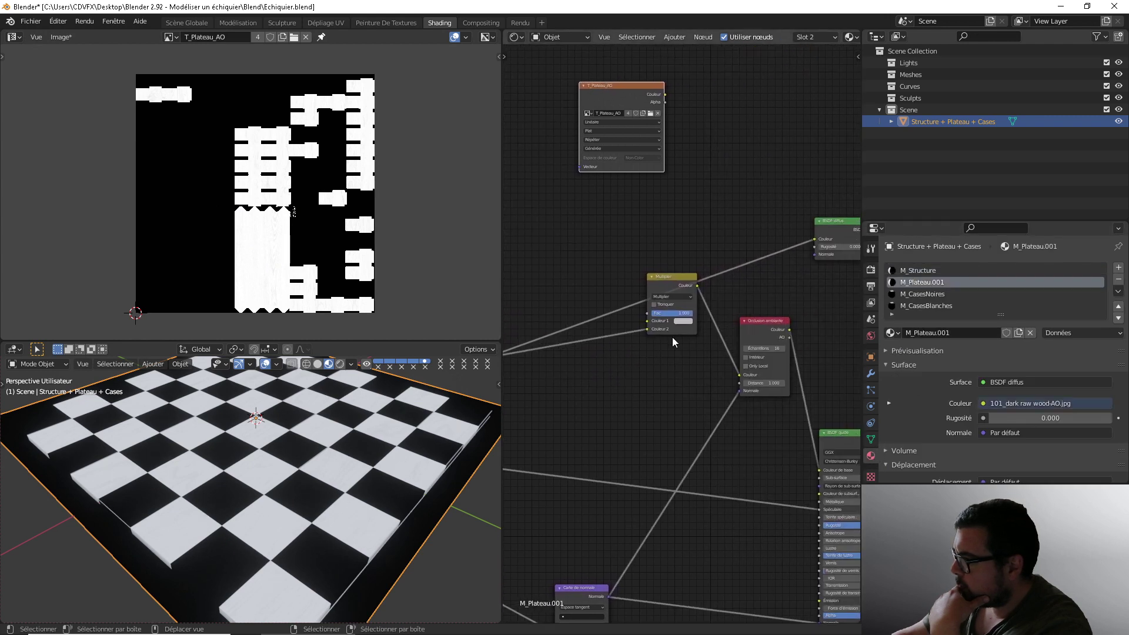
scroll(671, 337, down, 1)
drag(676, 284, 686, 337)
middle_drag(614, 329, 726, 302)
scroll(614, 342, up, 2)
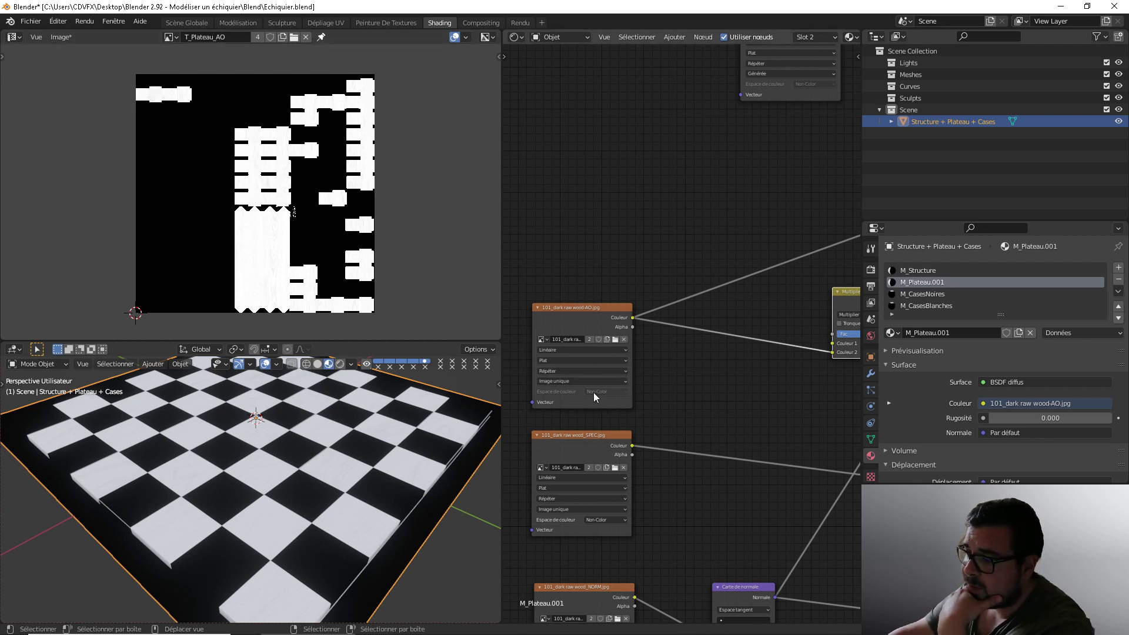
Reopen 101_dark raw wood-AO.jpg in M_Plateau.001's ambient occlusion texture node and select the T_Plateau_AO node
click(626, 339)
click(611, 339)
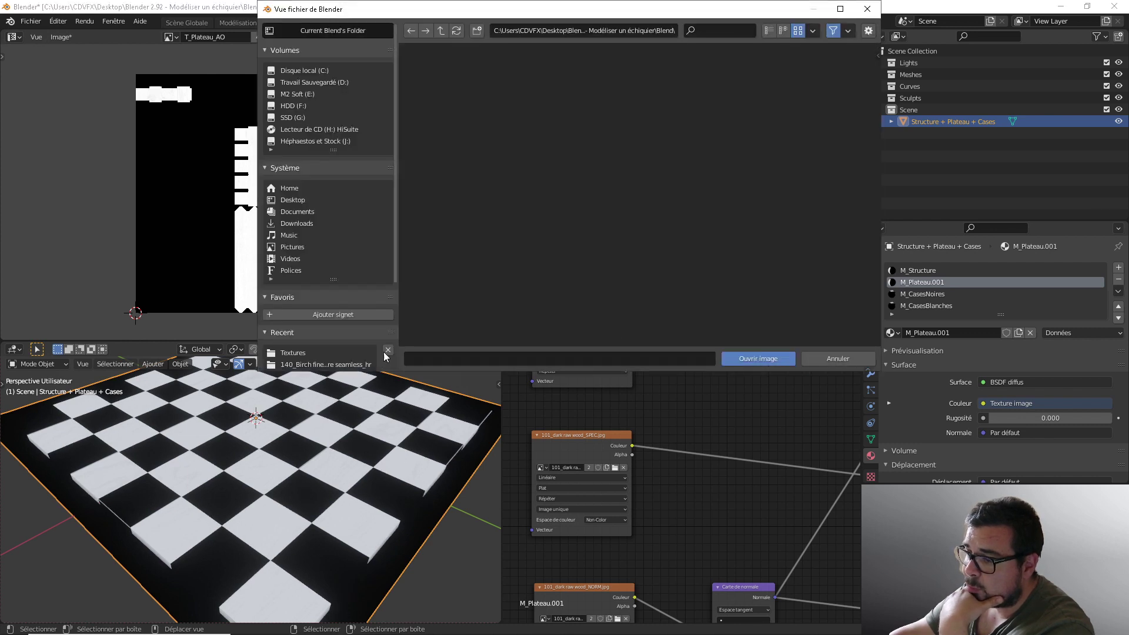
scroll(337, 348, down, 2)
click(326, 329)
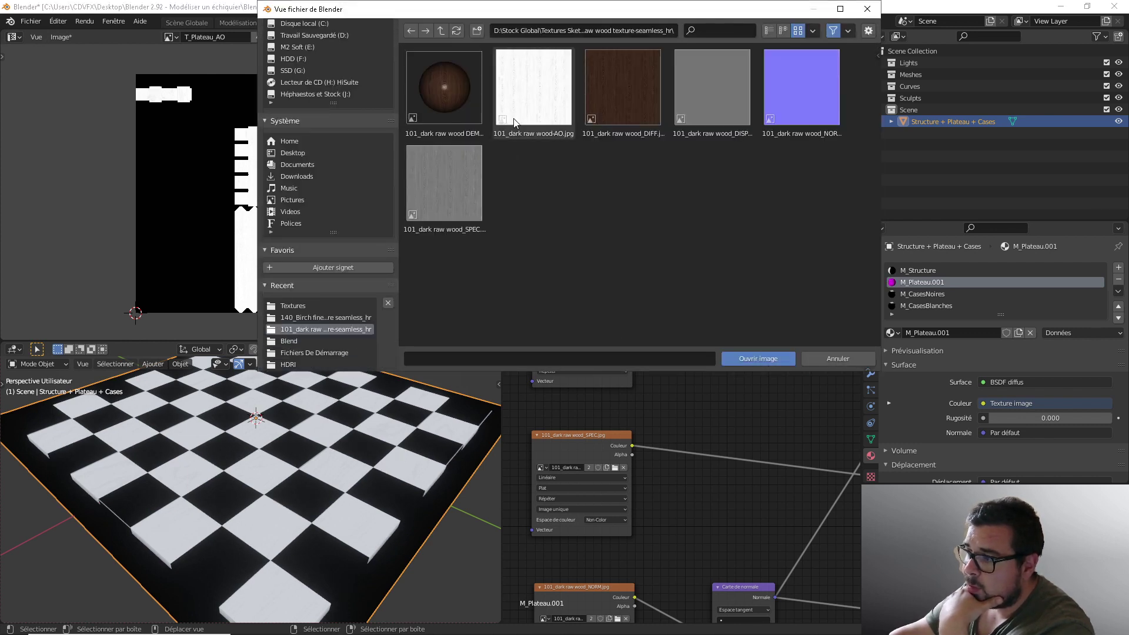
double_click(533, 88)
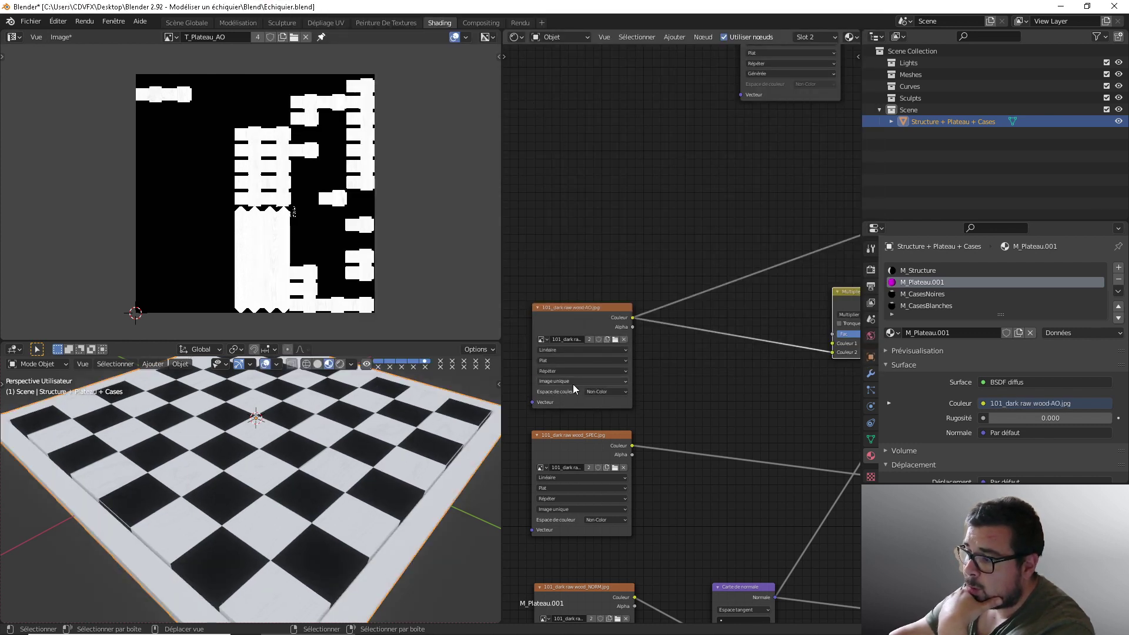
middle_drag(770, 172, 685, 258)
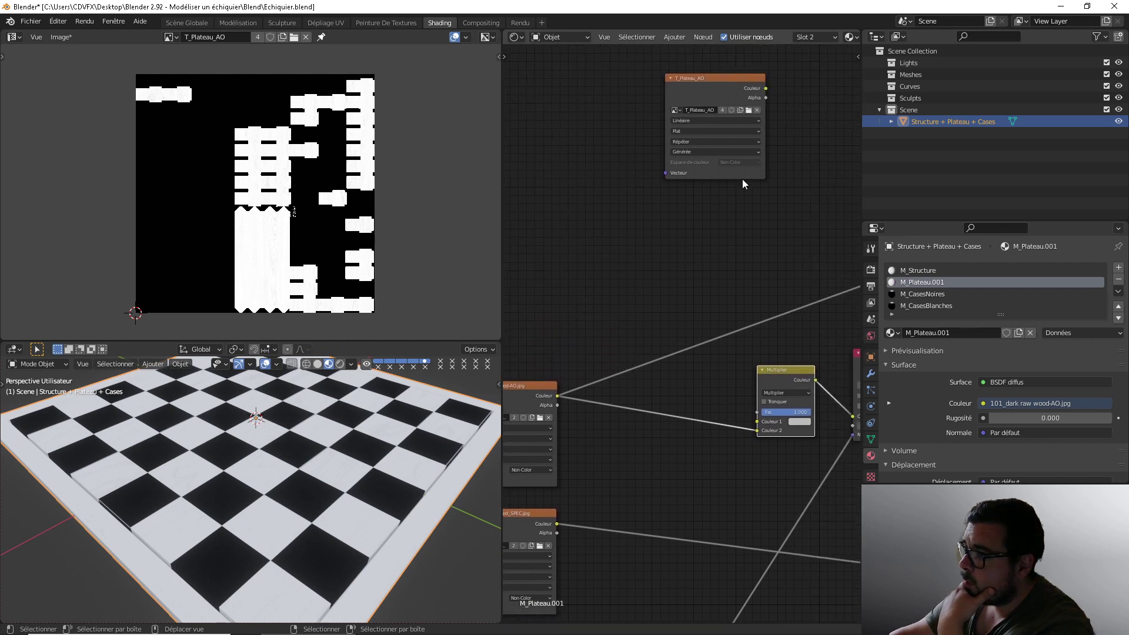
Lower the Multiply node in the M_CasesNoires material, away from the link to the Diffuse BSDF
click(927, 294)
middle_drag(621, 365, 704, 305)
drag(812, 241, 812, 309)
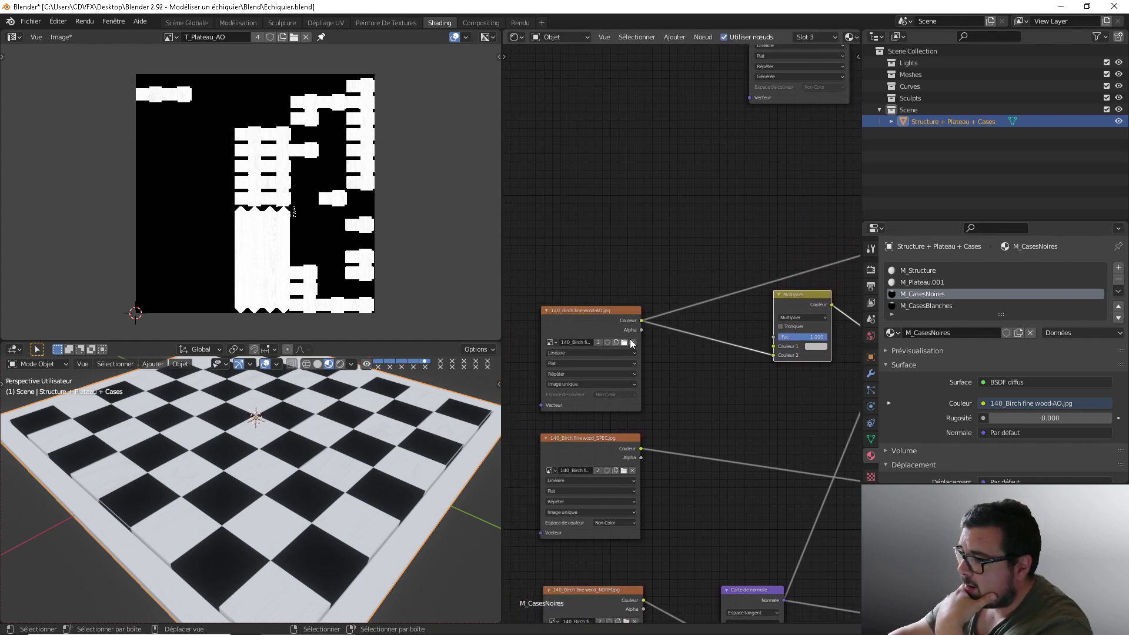
Reopen 140_Birch fine wood-AO.jpg in M_CasesNoires' ambient occlusion texture node from the 140_Birch fine wood folder
click(633, 343)
click(623, 345)
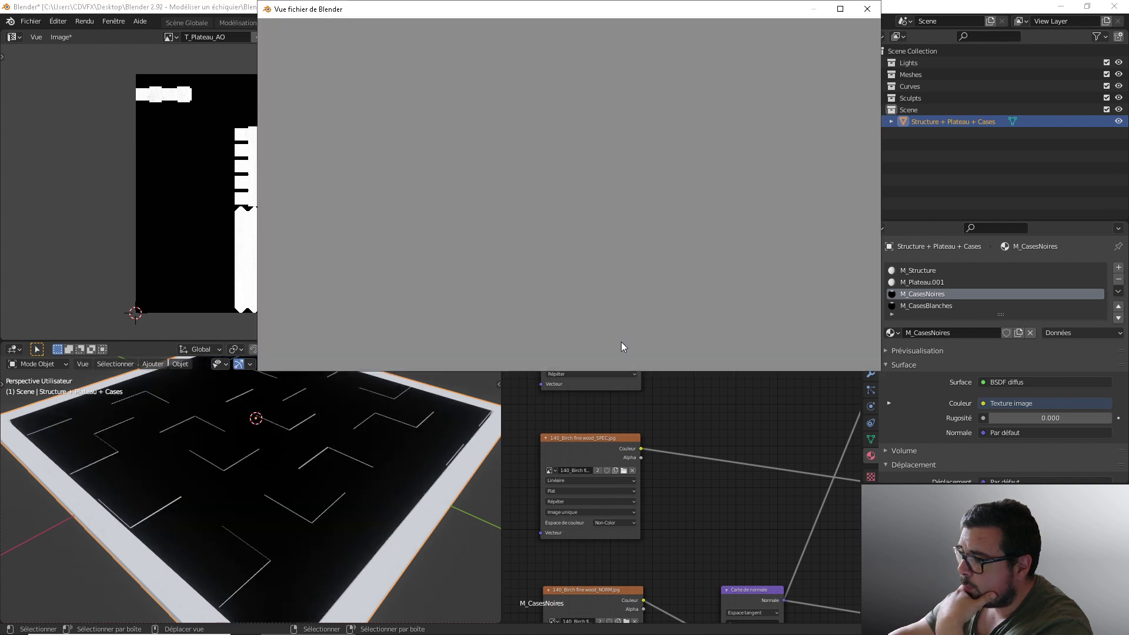
scroll(297, 359, down, 2)
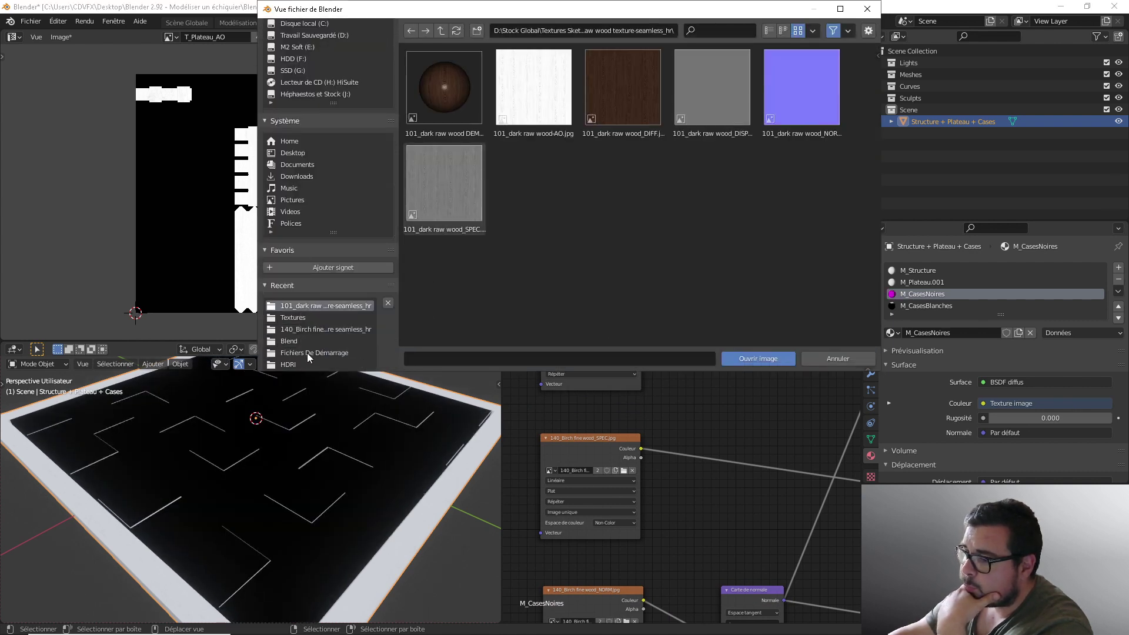
click(329, 330)
double_click(623, 88)
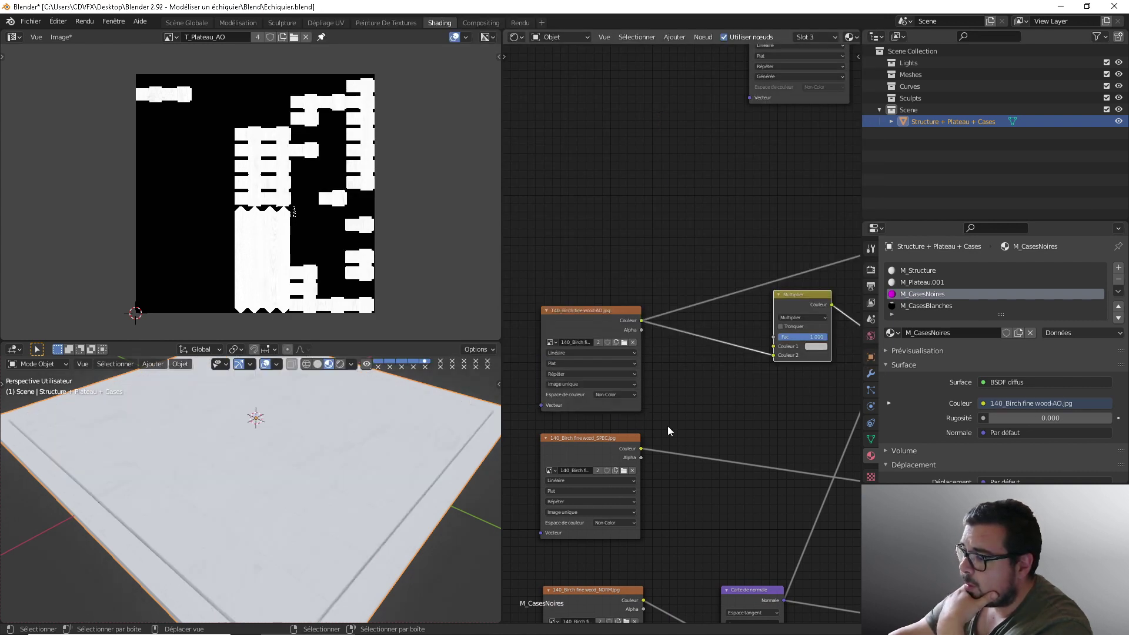
Check in all four chessboard materials whether the T_Plateau_AO texture node is the selected one
click(927, 305)
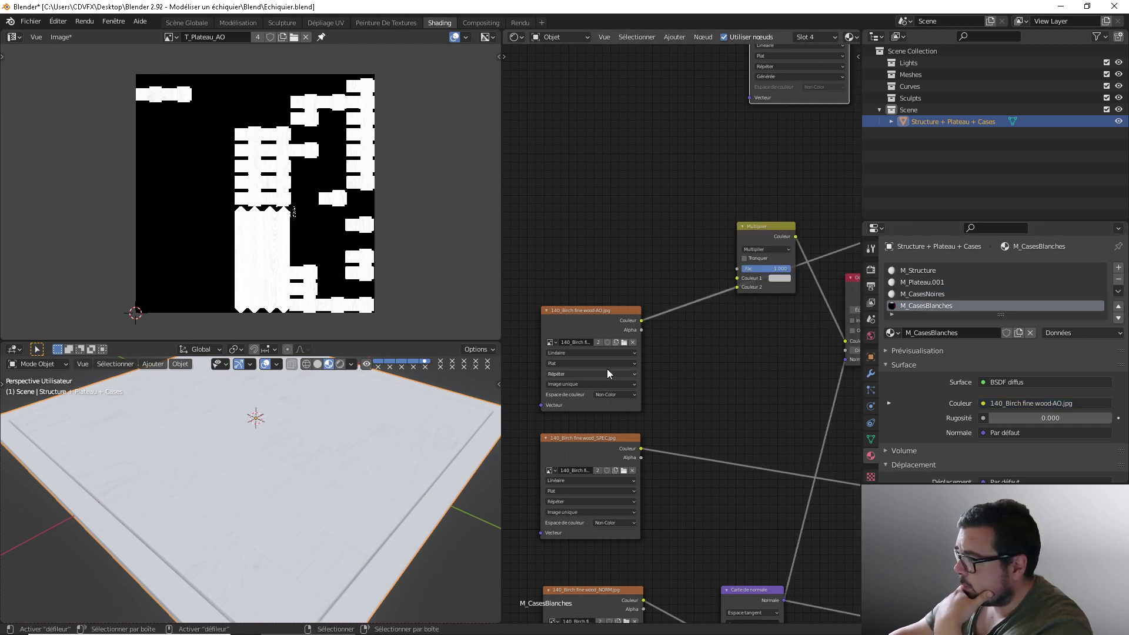
click(928, 271)
middle_drag(710, 241, 640, 264)
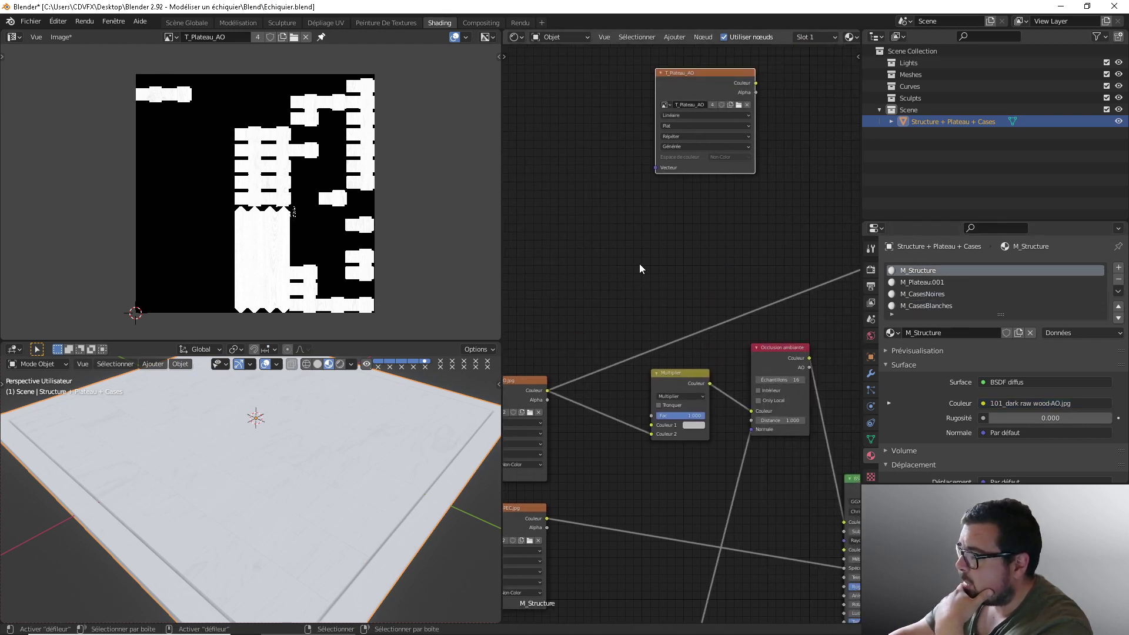
middle_drag(747, 244, 676, 276)
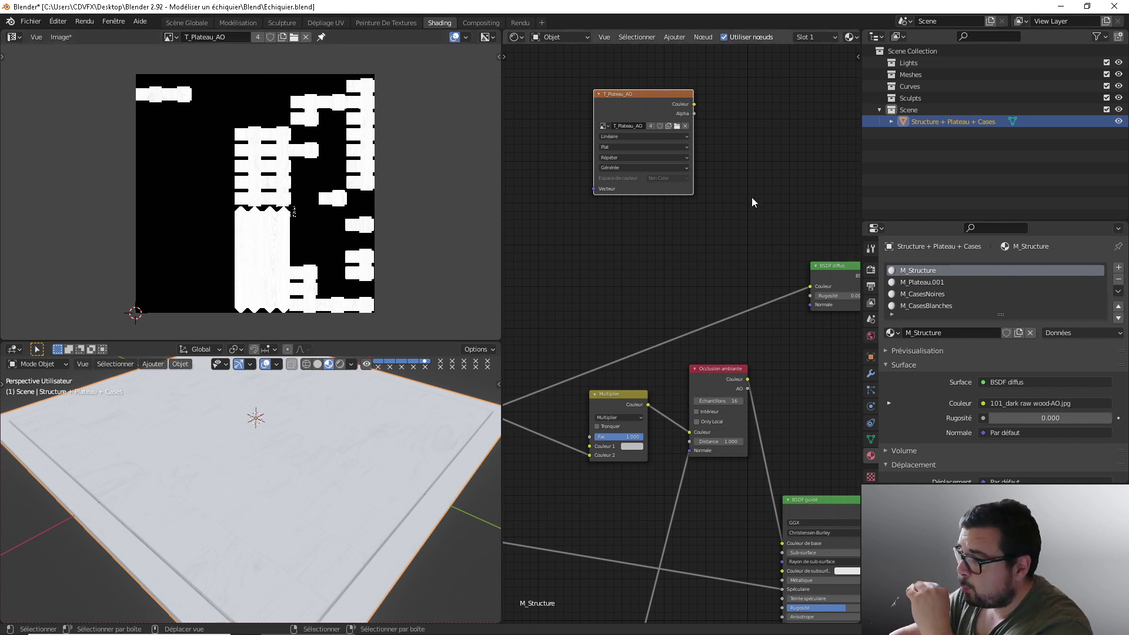
middle_drag(809, 226, 743, 244)
click(927, 283)
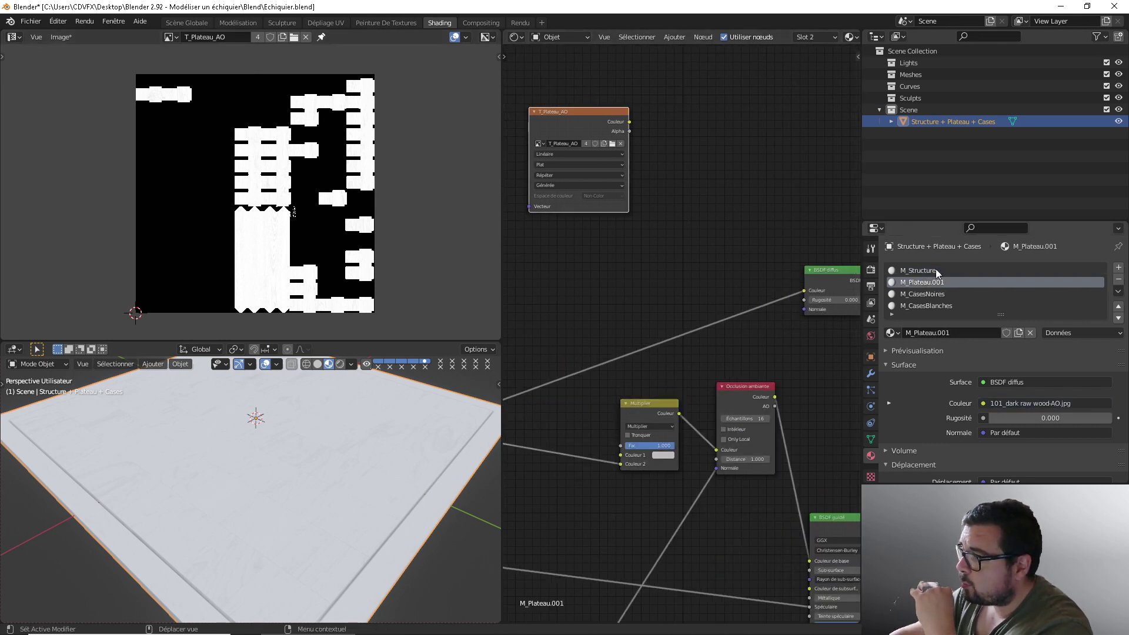
click(933, 293)
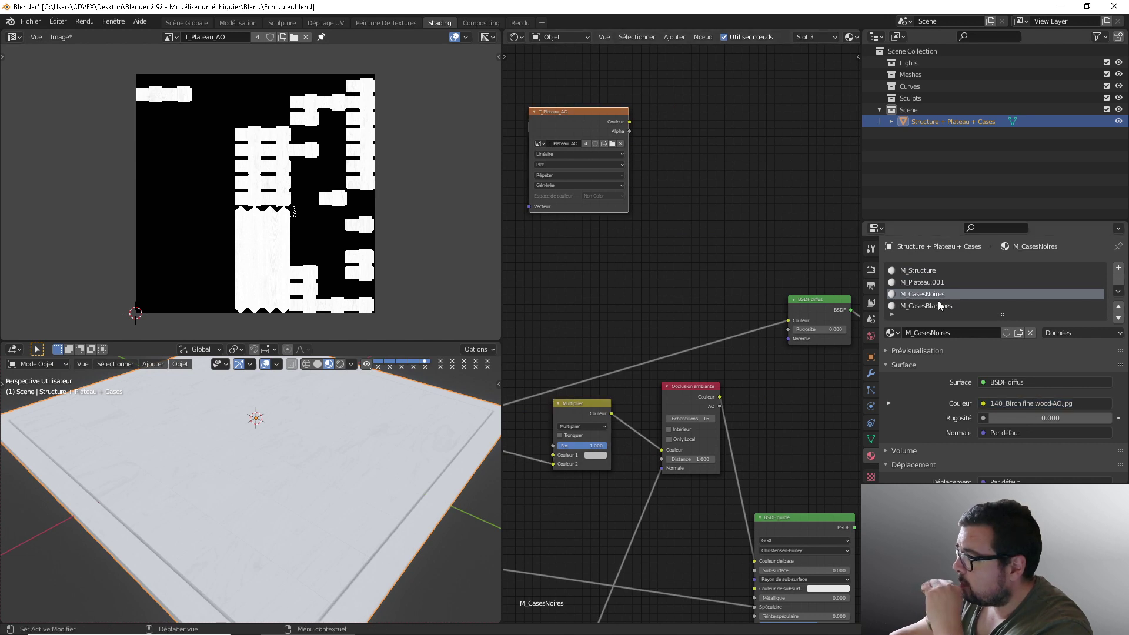
click(927, 306)
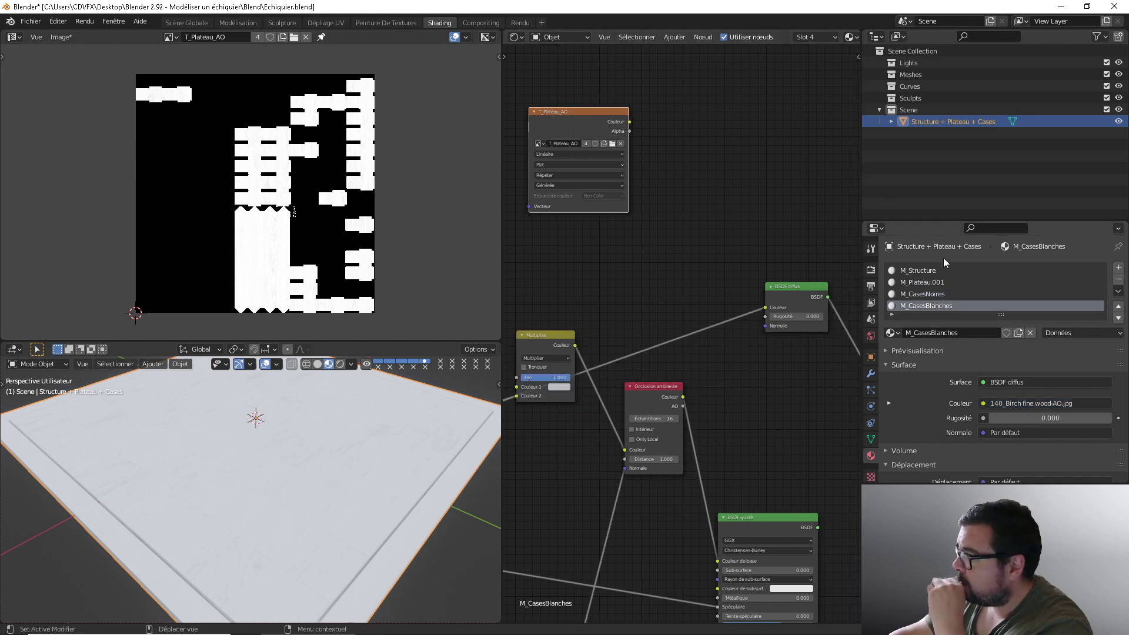
click(932, 270)
click(934, 281)
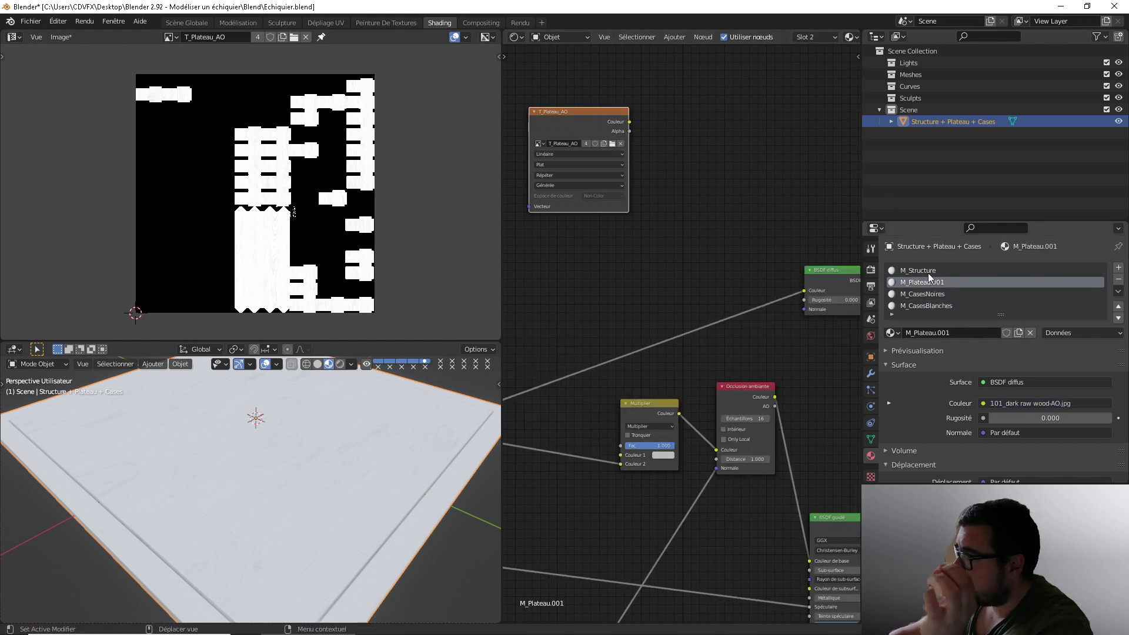
click(932, 294)
click(931, 306)
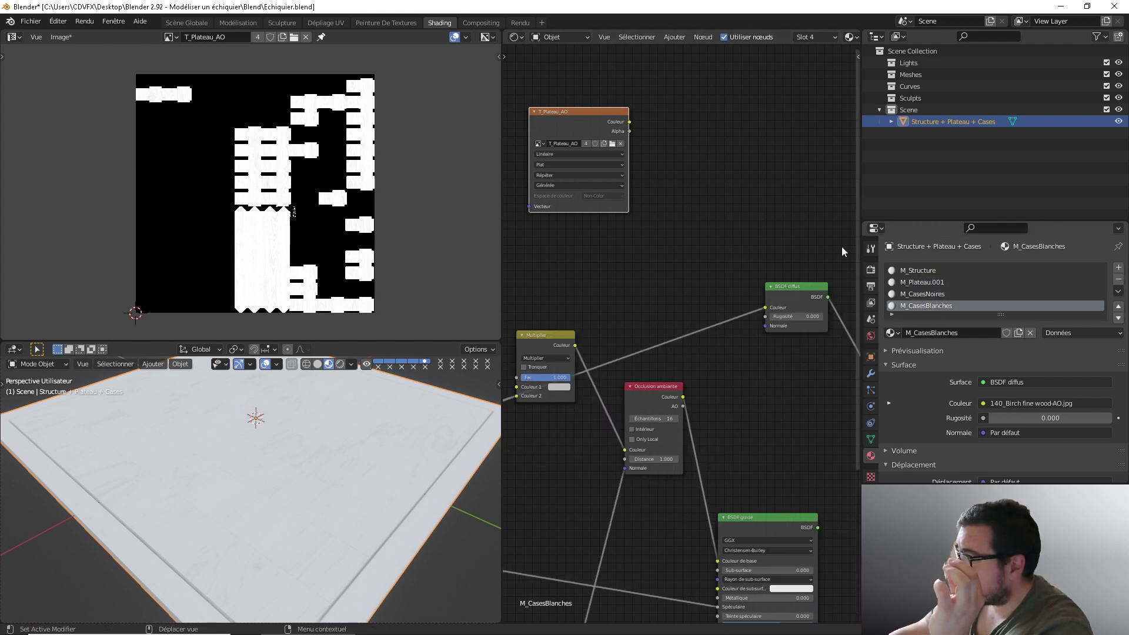
Return to the M_Structure material and bake the object's diffuse color into T_Plateau_AO again
click(917, 271)
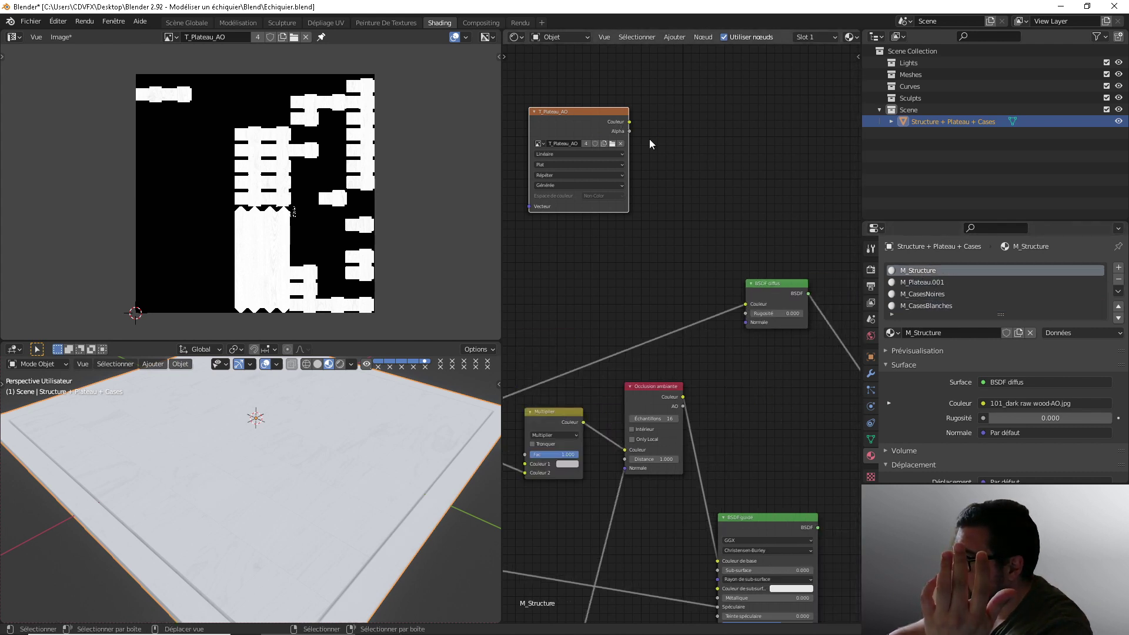
click(871, 269)
click(1040, 458)
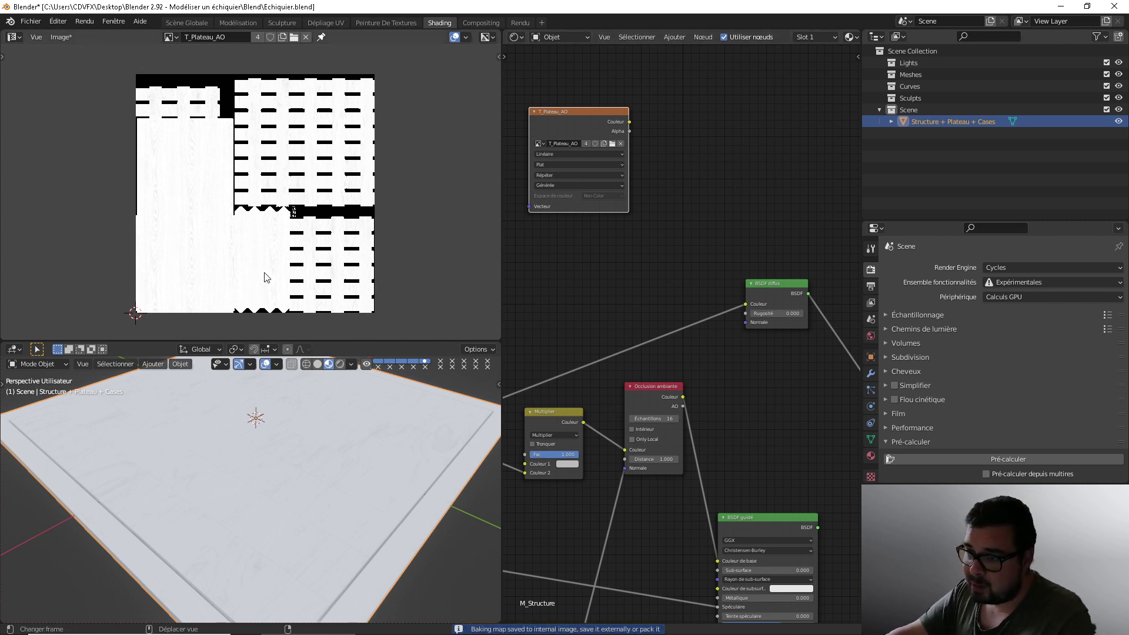
Save the baked image as T_Plateau_AO.png in the Textures folder, as a BW PNG with 0% compression
click(70, 37)
click(111, 143)
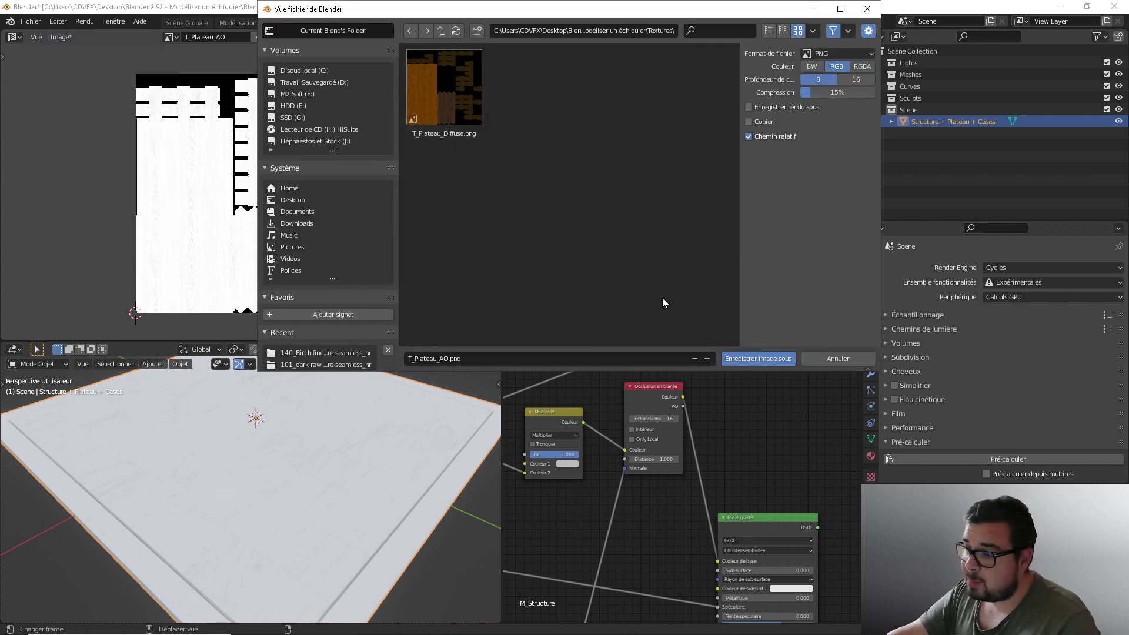
click(813, 68)
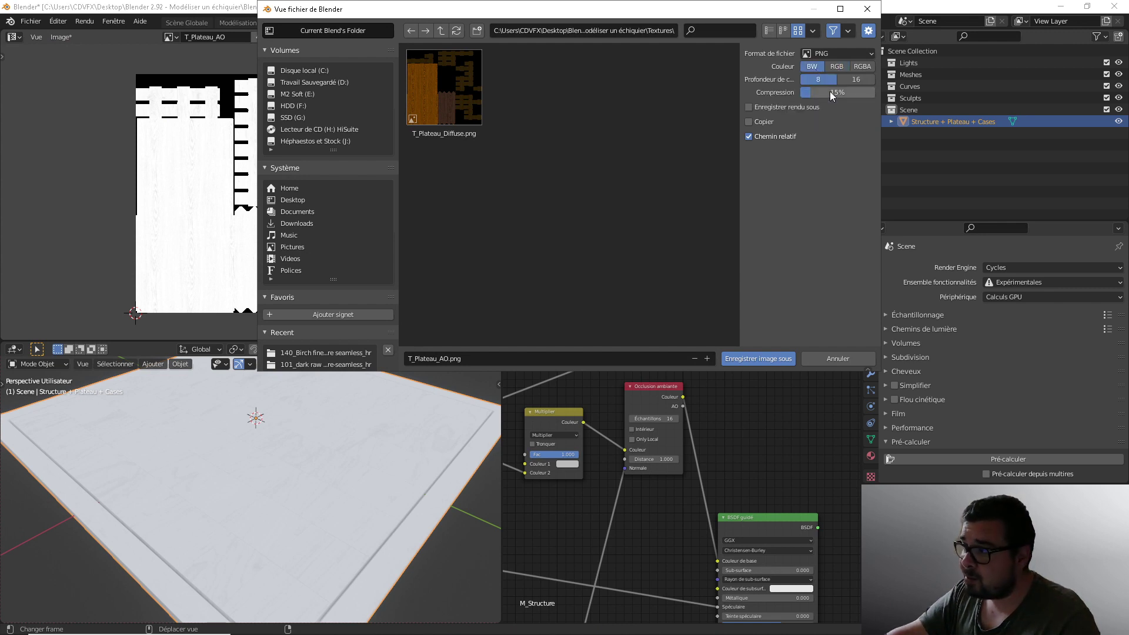
drag(831, 91, 800, 91)
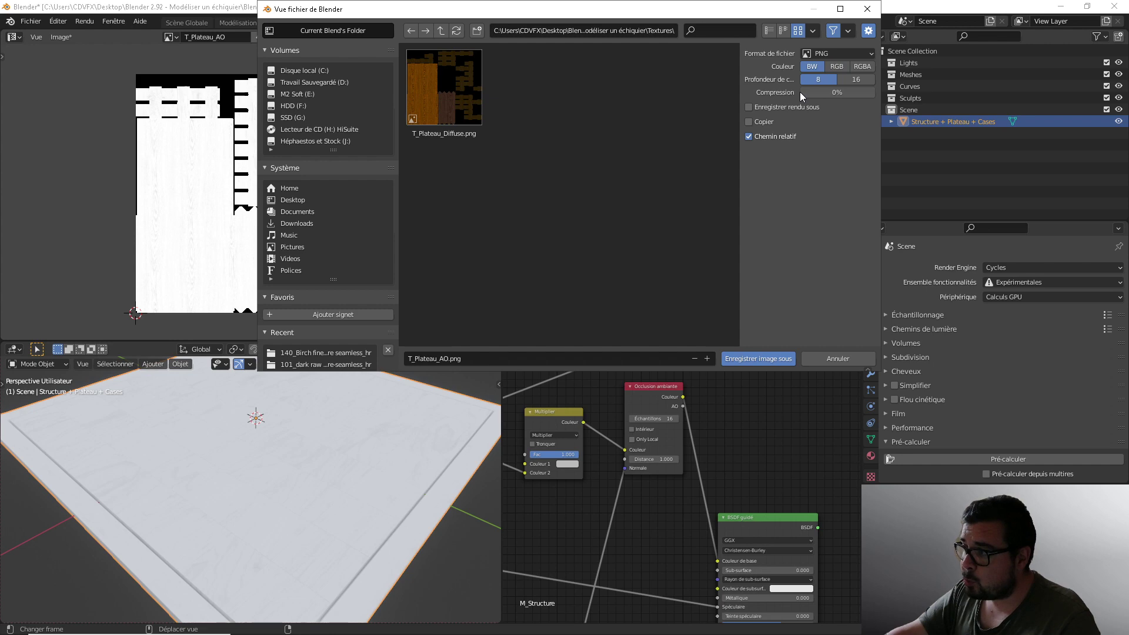
click(754, 360)
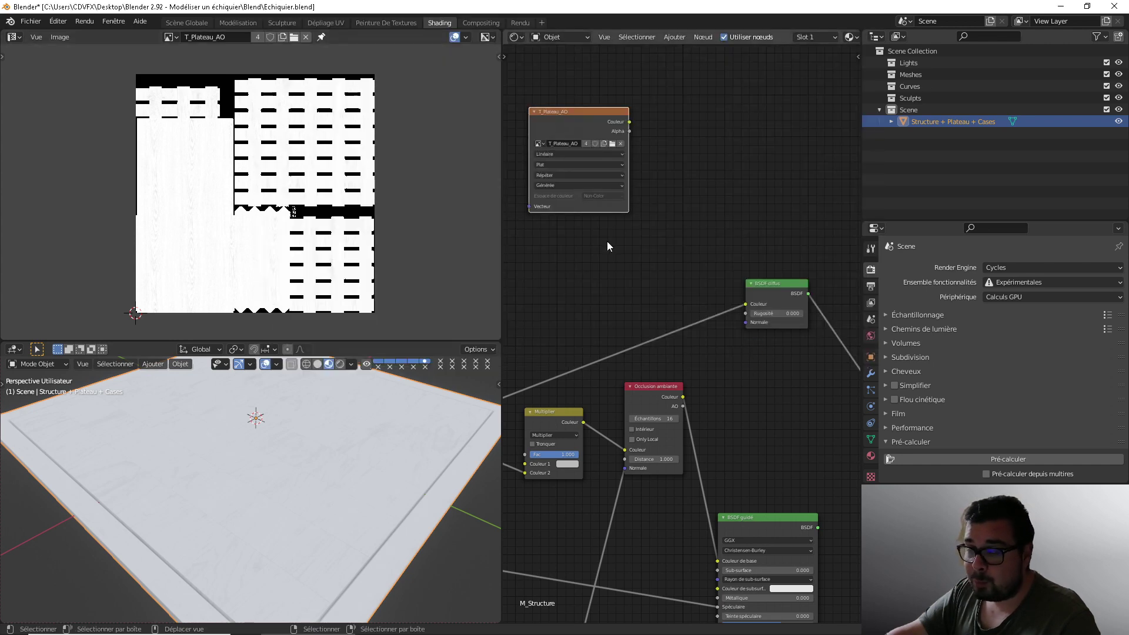
Delete the 101_dark raw wood-AO.jpg texture node from the M_Structure material
scroll(597, 242, down, 2)
middle_drag(595, 285, 683, 245)
scroll(608, 342, down, 1)
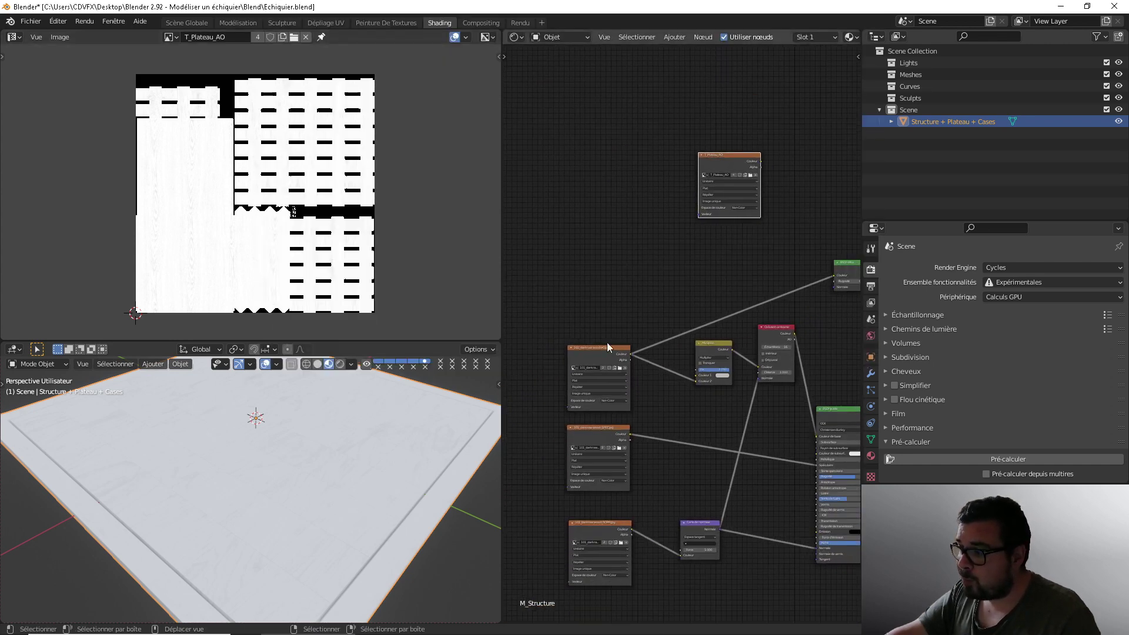
click(614, 355)
key(x)
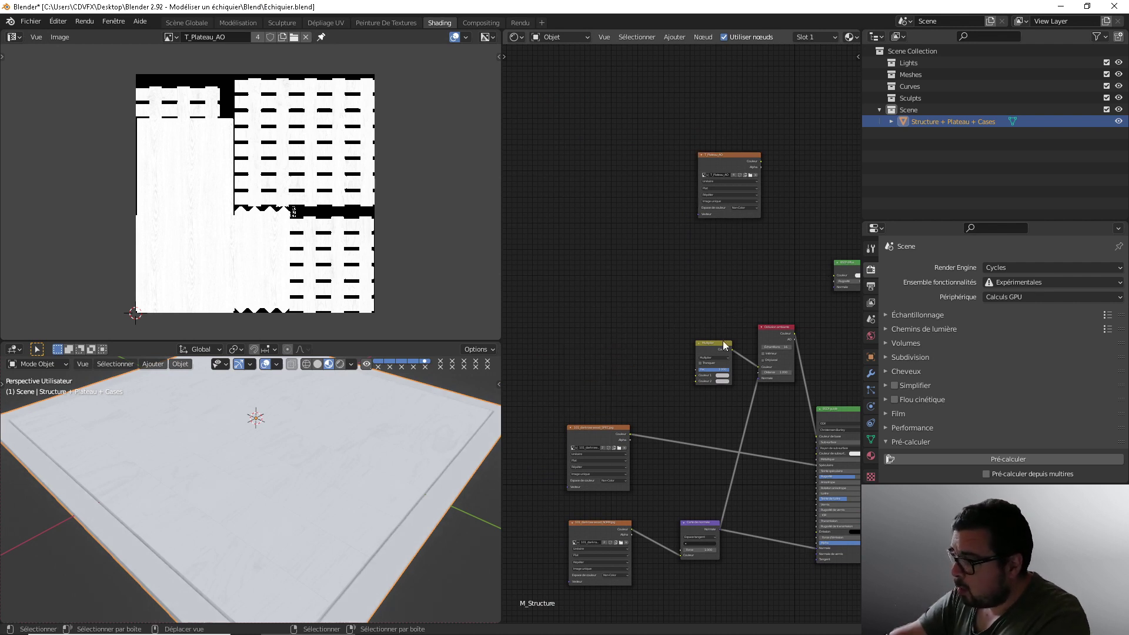
middle_drag(719, 341, 638, 249)
scroll(676, 286, down, 1)
middle_drag(596, 340, 613, 324)
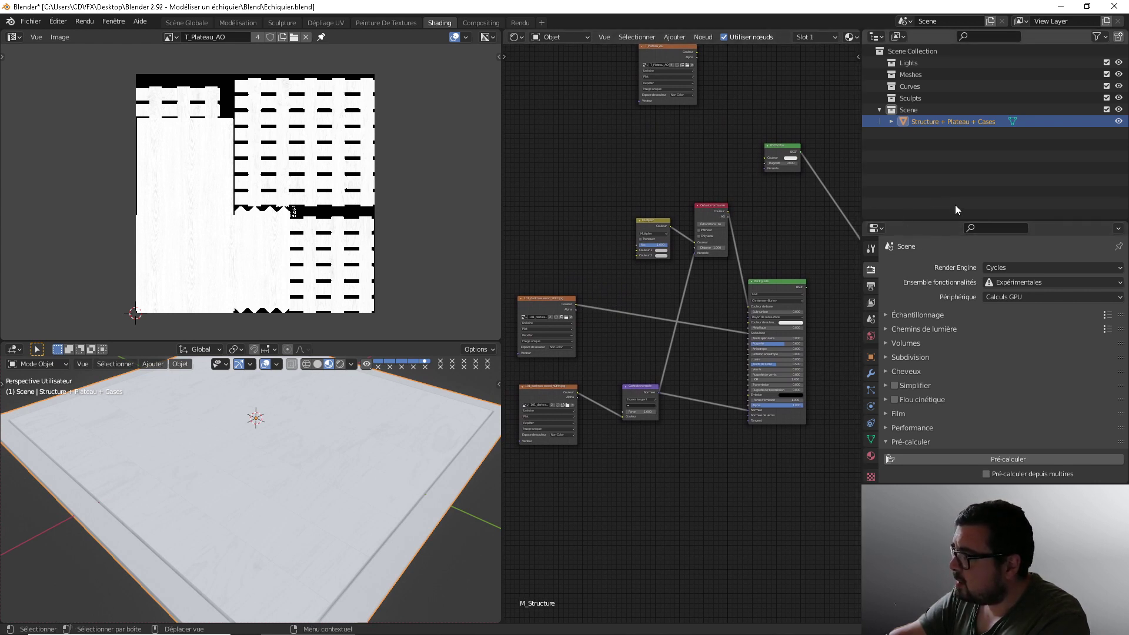
Delete the 101_dark raw wood-AO.jpg texture node from M_Plateau.001 and the 140_Birch fine wood-AO.jpg nodes from M_CasesNoires and M_CasesBlanches
click(871, 456)
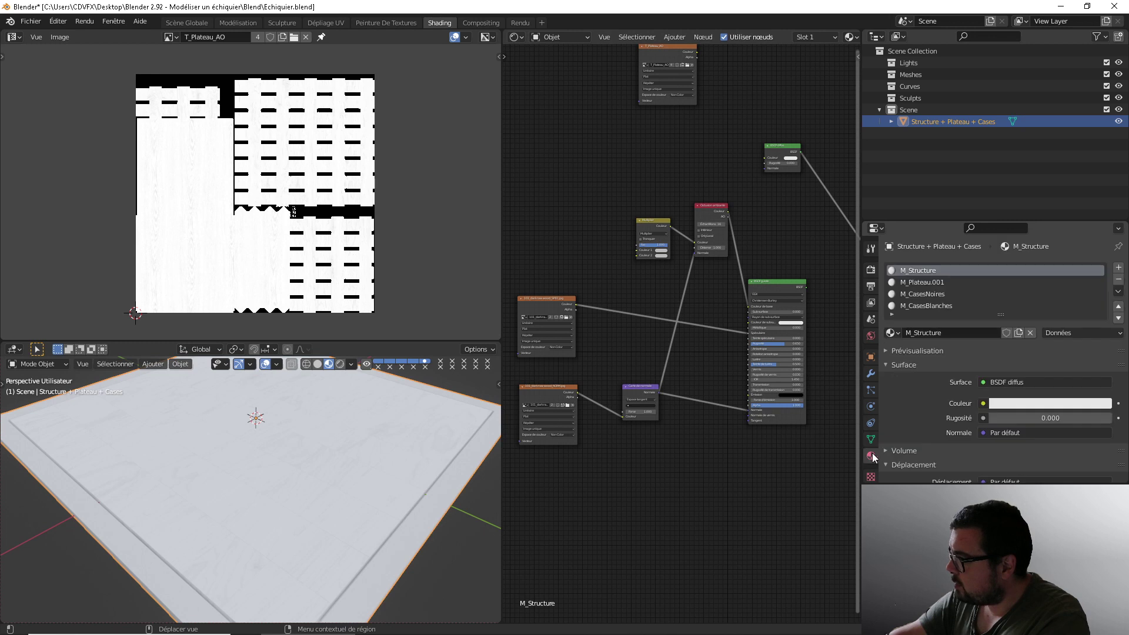
click(936, 284)
click(553, 270)
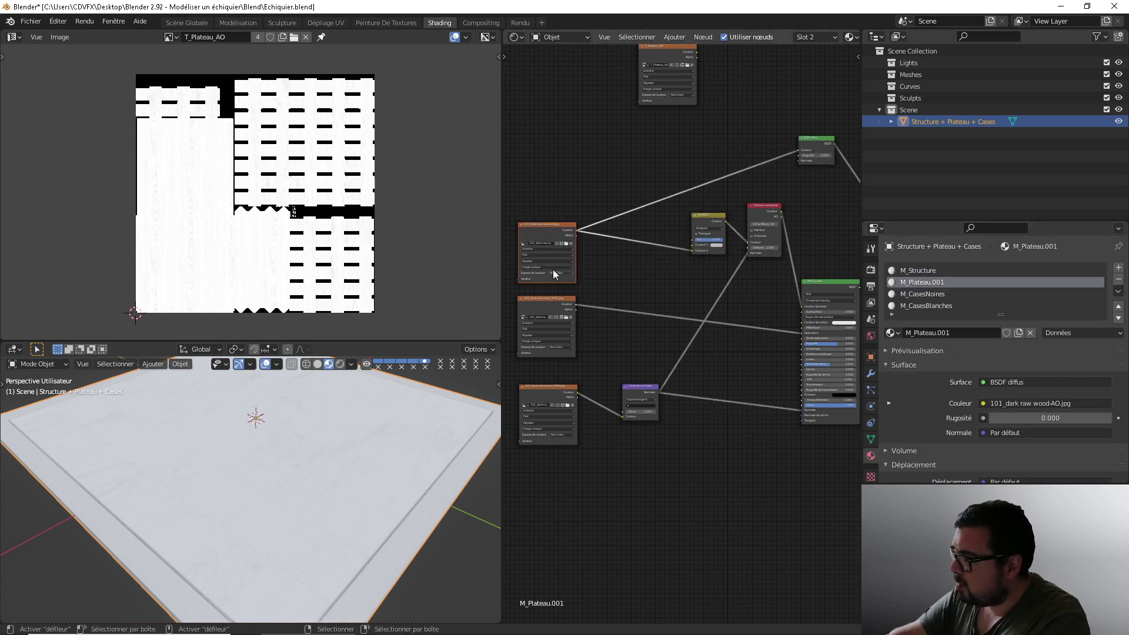
click(938, 294)
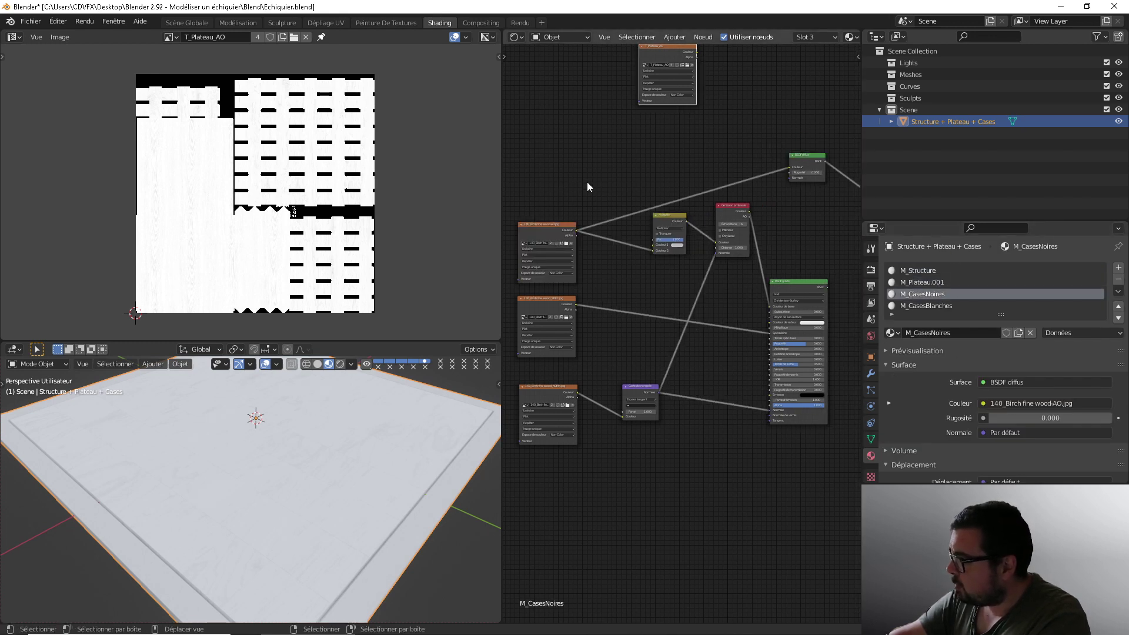
drag(587, 187, 538, 268)
key(Delete)
click(929, 306)
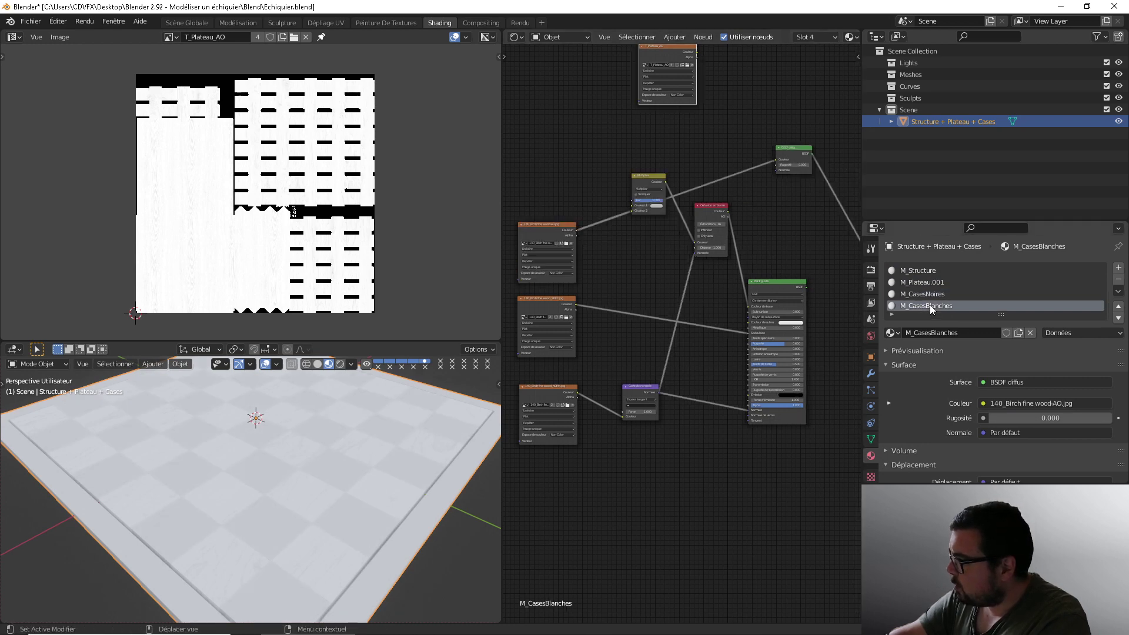
drag(579, 188, 539, 261)
key(Delete)
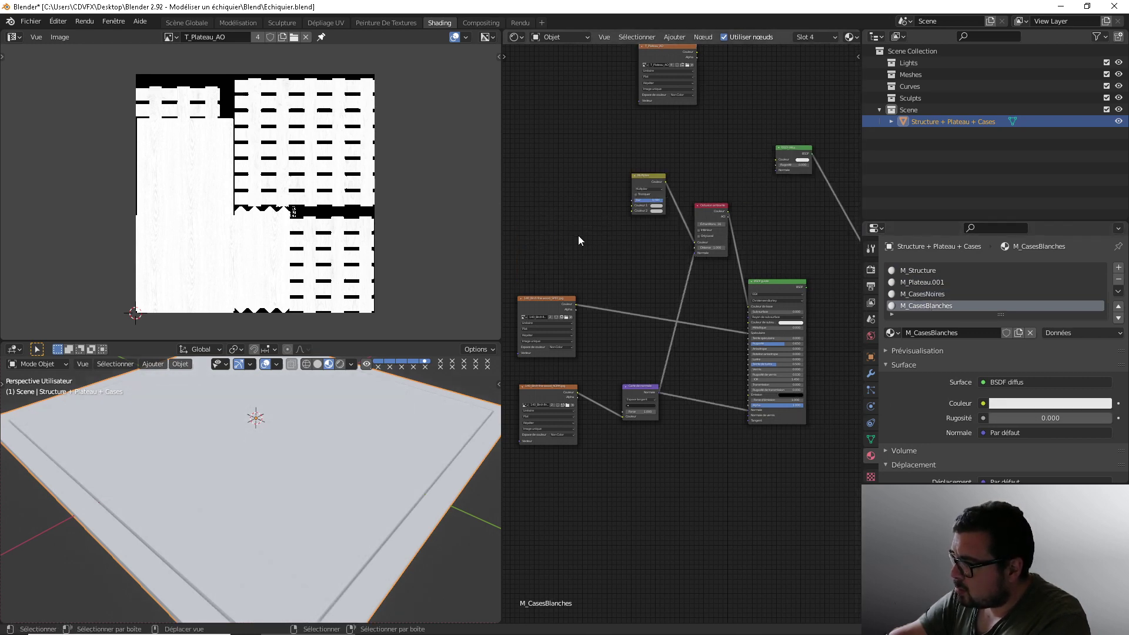
Set both input colors of the Multiply node in the M_CasesBlanches material to pure white
scroll(676, 194, up, 2)
click(647, 159)
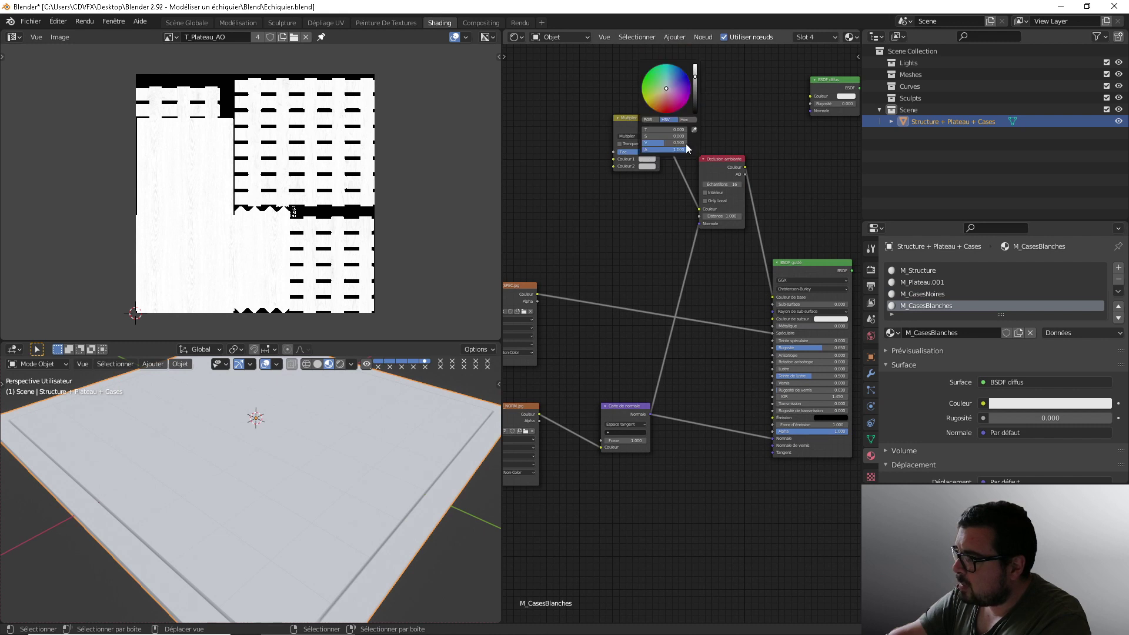
drag(695, 98, 695, 65)
click(649, 166)
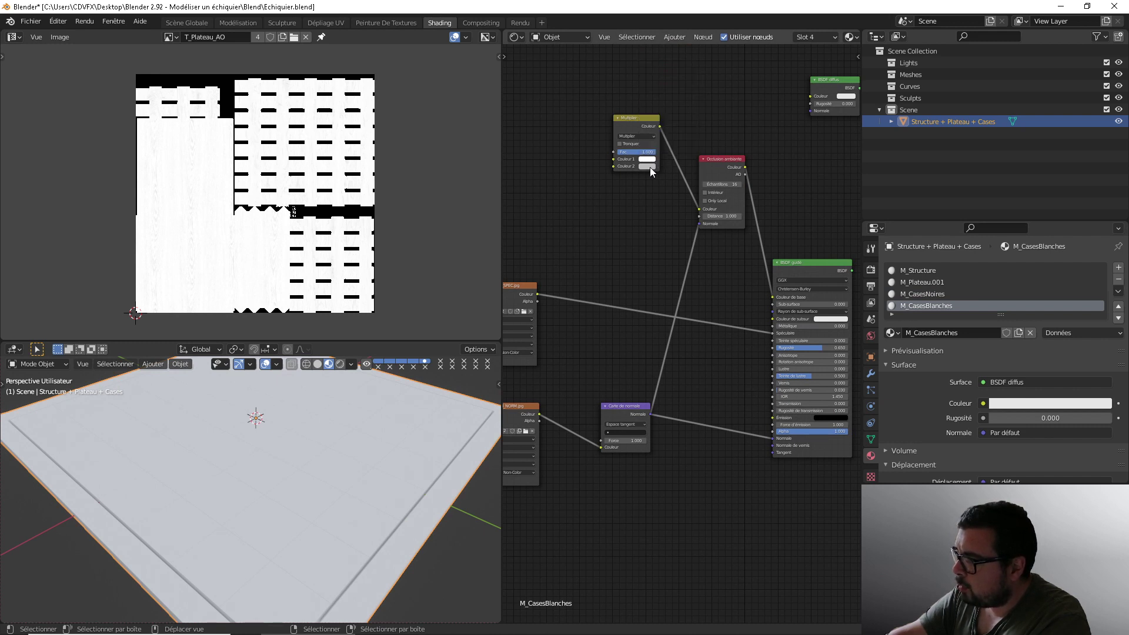
click(651, 167)
drag(694, 118, 696, 73)
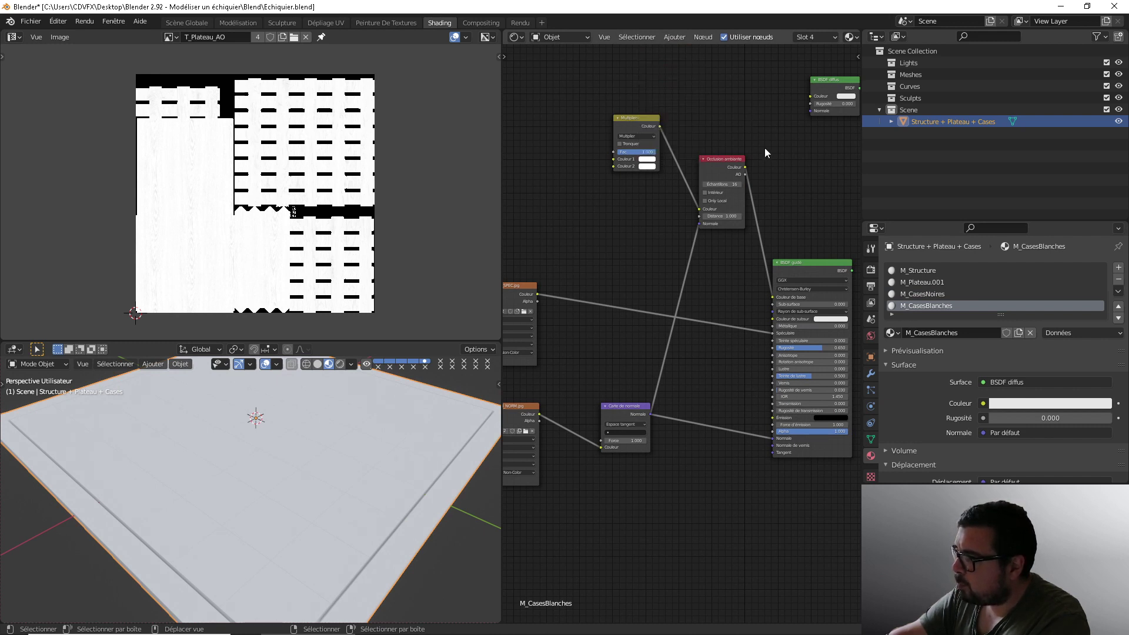
Set both Multiply node colors in the M_CasesNoires material to full-value white
click(924, 294)
click(681, 213)
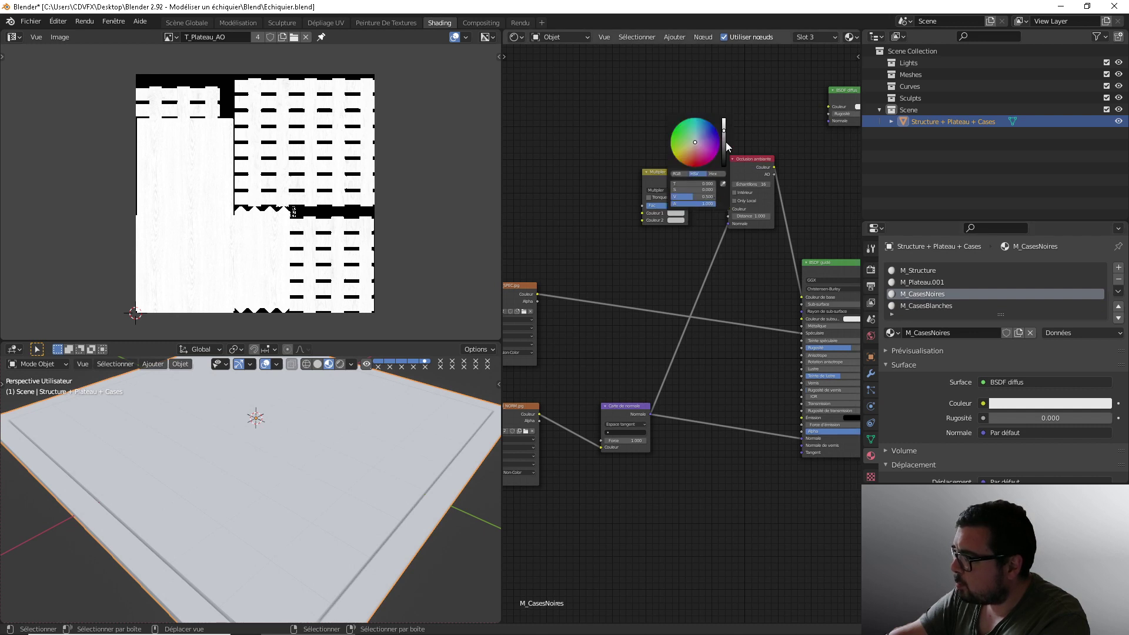
click(696, 210)
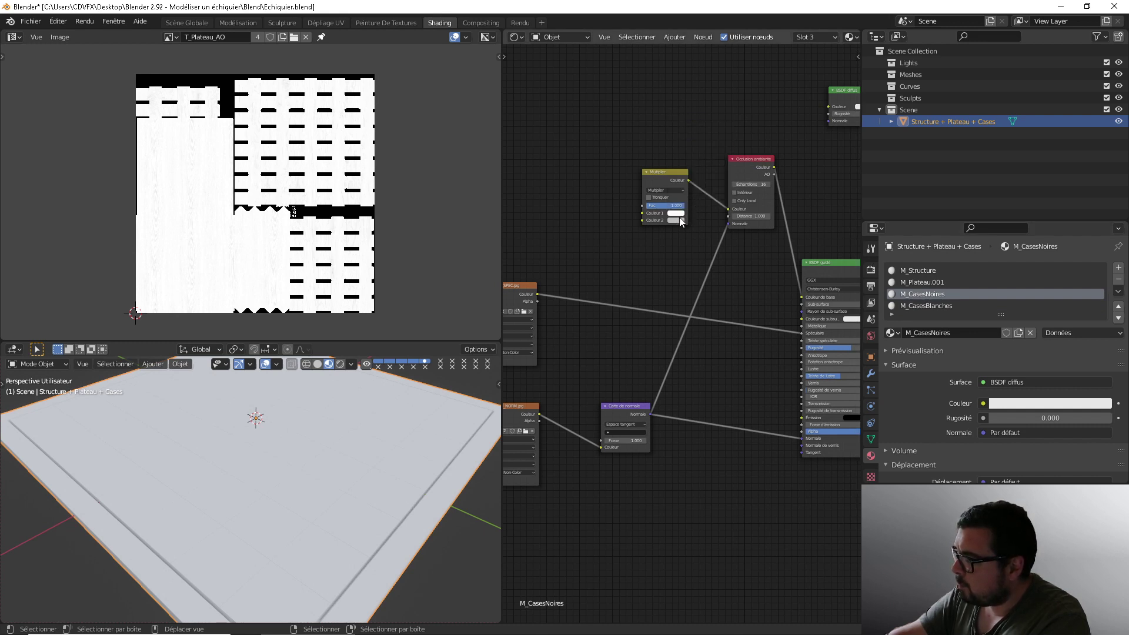
click(679, 220)
click(700, 205)
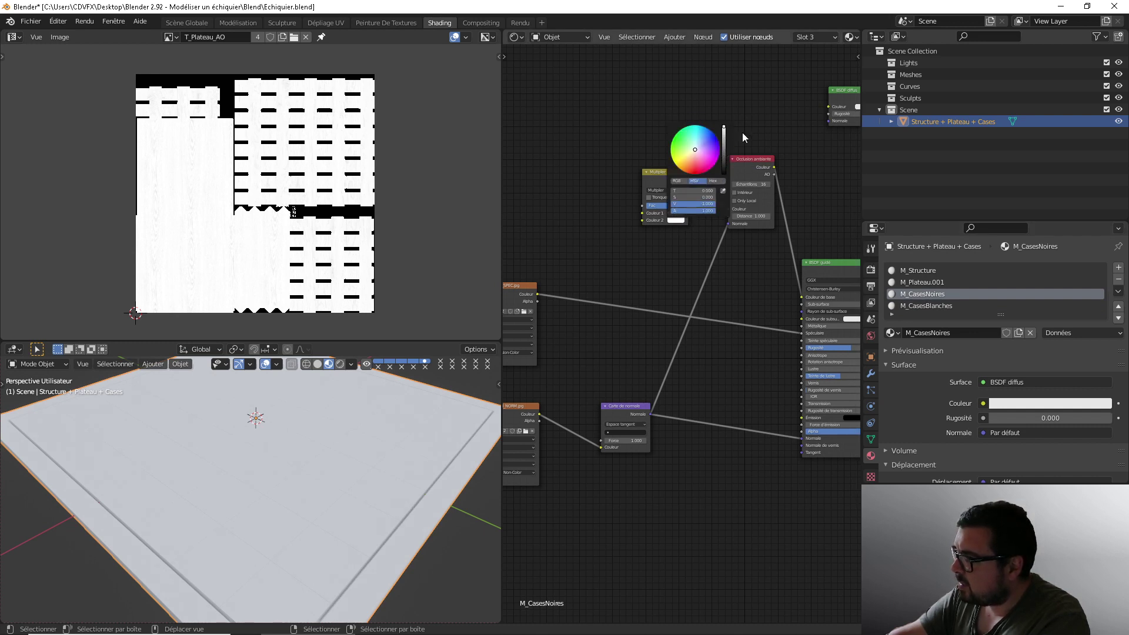
Set Color 1 and Color 2 of M_Plateau.001's Multiply node to pure white
click(918, 282)
click(735, 213)
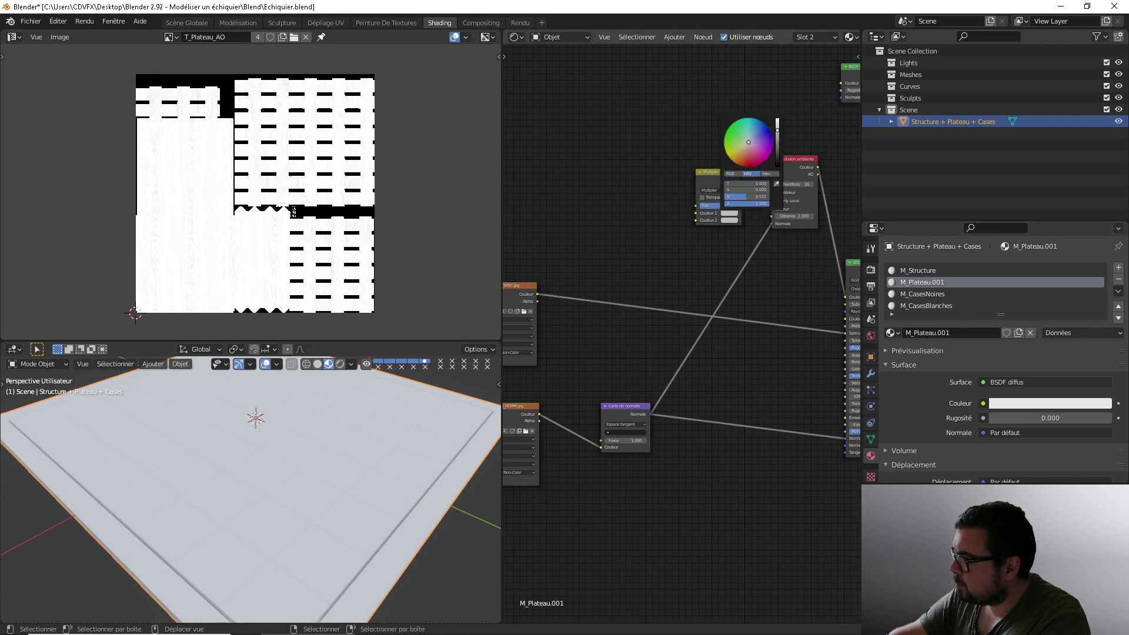
click(729, 220)
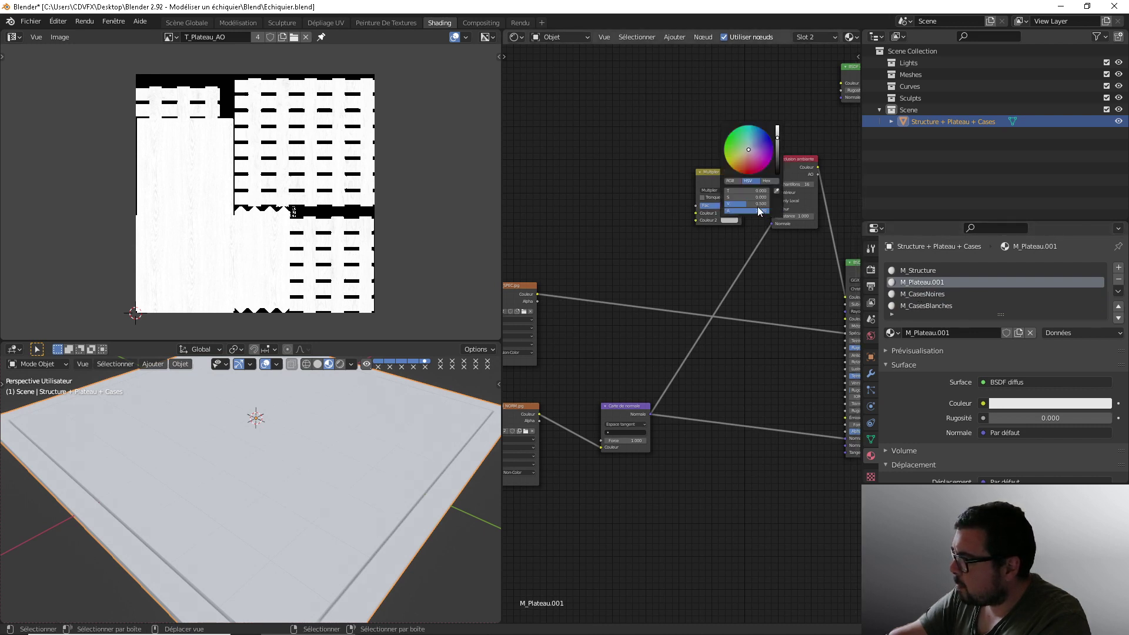
Return to the M_Structure material and make both colors of its Multiply node pure white
click(918, 271)
click(656, 221)
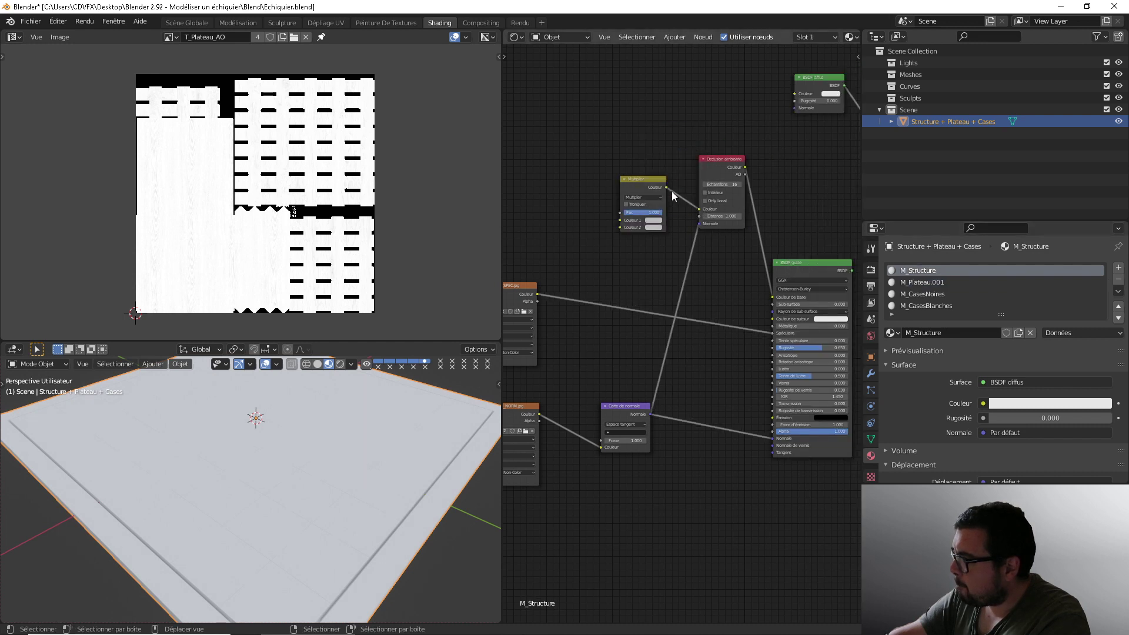
click(656, 221)
drag(698, 160, 699, 128)
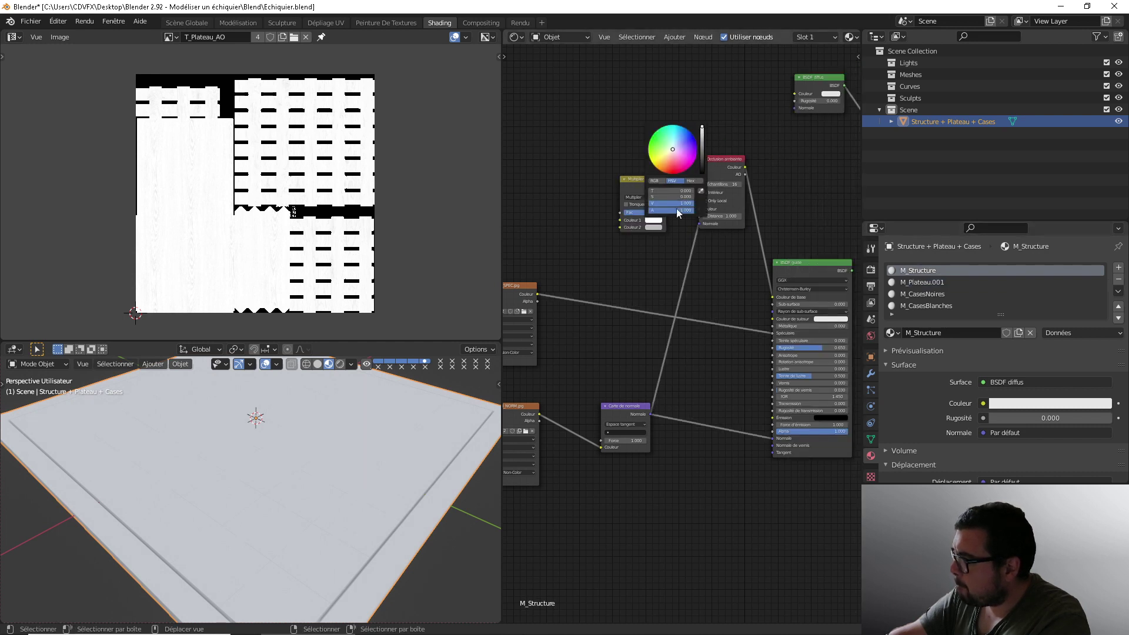
click(653, 227)
drag(699, 171, 705, 132)
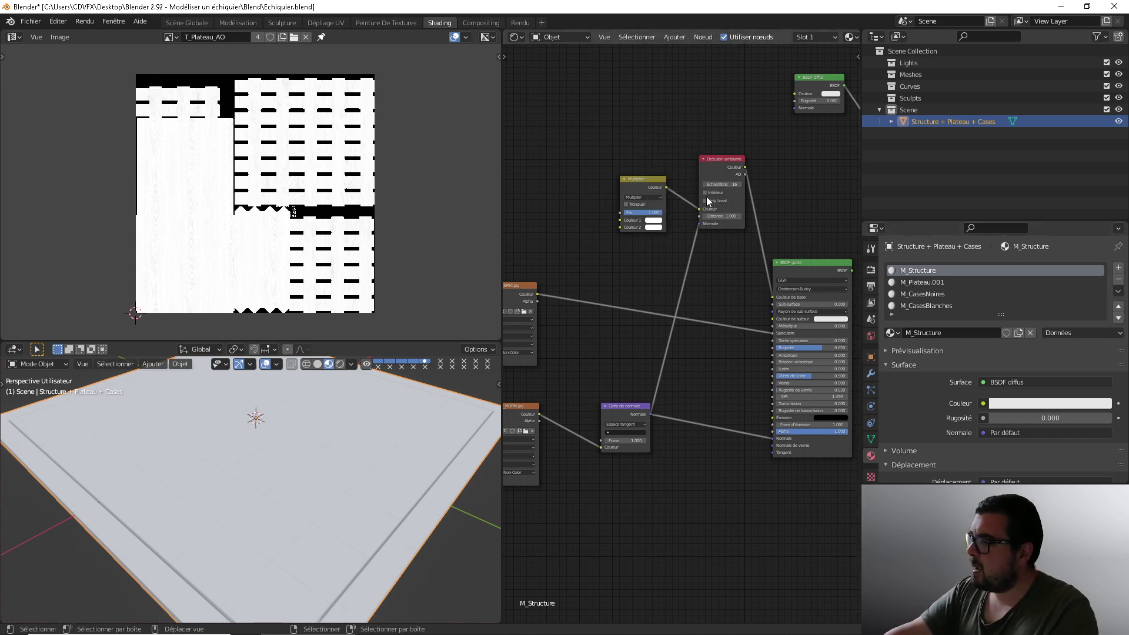
Replace T_Plateau_AO in M_Structure's image texture node with a new 4096 x 4096 px image named T_Plateau_Cavity, without alpha
middle_drag(707, 196, 686, 449)
scroll(677, 332, down, 1)
scroll(649, 247, up, 1)
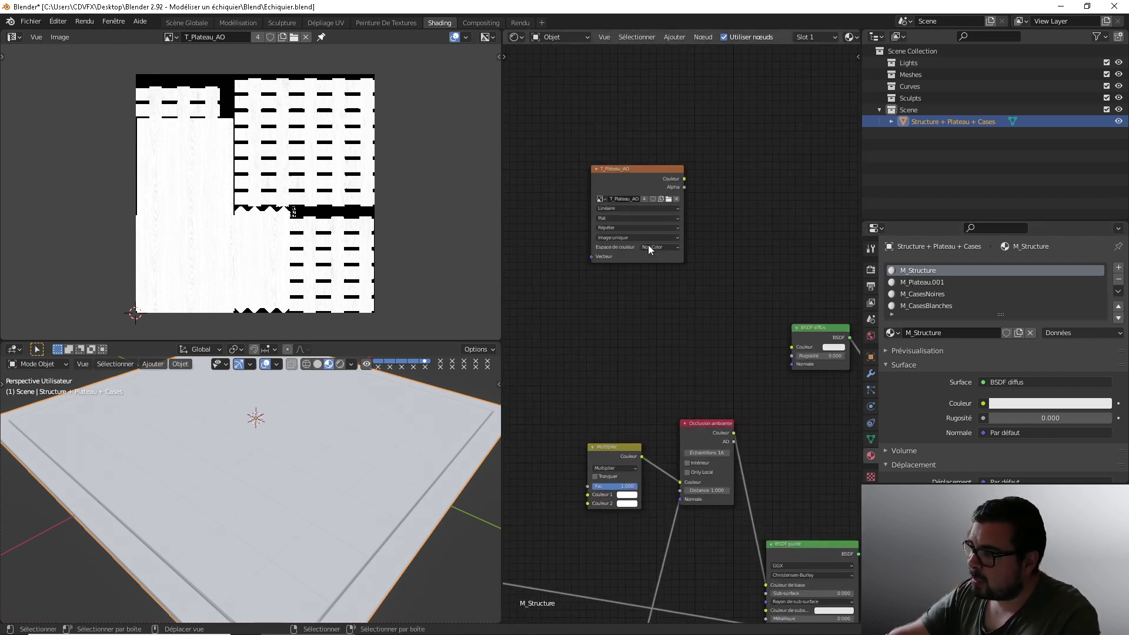
click(628, 168)
click(677, 199)
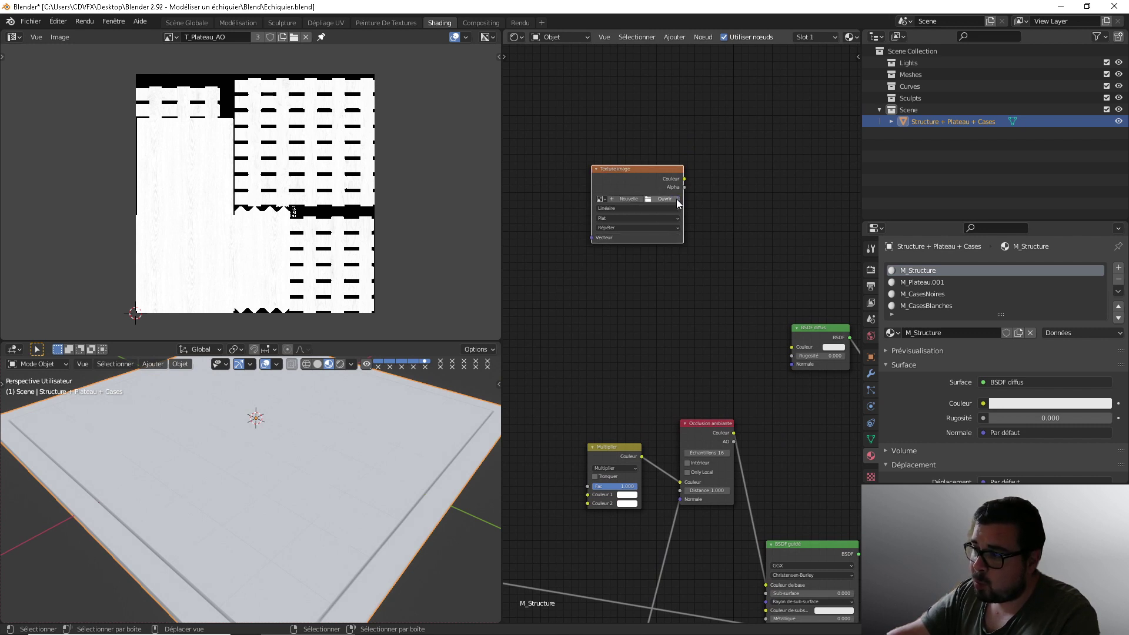
click(631, 199)
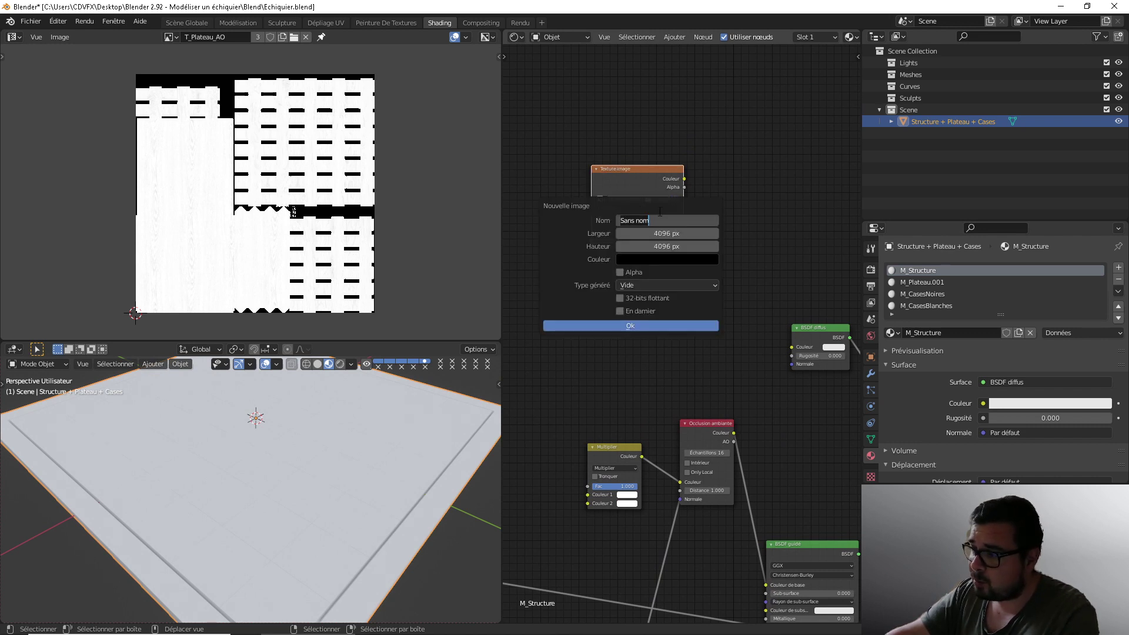
text(T_Plateau_Cavi)
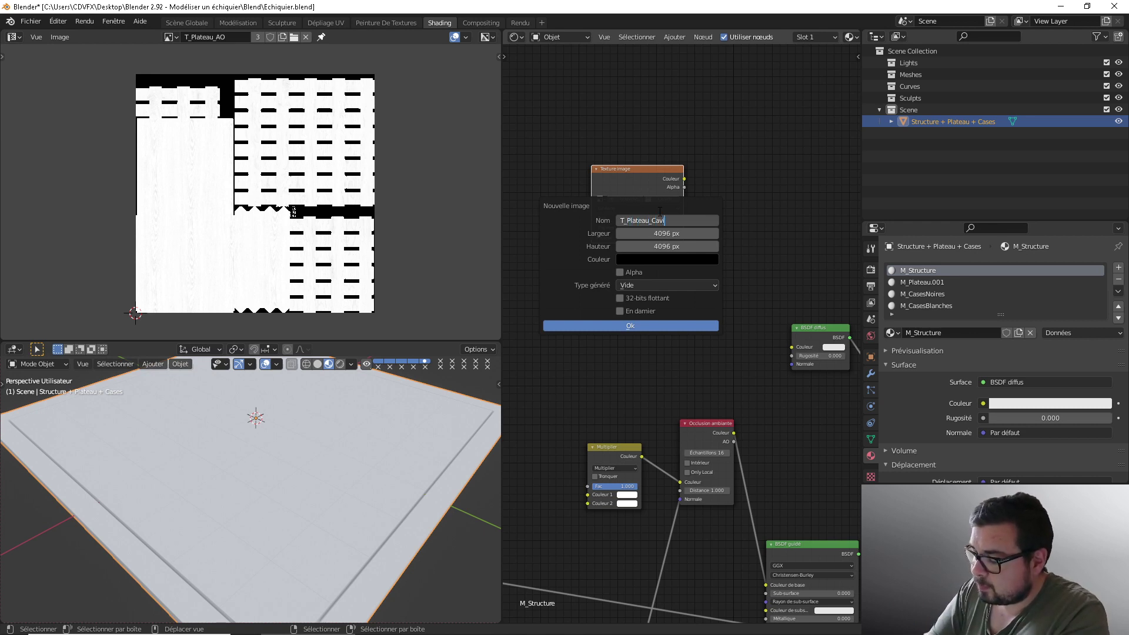
text(ty)
key(Return)
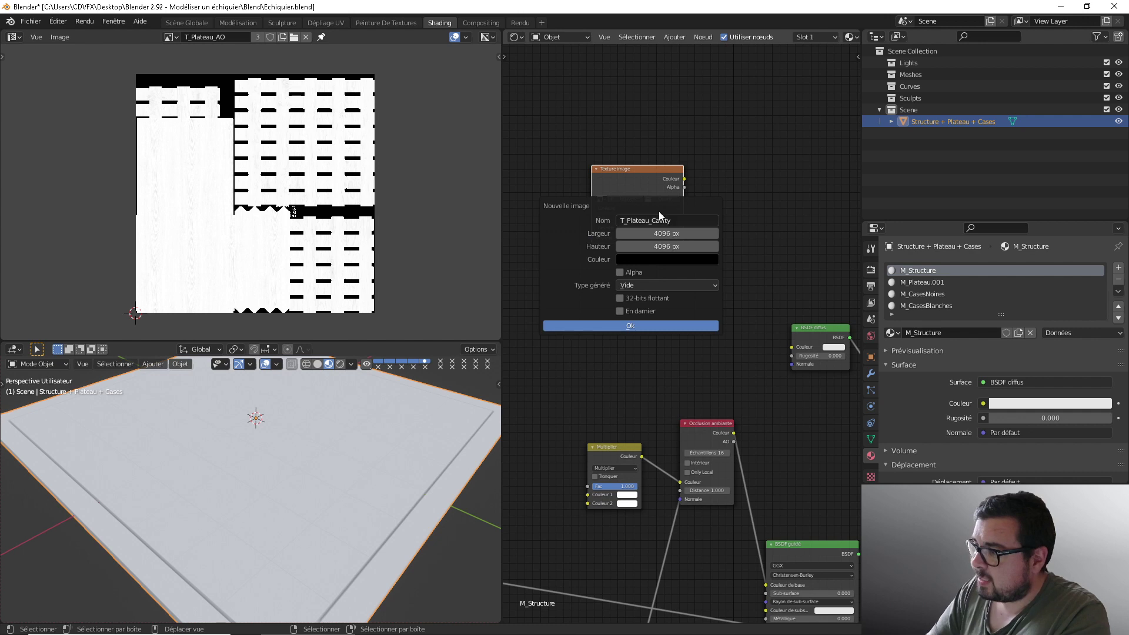
click(675, 326)
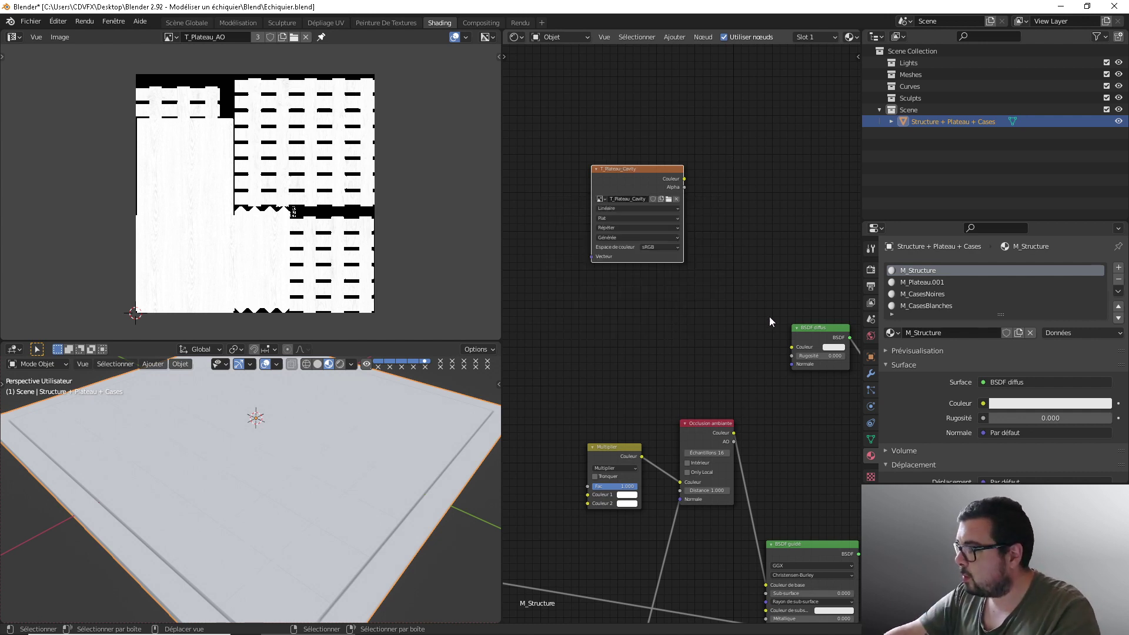
Set the T_Plateau_Cavity image's color space to Non-Color and shift its texture node slightly up and left
click(664, 246)
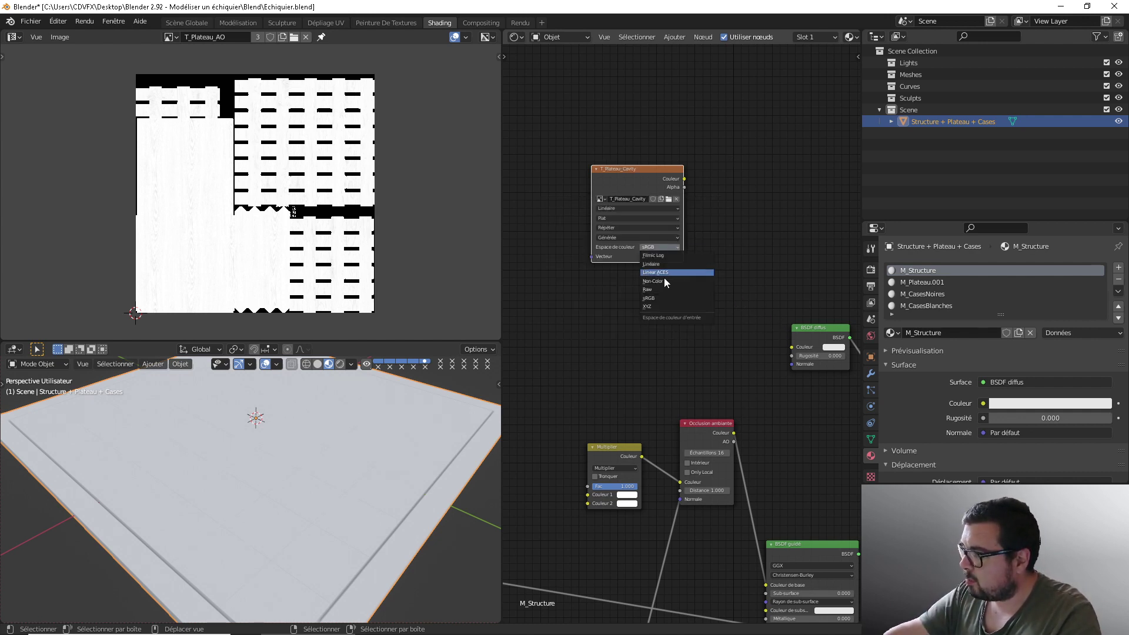
click(665, 280)
drag(641, 169, 606, 156)
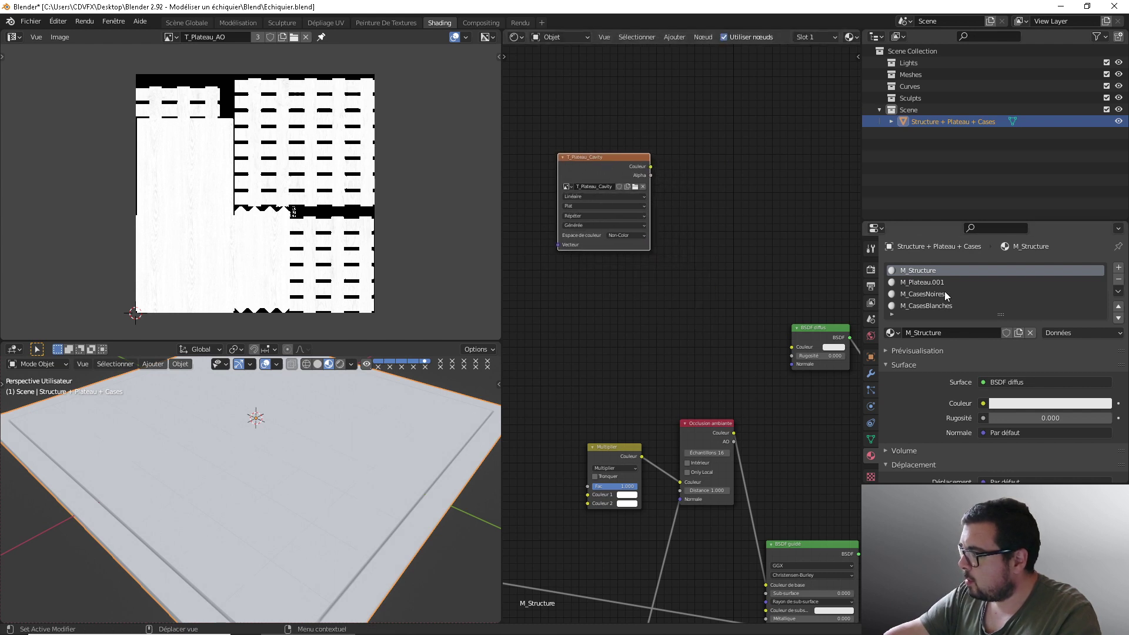
Replace T_Plateau_AO with the T_Plateau_Cavity image in the M_Plateau.001 material's texture node
click(928, 281)
click(677, 199)
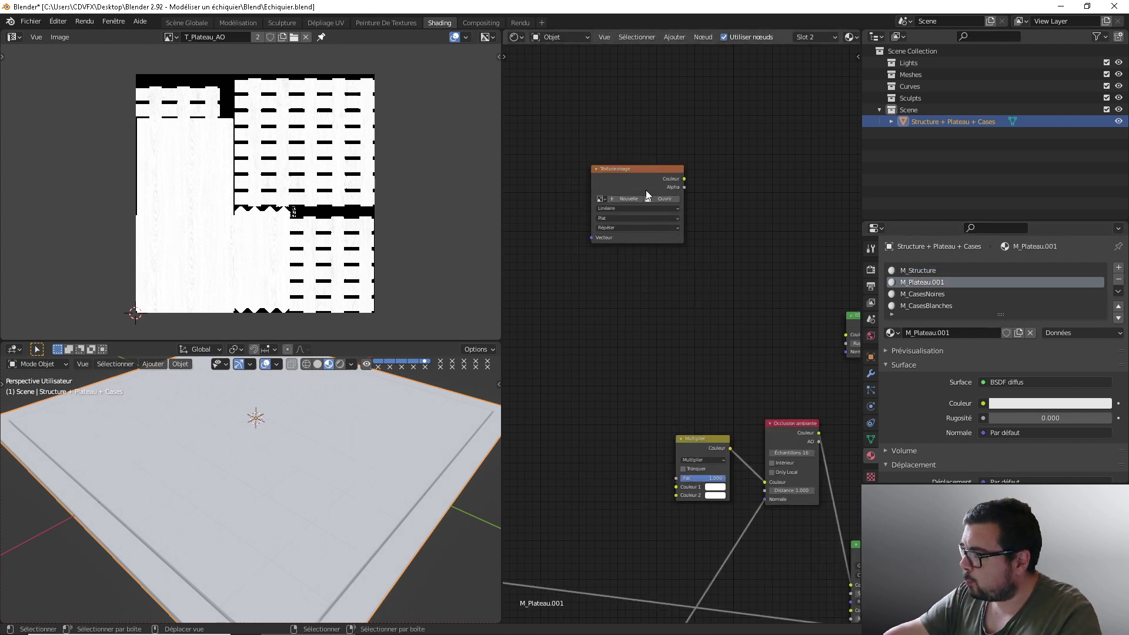
click(601, 199)
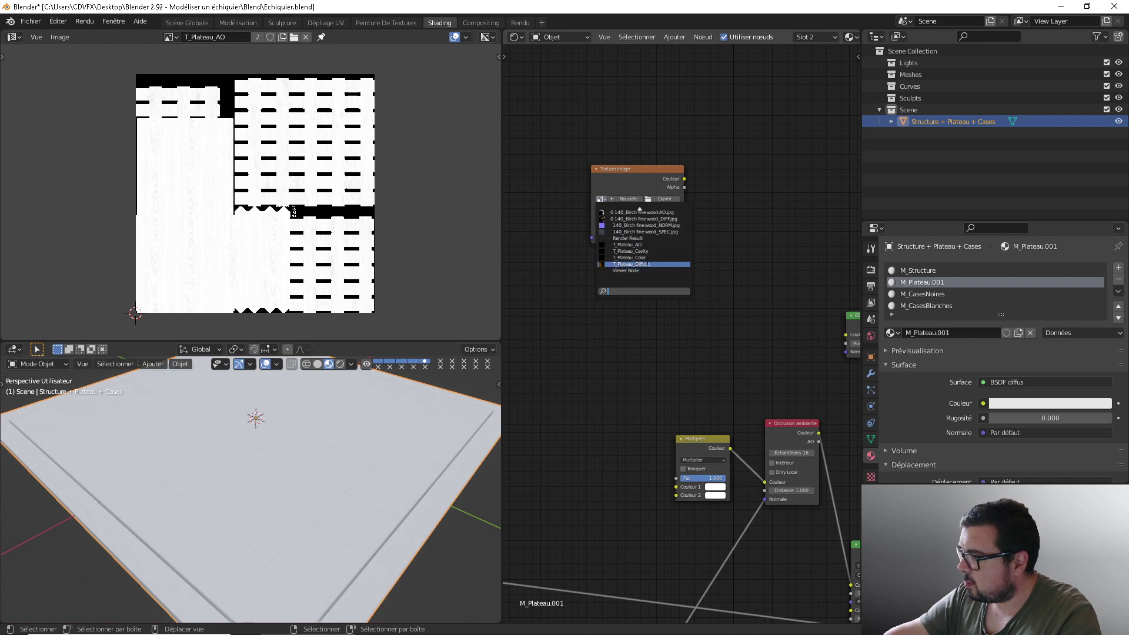
click(655, 258)
In the M_CasesNoires material, unlink T_Plateau_AO from the image texture node and assign T_Plateau_Cavity to it
click(928, 294)
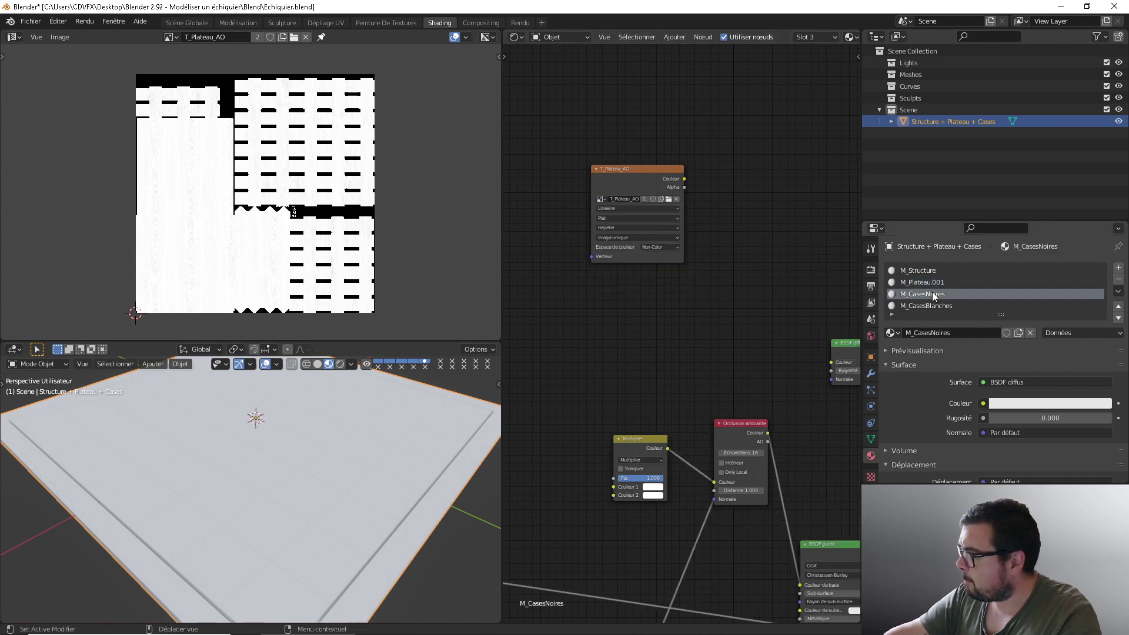
click(606, 169)
click(677, 198)
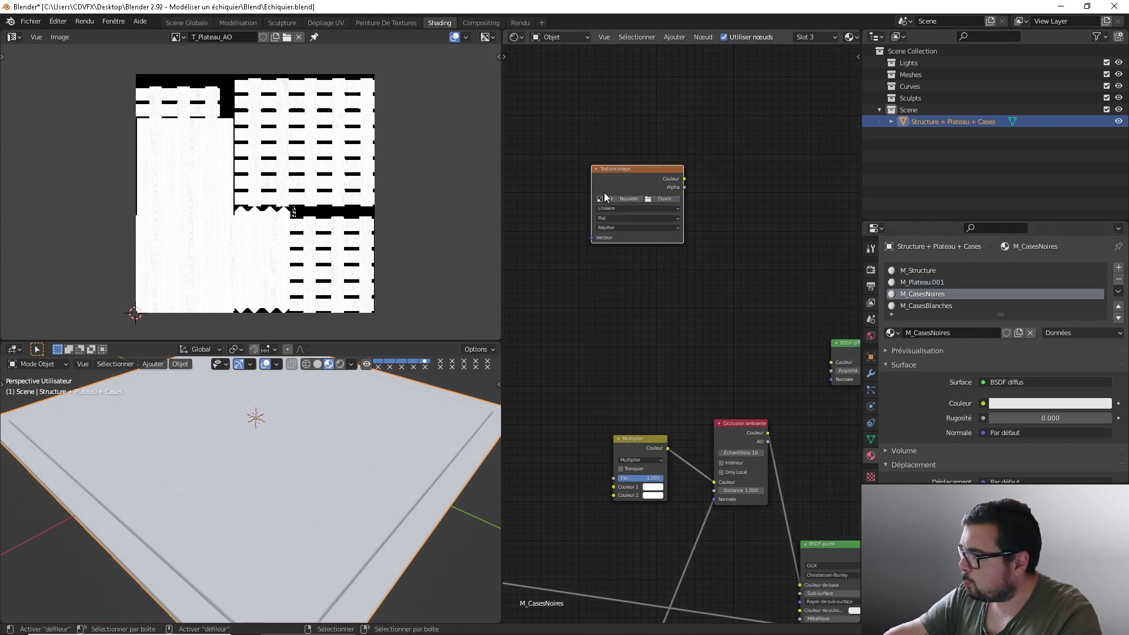
click(601, 199)
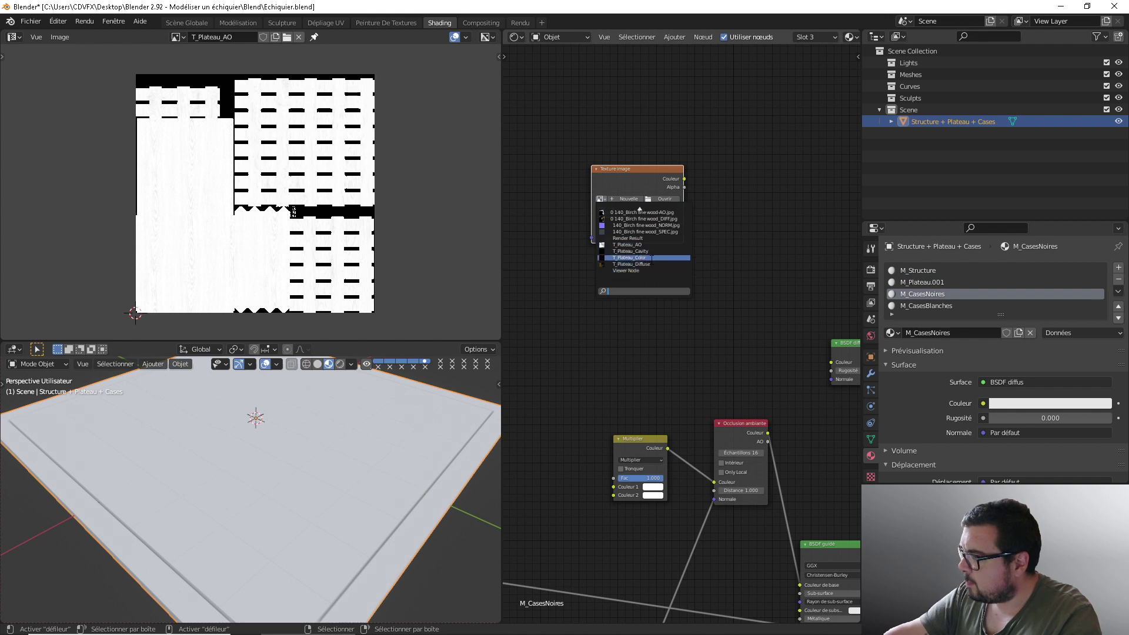
click(647, 258)
click(600, 200)
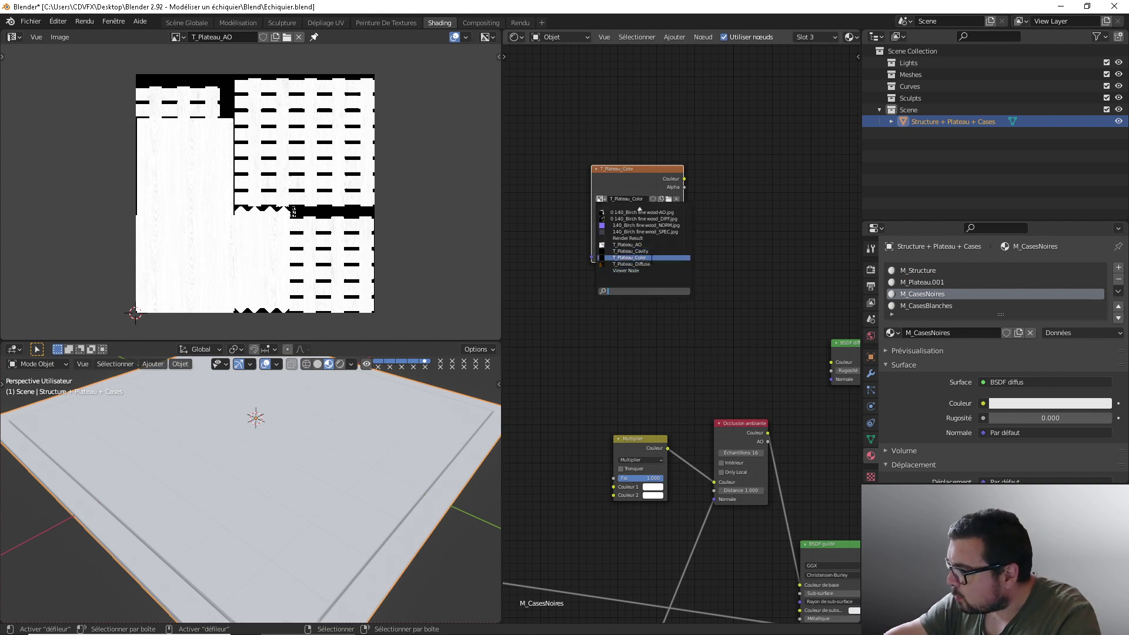
click(648, 251)
Assign T_Plateau_Cavity to the image texture node of the M_CasesBlanches material and make that node the selected one
click(923, 281)
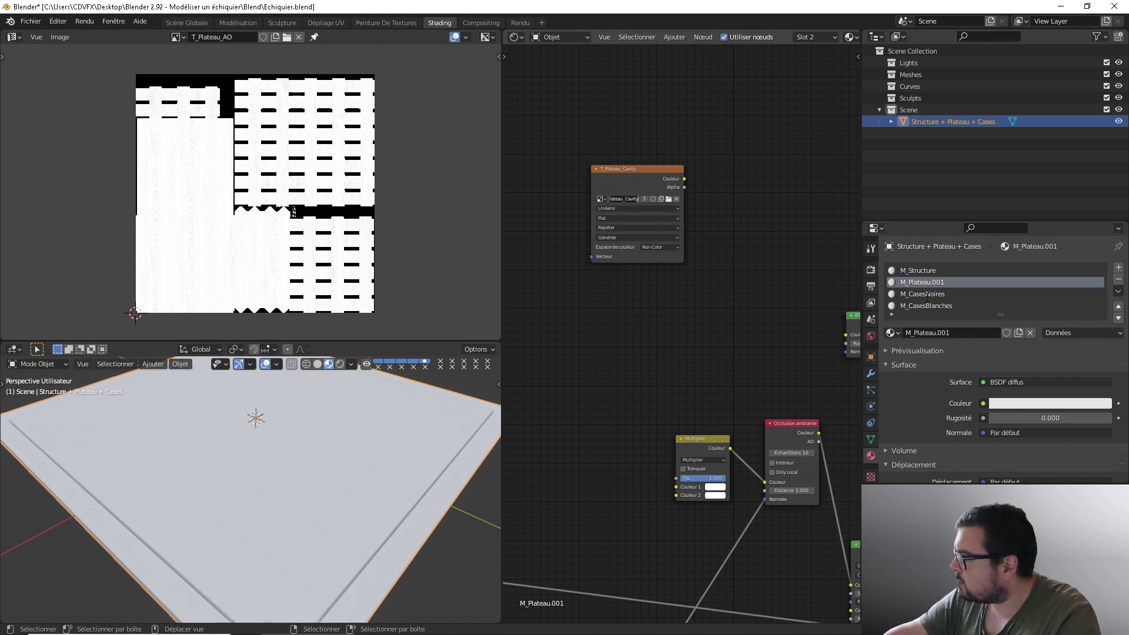
click(928, 304)
click(602, 199)
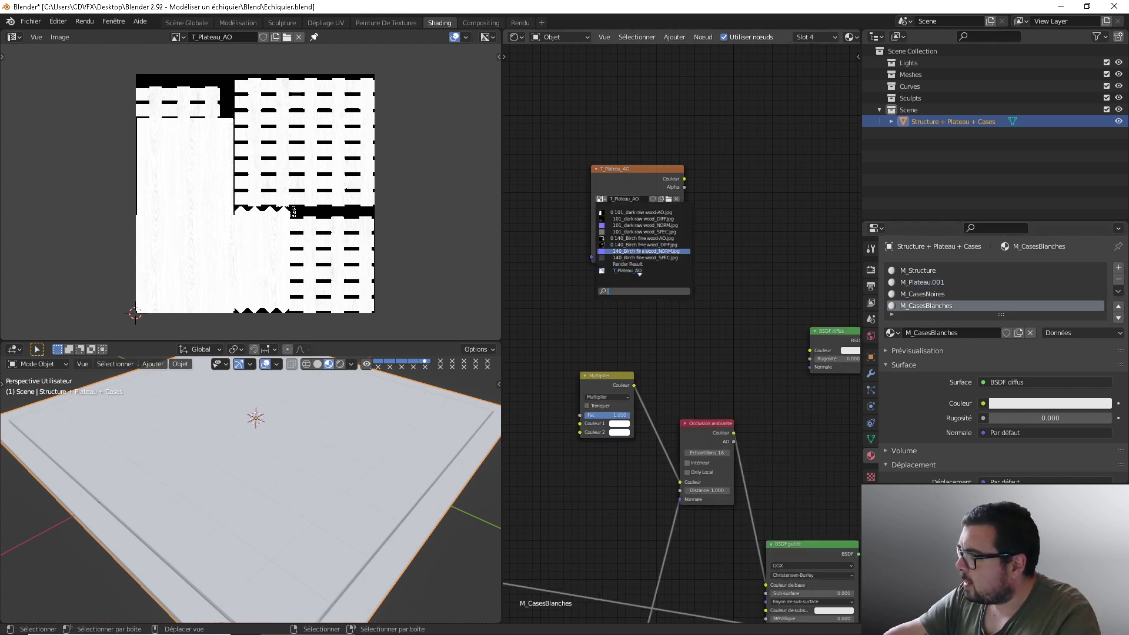
scroll(643, 251, down, 4)
click(652, 251)
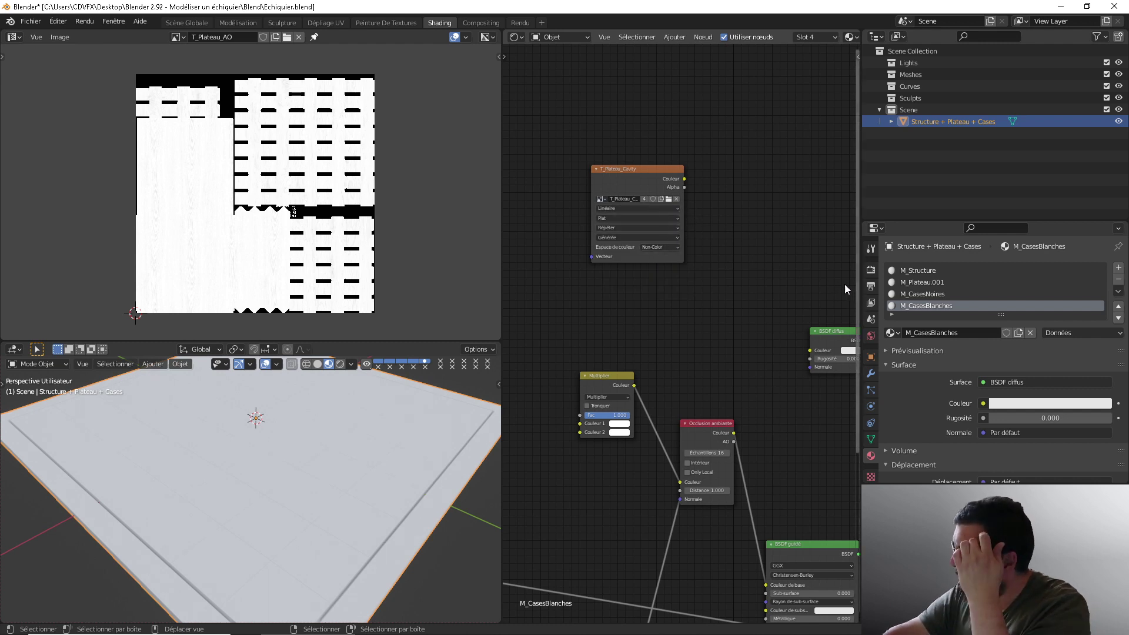
click(659, 172)
Try to pull a link from the Ambient Occlusion node's AO output in the M_CasesBlanches material
middle_drag(734, 435, 702, 424)
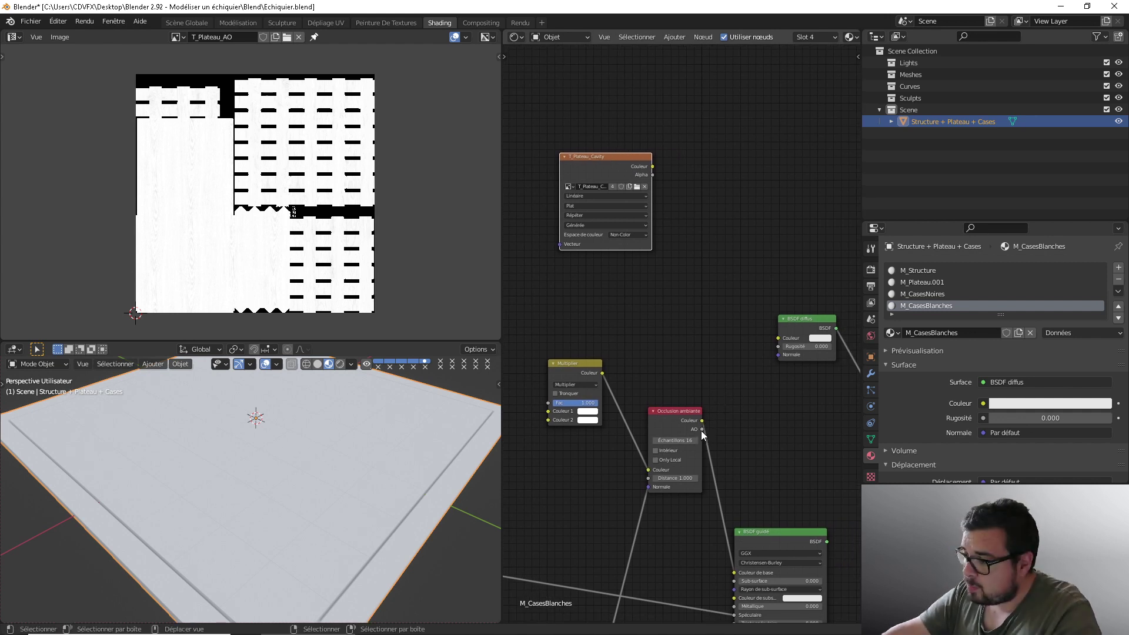
drag(702, 428, 735, 397)
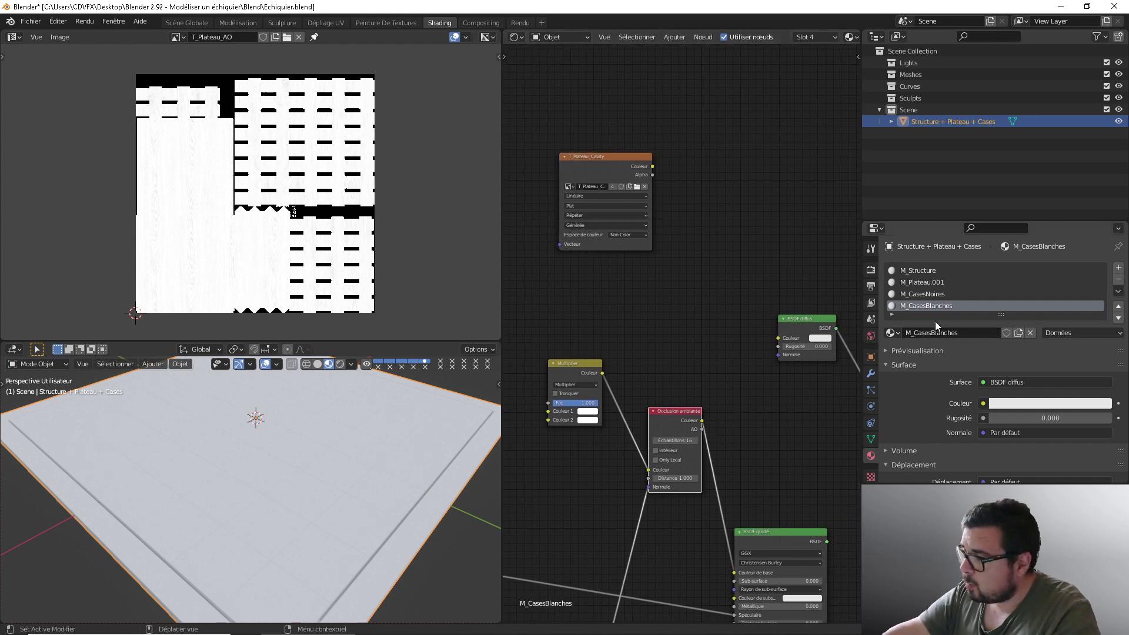
In the M_Structure and M_Plateau.001 materials, link the Ambient Occlusion node's AO output to the Diffuse BSDF's color input
click(927, 271)
middle_drag(758, 387, 710, 351)
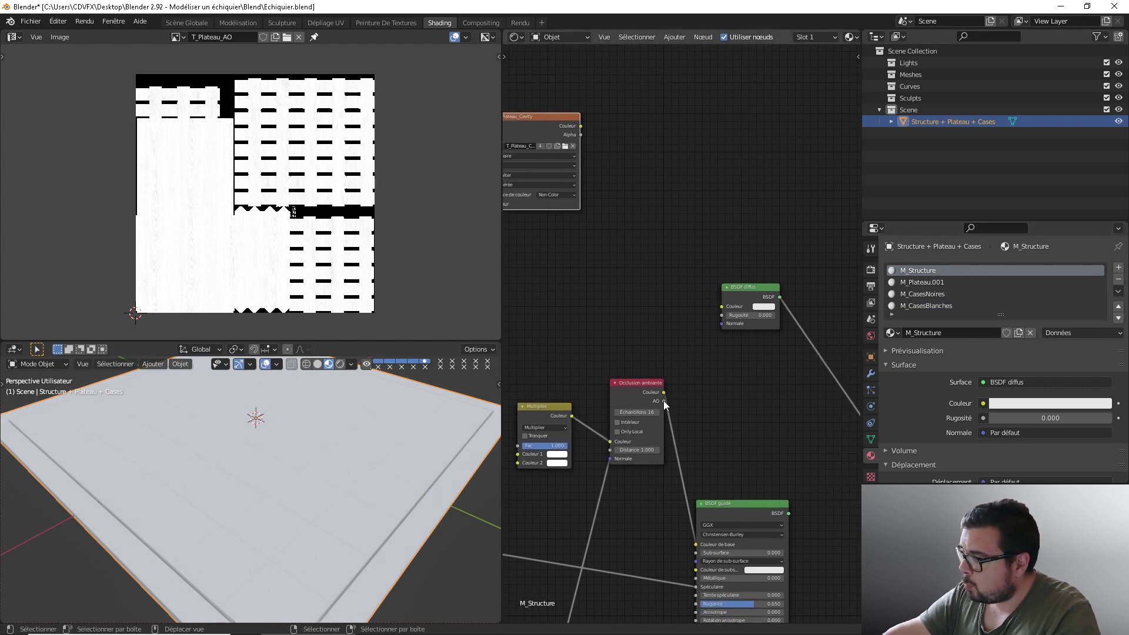
drag(663, 401, 725, 308)
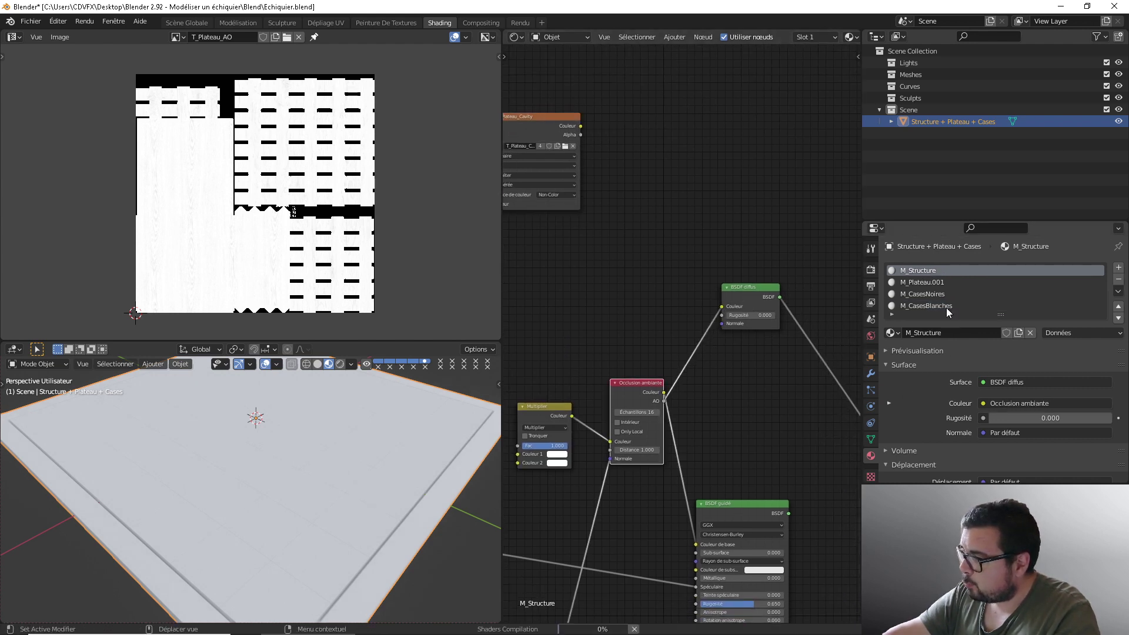
click(922, 282)
middle_drag(783, 351, 737, 350)
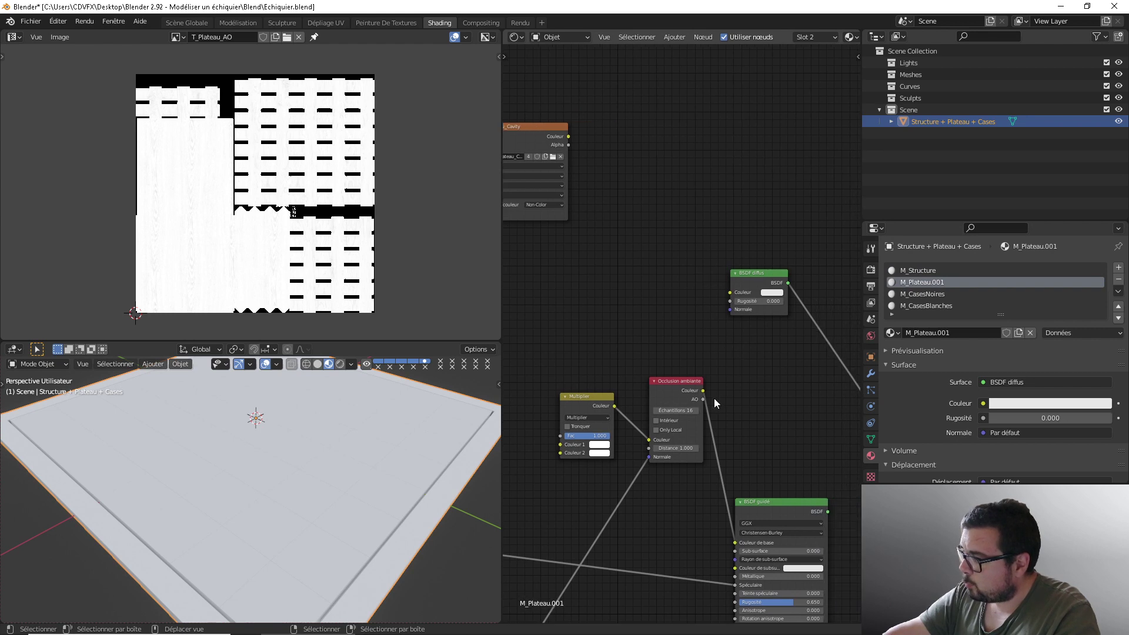
drag(704, 399, 735, 289)
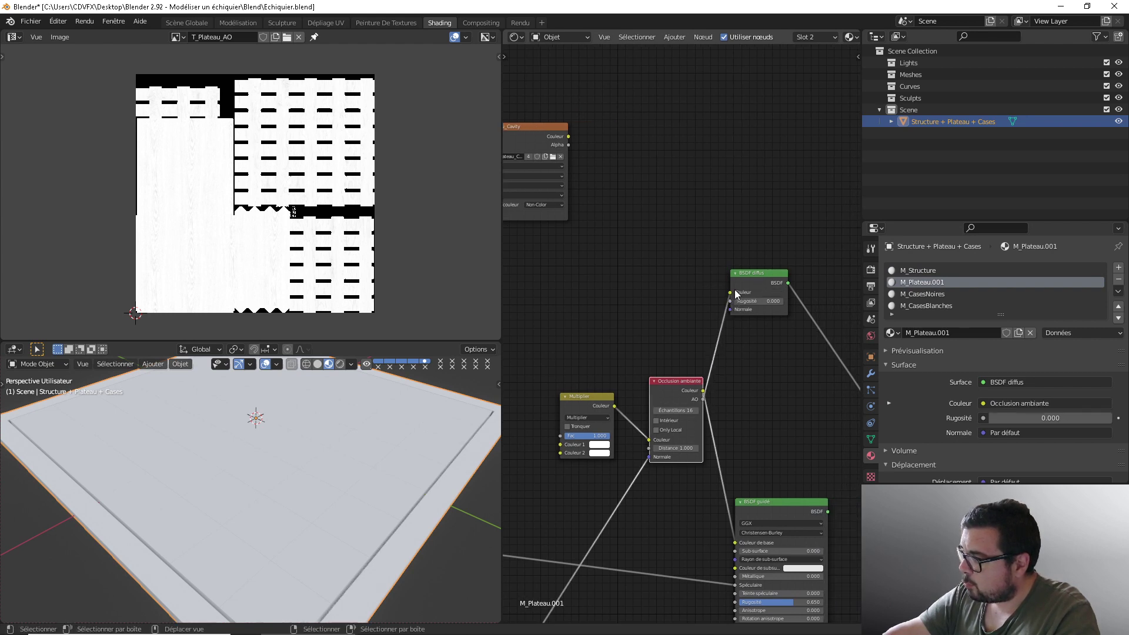
Link the Ambient Occlusion node's AO output to the Diffuse BSDF color in the M_CasesNoires and M_CasesBlanches materials
click(933, 295)
drag(653, 399, 716, 320)
click(925, 306)
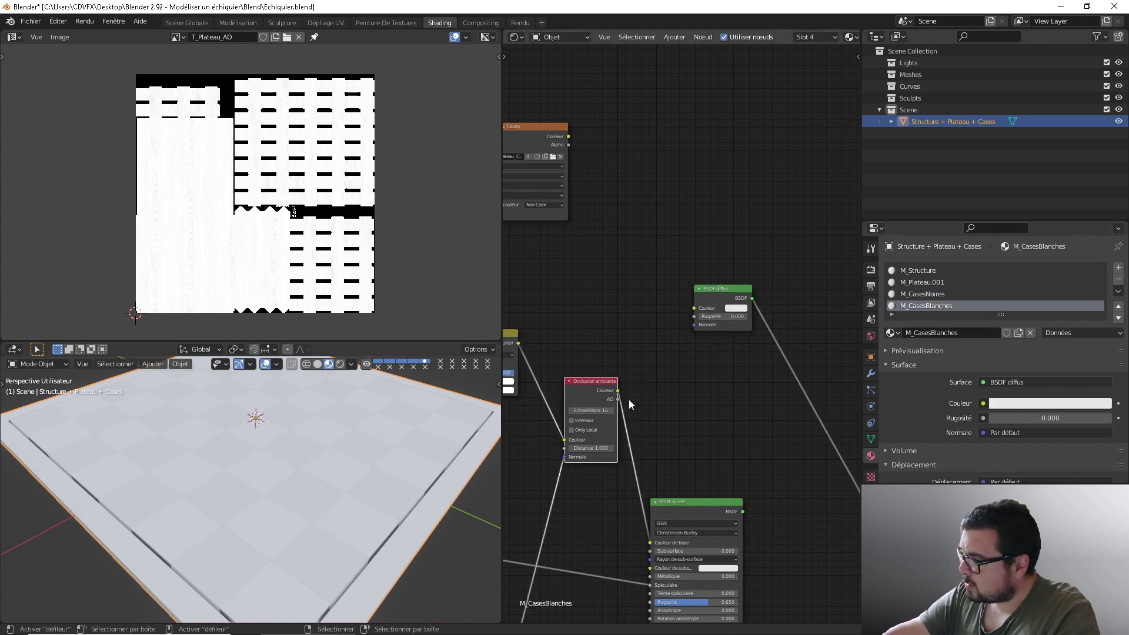
drag(618, 400, 694, 309)
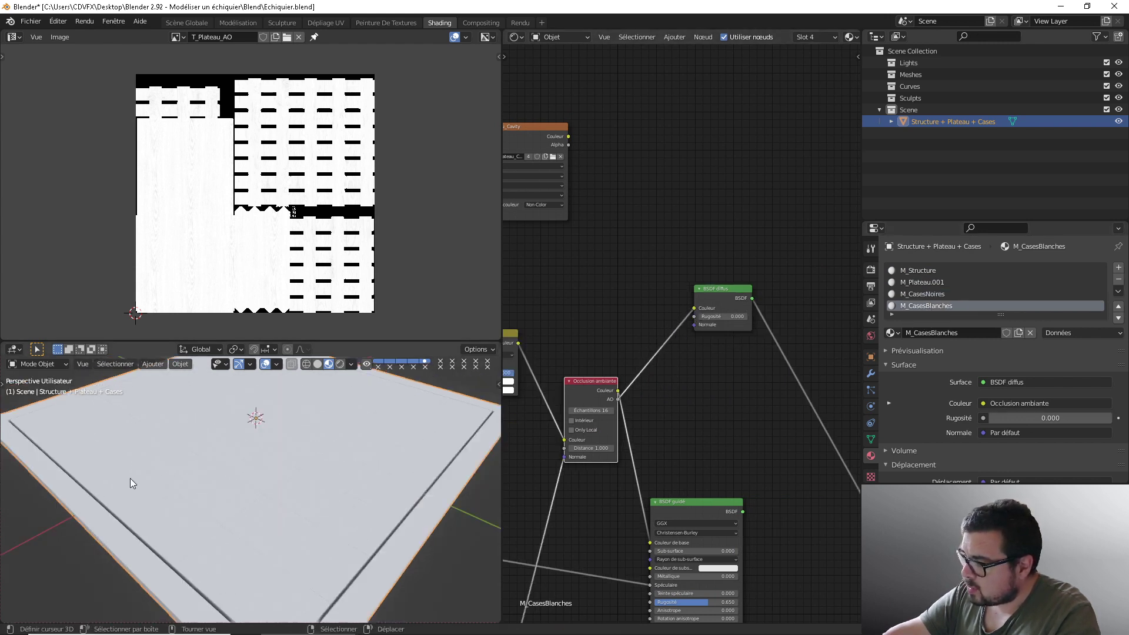
Make the T_Plateau_Cavity texture node the active node in each of the four materials, from M_CasesBlanches up to M_Structure
scroll(447, 433, up, 2)
scroll(754, 371, down, 4)
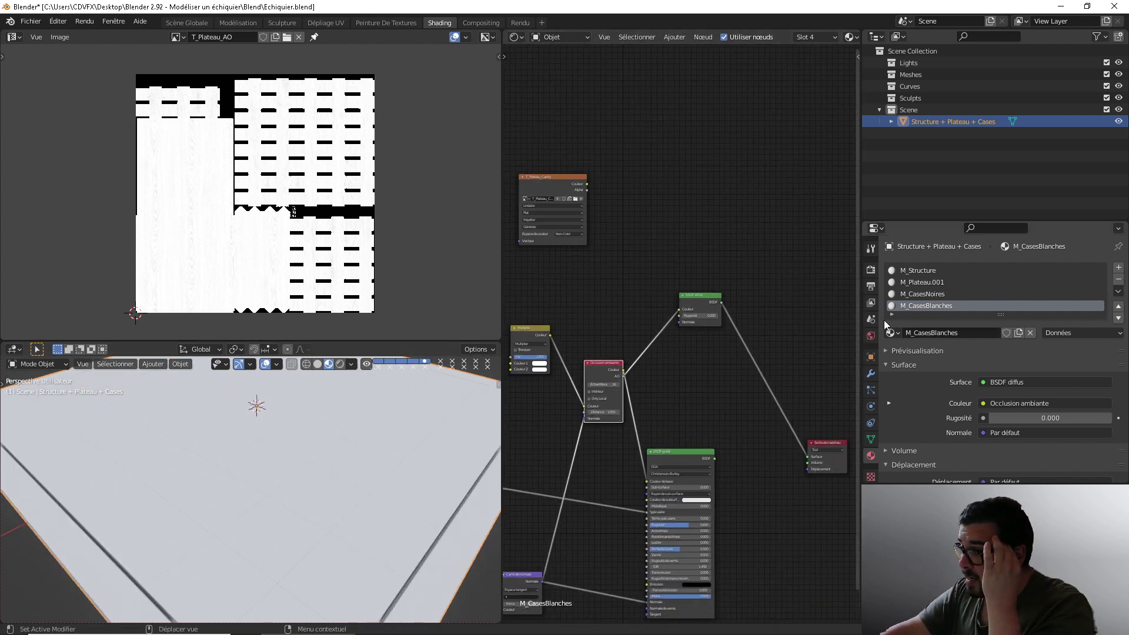
middle_drag(638, 246, 653, 248)
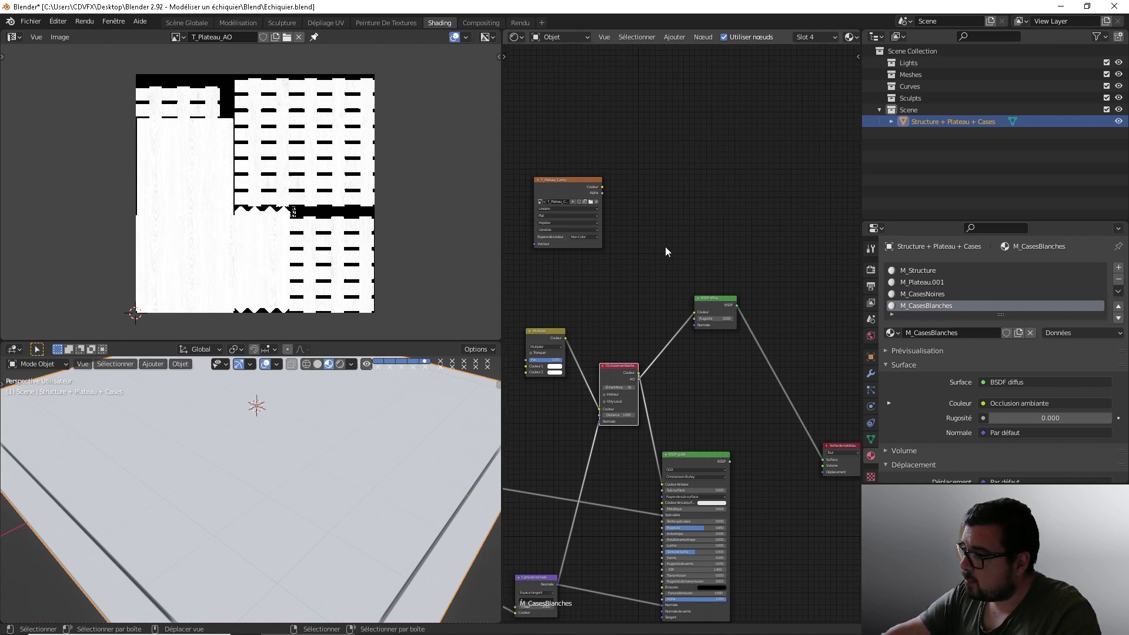
click(562, 179)
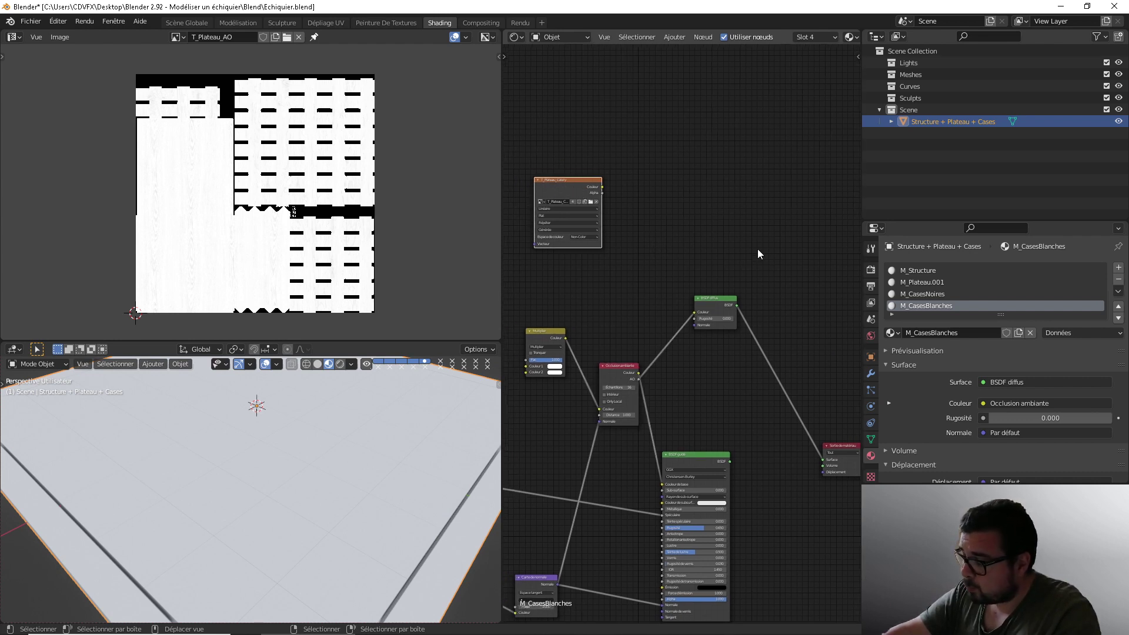
click(929, 294)
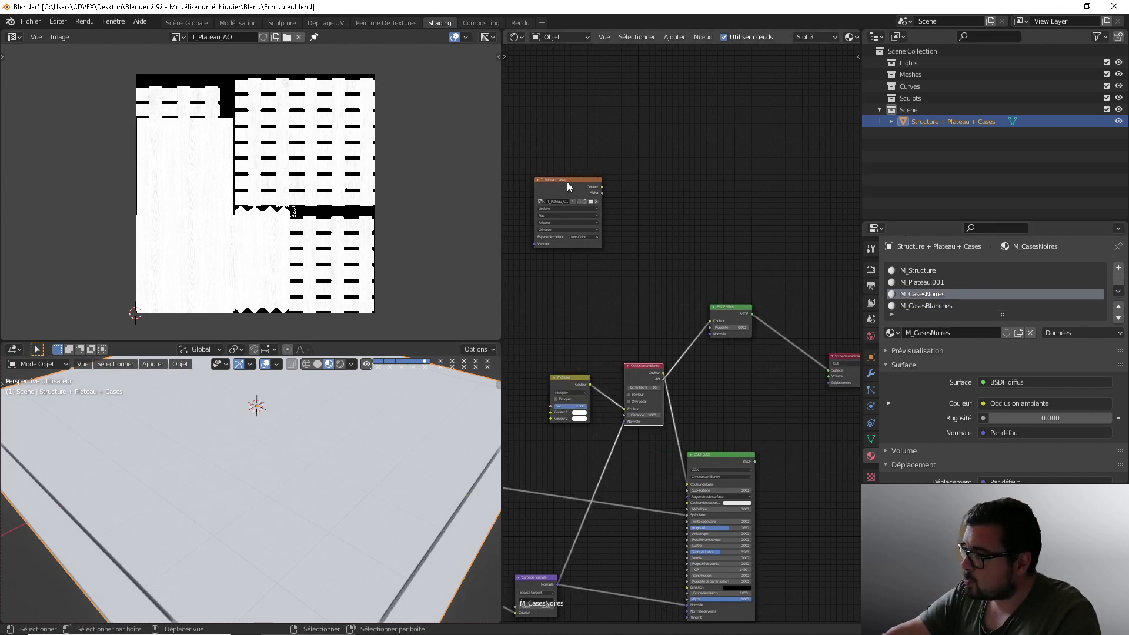
click(909, 282)
click(927, 270)
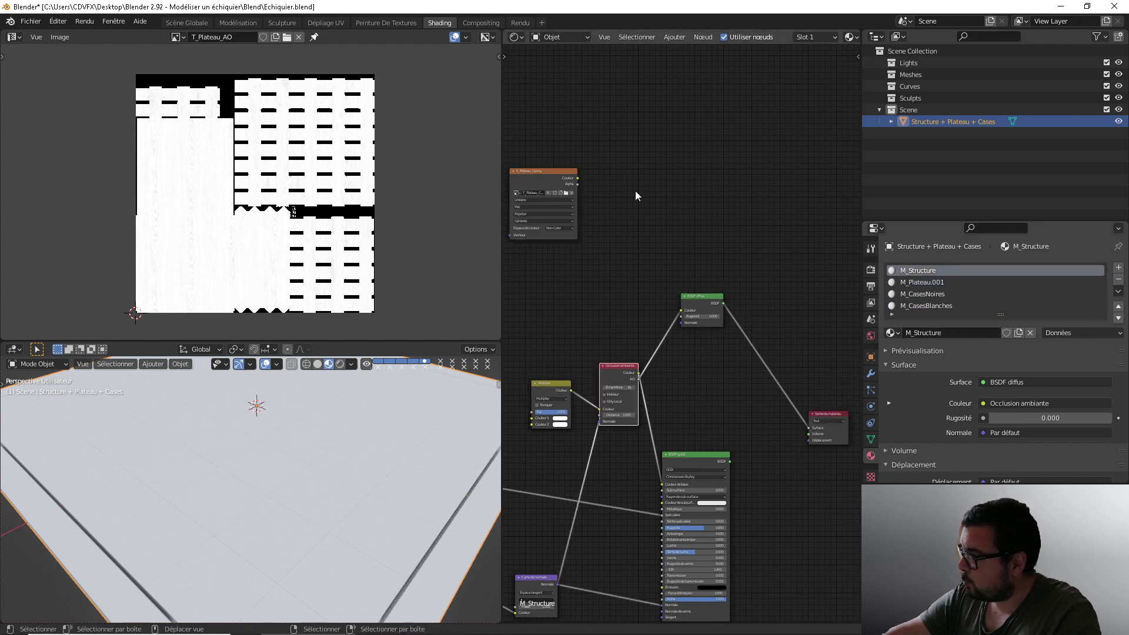
Display T_Plateau_Cavity in the image editor and bake the map with Cycles
click(177, 36)
scroll(242, 141, down, 3)
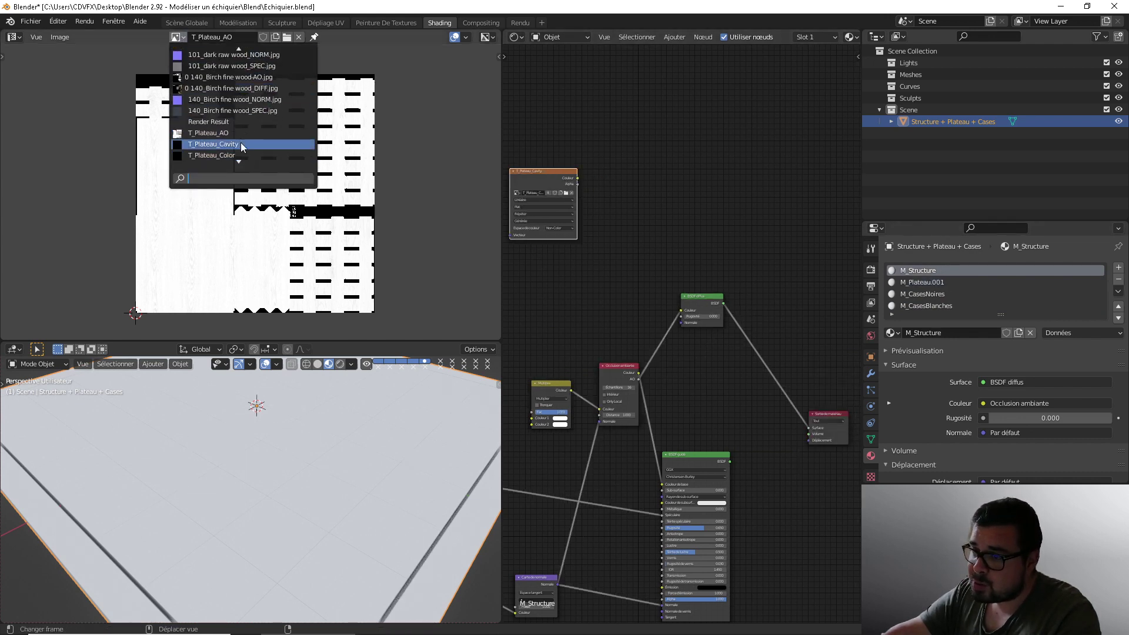
click(241, 142)
click(871, 270)
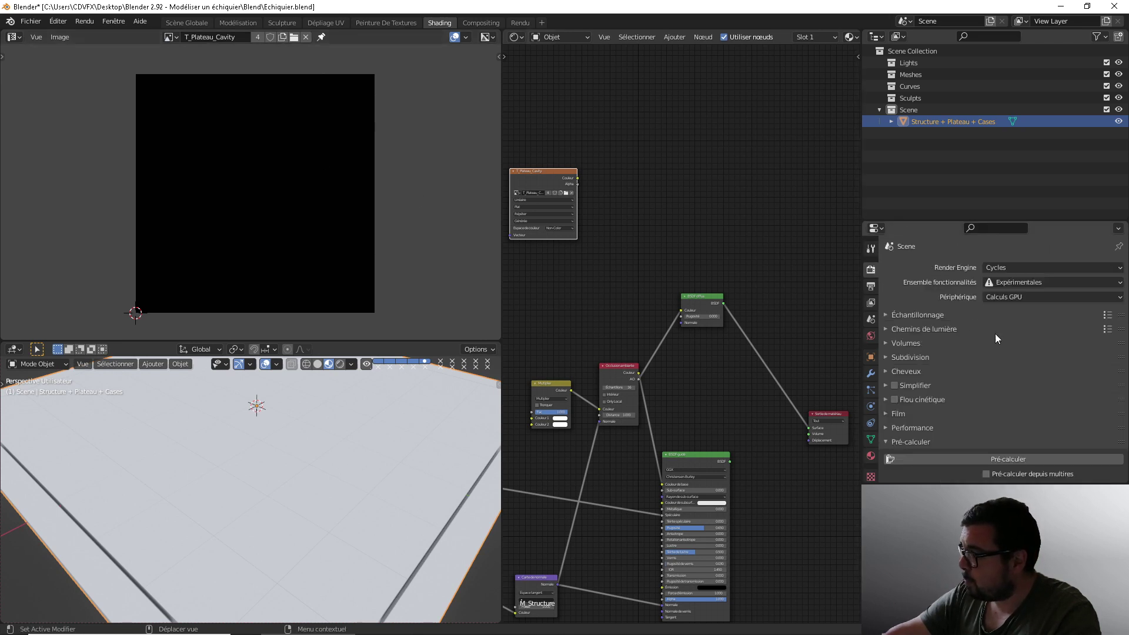
click(1020, 458)
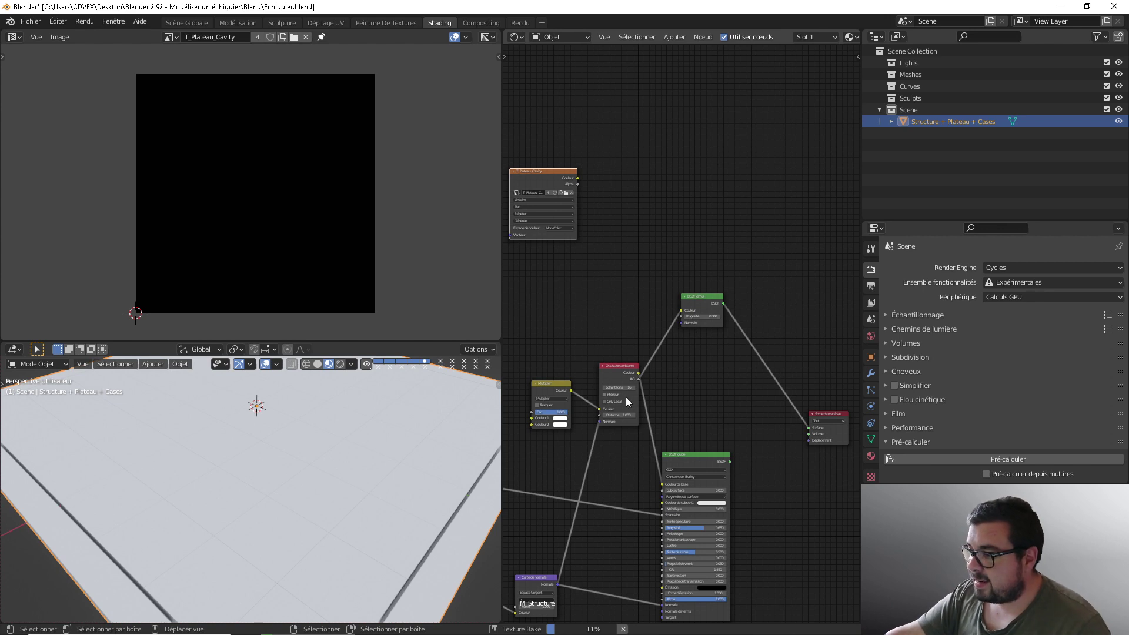
Examine M_Structure's Ambient Occlusion node setup and the Cycles sampling settings while the bake runs
scroll(626, 397, down, 1)
middle_drag(672, 385, 729, 316)
scroll(730, 318, down, 1)
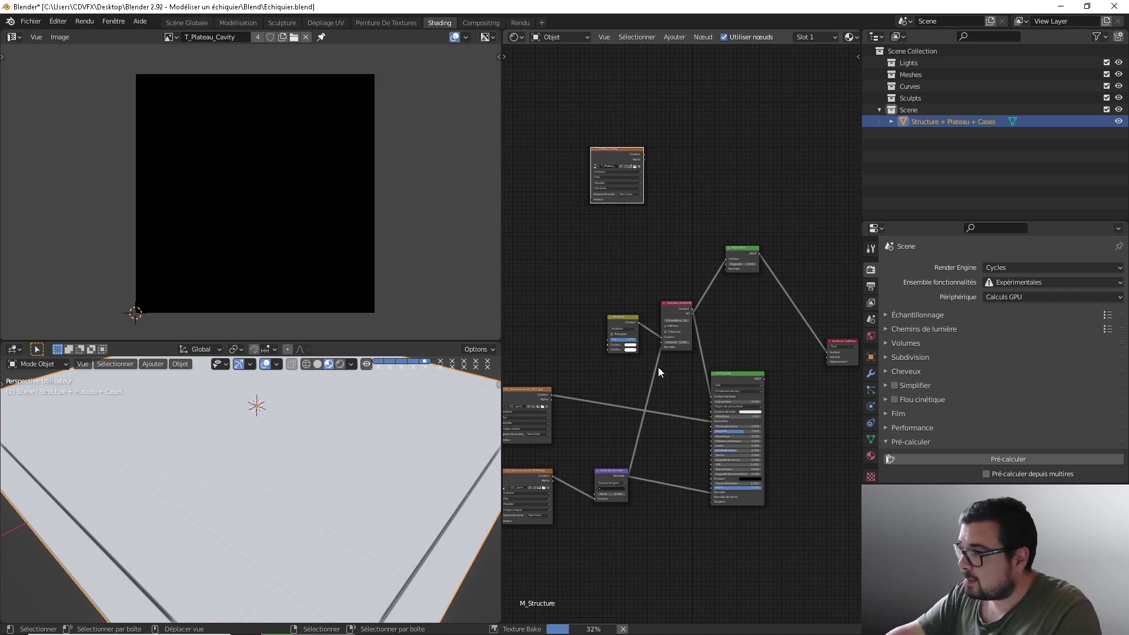
middle_drag(627, 413, 662, 384)
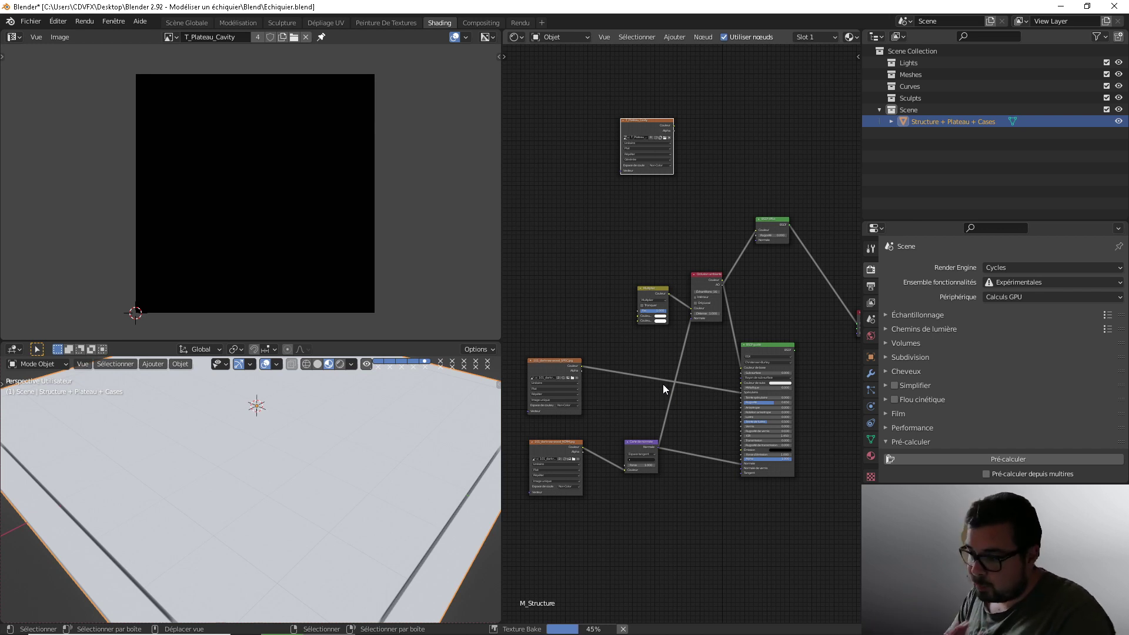
scroll(663, 383, up, 1)
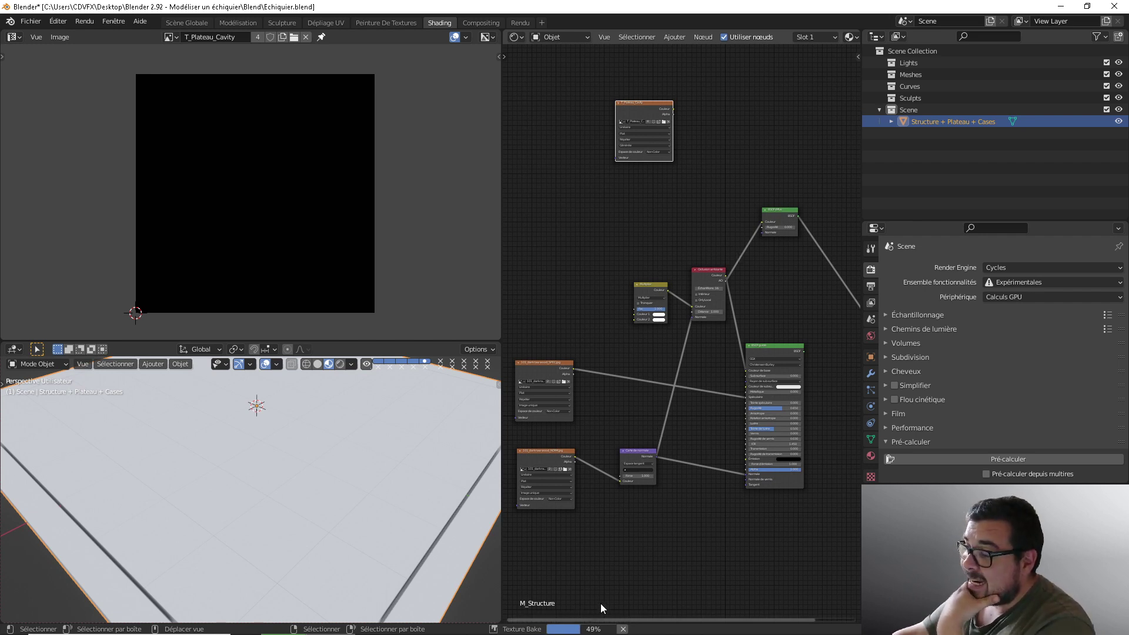
scroll(721, 363, up, 2)
scroll(729, 334, up, 2)
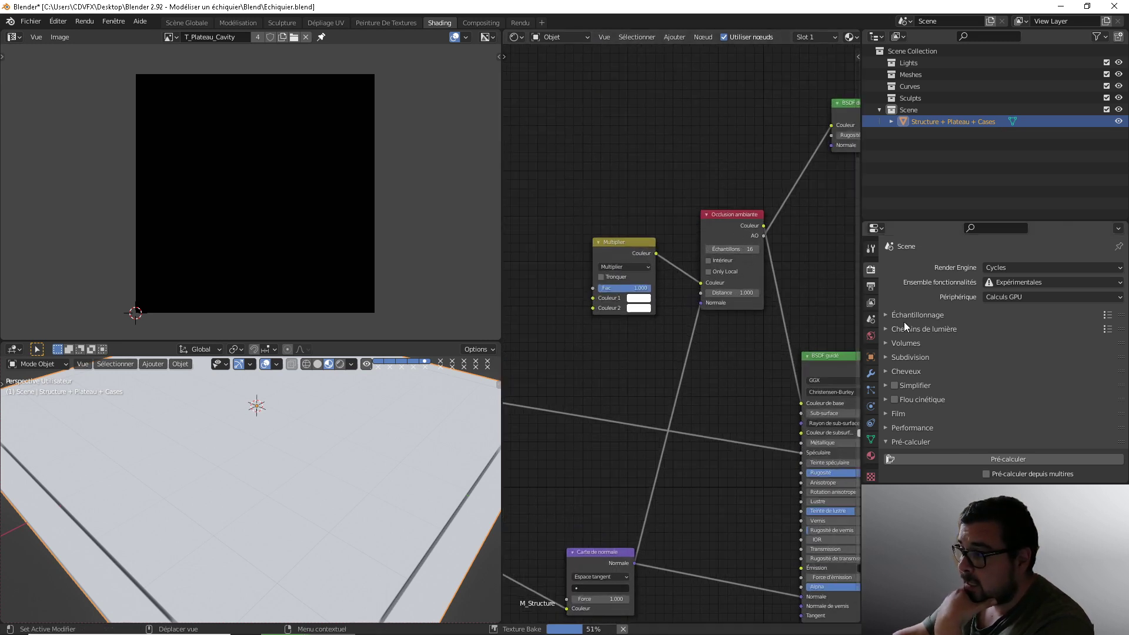
click(887, 315)
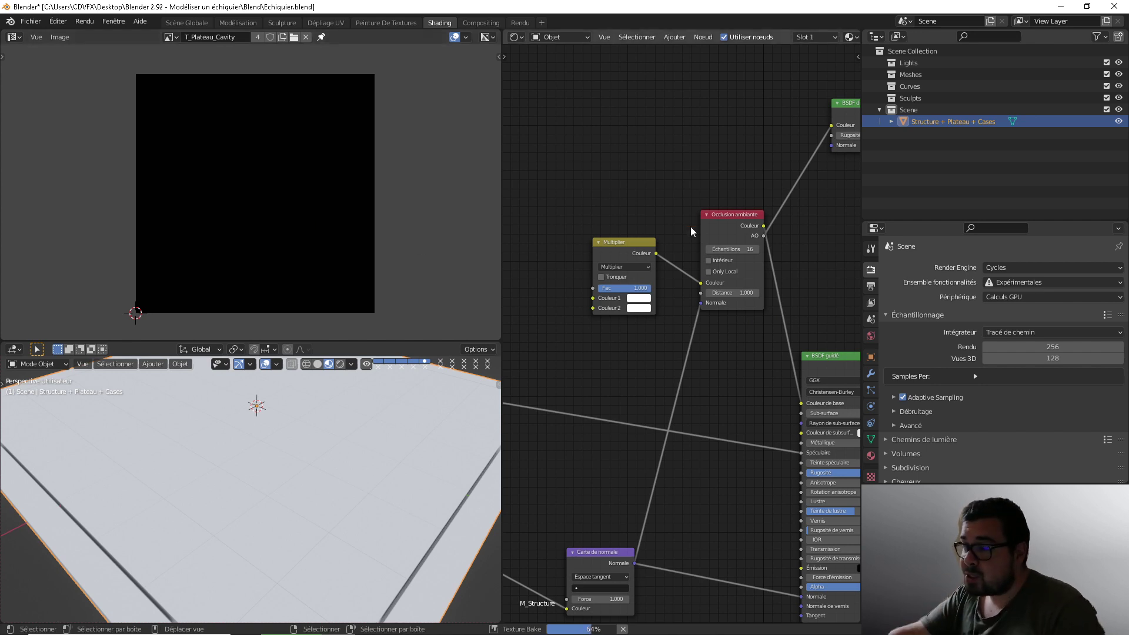
scroll(694, 413, down, 2)
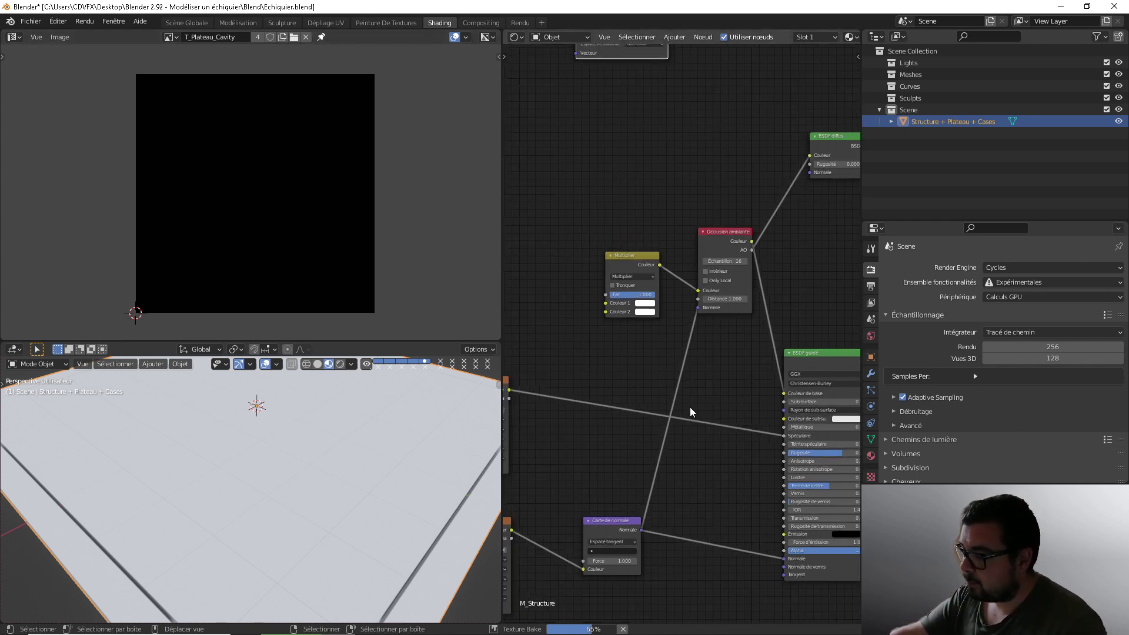
scroll(695, 428, down, 1)
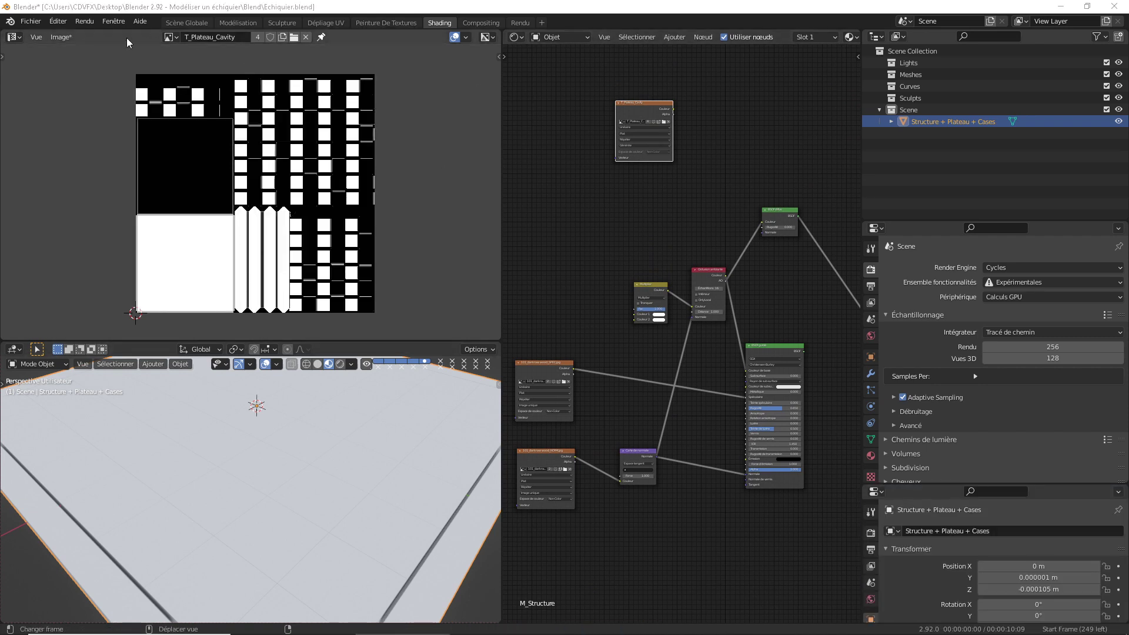
Save the baked image as T_Plateau_Cavity.png in the Textures folder, as a BW PNG with 0% compression
click(61, 37)
click(117, 148)
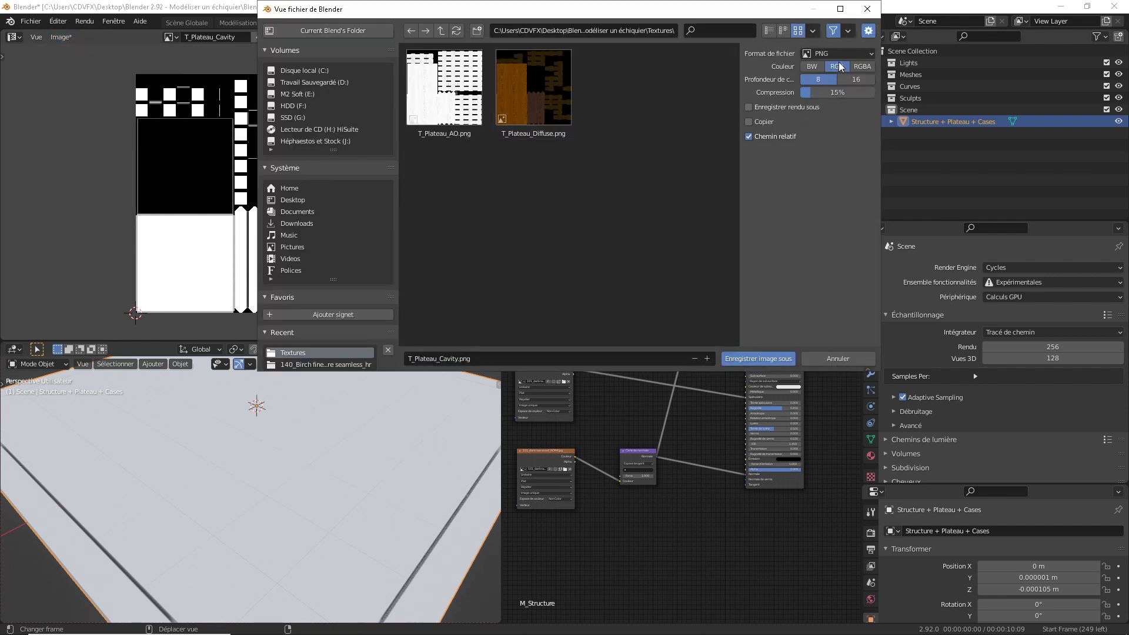
click(812, 66)
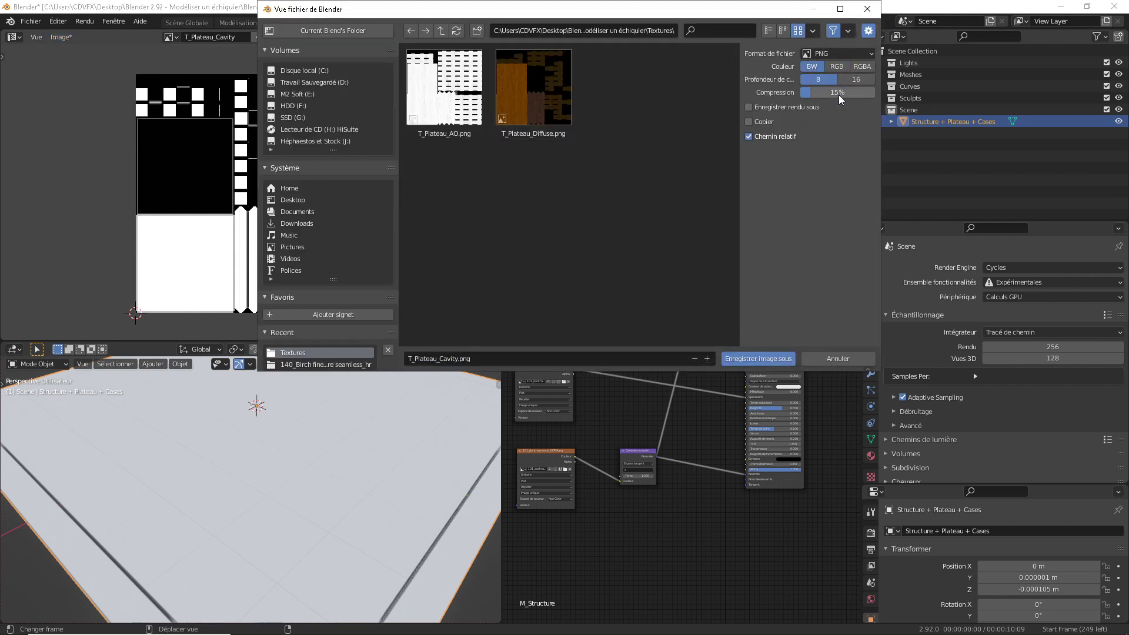
drag(840, 96, 803, 93)
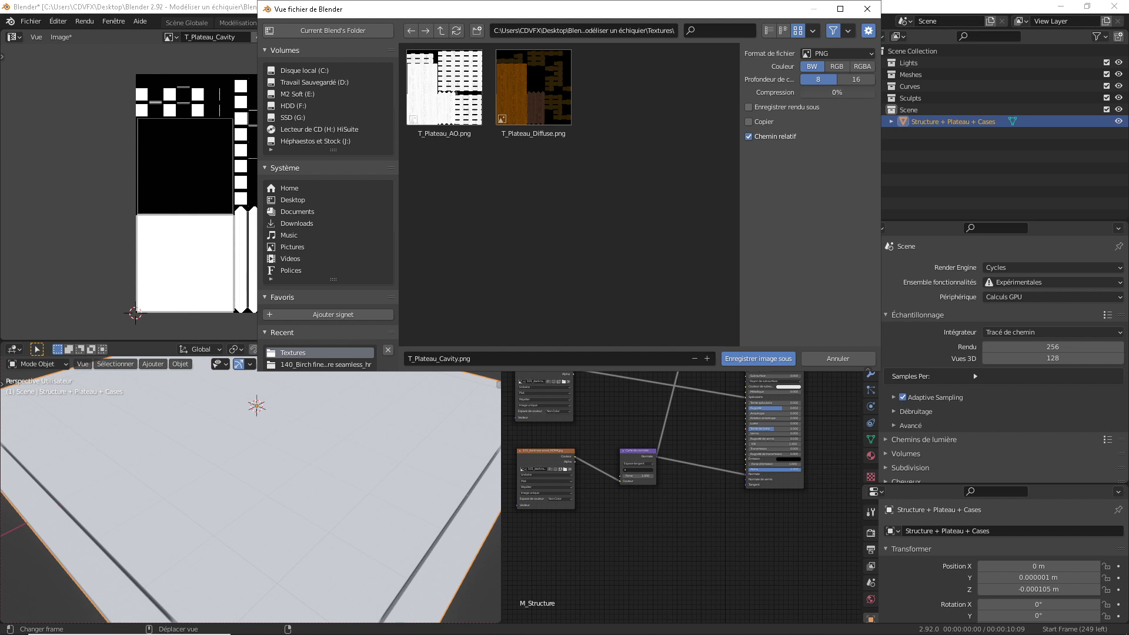
click(771, 360)
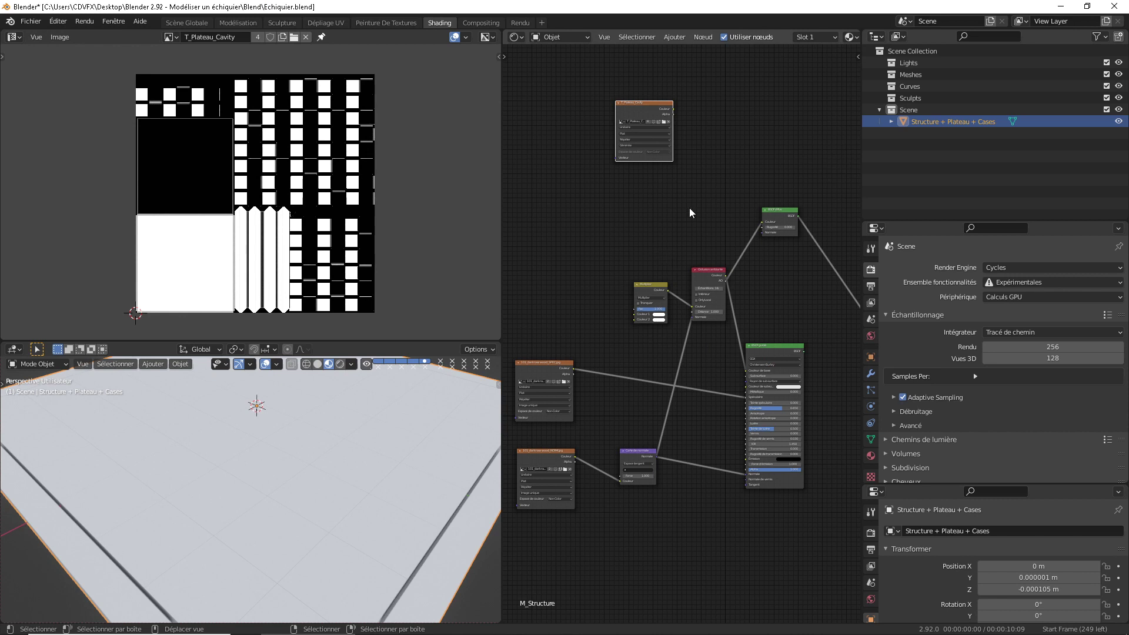
In the M_Structure material, unlink T_Plateau_Cavity from the image texture node
click(871, 457)
scroll(690, 170, up, 2)
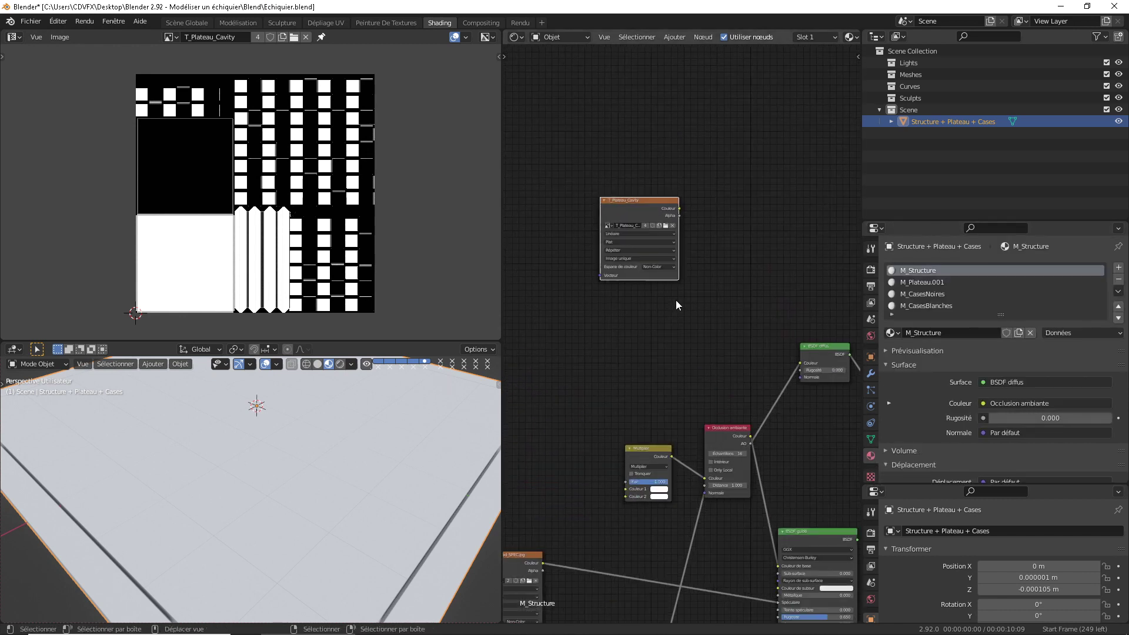
scroll(676, 300, up, 1)
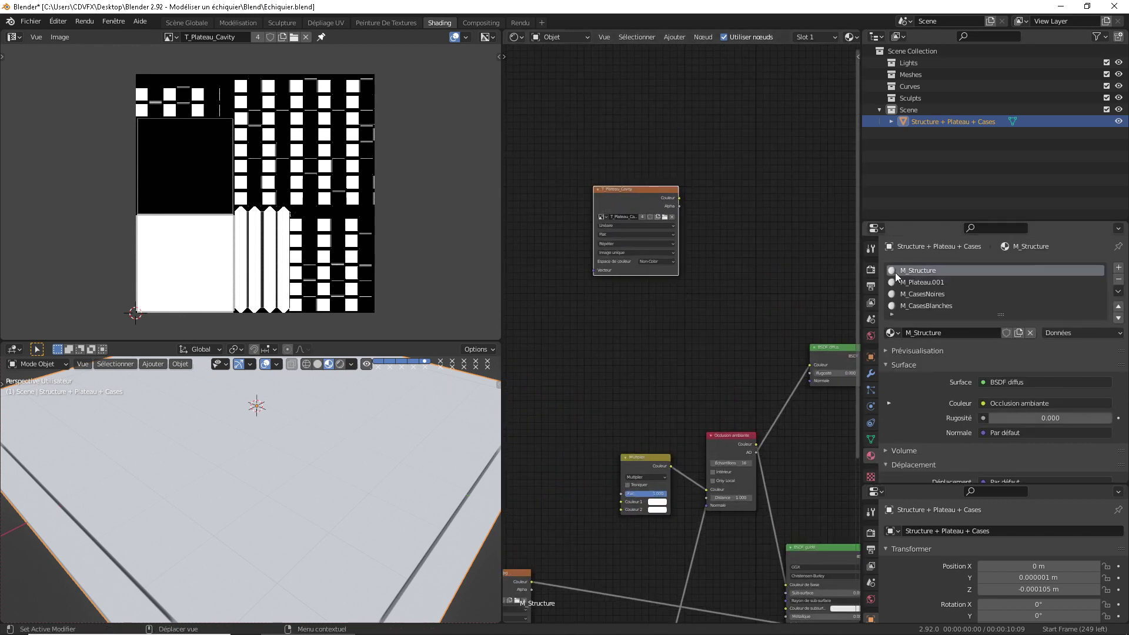
click(673, 217)
middle_drag(727, 395, 728, 390)
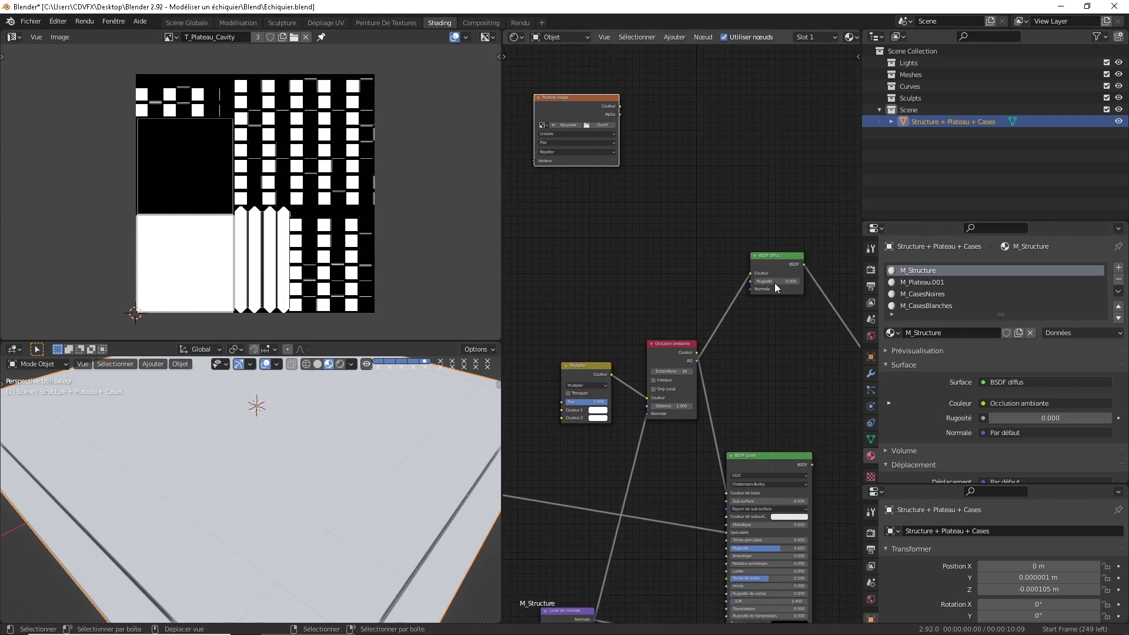
Delete the Ambient Occlusion and Multiply nodes from the M_Structure material
drag(670, 315, 643, 425)
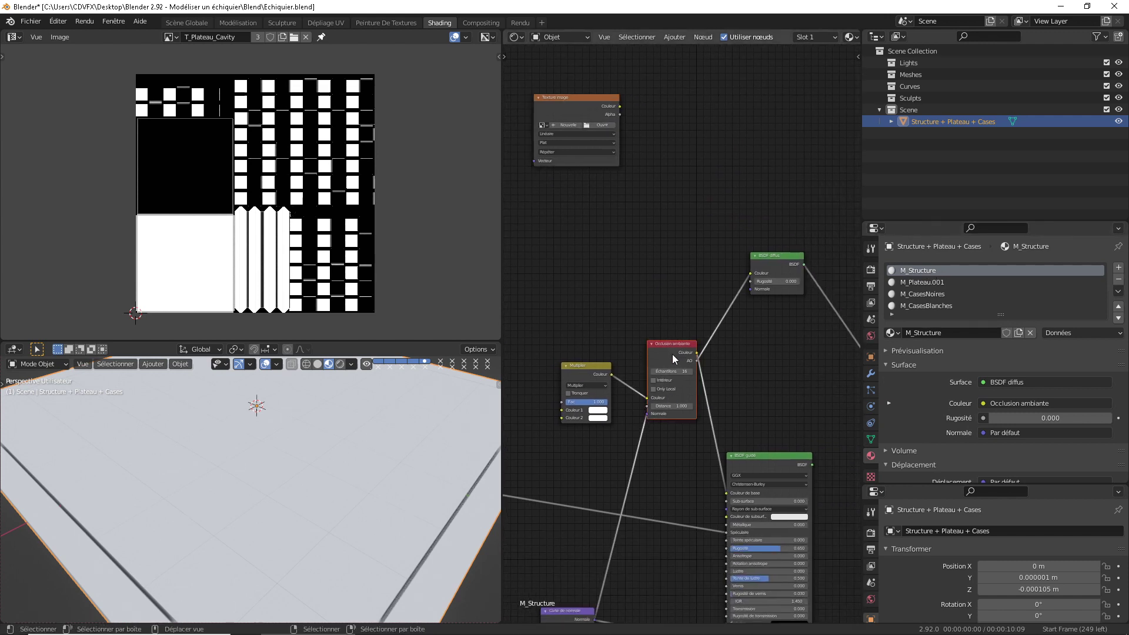
key(x)
click(586, 366)
key(x)
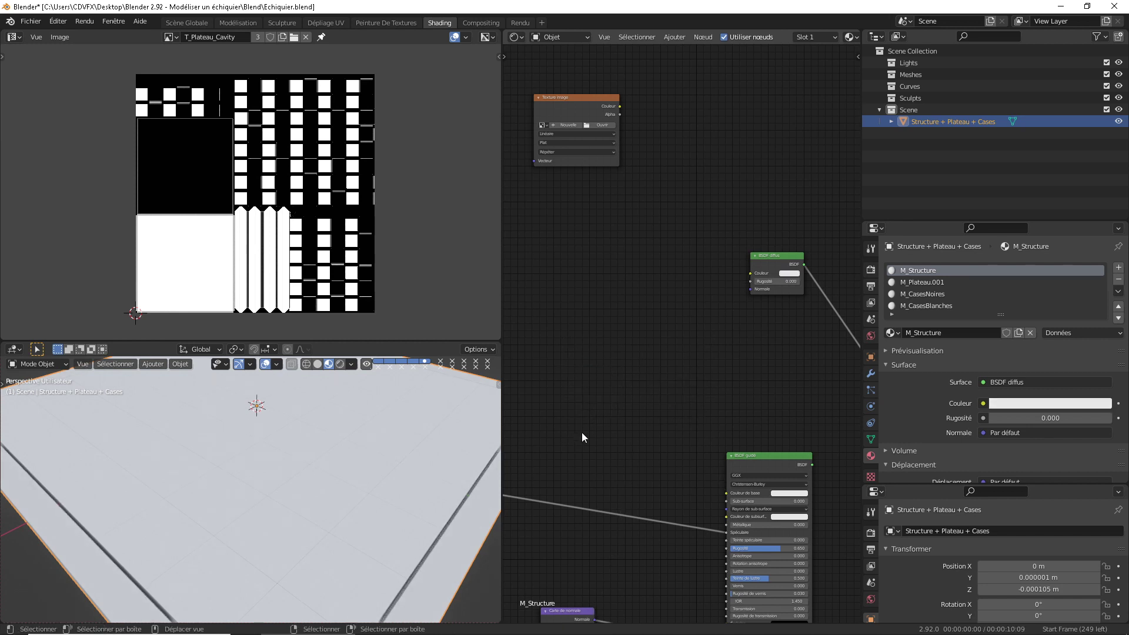
Link the color output of the 101_dark raw wood_SPEC.jpg texture to M_Structure's Diffuse BSDF color
middle_drag(581, 432, 727, 350)
scroll(685, 368, down, 3)
middle_drag(665, 378, 594, 407)
scroll(571, 418, up, 1)
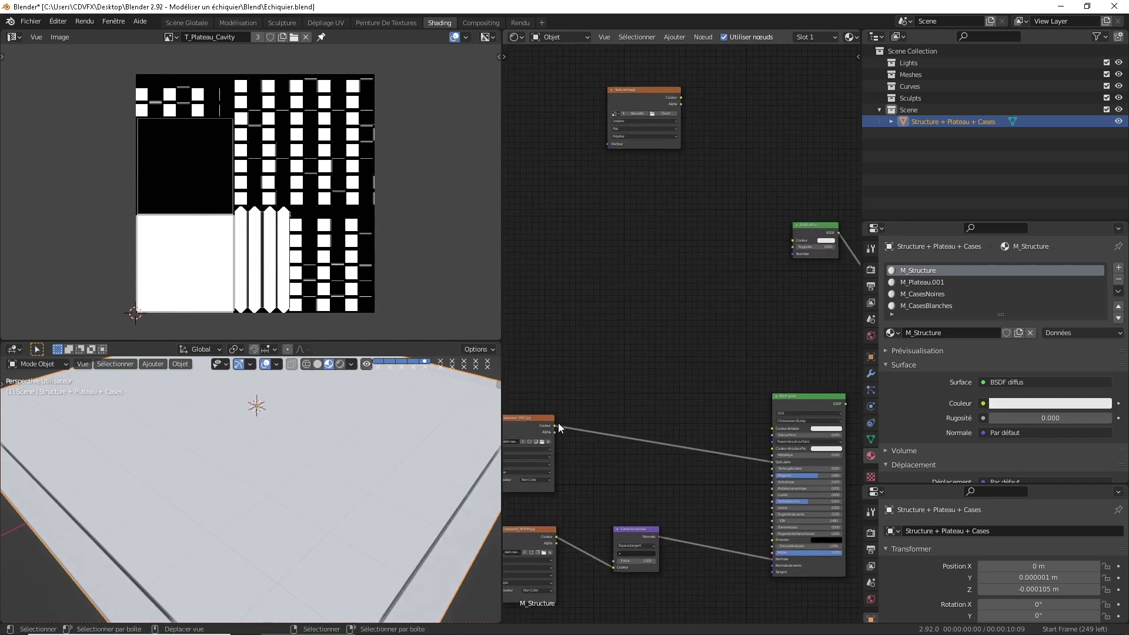
drag(556, 425, 809, 241)
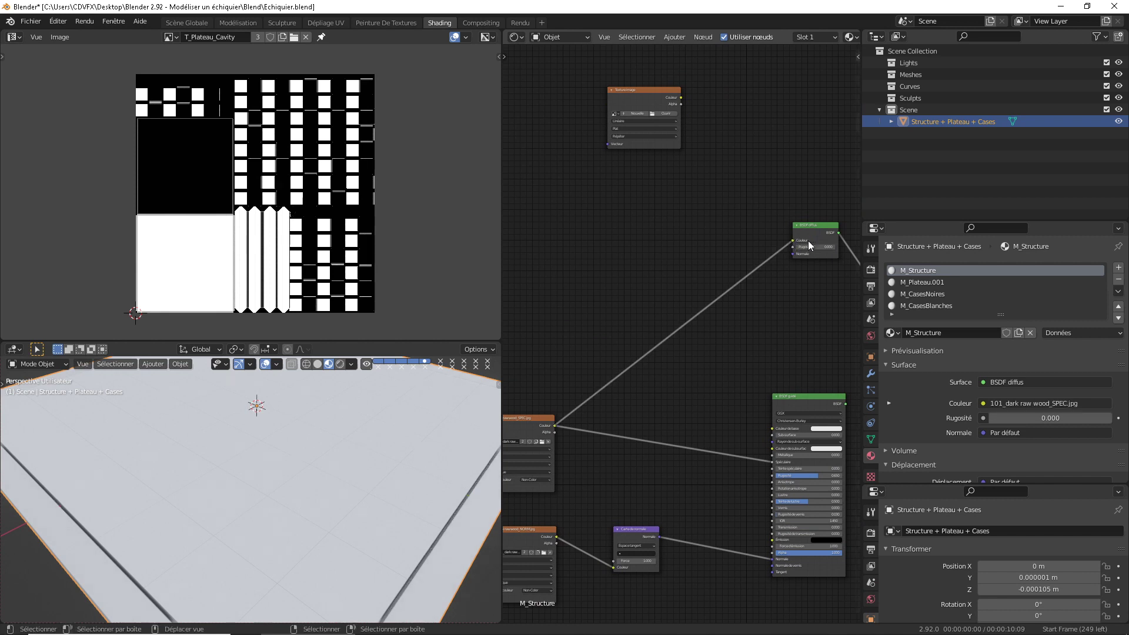
Bring up the node tree of the M_Plateau.001 material
click(915, 282)
middle_drag(760, 287, 718, 266)
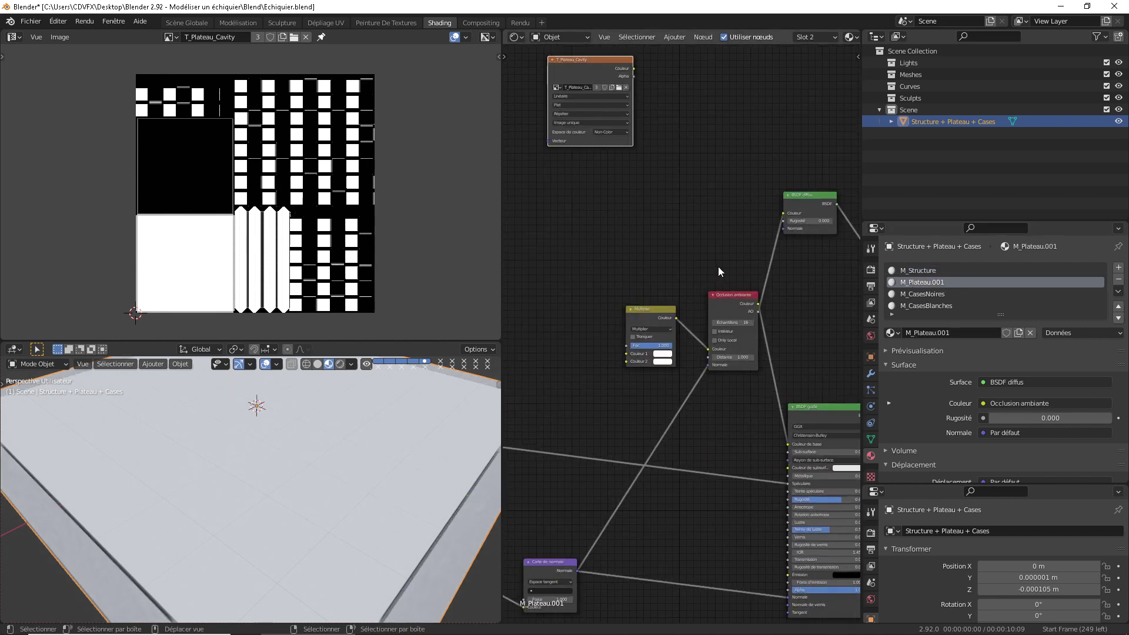
key(x)
drag(746, 263, 641, 368)
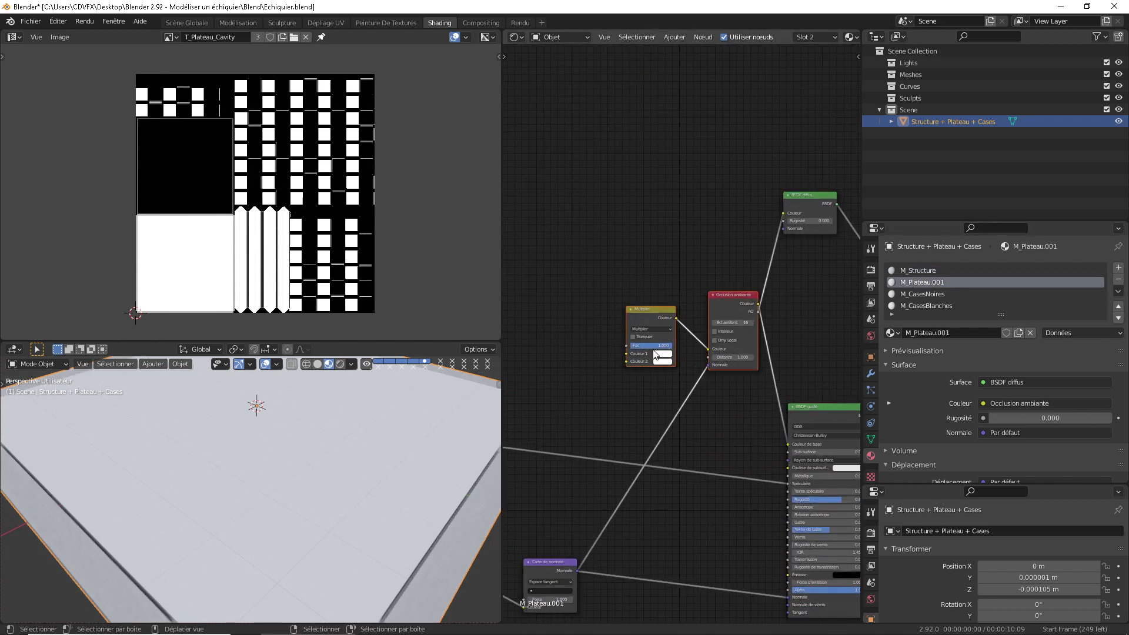
click(717, 178)
key(ctrl+z)
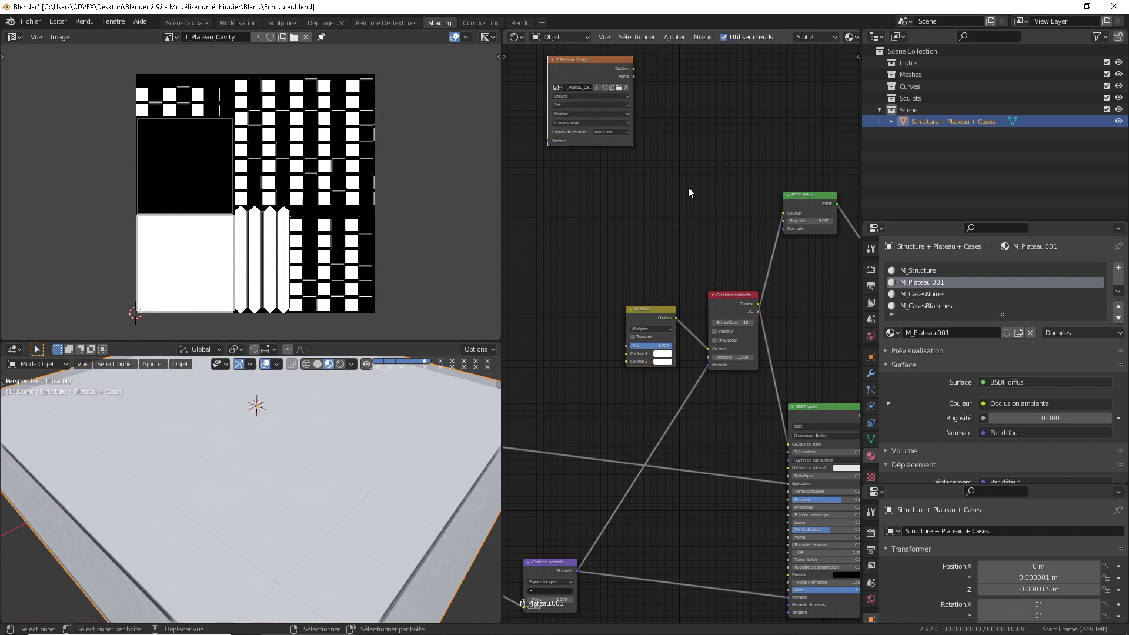
In M_Plateau.001, delete the Ambient Occlusion and Multiply nodes and link the 101_dark raw wood_SPEC.jpg color to the Diffuse BSDF color
drag(743, 286, 641, 381)
key(x)
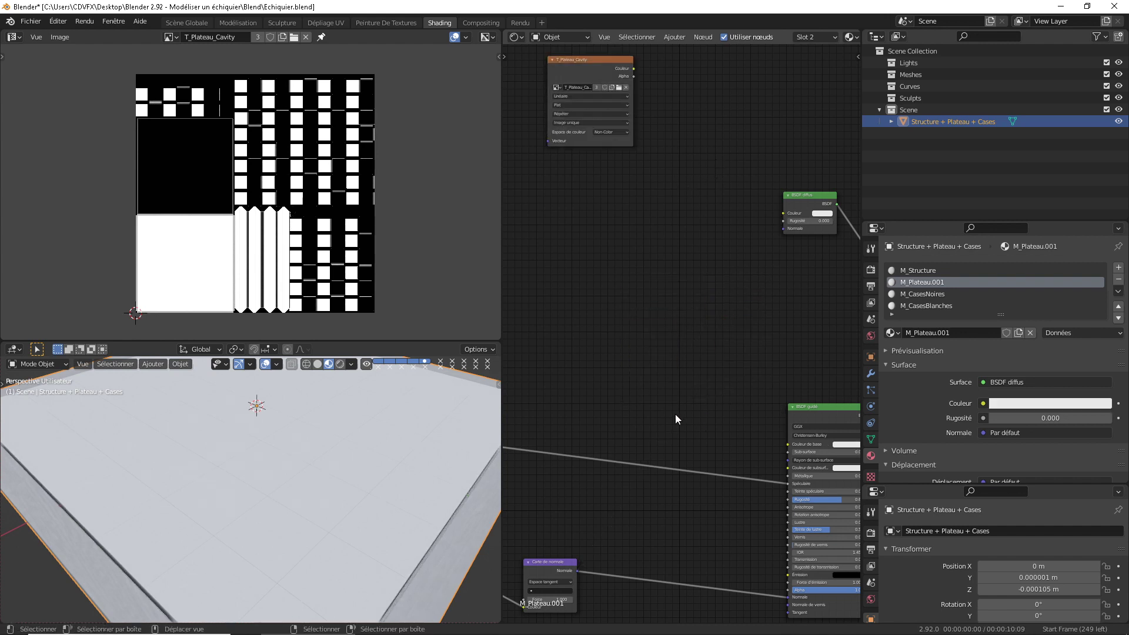
middle_drag(675, 414, 772, 364)
middle_drag(796, 265, 704, 319)
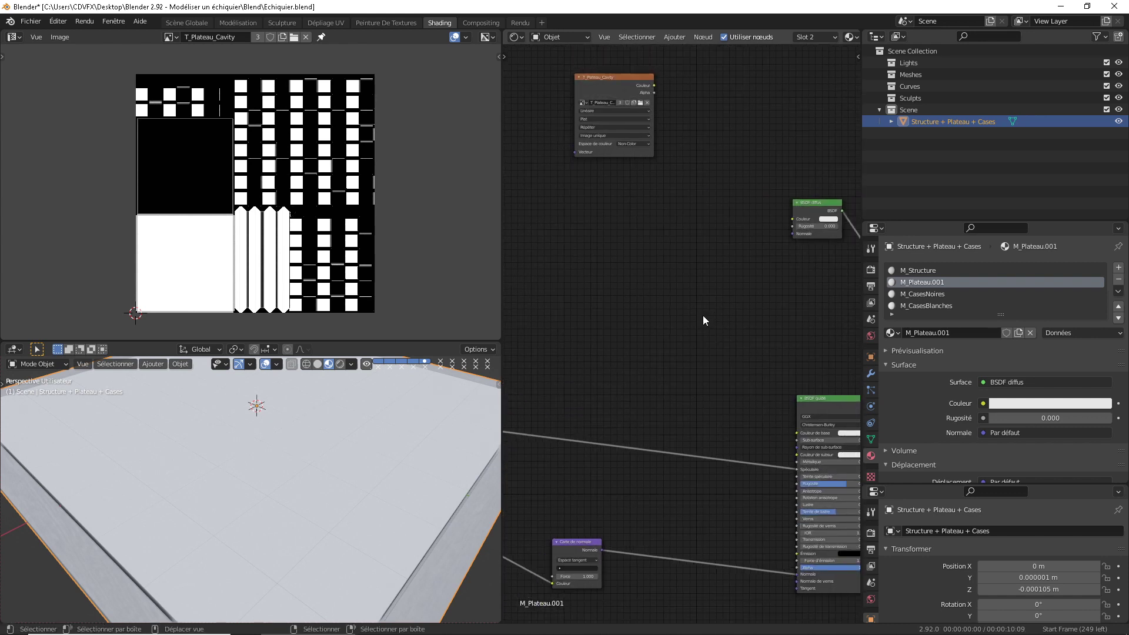
middle_drag(592, 388, 632, 379)
drag(530, 420, 836, 209)
In M_CasesNoires, remove the Ambient Occlusion and Multiply nodes and link the 140_Birch fine wood_SPEC.jpg color to the Diffuse BSDF color
click(914, 293)
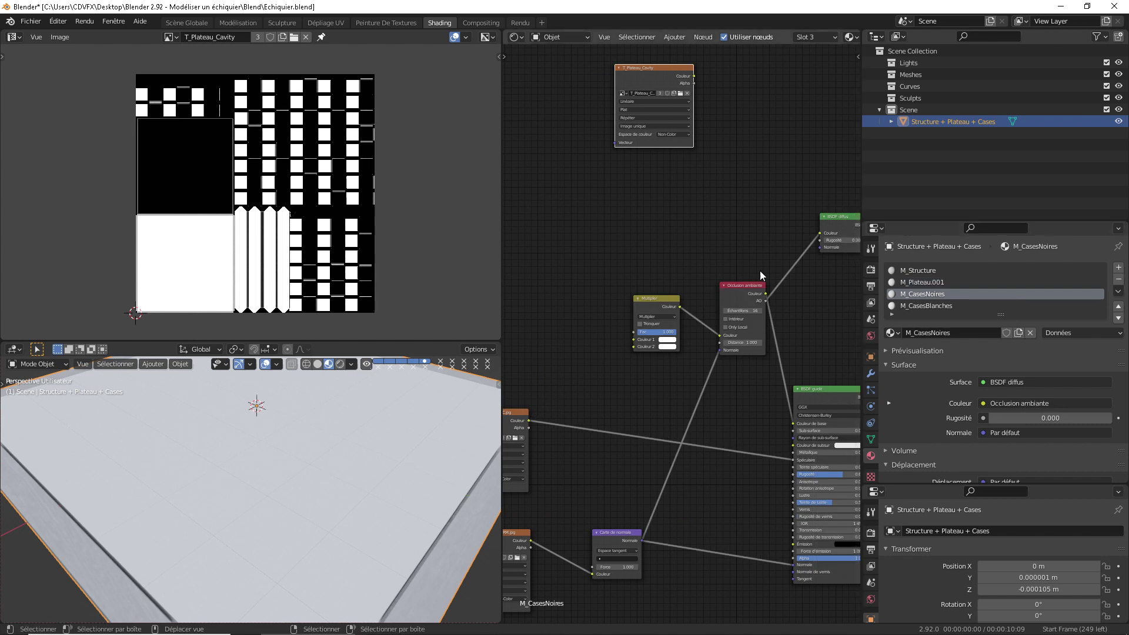
drag(768, 235, 654, 354)
key(x)
drag(528, 420, 820, 233)
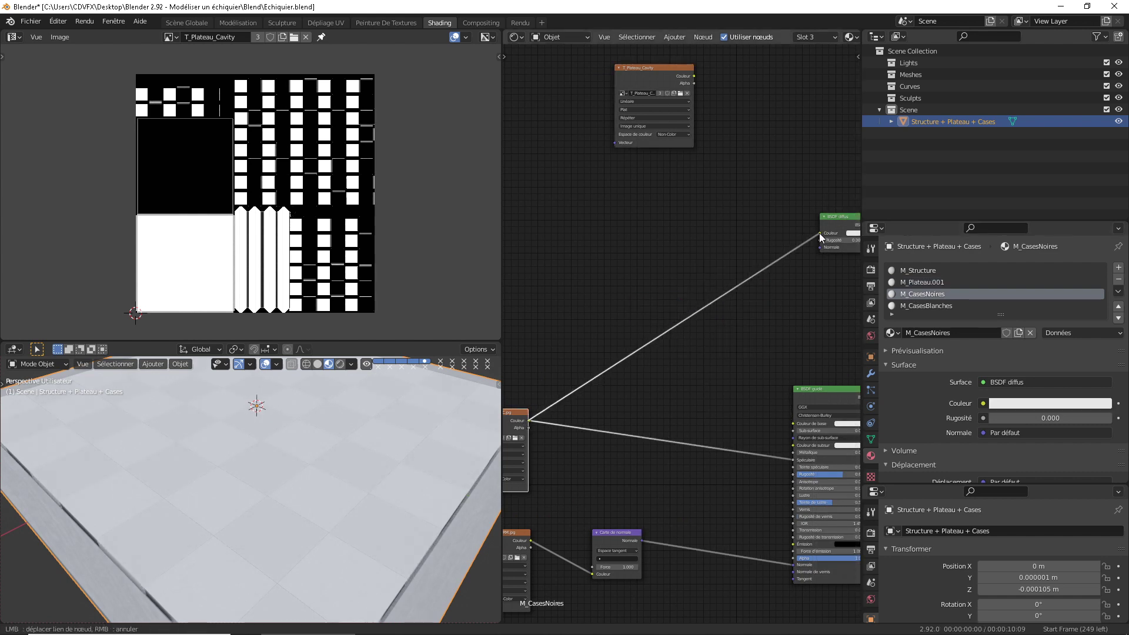
In M_CasesBlanches, delete the ambient occlusion and multiply nodes and feed the 140_Birch fine wood_SPEC.jpg color into the Diffuse BSDF color
click(929, 304)
drag(733, 193, 611, 372)
key(x)
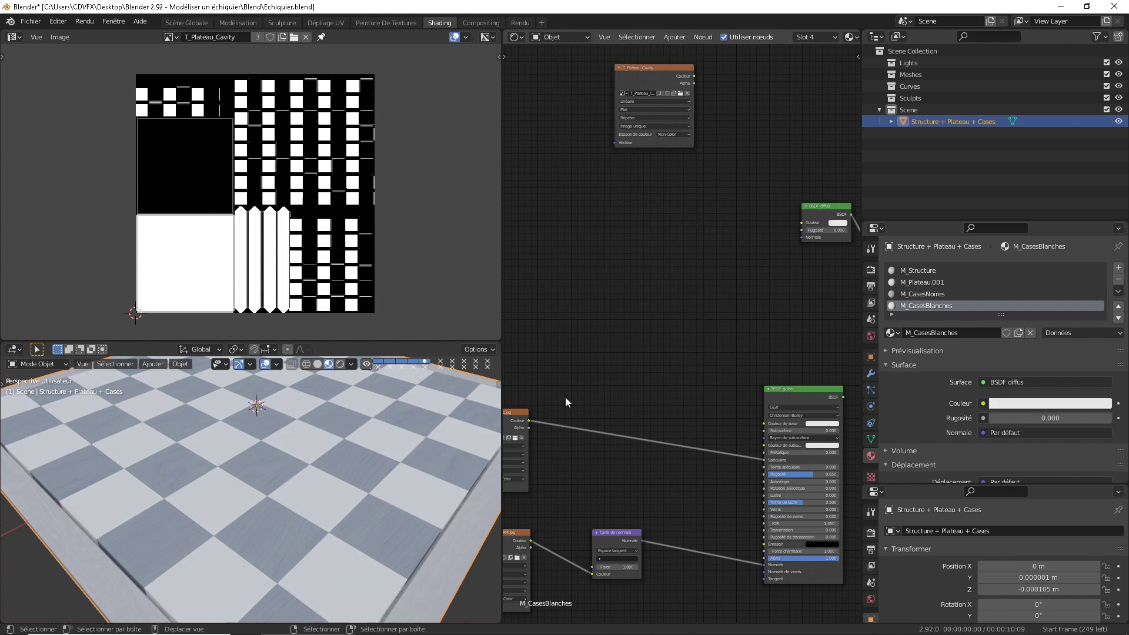
drag(527, 420, 803, 223)
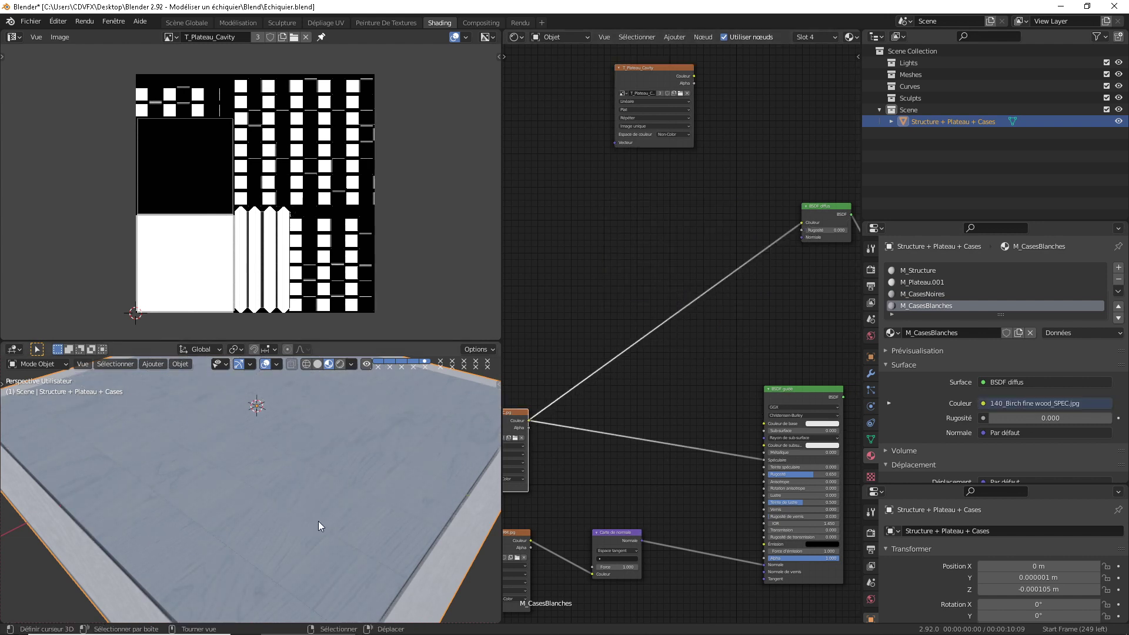
Unlink T_Plateau_Cavity from the image texture nodes of M_CasesBlanches, M_CasesNoires and M_Plateau.001
click(687, 93)
click(907, 294)
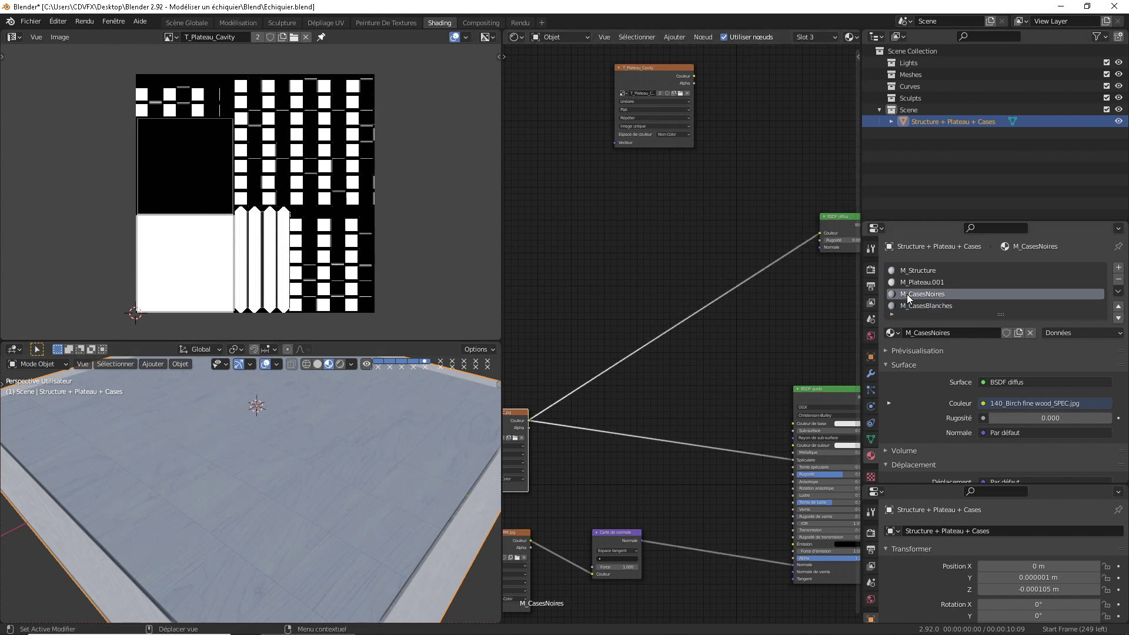
click(687, 93)
click(921, 282)
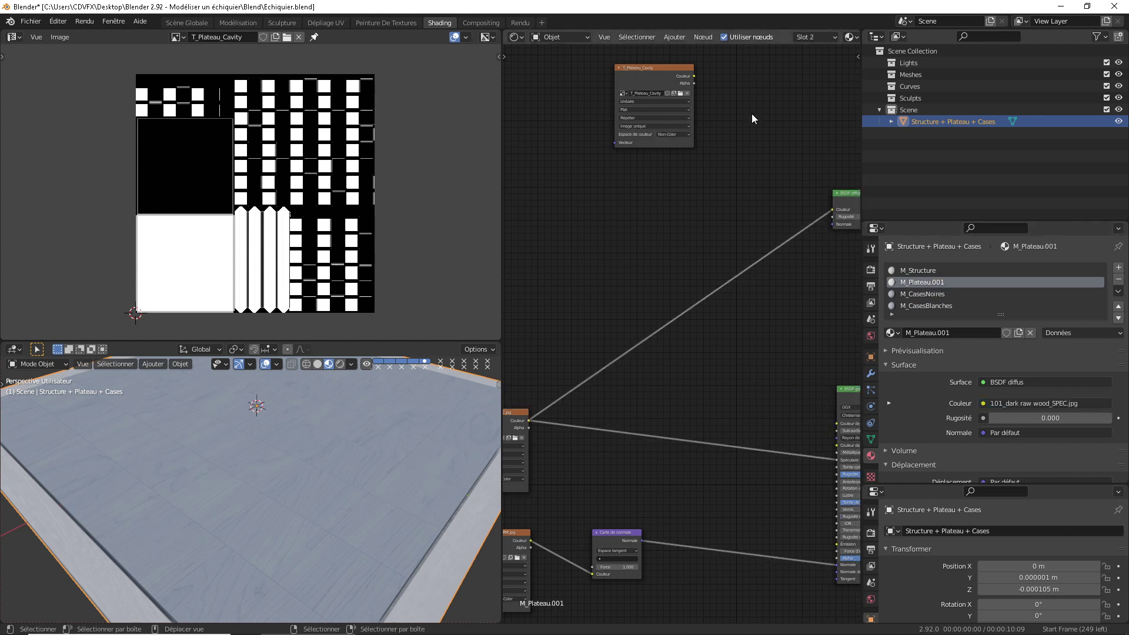
click(687, 93)
In M_Structure's empty image texture node, create a 4096 x 4096 px image named T_Plateau_Specular with Non-Color color space
click(918, 270)
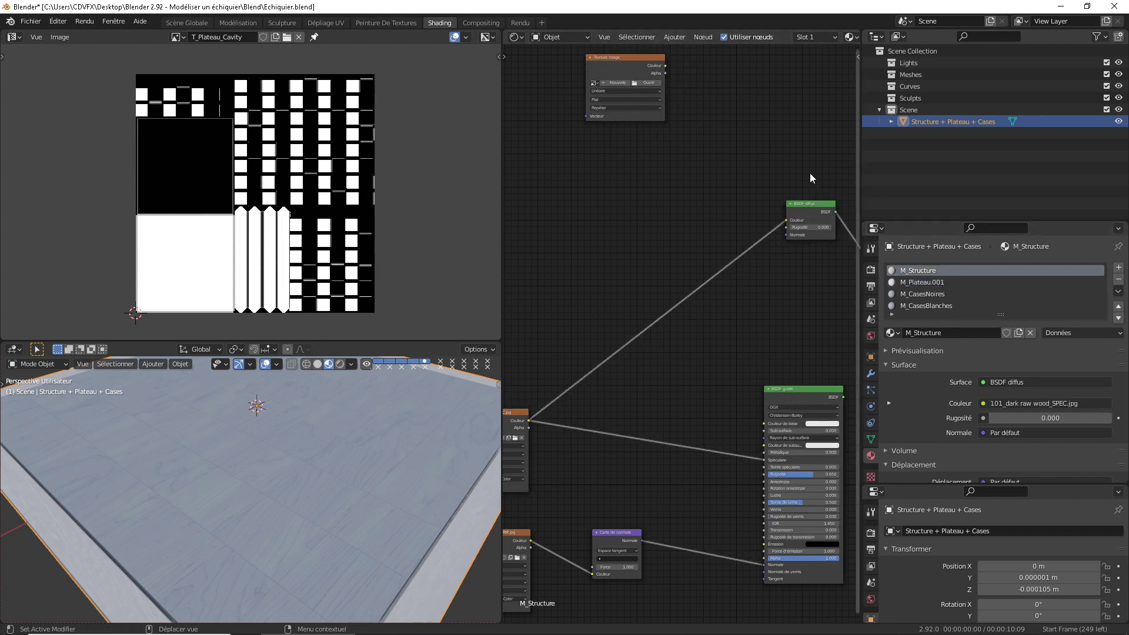
click(622, 83)
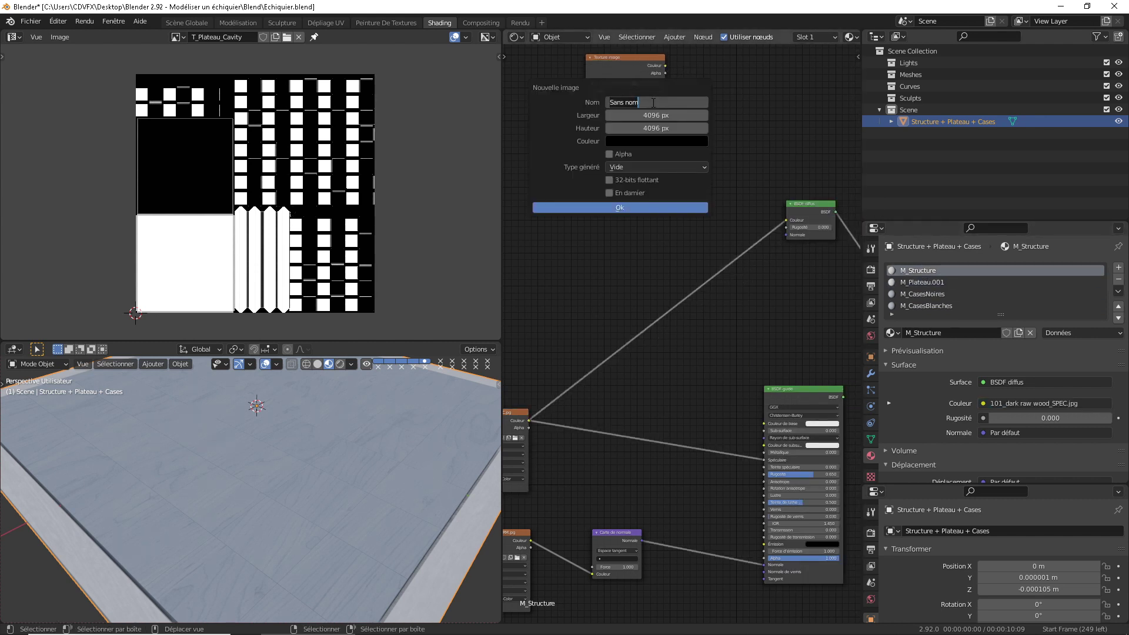
text(T)
text(_Plateau_Specular)
key(Return)
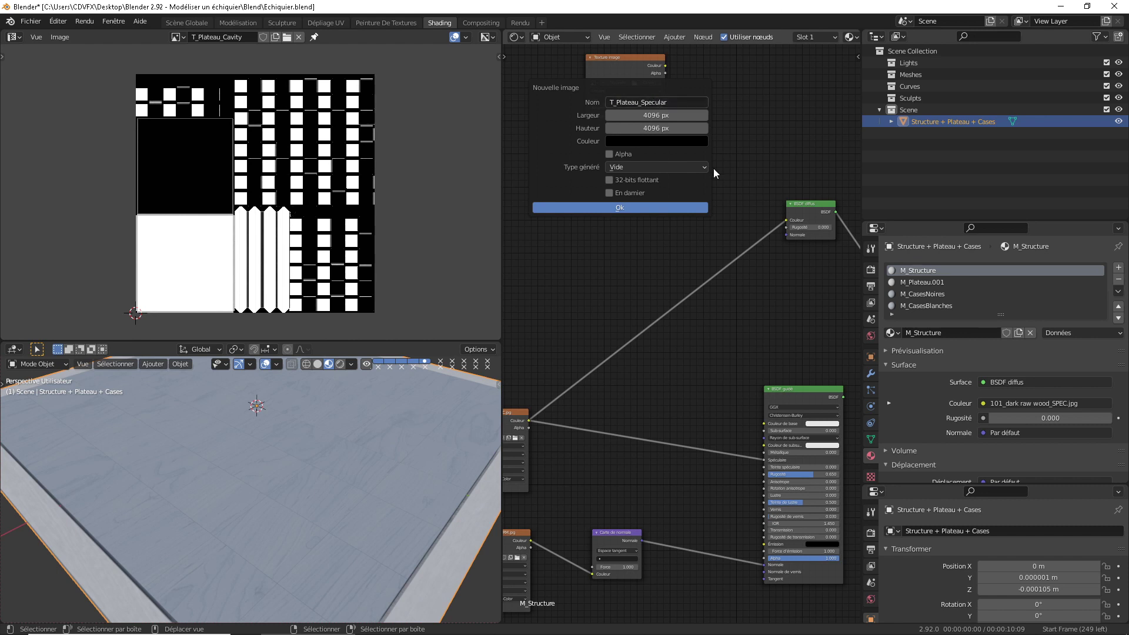
click(652, 207)
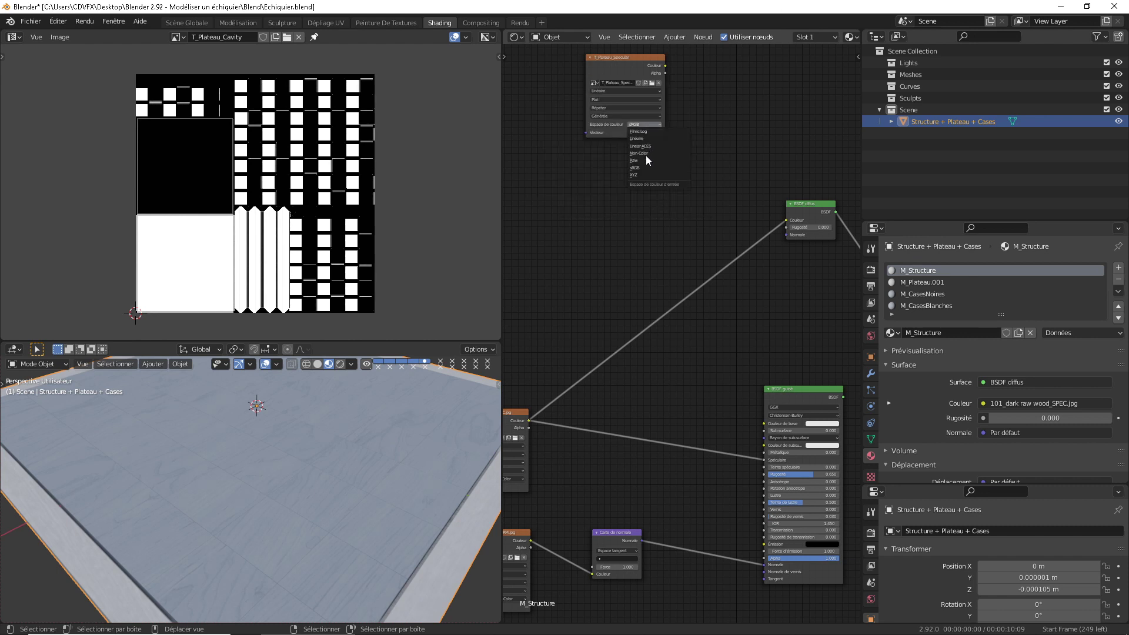
click(647, 154)
Assign T_Plateau_Specular to the image texture nodes of M_Plateau.001, M_CasesNoires and M_CasesBlanches
click(929, 283)
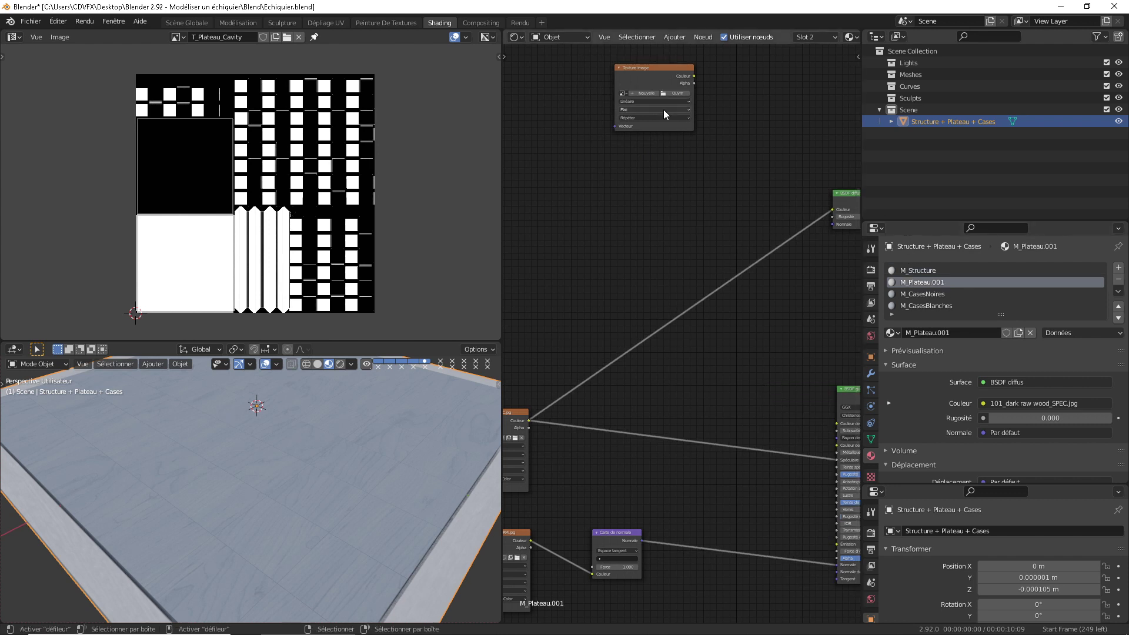
click(623, 93)
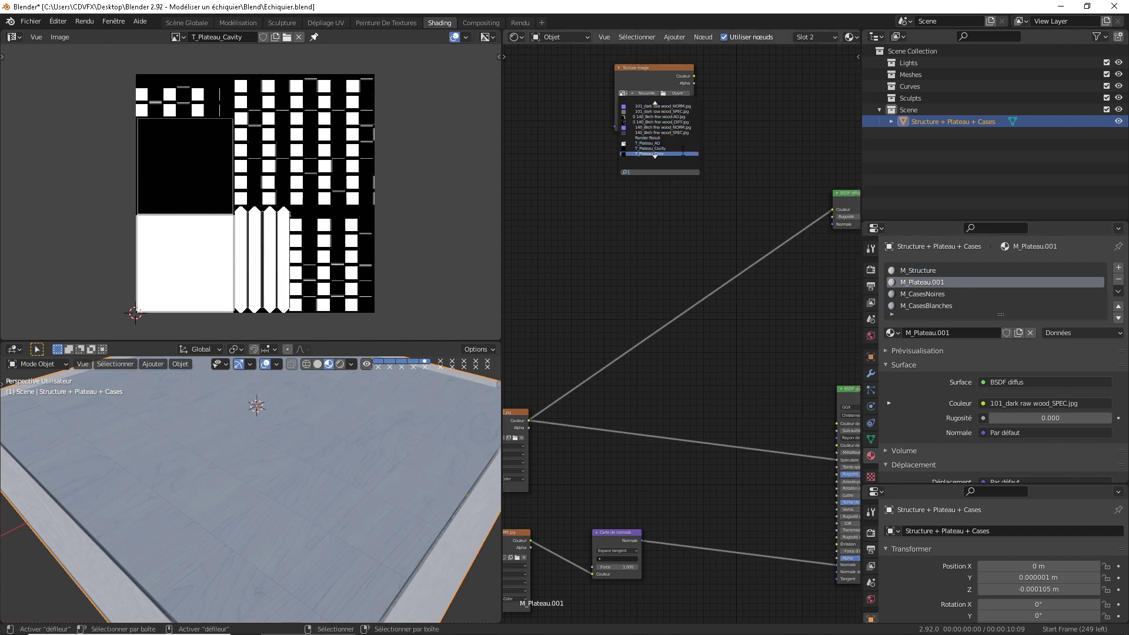
click(659, 154)
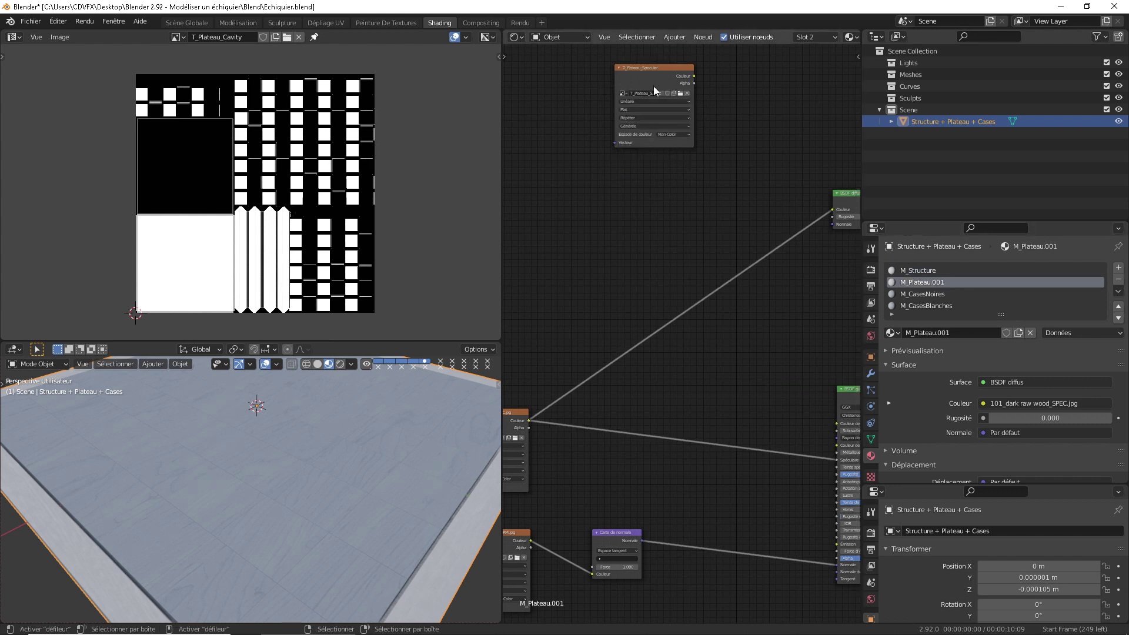
click(927, 292)
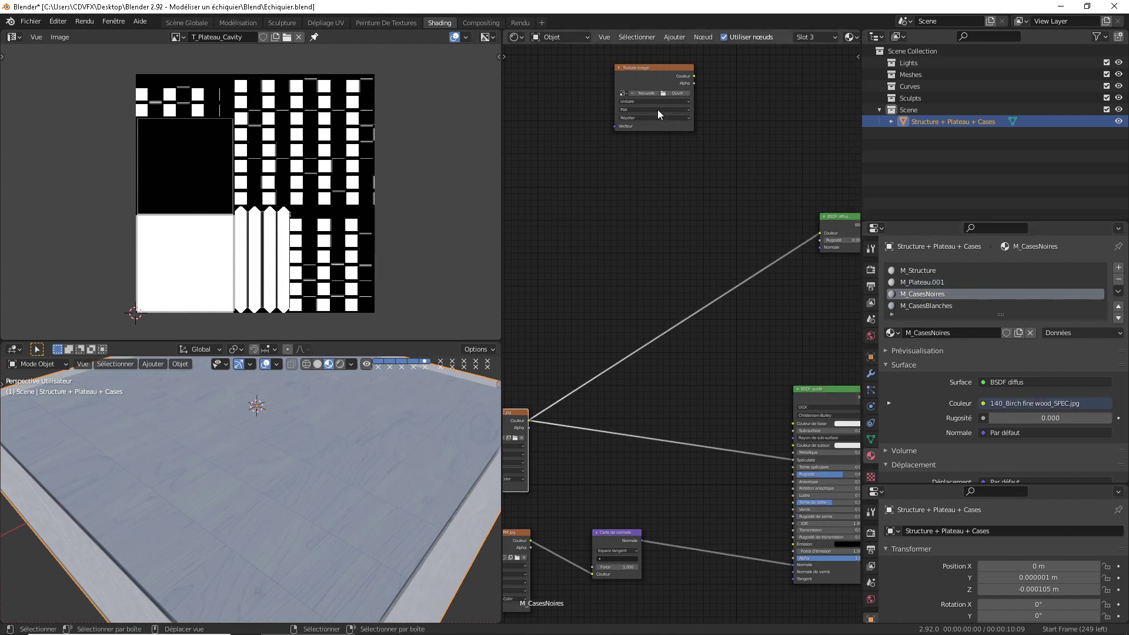
click(623, 93)
click(669, 146)
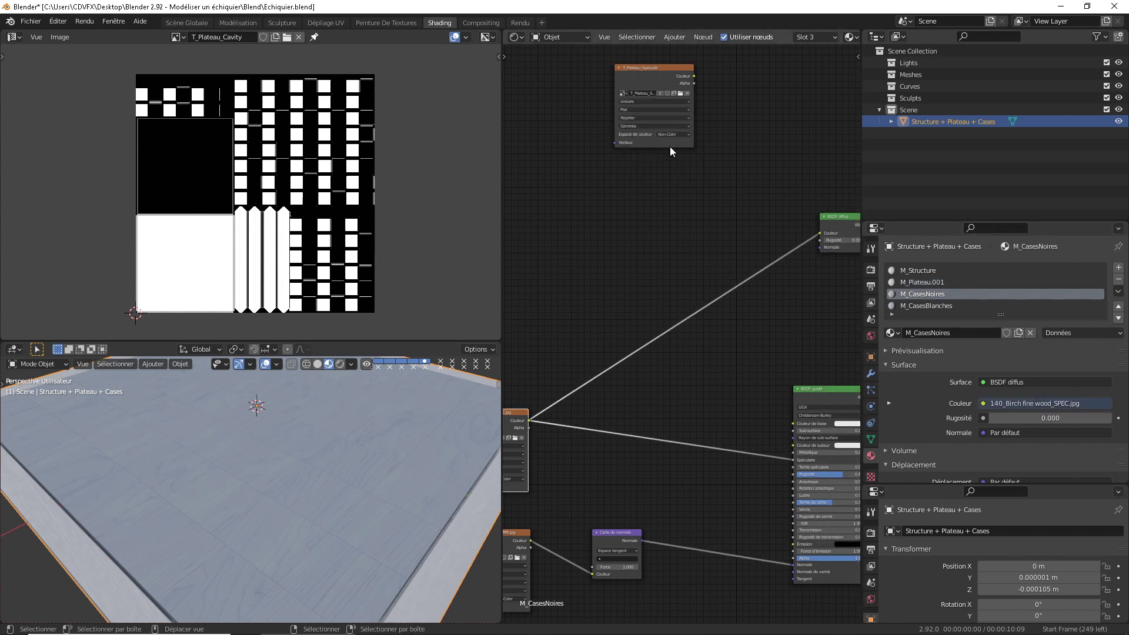
click(926, 305)
click(622, 93)
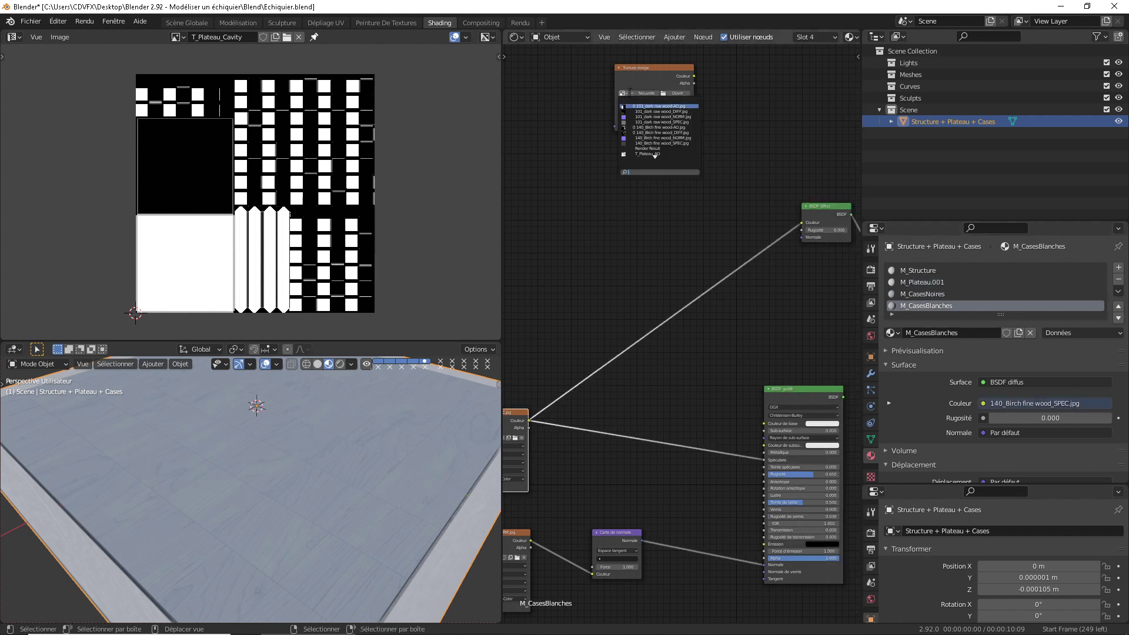
click(678, 148)
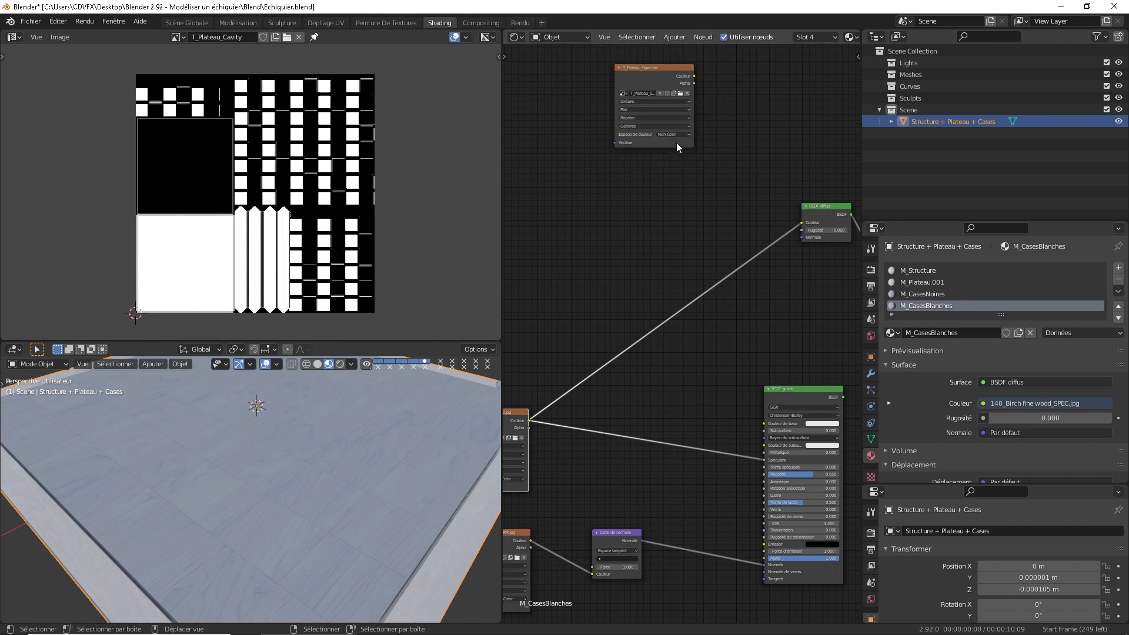
Check the bake target nodes of the other materials and make the T_Plateau_Specular node active in M_Structure
click(923, 294)
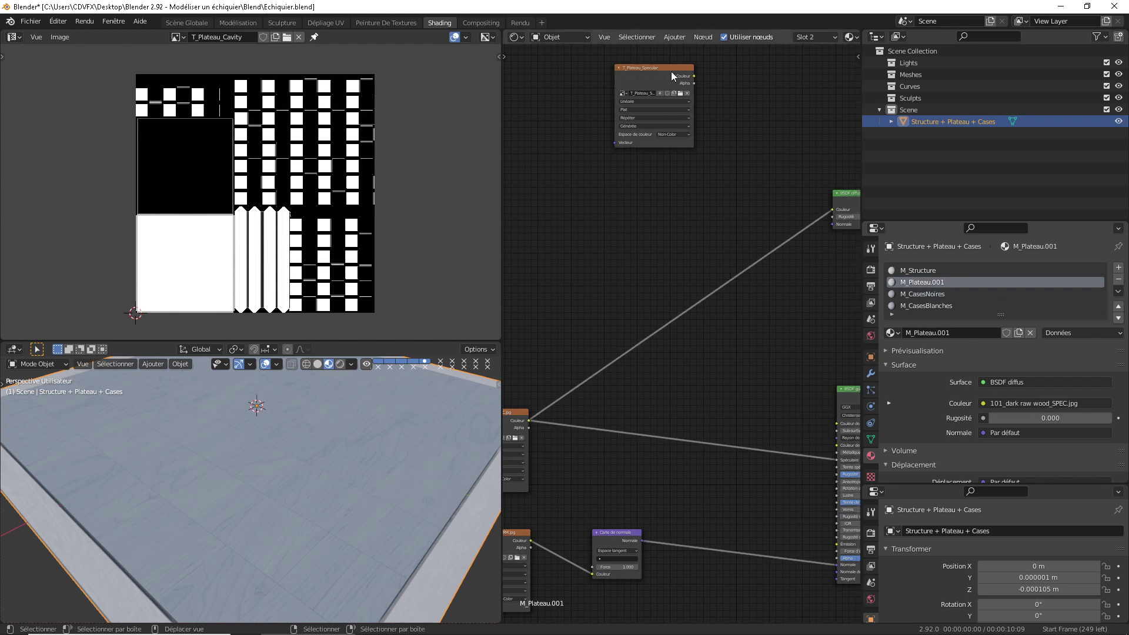
click(913, 270)
click(633, 61)
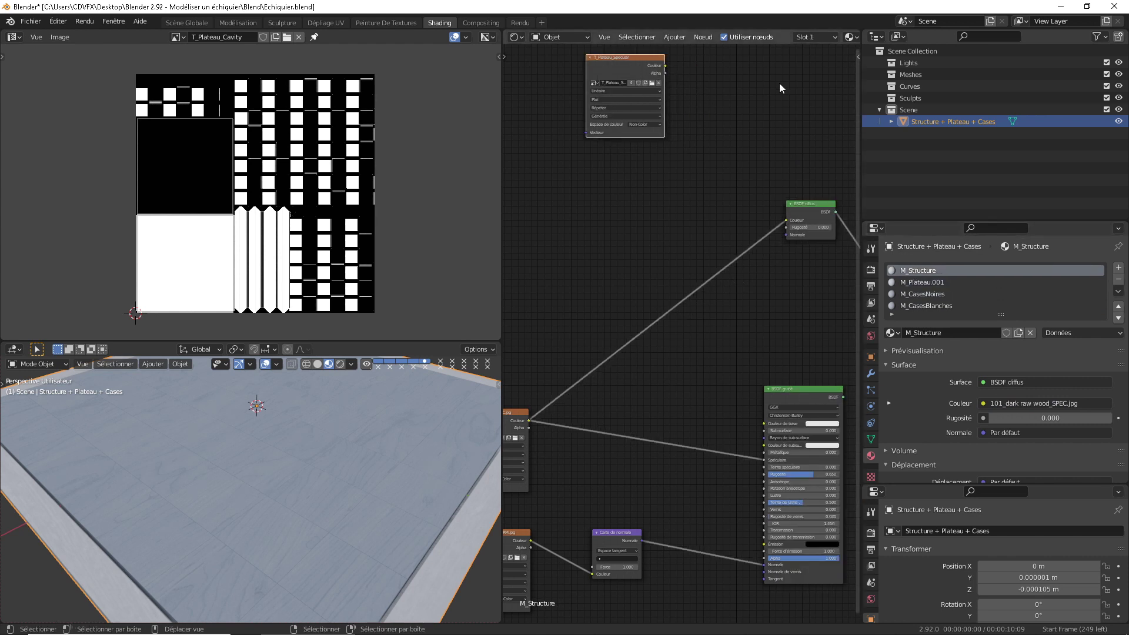
middle_drag(675, 111, 673, 156)
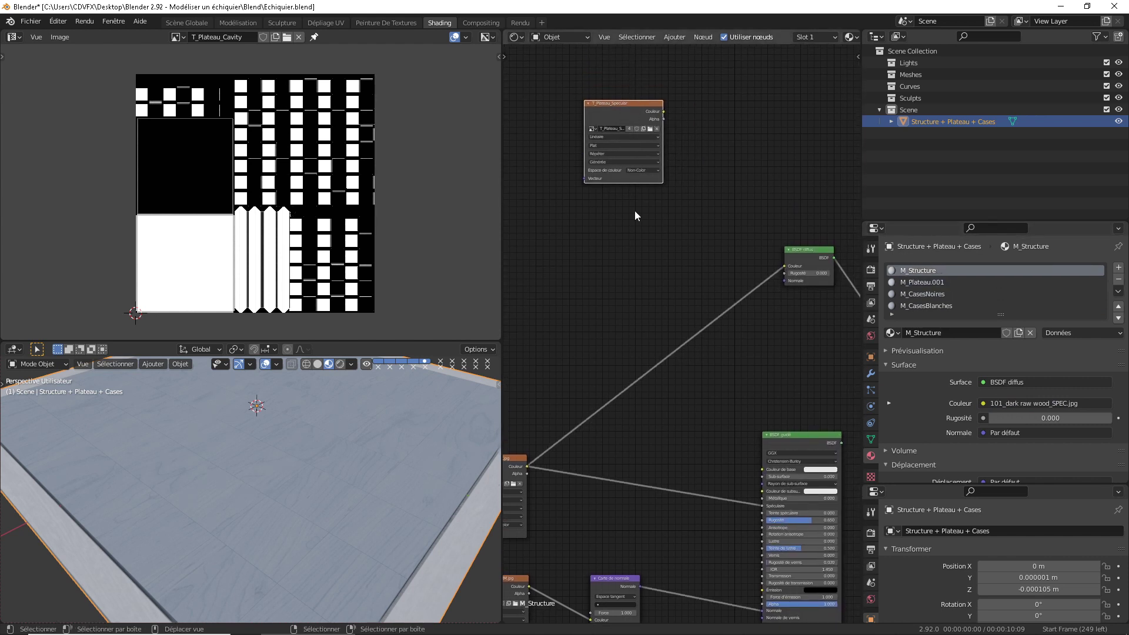
Display T_Plateau_Specular in the image editor and bake the Diffuse pass into it
click(871, 270)
click(178, 36)
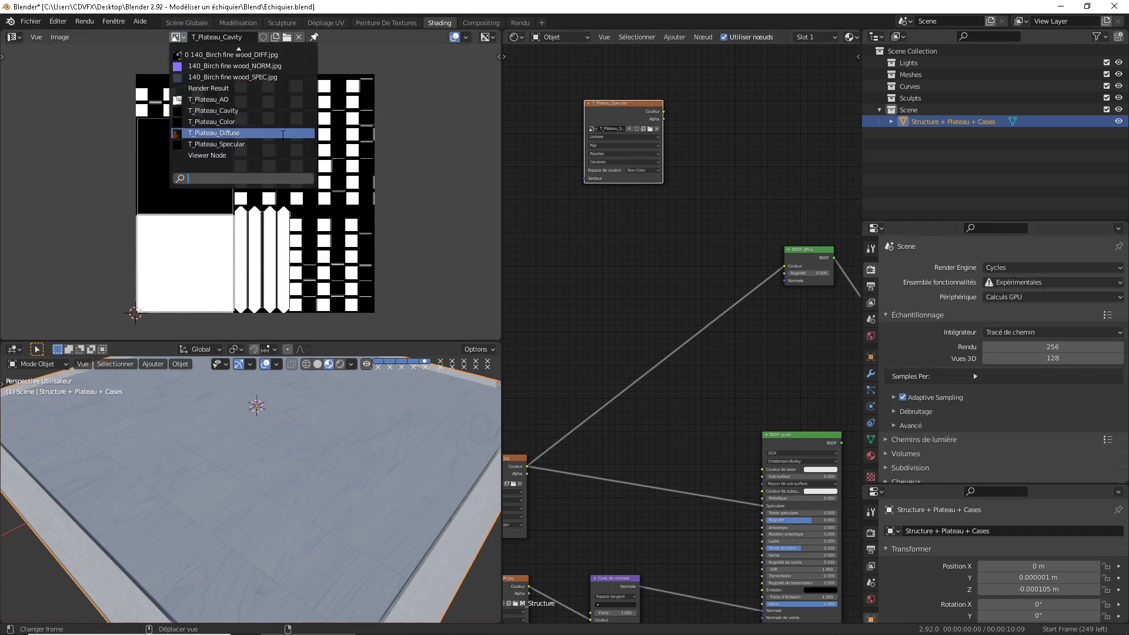
click(292, 133)
scroll(965, 388, down, 6)
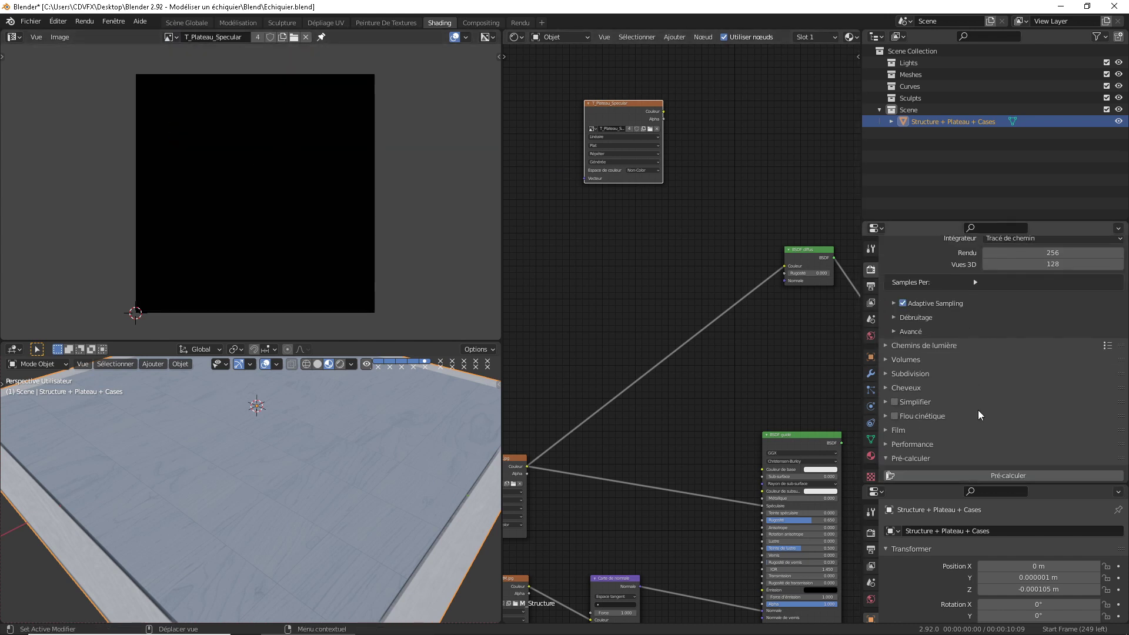
click(1025, 428)
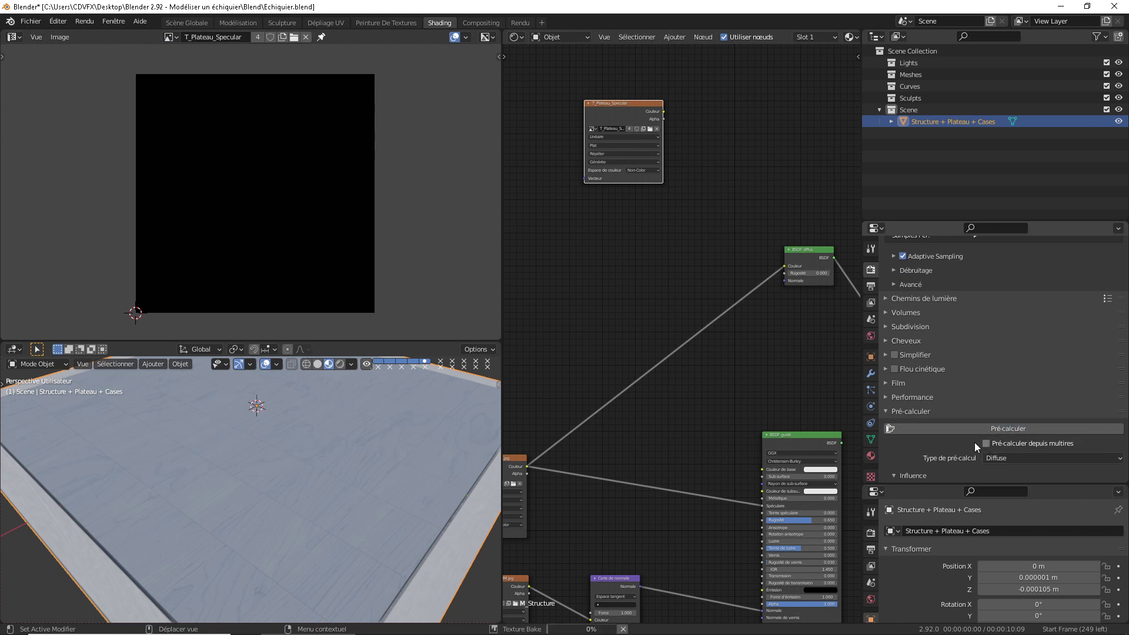
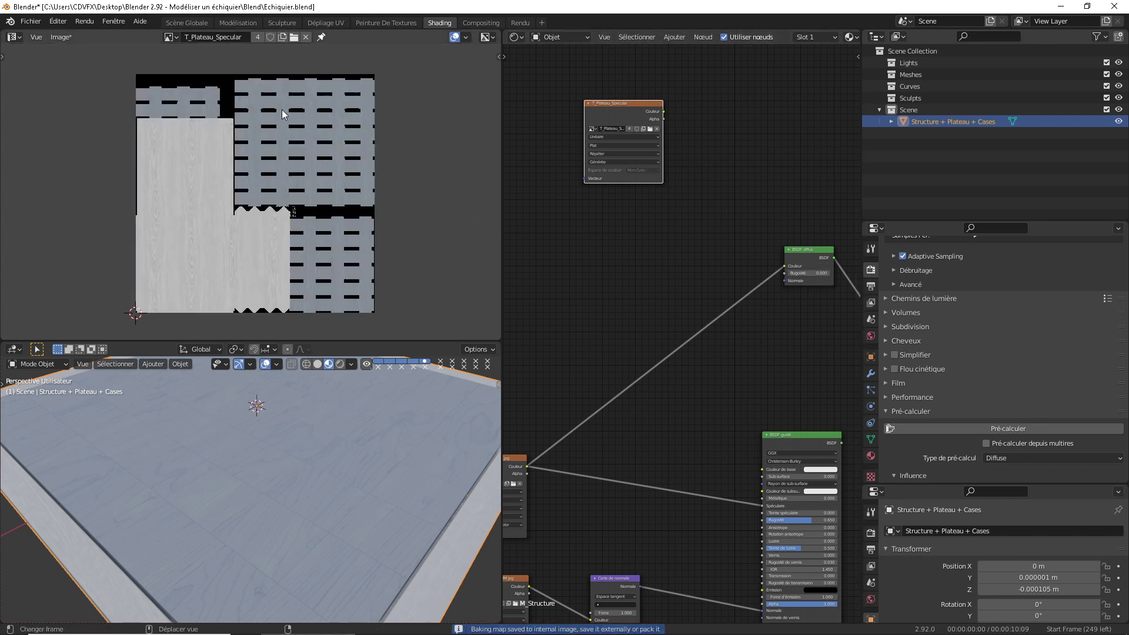
Save the baked image as T_Plateau_Specular.png in the Textures folder, as an 8-bit BW PNG with 0% compression
click(62, 36)
click(104, 145)
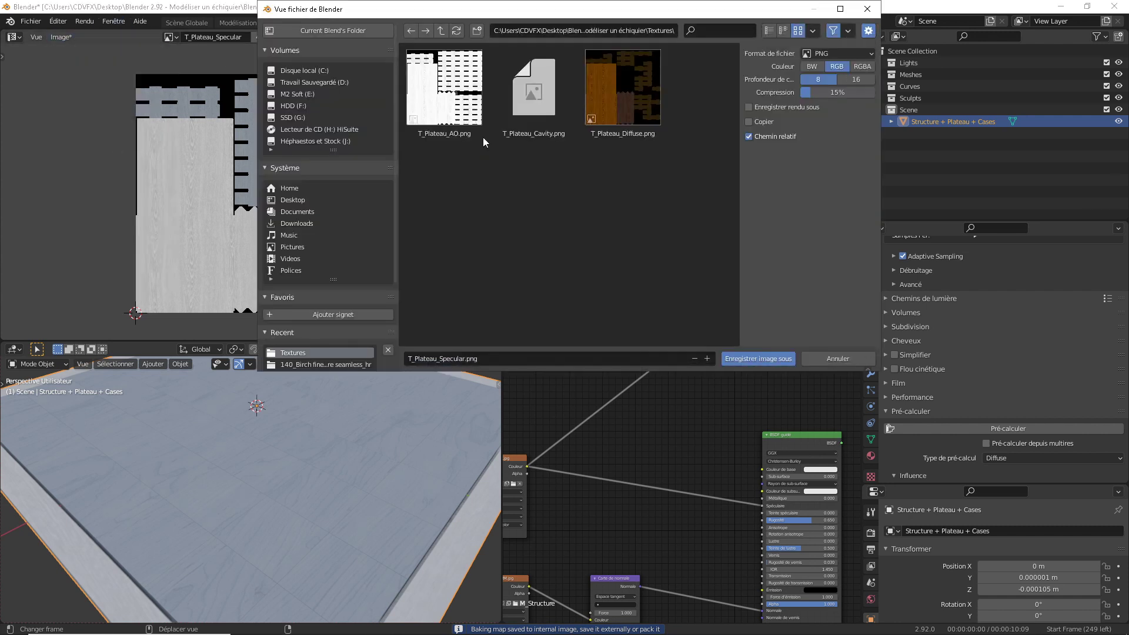
click(813, 66)
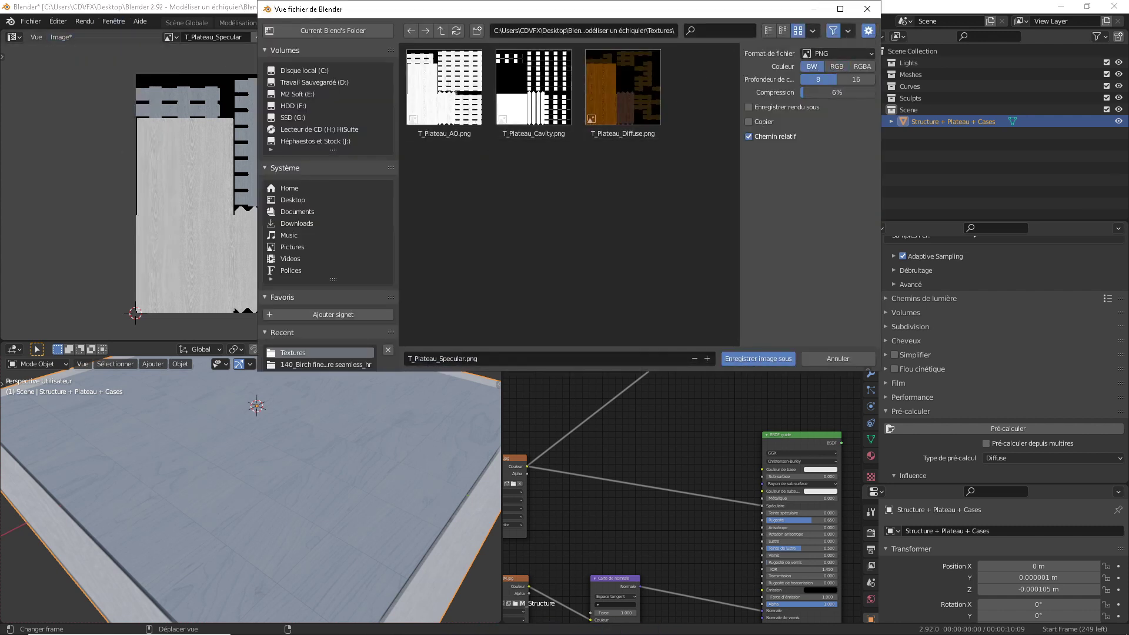
drag(837, 92, 803, 92)
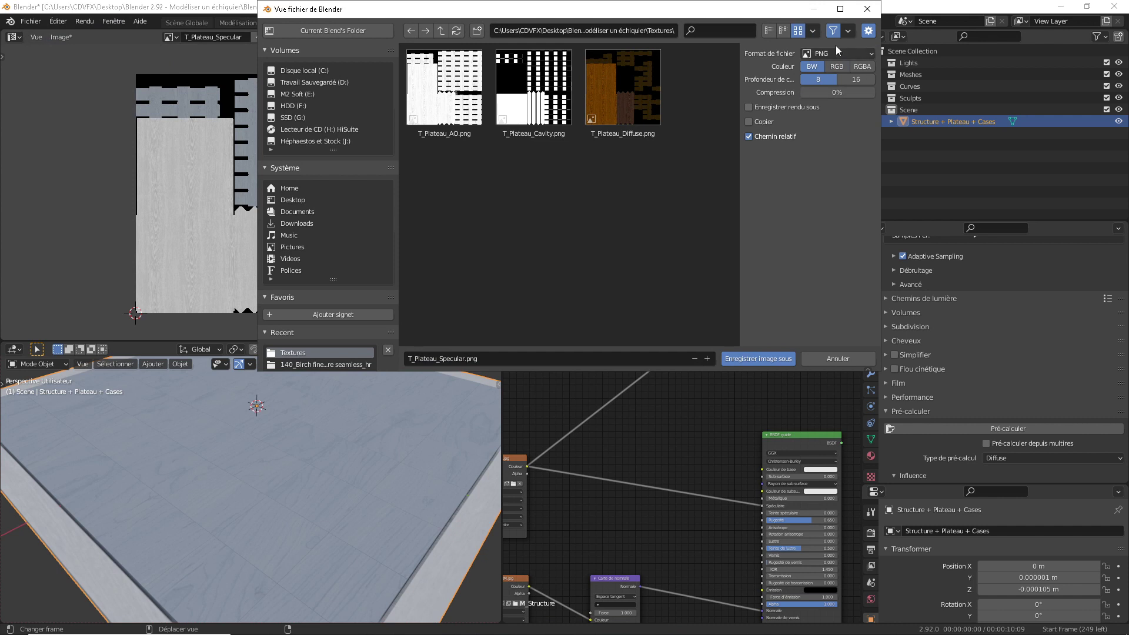
click(764, 359)
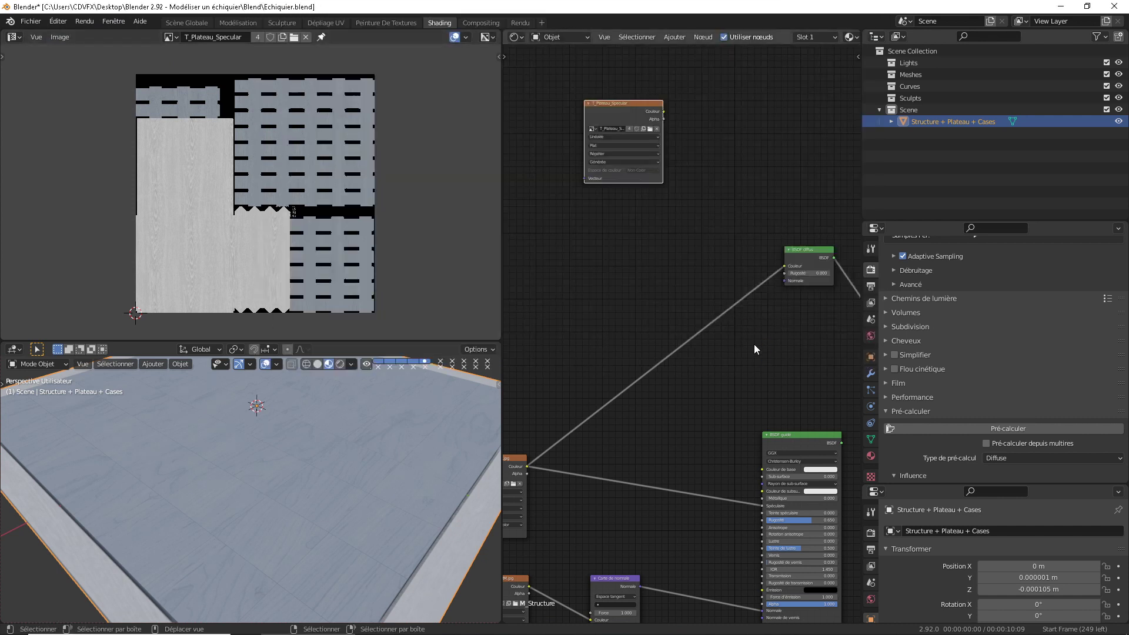
Preview M_Structure's Normal Map node and its normal texture on the model to compare their outputs
scroll(755, 349, down, 2)
middle_drag(760, 348, 774, 315)
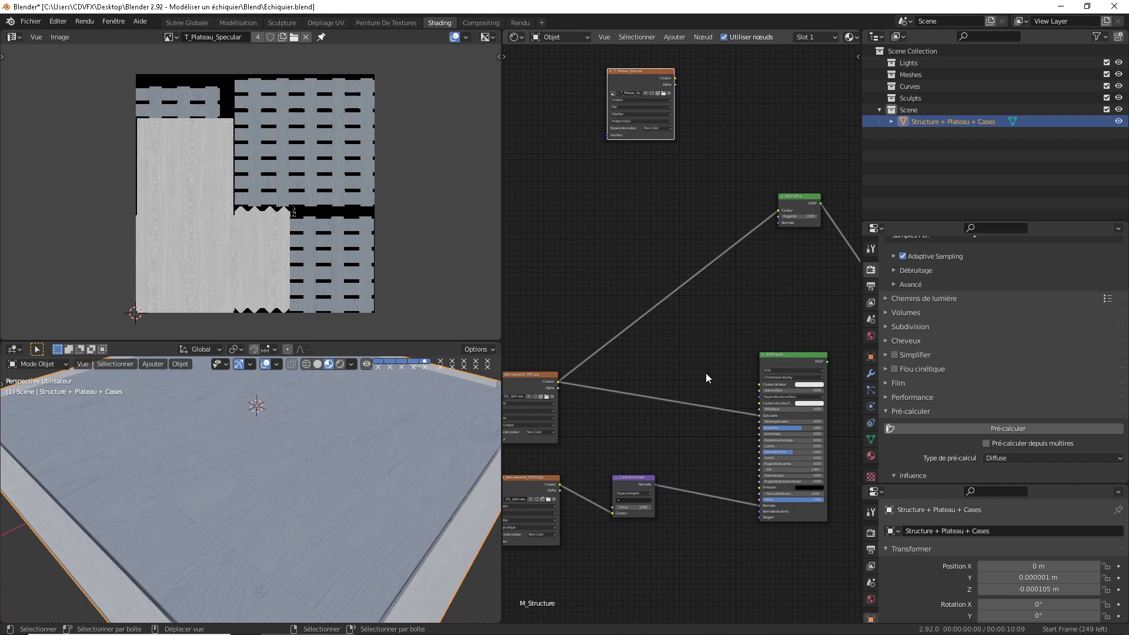
scroll(676, 423, up, 1)
drag(628, 489, 640, 486)
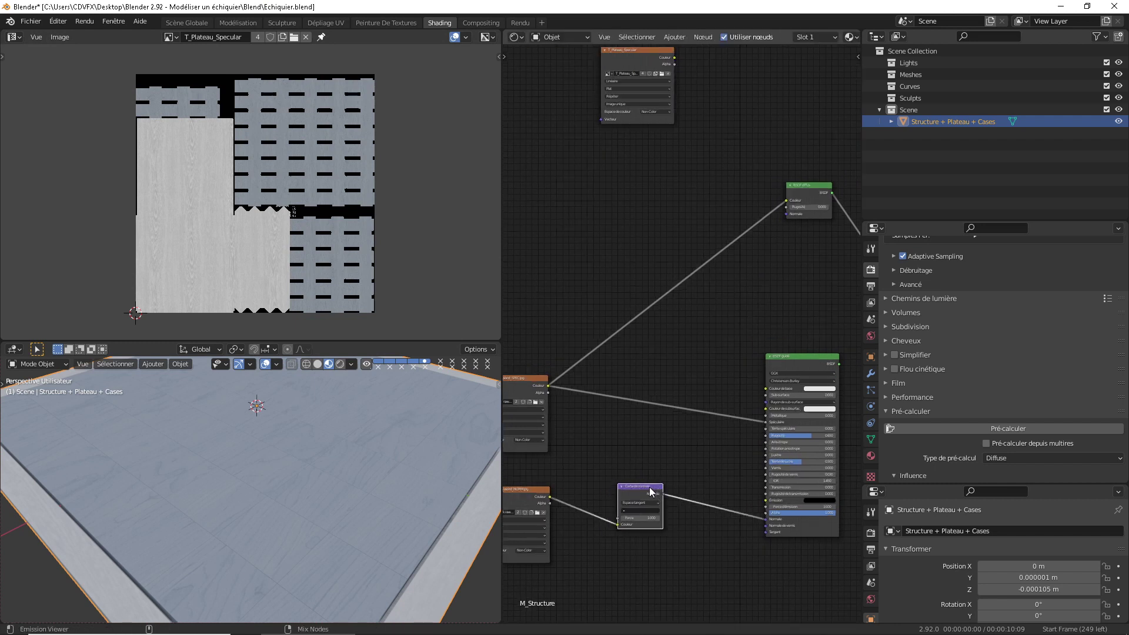
ctrl+shift+click(650, 487)
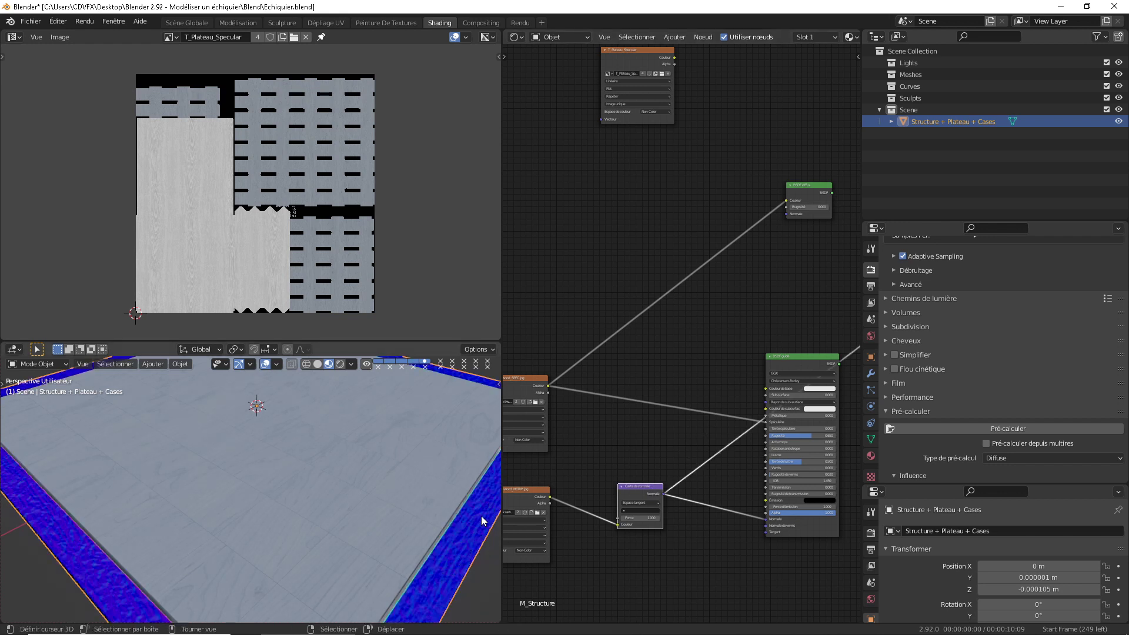
ctrl+shift+click(543, 495)
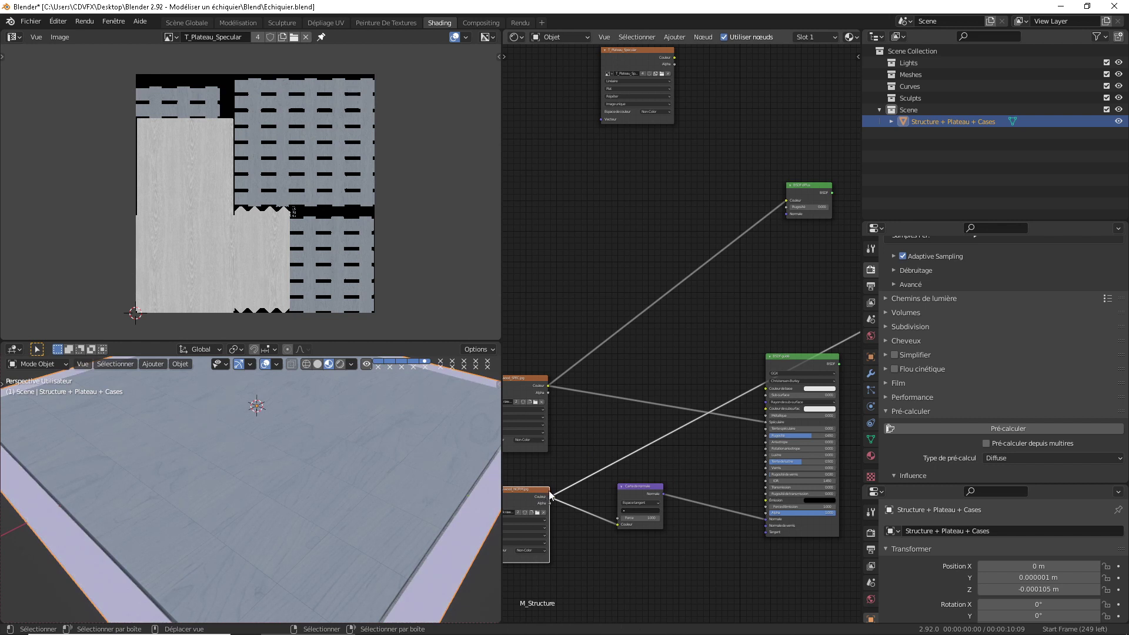
ctrl+shift+click(644, 486)
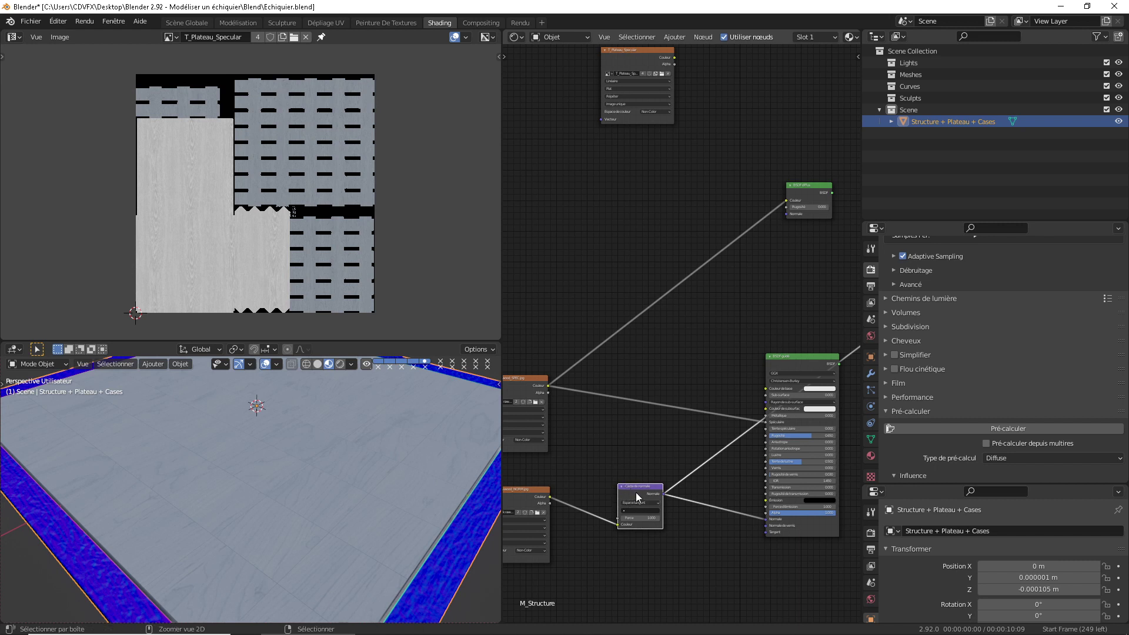
In M_Structure, delete the specular texture node and wire the dark raw wood normal texture through the Diffuse BSDF to the material output
ctrl+shift+click(532, 489)
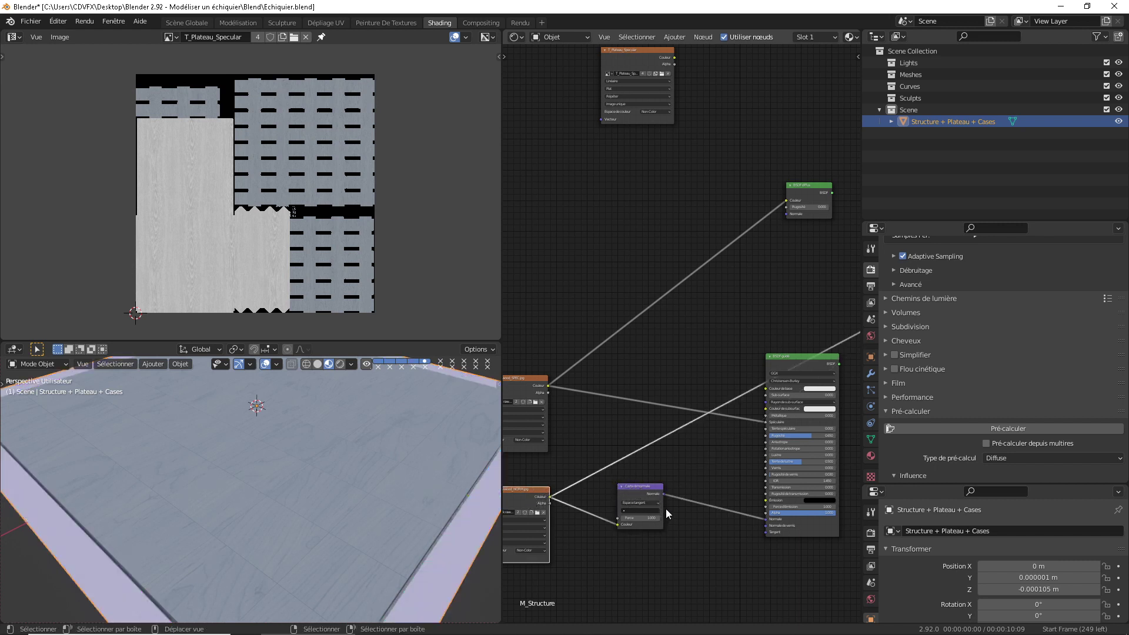
drag(663, 494, 686, 390)
drag(551, 497, 759, 293)
drag(559, 323, 529, 419)
key(Delete)
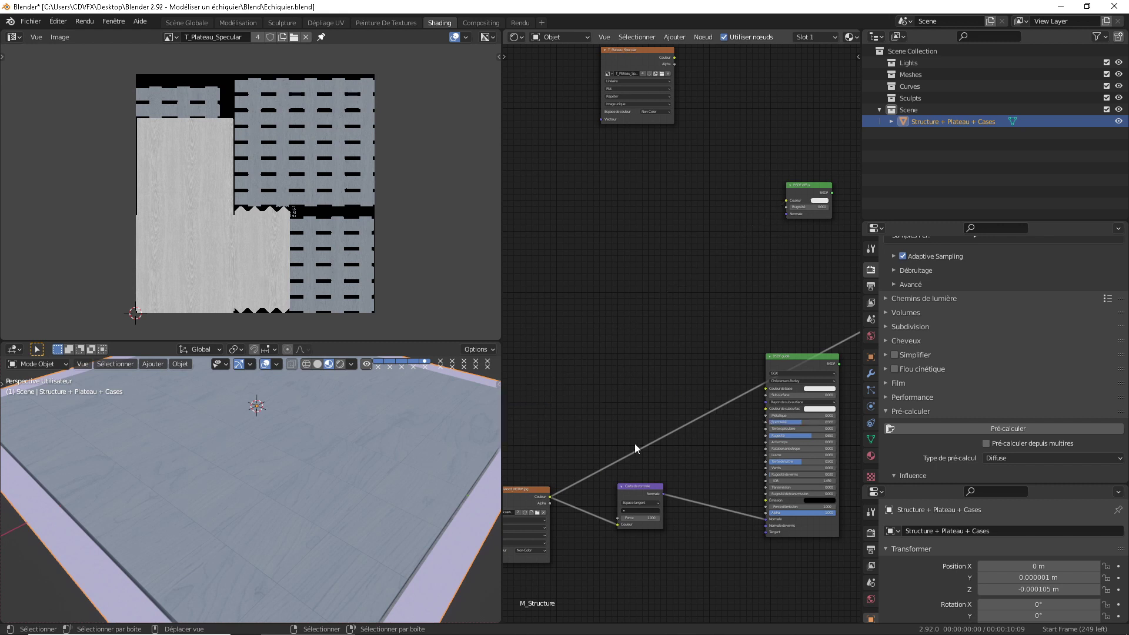
drag(550, 497, 787, 201)
middle_drag(782, 241, 609, 268)
drag(659, 218, 751, 353)
key(ctrl+x)
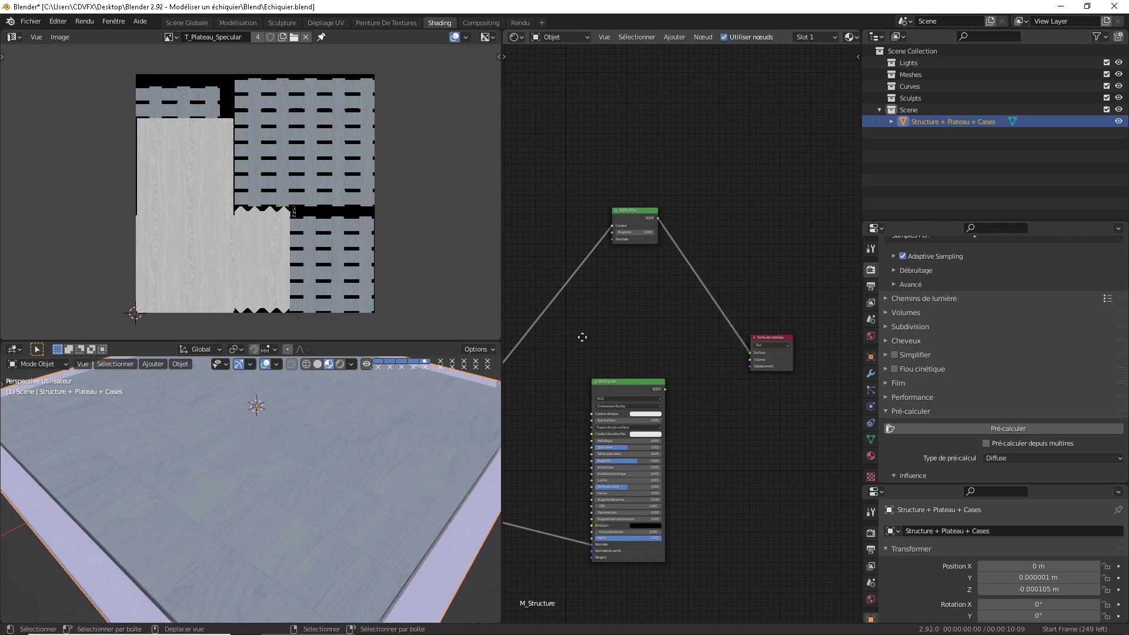
Delete M_Structure's Normal Map and Principled BSDF nodes and gather the normal texture and Diffuse BSDF beside the material output
scroll(553, 441, down, 1)
middle_drag(553, 441, 699, 355)
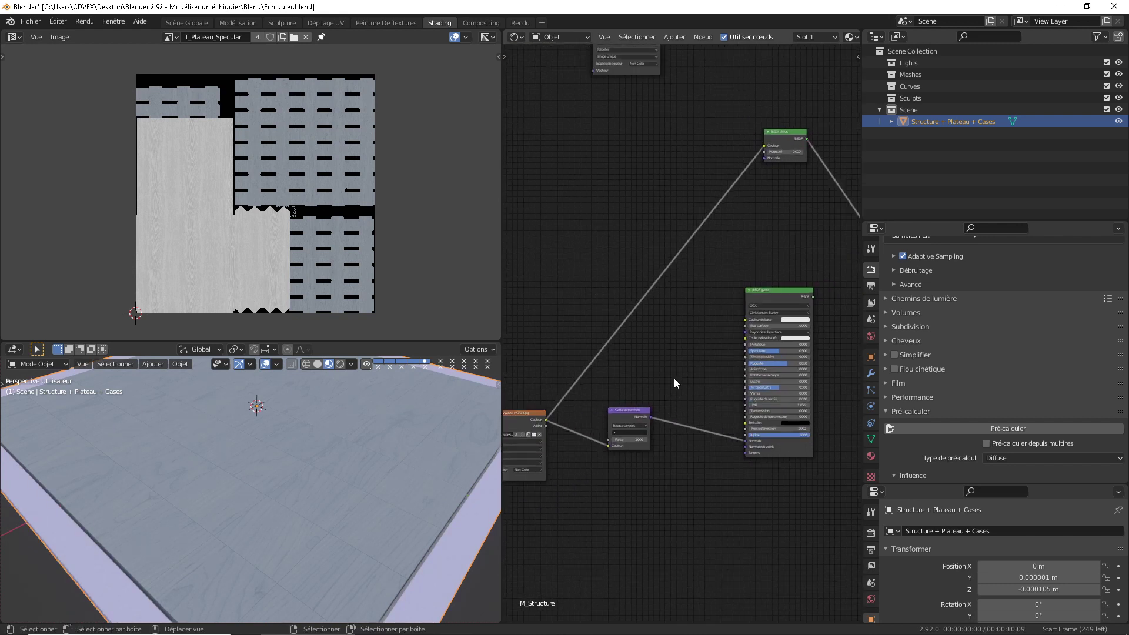
drag(674, 380, 618, 458)
key(x)
key(x)
drag(533, 413, 675, 138)
middle_drag(800, 104, 716, 189)
drag(716, 188, 560, 292)
drag(580, 225, 588, 337)
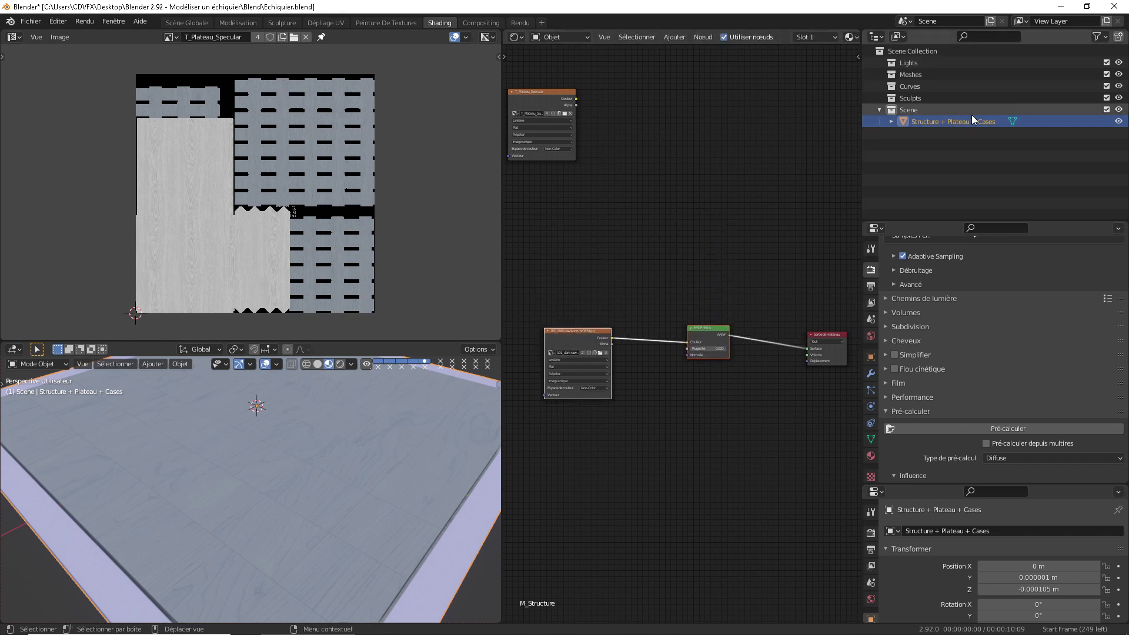
Replace the image in M_Structure's bake target node with a new one named T_Plateau_Normal, set to Non-Color, and make the node active
click(570, 113)
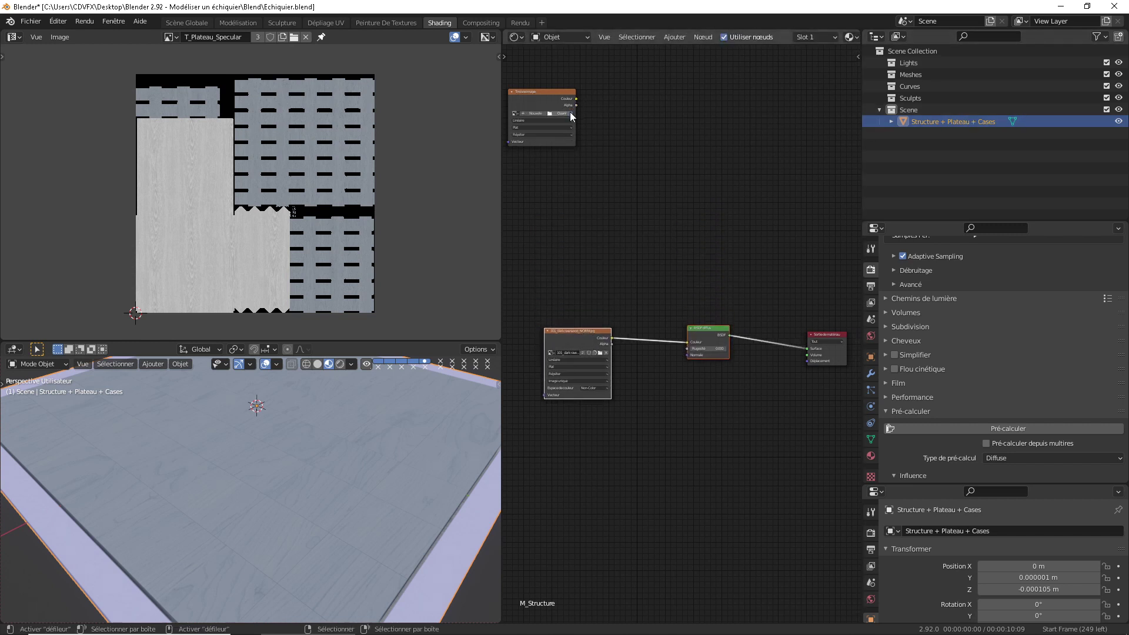
click(533, 114)
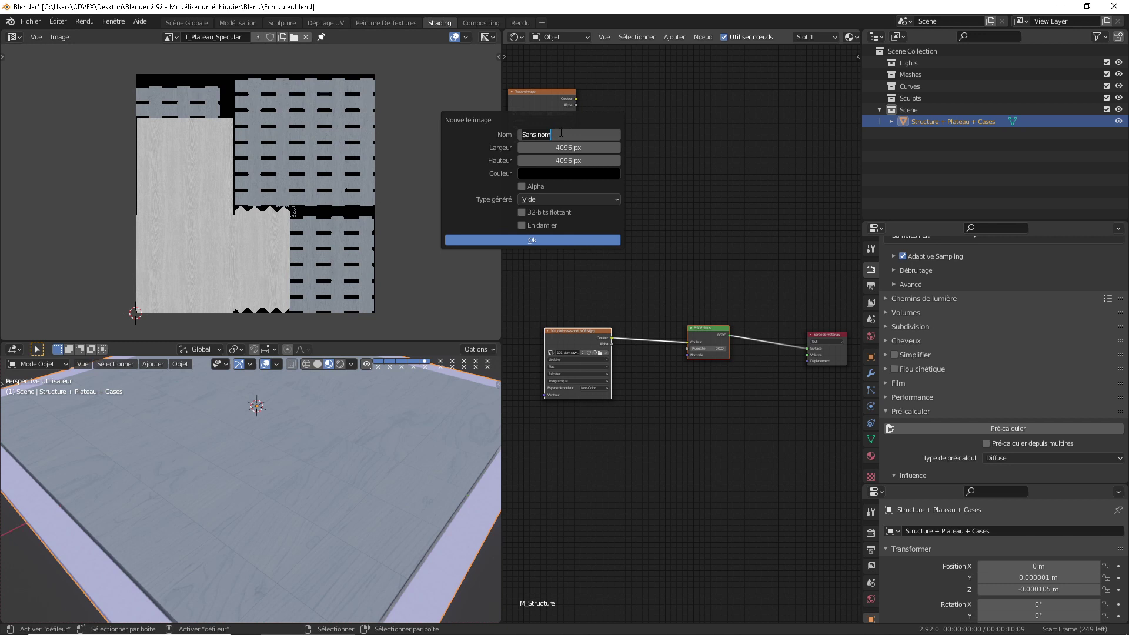
text(T_Plateau_Normal)
key(Return)
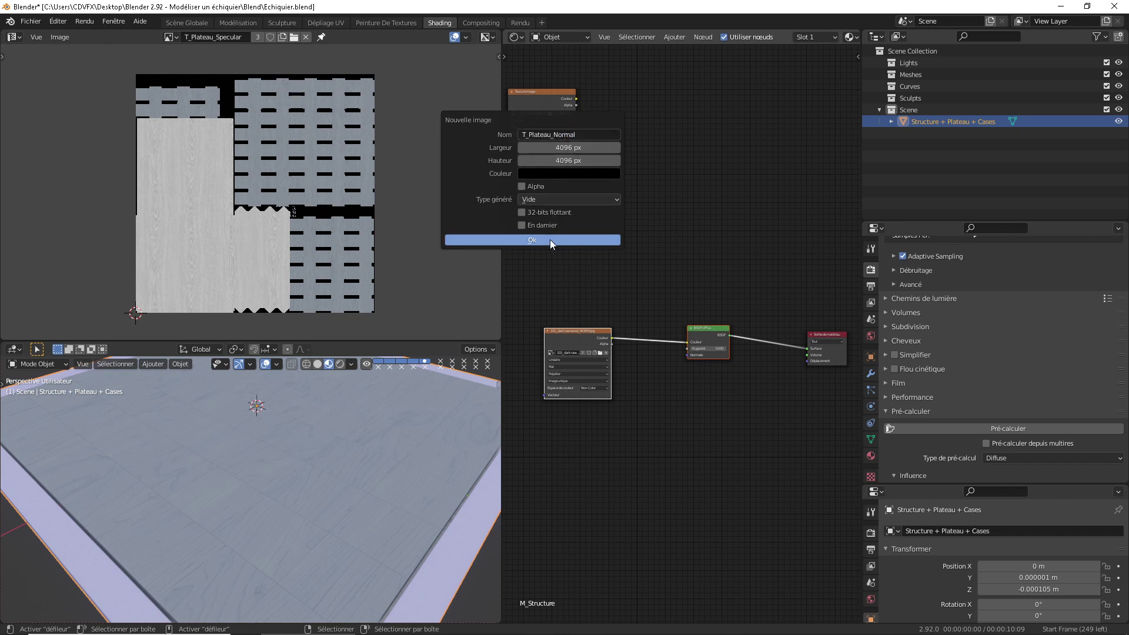
click(550, 238)
click(567, 149)
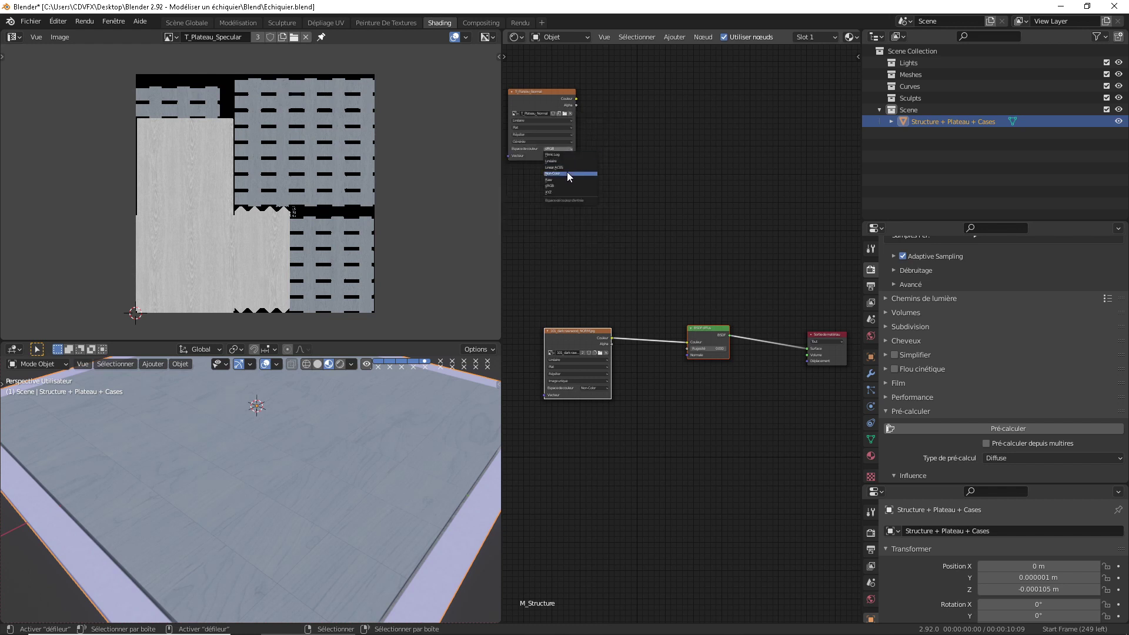
click(546, 93)
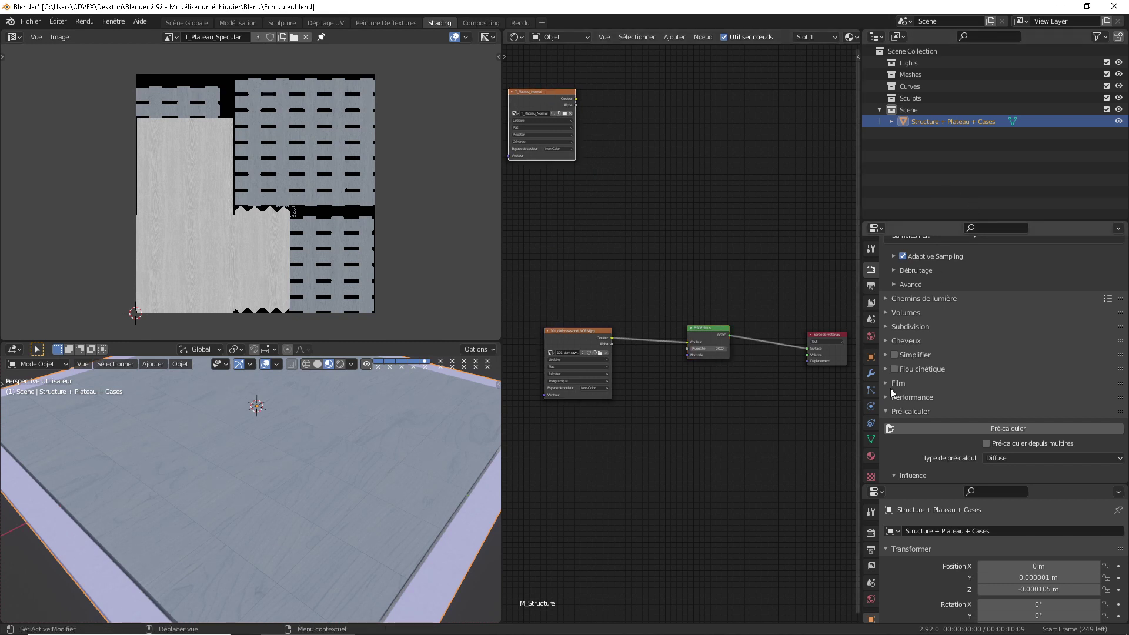
In M_Plateau.001, connect 101_dark raw wood_NORM.jpg to the Diffuse BSDF color and delete the specular texture, Normal Map and Principled BSDF nodes
click(870, 456)
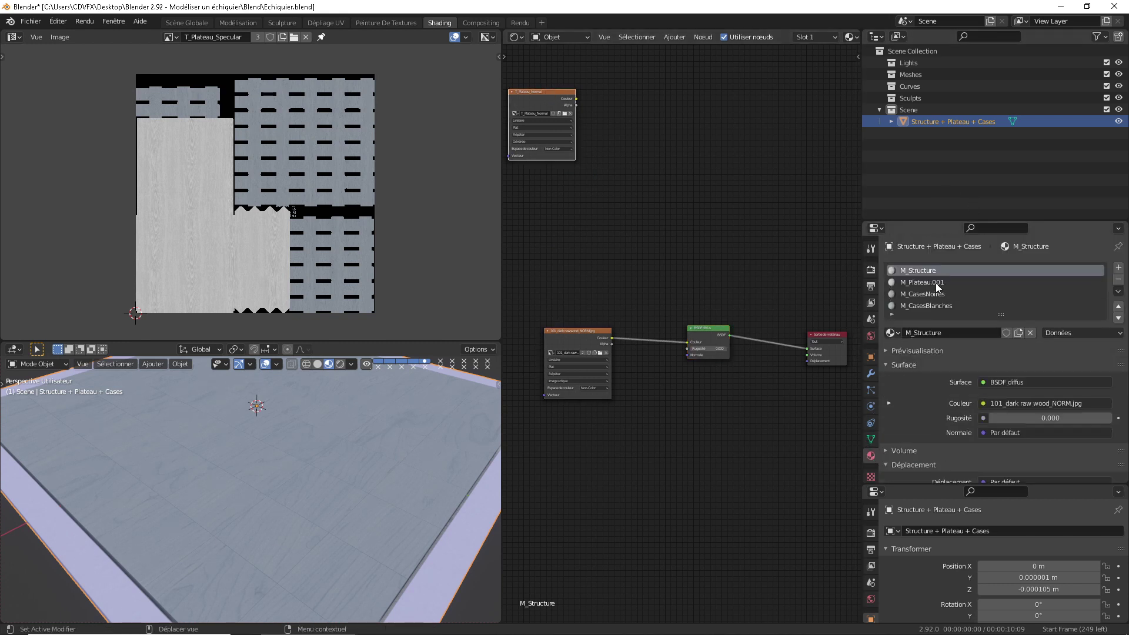
click(935, 282)
key(Home)
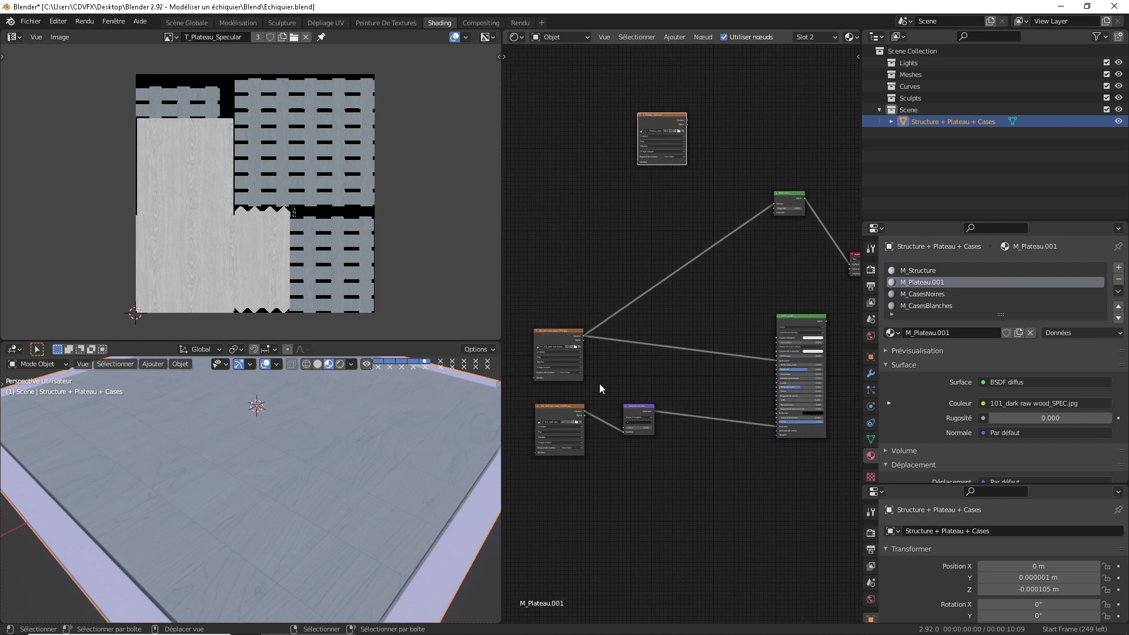
drag(584, 411, 778, 202)
drag(585, 272, 560, 379)
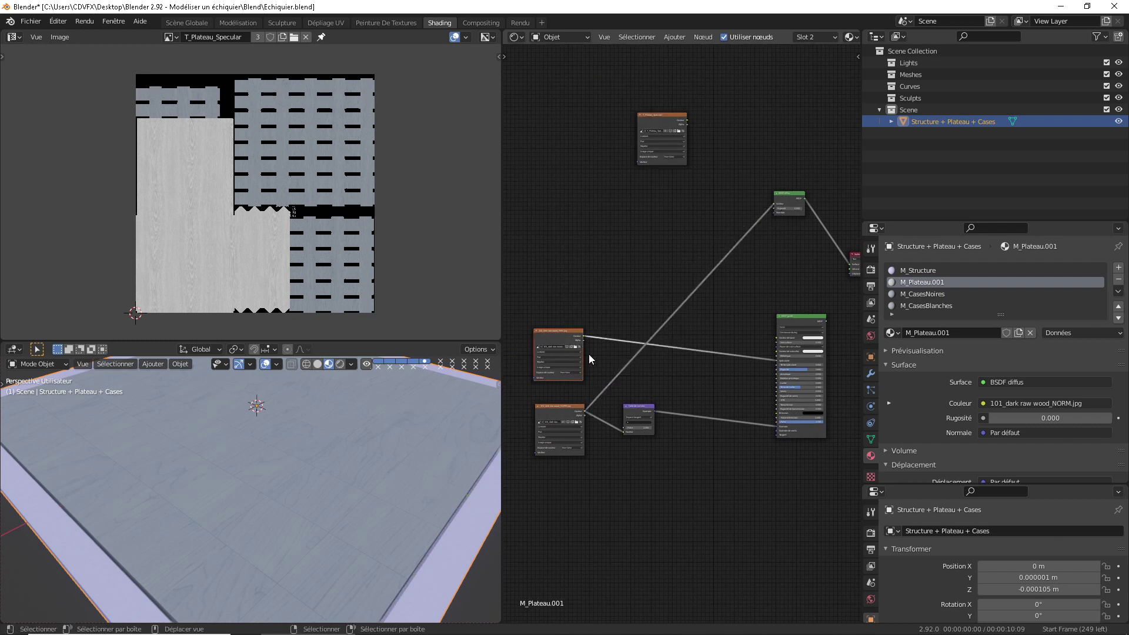
key(x)
drag(665, 390, 646, 447)
key(x)
drag(828, 298, 786, 388)
key(x)
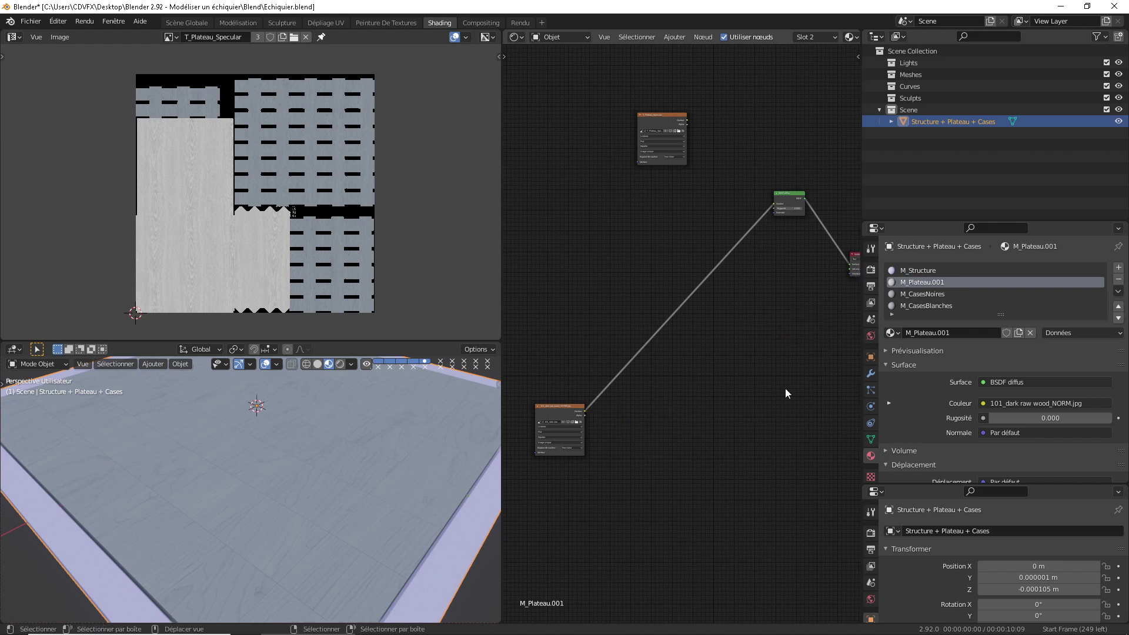
Move M_Plateau.001's normal texture and Diffuse BSDF closer together and assign T_Plateau_Normal to its bake target node
middle_drag(797, 289, 744, 330)
drag(740, 235, 723, 311)
drag(510, 451, 625, 333)
scroll(637, 229, up, 5)
middle_drag(623, 259, 673, 364)
scroll(672, 363, up, 1)
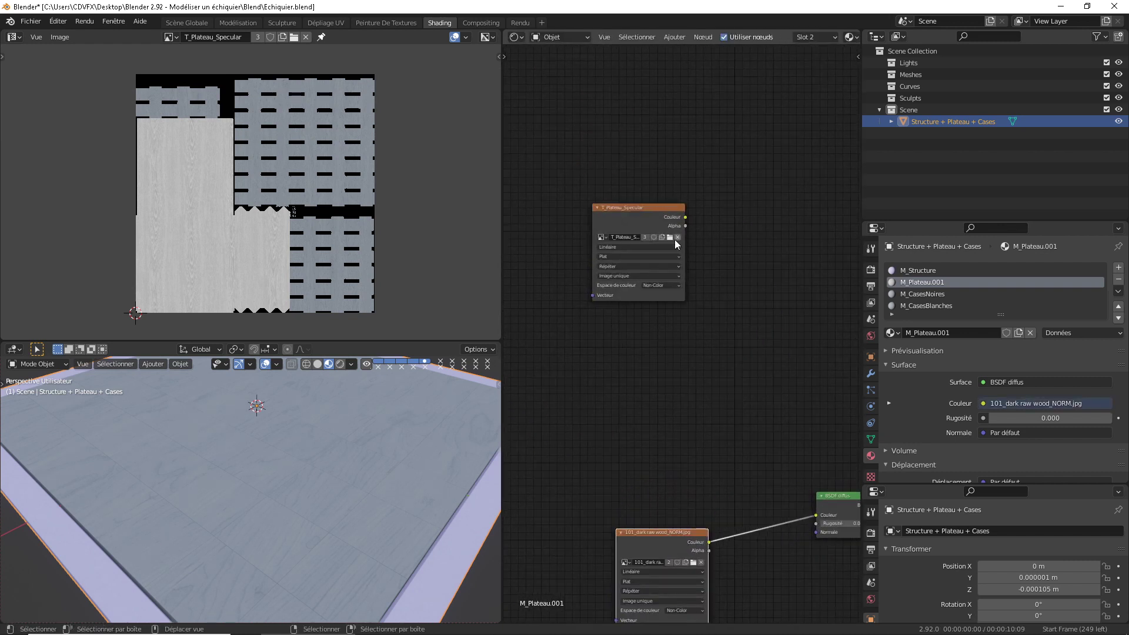
click(676, 238)
click(603, 237)
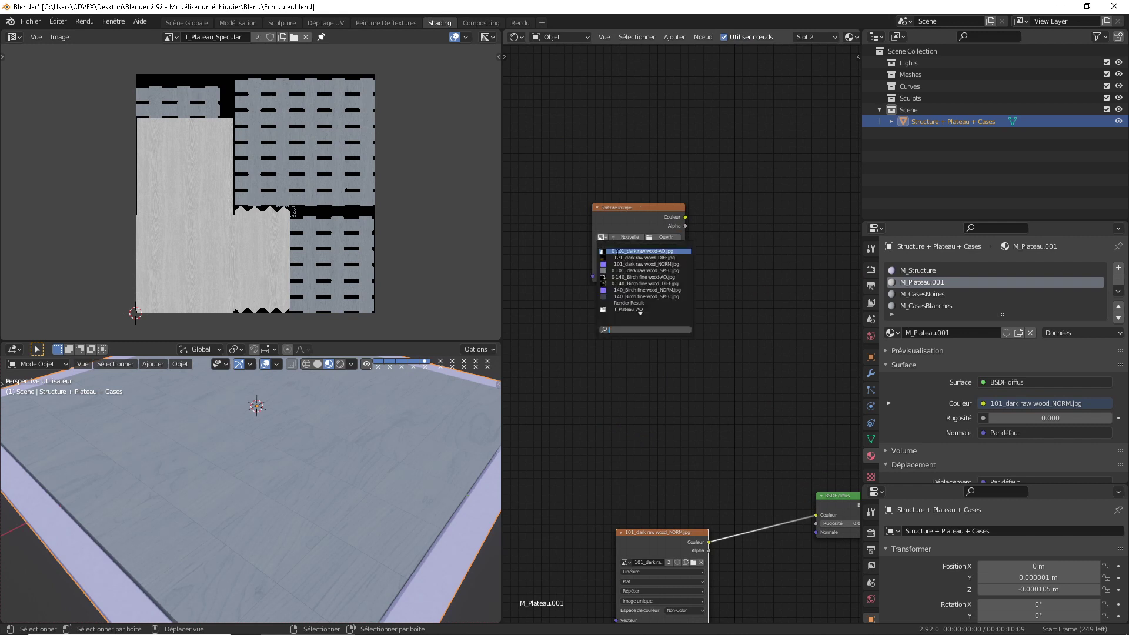
click(653, 302)
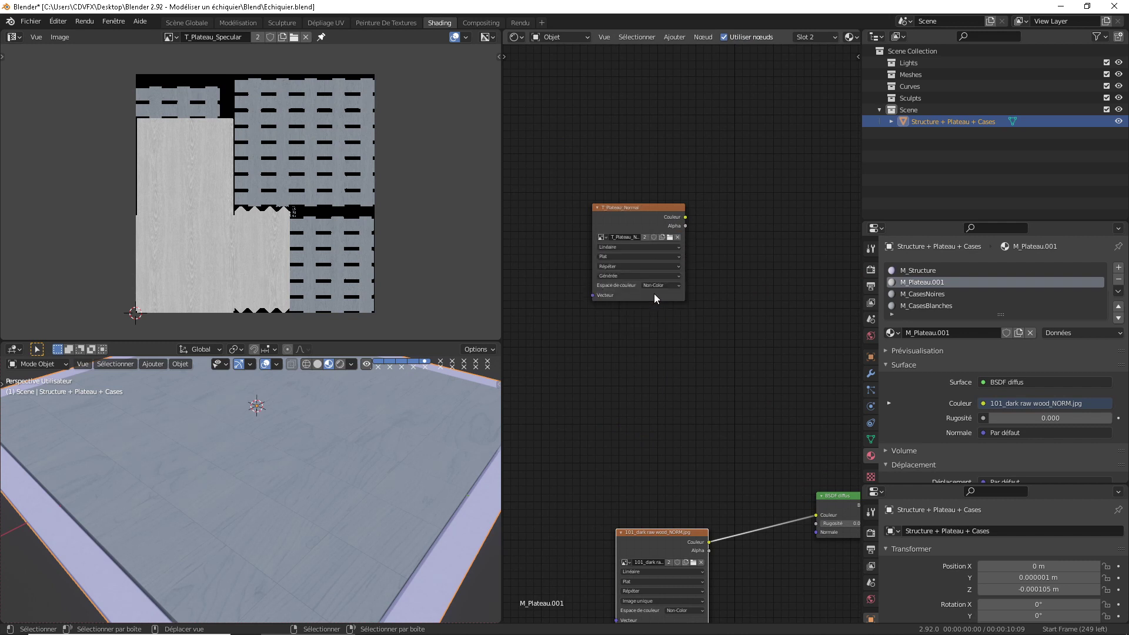
In M_CasesNoires, delete the specular texture, Normal Map and Principled BSDF nodes and connect 140_Birch fine wood_NORM.jpg to the Diffuse BSDF color
click(919, 270)
click(941, 294)
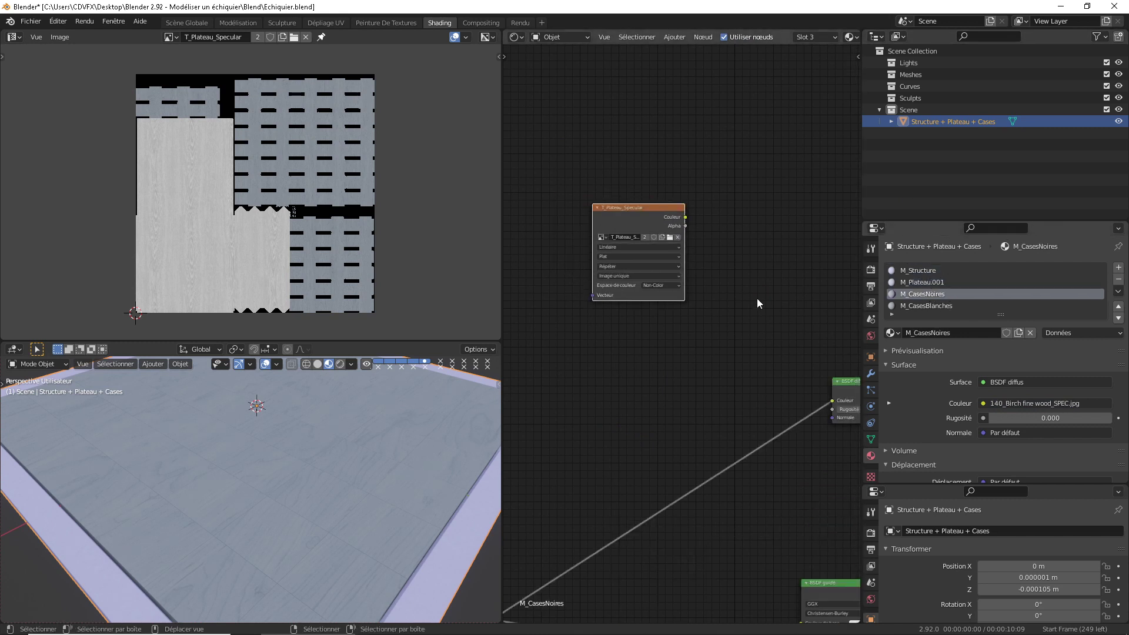
key(Home)
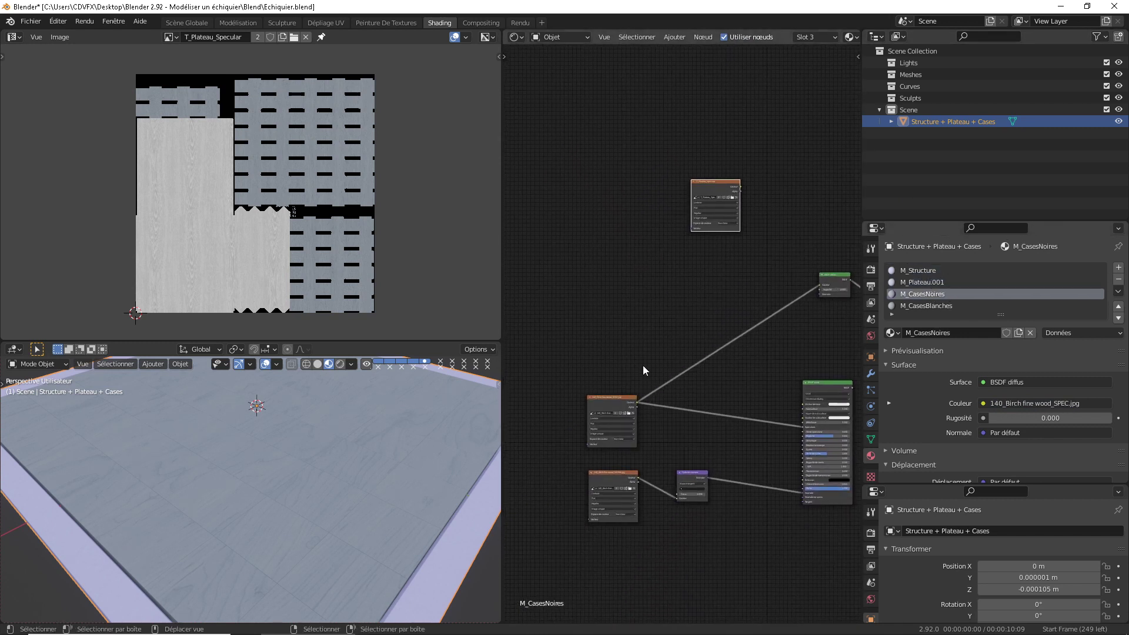
drag(644, 366, 607, 415)
key(Delete)
drag(827, 358, 677, 554)
key(Delete)
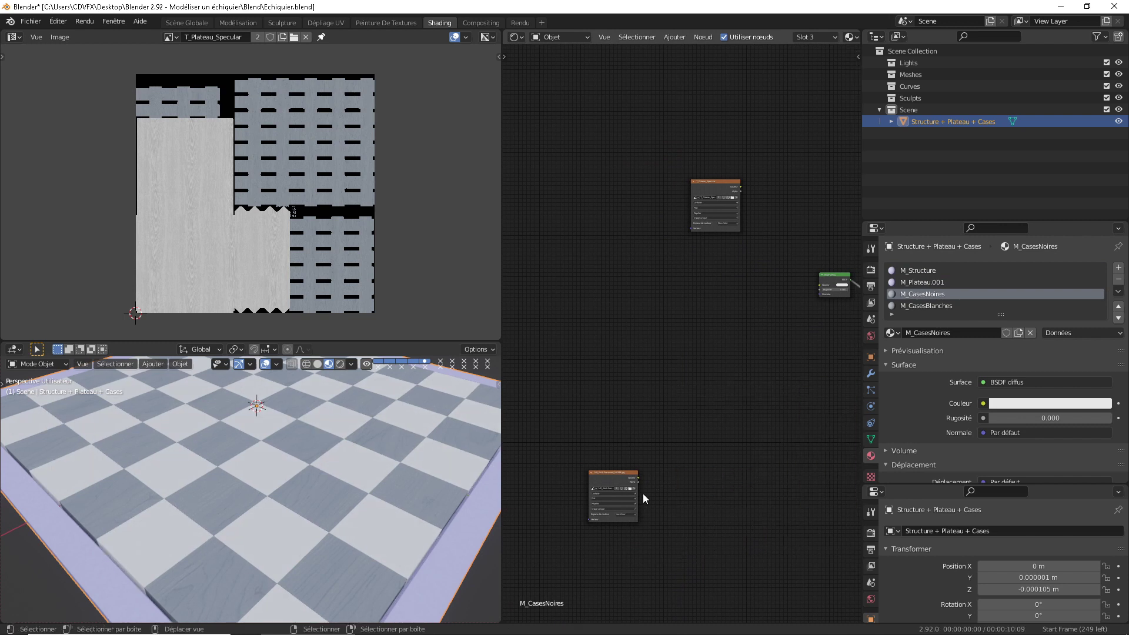
drag(639, 477, 770, 297)
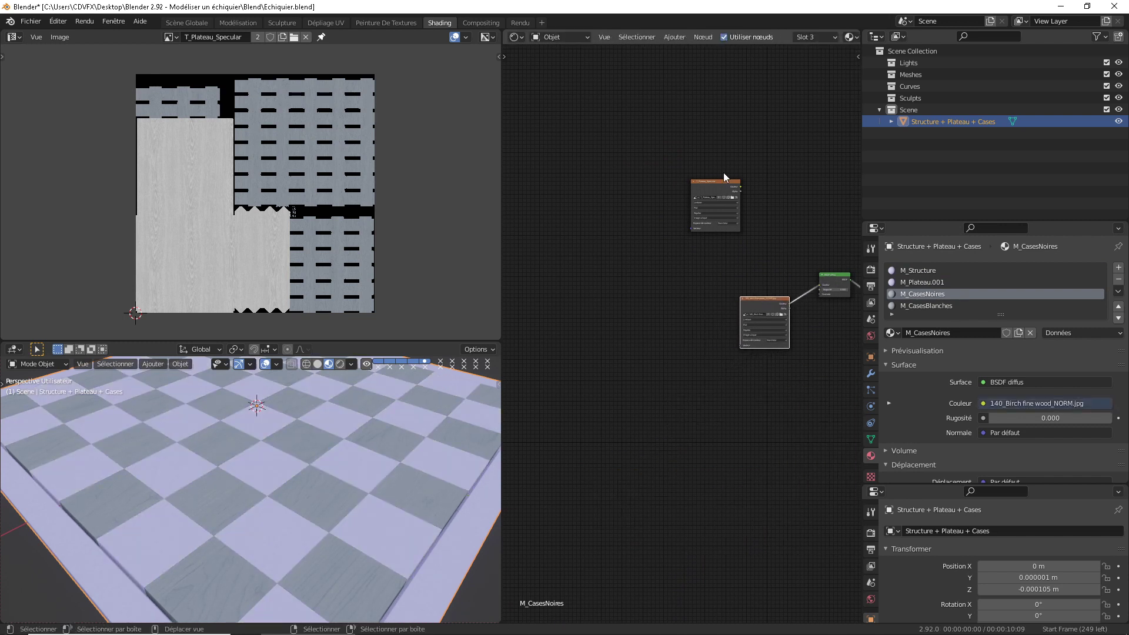
Replace the image in M_CasesNoires' bake target node with T_Plateau_Normal and keep that node active
click(721, 183)
scroll(742, 201, up, 2)
middle_drag(743, 201, 677, 399)
scroll(696, 347, up, 2)
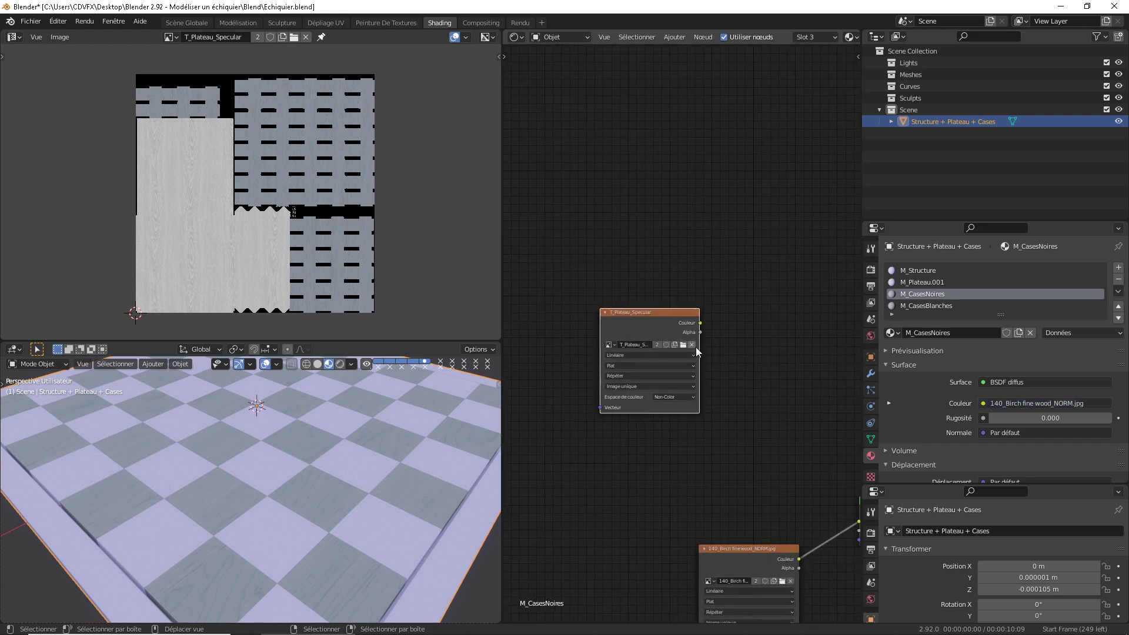
click(693, 345)
click(610, 345)
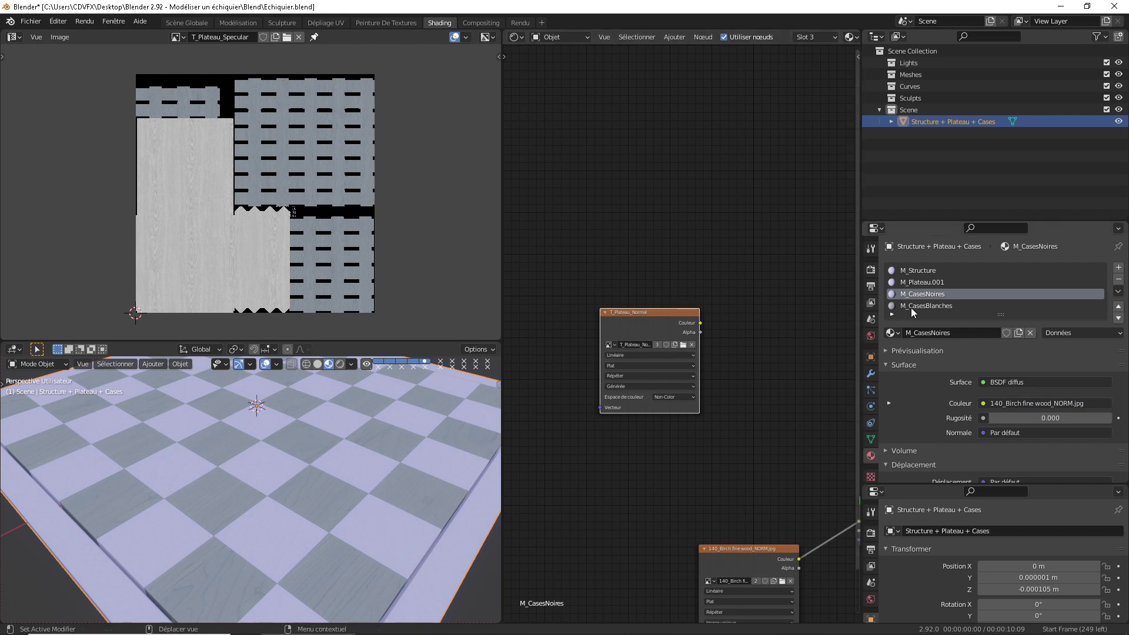
In M_CasesBlanches, keep only the birch normal texture with the Diffuse BSDF and output, and connect the texture to the diffuse color
click(919, 283)
click(923, 271)
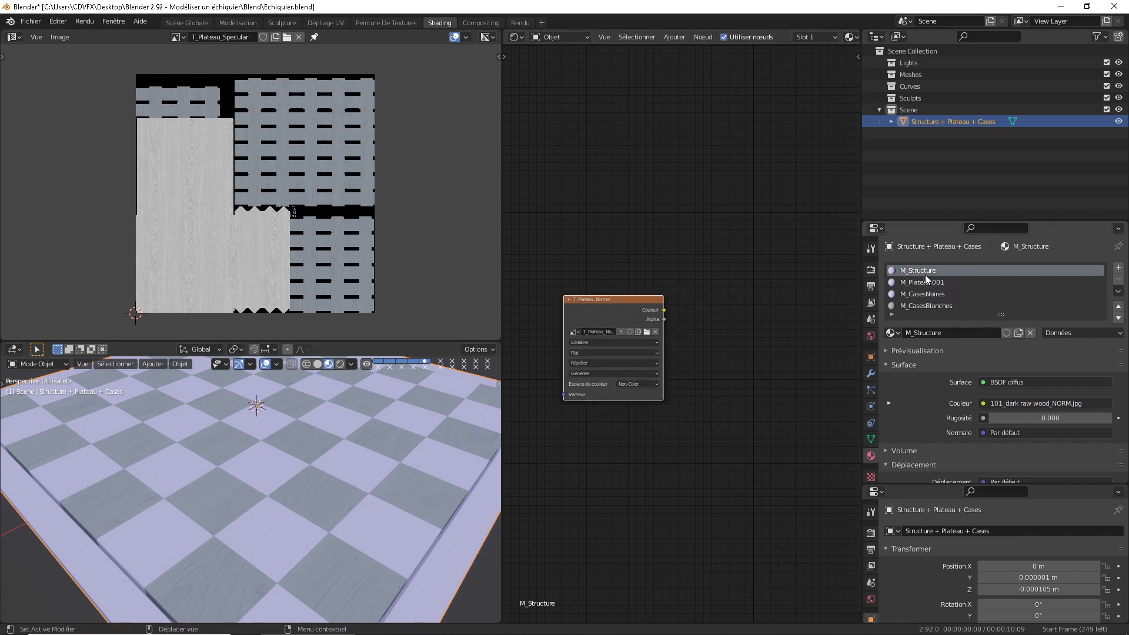
click(935, 305)
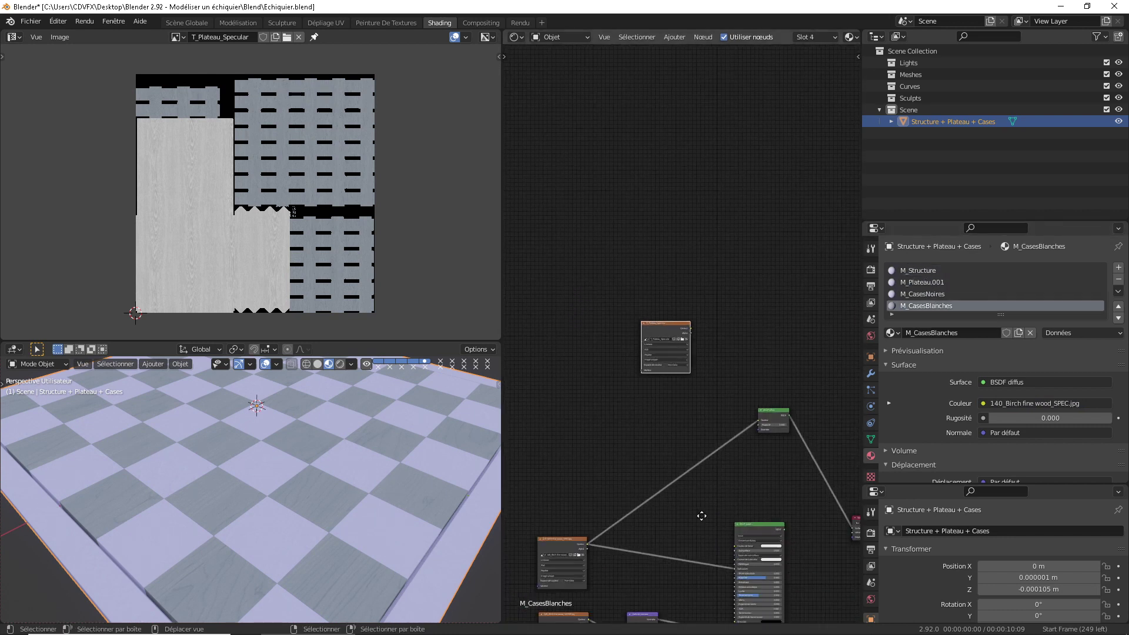
drag(806, 407, 664, 606)
key(x)
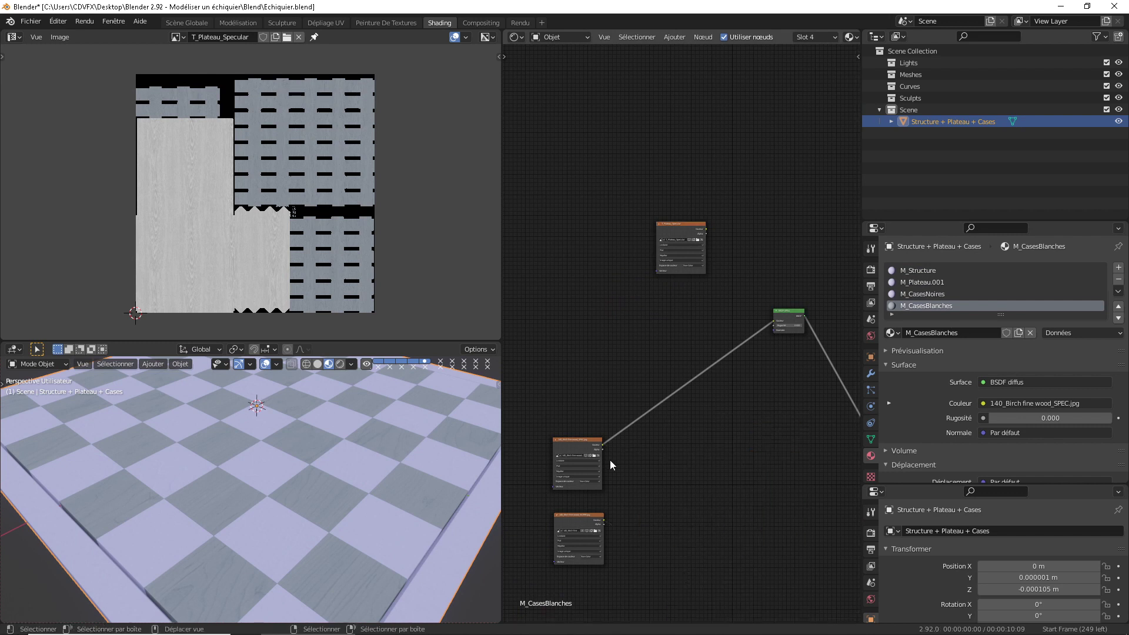
key(x)
drag(586, 520, 731, 322)
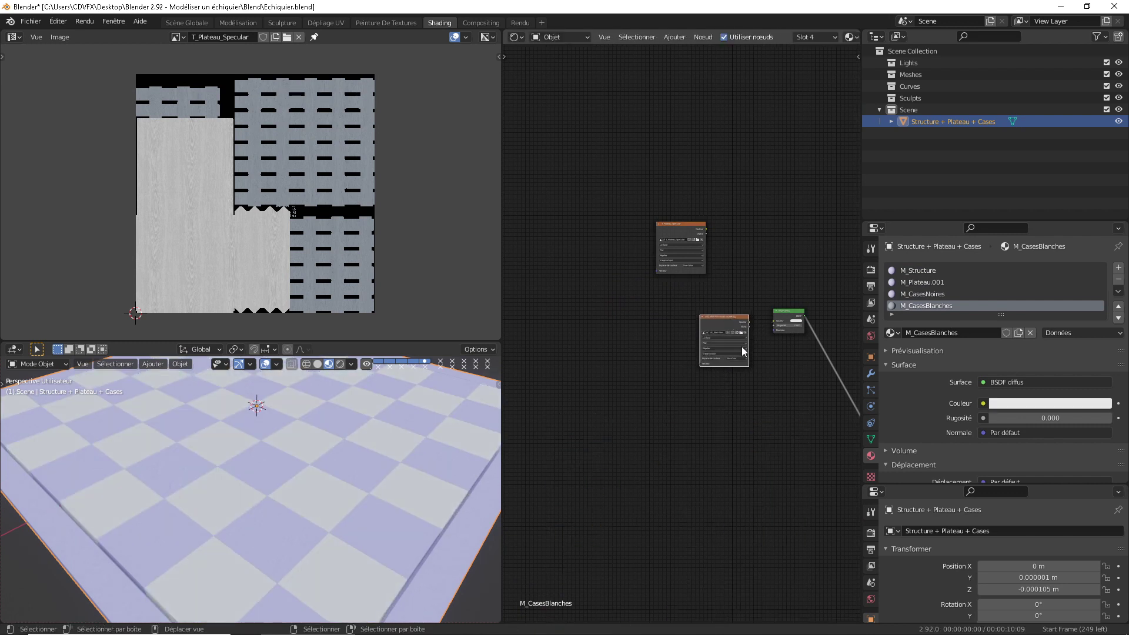
scroll(743, 347, up, 4)
middle_drag(773, 340, 685, 411)
scroll(684, 398, up, 1)
drag(680, 397, 714, 397)
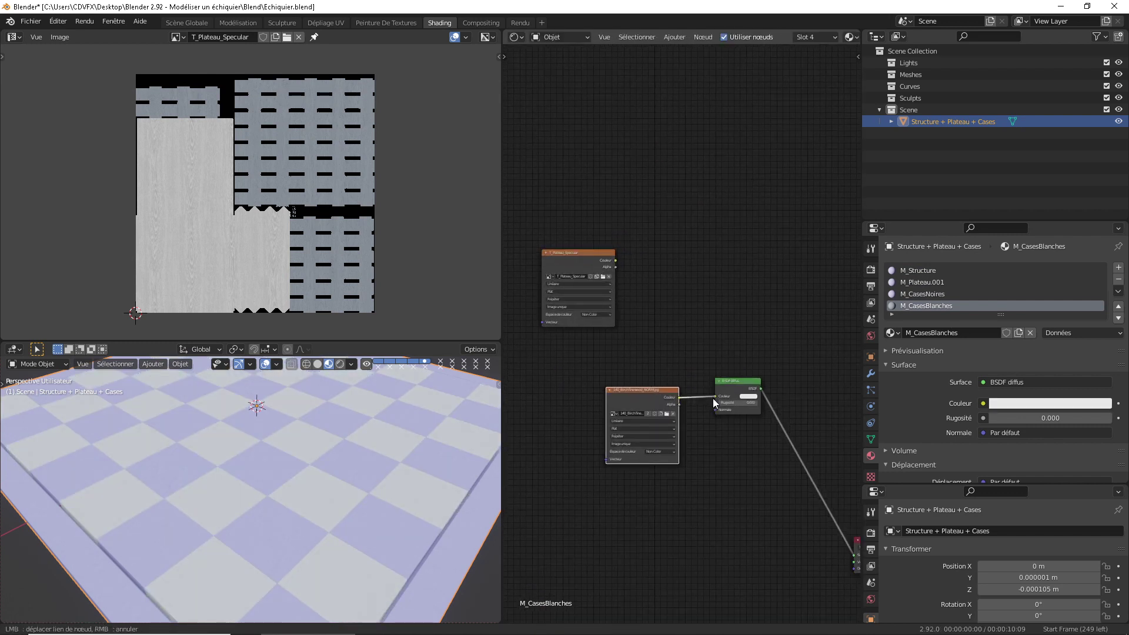
Replace the image in M_CasesBlanches' bake target node with T_Plateau_Normal and keep that node active
click(585, 258)
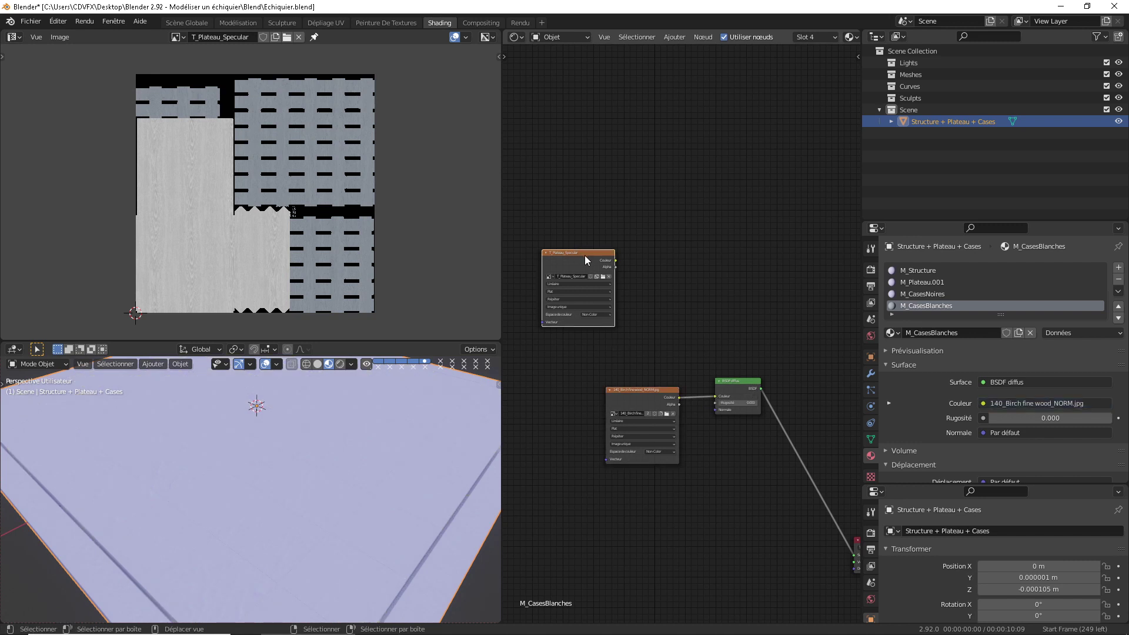
click(609, 276)
click(552, 276)
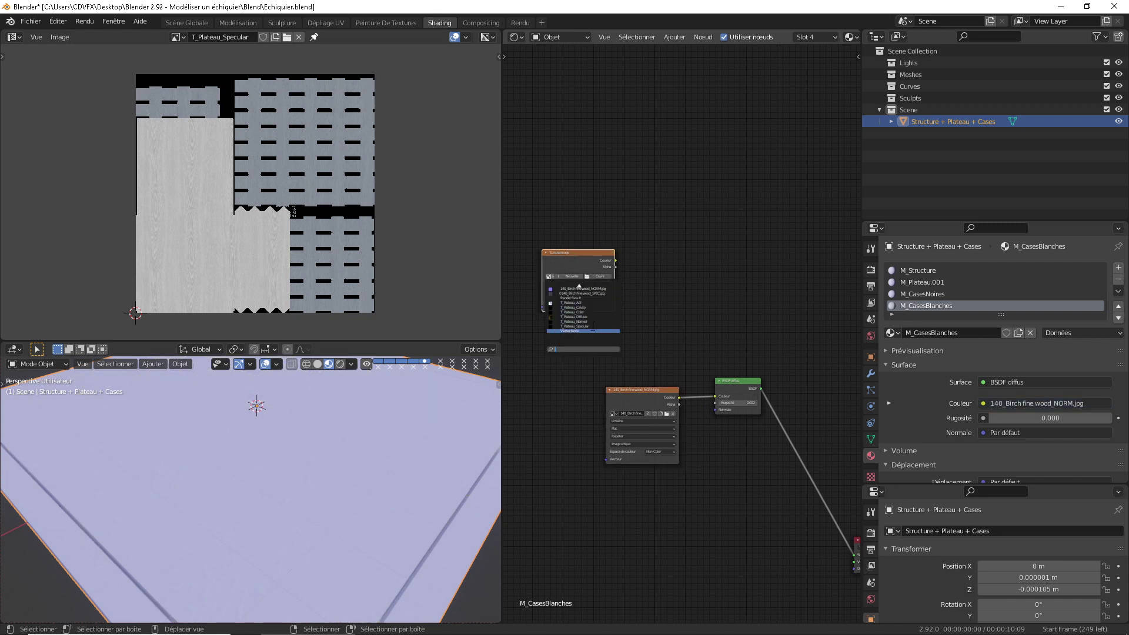
click(573, 322)
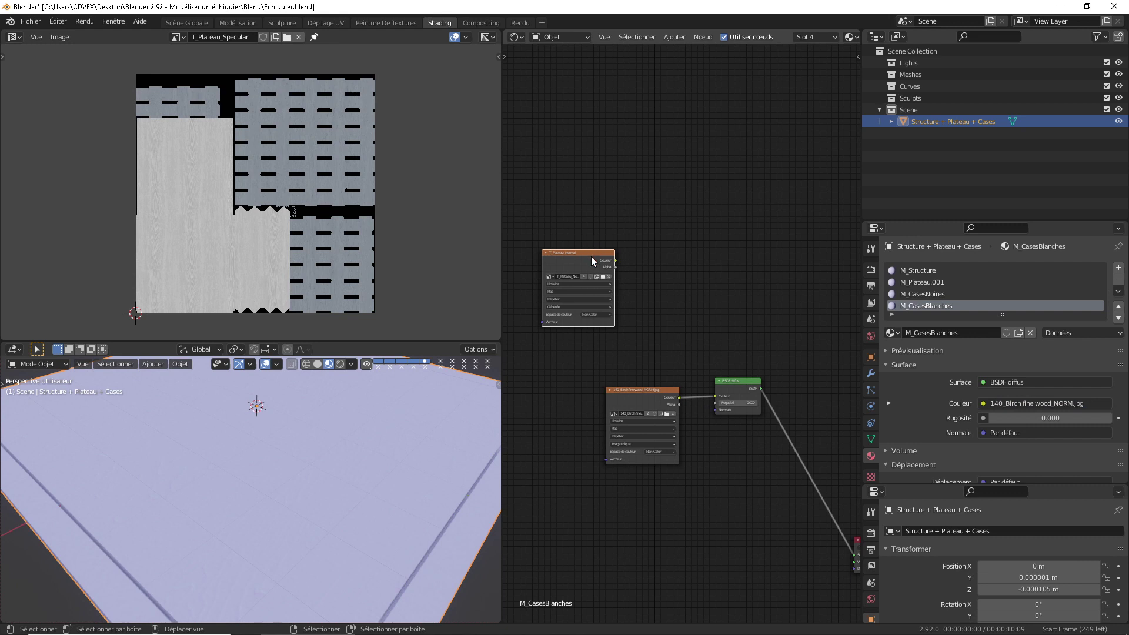
Check the bake target nodes of the other three materials and bake the Diffuse pass into T_Plateau_Normal
click(905, 293)
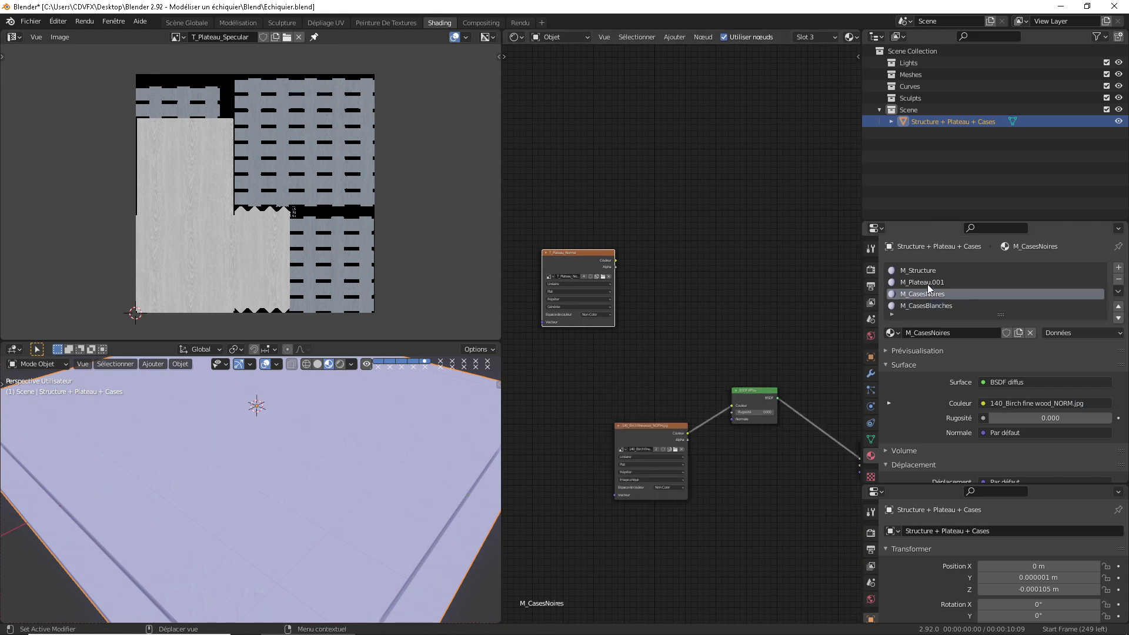
click(927, 283)
click(925, 271)
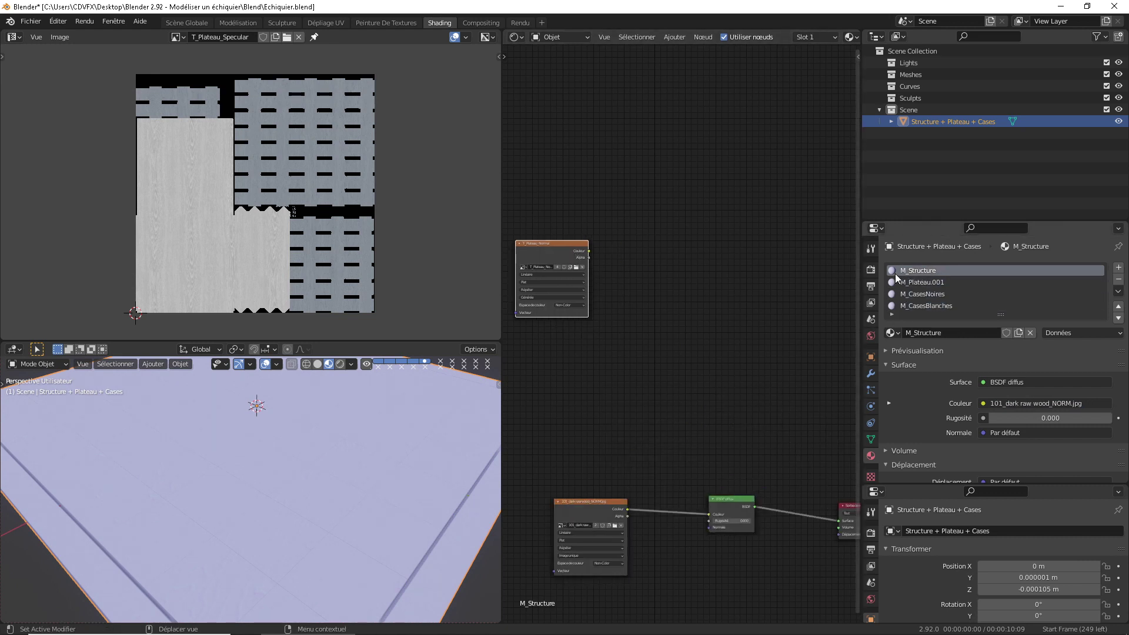
click(872, 269)
scroll(1012, 440, down, 5)
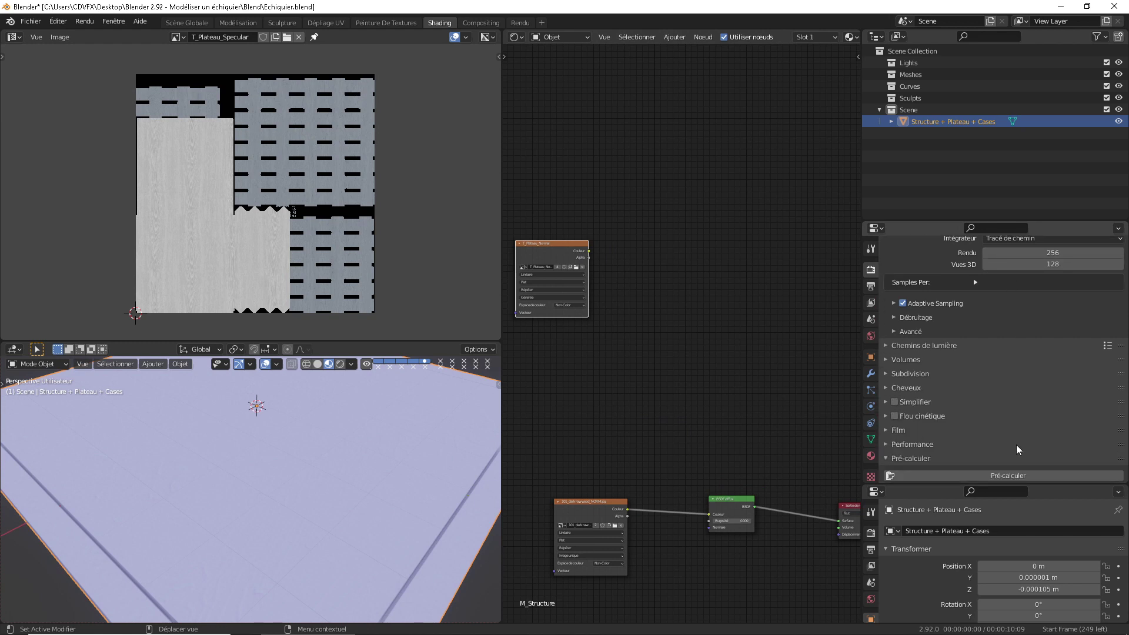
click(1024, 431)
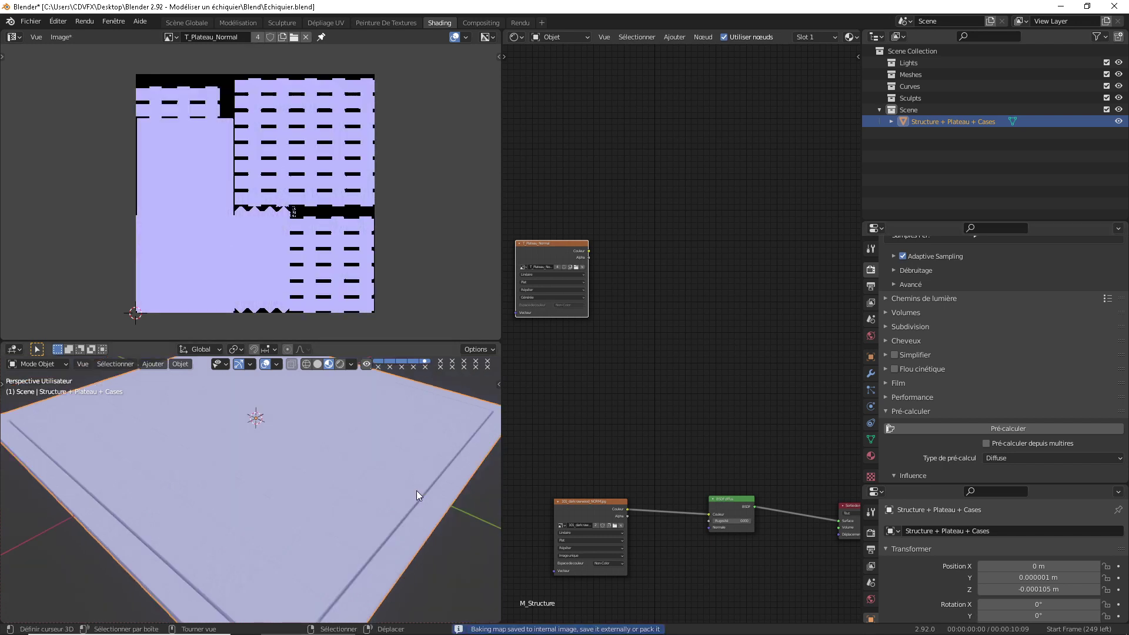
Save the baked T_Plateau_Normal image as T_Plateau_Normal.png in the Textures folder, in RGB with 16-bit colour depth and minimum compression
click(62, 37)
click(108, 146)
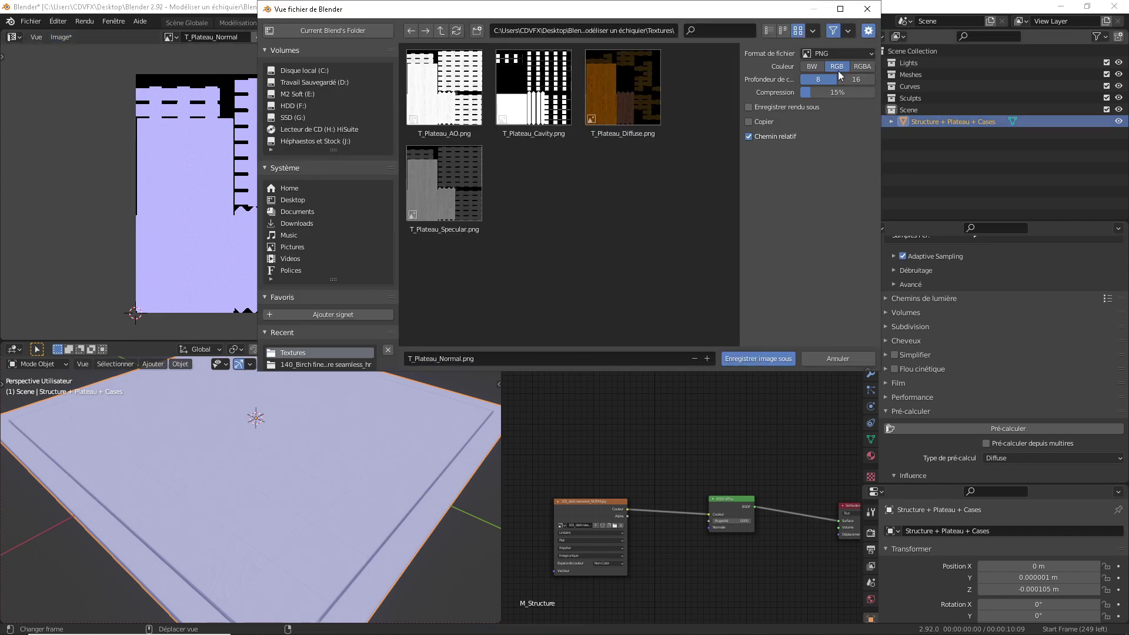
click(860, 80)
drag(832, 90, 795, 96)
click(767, 359)
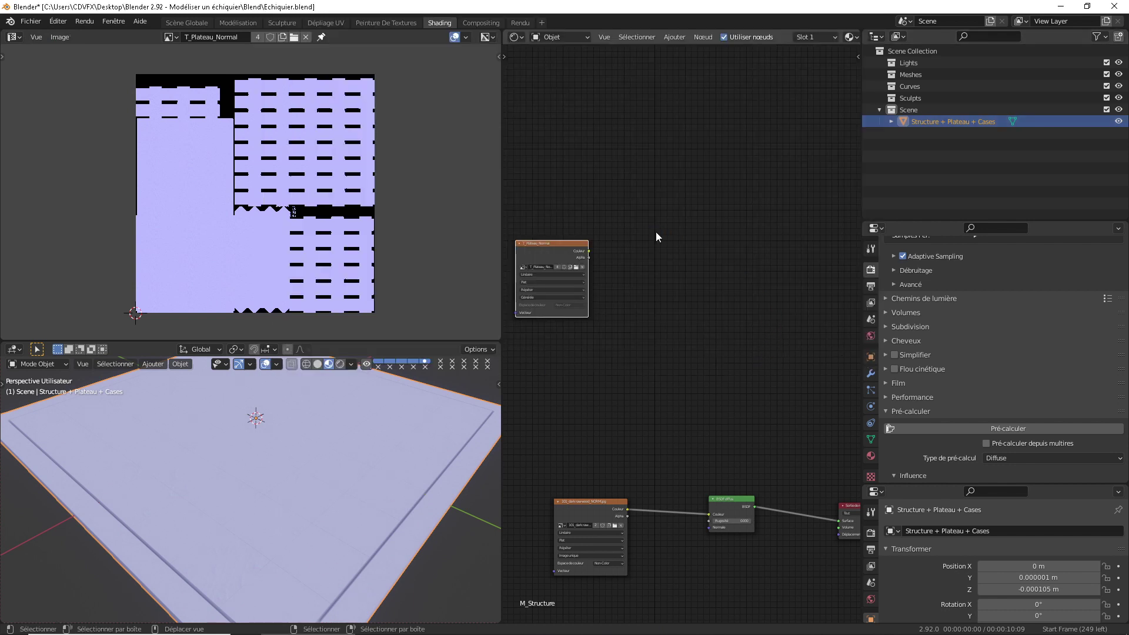
Remove all four material slots, M_CasesBlanches, M_CasesNoires, M_Plateau.001 and M_Structure, from the Structure + Plateau + Cases object
scroll(634, 302, down, 1)
scroll(633, 303, down, 1)
middle_drag(723, 353, 698, 323)
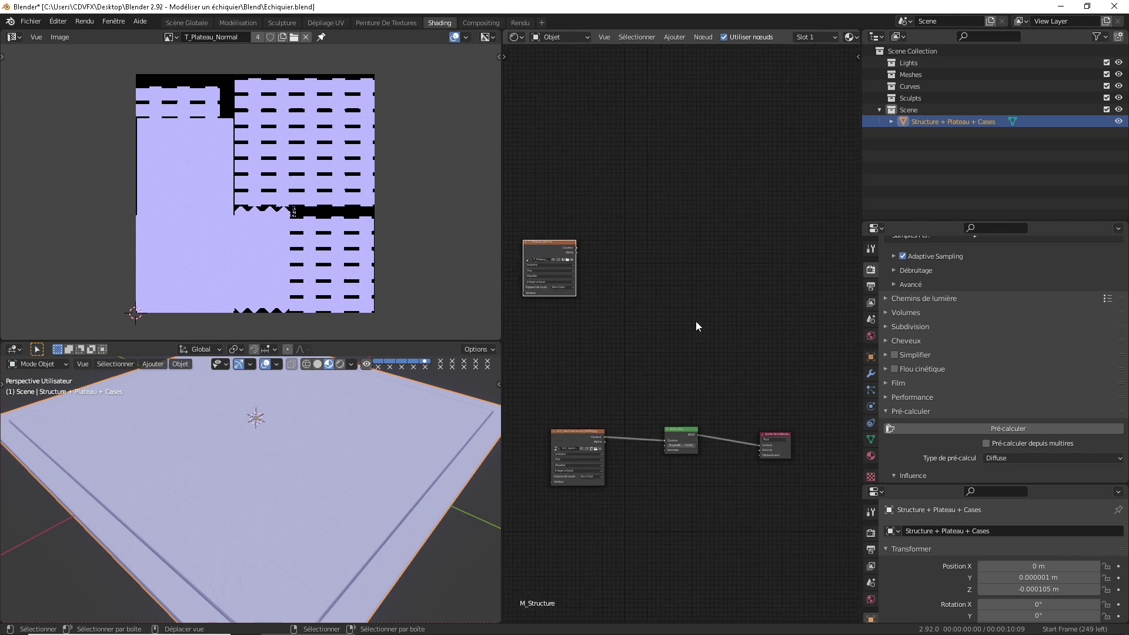
scroll(696, 320, down, 1)
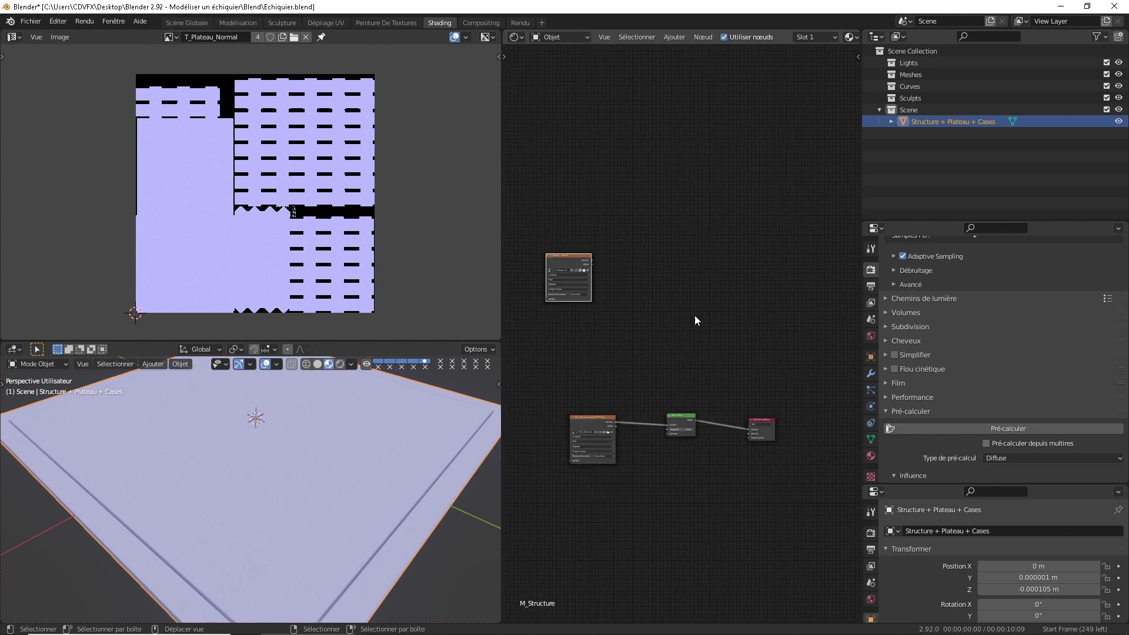
click(871, 456)
scroll(933, 266, up, 1)
scroll(933, 266, up, 2)
click(940, 303)
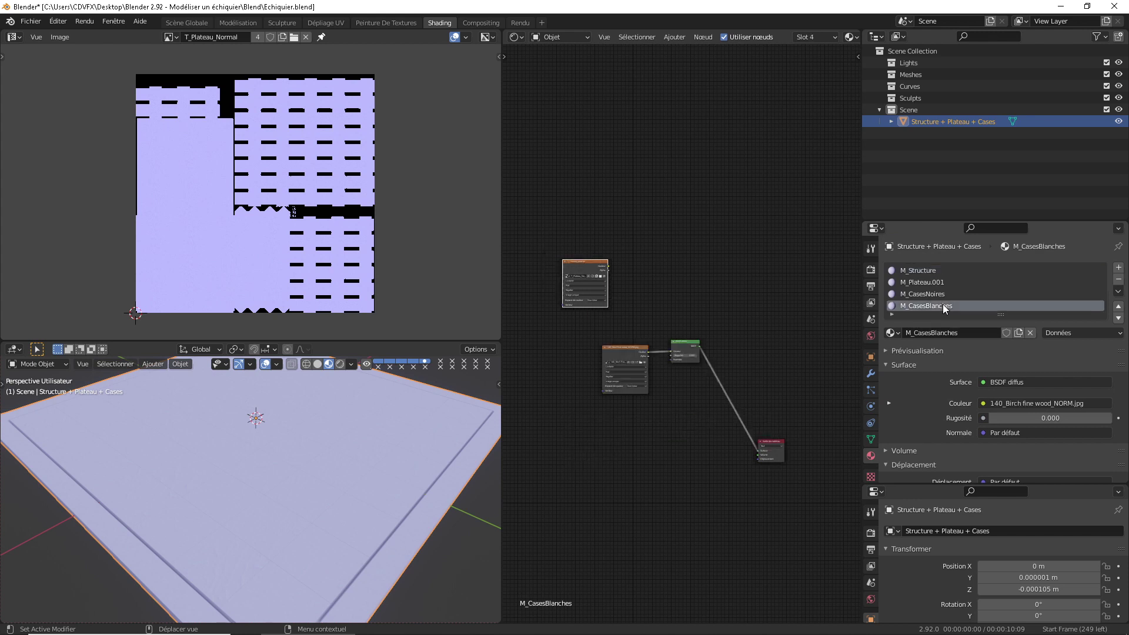
click(1119, 279)
click(1120, 279)
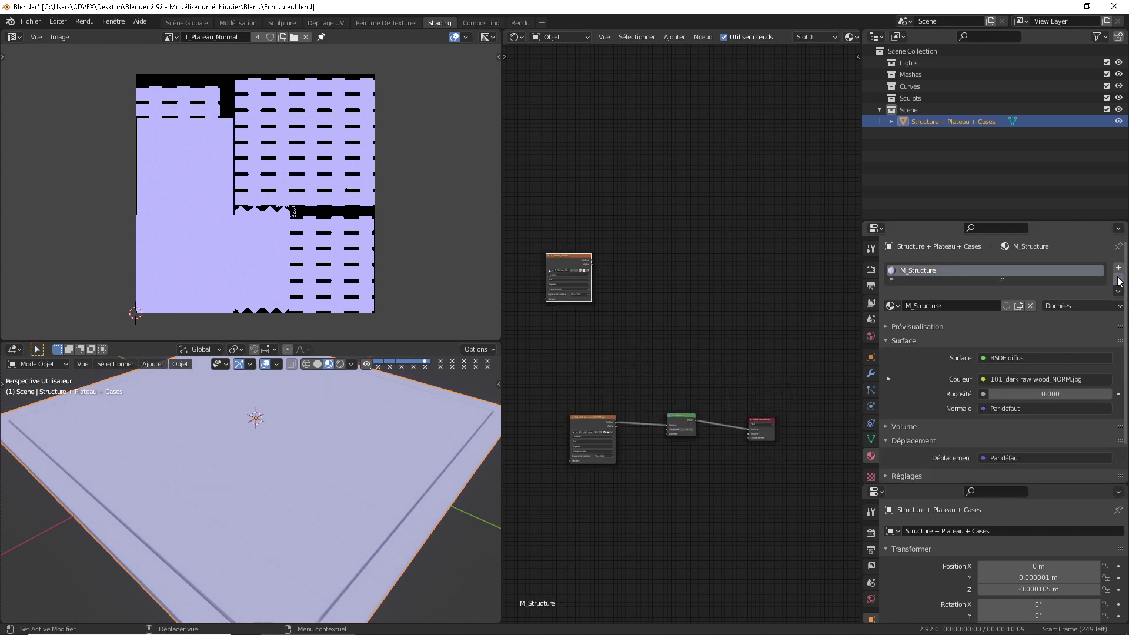
click(1120, 279)
click(1119, 279)
Create a new material named M_Plateau_Bake on the Structure + Plateau + Cases object
click(1001, 307)
click(944, 306)
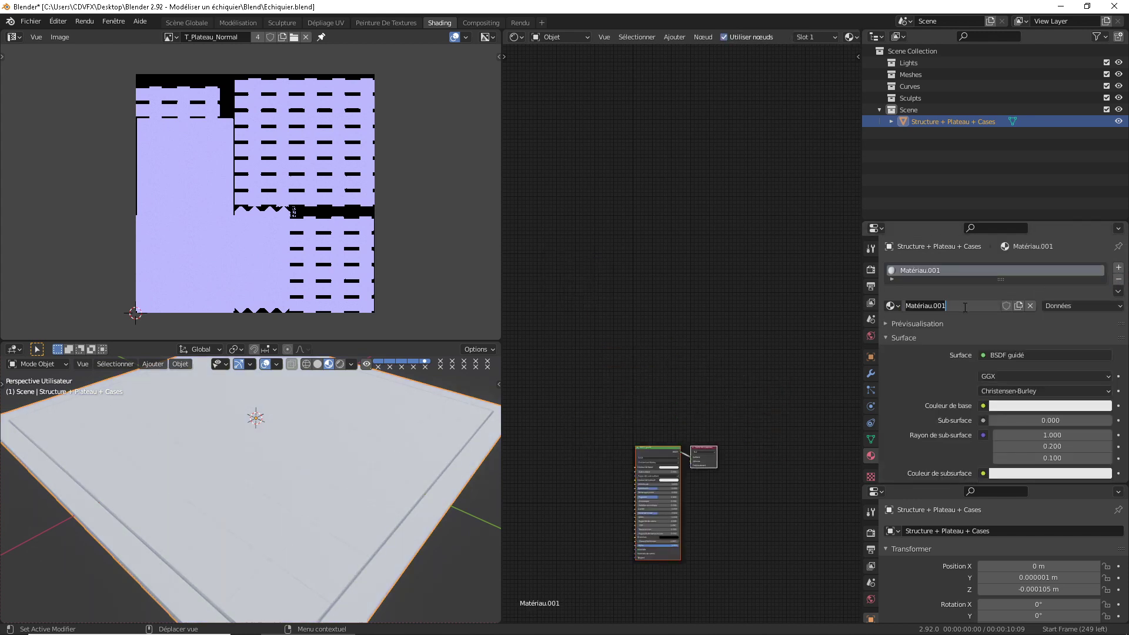
text(M_Plateau_Bake)
key(Return)
middle_drag(630, 430, 730, 298)
scroll(734, 322, up, 1)
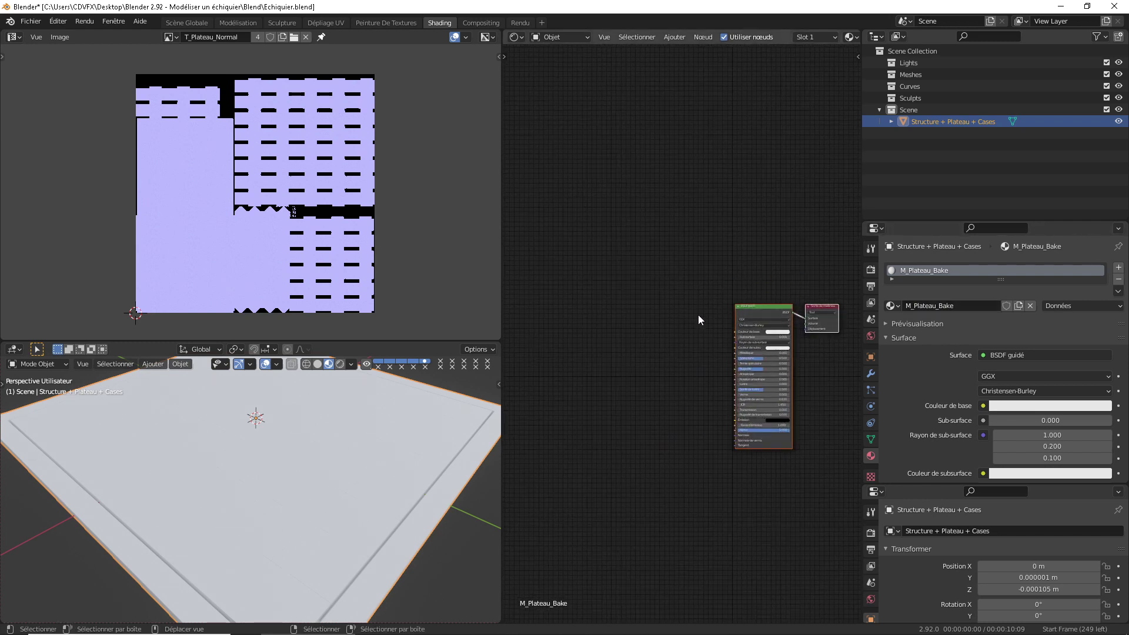
middle_drag(699, 316, 646, 299)
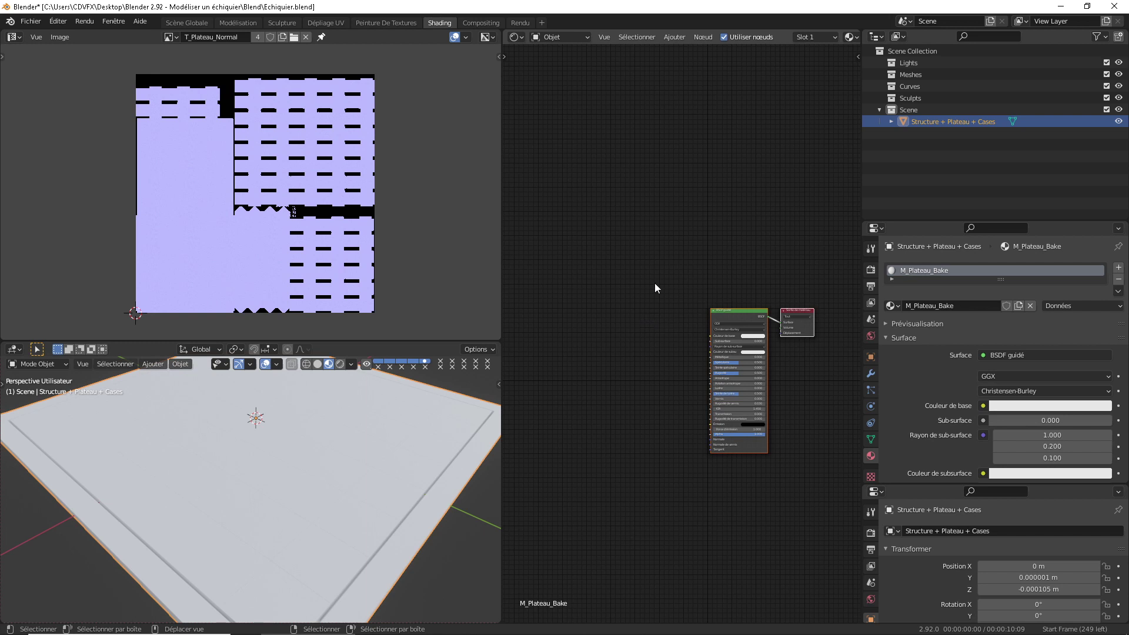
Save Echiquier.blend, minimise Blender and launch Adobe Photoshop 2021
click(31, 21)
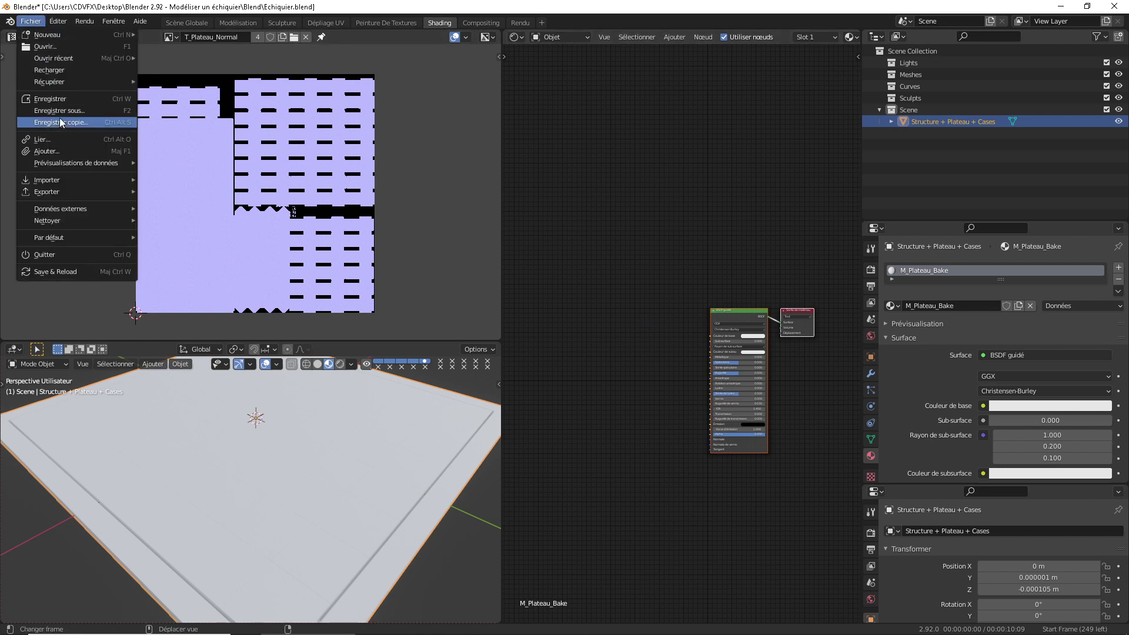
click(70, 98)
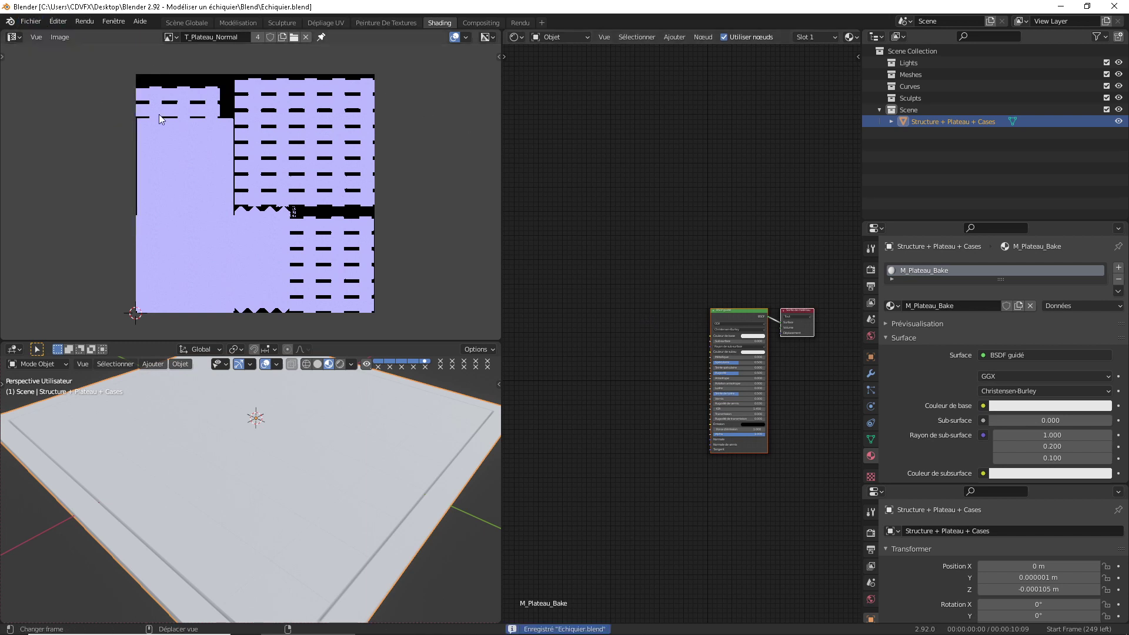
click(1065, 8)
key(super)
click(184, 623)
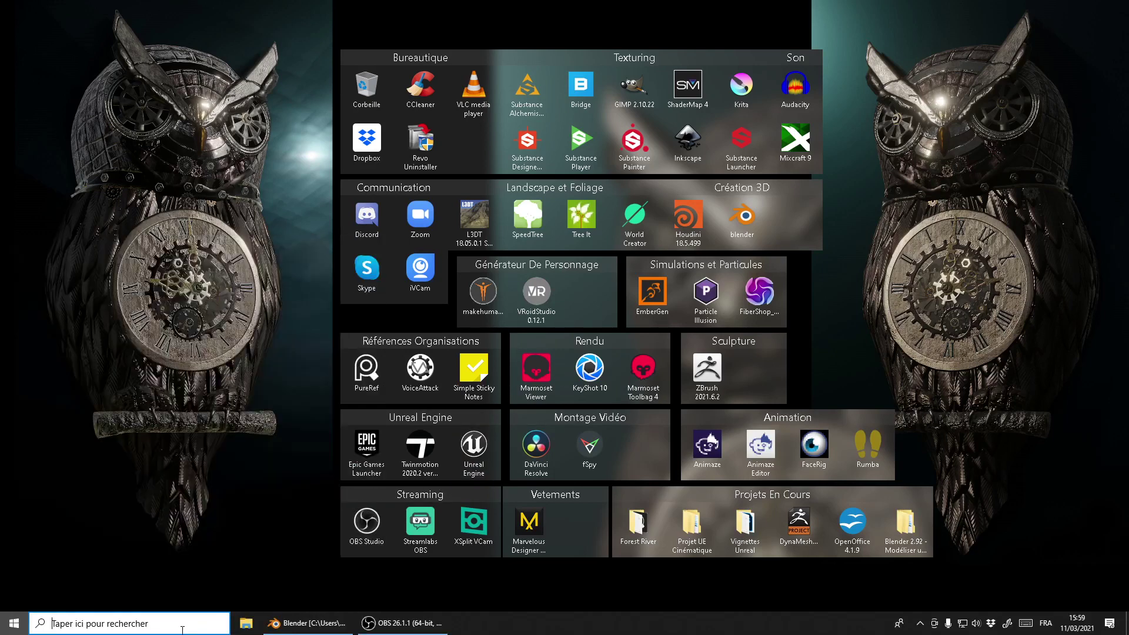
text(ph)
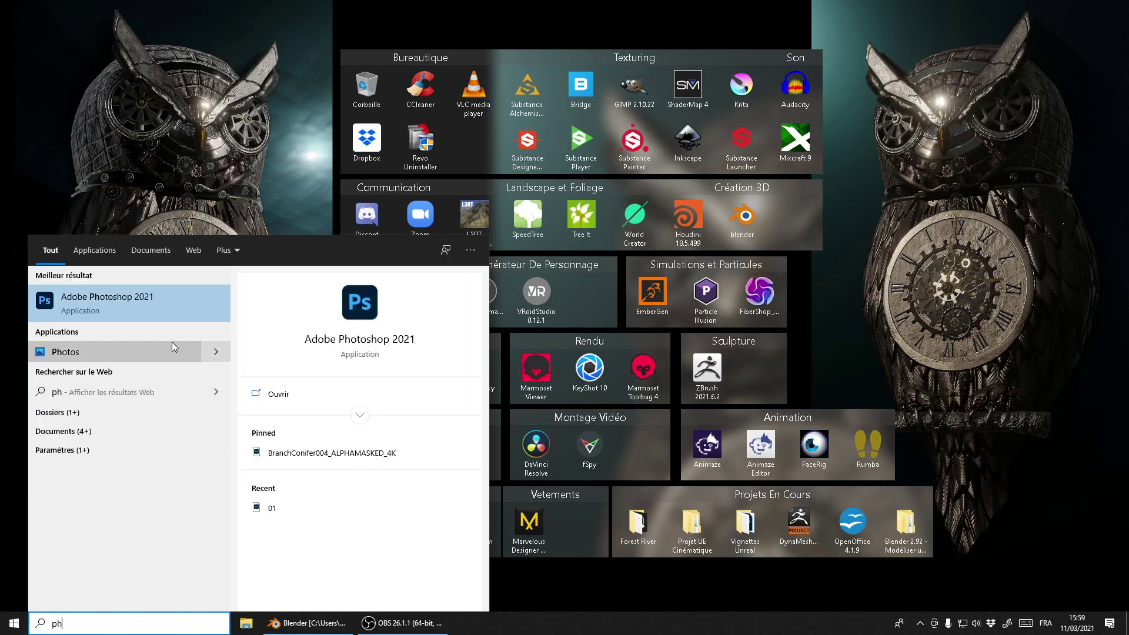
click(165, 305)
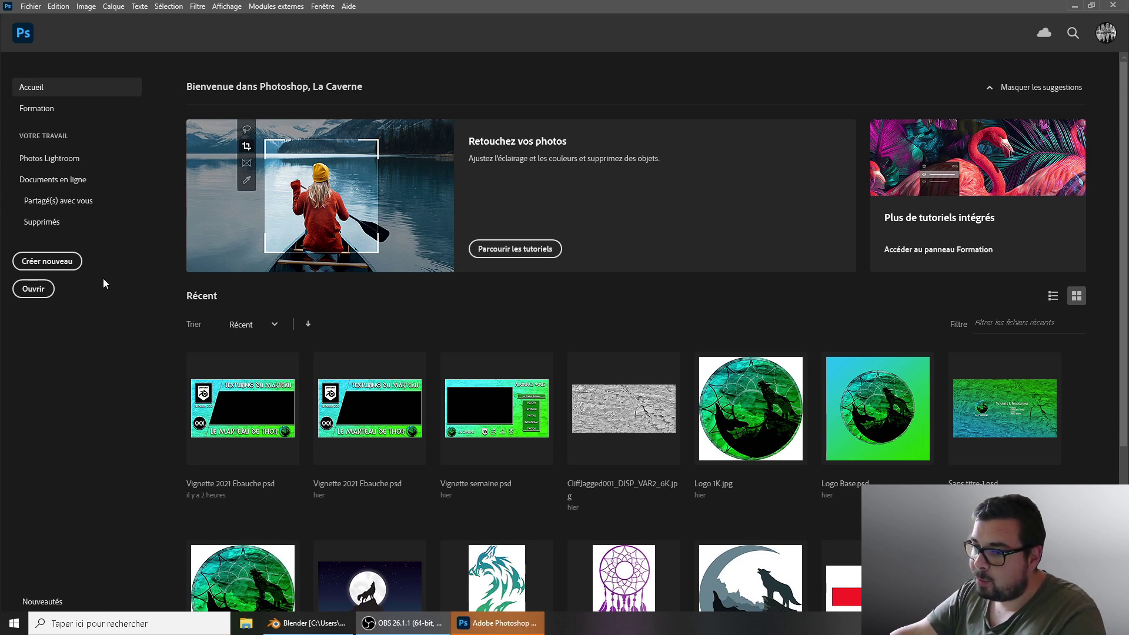
click(62, 262)
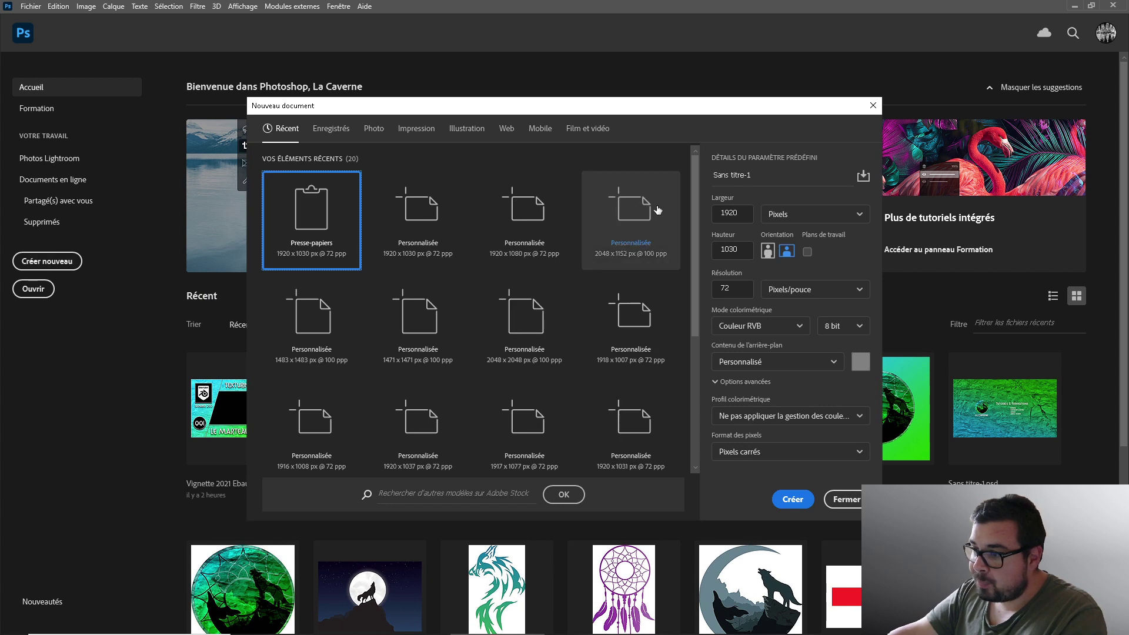
text(4096)
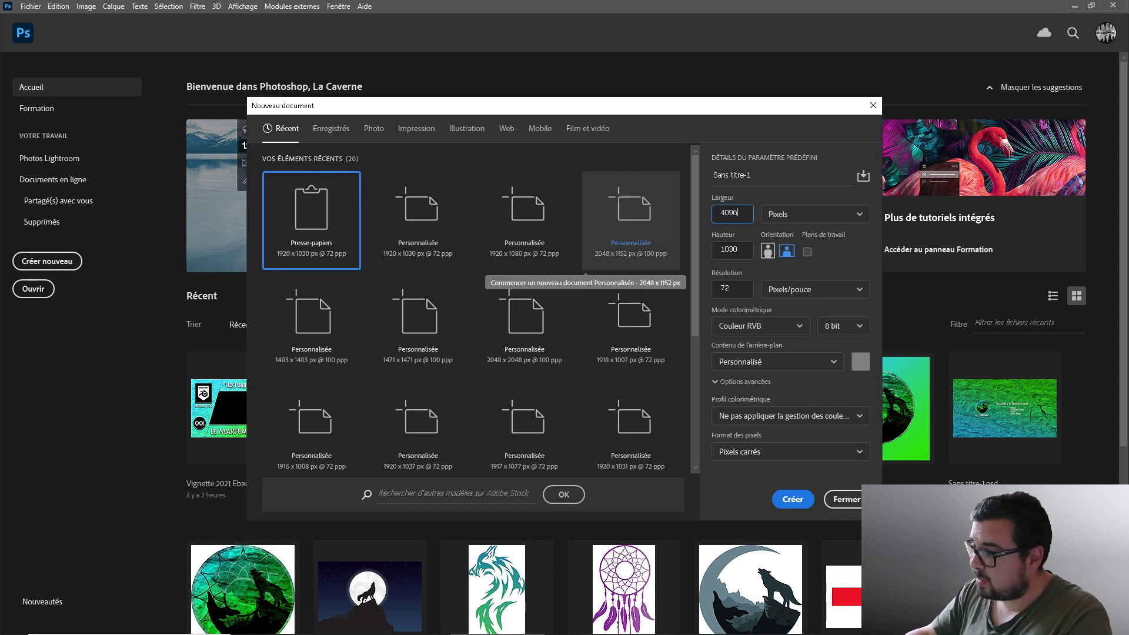
click(747, 250)
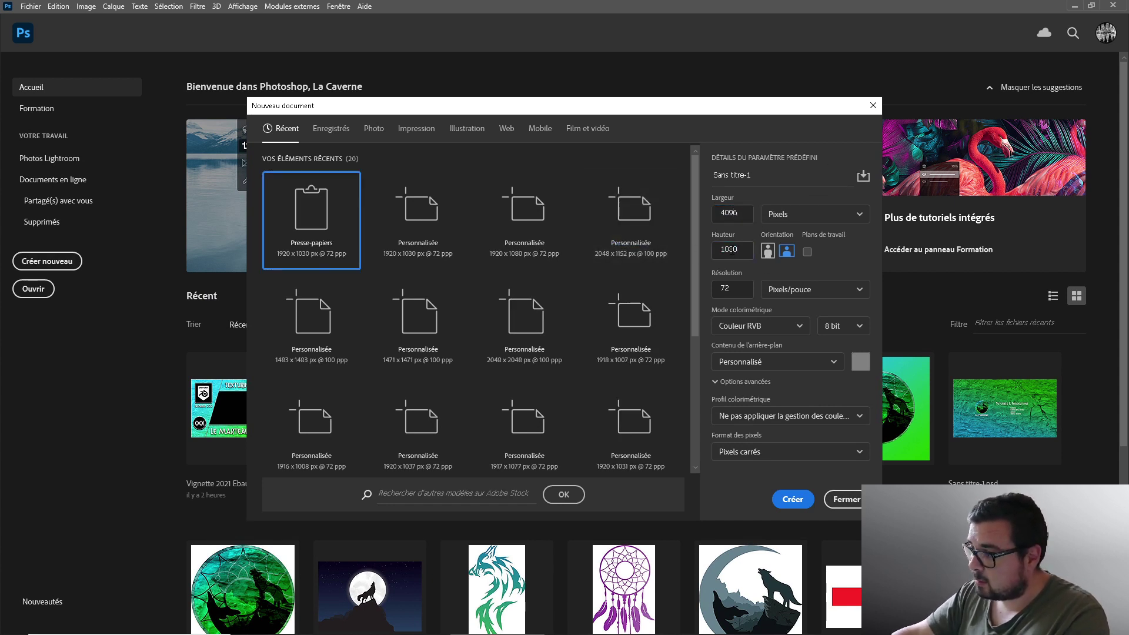
text(409)
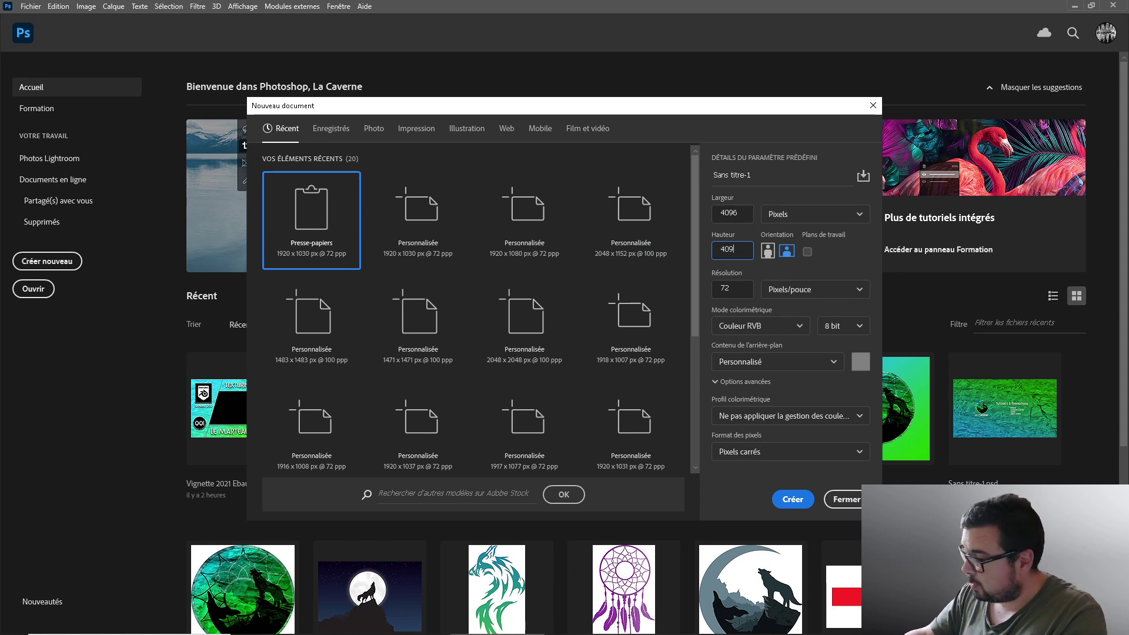
text(6)
key(Return)
key(super)
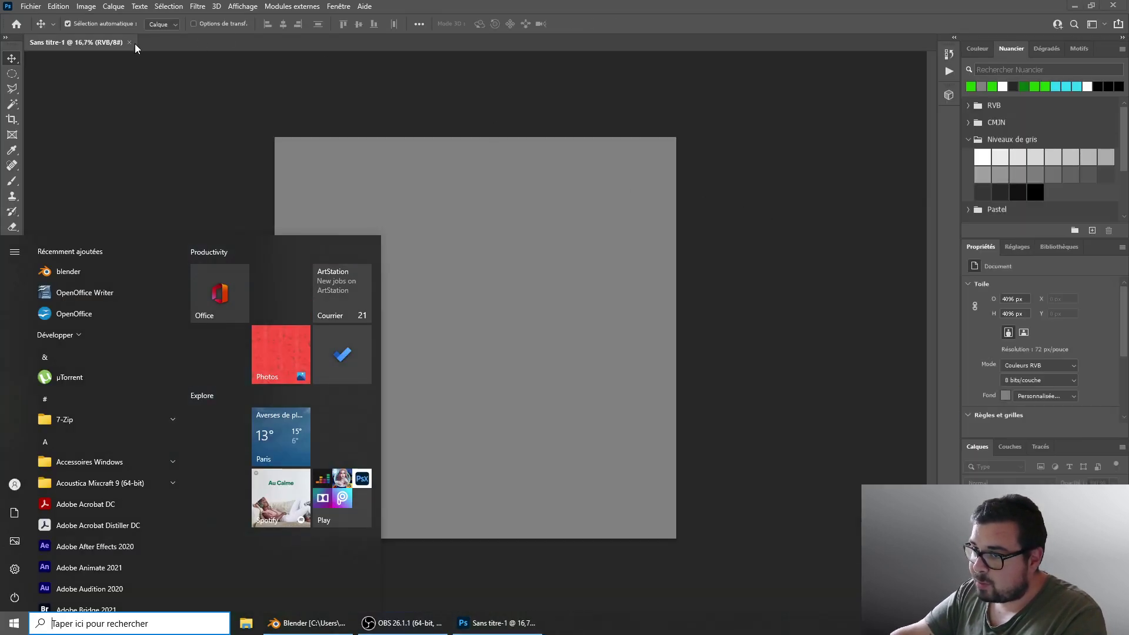
click(130, 42)
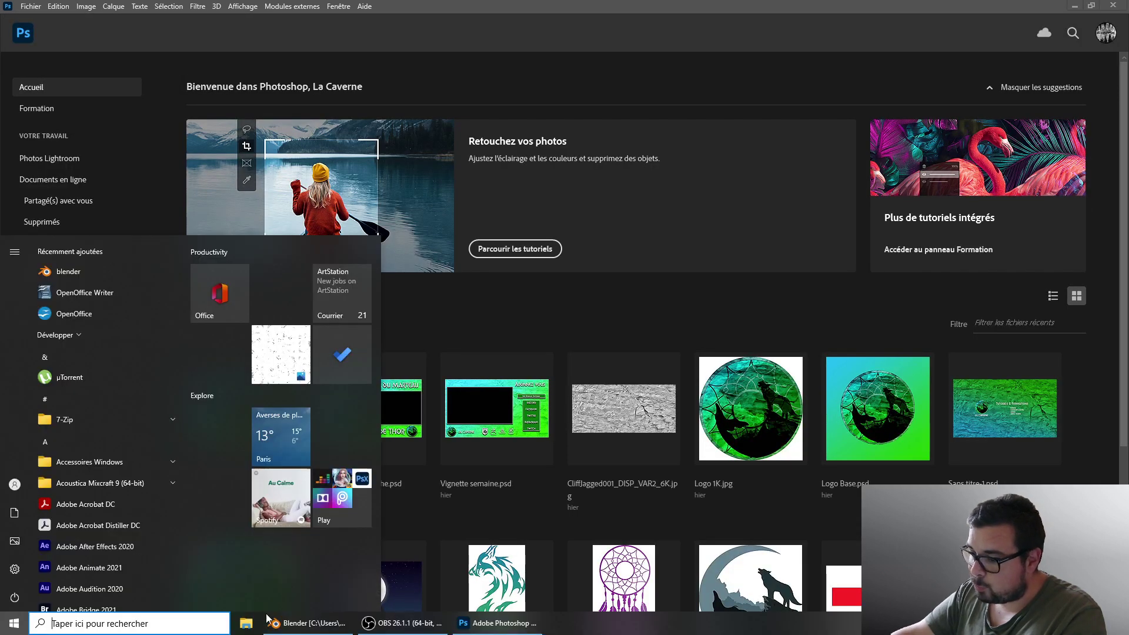
Open the Textures folder of the Blender 2.92 - Modéliser un échiquier project in File Explorer
click(246, 623)
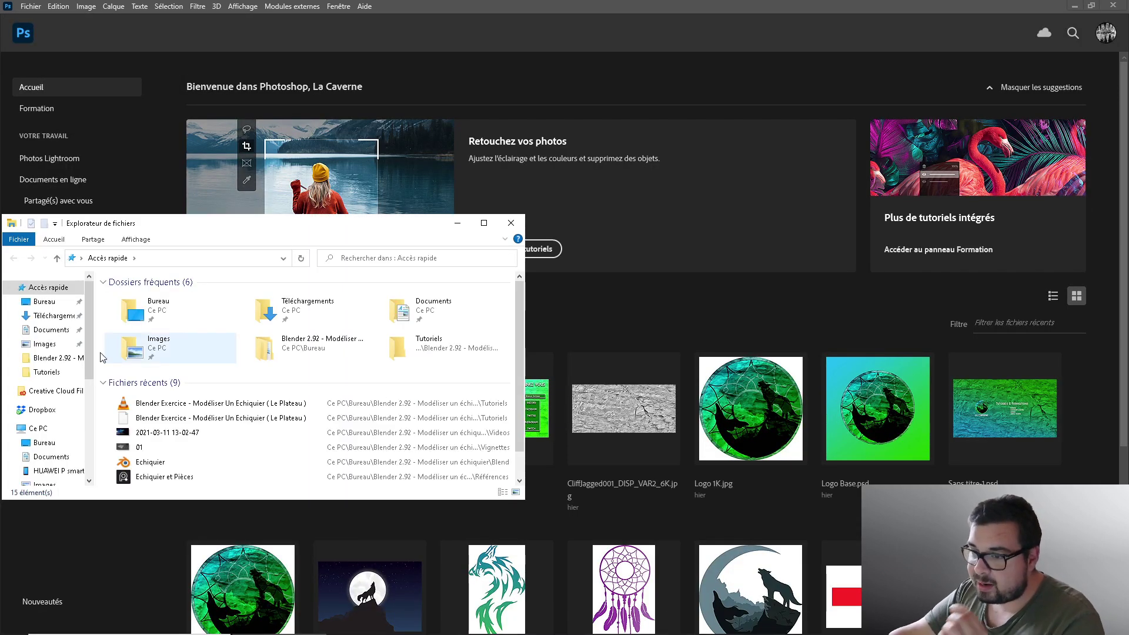
click(54, 357)
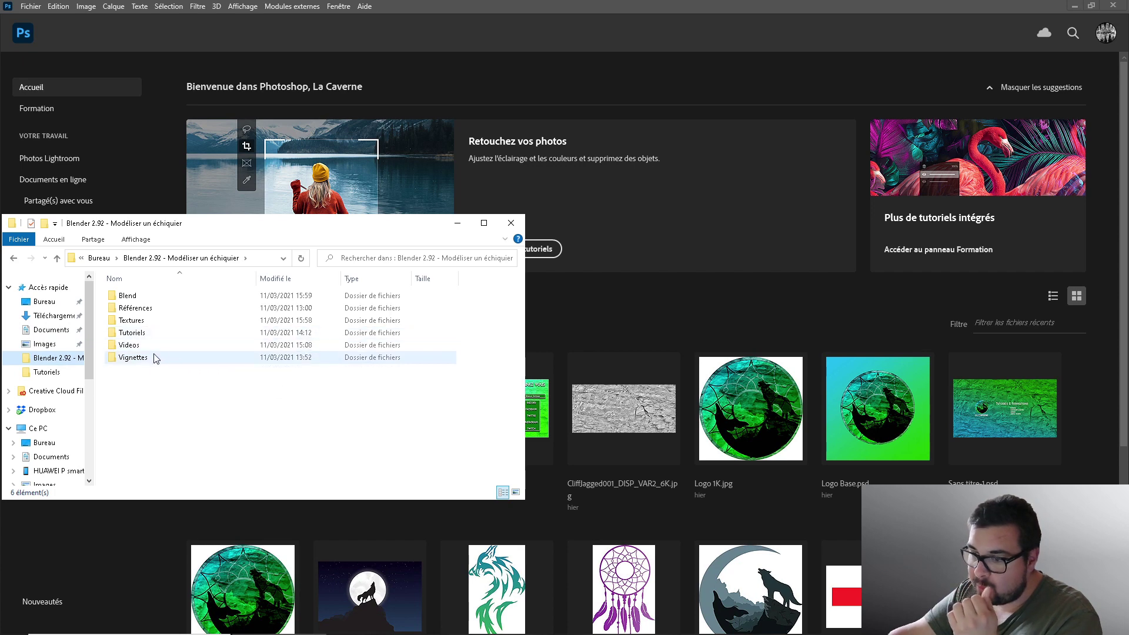
double_click(141, 320)
Examine the image dimensions and colour depth in T_Plateau_AO.png's file properties, closing the properties and File Explorer when done
click(140, 308)
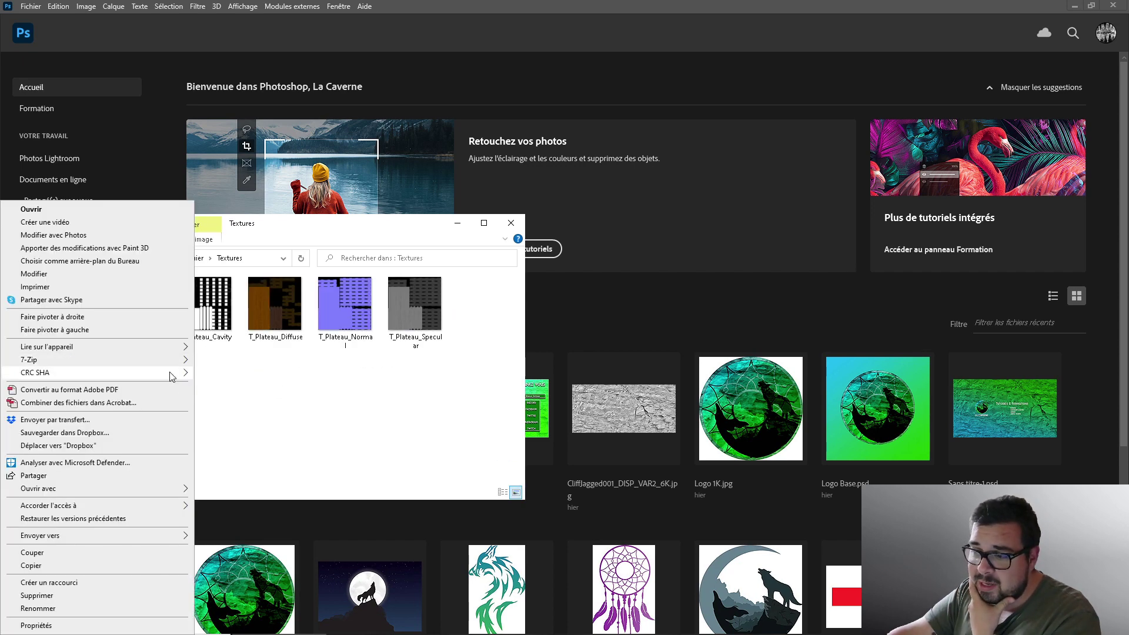
click(88, 626)
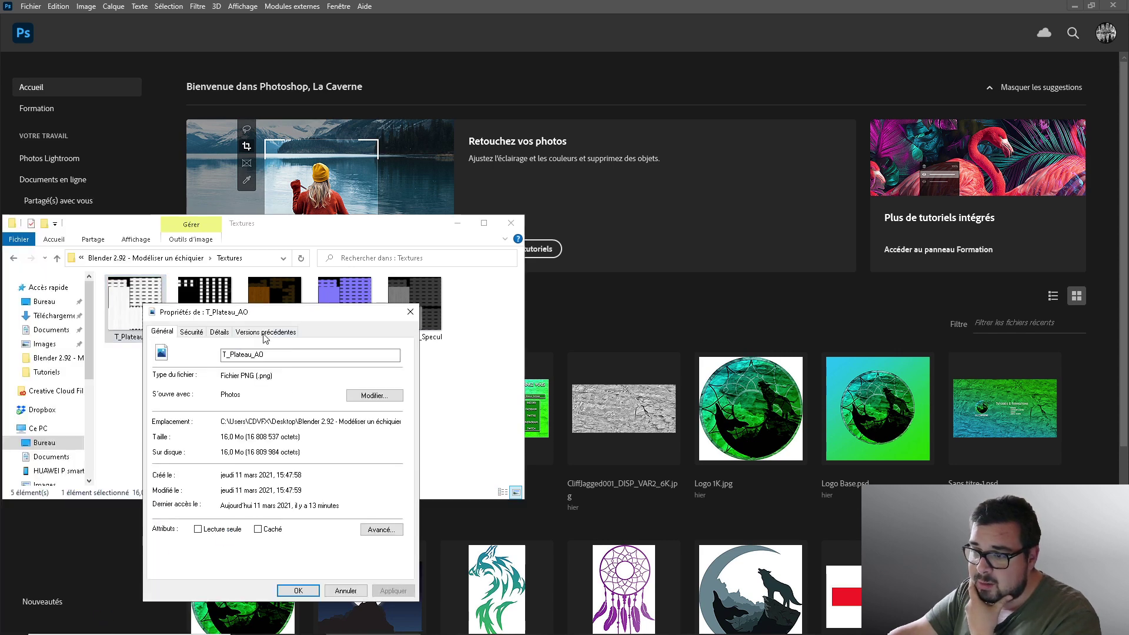
click(219, 331)
scroll(282, 391, down, 1)
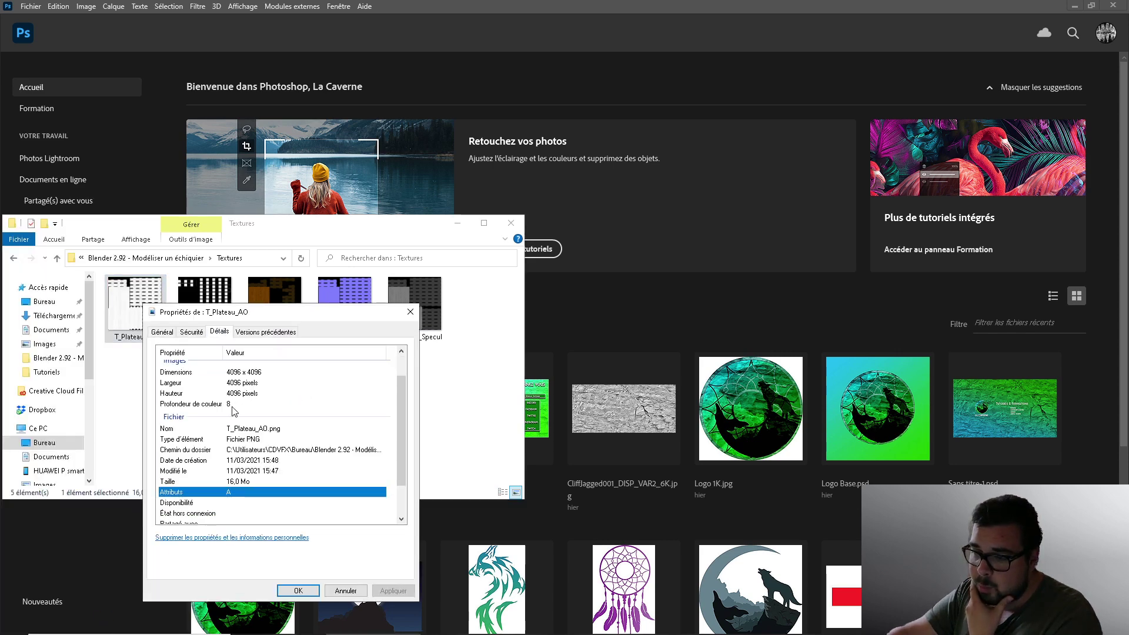
scroll(280, 414, down, 1)
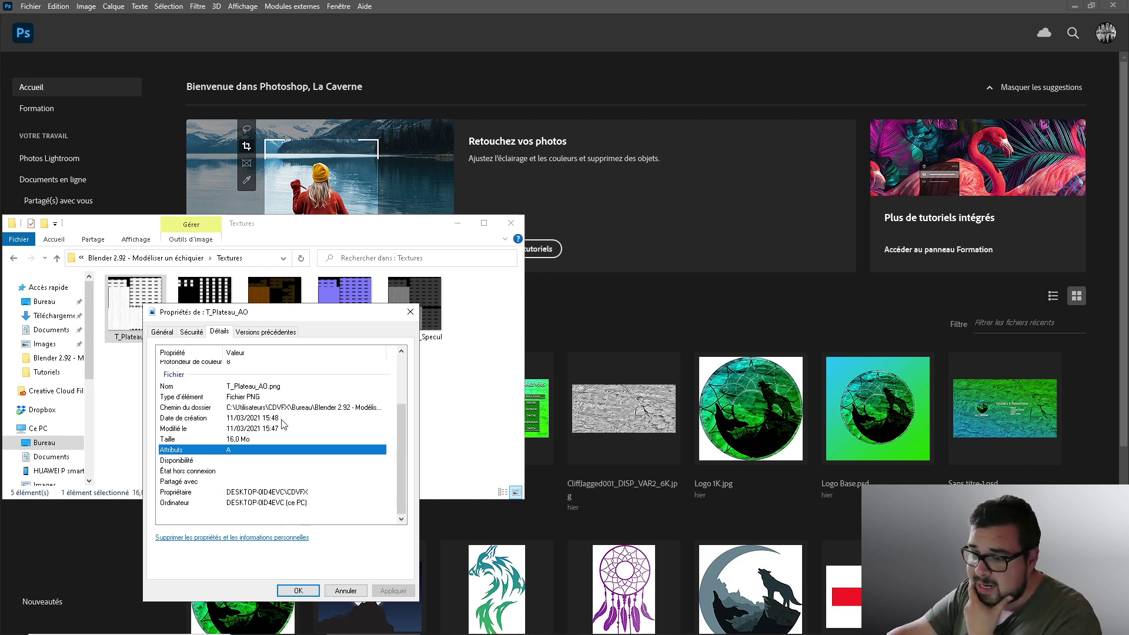
scroll(261, 448, up, 2)
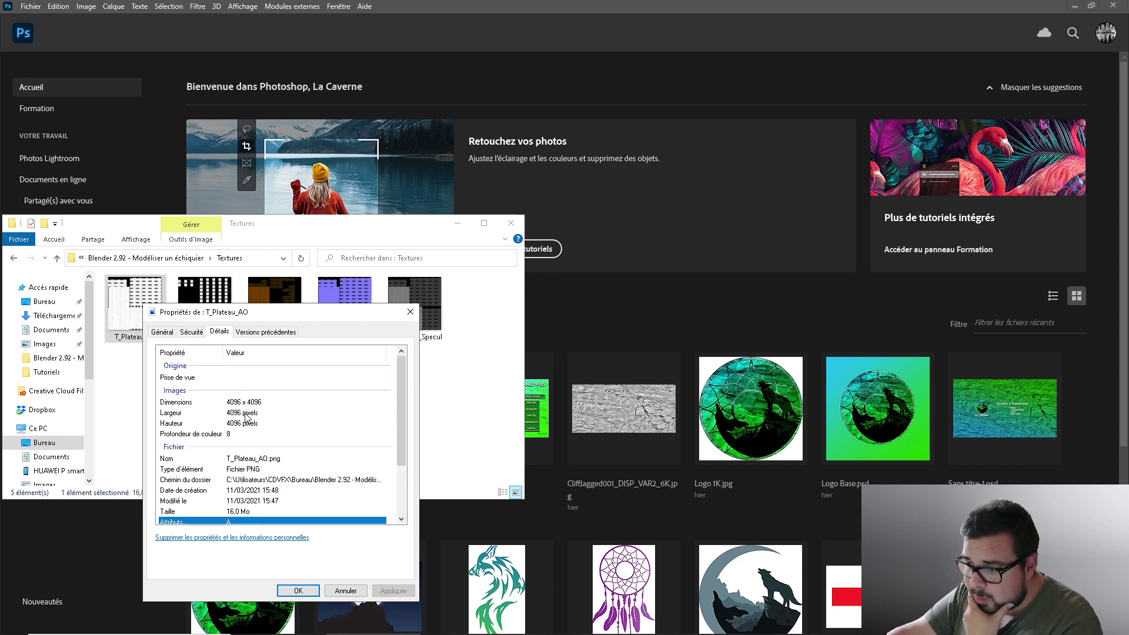
scroll(282, 418, down, 2)
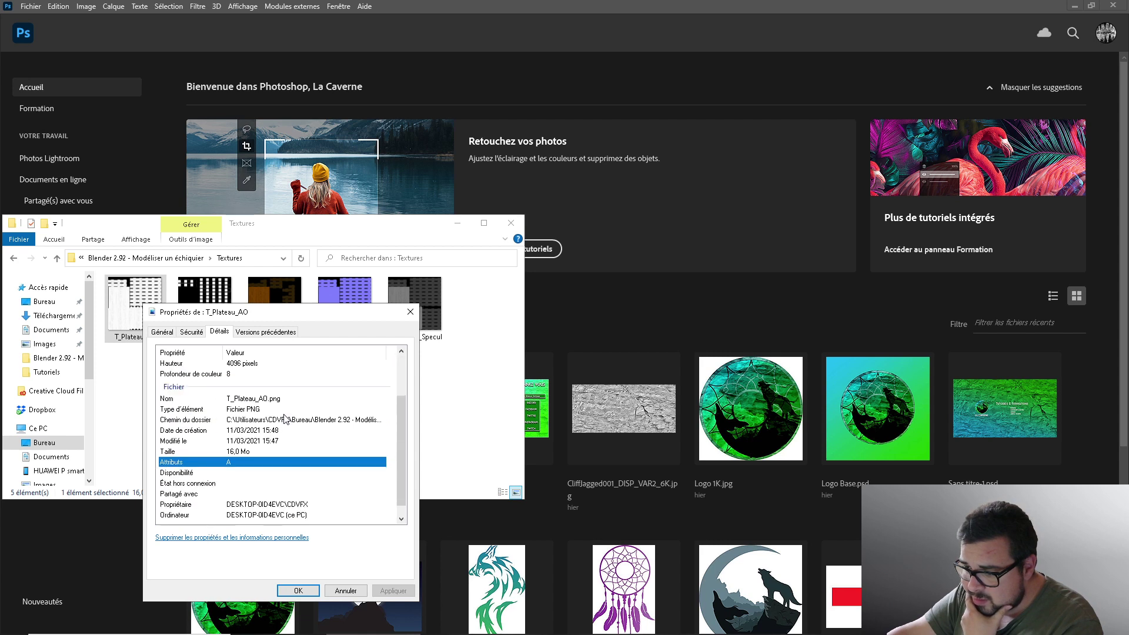
scroll(287, 423, up, 2)
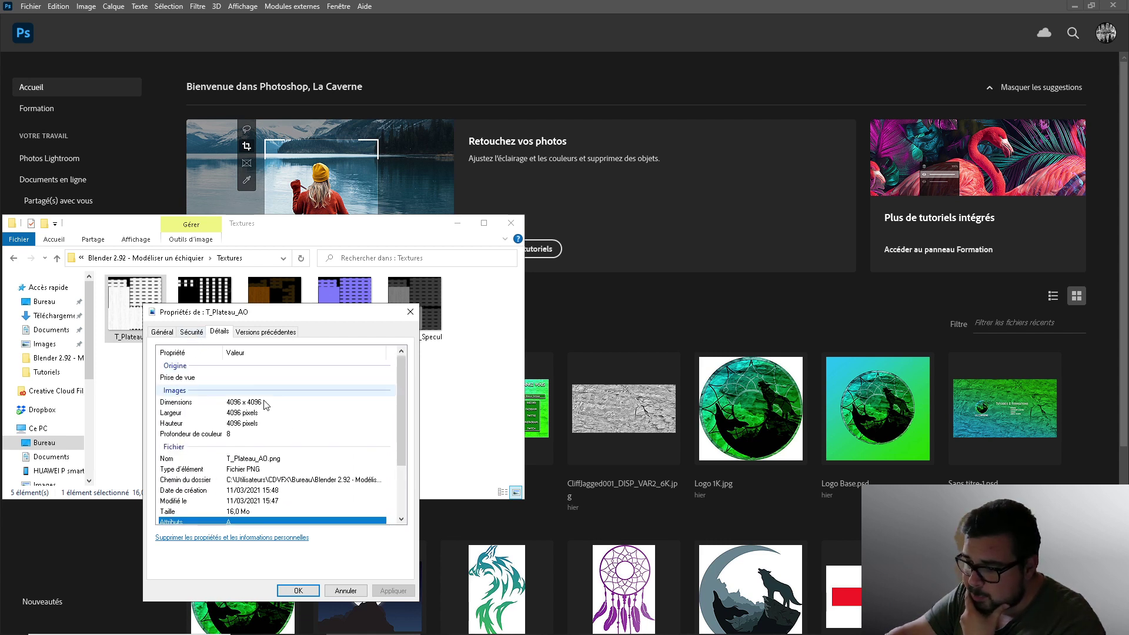
scroll(288, 435, down, 2)
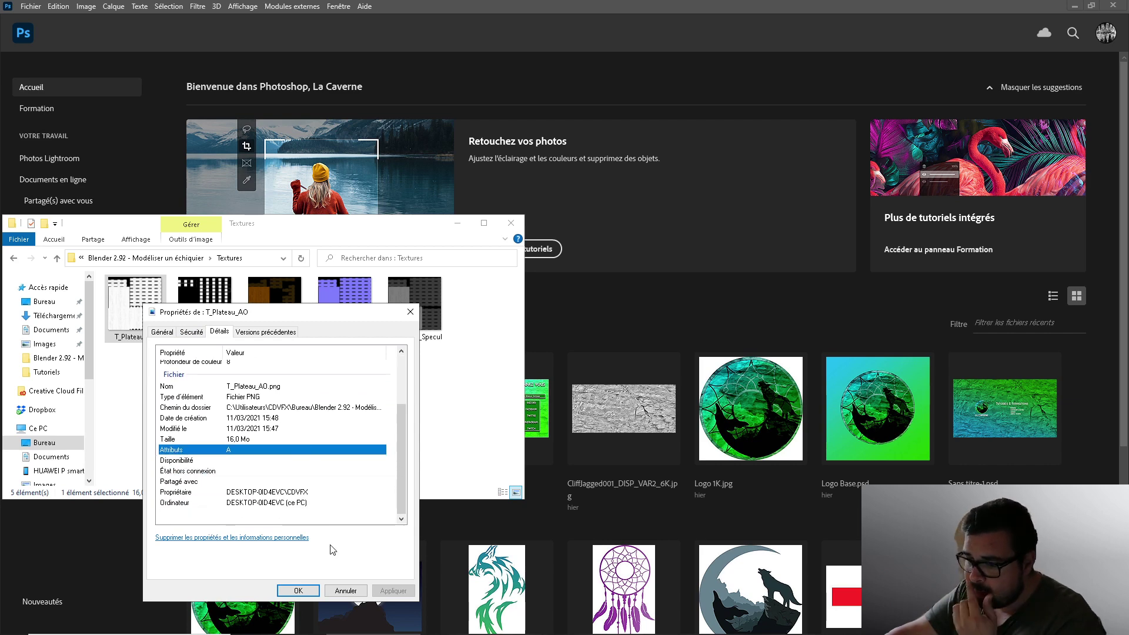
click(345, 589)
click(511, 223)
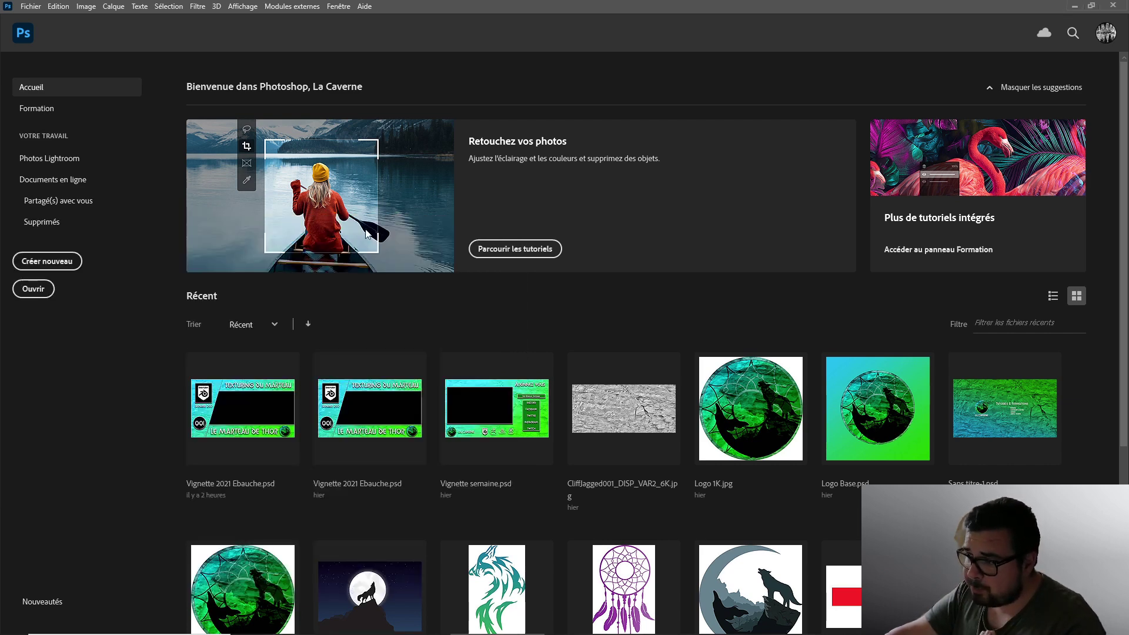
Start a new document and set it to 4096 × 4096 pixels at a resolution of 100 pixels per inch
click(52, 261)
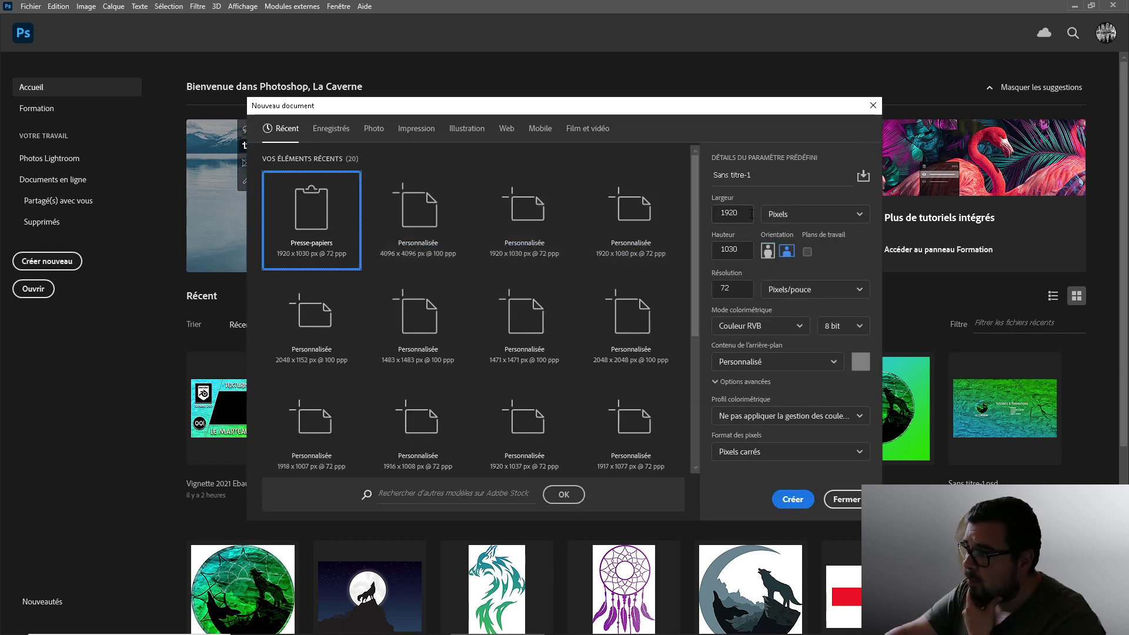
drag(738, 212, 731, 212)
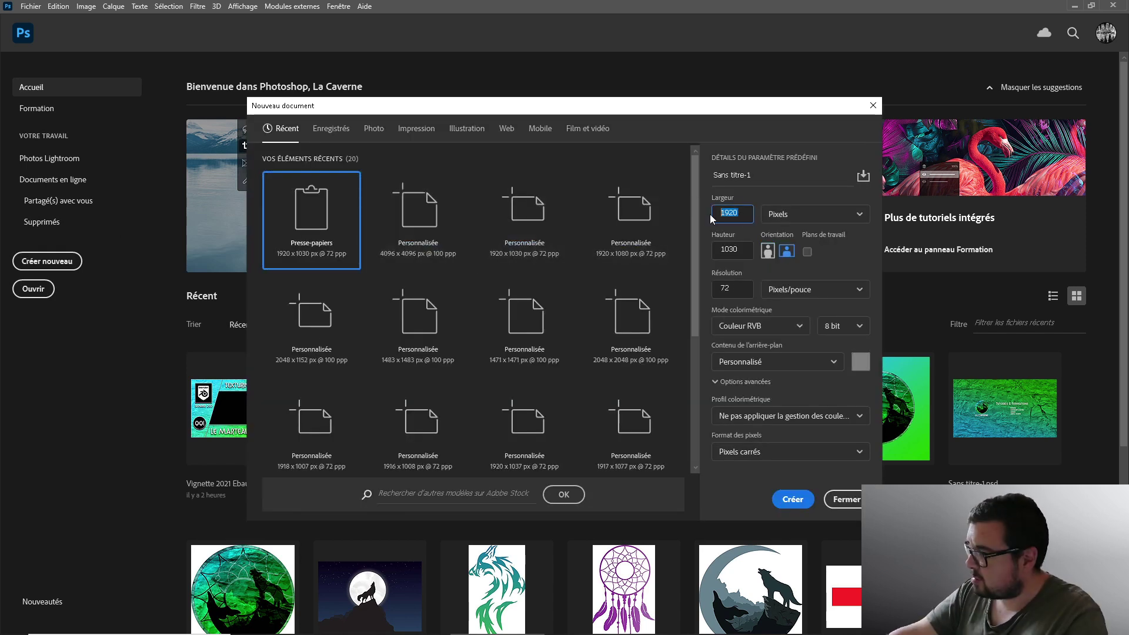
text(4096)
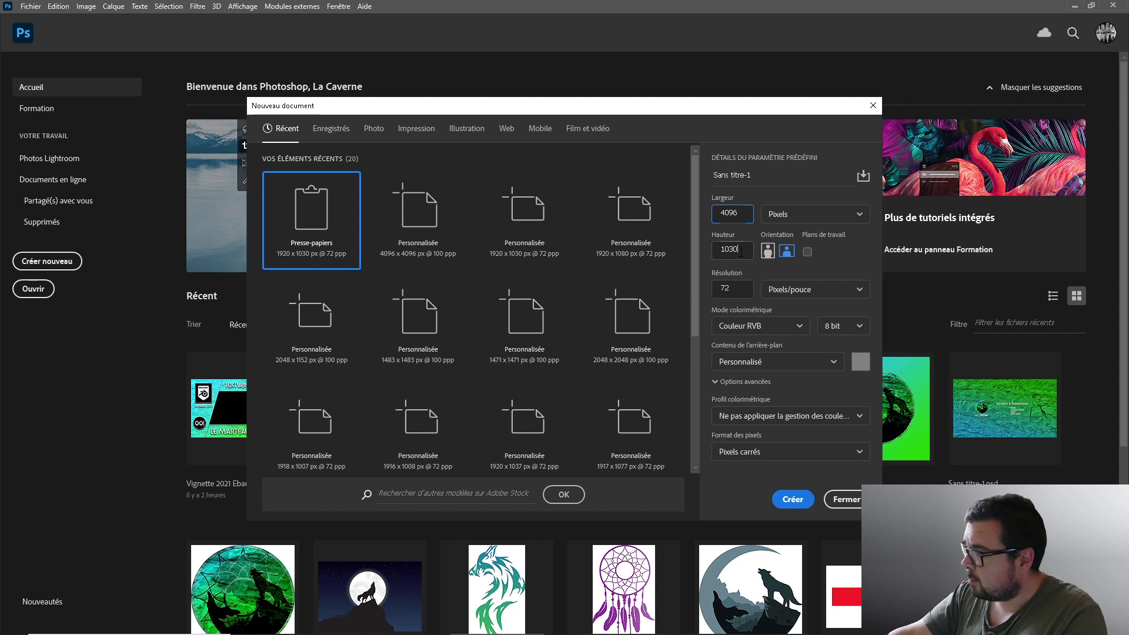
drag(741, 252, 713, 253)
text(4096)
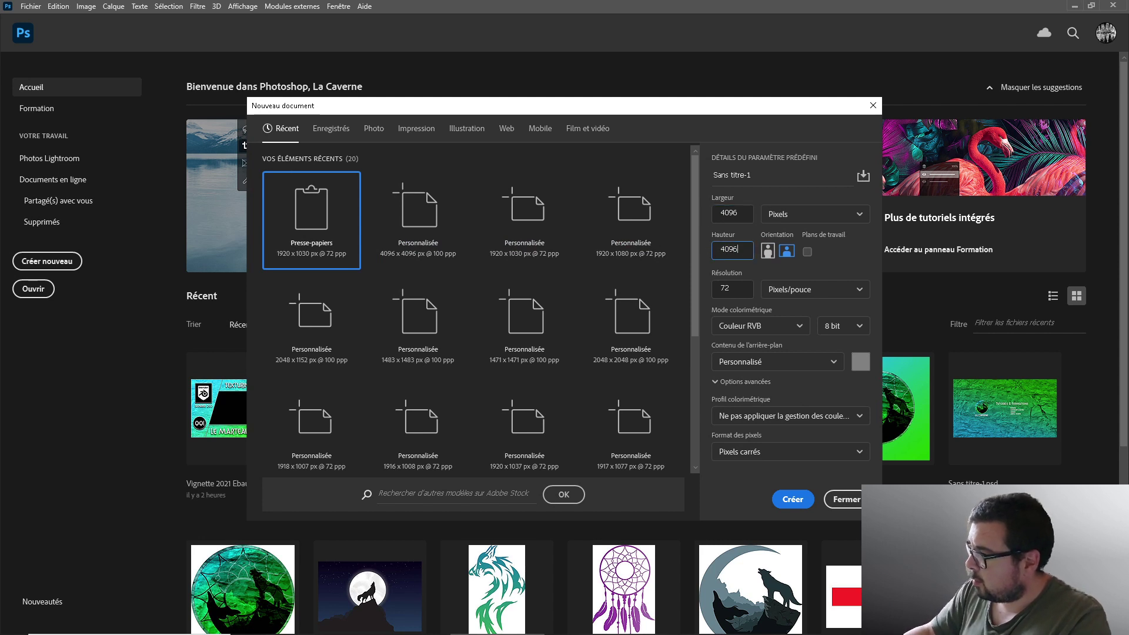
key(Tab)
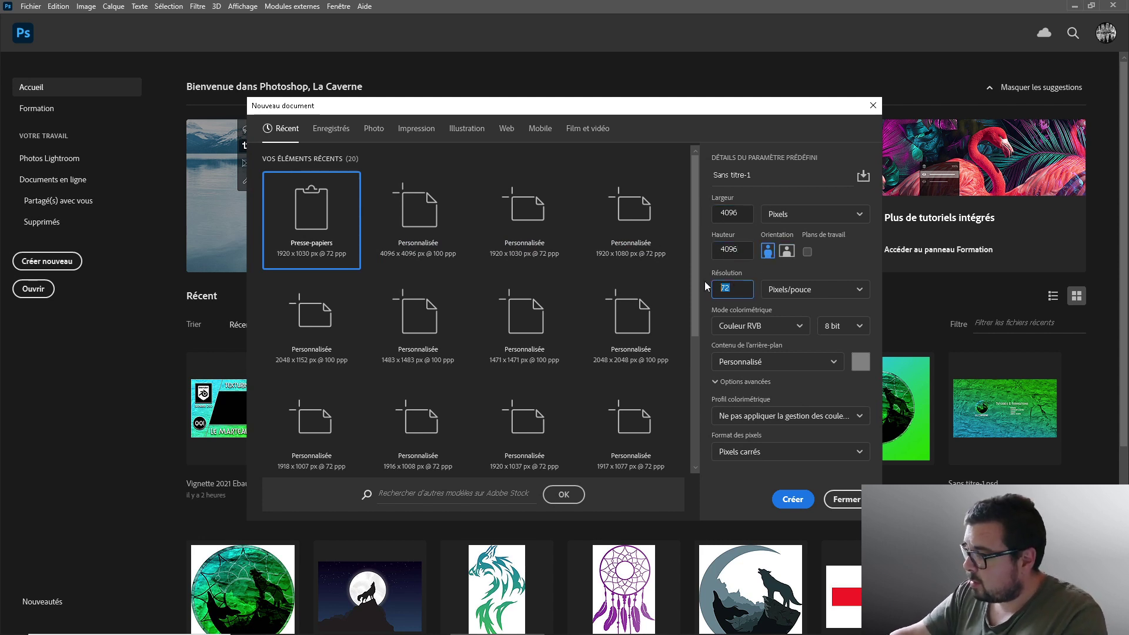
text(100)
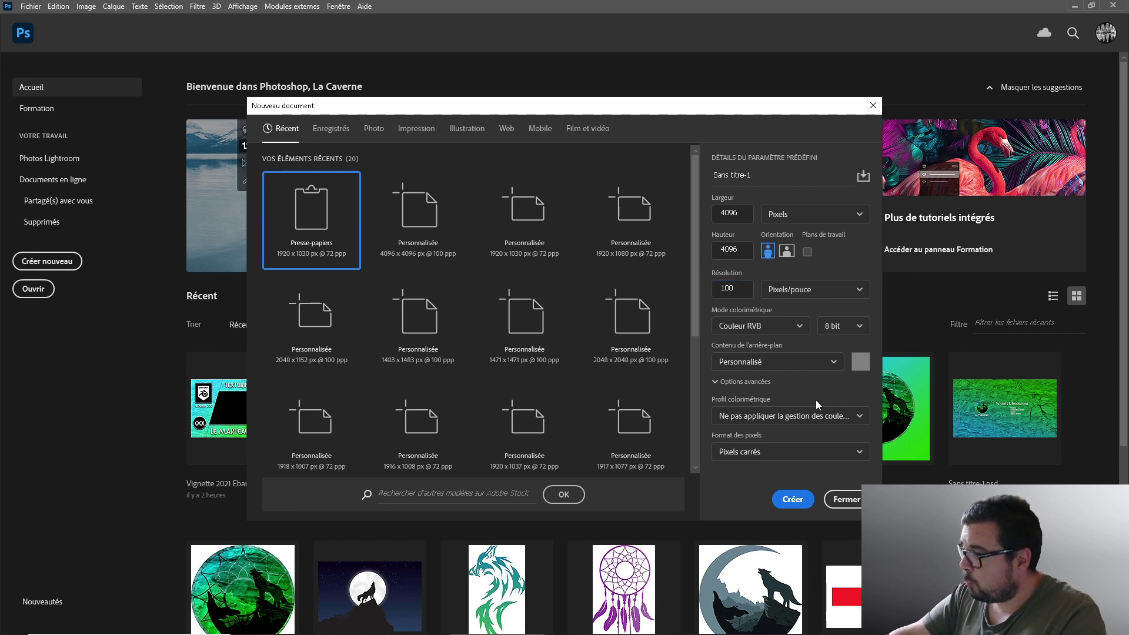
Set the new document's colour profile to the sRGB IEC61966-2.1 working space and its depth to 16 bit, and create it
click(809, 416)
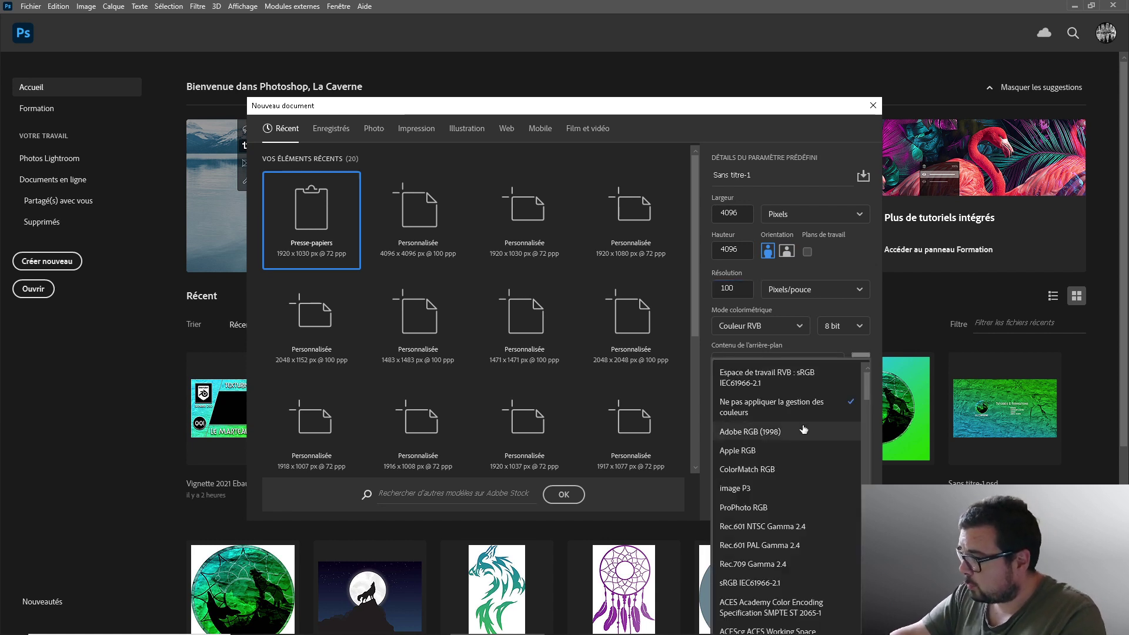
click(803, 376)
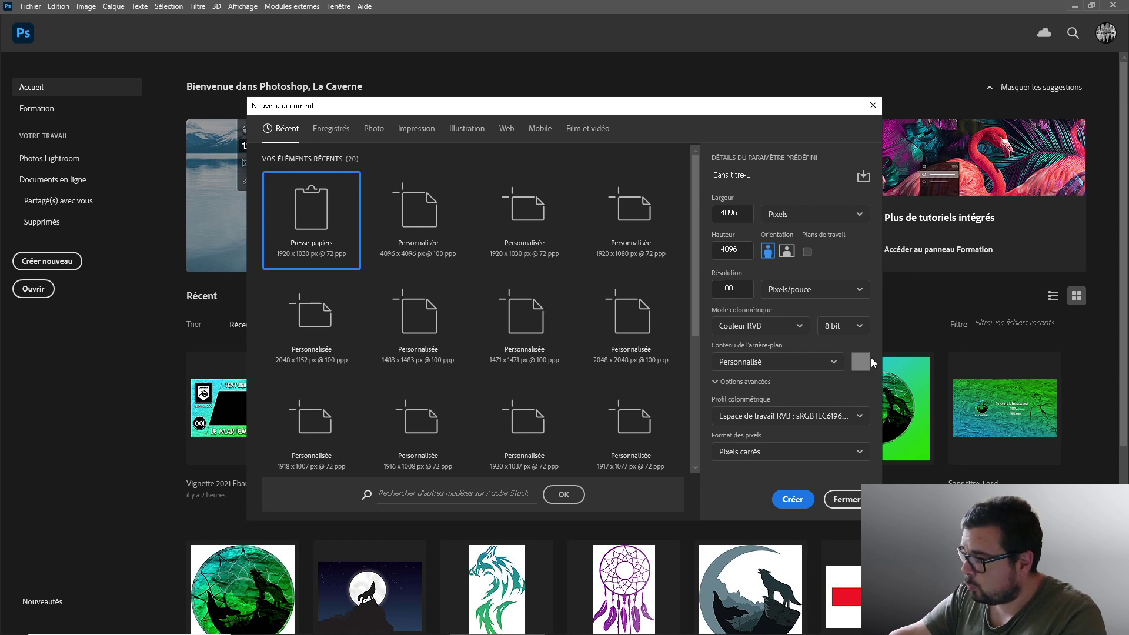
click(861, 328)
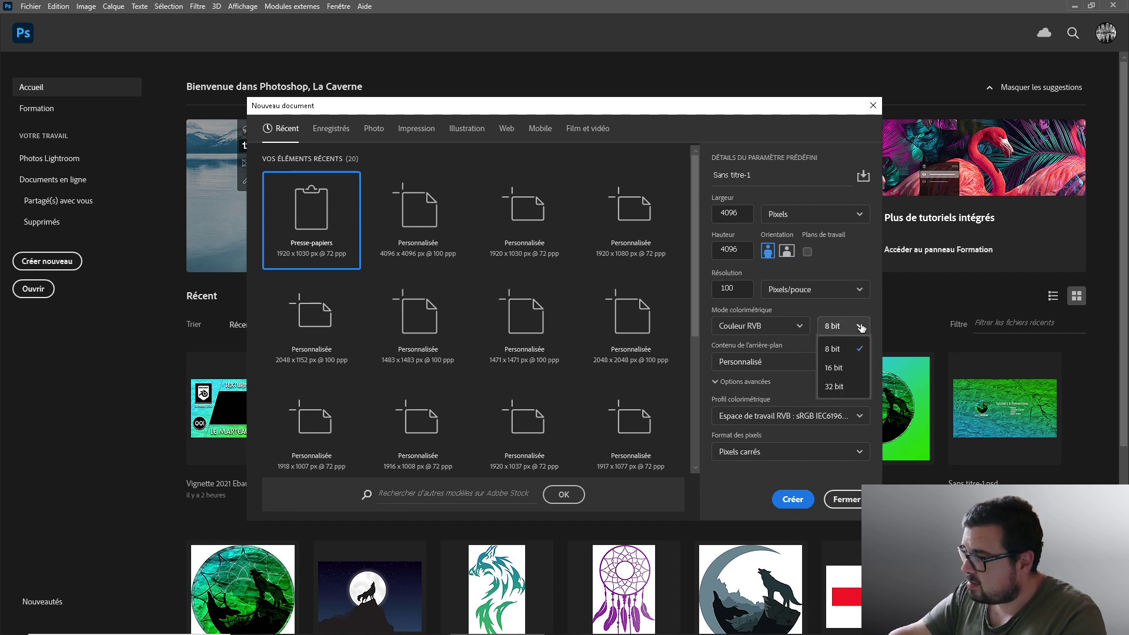
click(846, 368)
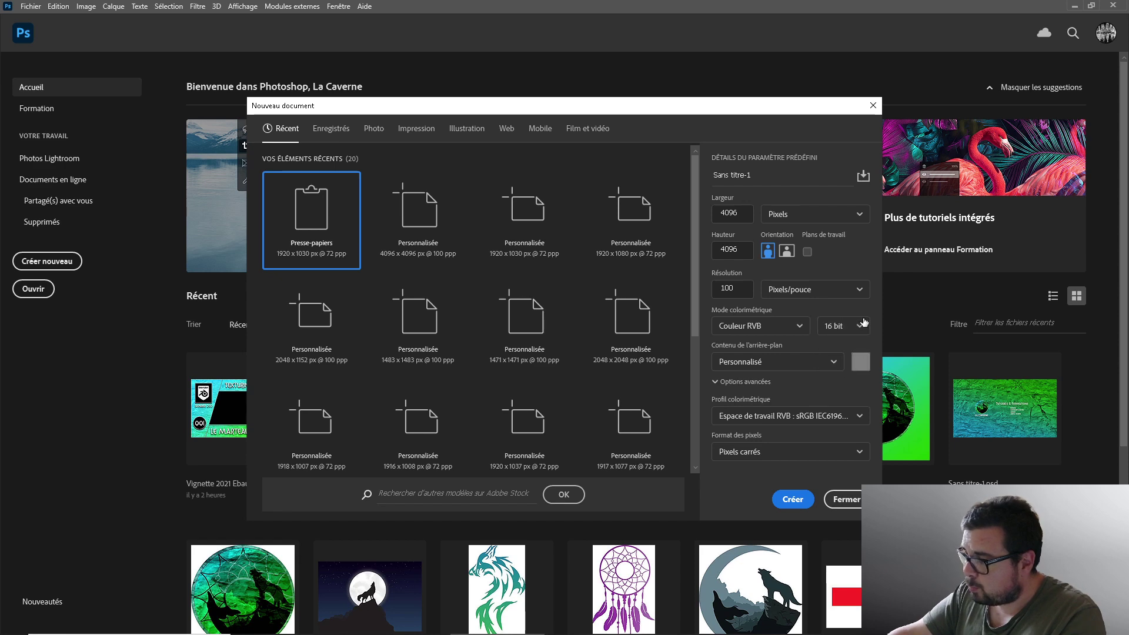
click(793, 500)
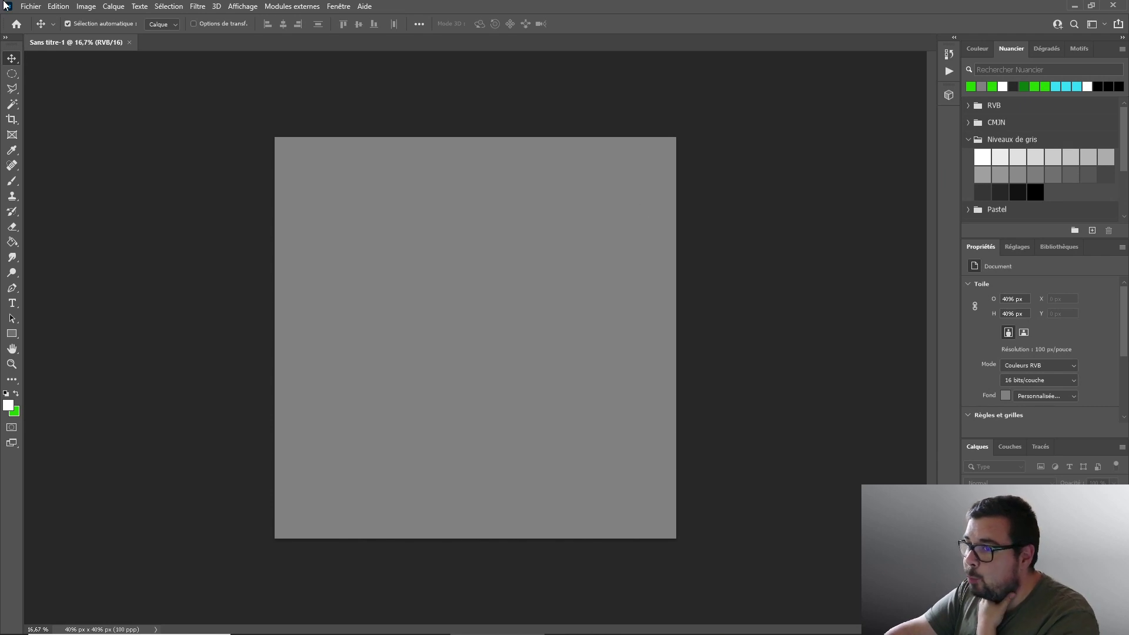
Open T_Plateau_AO, T_Plateau_Cavity and T_Plateau_Specular from the chessboard project's Textures folder on the Bureau
click(32, 6)
click(71, 31)
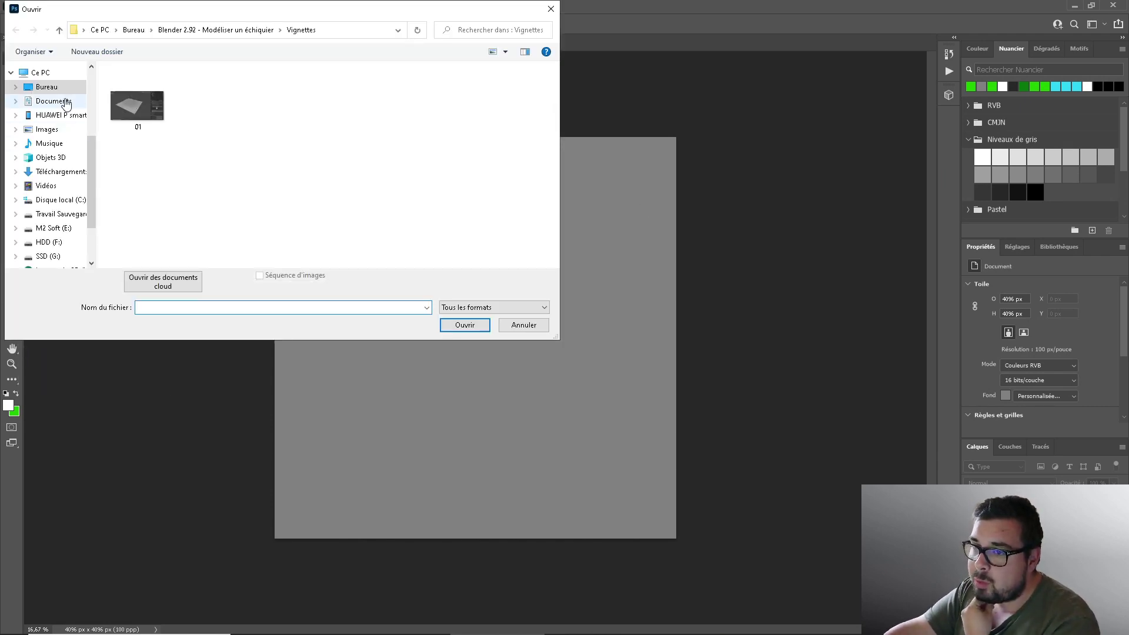
click(49, 88)
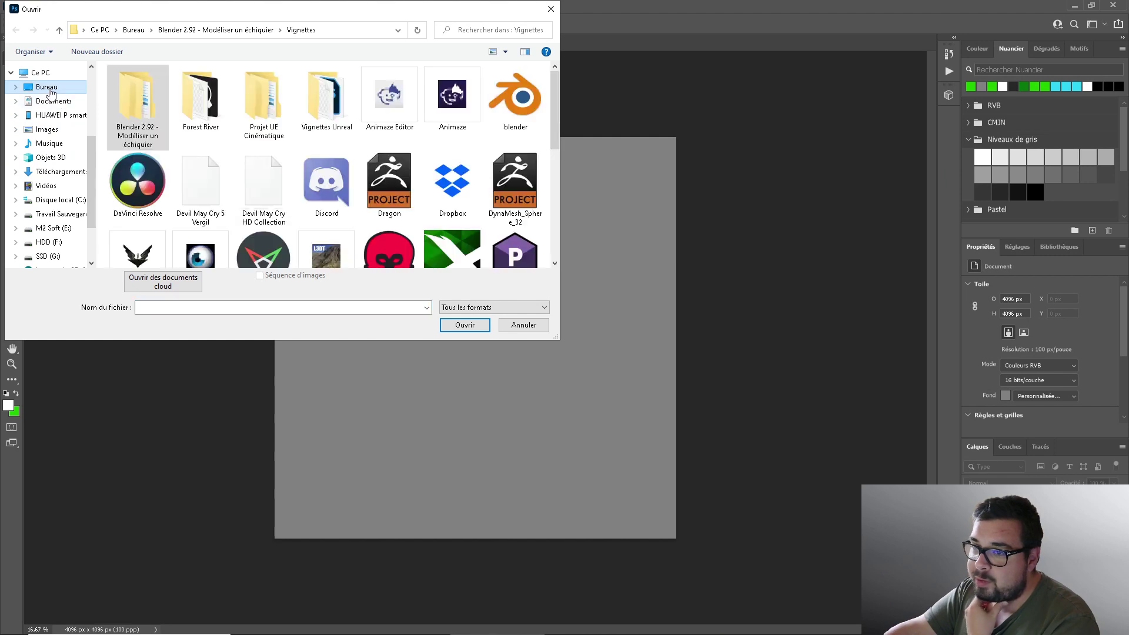
double_click(158, 97)
double_click(137, 110)
click(201, 97)
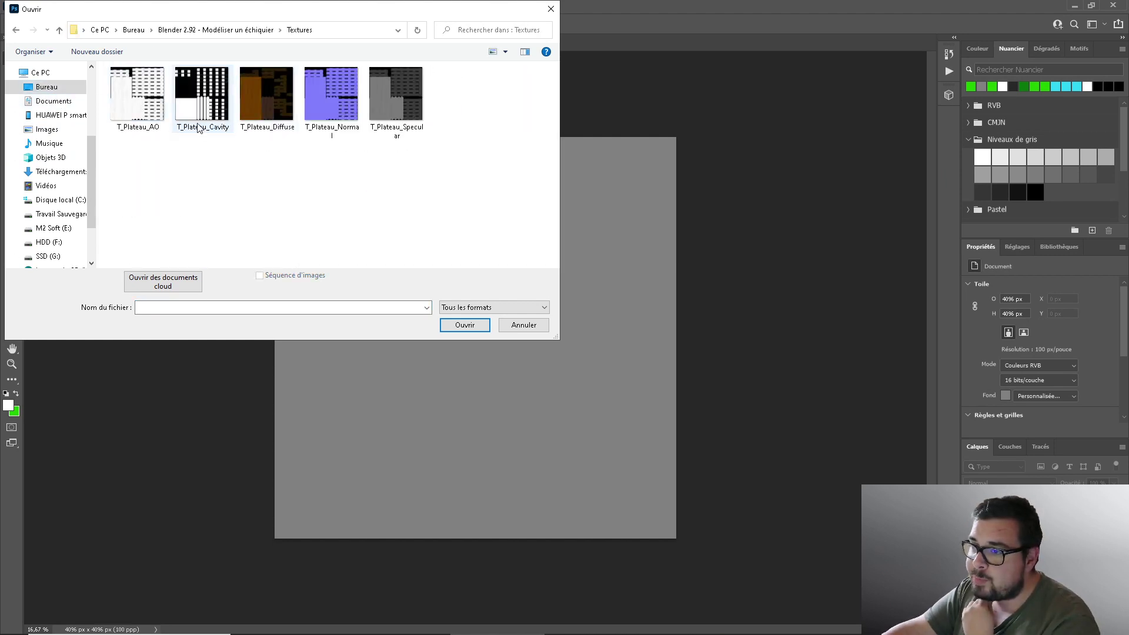
ctrl+click(393, 104)
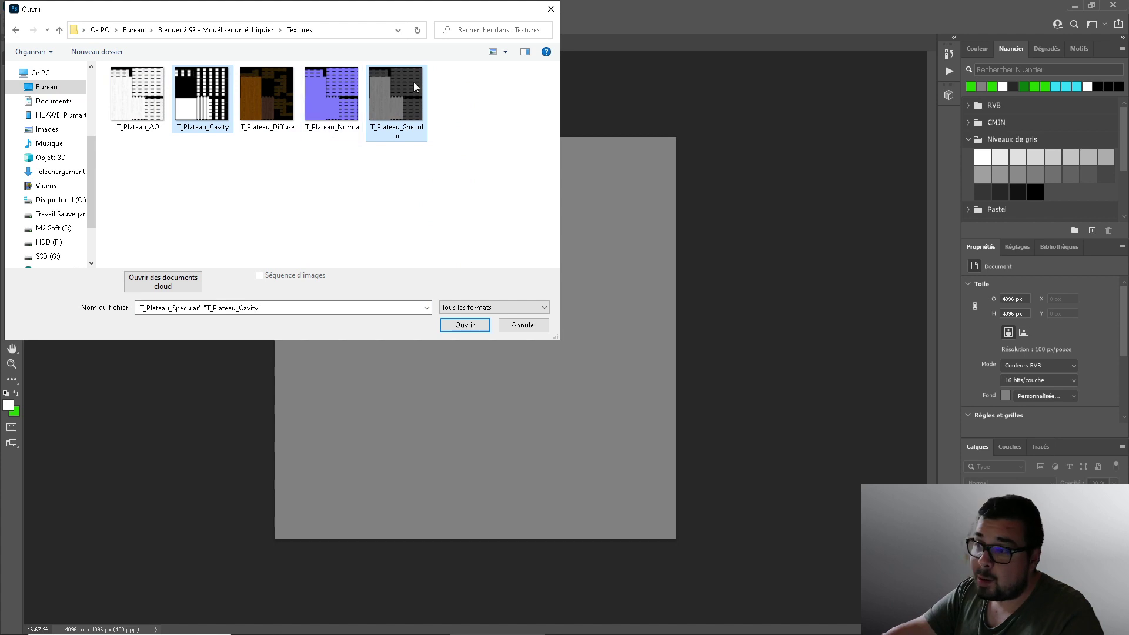
ctrl+click(137, 97)
click(466, 325)
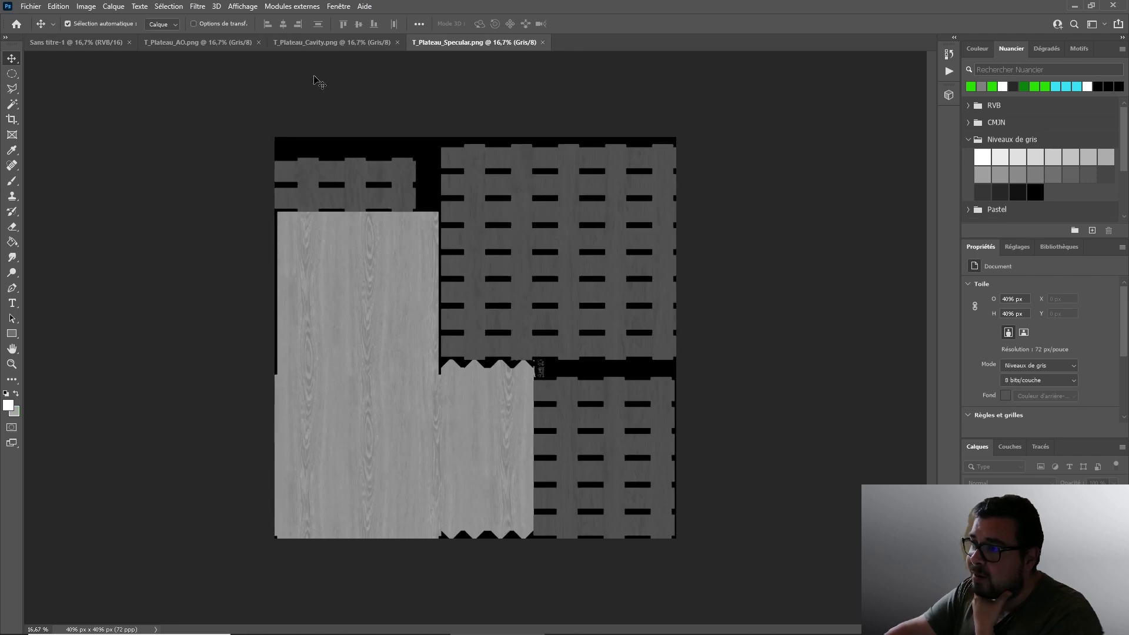
Copy the entire T_Plateau_Cavity.png image into the red channel of the untitled 4096 × 4096 document
click(196, 42)
click(340, 43)
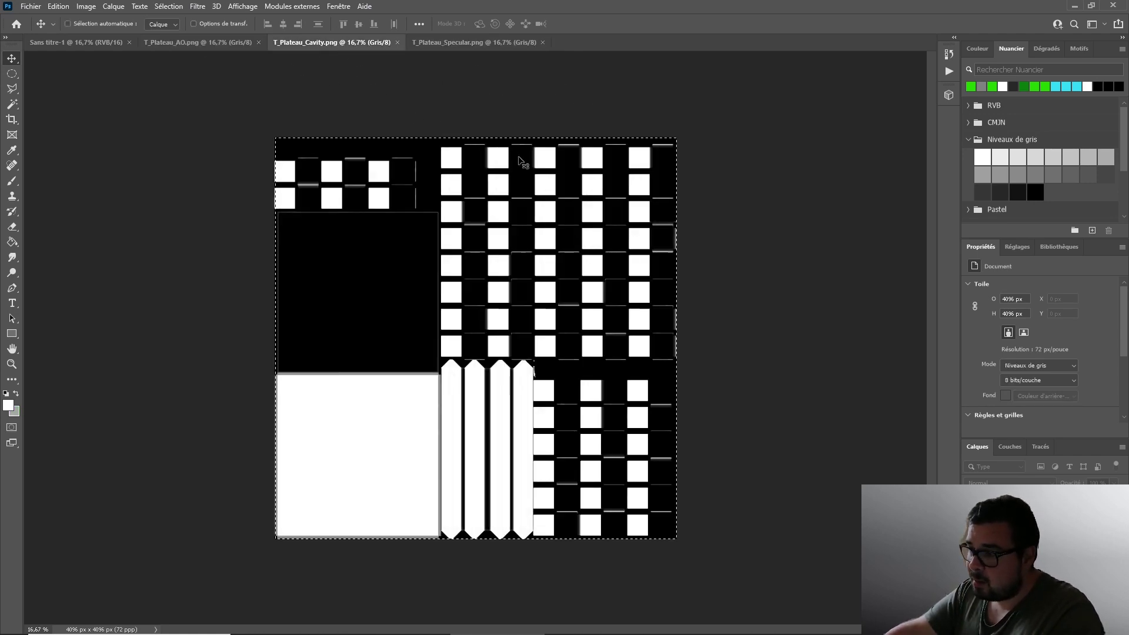
key(ctrl+a)
click(75, 42)
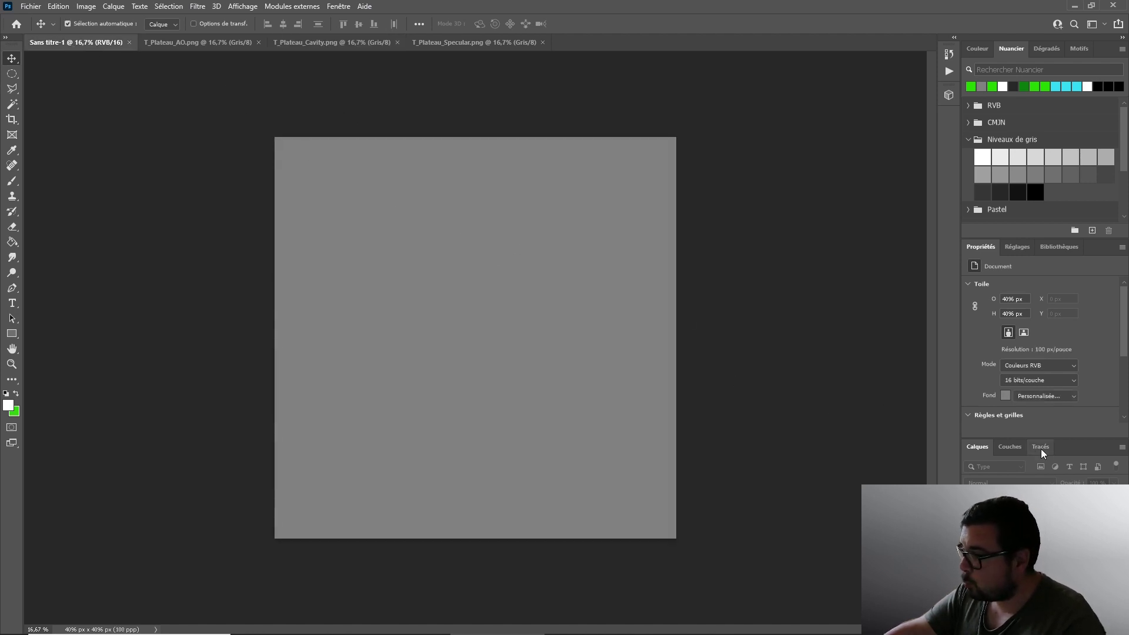
click(1010, 447)
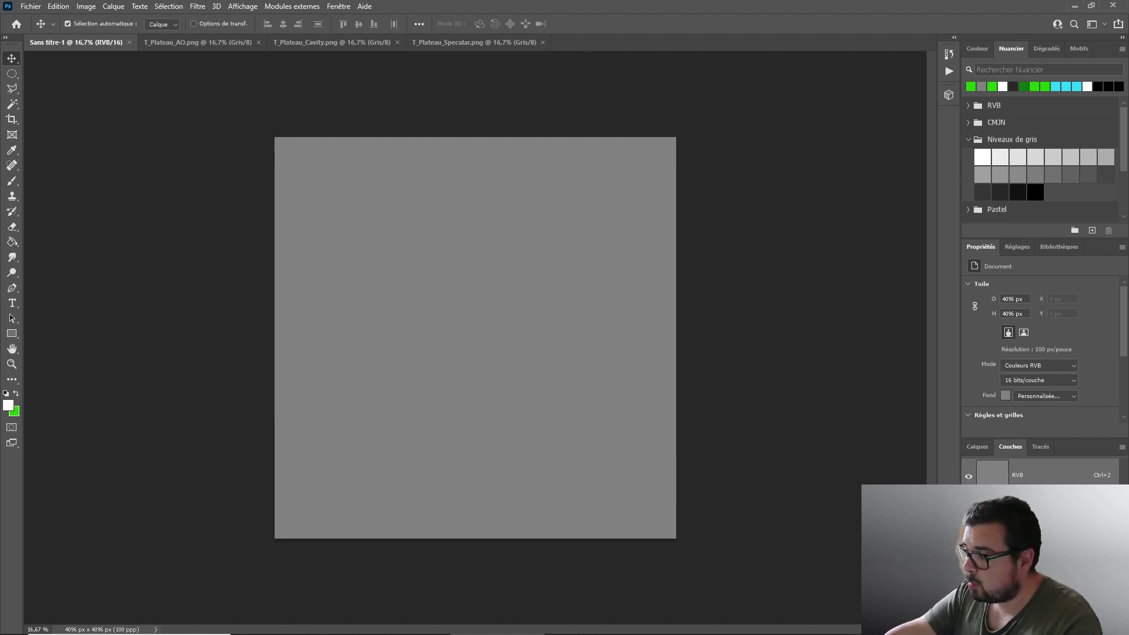
key(ctrl+3)
key(ctrl+v)
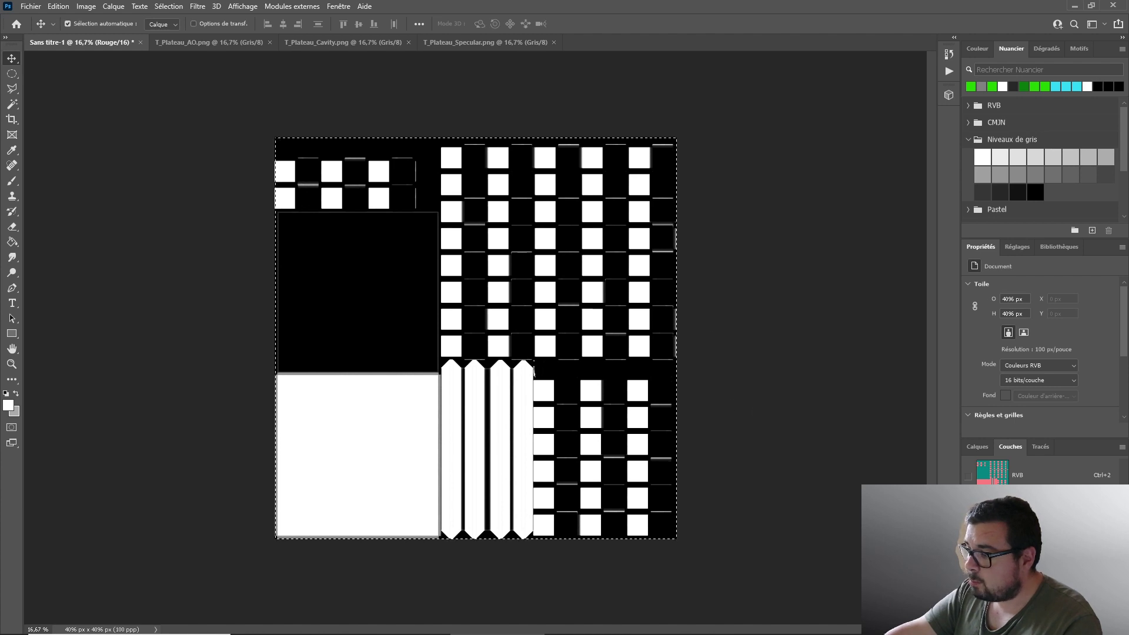
Copy the entire T_Plateau_Specular.png image into the green channel of the untitled document
click(460, 43)
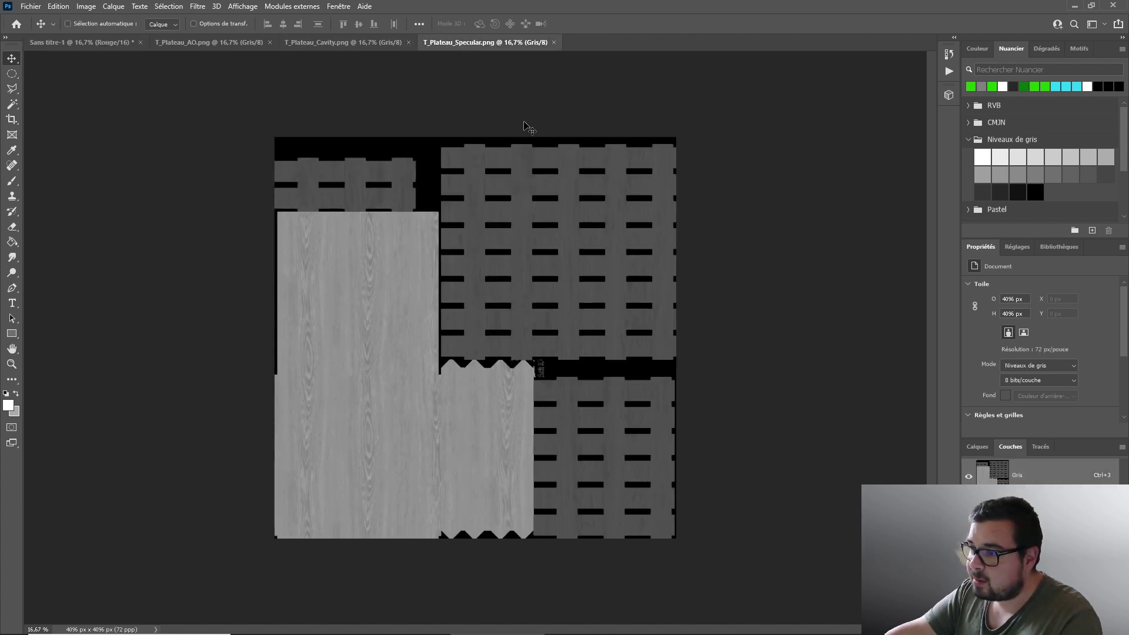
key(ctrl+a)
click(83, 47)
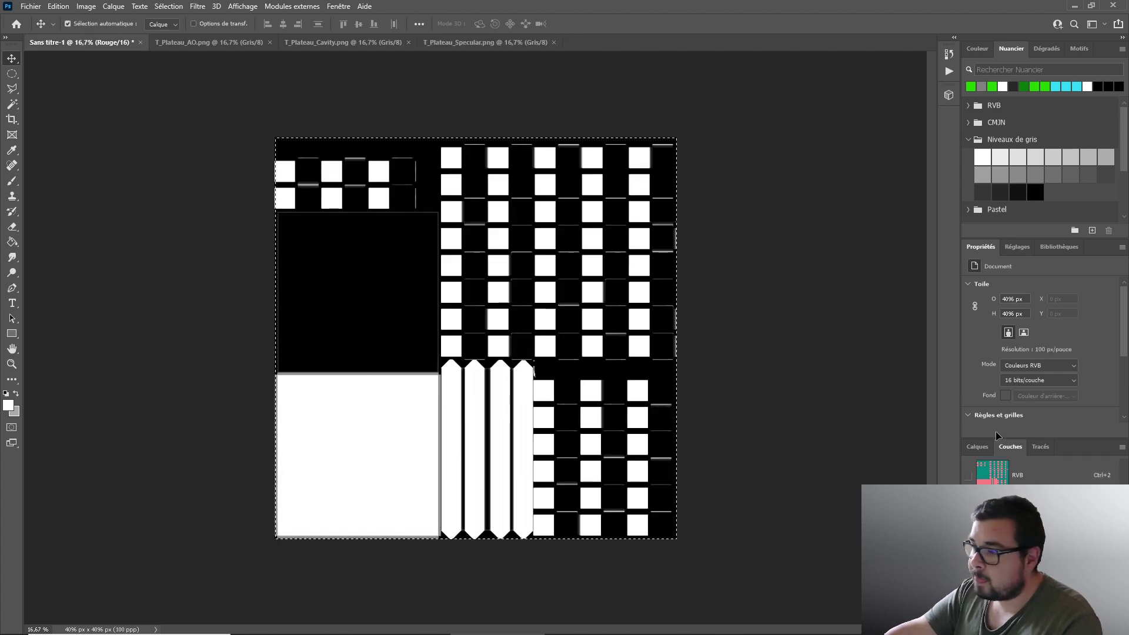
key(ctrl+4)
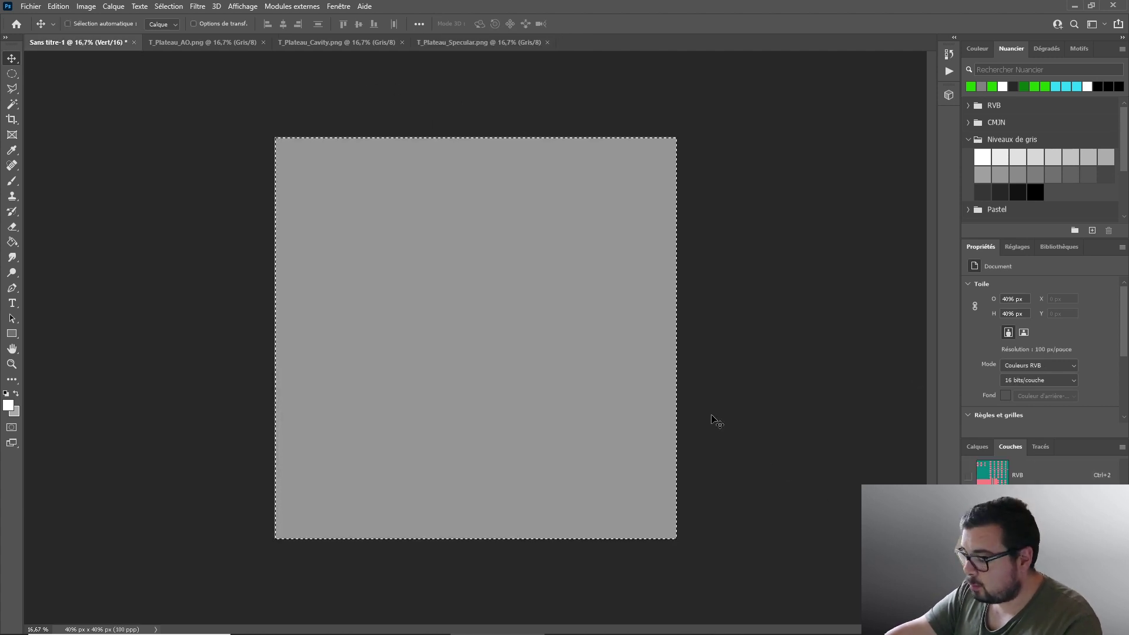
key(ctrl+v)
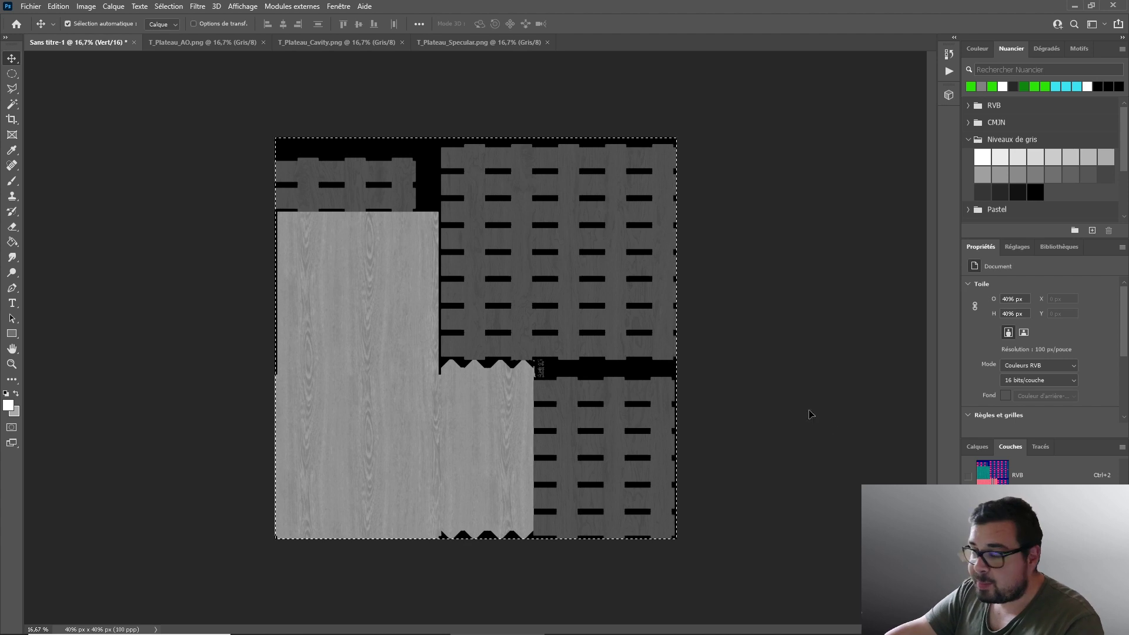
Select the untitled document's blue channel and set the foreground colour to a neutral grey with 65% brightness (a6a6a6)
key(ctrl+5)
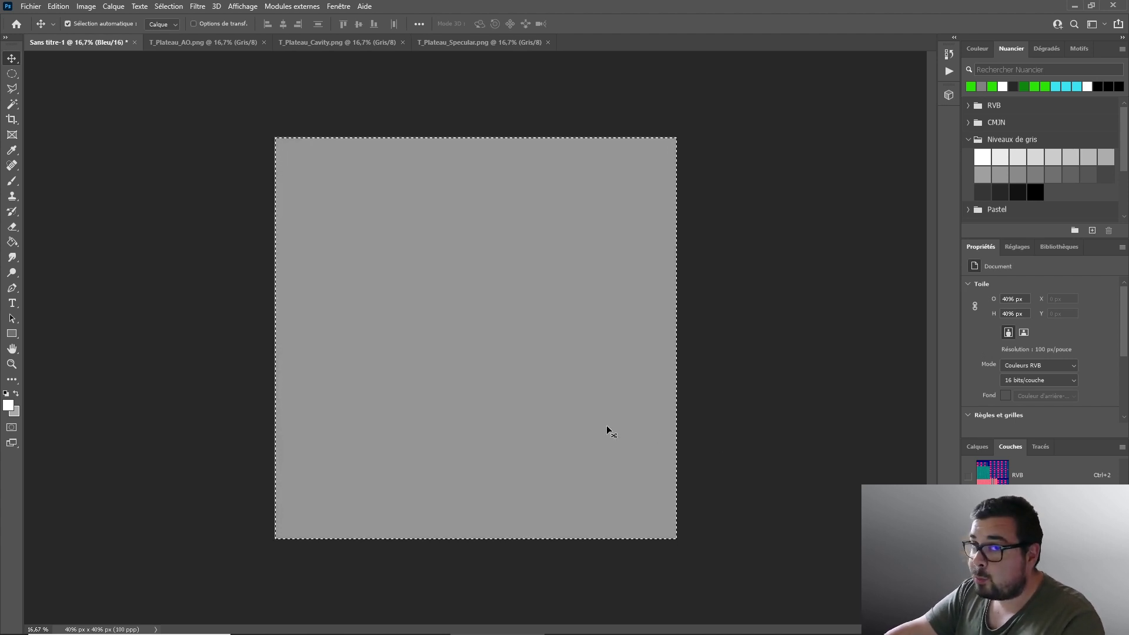
click(16, 394)
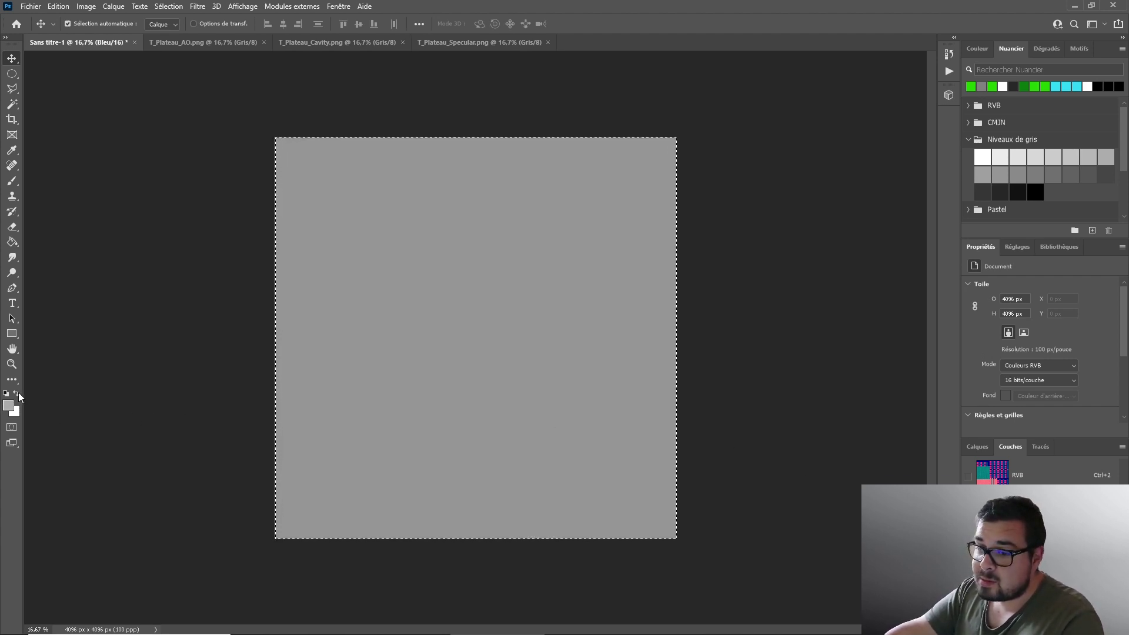
click(9, 406)
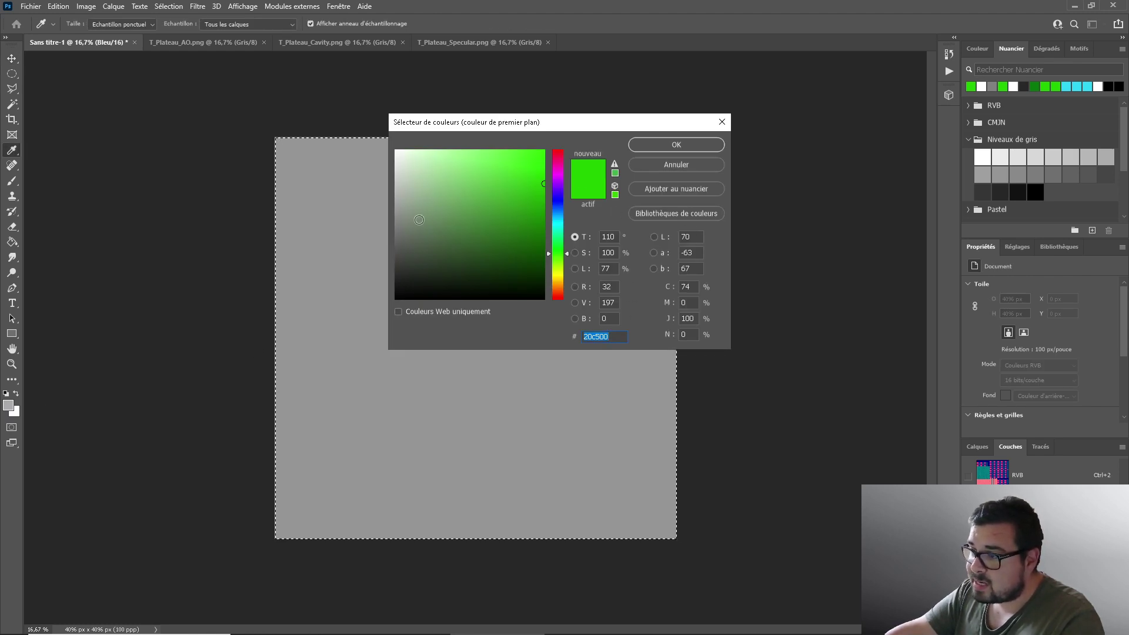
click(389, 219)
drag(390, 218, 381, 227)
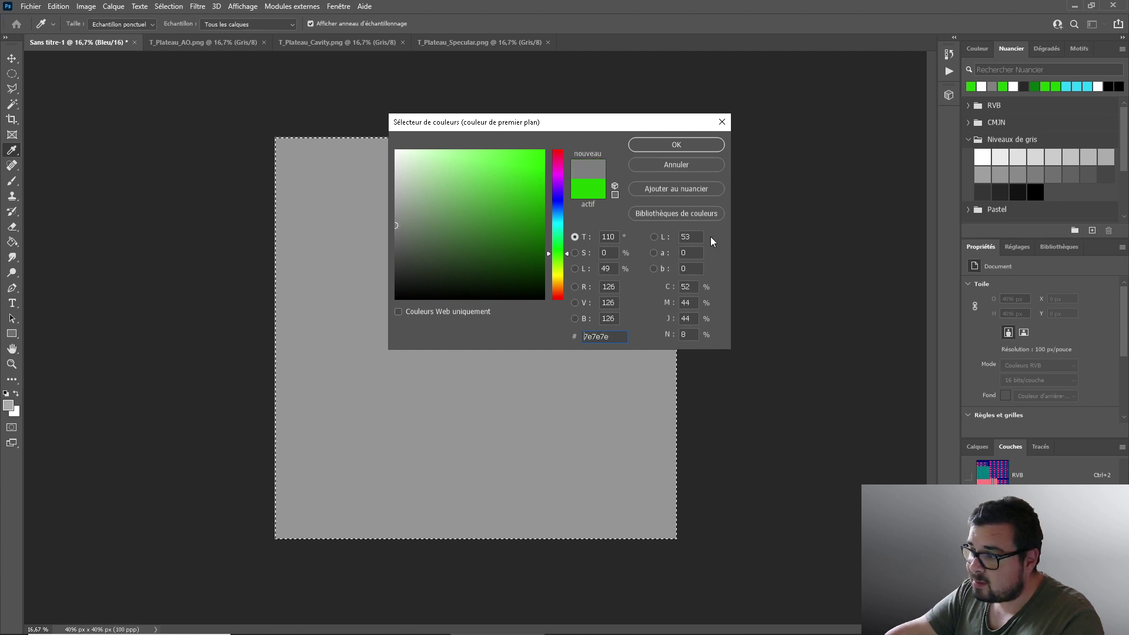
text(50)
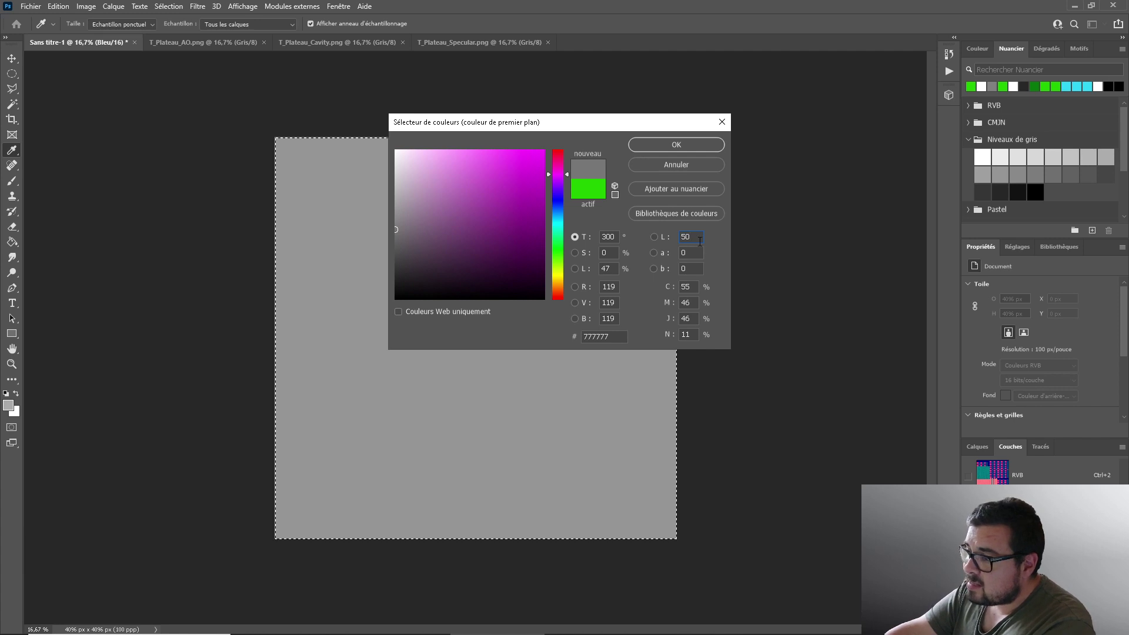
text(65)
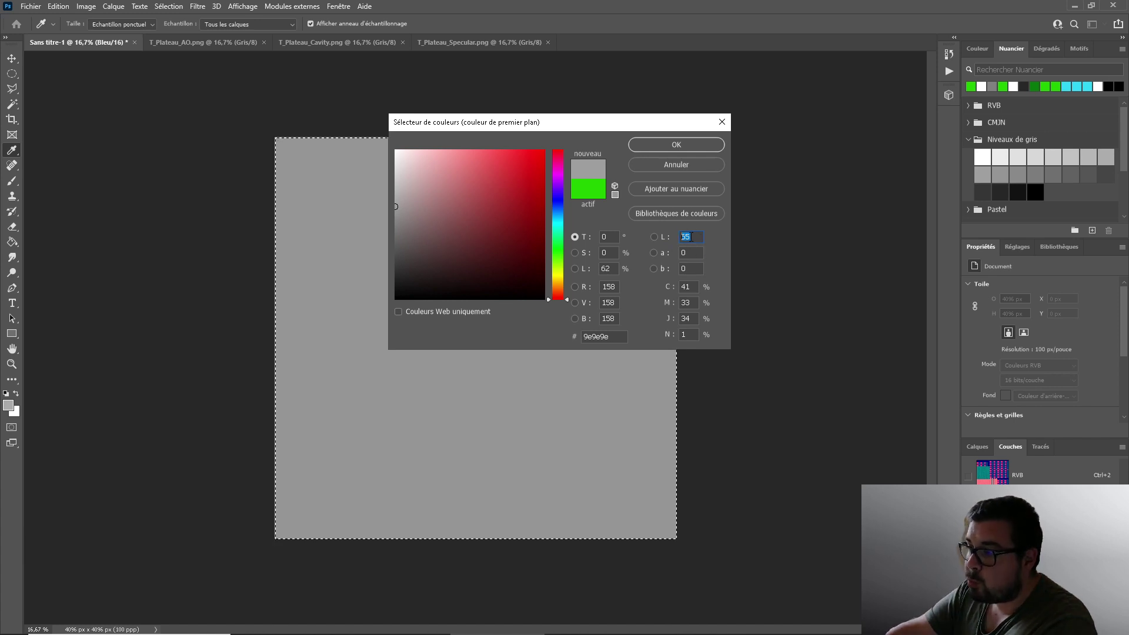
double_click(609, 268)
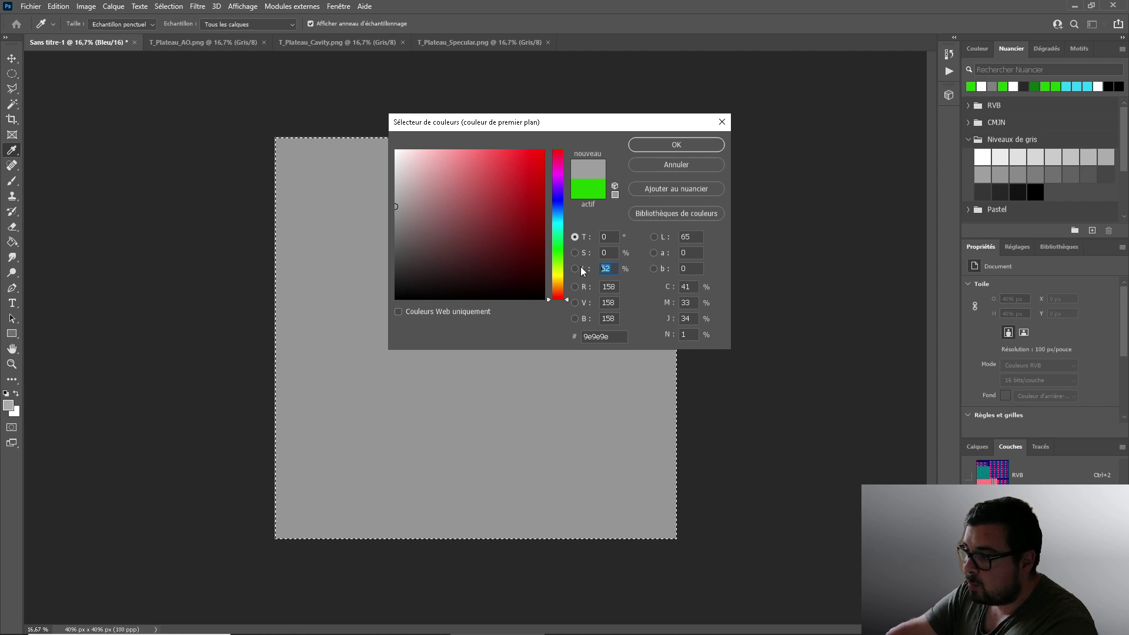
text(65)
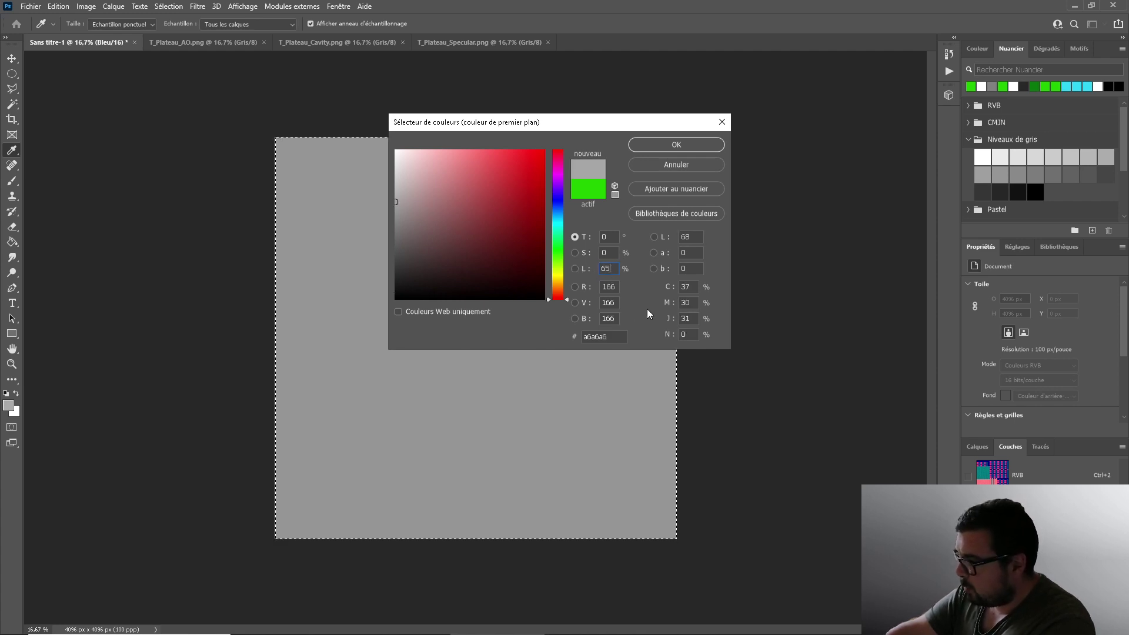
click(693, 144)
key(v)
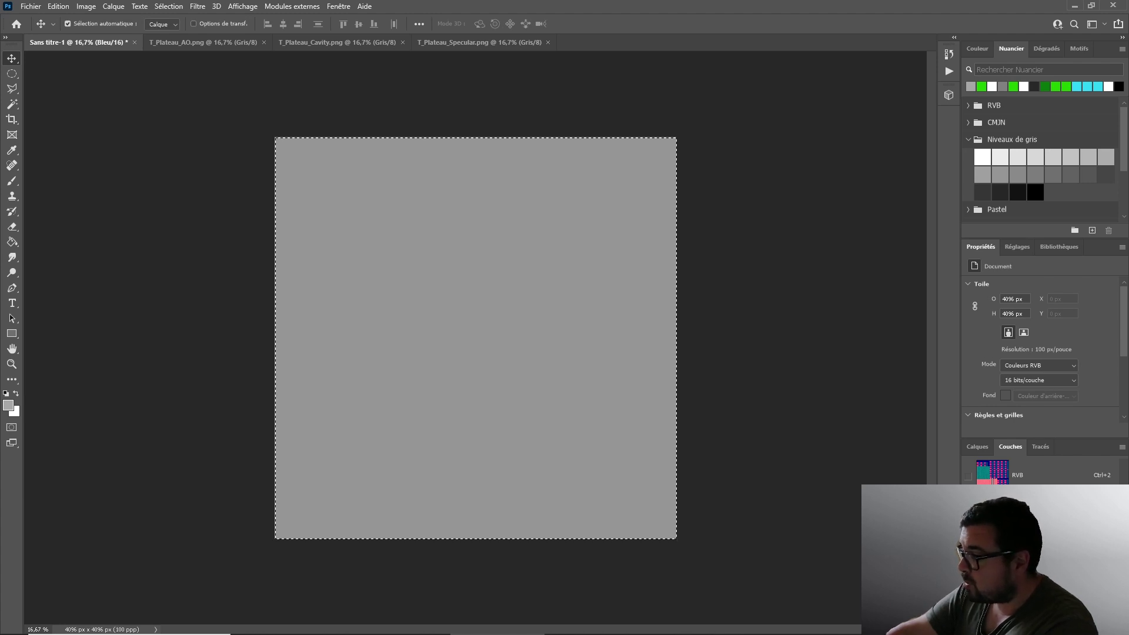
Create a new alpha channel in the untitled document, copy the entire T_Plateau_AO.png image into it, and show the RGB composite
click(1092, 625)
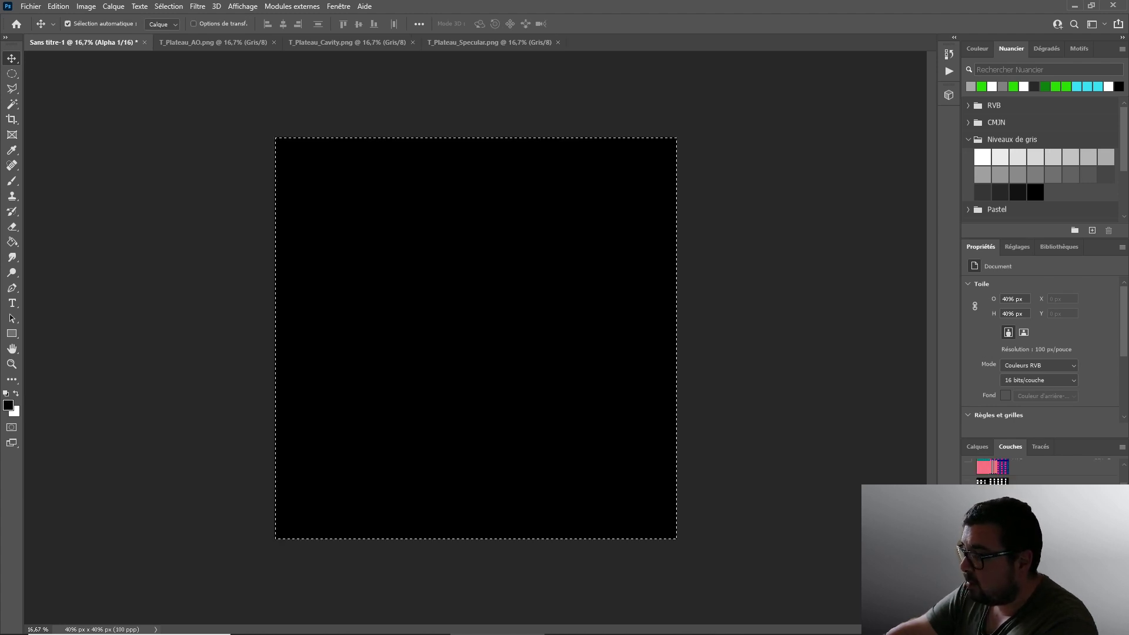
click(221, 43)
key(ctrl+a)
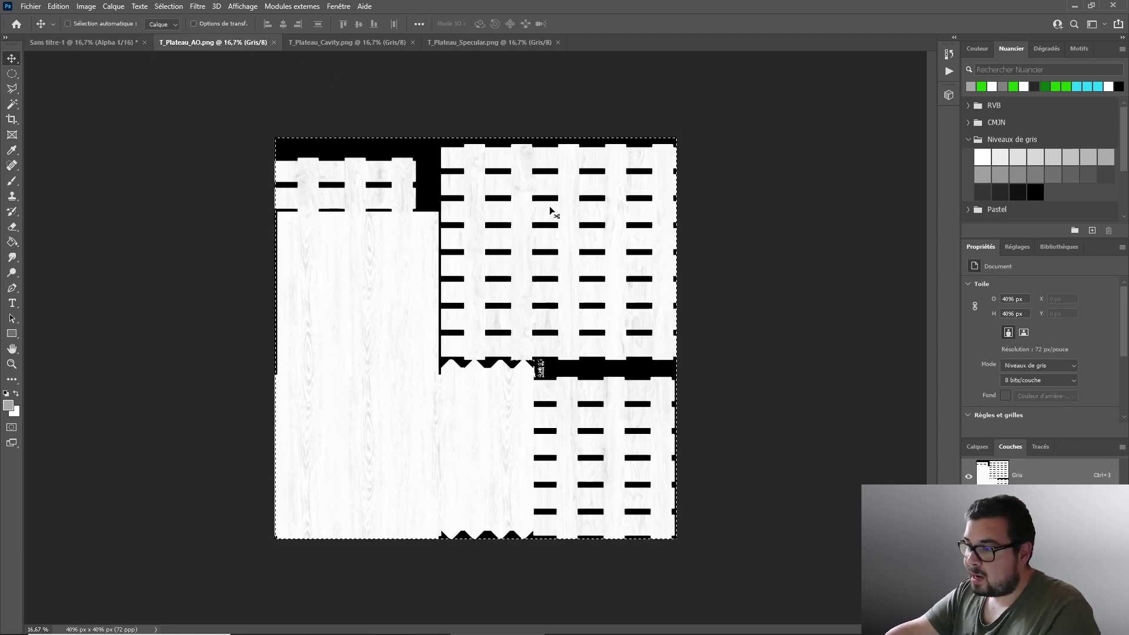
click(82, 42)
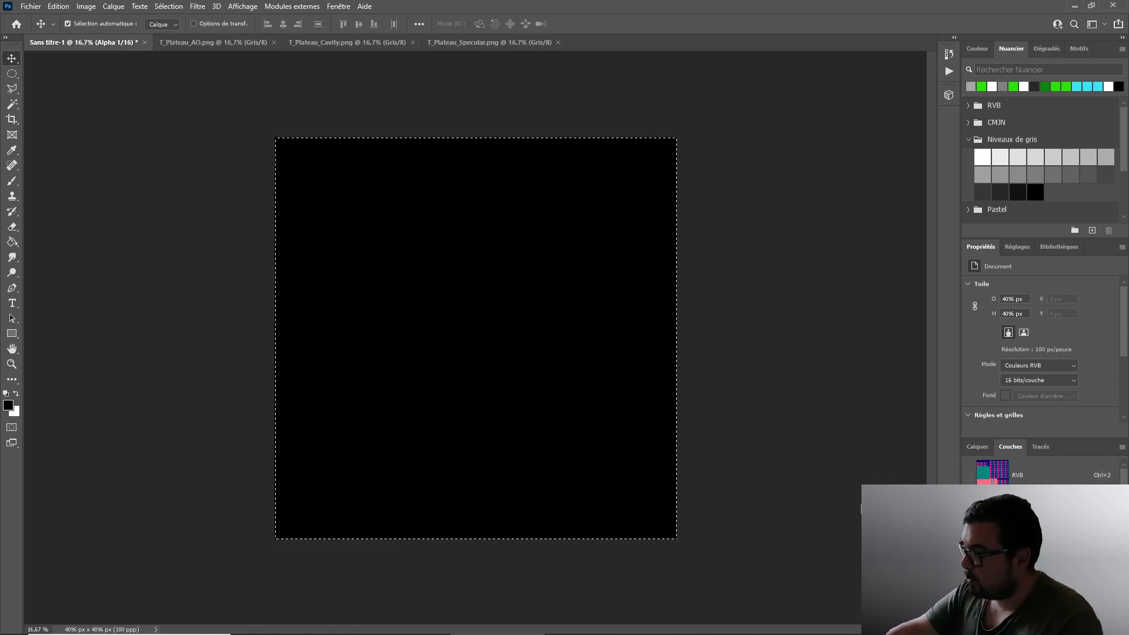
key(ctrl+v)
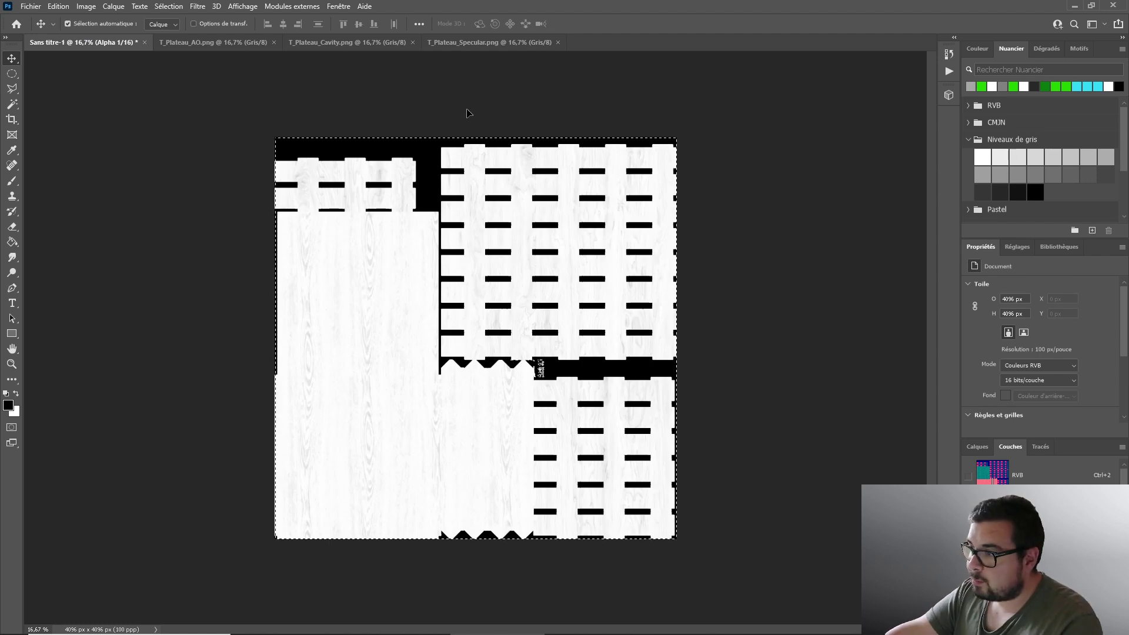
click(969, 476)
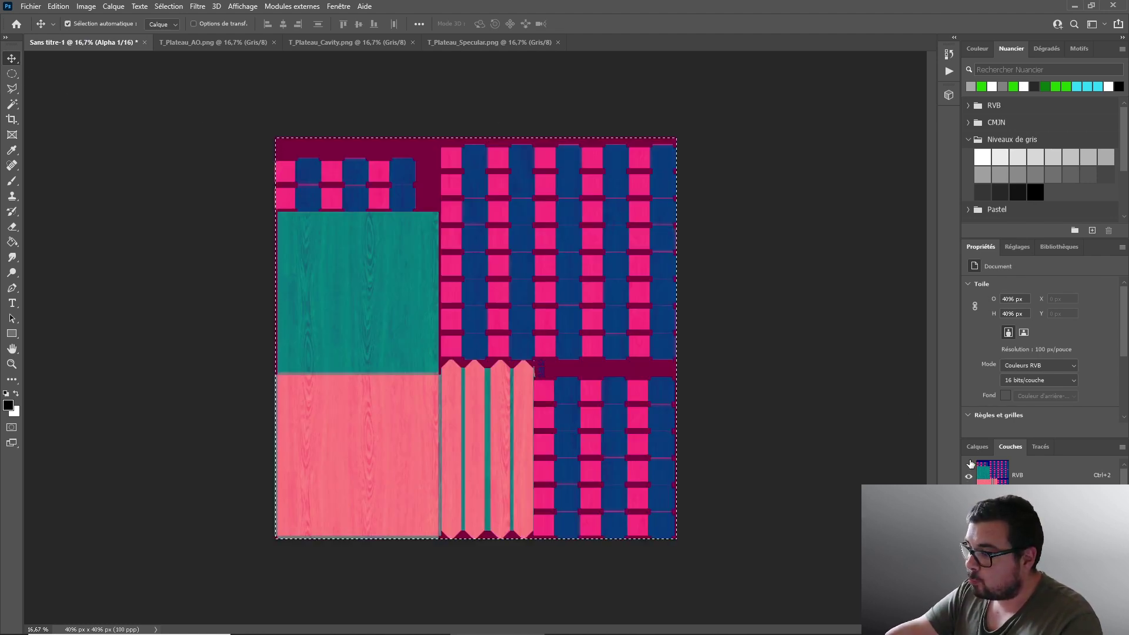
Return to the layers list and clear the selection around the packed texture
click(977, 447)
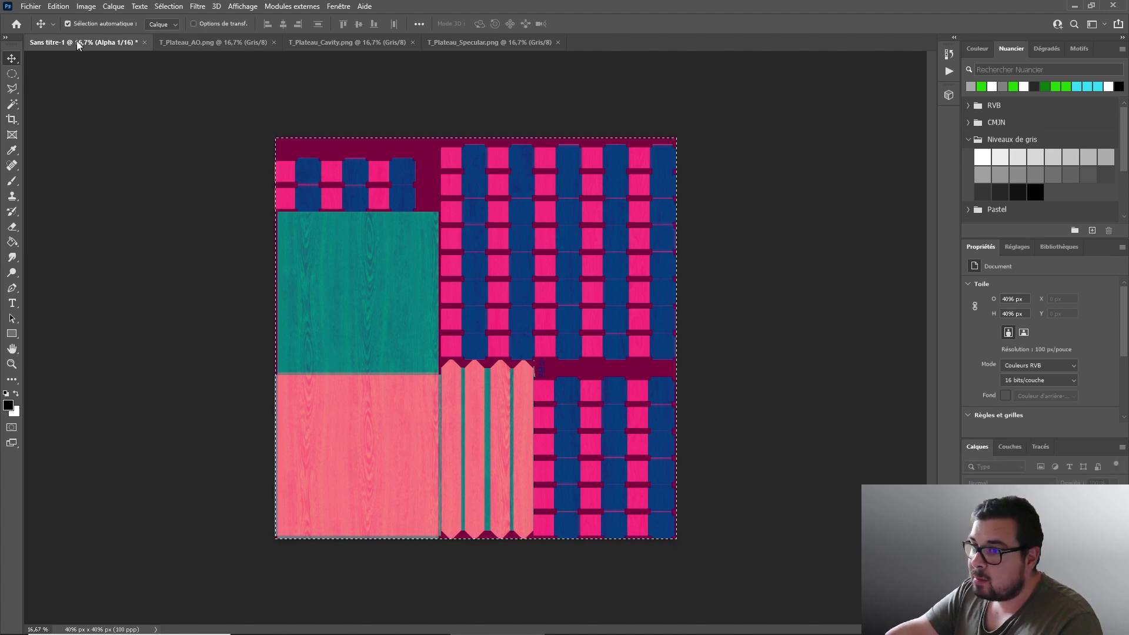
click(12, 75)
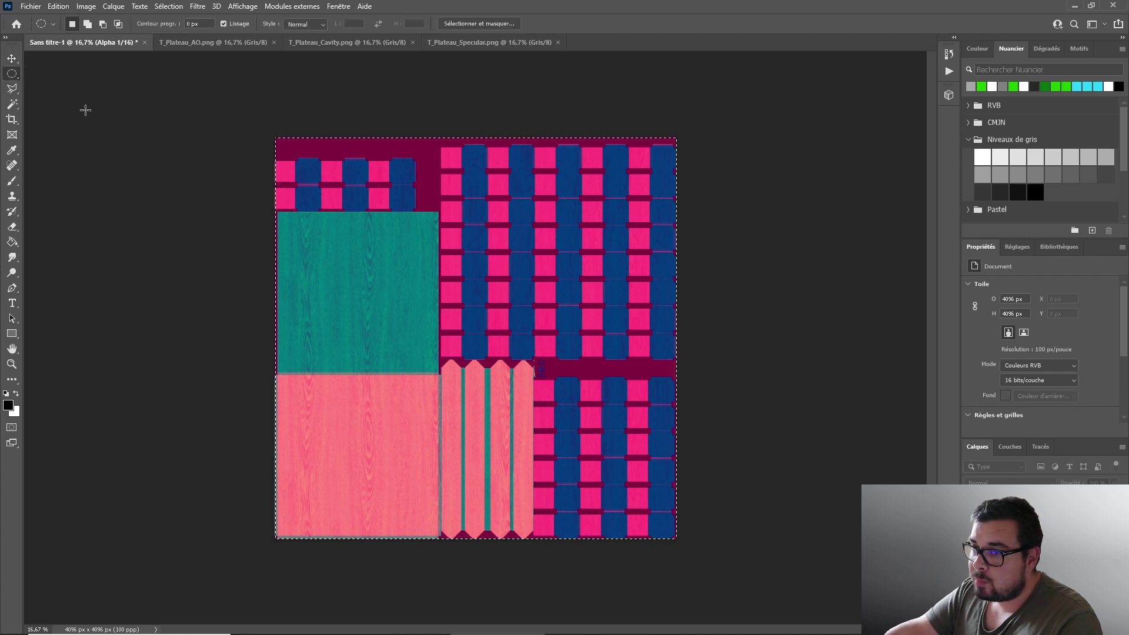
key(ctrl+d)
Save the packed texture as a PNG named T_Plateau_CSR in the chessboard project's Textures folder
click(31, 7)
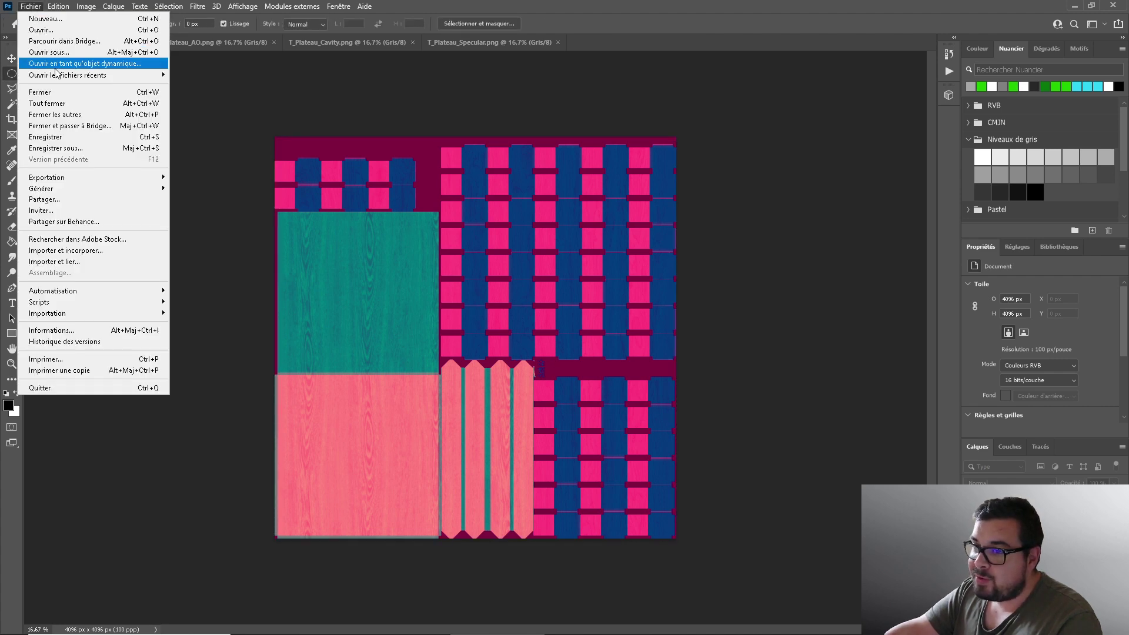
click(77, 149)
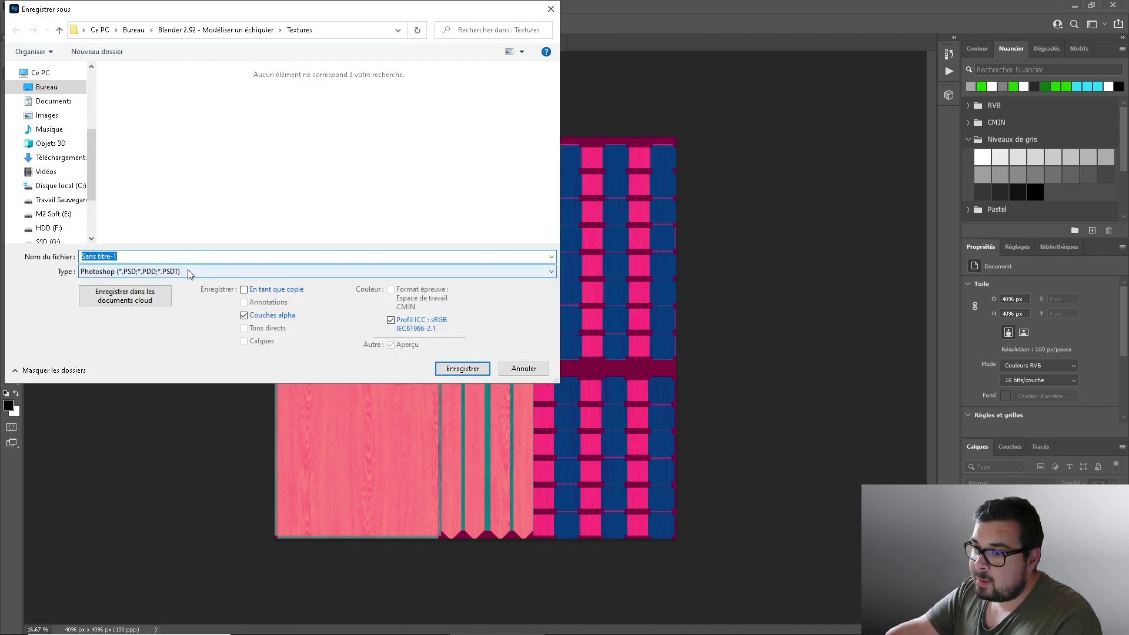
click(188, 271)
click(176, 371)
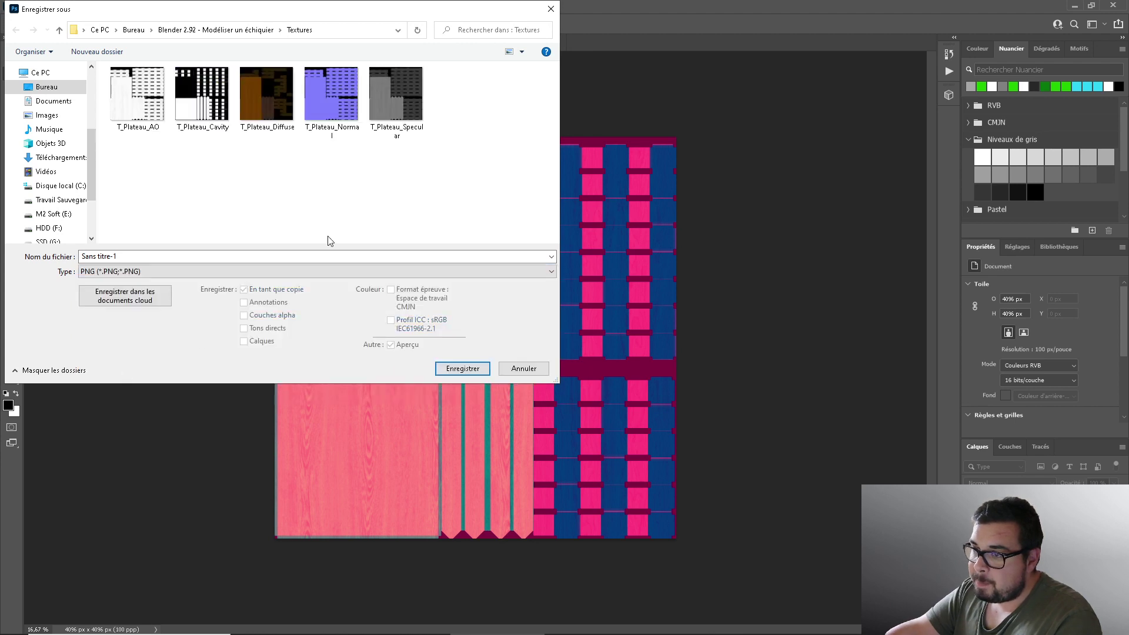
click(137, 94)
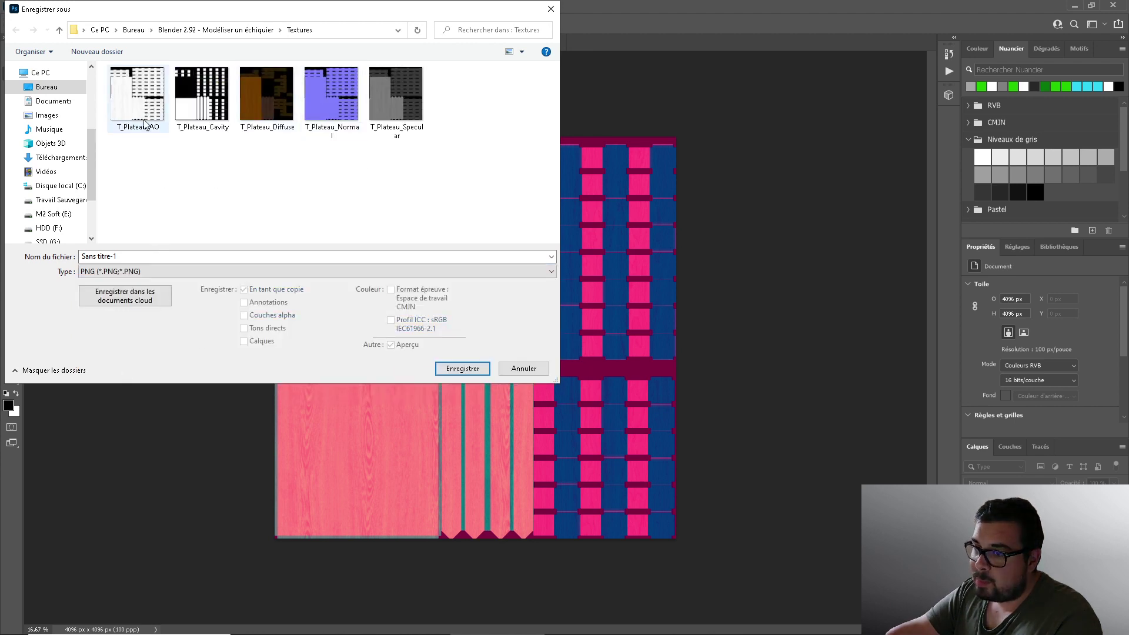
double_click(144, 258)
click(153, 255)
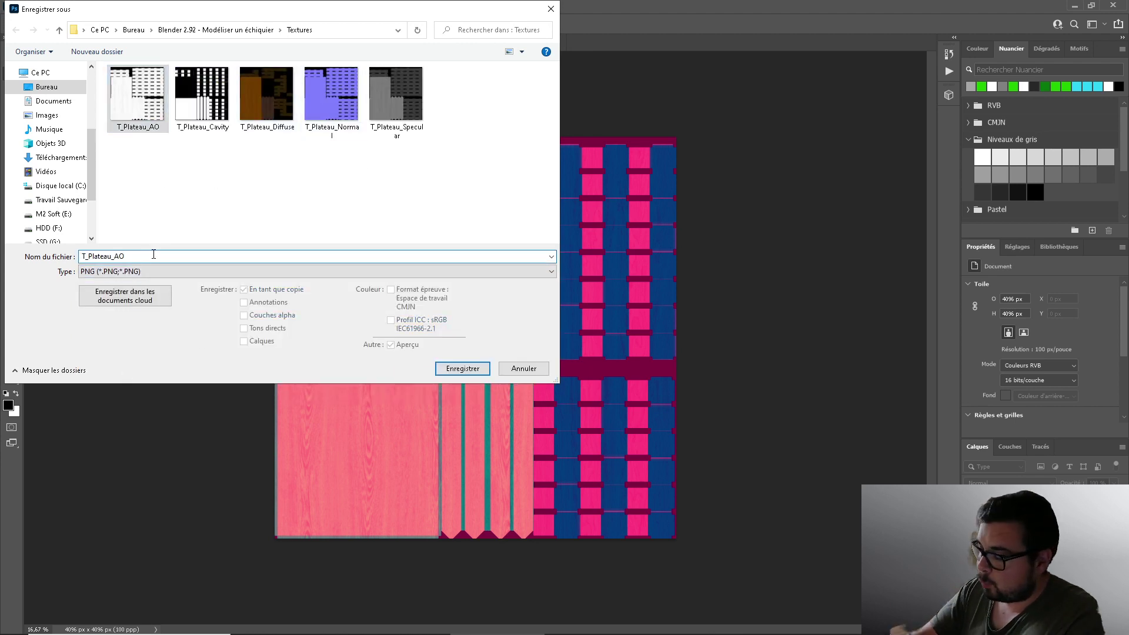
key(BackSpace)
key(BackSpace)
text(CSR)
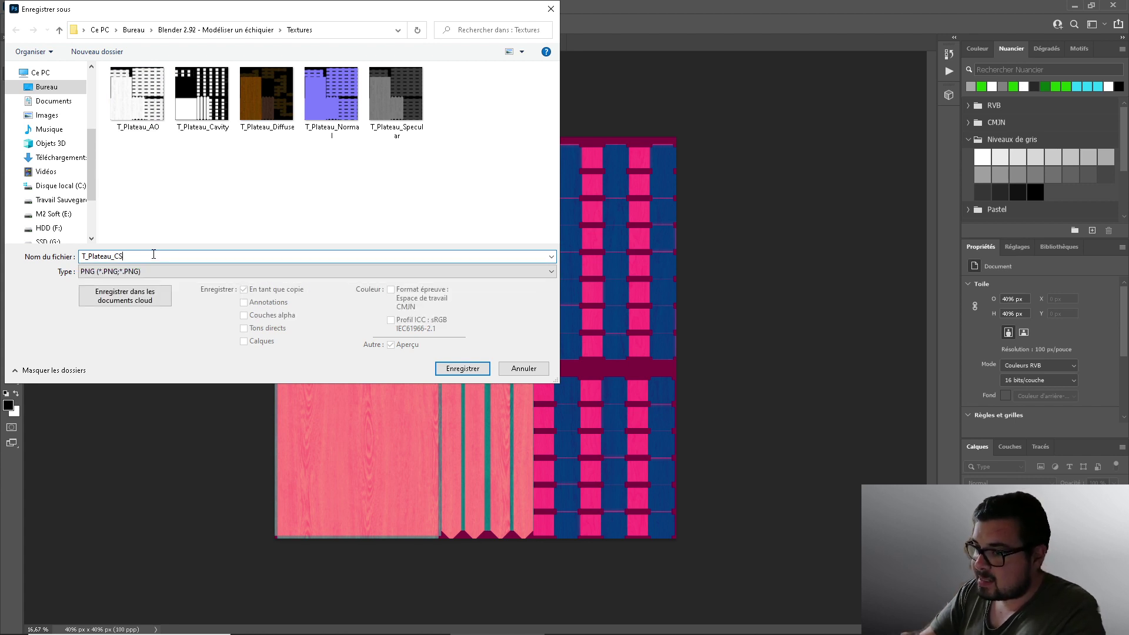
click(485, 368)
click(673, 193)
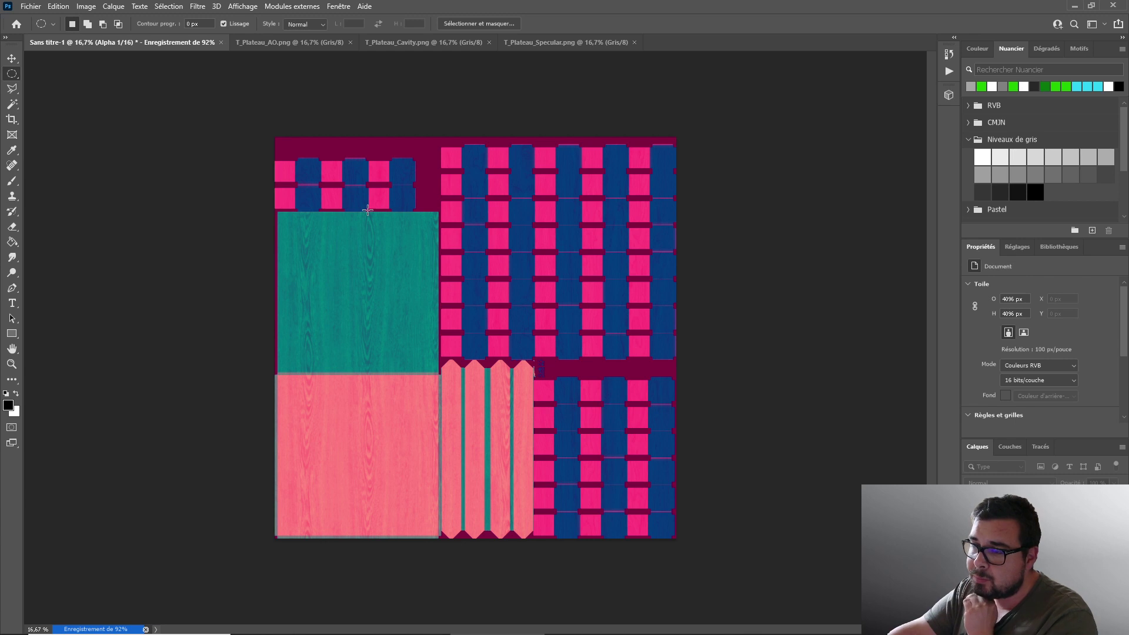
Close the T_Plateau_Specular, T_Plateau_Cavity and T_Plateau_AO source documents
click(634, 43)
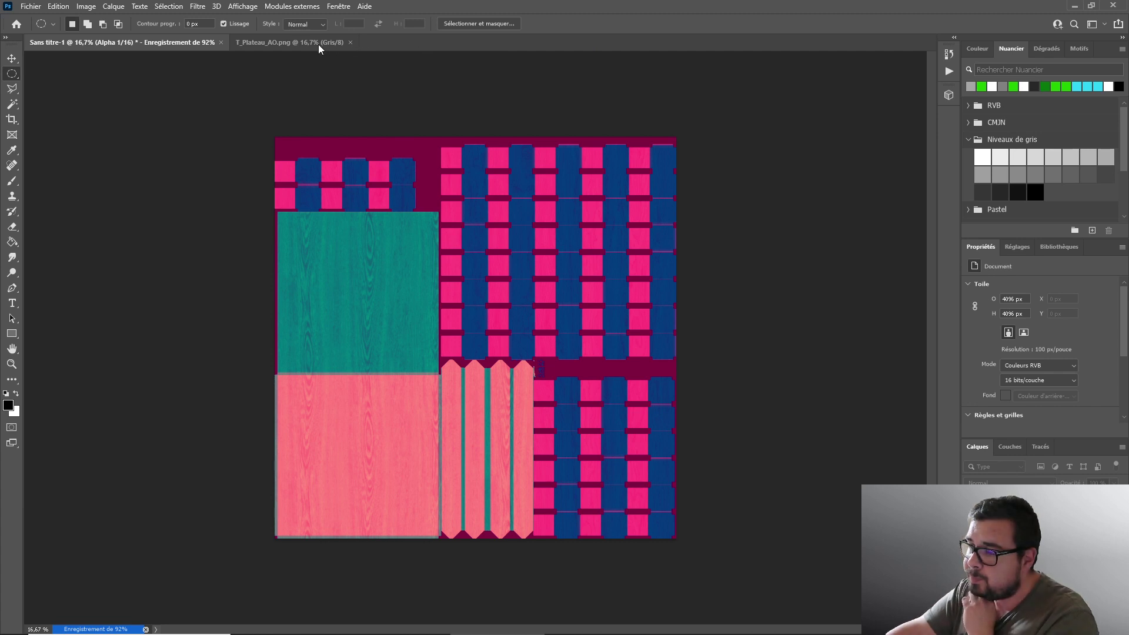
click(351, 43)
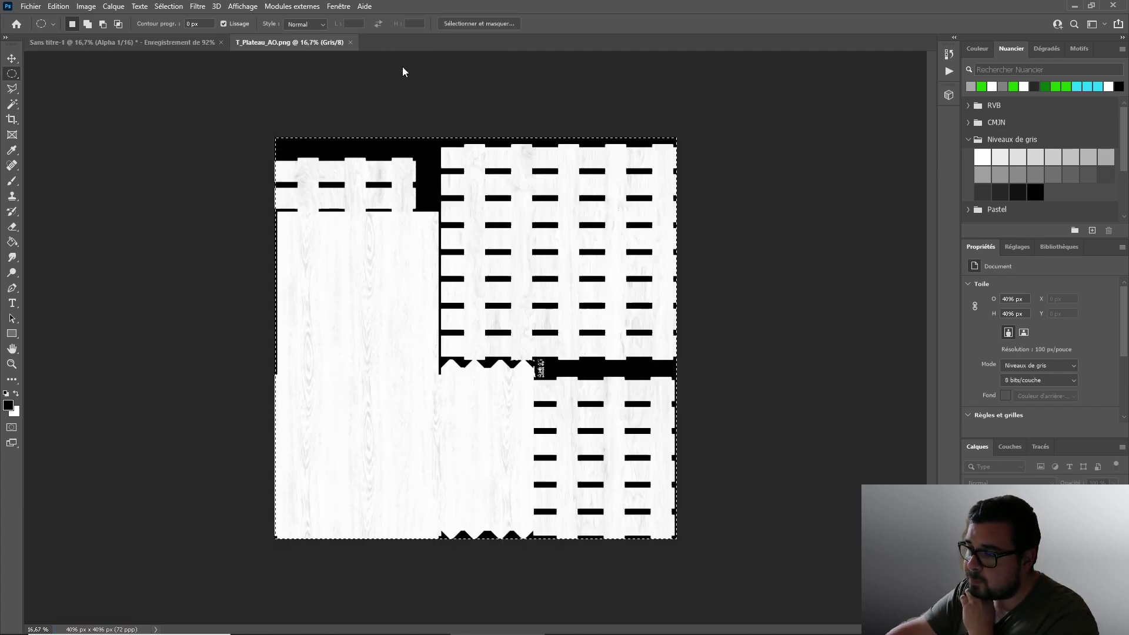
click(350, 42)
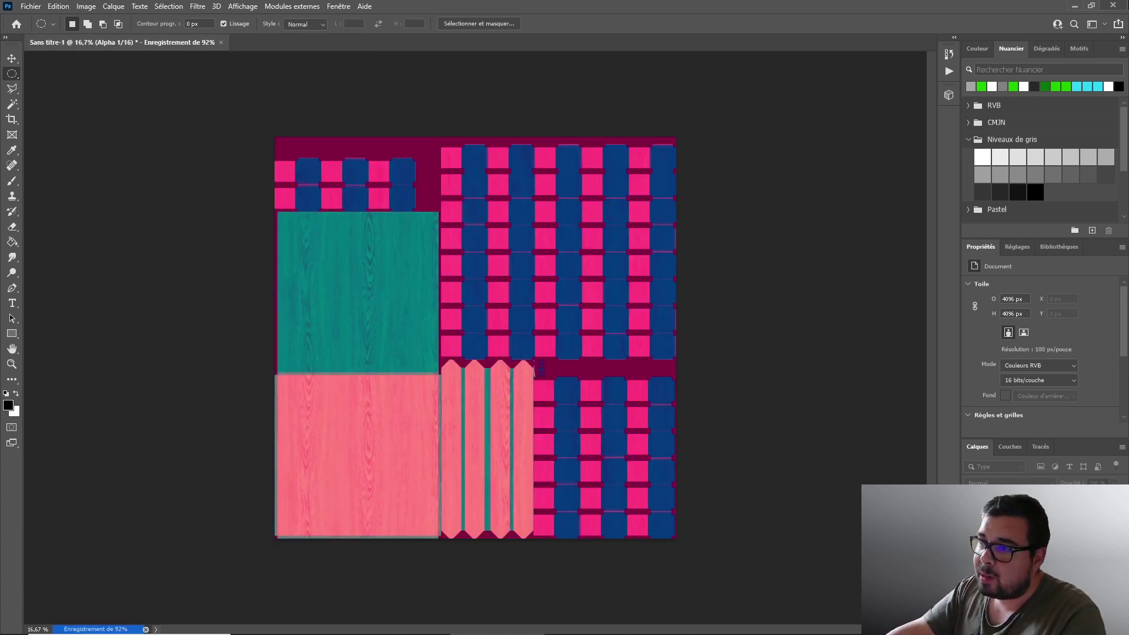
Switch to Blender and add an Image Texture node to the M_Plateau_Bake material, left of the Principled BSDF (BSDF guidé)
click(1074, 7)
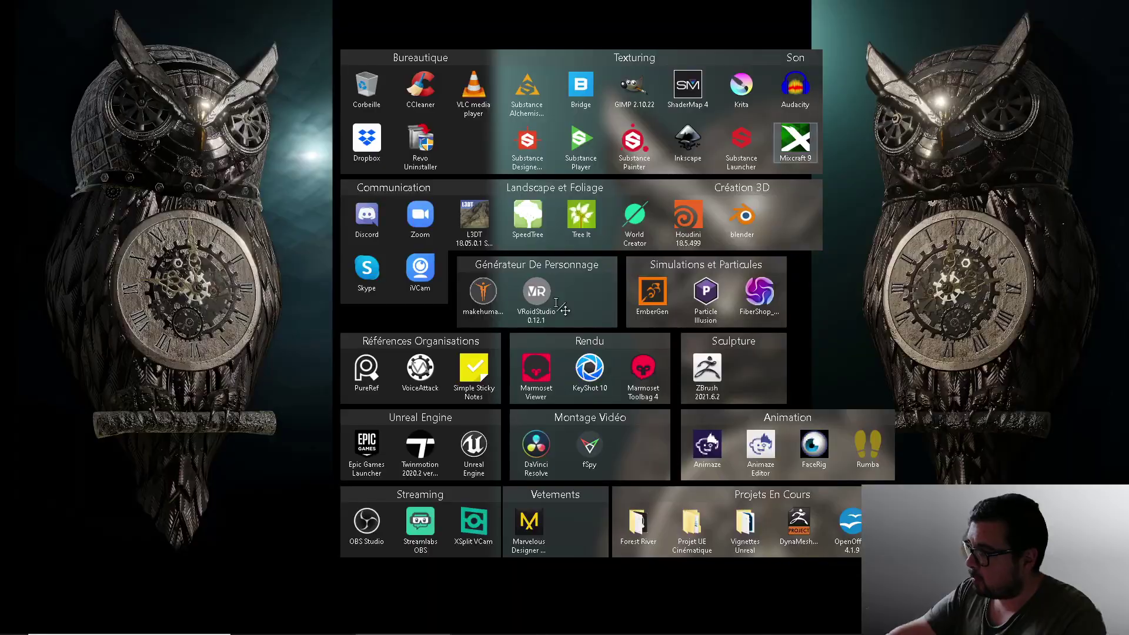
click(309, 625)
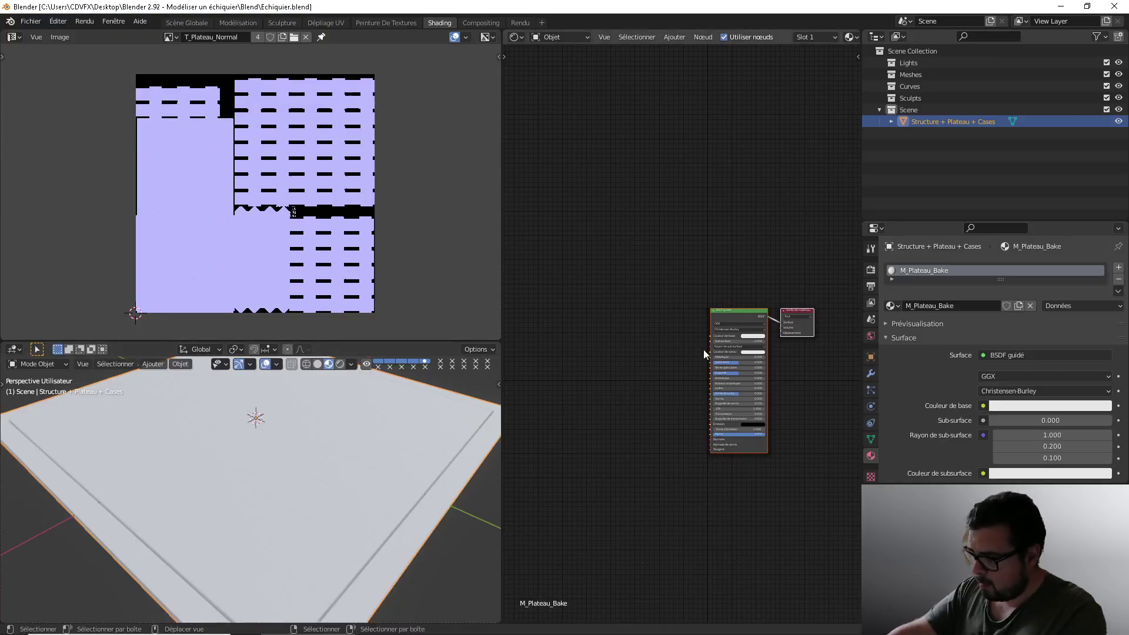
middle_drag(703, 350, 618, 323)
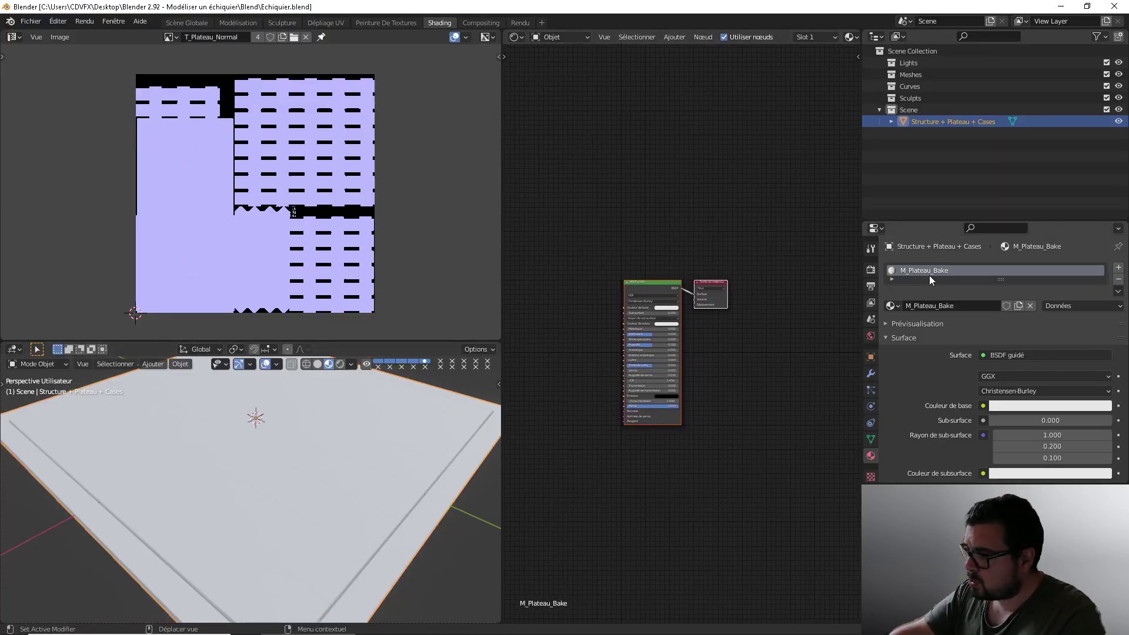
middle_drag(522, 306, 601, 308)
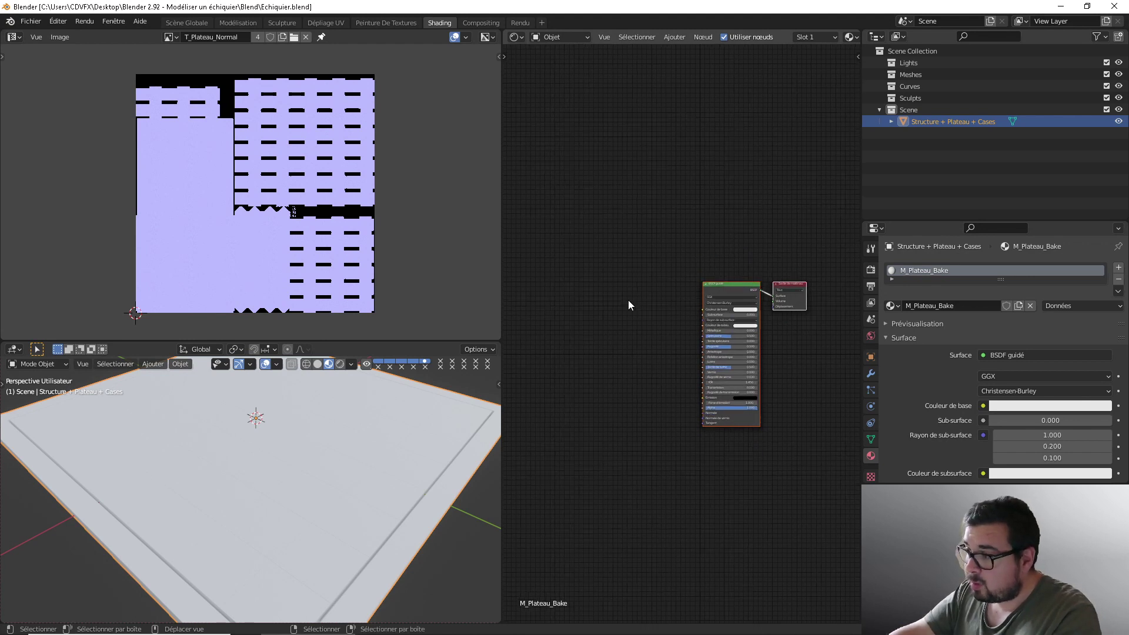
scroll(629, 305, up, 1)
key(shift+a)
mouse_move(534, 261)
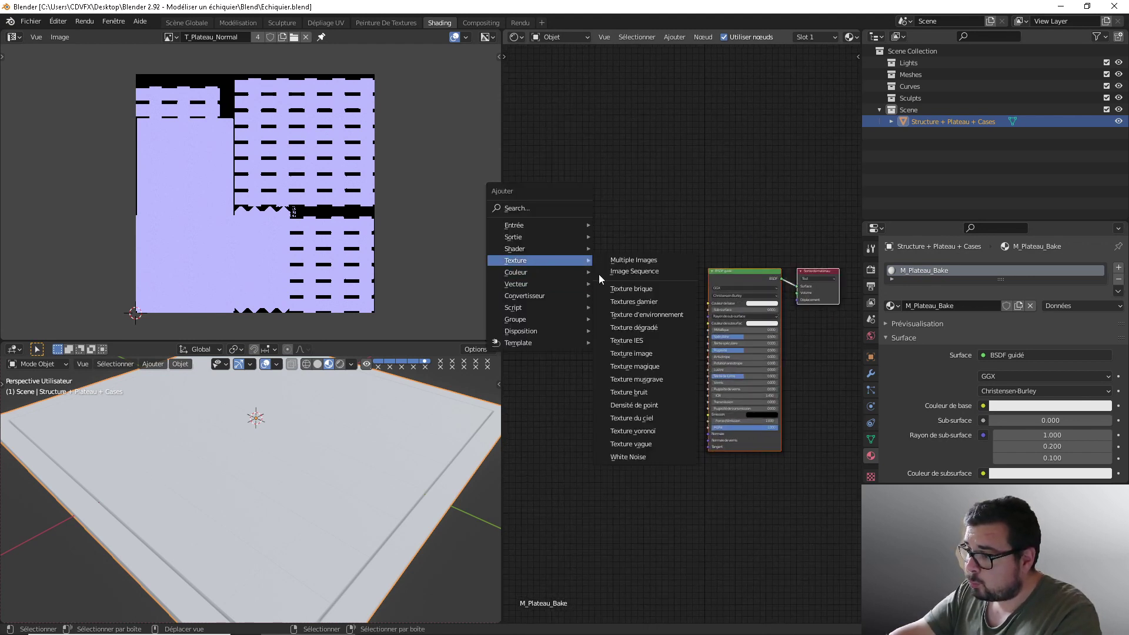
click(631, 354)
click(550, 227)
middle_drag(621, 229, 684, 229)
drag(622, 197, 594, 197)
Add two more Image Texture nodes below the first and connect the first one's Couleur output to the BSDF's base colour
key(shift+a)
mouse_move(606, 271)
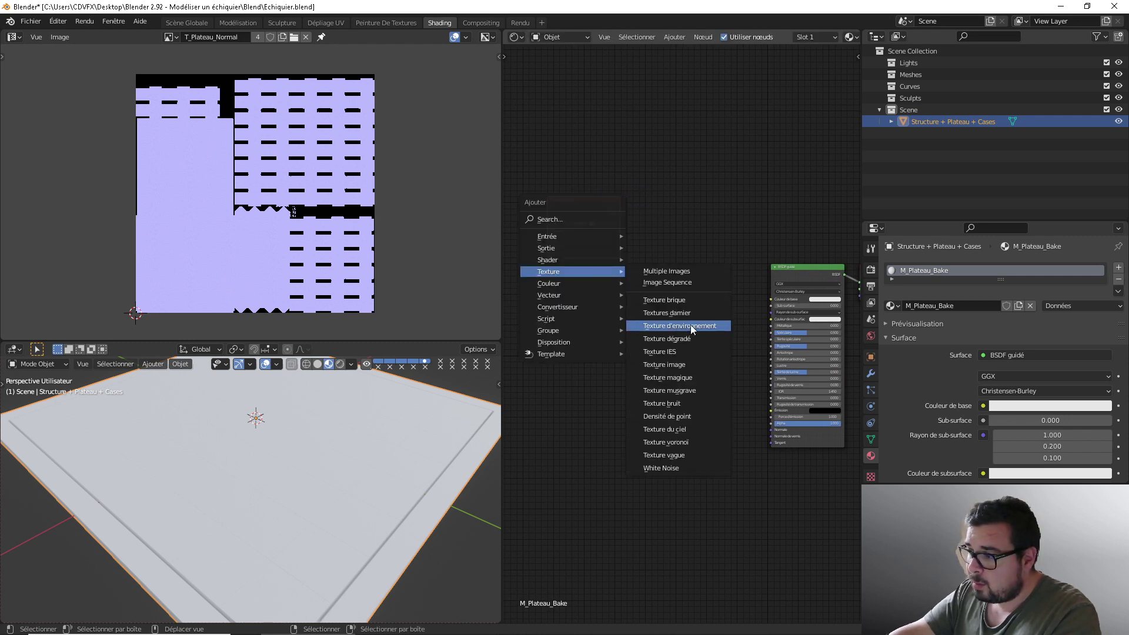
click(684, 362)
click(551, 278)
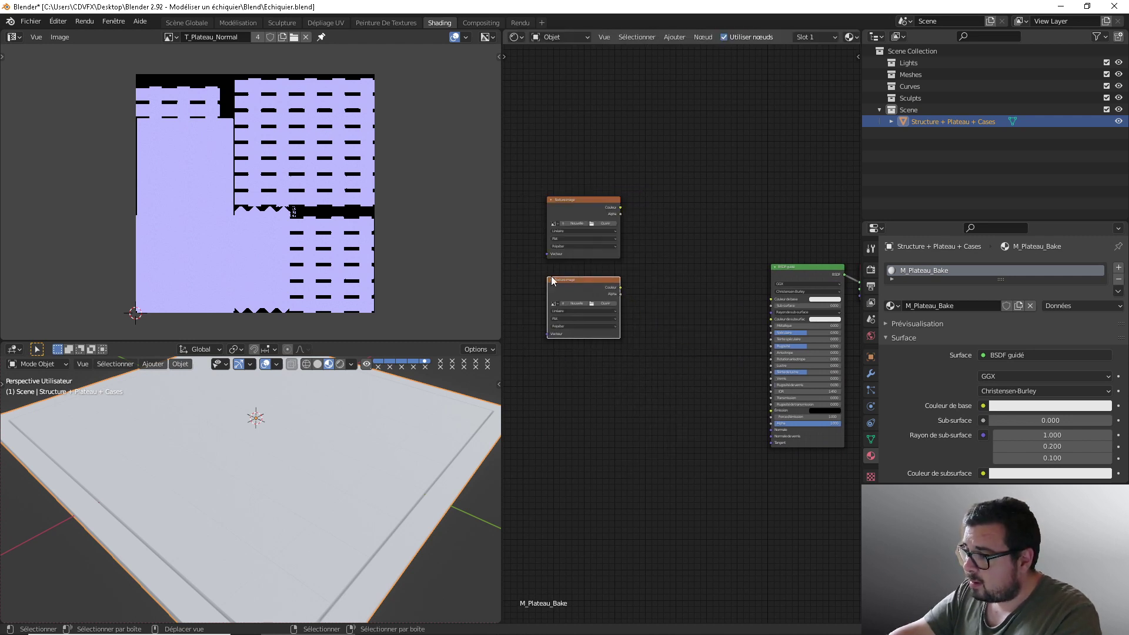
key(shift+a)
mouse_move(657, 319)
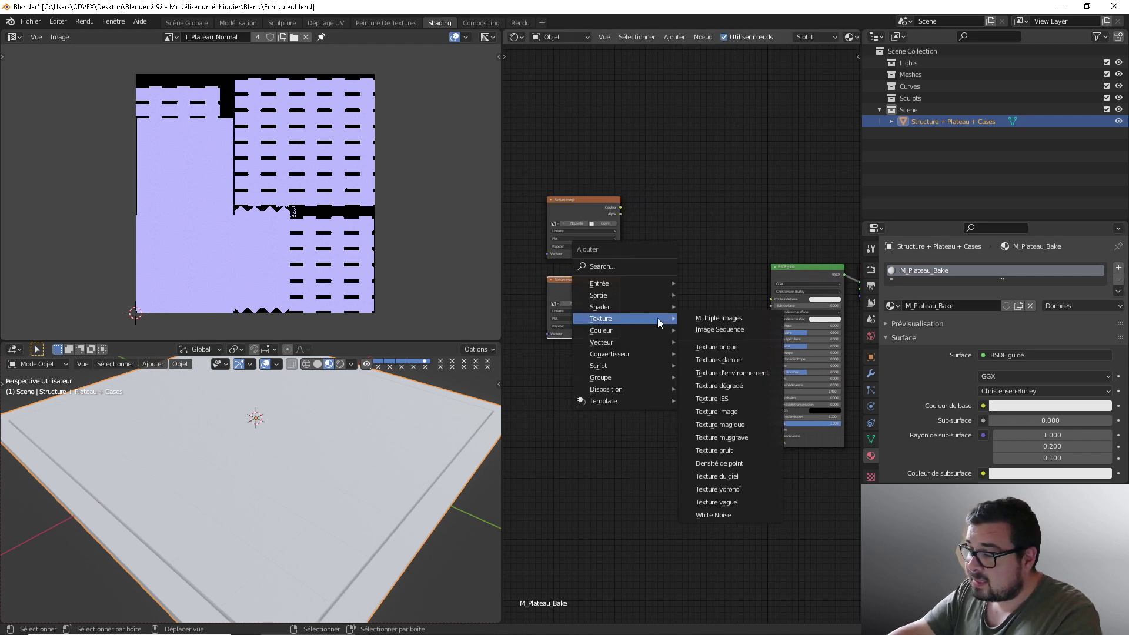
click(728, 412)
click(549, 381)
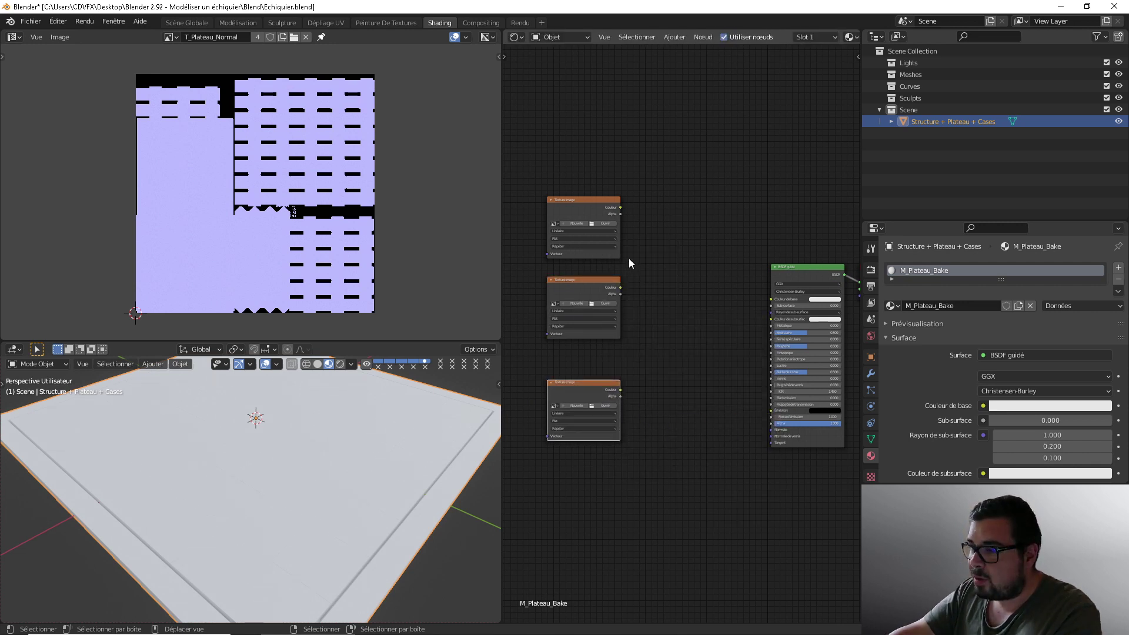
drag(586, 207, 772, 300)
Add a Separate RGB (Séparer RGB) node beside the middle Image Texture and feed the texture's Couleur output into its Image input
drag(581, 279, 558, 274)
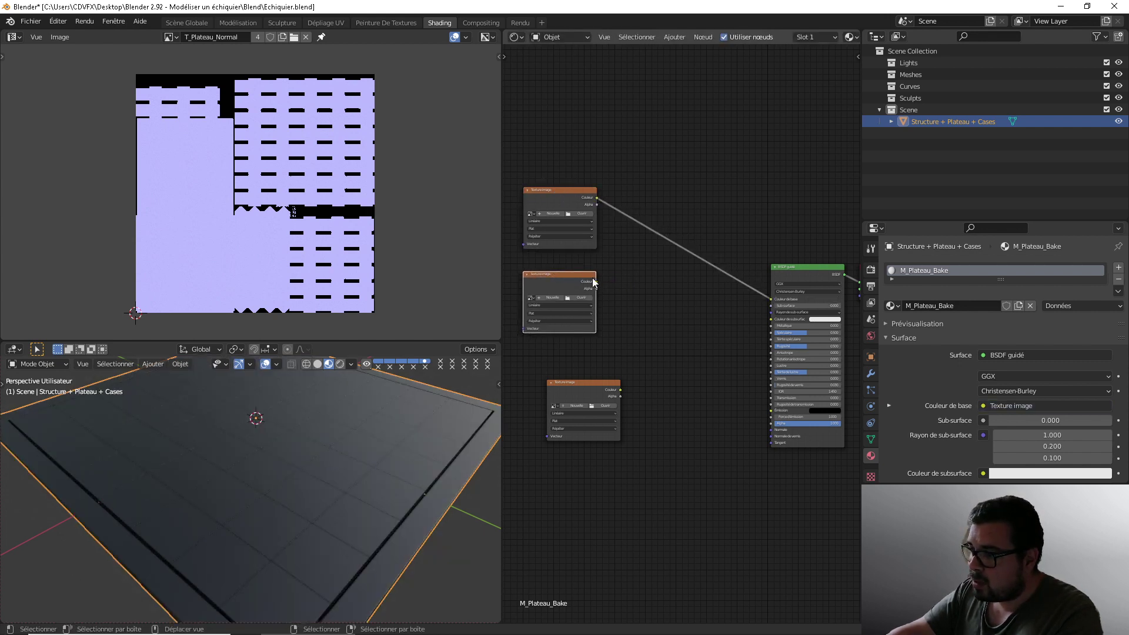
key(shift+a)
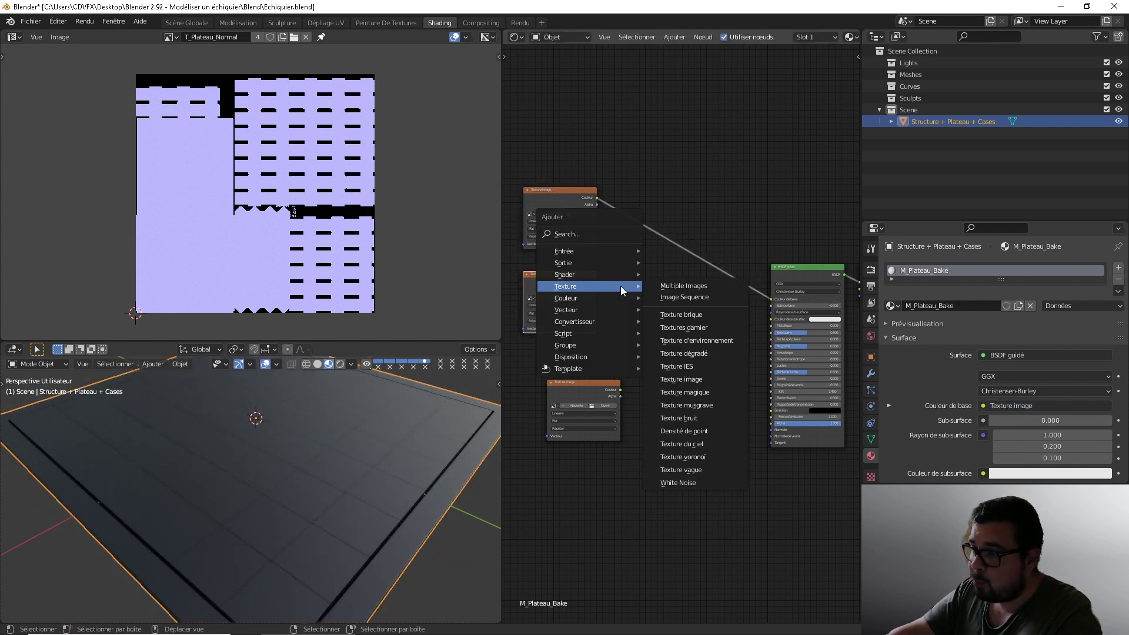
mouse_move(605, 321)
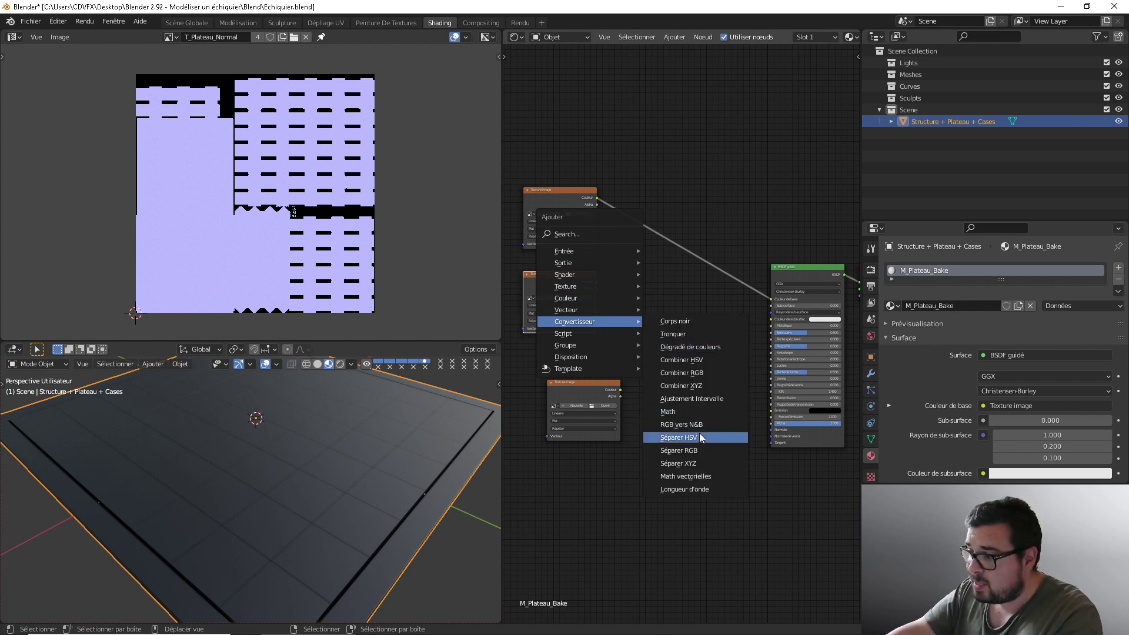
click(699, 448)
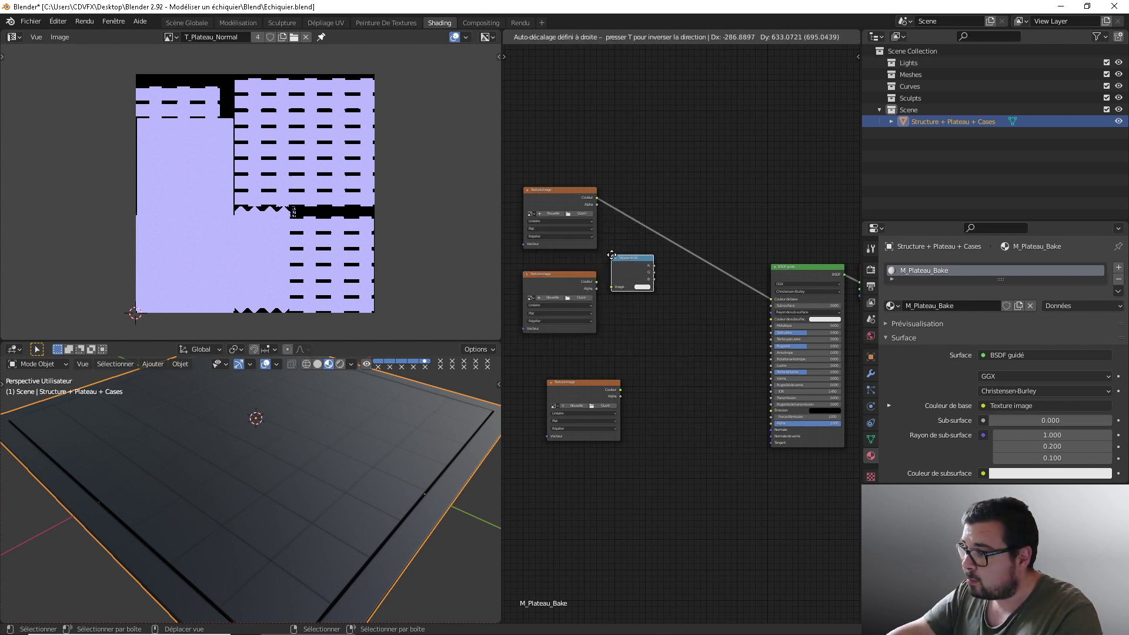
click(603, 281)
scroll(594, 283, up, 2)
middle_drag(589, 284, 656, 301)
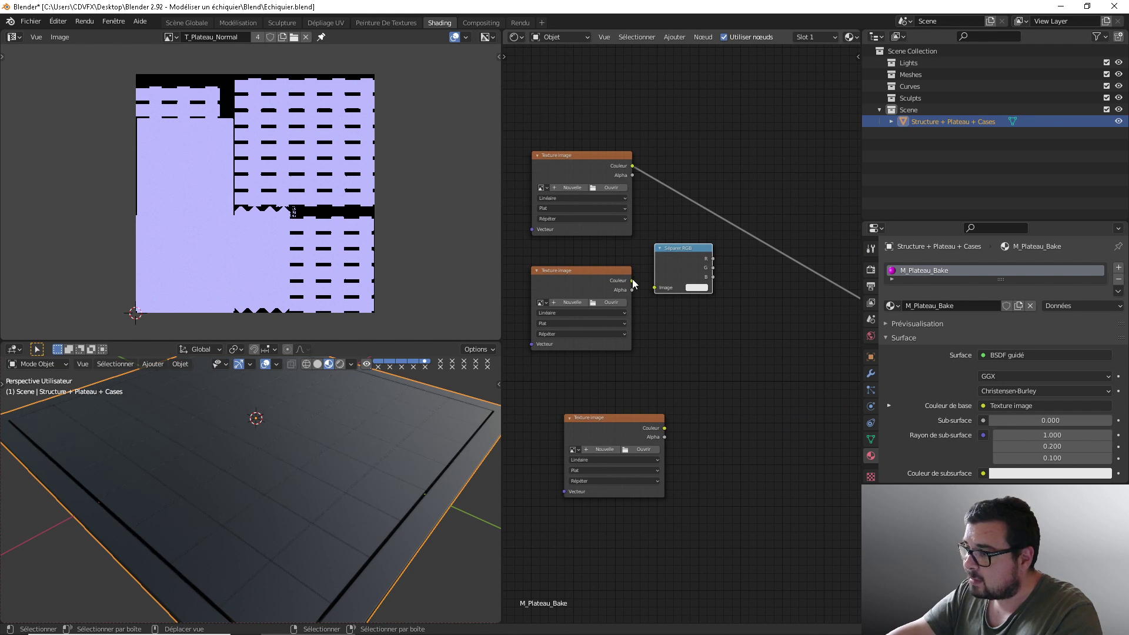
drag(632, 281, 661, 286)
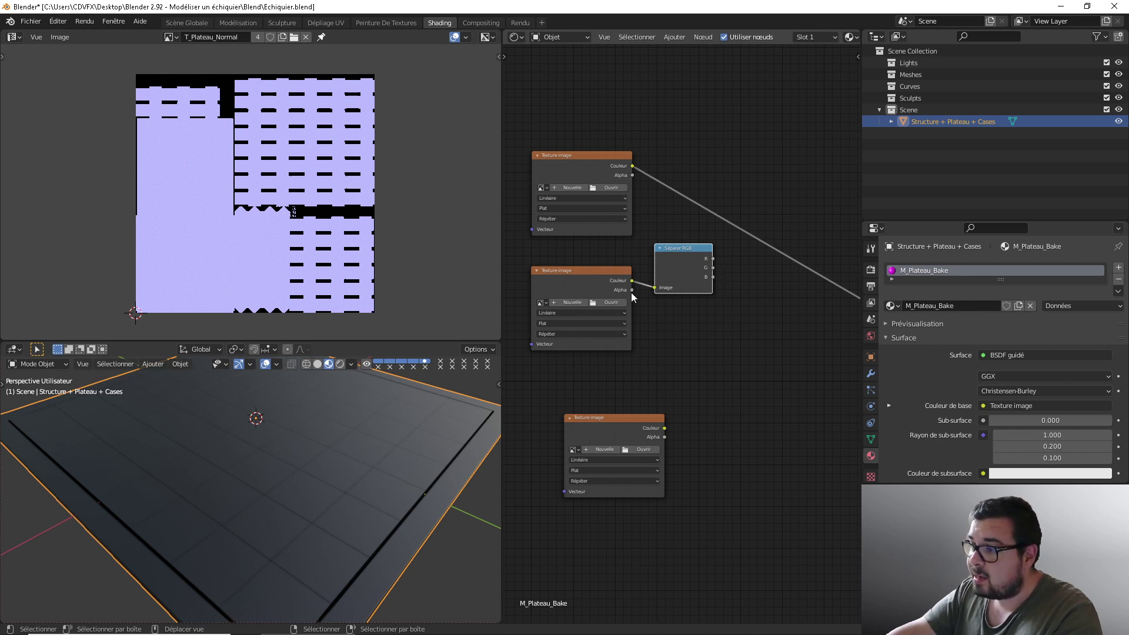
drag(594, 277, 599, 294)
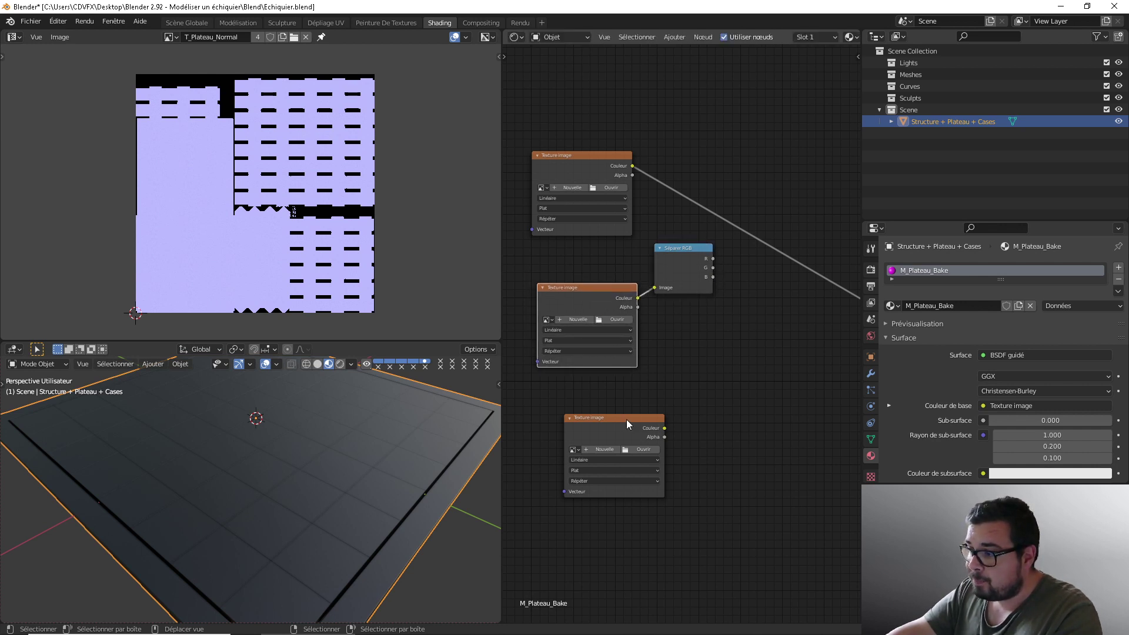
Add a Normal Map (Carte de normale) node beside the lowest Image Texture and link the texture's Couleur output to its Couleur input
drag(627, 418, 596, 423)
key(shift+a)
mouse_move(651, 469)
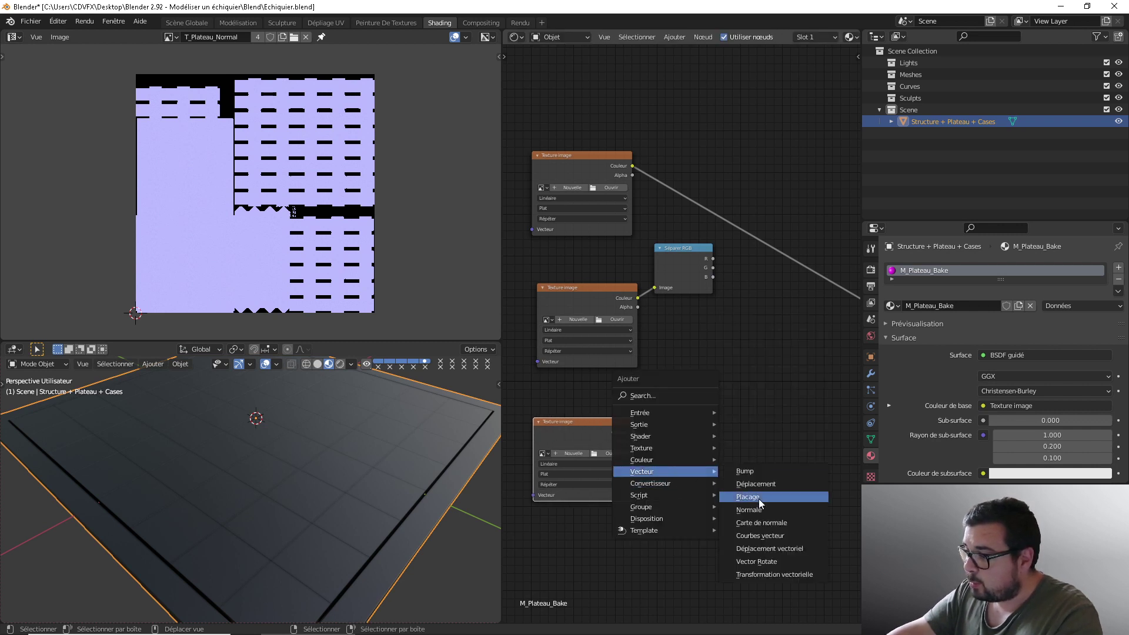
click(768, 521)
click(731, 454)
drag(633, 432, 730, 509)
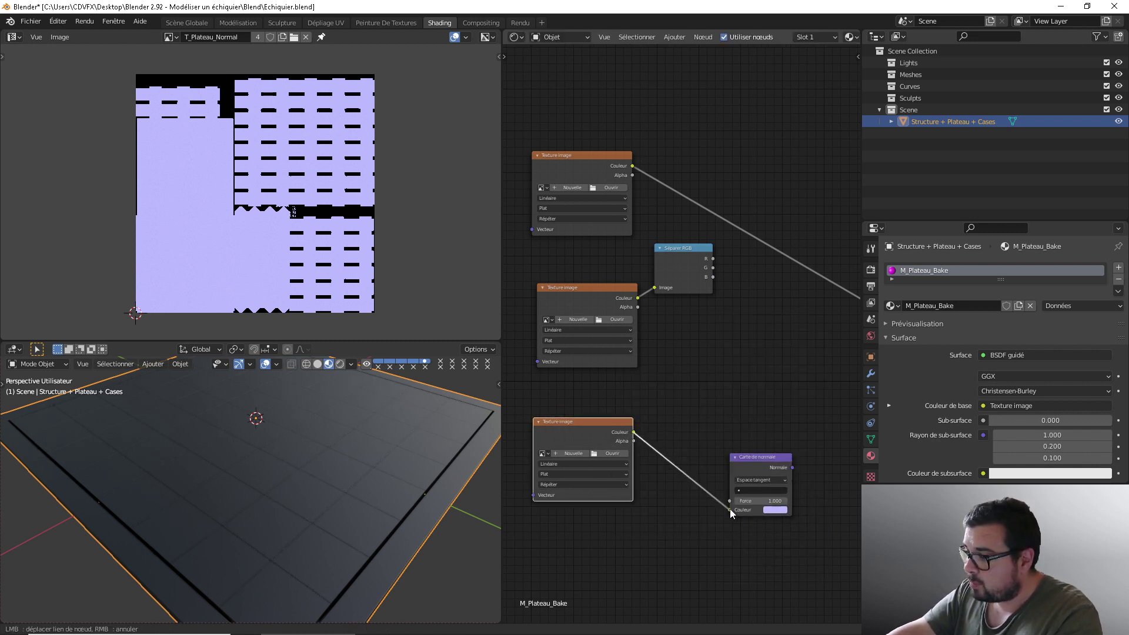
Link the Normal Map node's Normale output to the Principled BSDF's Normale input
middle_drag(756, 491, 615, 442)
drag(654, 418, 674, 418)
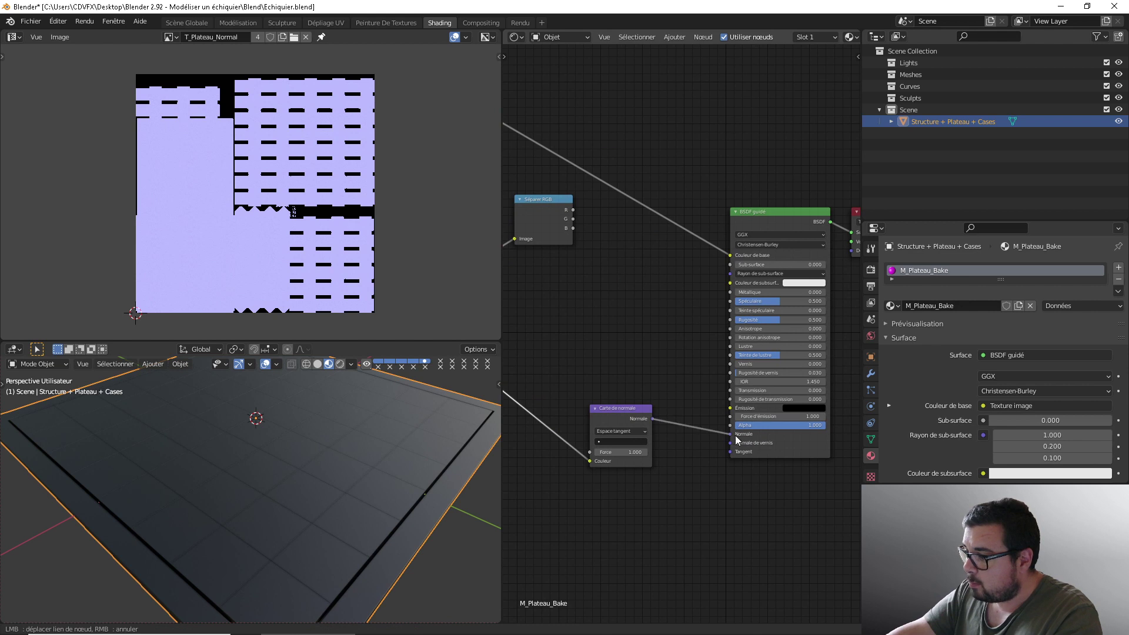
drag(736, 436, 735, 436)
Insert a MixRGB (Mélanger RGB) node into the link between the top Image Texture and the BSDF's base colour
middle_drag(619, 295, 728, 338)
middle_drag(774, 222, 733, 247)
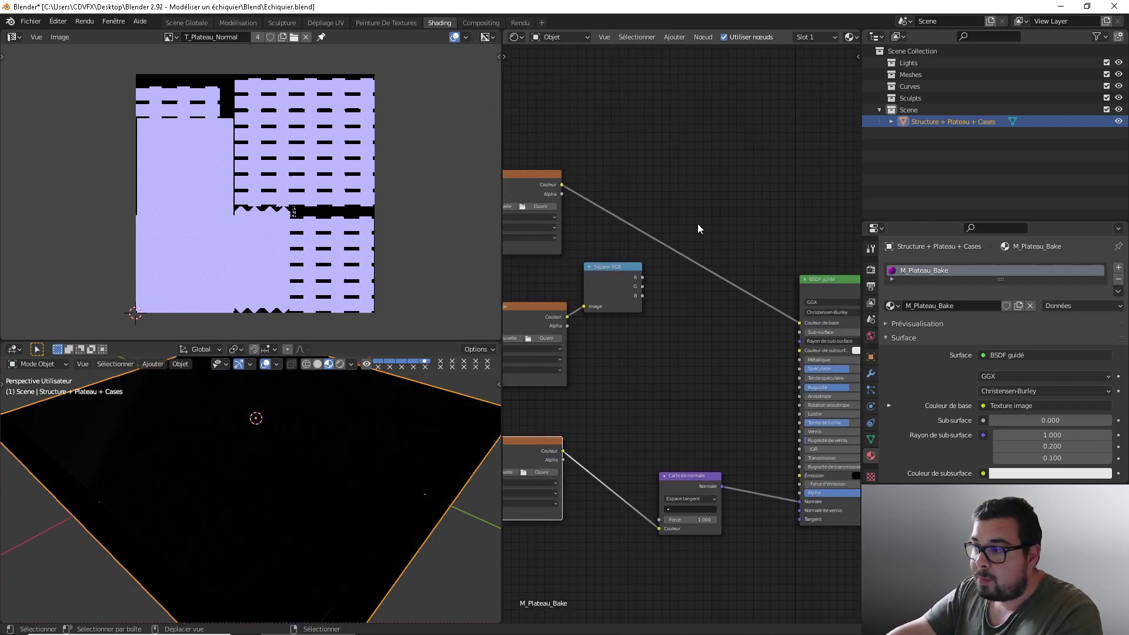
key(shift+a)
mouse_move(637, 182)
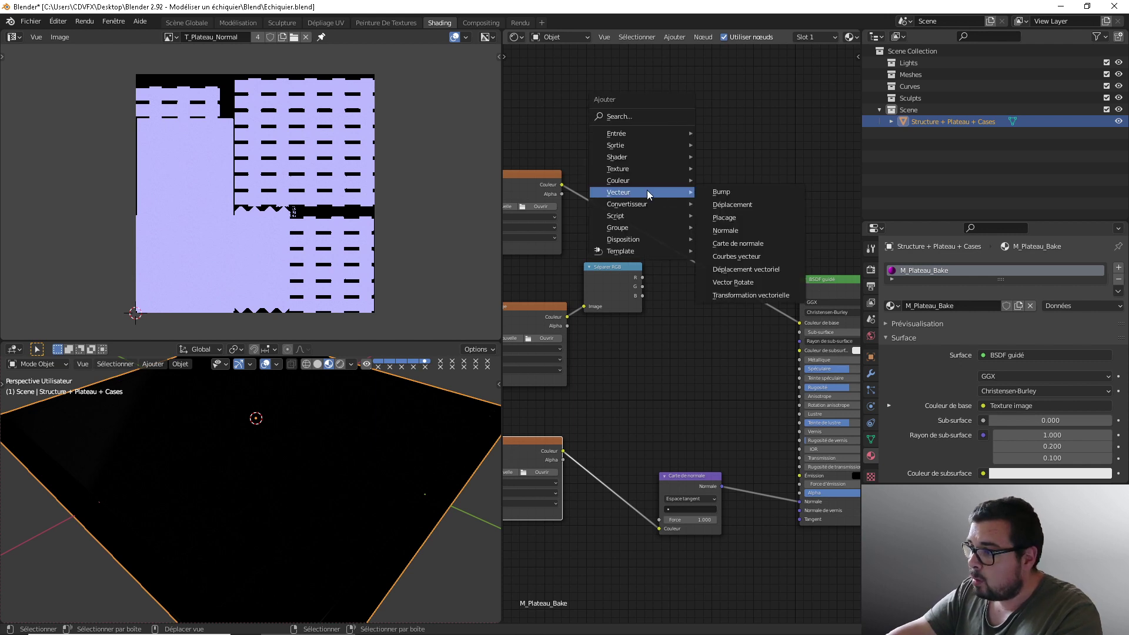
click(733, 245)
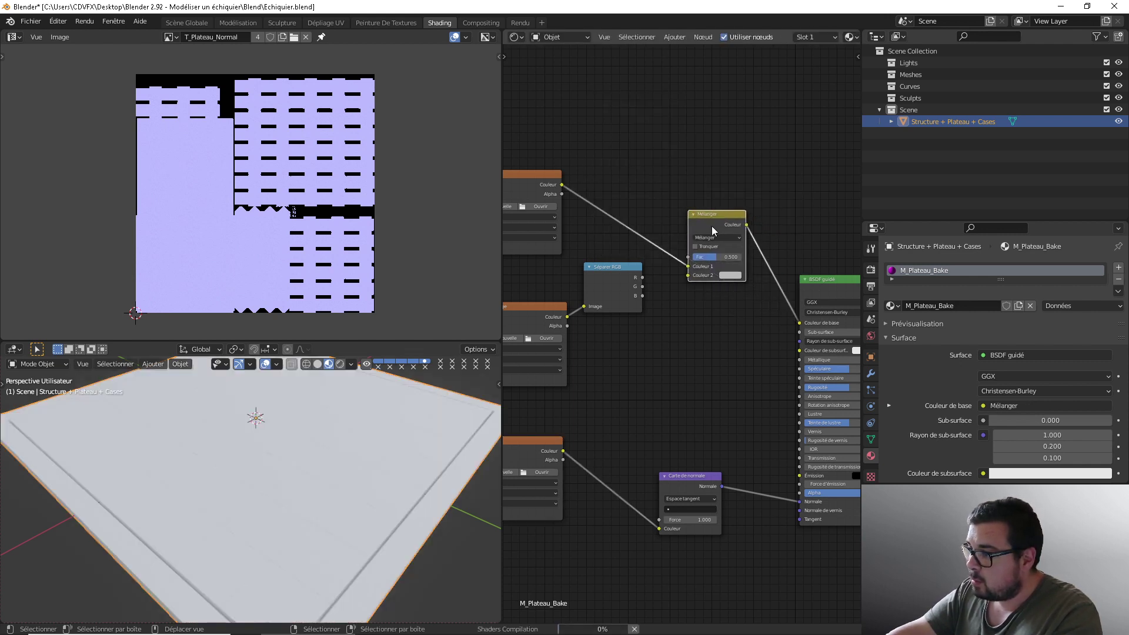
click(706, 153)
Feed the Separate RGB node's R output into the mix node's Couleur 2, and set it to Multiplier with a factor of 1.000
drag(642, 277, 739, 195)
click(714, 176)
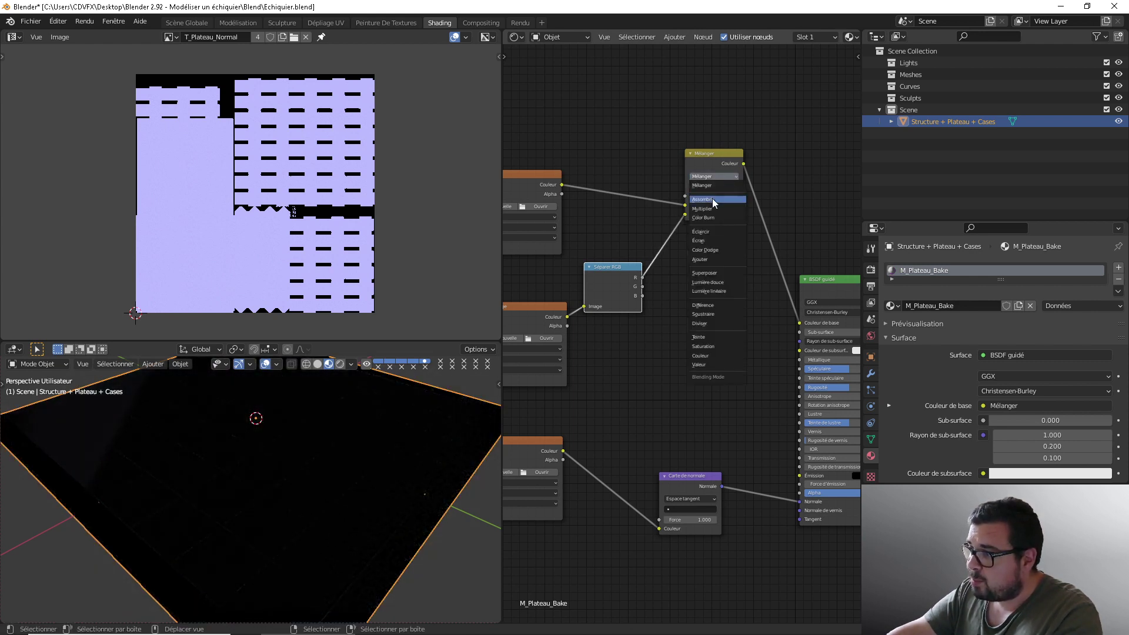
click(712, 212)
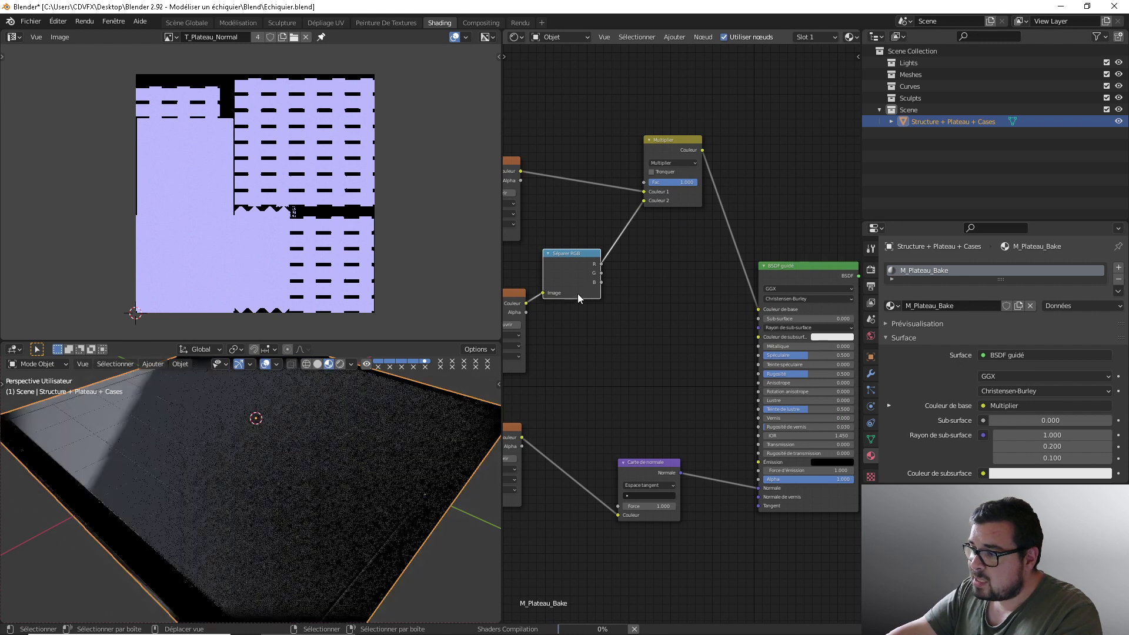
Insert a second MixRGB node before the BSDF's base colour and feed the middle Image Texture's Alpha output into its Couleur 2
key(shift+a)
mouse_move(702, 262)
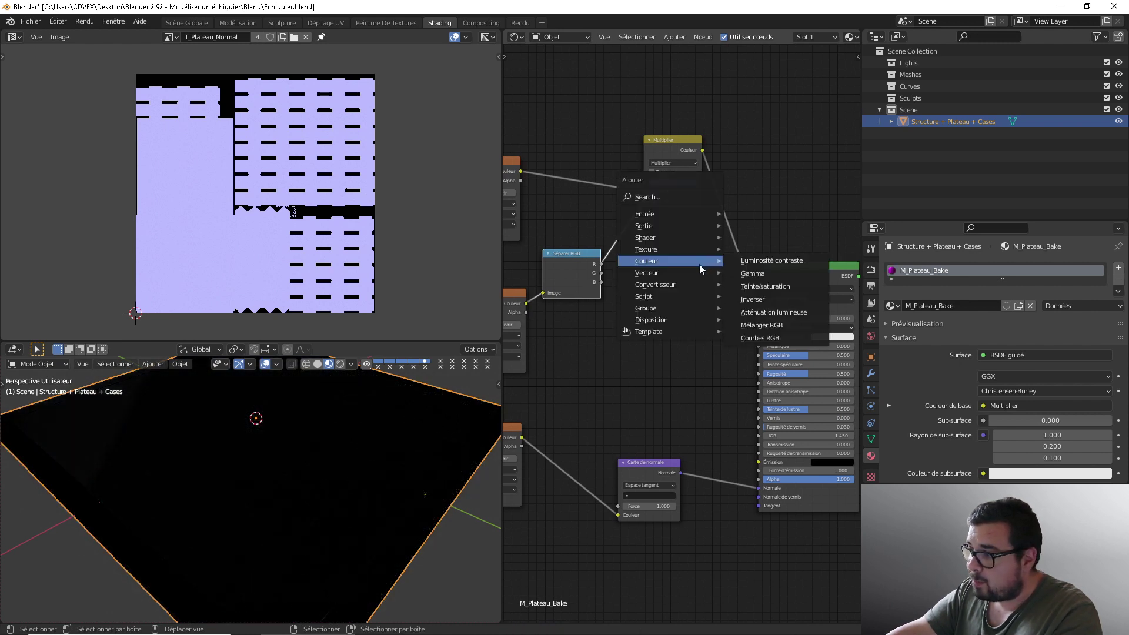
click(764, 320)
click(729, 260)
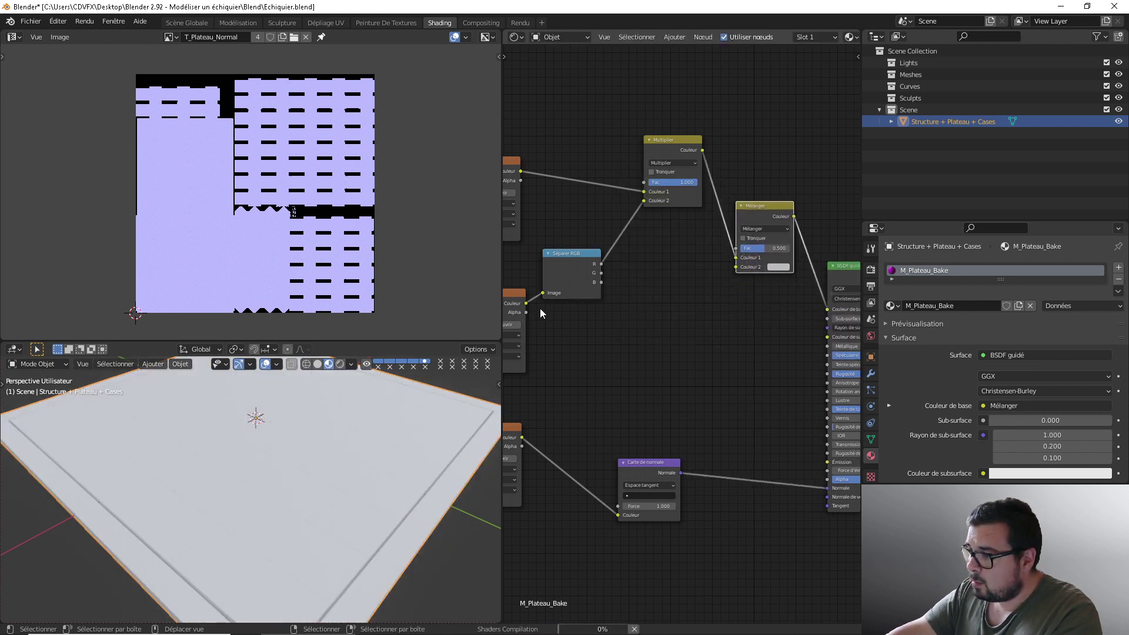
drag(526, 312, 739, 270)
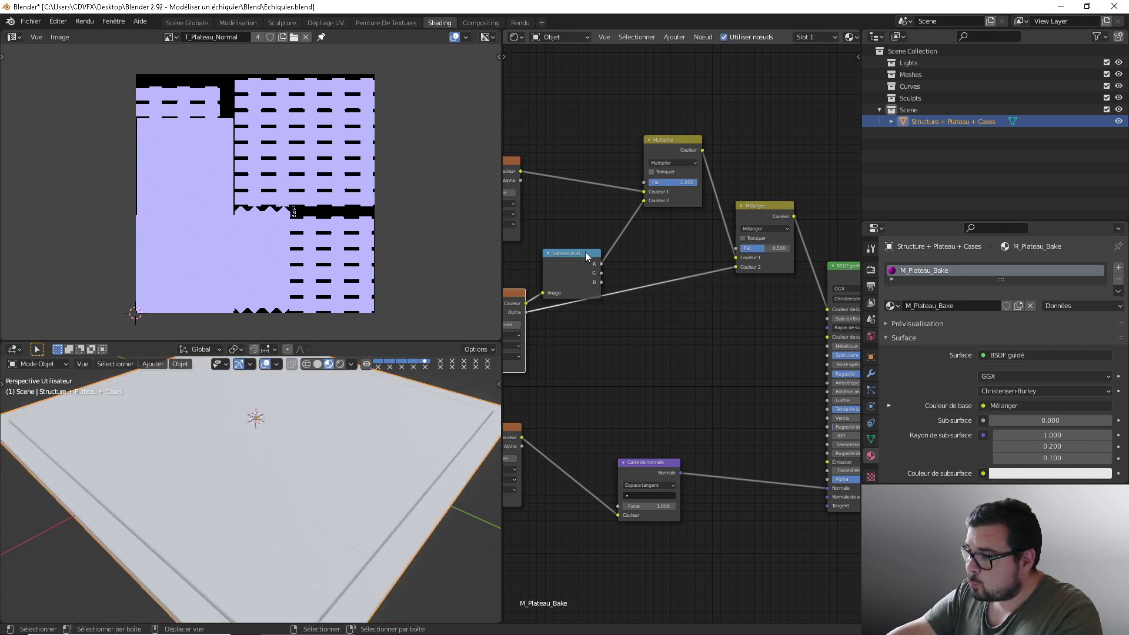
drag(584, 251, 587, 230)
Set the second mix node to Multiplier with a factor of 1.000 and move it slightly lower
drag(776, 249, 791, 249)
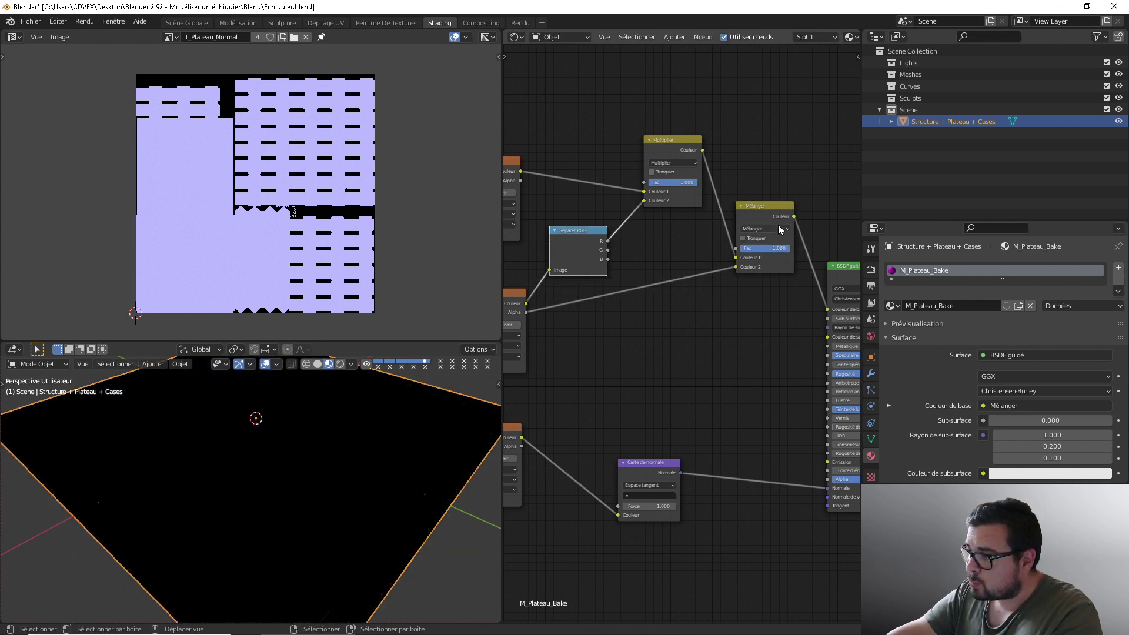
click(779, 229)
click(762, 257)
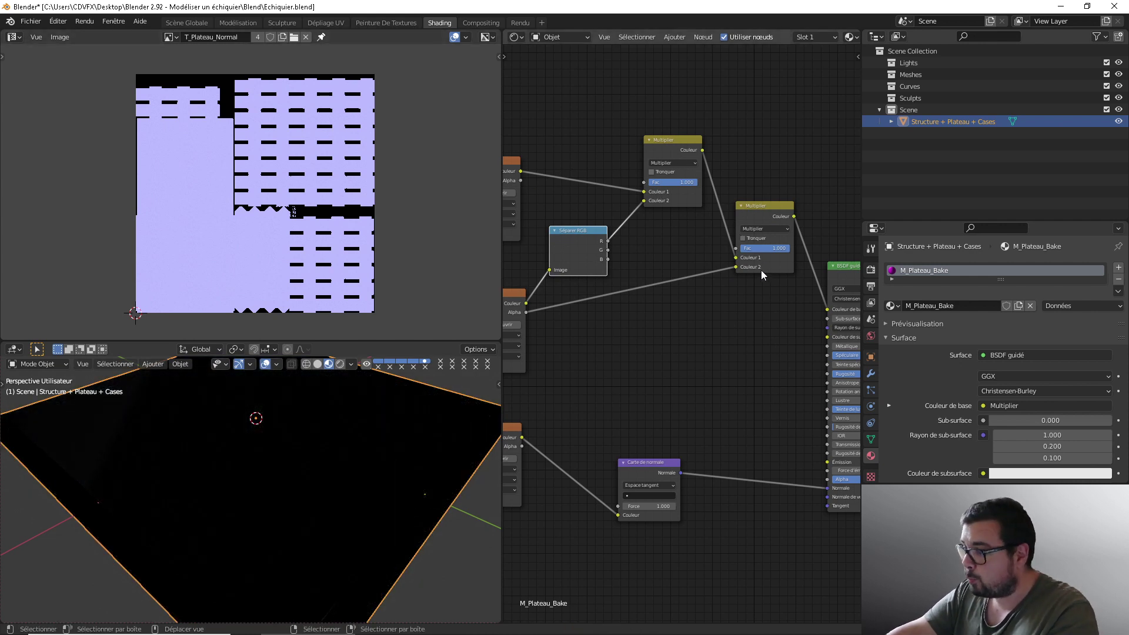
drag(771, 203, 772, 221)
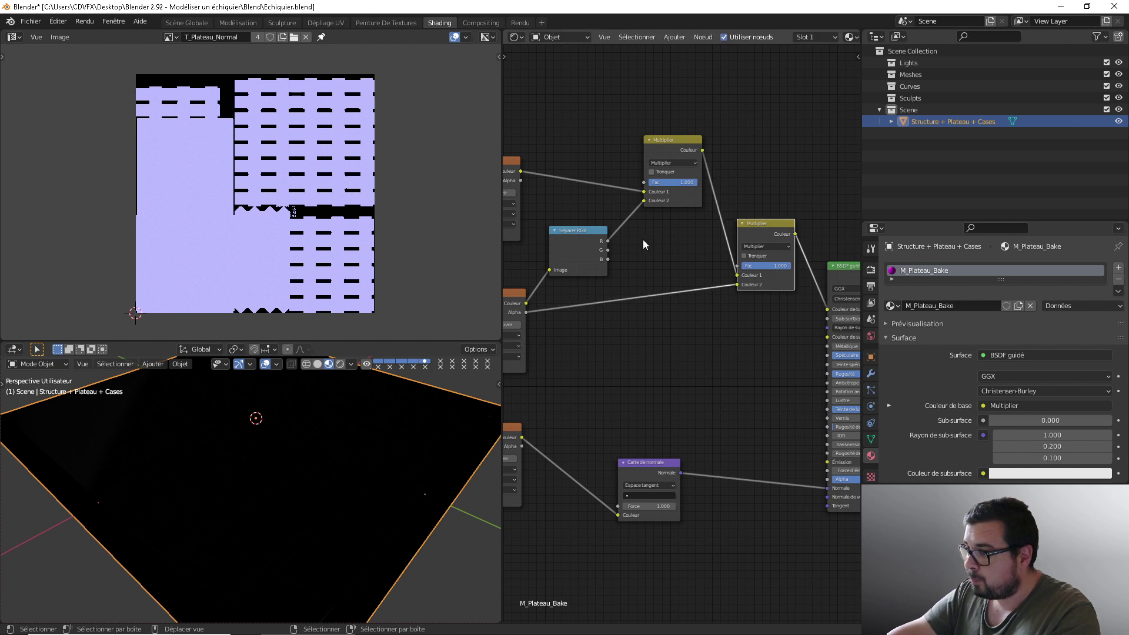
Link the Separate RGB node's G output to the BSDF's Spéculaire input and its B output to Rugosité
drag(608, 250, 827, 354)
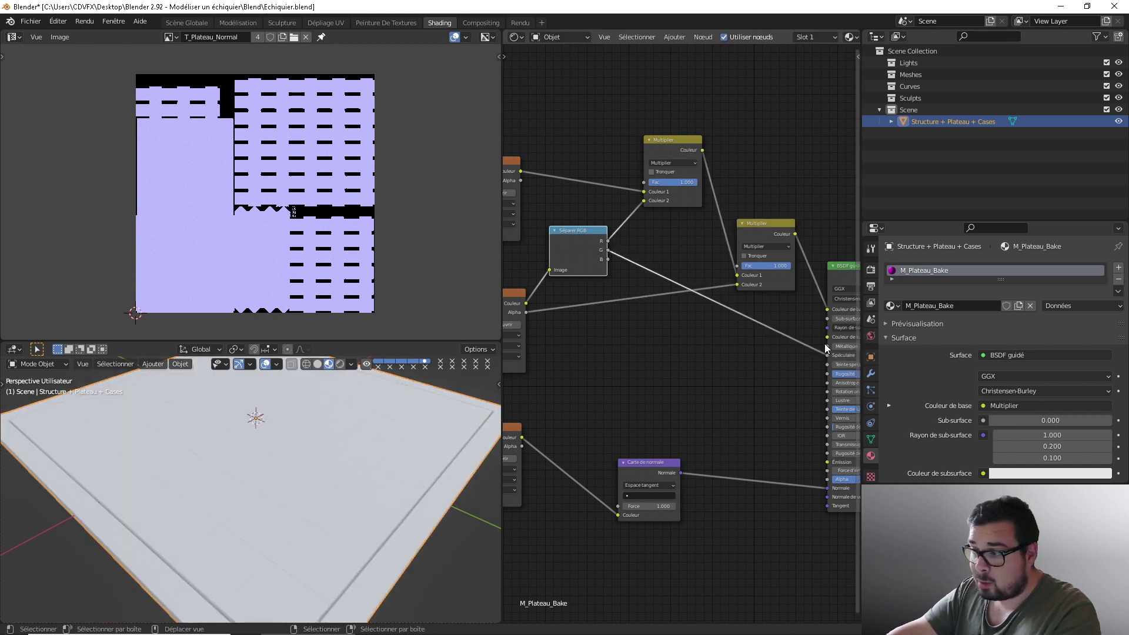
drag(608, 259, 827, 374)
middle_drag(634, 334, 660, 330)
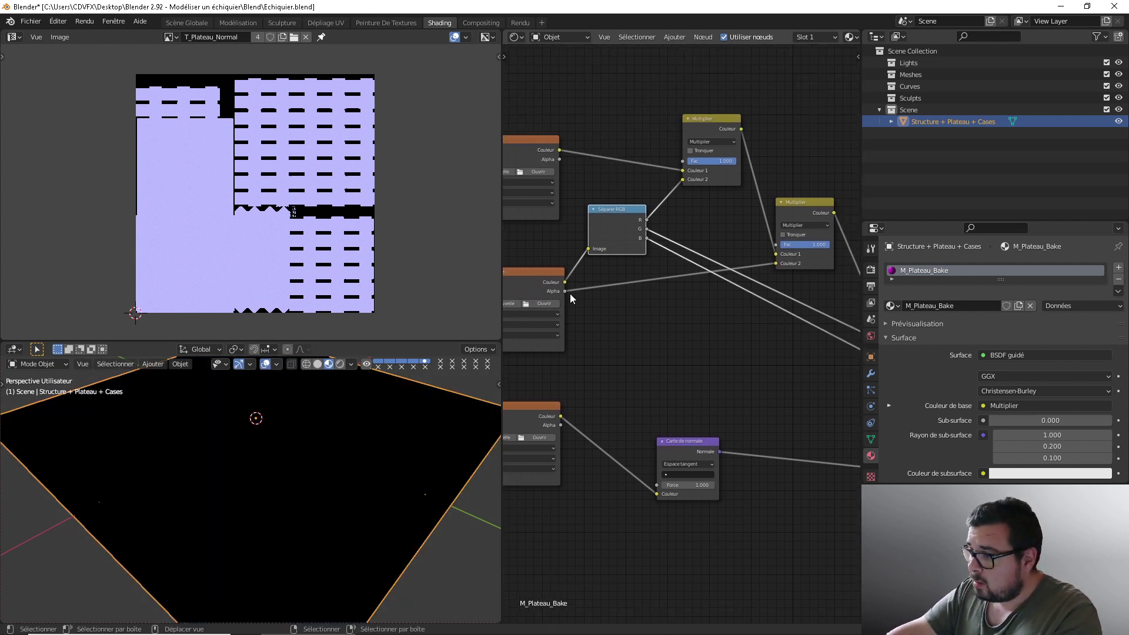
Add Texture Coordinate and Mapping (Placage) nodes in front of the top Image Texture node
scroll(637, 320, down, 1)
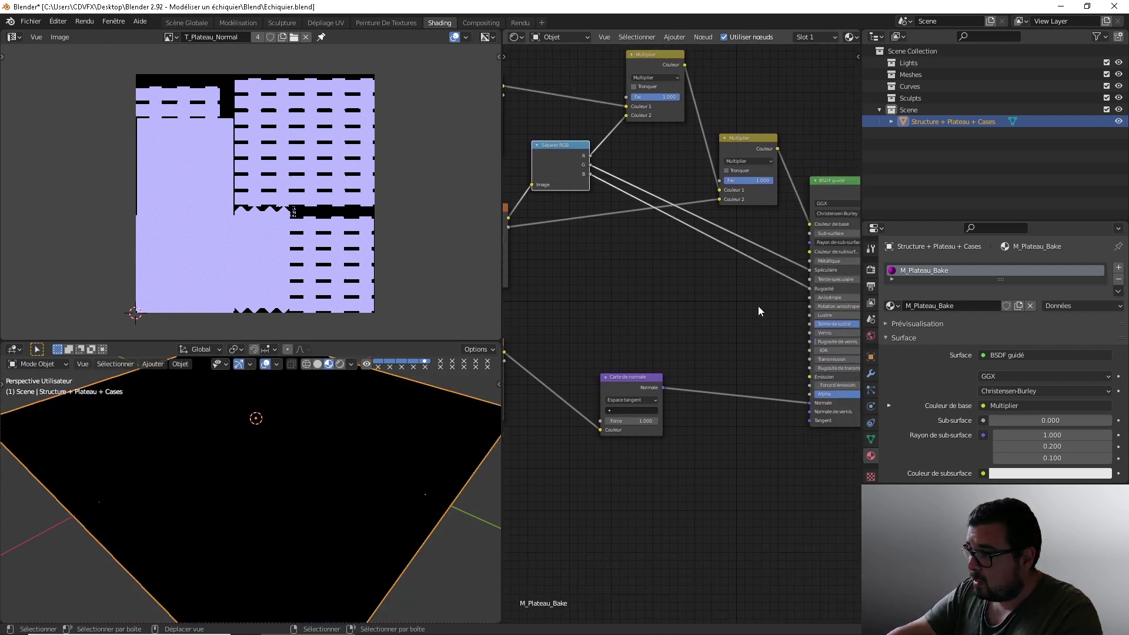
scroll(701, 323, down, 2)
scroll(655, 320, down, 1)
middle_drag(656, 320, 729, 345)
click(620, 211)
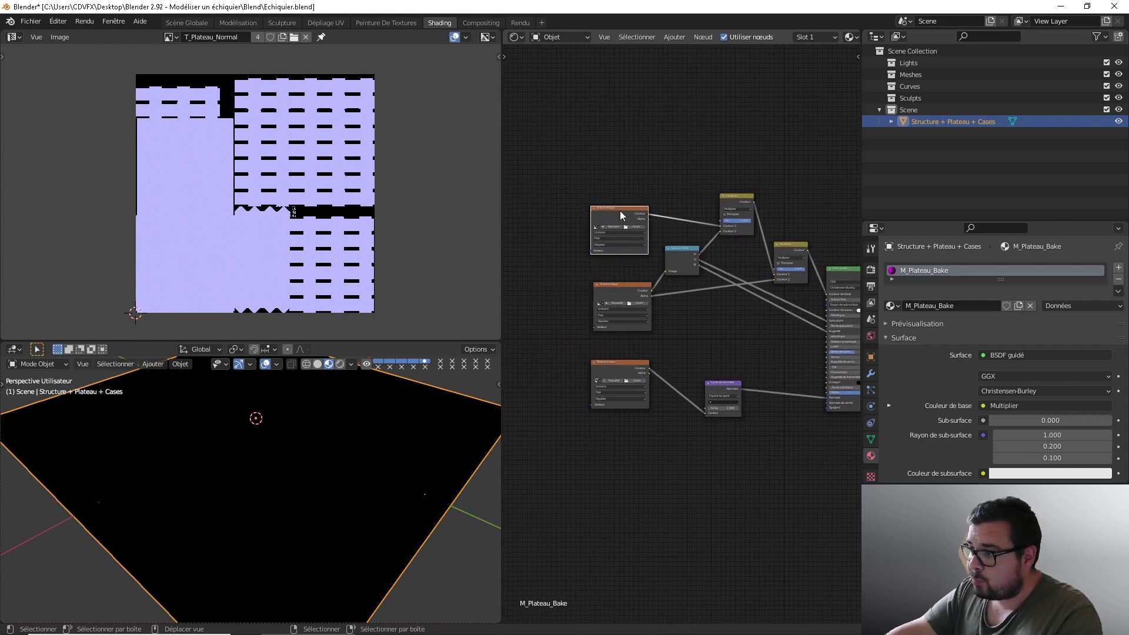
key(ctrl+t)
middle_drag(584, 171, 675, 173)
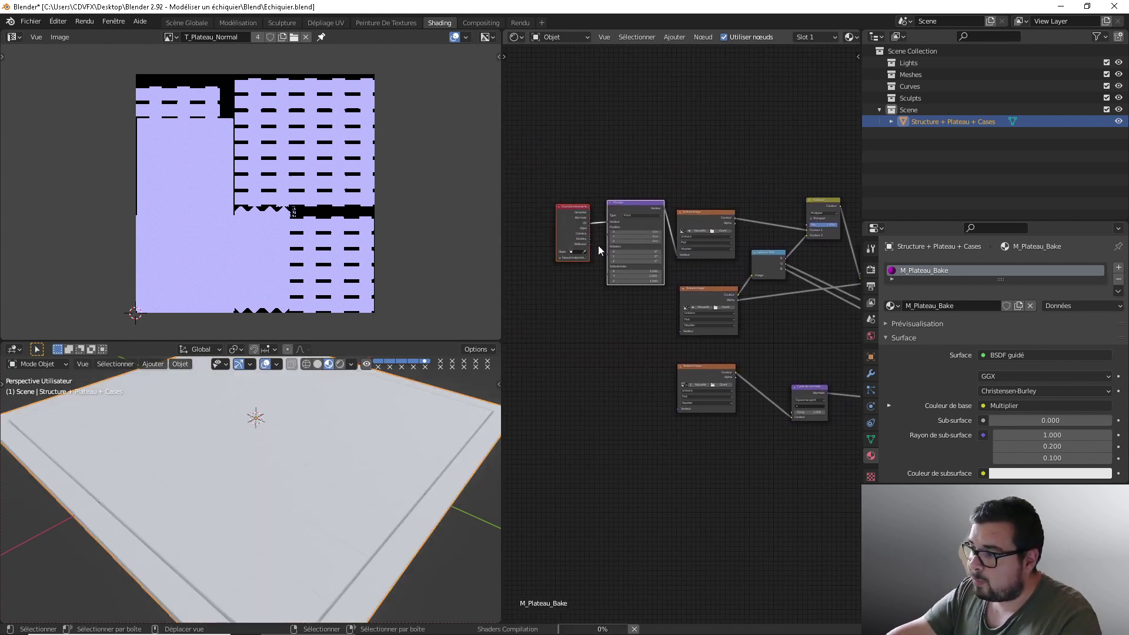
scroll(596, 240, up, 1)
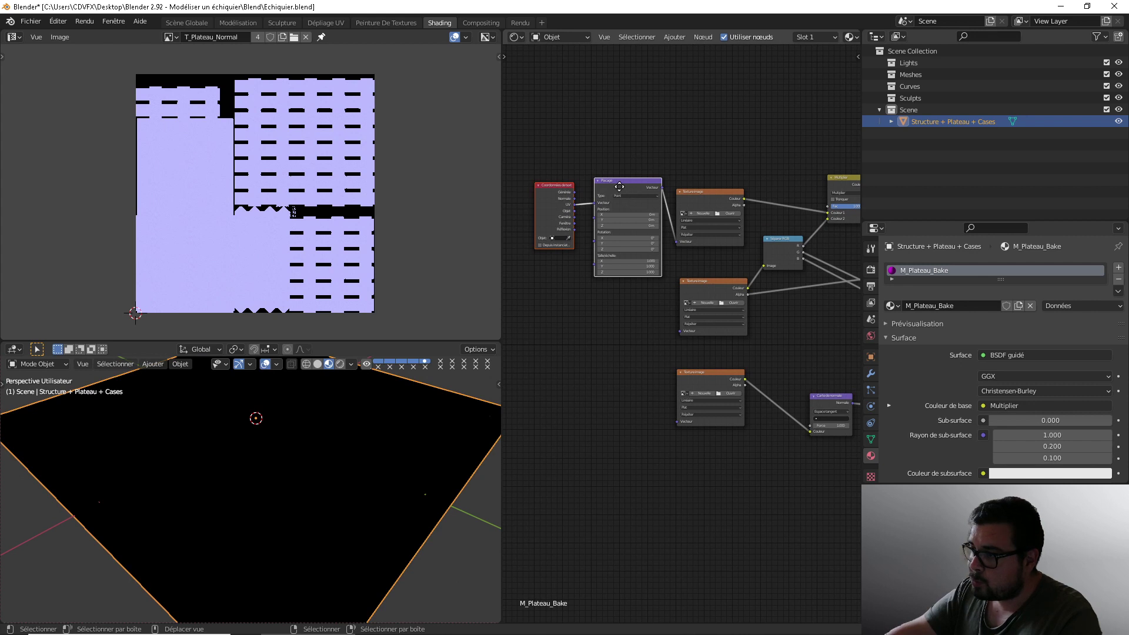
Link the Mapping node's Vecteur output to the middle and lowest Image Textures, and reposition the mapping nodes further left, level with the middle texture
drag(619, 187, 548, 187)
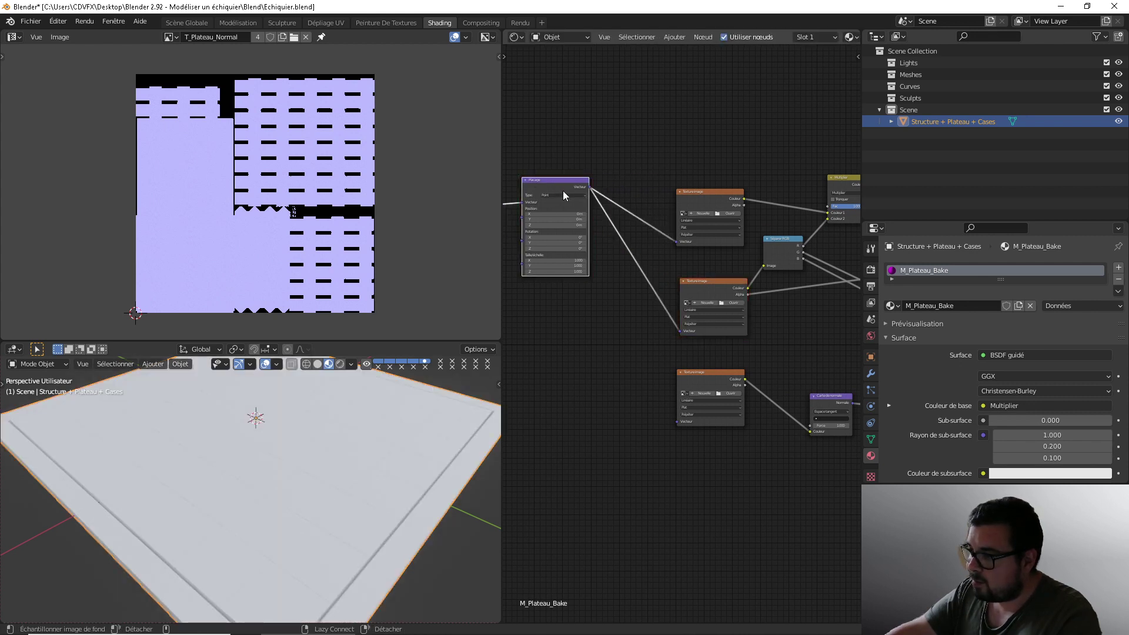
alt+right_drag(562, 191, 671, 385)
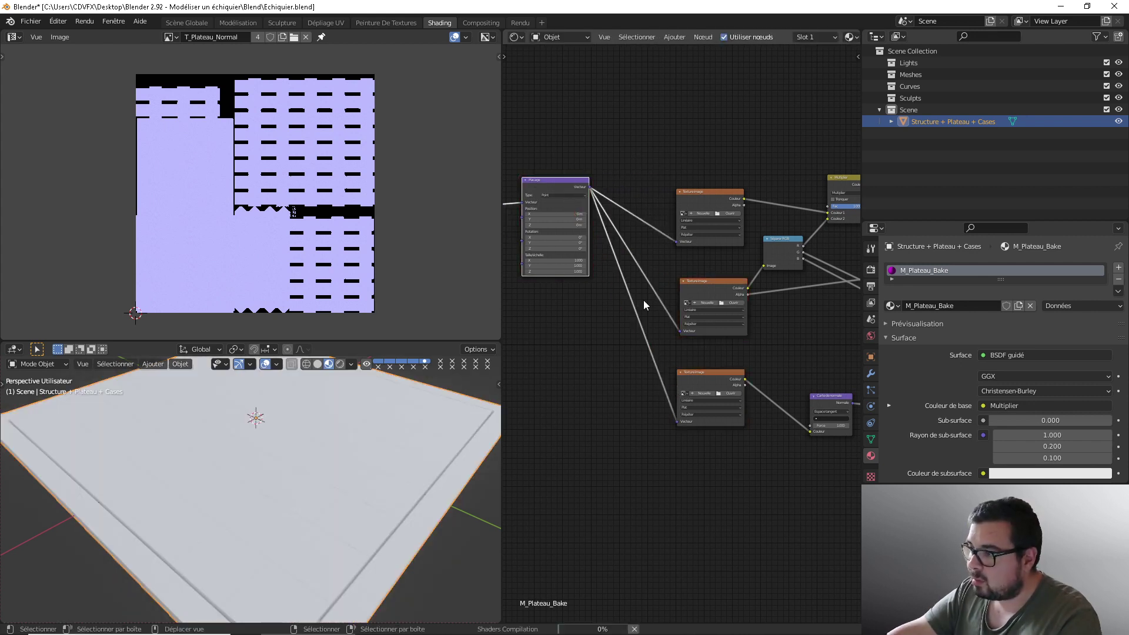
middle_drag(580, 308, 628, 360)
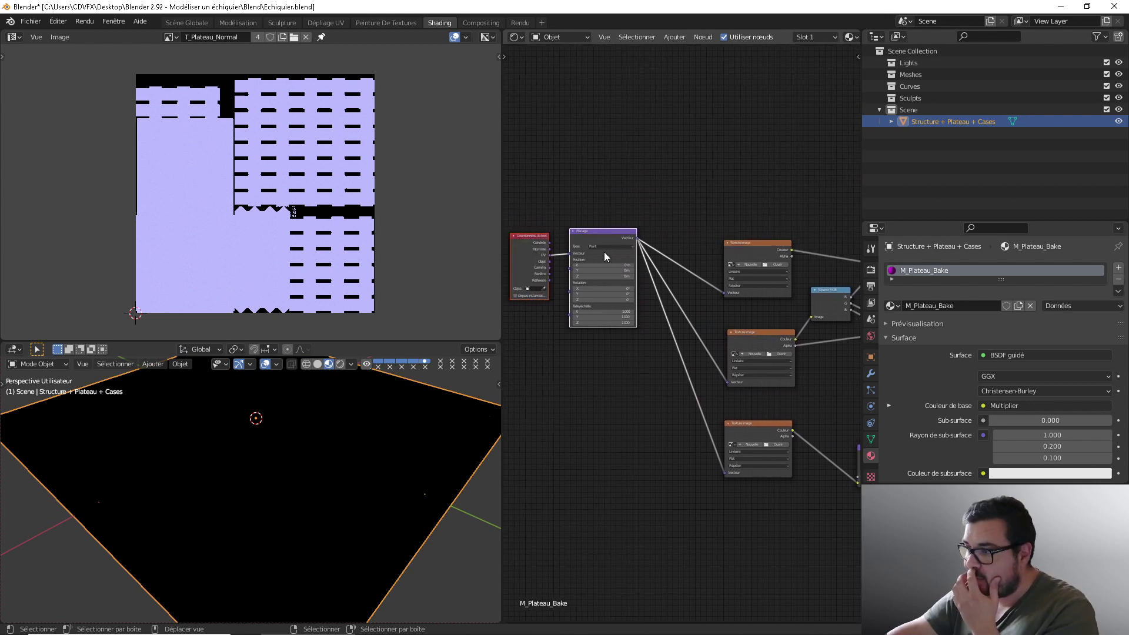
alt+right_drag(601, 242, 742, 459)
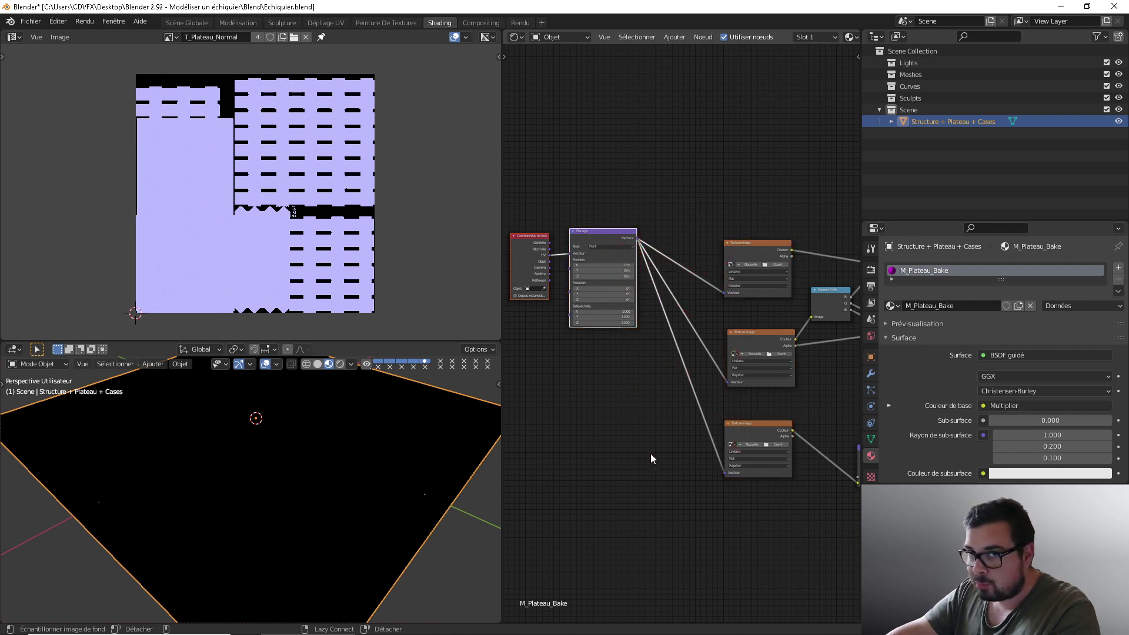
scroll(652, 441, down, 1)
drag(587, 244, 608, 343)
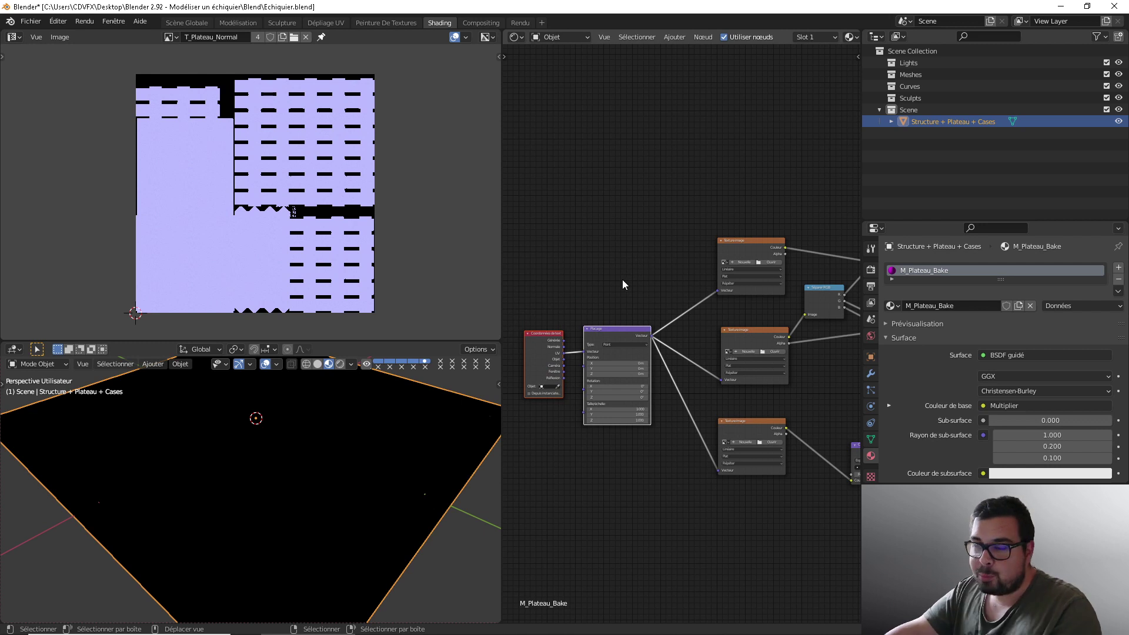
Load T_Plateau_Diffuse.png from the Textures folder into the top Image Texture node
middle_drag(638, 270, 593, 245)
click(712, 248)
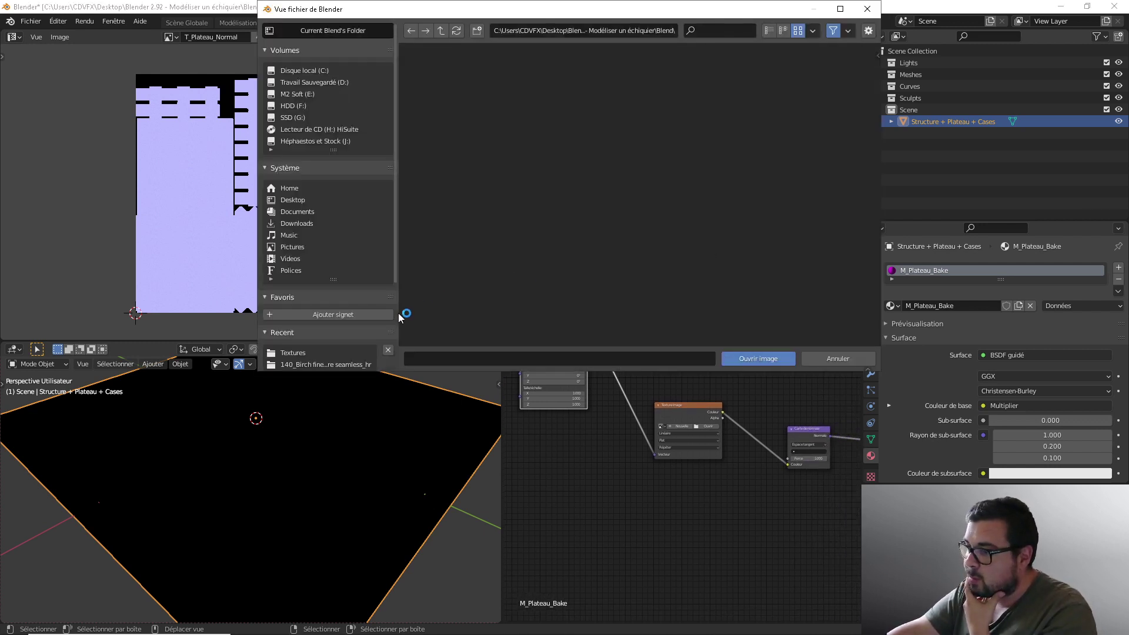
click(304, 352)
click(729, 120)
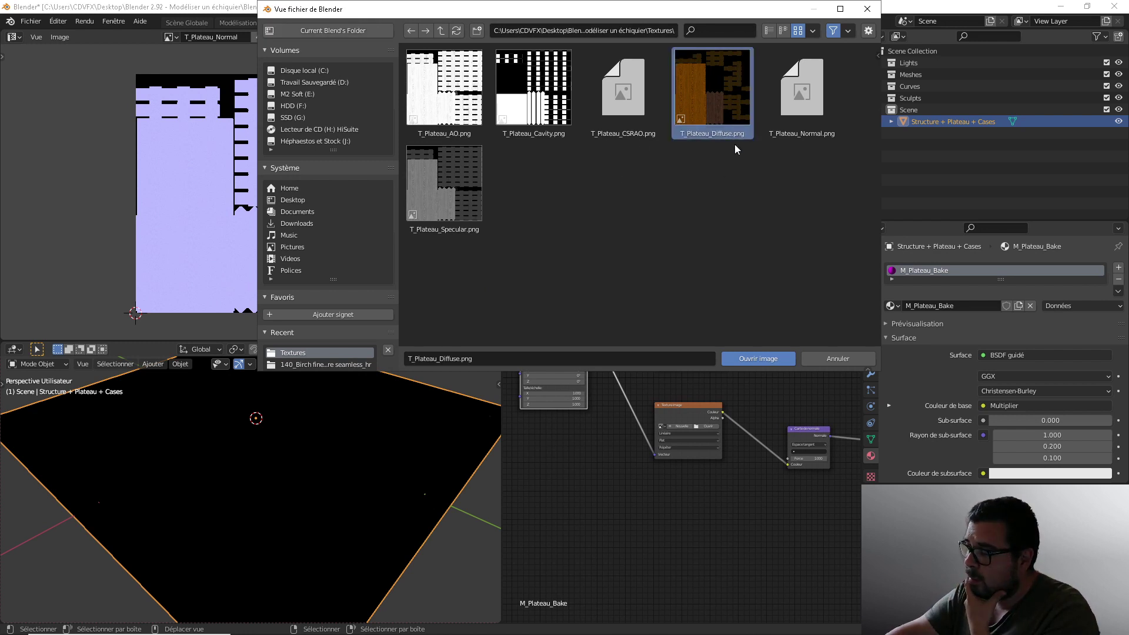
key(Return)
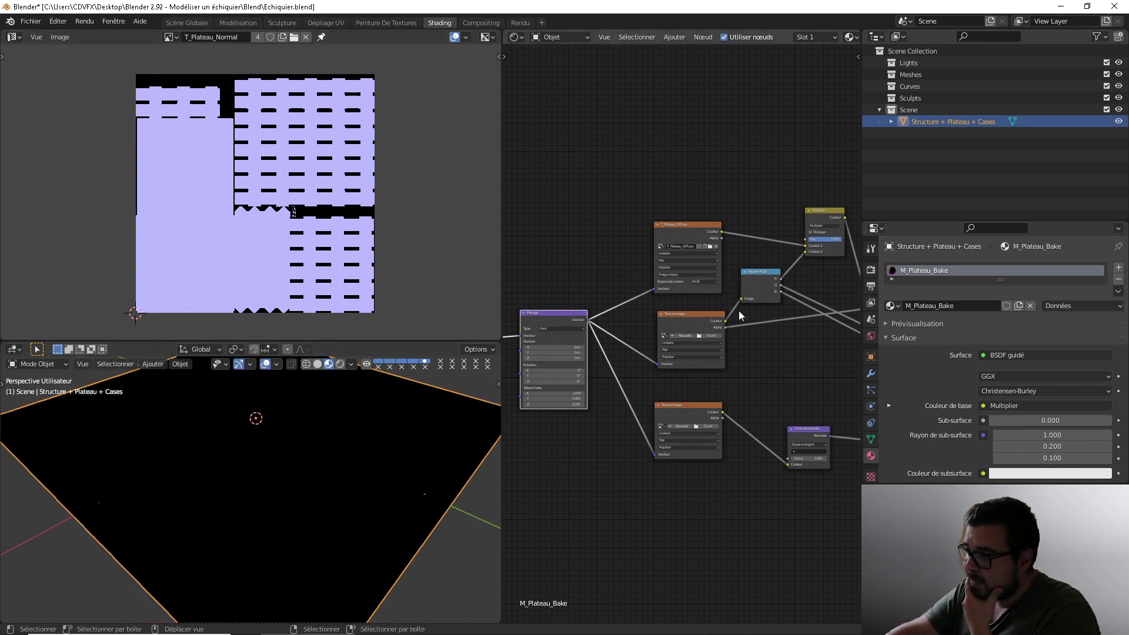
Load T_Plateau_Normal.png from the Textures folder into the lowest Image Texture node and move that node slightly lower
middle_drag(739, 311, 651, 285)
middle_drag(708, 330, 656, 307)
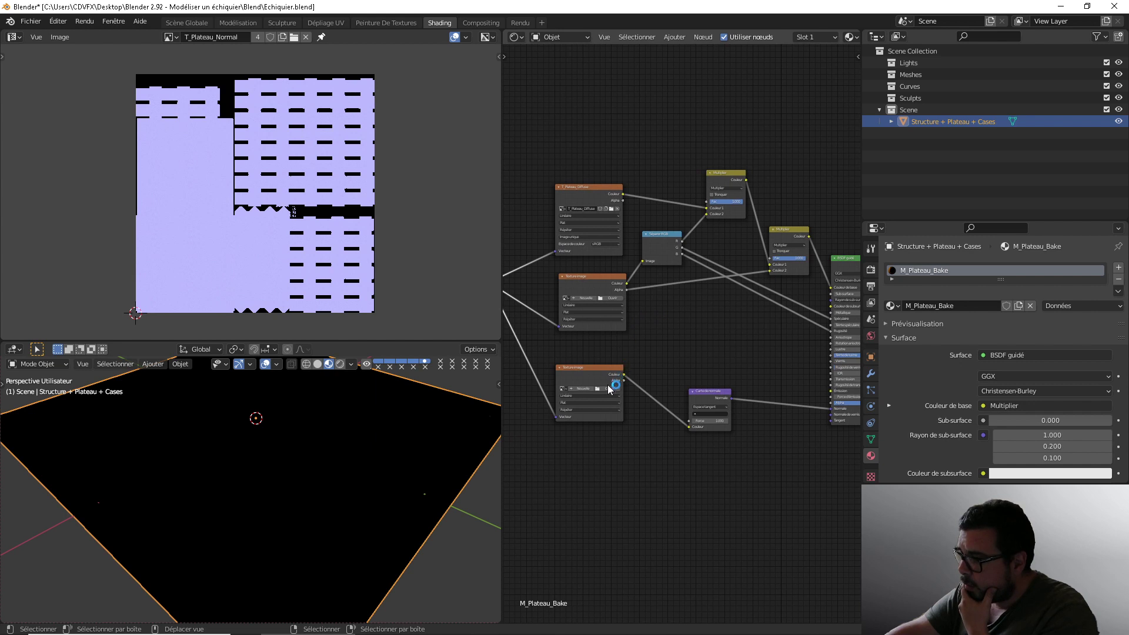
click(306, 353)
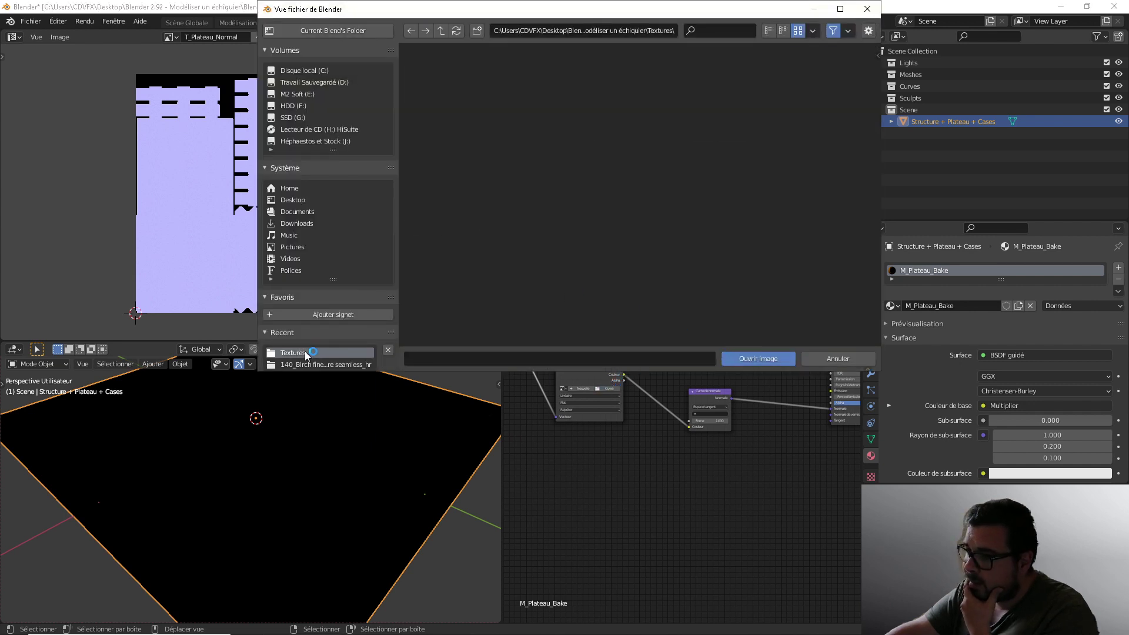
click(787, 112)
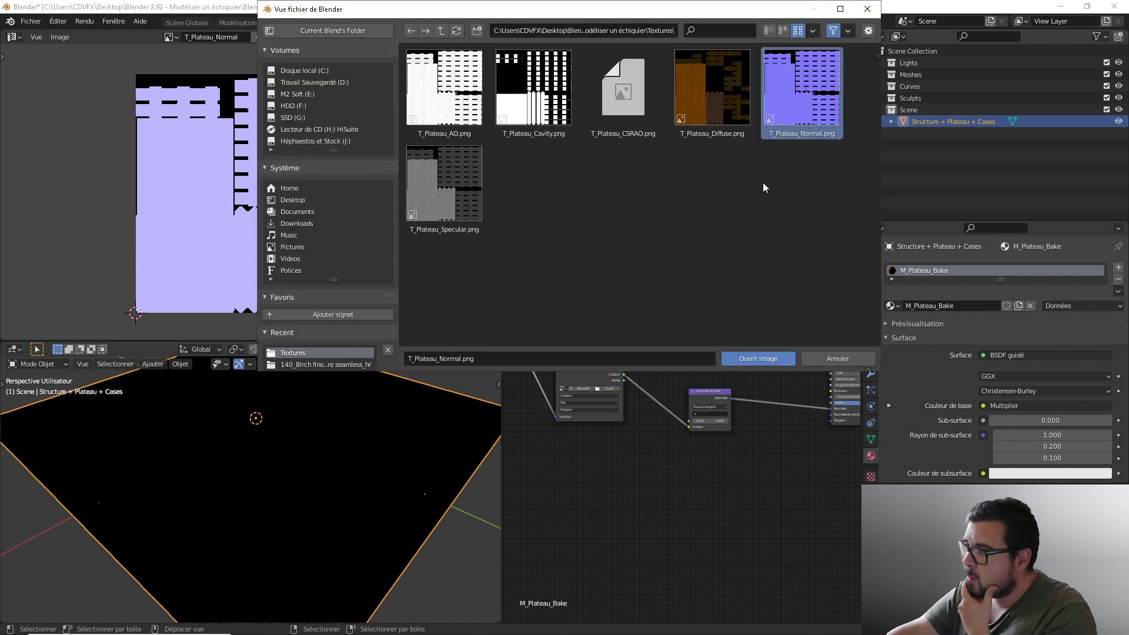
key(Escape)
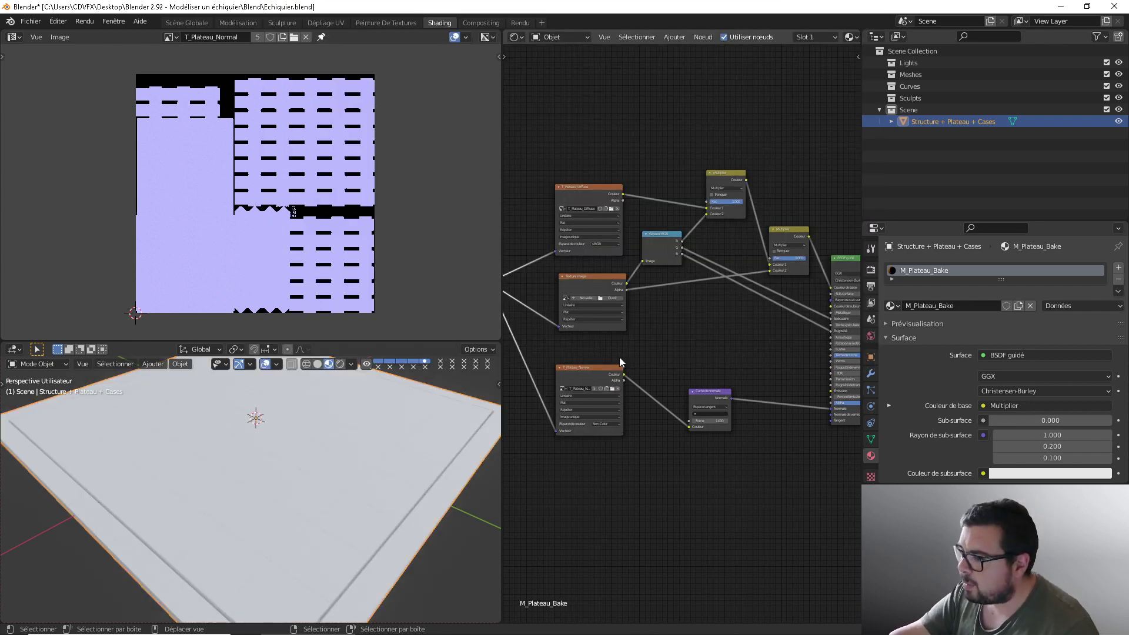
scroll(678, 376, down, 1)
drag(601, 371, 607, 381)
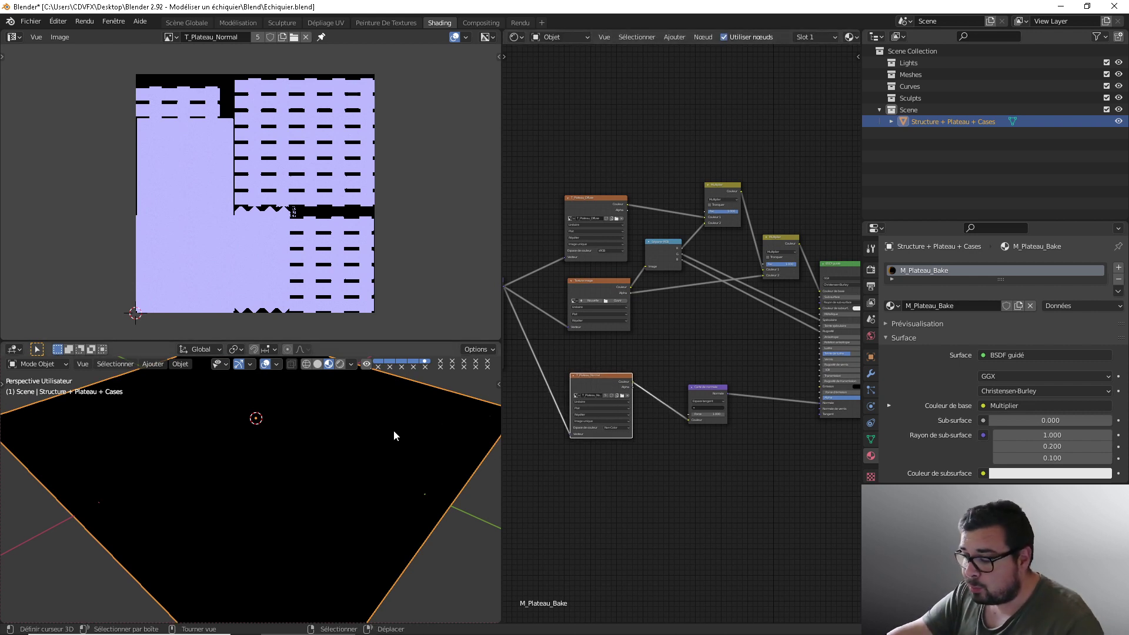
Assign the M_Plateau_Bake material to all the selected board faces in Edit Mode, and return to Object Mode
key(Tab)
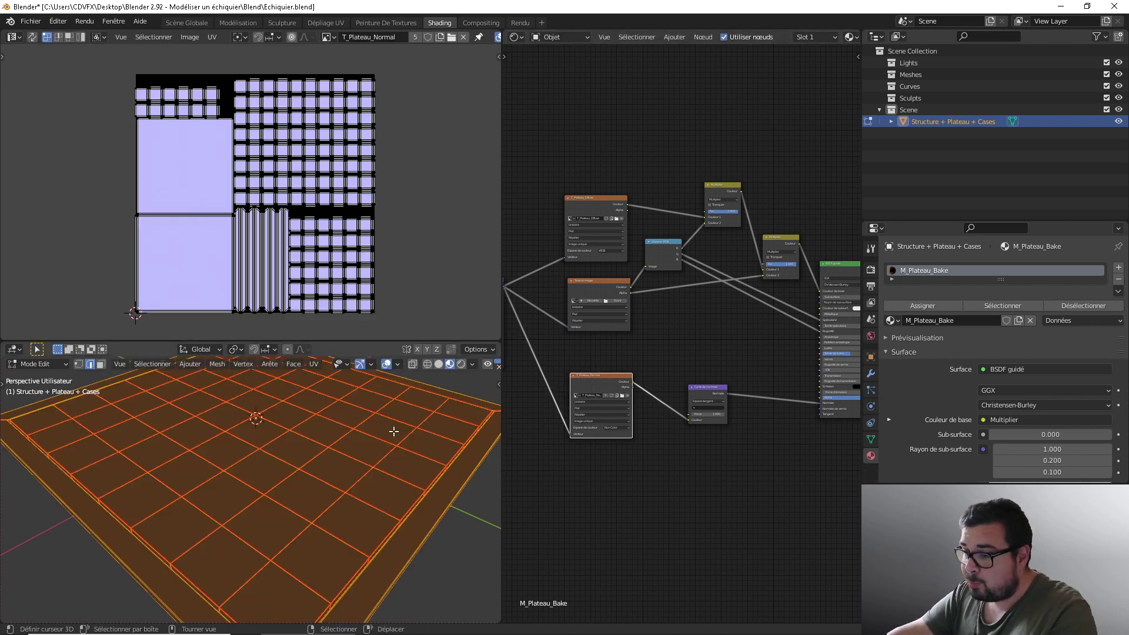
click(923, 305)
key(Tab)
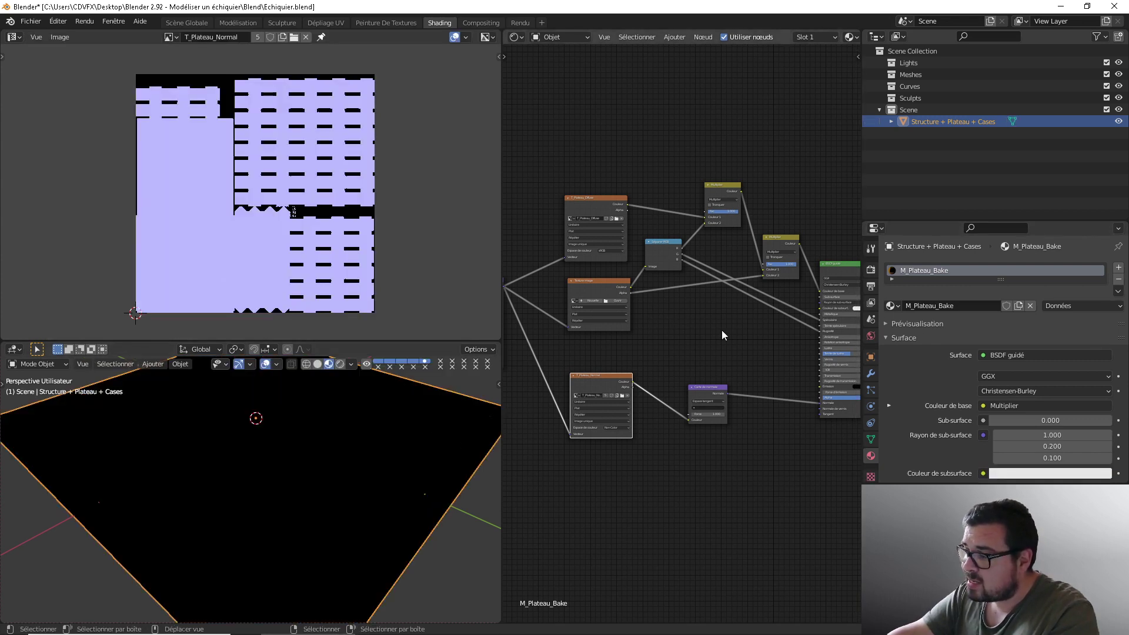
Move the middle Image Texture node slightly lower, between the diffuse and normal texture nodes
middle_drag(722, 330, 666, 326)
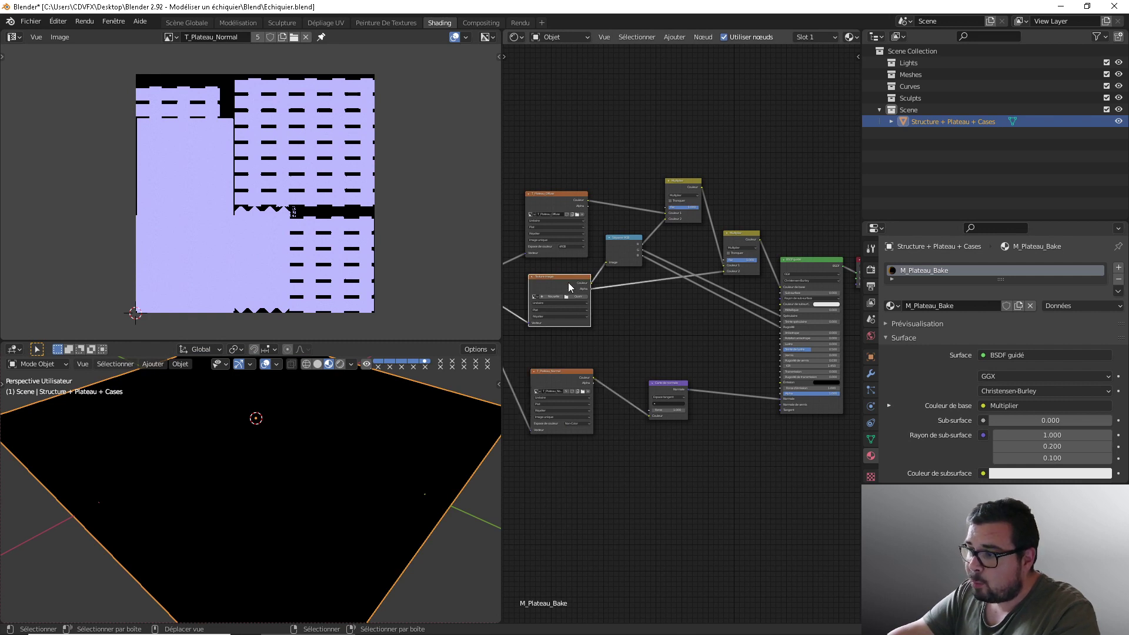
drag(570, 288, 570, 295)
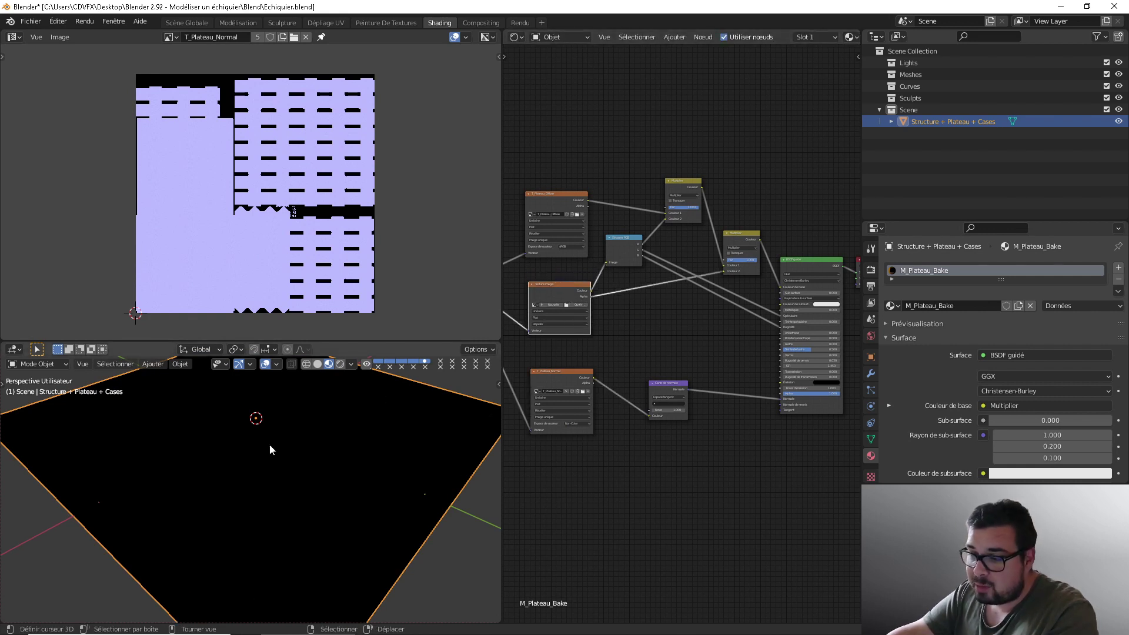
Switch to Photoshop, close it together with the untitled channel-packed texture document, and return to Blender
key(super)
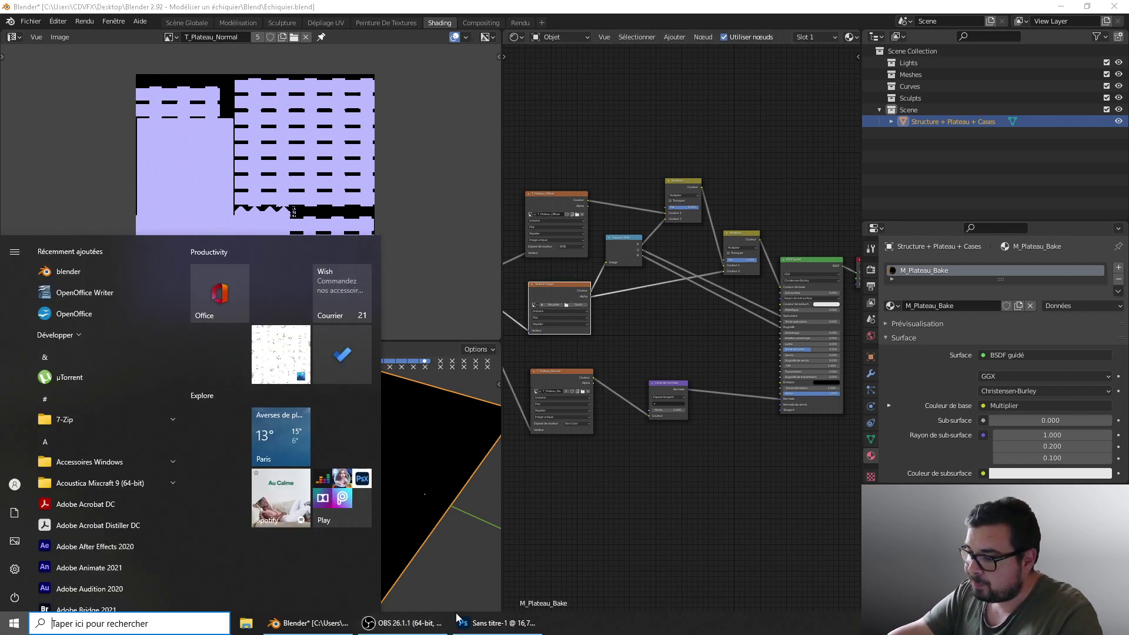
click(500, 624)
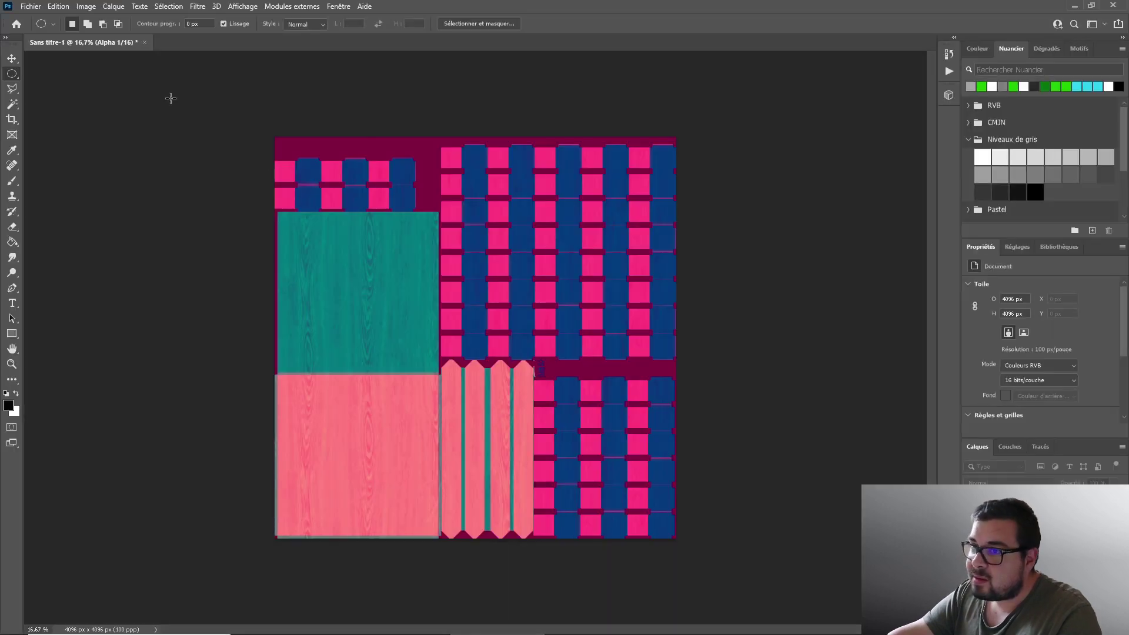
click(1113, 5)
click(576, 239)
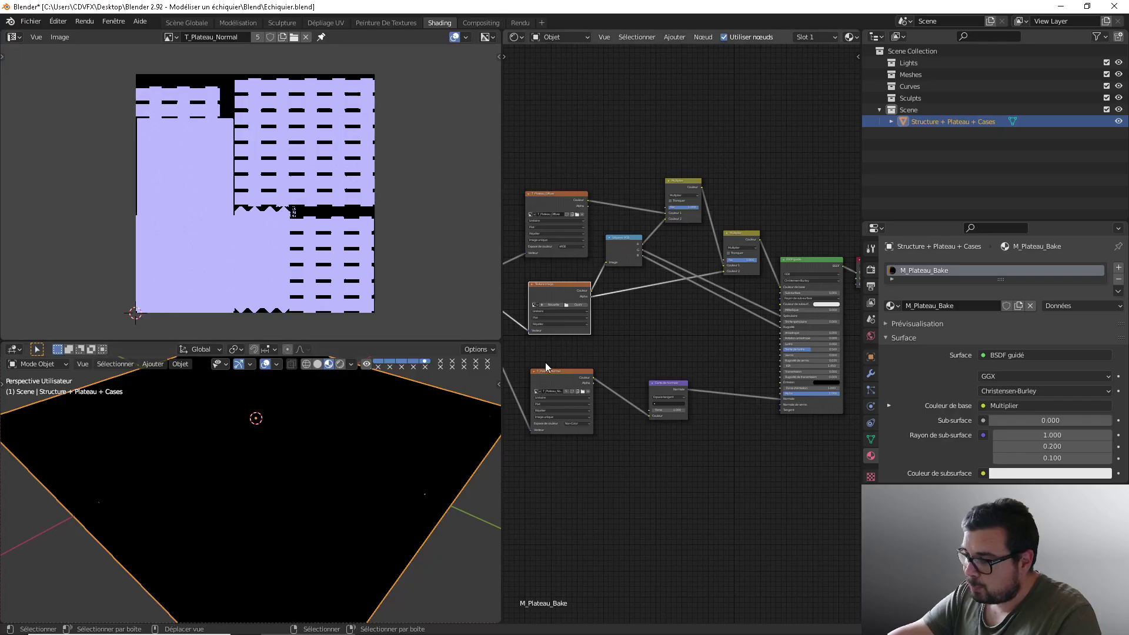
key(super)
key(super)
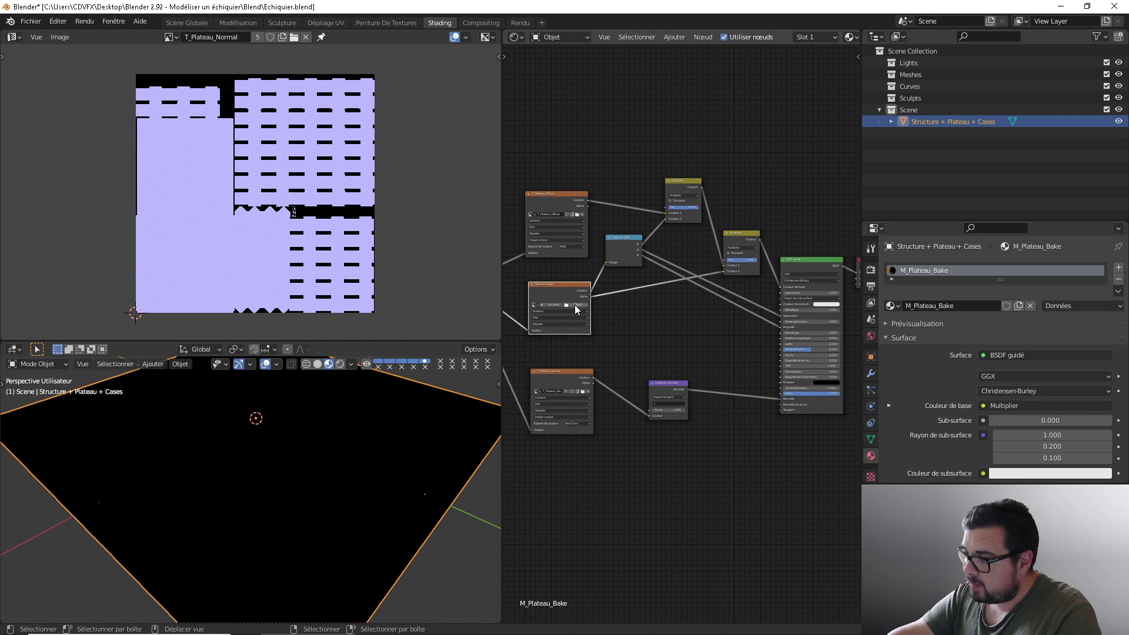
Load T_Plateau_CSRAO.png from the Textures folder into the middle Image Texture node and set its color space to Non-Color
click(575, 304)
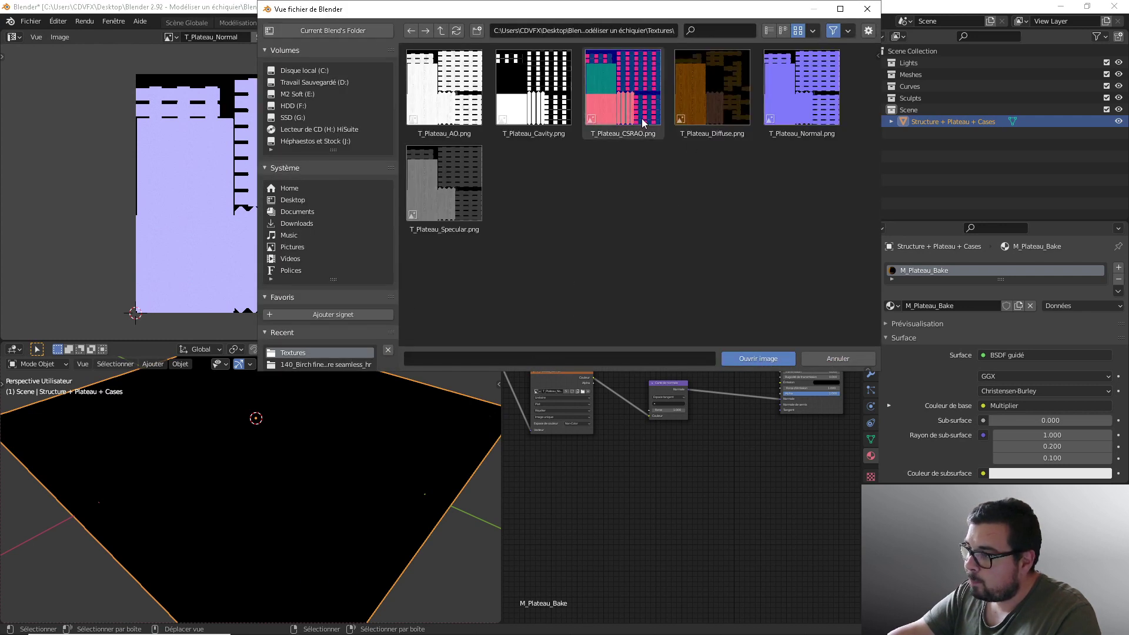
double_click(641, 118)
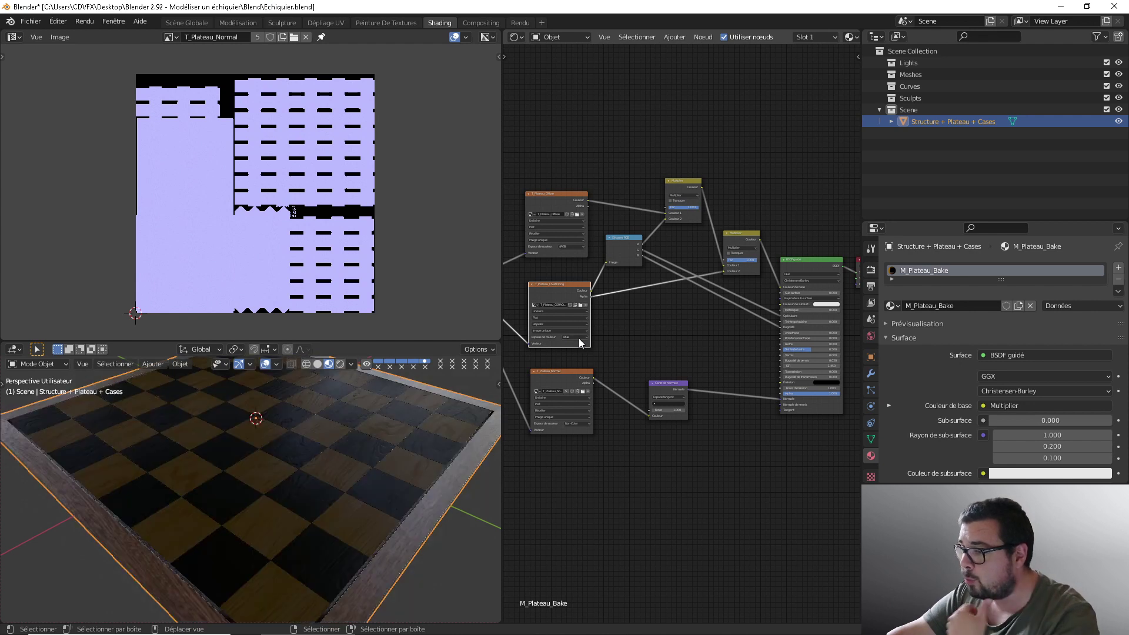
click(578, 337)
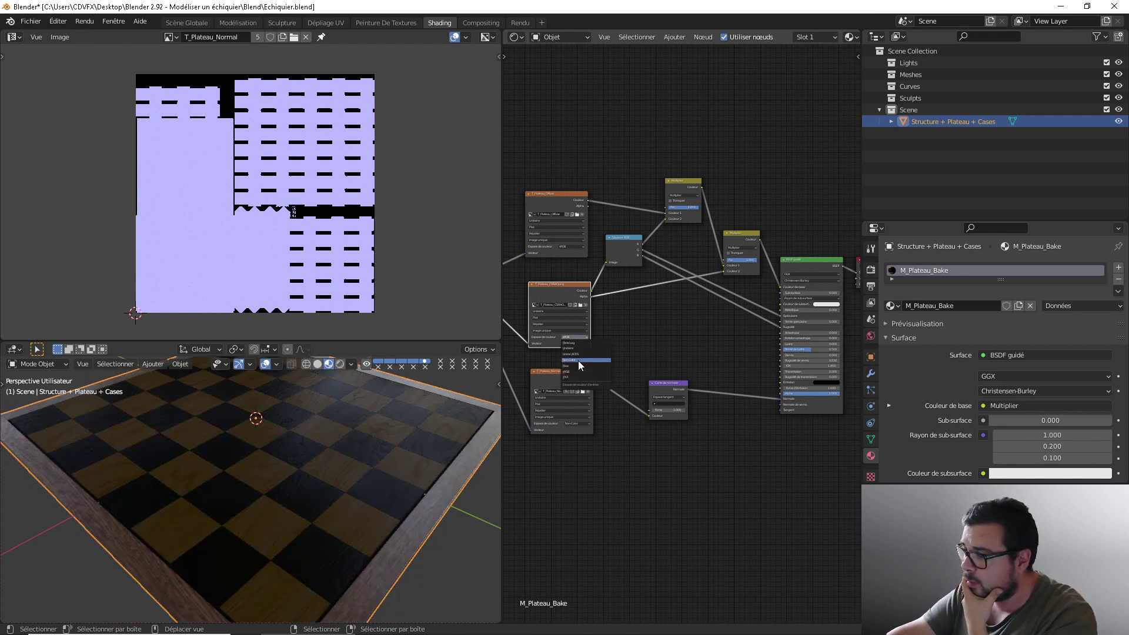
click(580, 360)
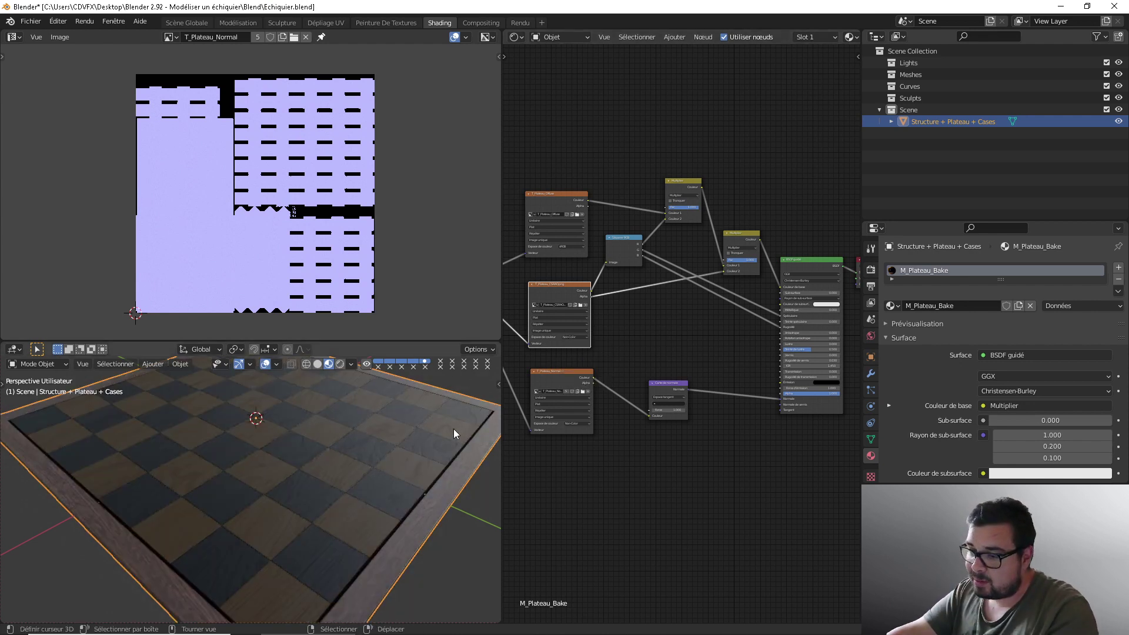
Examine the textured chessboard from several angles, first in the Shading workspace and then in the Scène Globale workspace
middle_drag(453, 434, 416, 443)
middle_drag(607, 357, 644, 386)
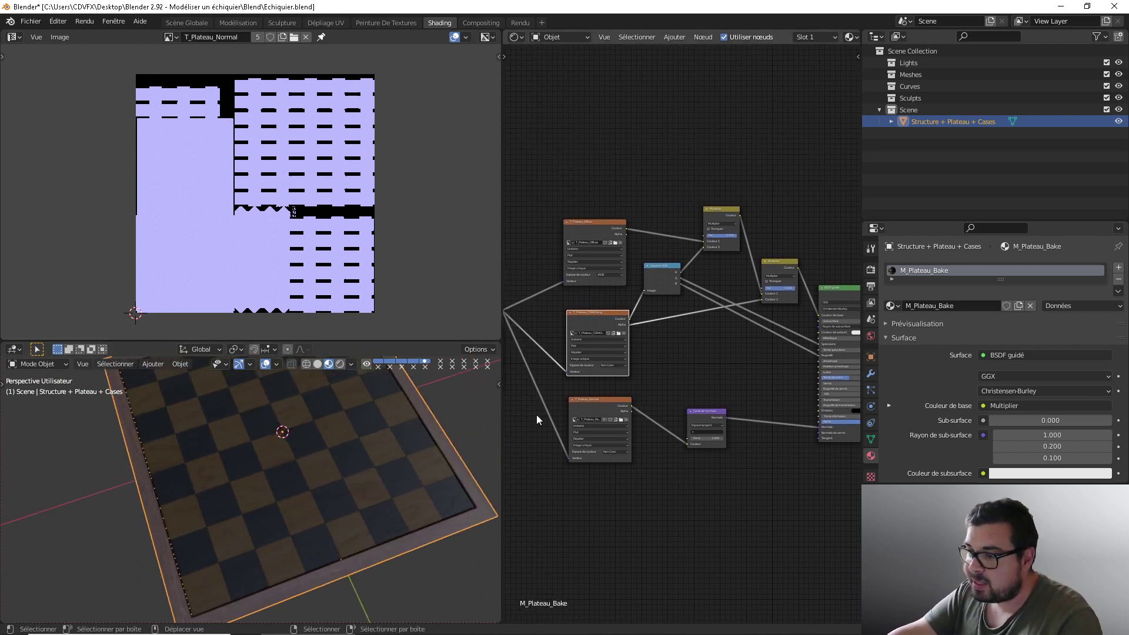
middle_drag(354, 421, 422, 411)
mouse_move(359, 451)
middle_down()
mouse_move(467, 419)
mouse_move(378, 464)
mouse_move(357, 452)
middle_up()
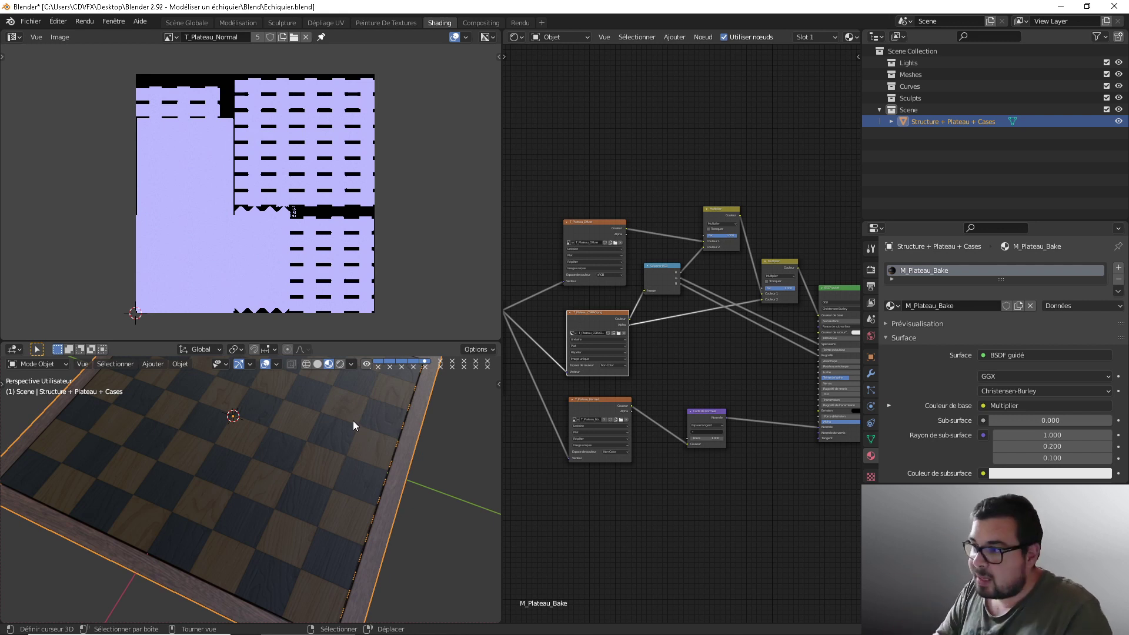
click(194, 22)
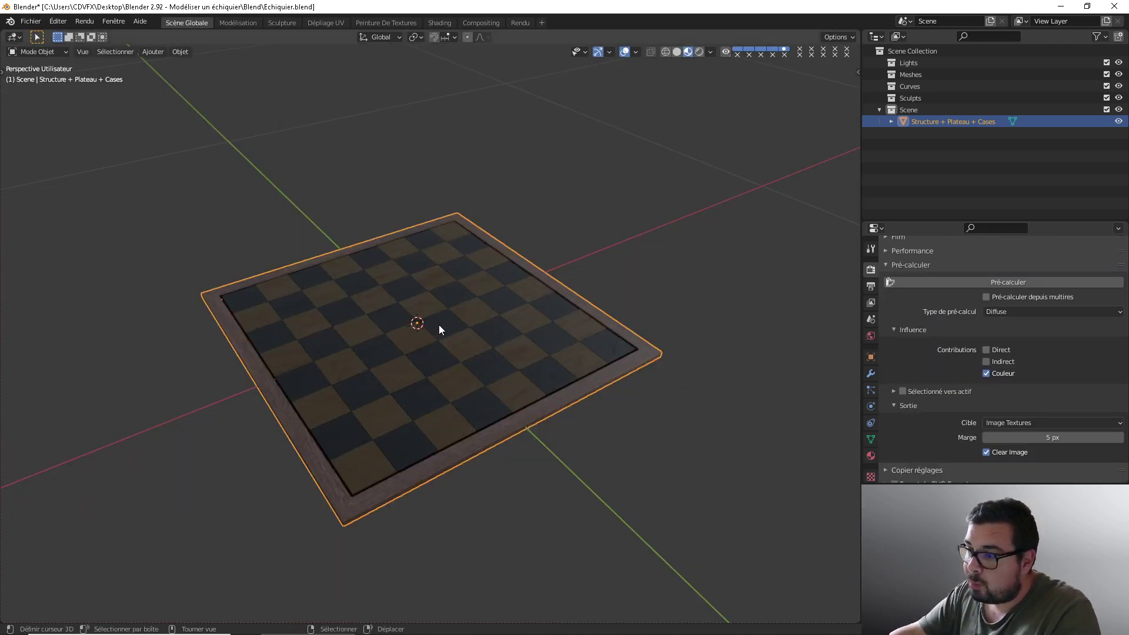
middle_drag(439, 324, 466, 315)
scroll(490, 306, up, 2)
scroll(457, 330, down, 1)
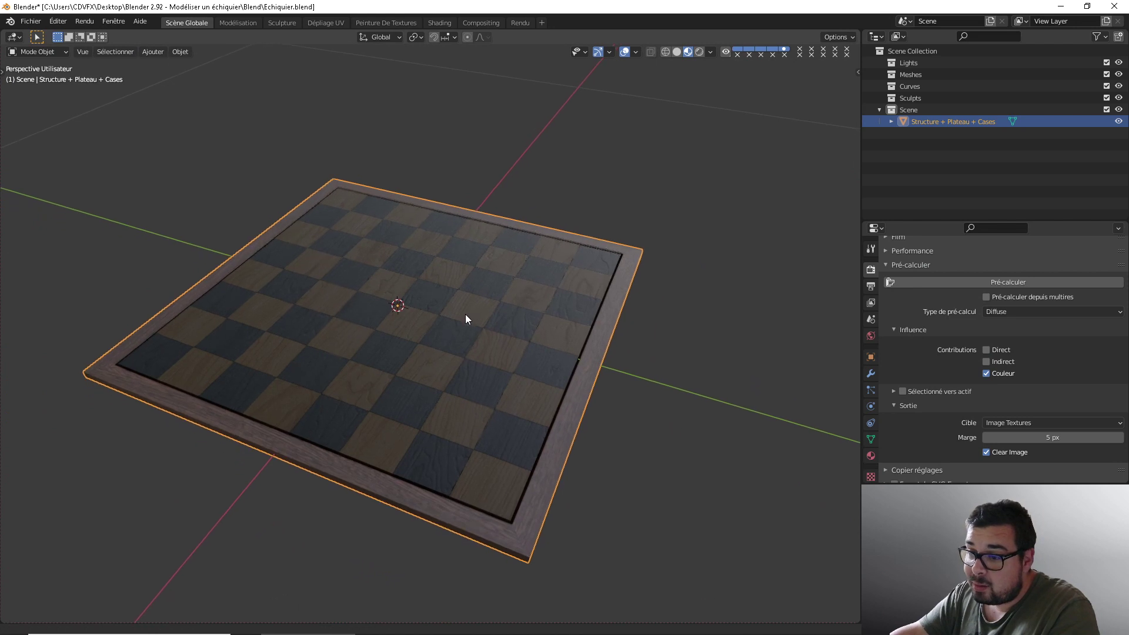